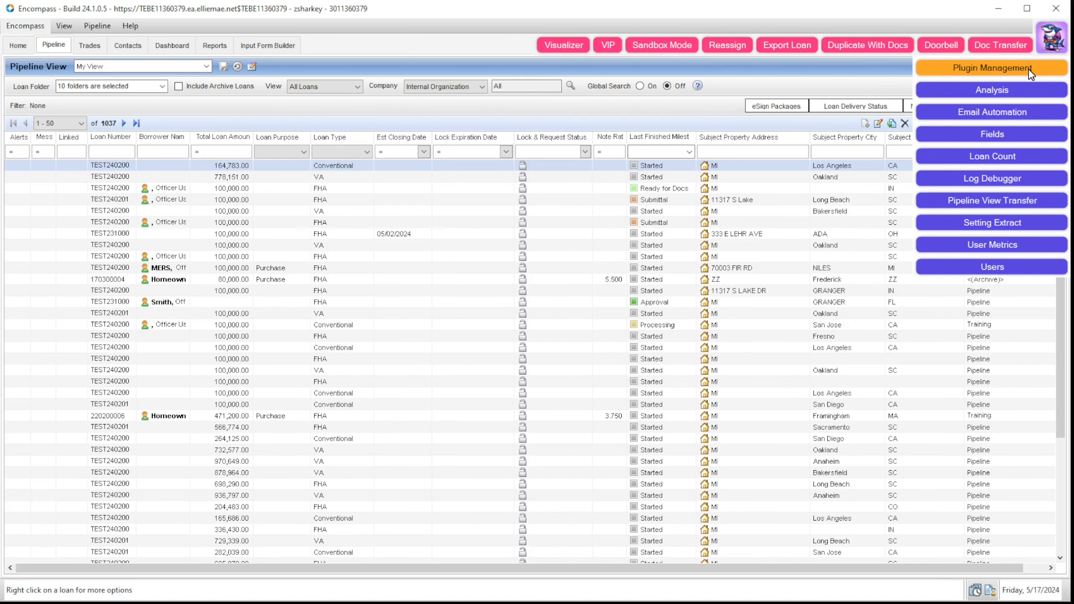
Step: Open Plugin Management, shrink it from the corner and move it right over the pipeline
click(1029, 69)
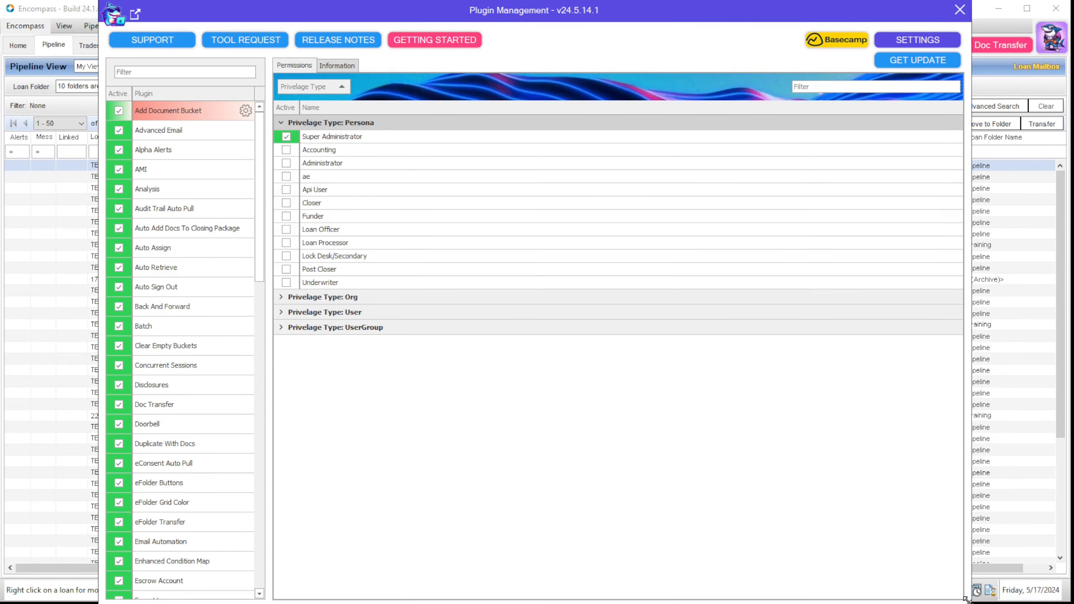
drag(964, 598, 814, 528)
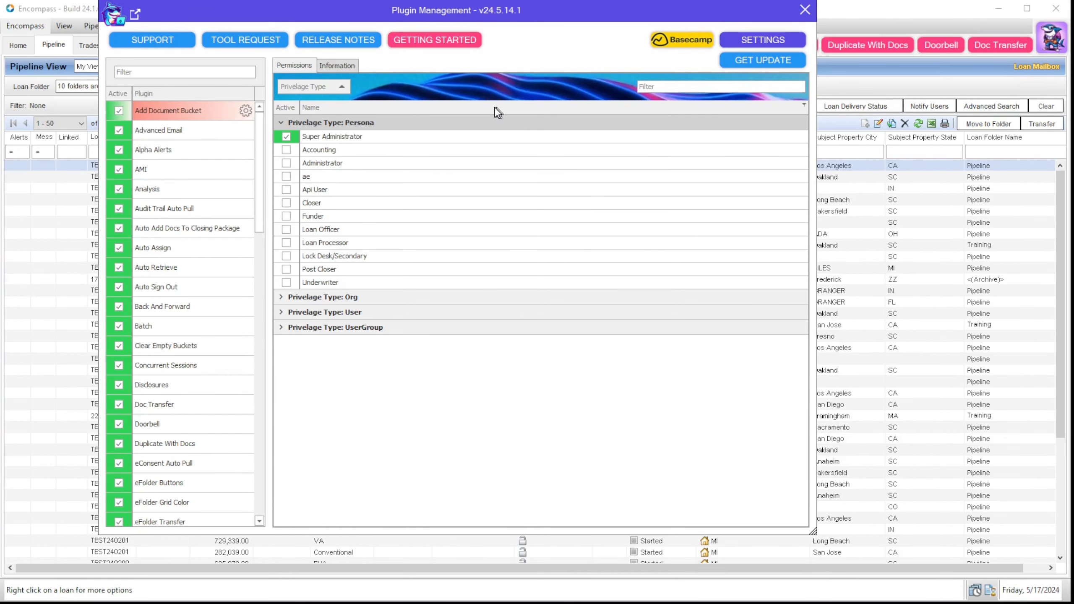
drag(455, 10, 614, 18)
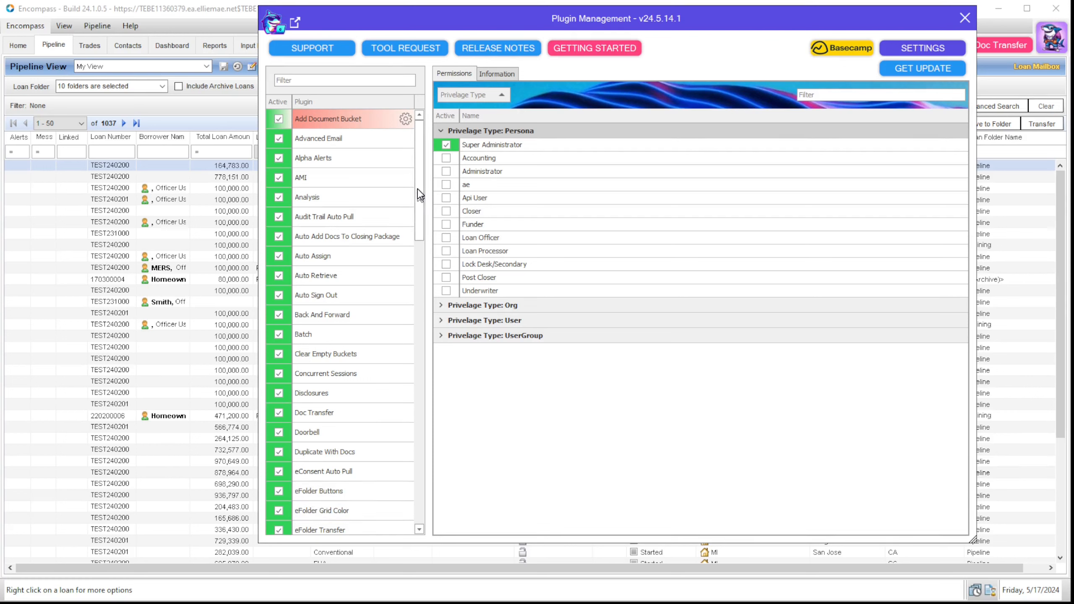
drag(420, 193, 406, 245)
scroll(411, 178, up, 3)
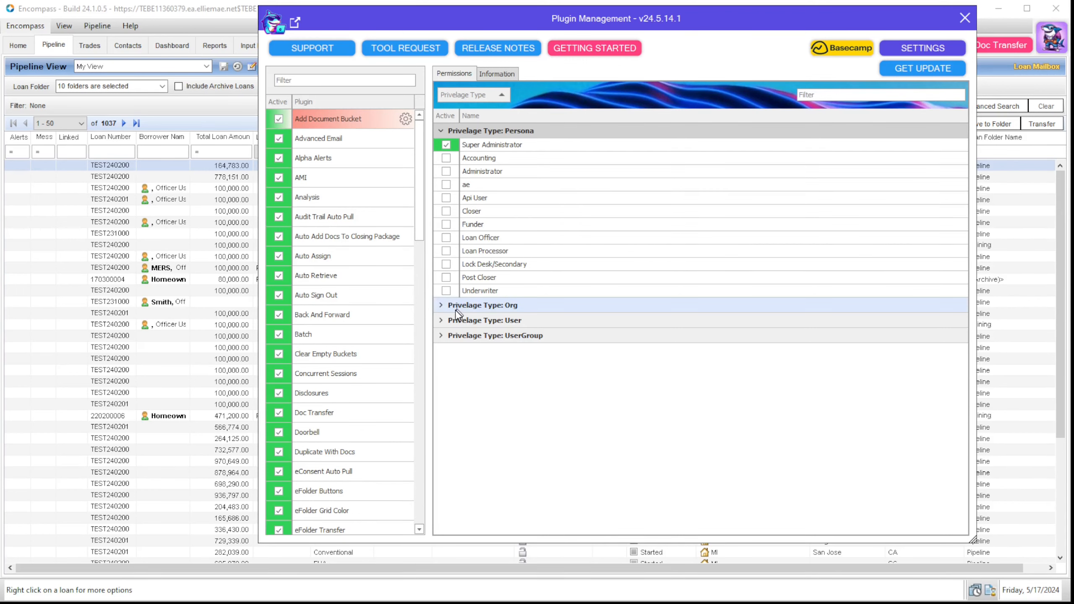
Step: Expand the Org and User privilege groups of Add Document Bucket to inspect them
click(441, 305)
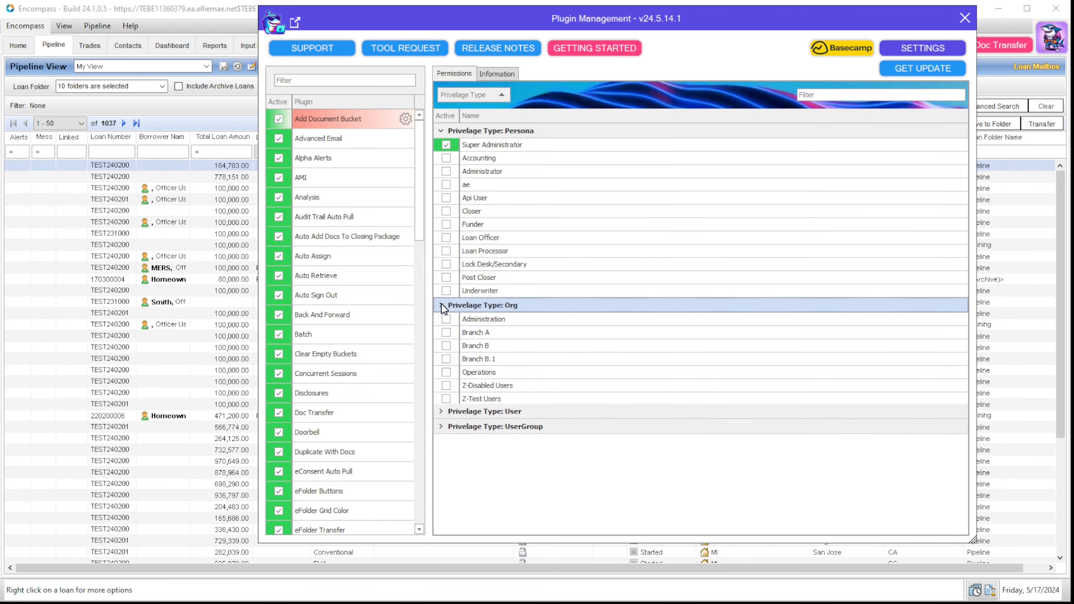
click(441, 411)
scroll(445, 440, down, 5)
scroll(445, 451, up, 8)
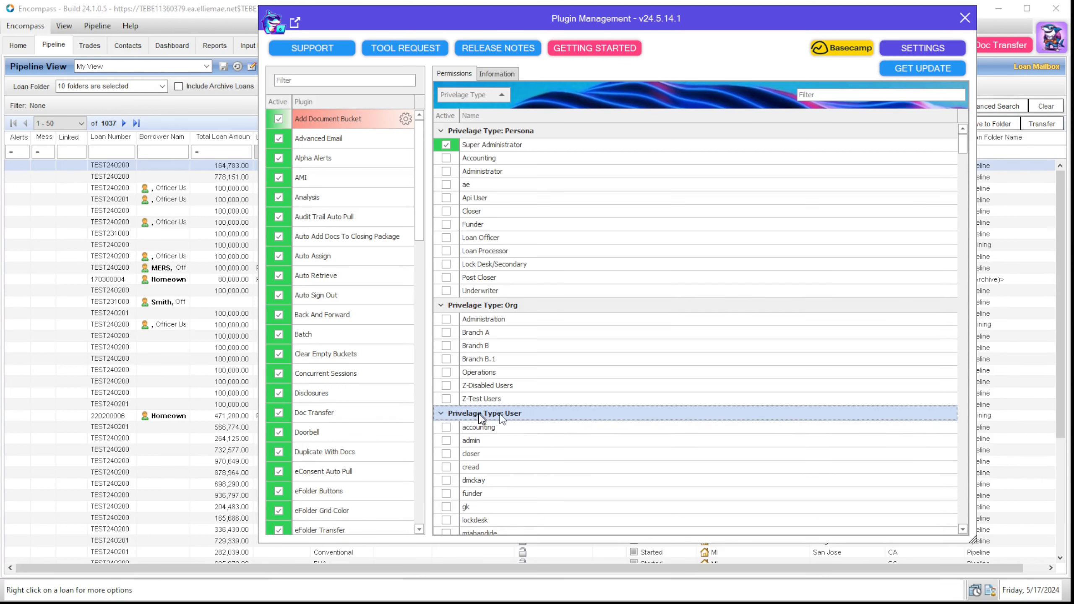
Step: Collapse the User, UserGroup, Org and Persona groups and view the plugin's Information page
click(441, 413)
click(441, 428)
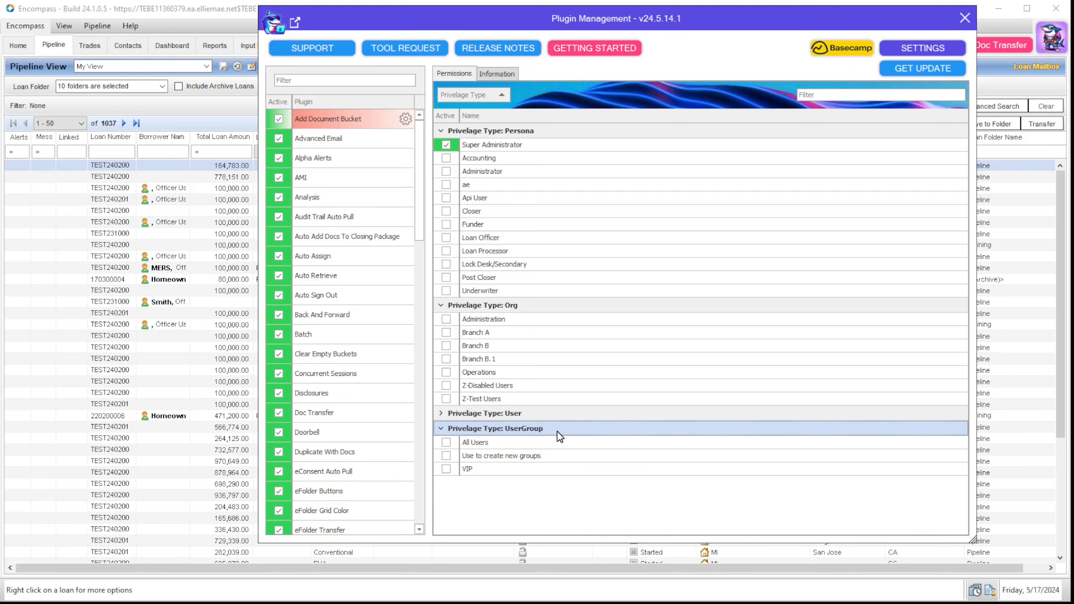
click(441, 428)
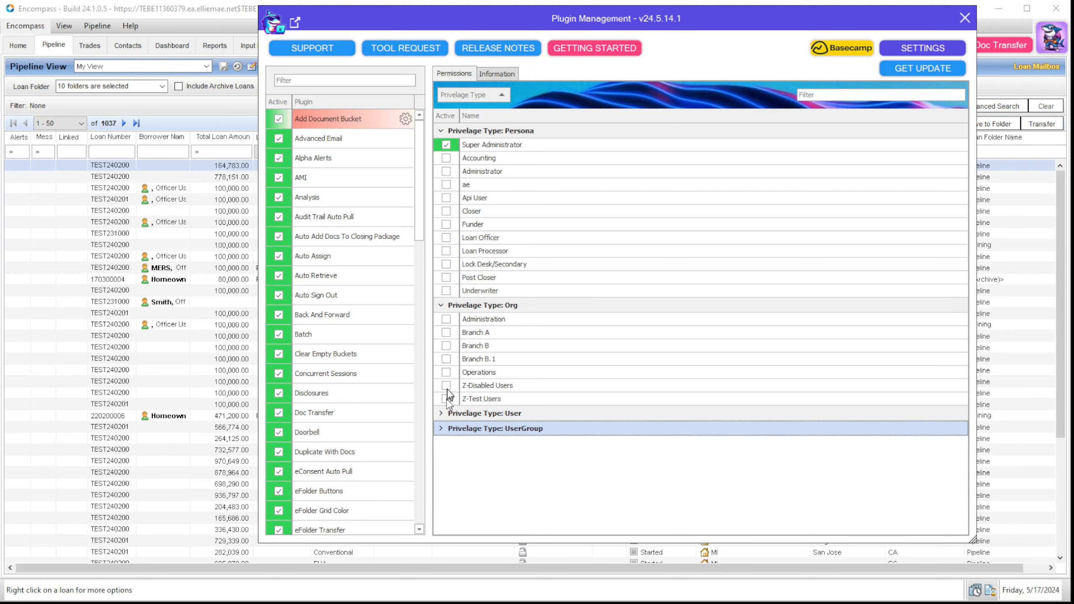
click(440, 305)
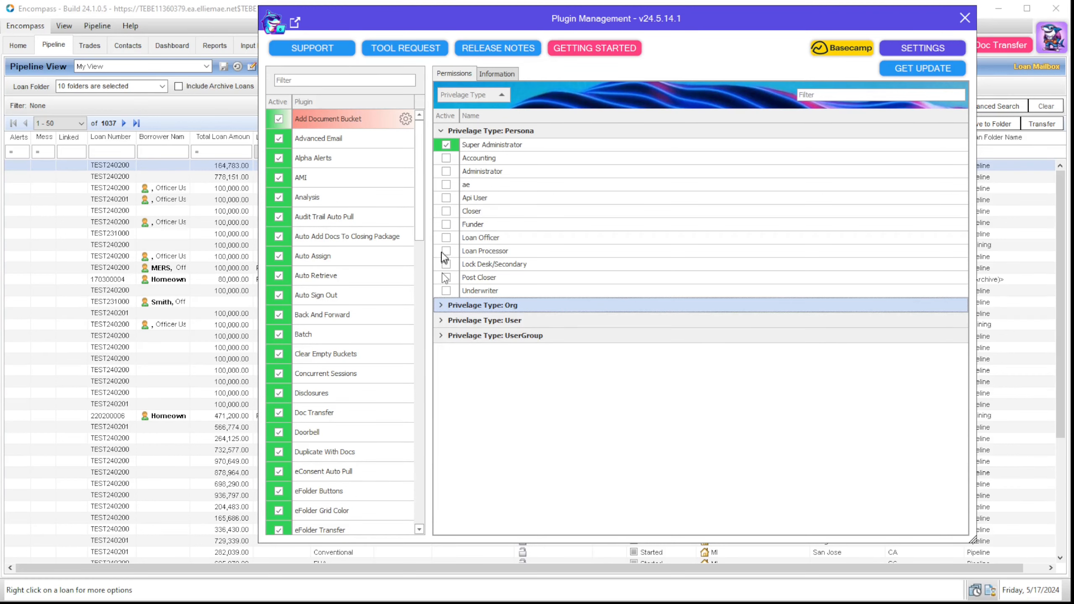
click(441, 132)
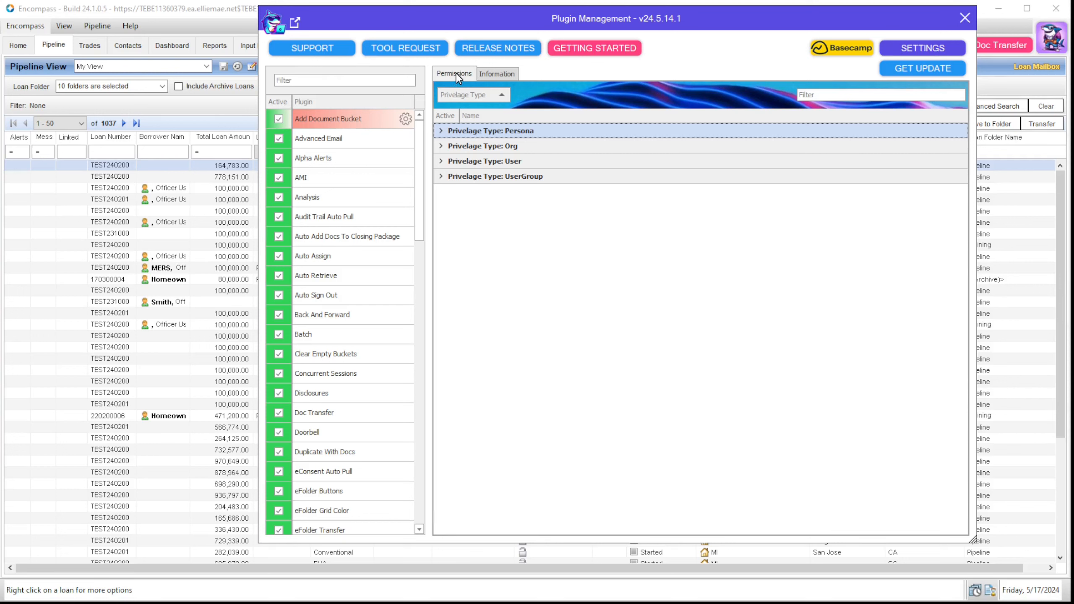
click(492, 75)
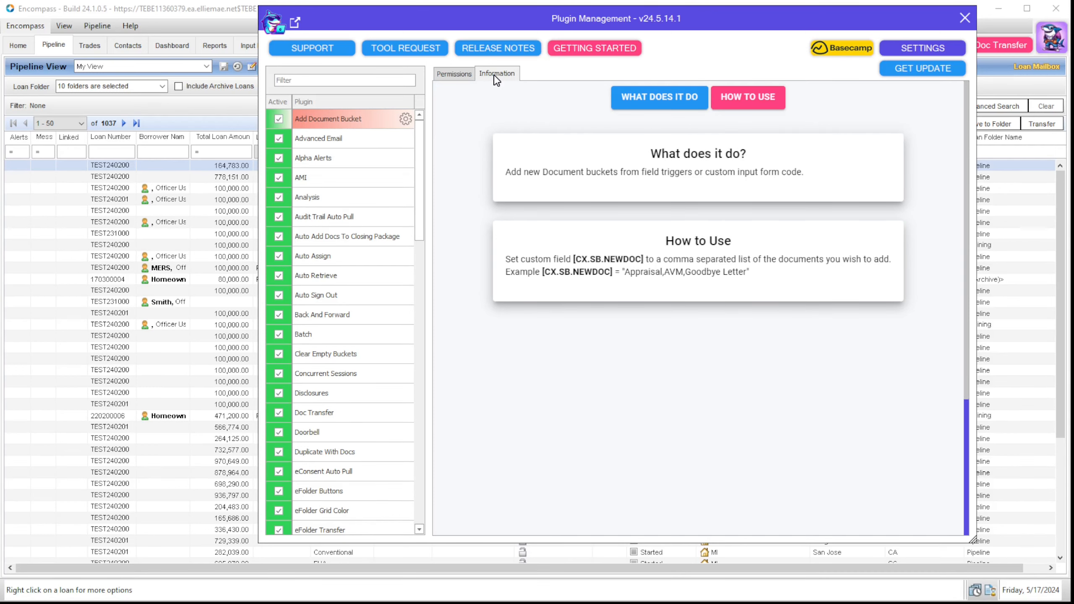
Step: Select Advanced Email and view its rule creation, basic HTML and advanced HTML sections
click(334, 144)
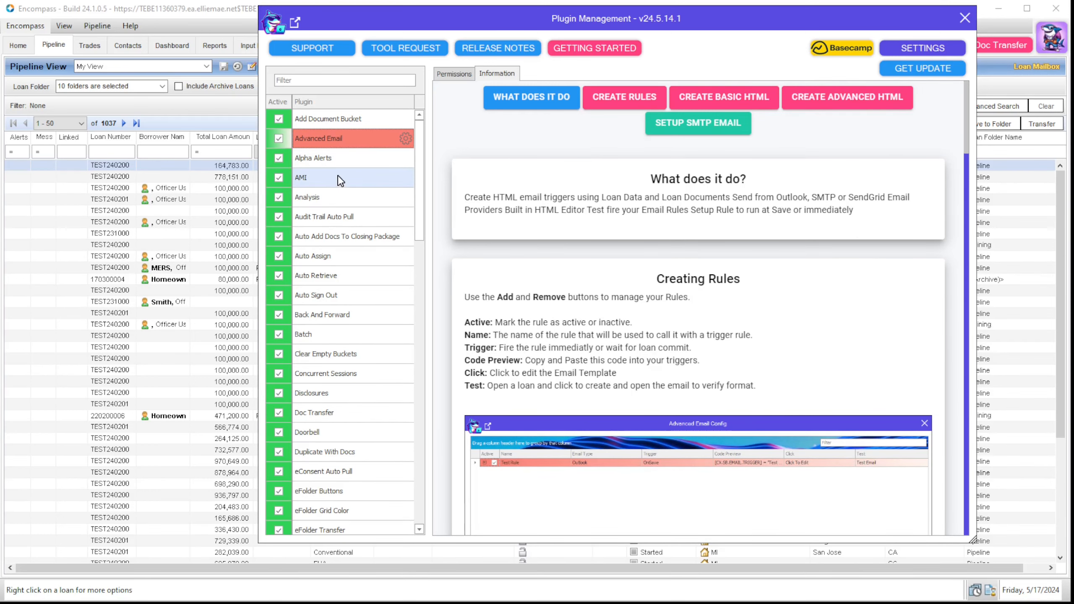
click(623, 107)
click(720, 100)
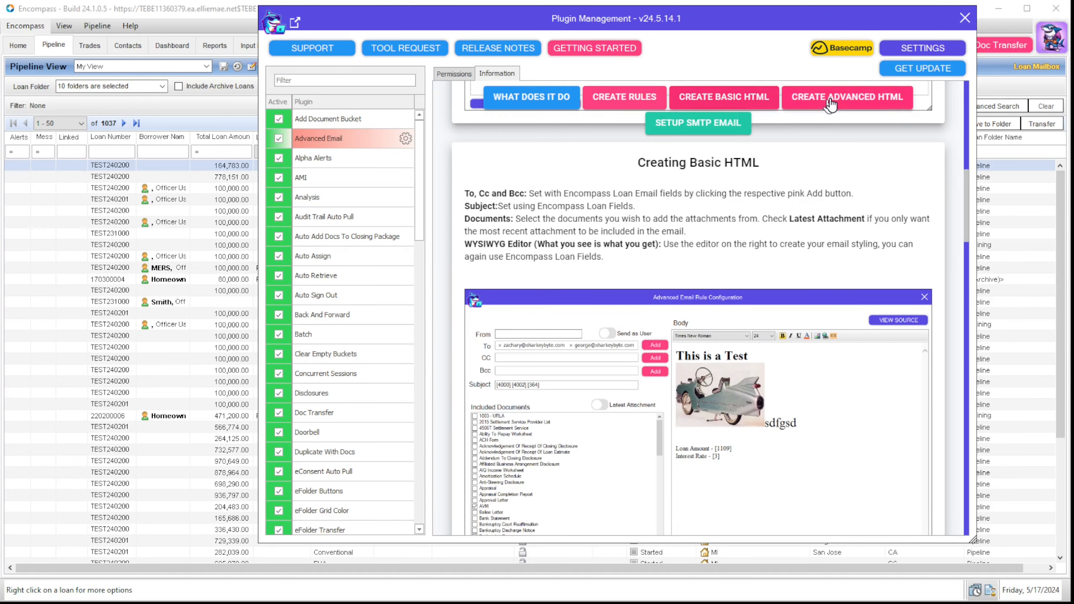
click(831, 103)
Step: View the SMTP setup and overview sections, then bring the SharkeyByte support page forward
click(697, 123)
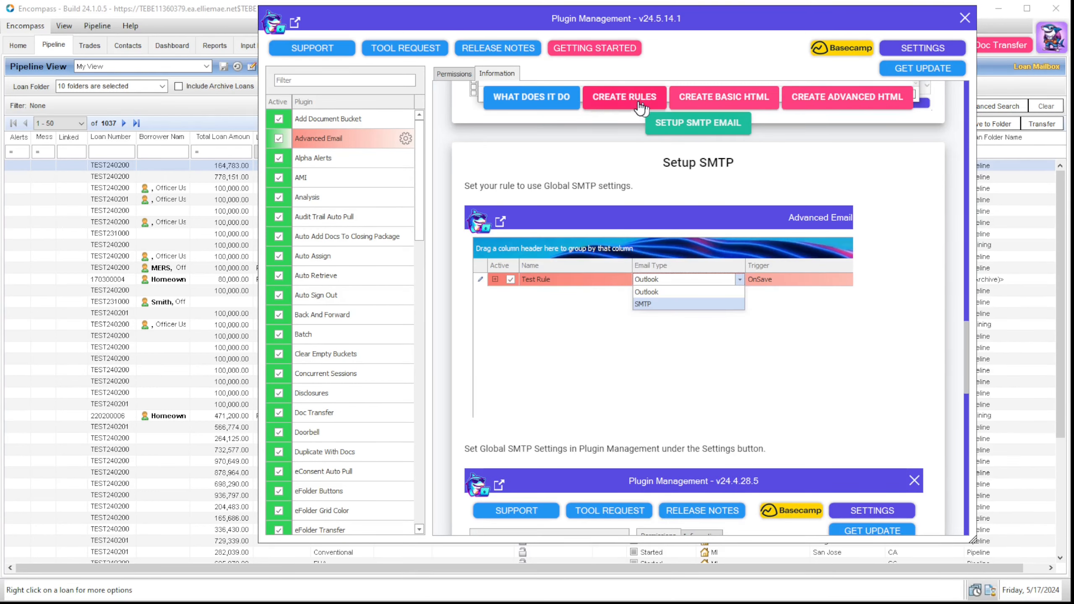
click(638, 107)
click(548, 109)
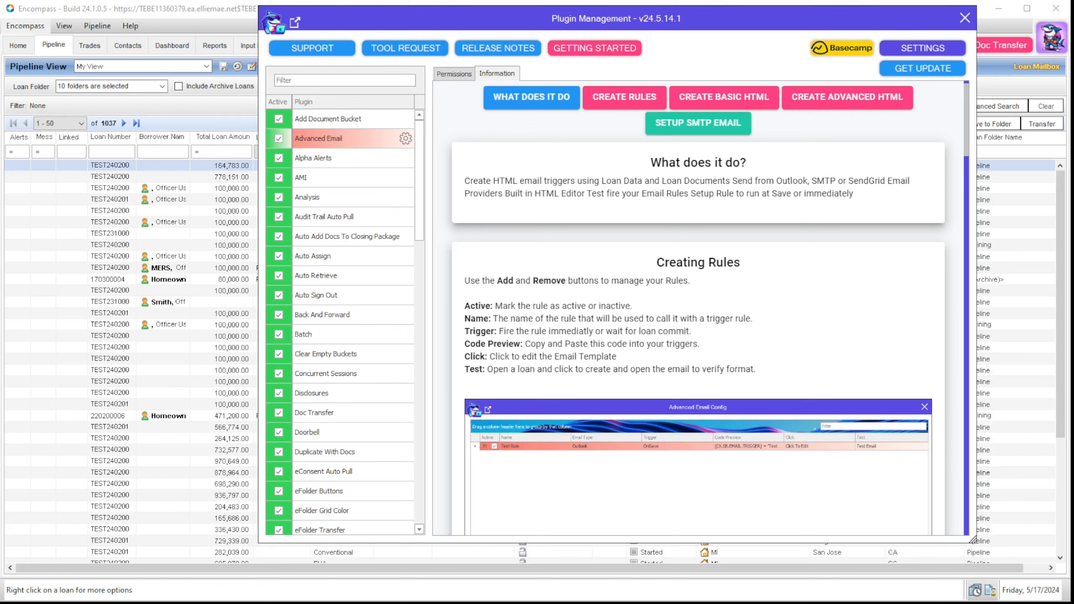
drag(1073, 46, 328, 26)
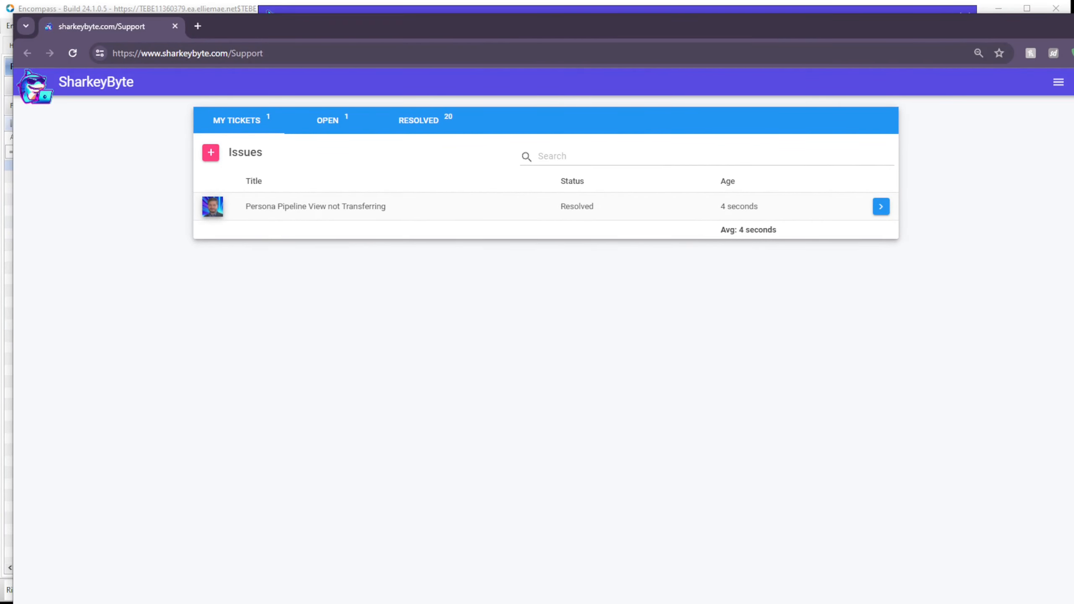
Step: Resize the browser, then start a new support ticket and cancel it
drag(1073, 603, 1005, 548)
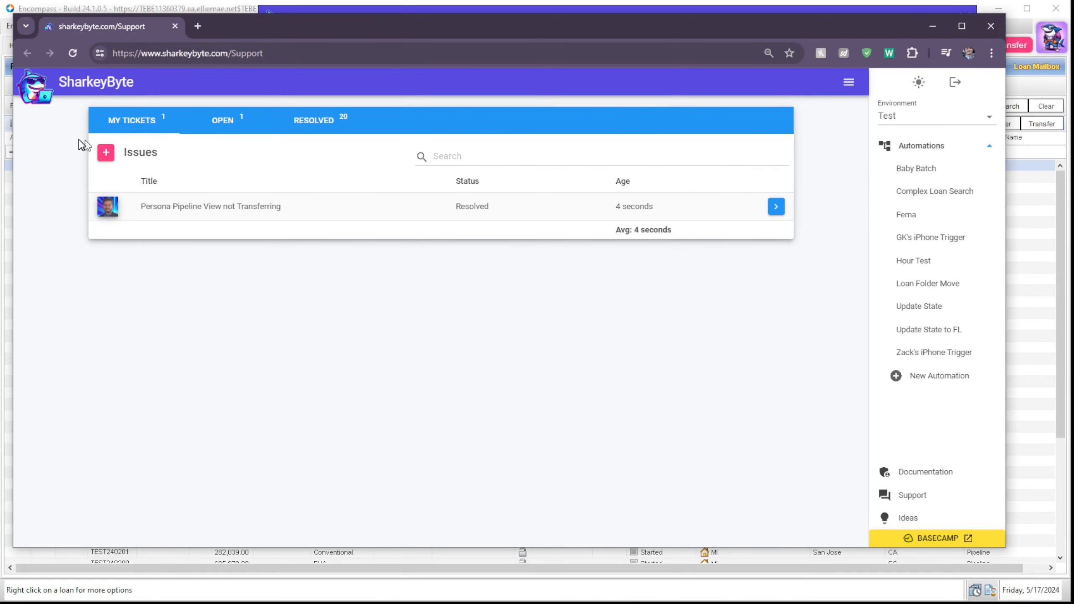
click(109, 155)
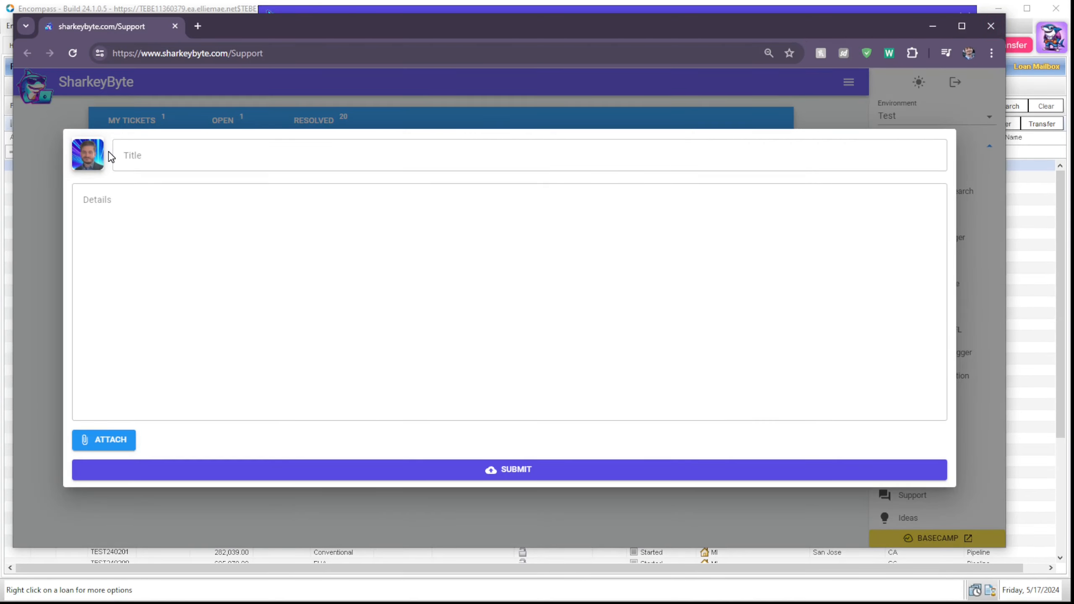
click(171, 157)
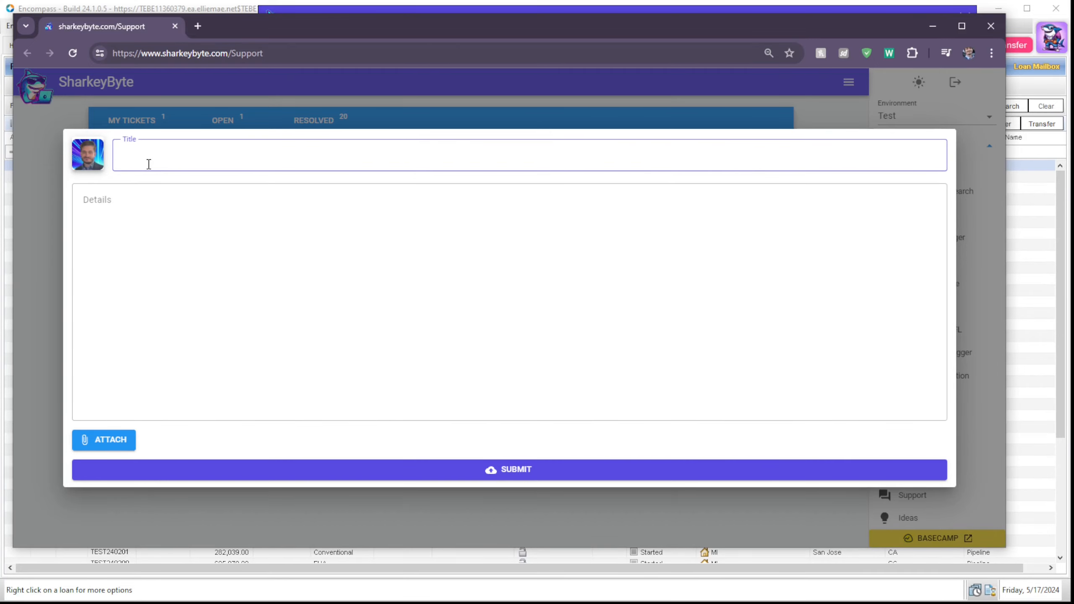
click(124, 211)
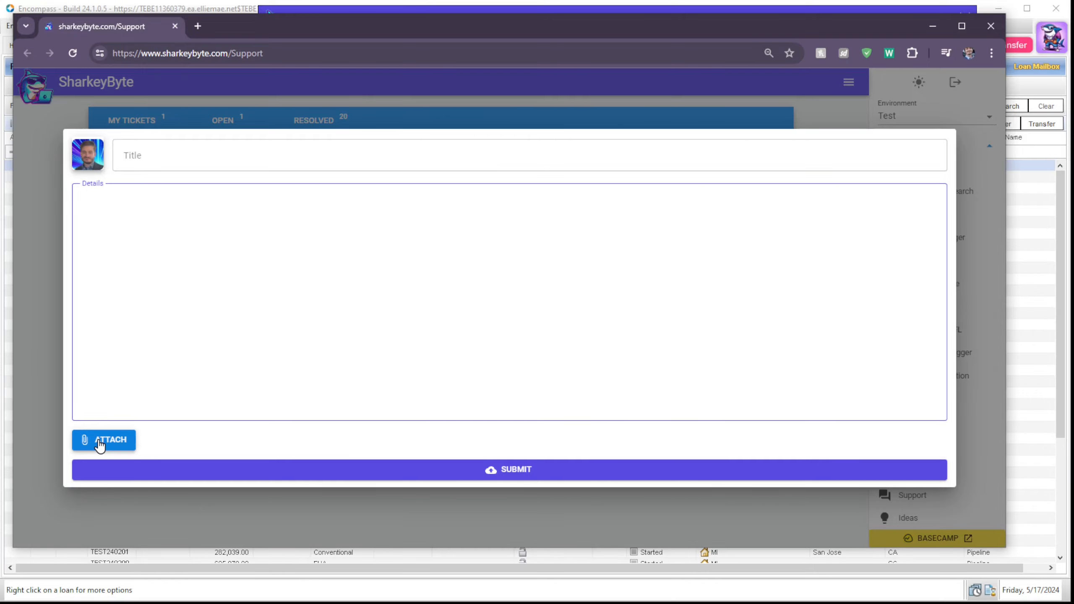
click(207, 512)
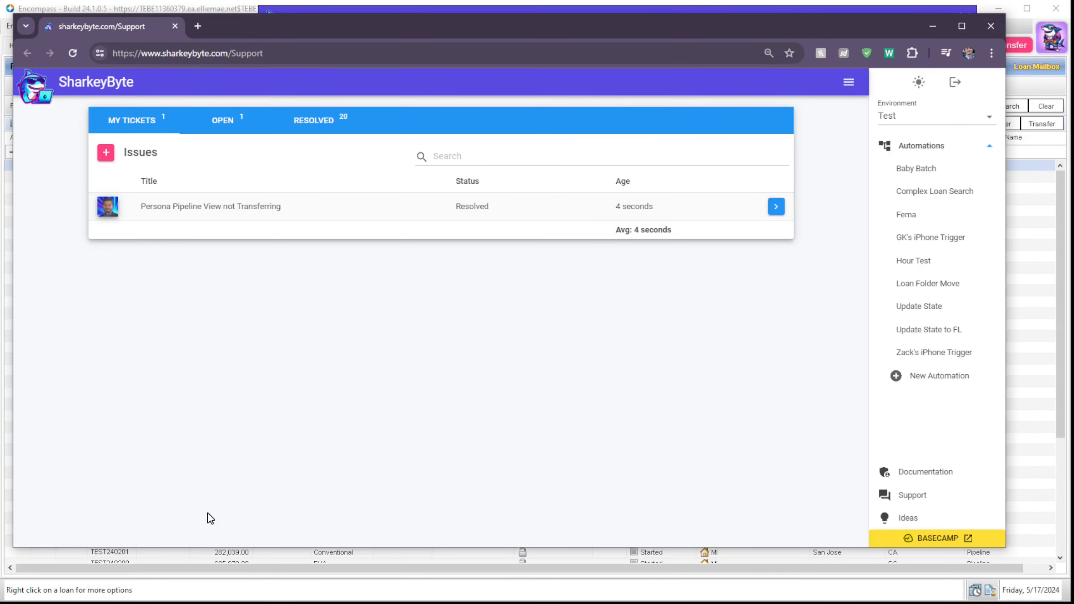
Step: Filter to OPEN tickets, inspect the business rules export ticket's status, and minimize the browser
click(228, 136)
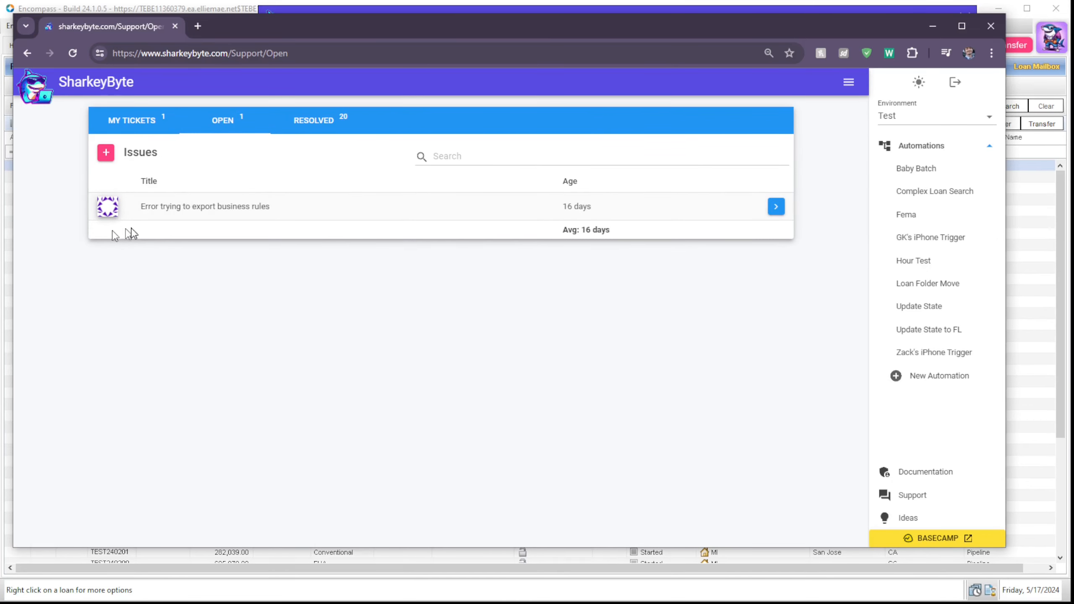
click(775, 206)
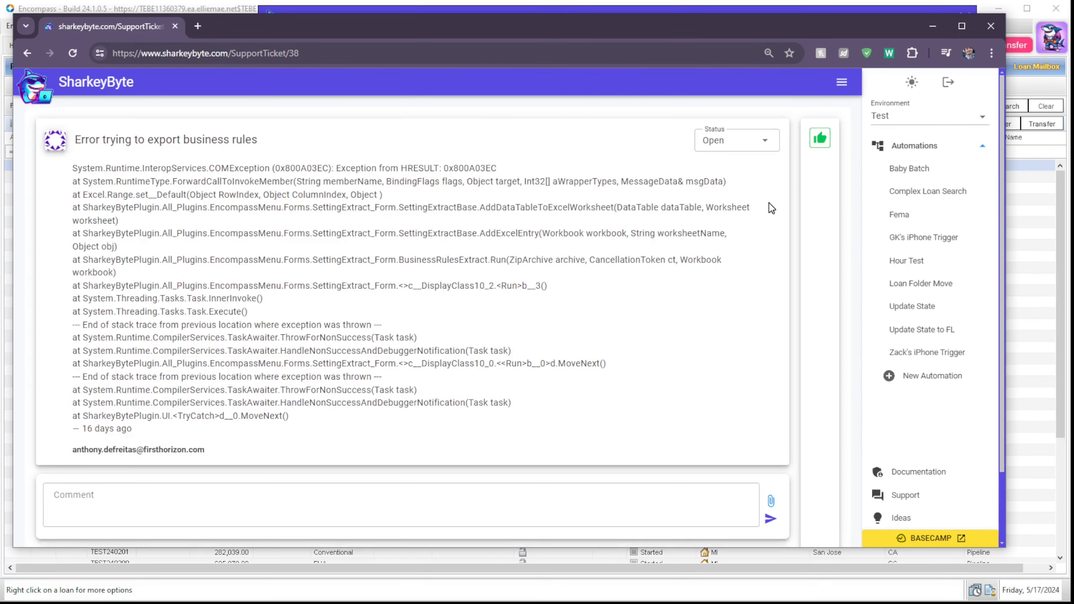
click(762, 144)
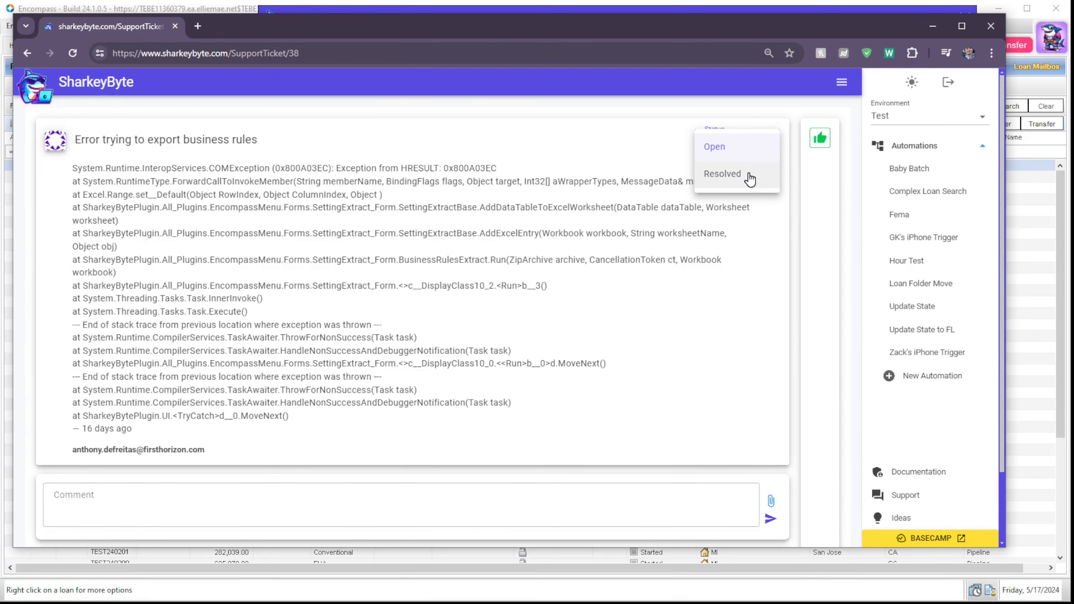
click(588, 356)
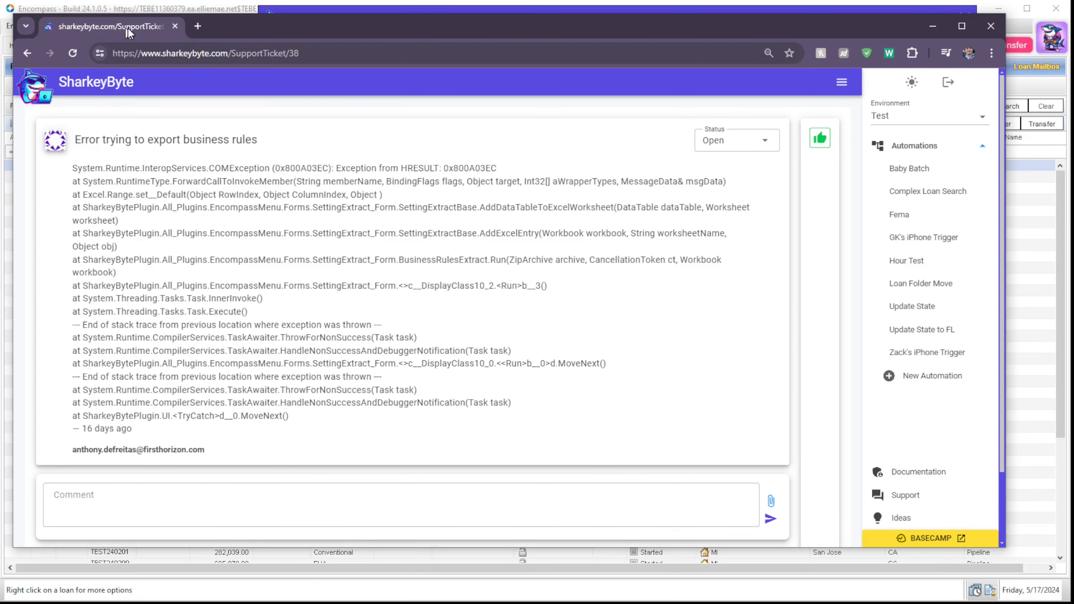
click(175, 26)
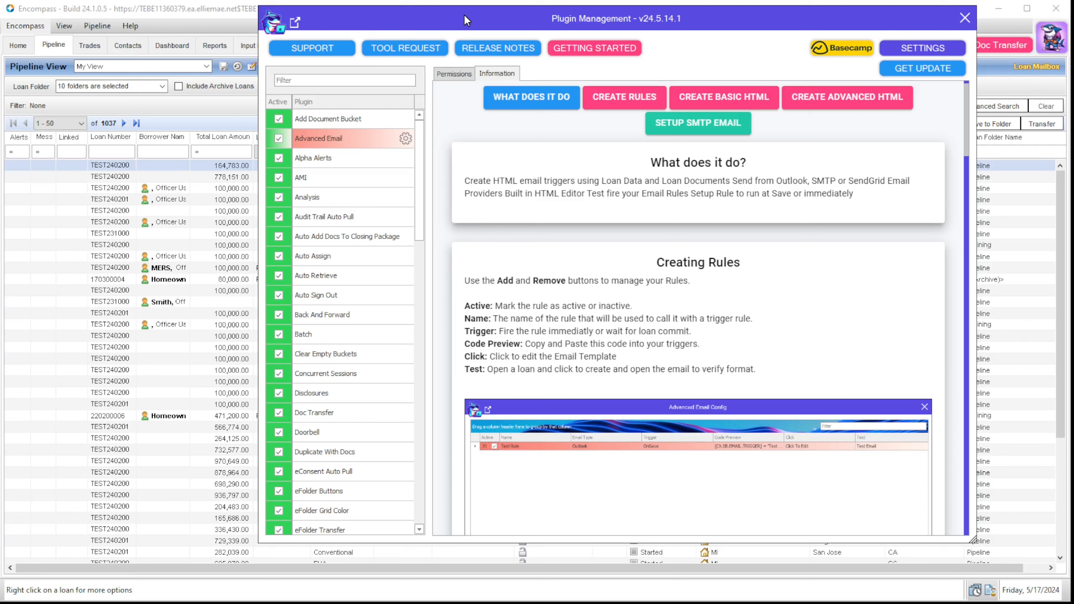
Step: Open SharkeyByte's Ideas page from the TOOL REQUEST button
click(417, 49)
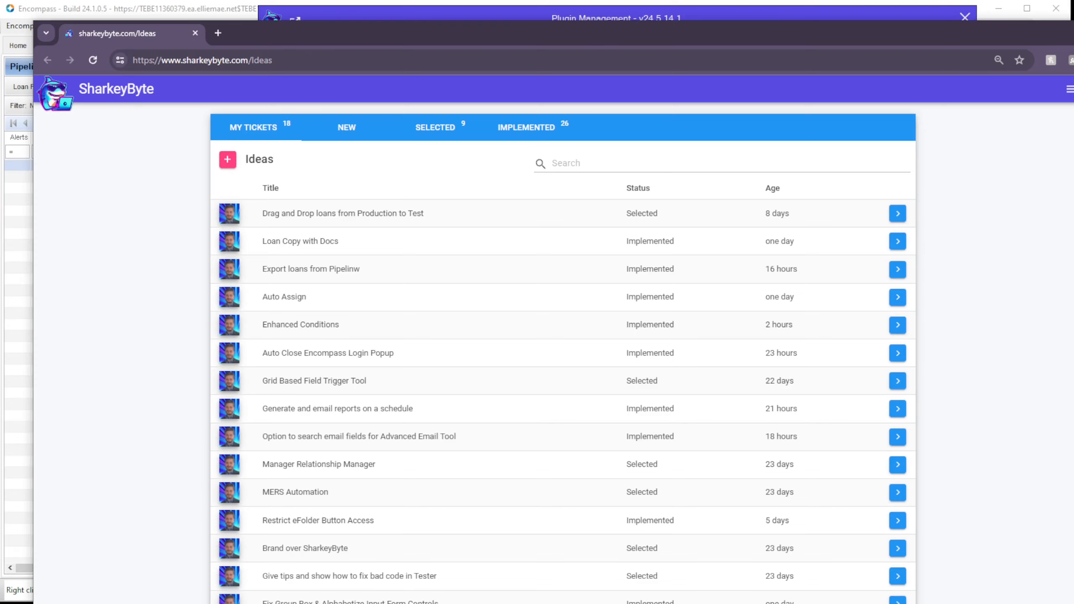
Step: Resize the browser and filter the ideas list to selected, then implemented ideas
drag(1073, 603, 918, 512)
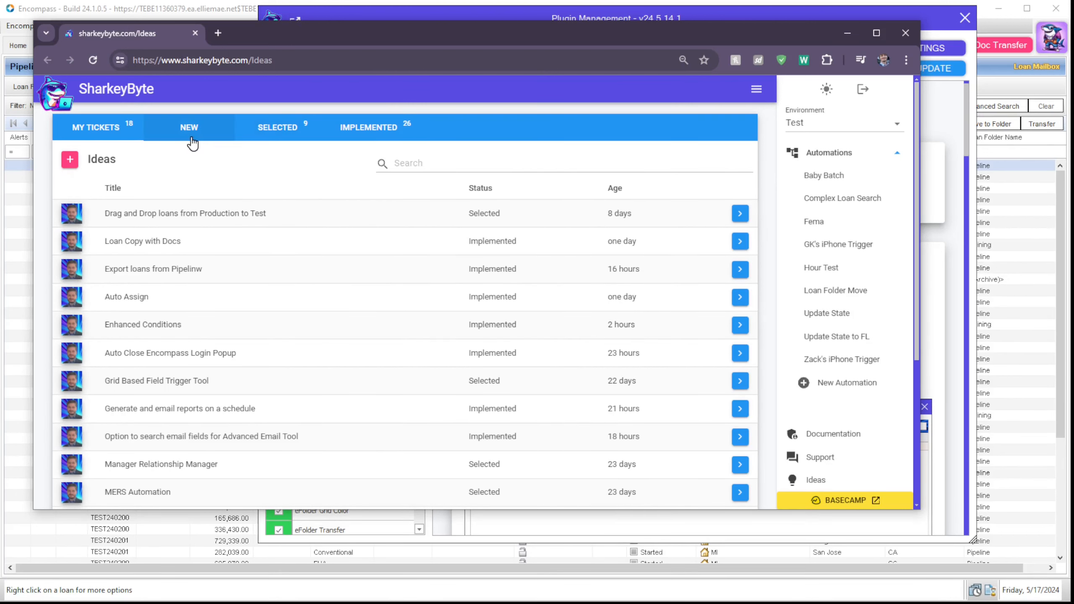
click(291, 128)
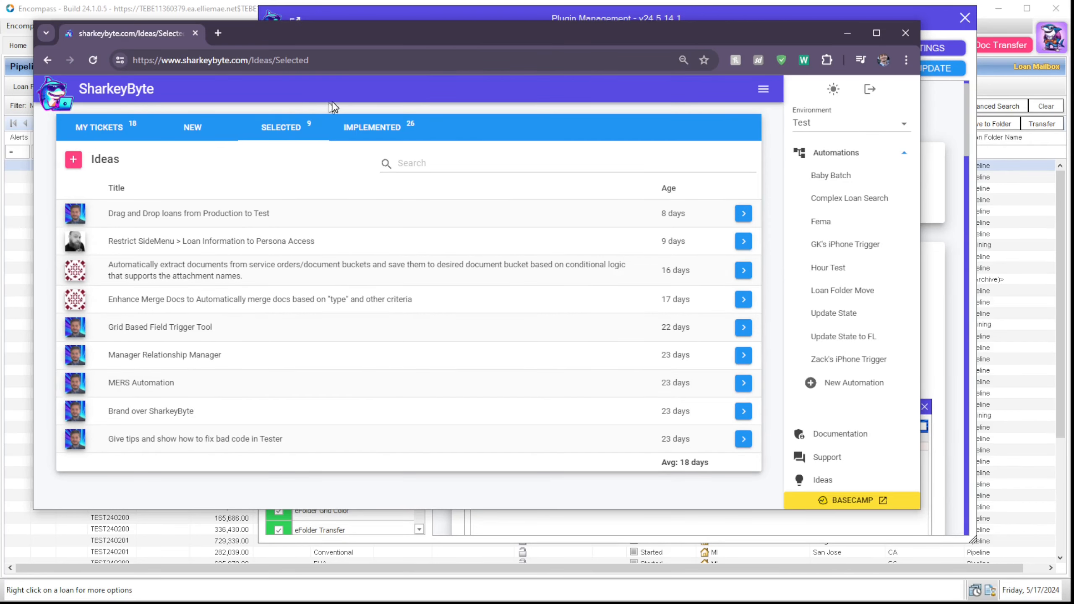
click(388, 127)
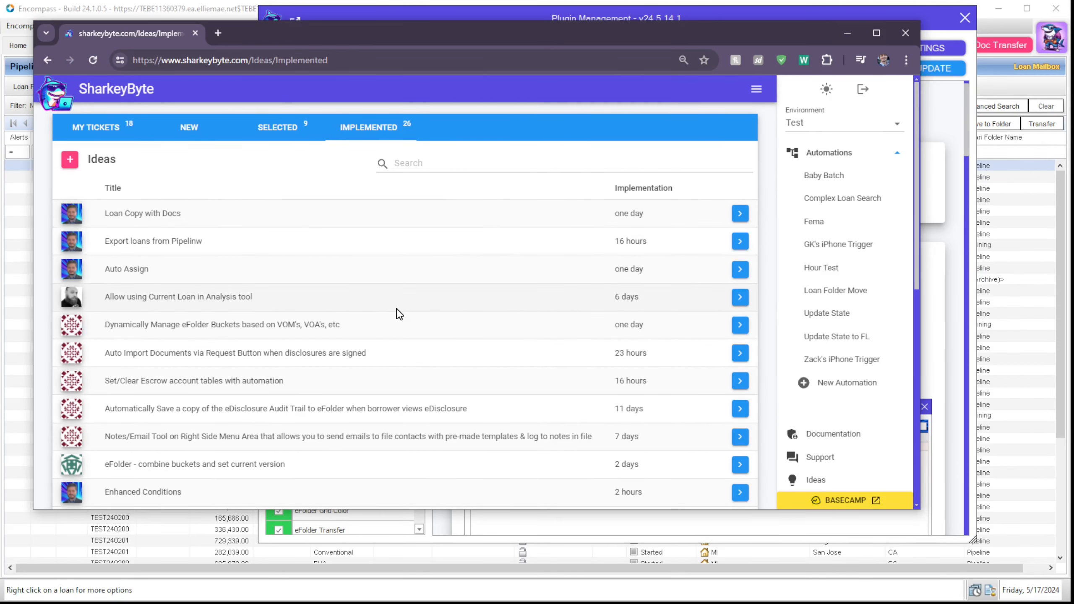
scroll(399, 315, down, 10)
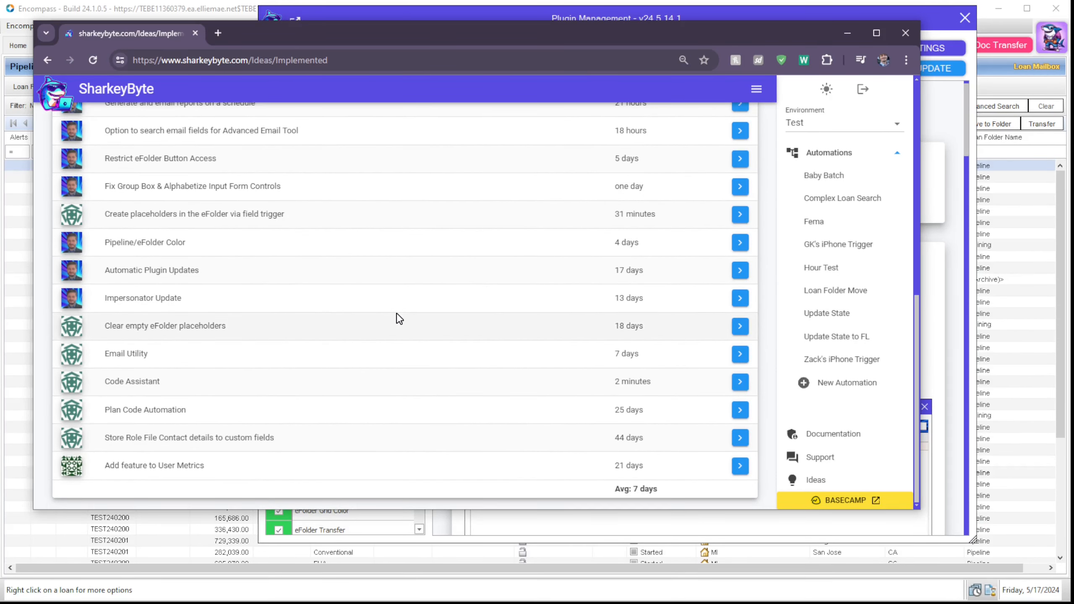
scroll(397, 315, up, 15)
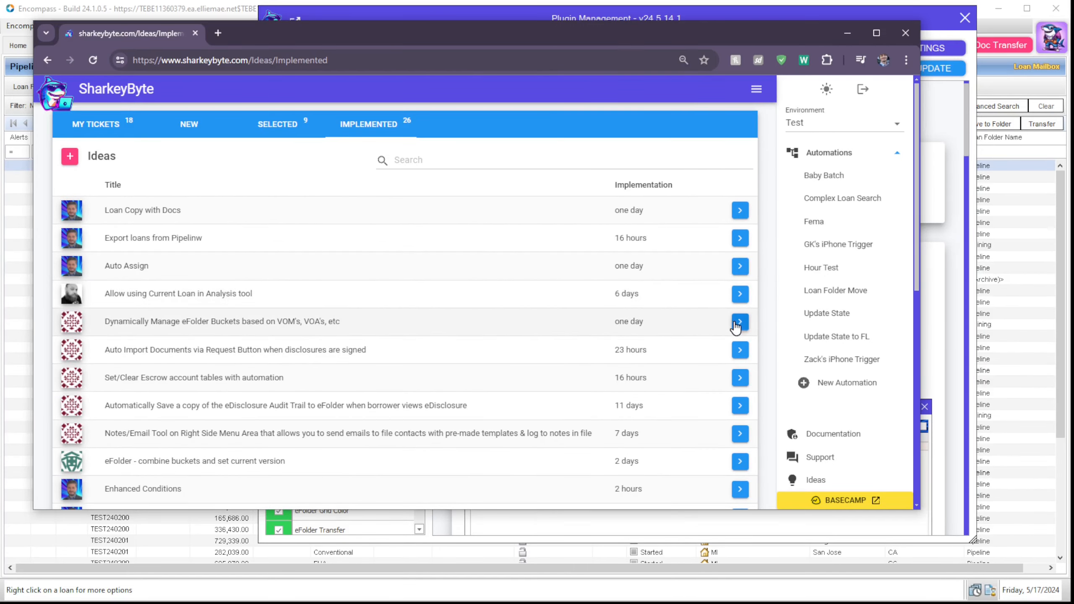
Step: Read the eFolder Buckets idea ticket, return to the list, and close the SharkeyByte tab
click(739, 321)
scroll(736, 326, down, 10)
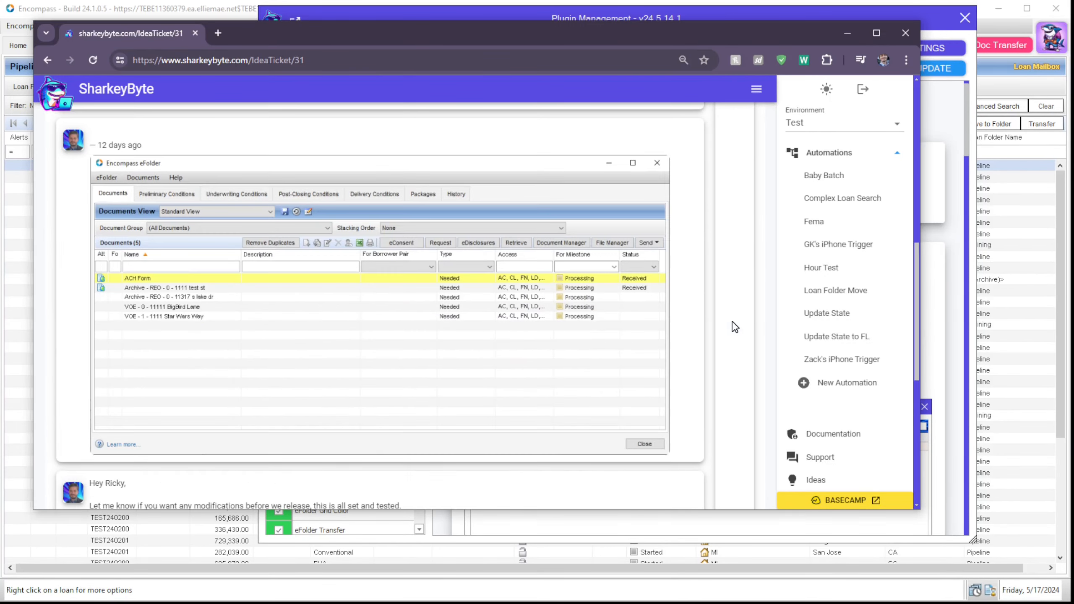
scroll(735, 327, down, 5)
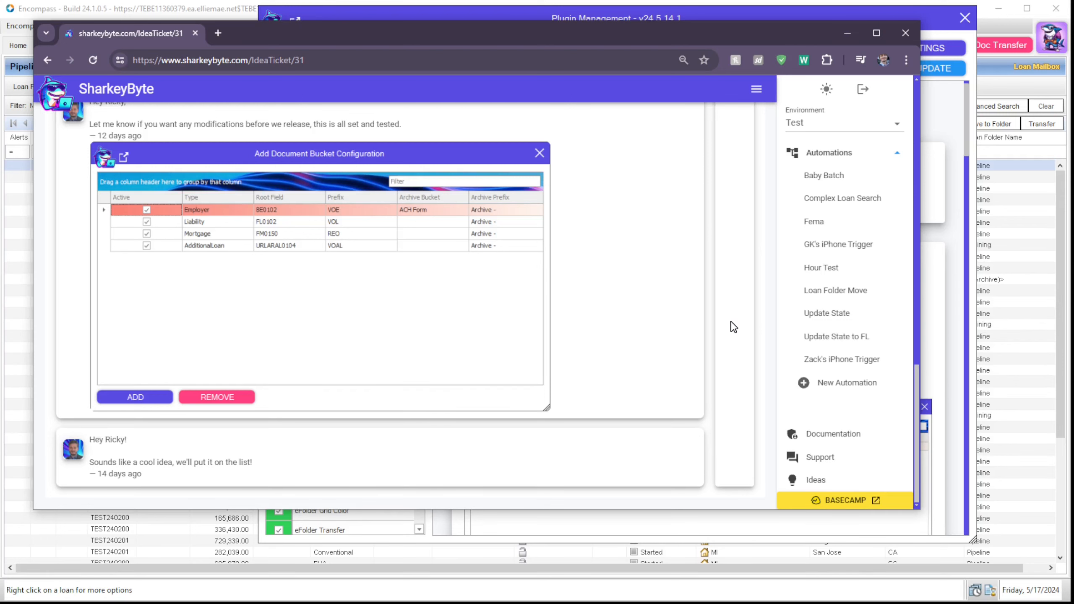
key(alt+Left)
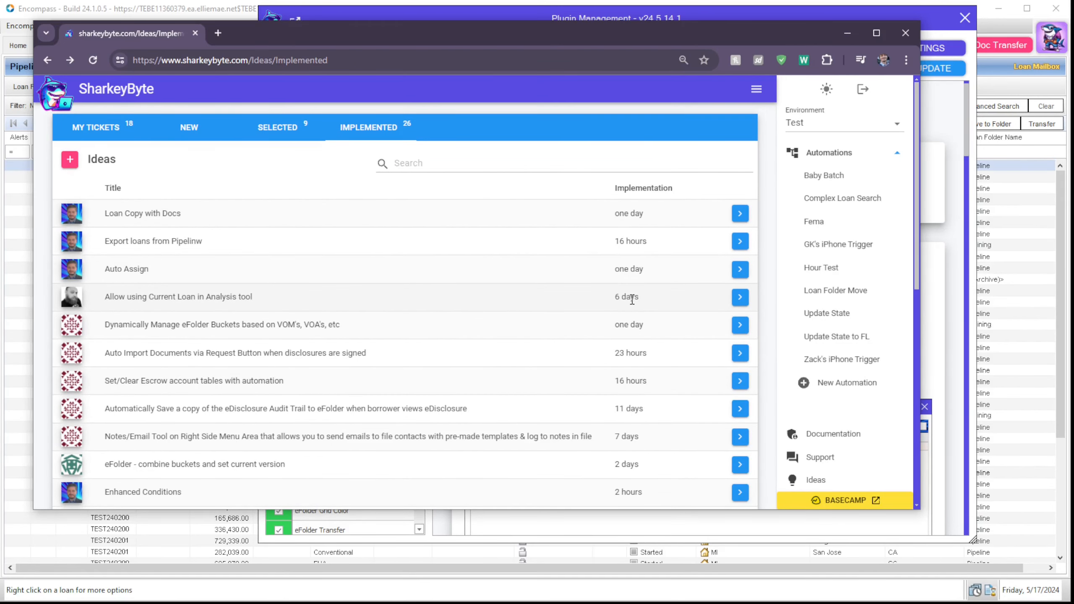
scroll(631, 299, down, 10)
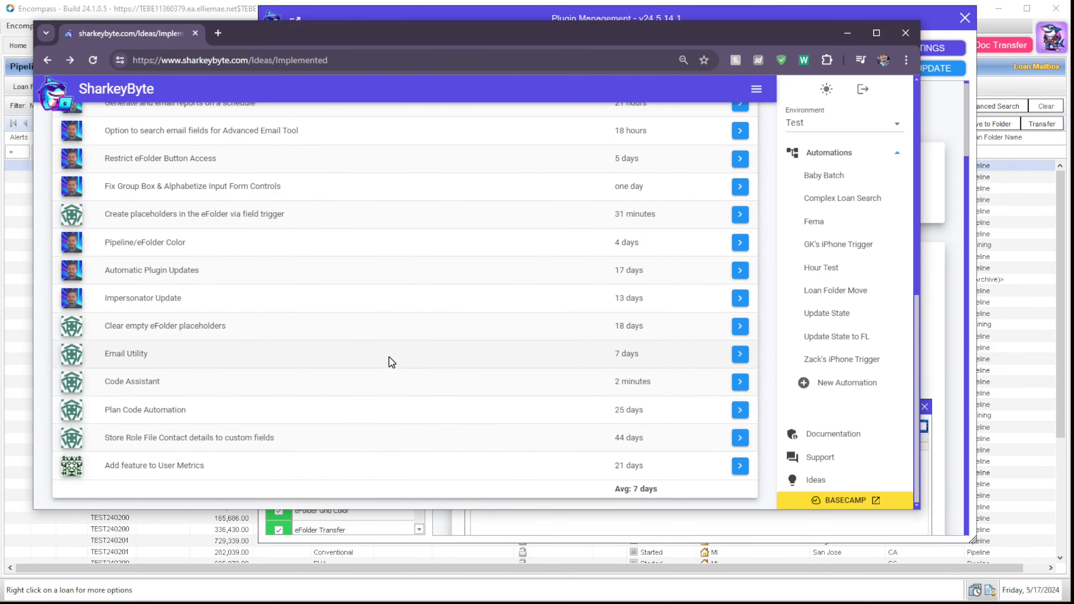
scroll(392, 361, up, 10)
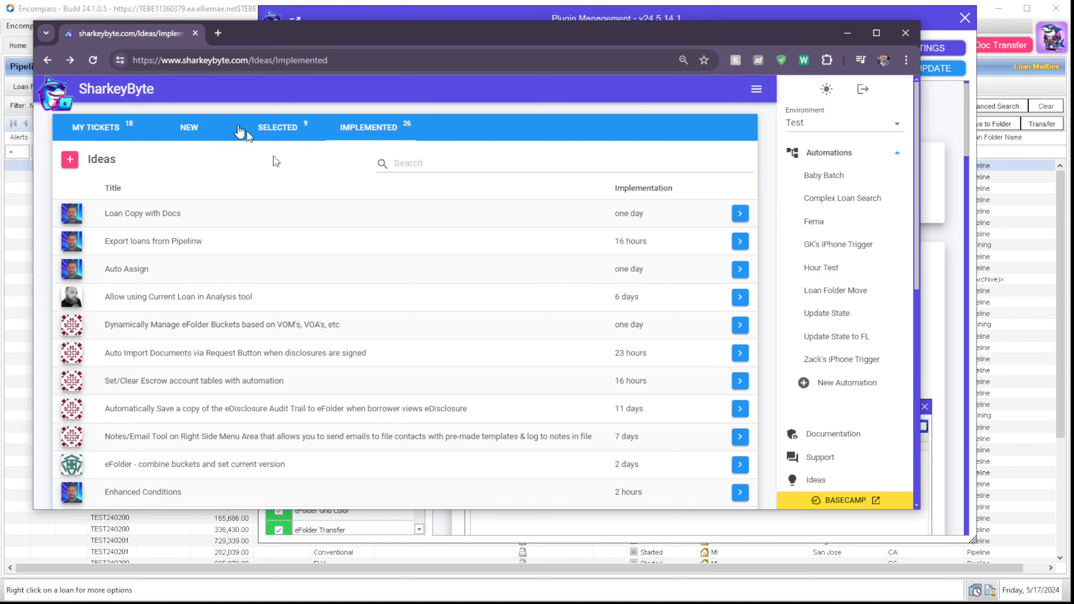
middle_click(171, 32)
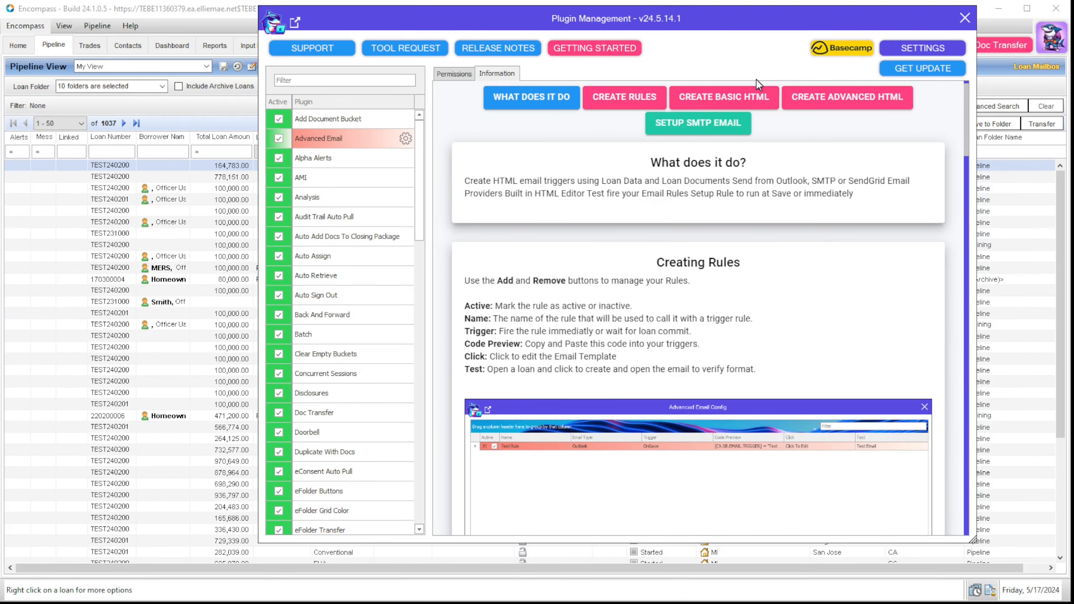
Step: Open the release notes and expand, then collapse the May 14th 2024 entry
click(486, 55)
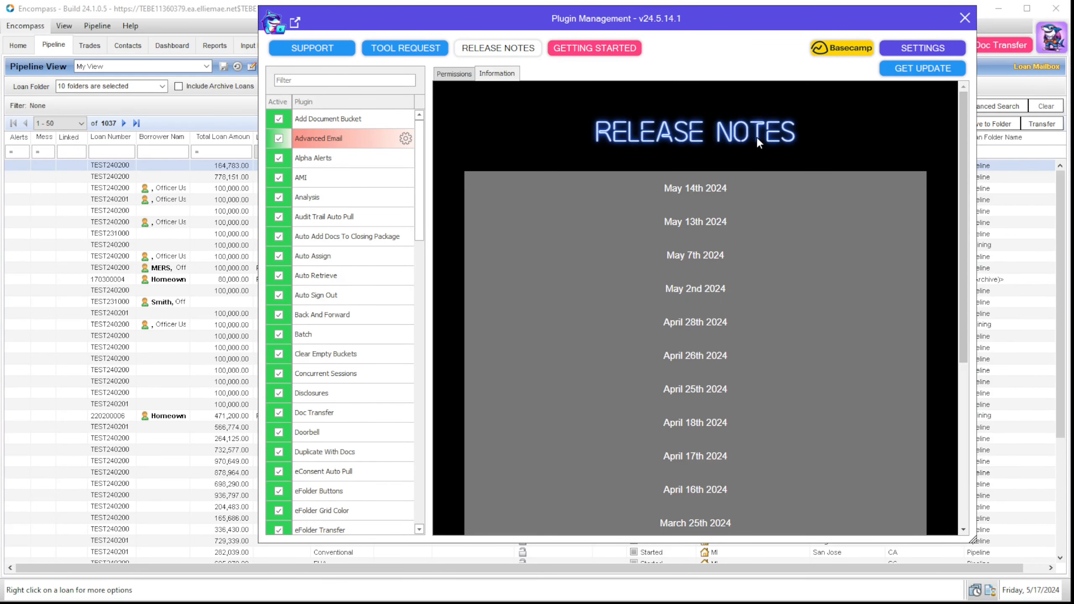
click(712, 203)
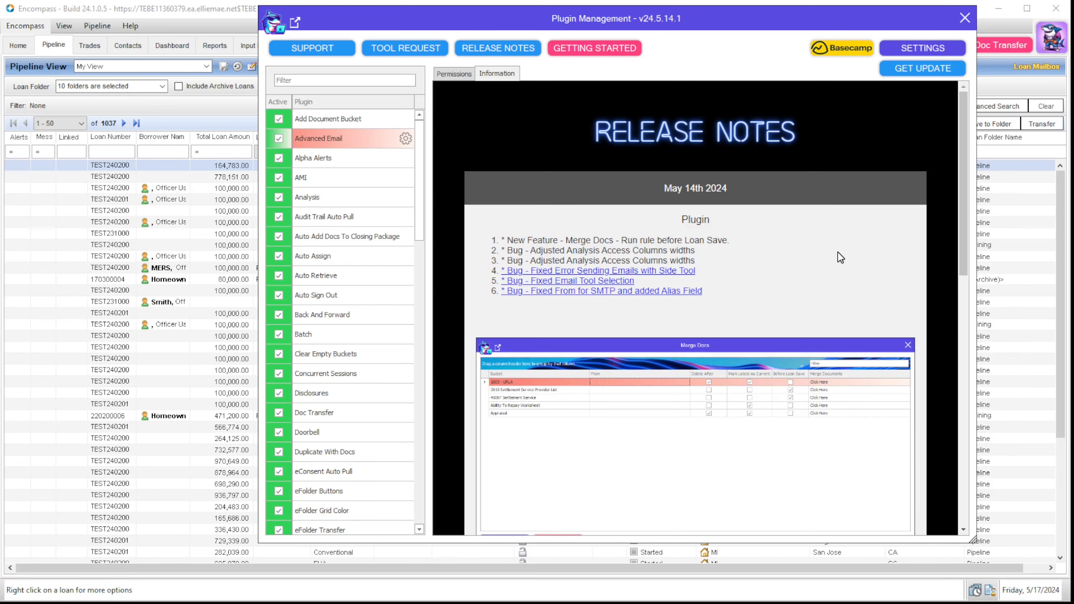
scroll(840, 257, down, 3)
scroll(667, 258, up, 3)
click(653, 198)
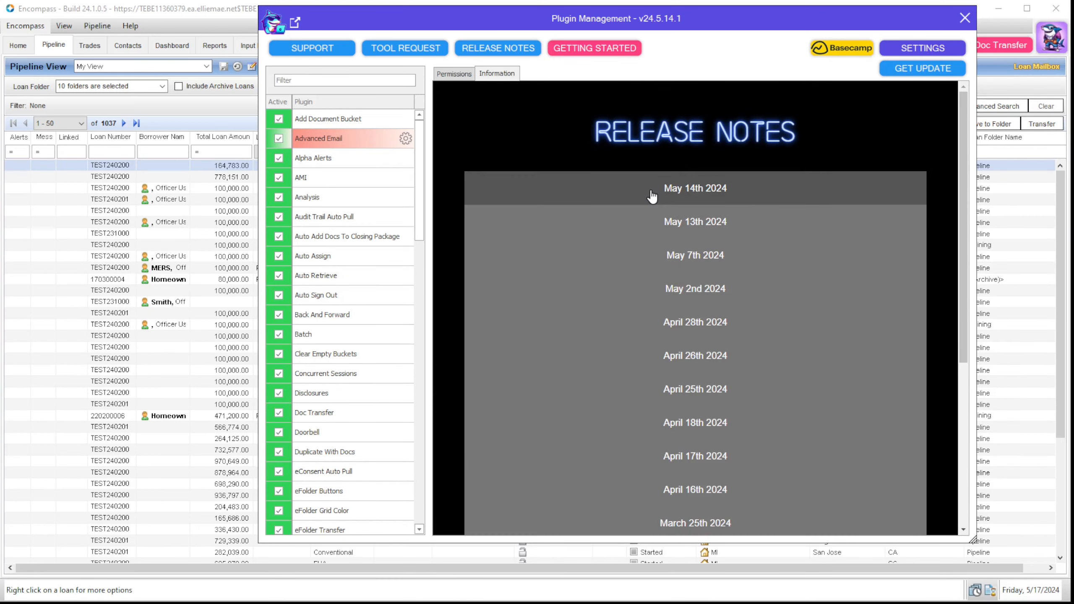
Step: Expand, read through, and collapse the May 13th 2024 release notes
click(762, 234)
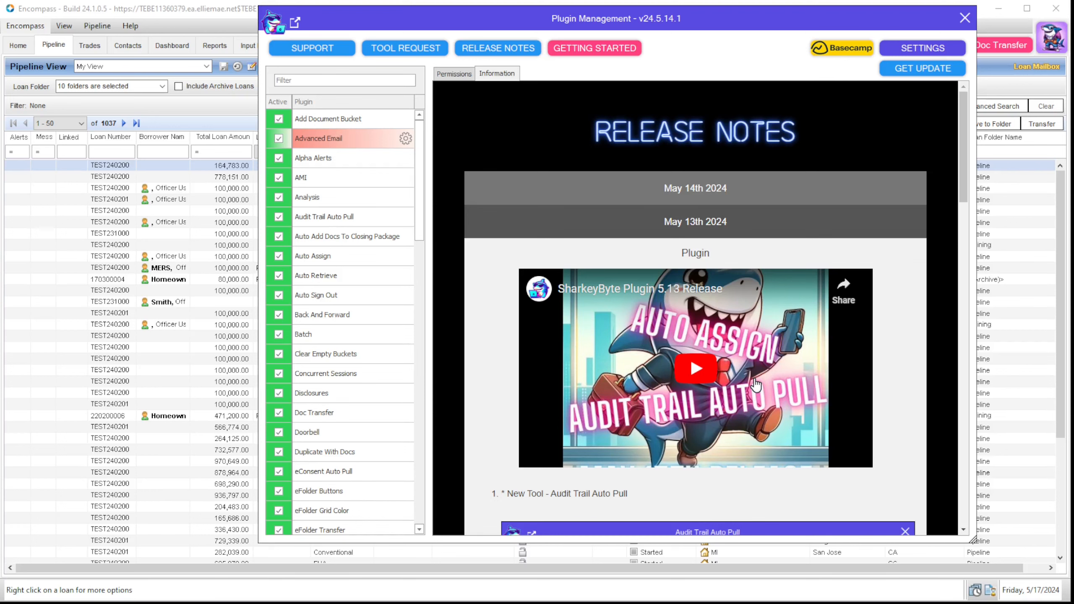
scroll(755, 385, down, 5)
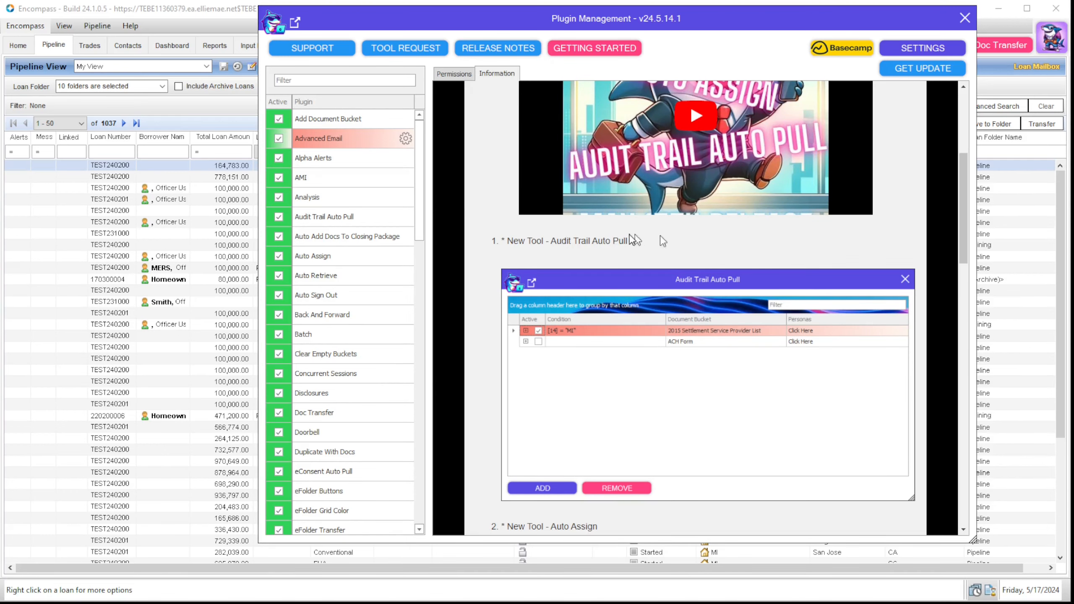
scroll(678, 263, down, 9)
scroll(748, 333, down, 8)
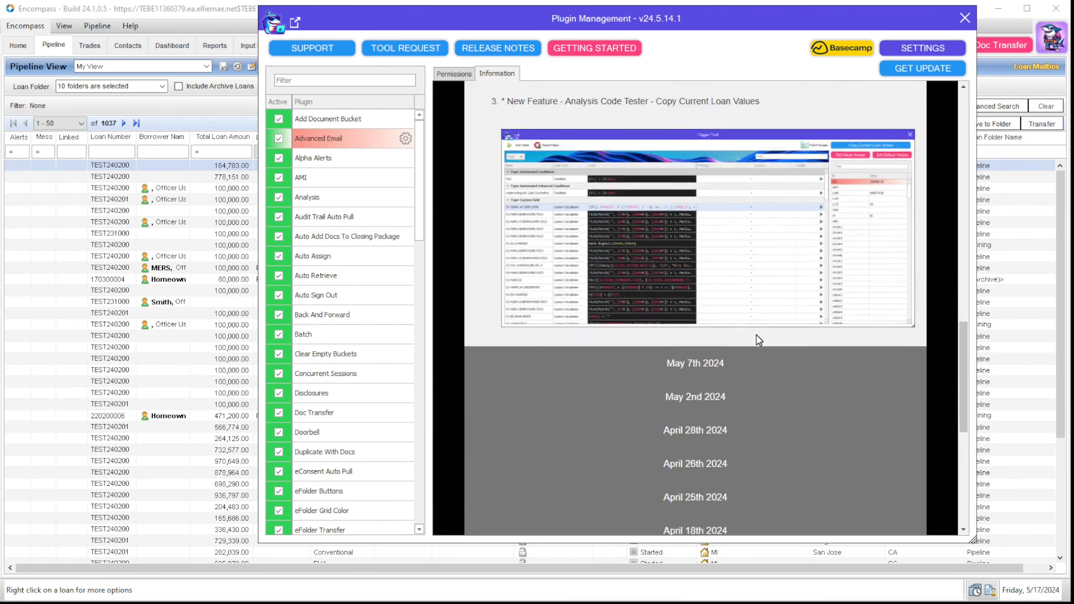
scroll(767, 343, up, 20)
scroll(772, 343, up, 2)
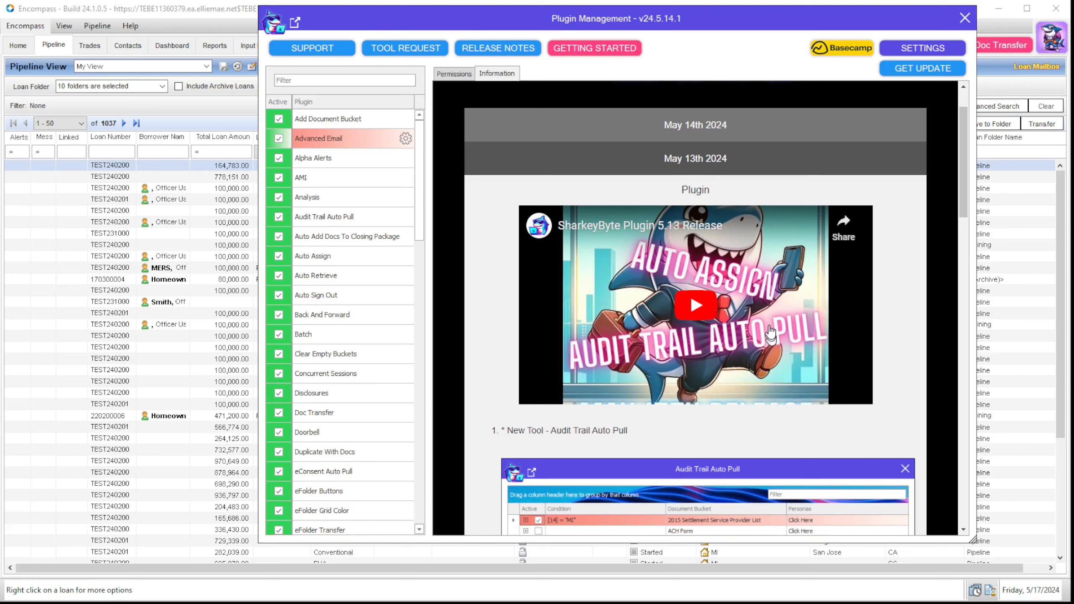
click(739, 166)
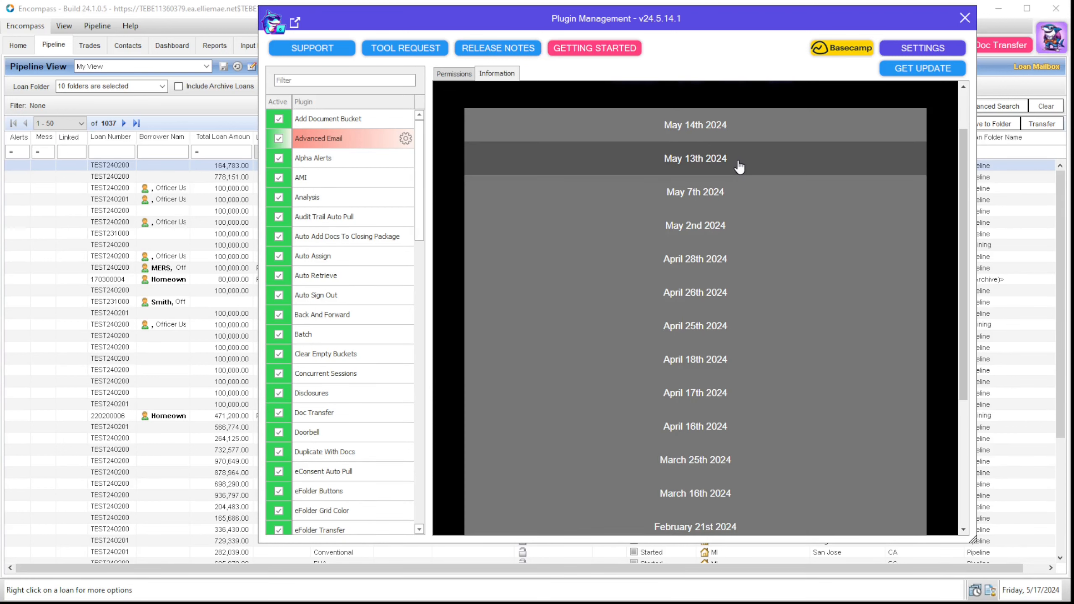
click(597, 47)
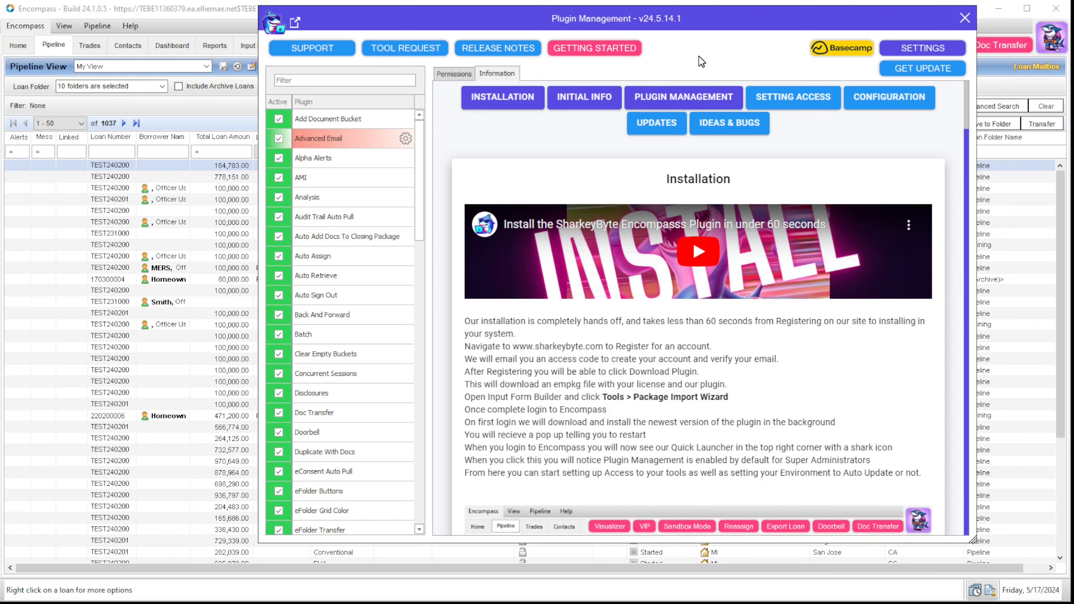
Step: Step through the guide's Installation, Initial Info, Plugin Management and Setting Access sections
click(520, 109)
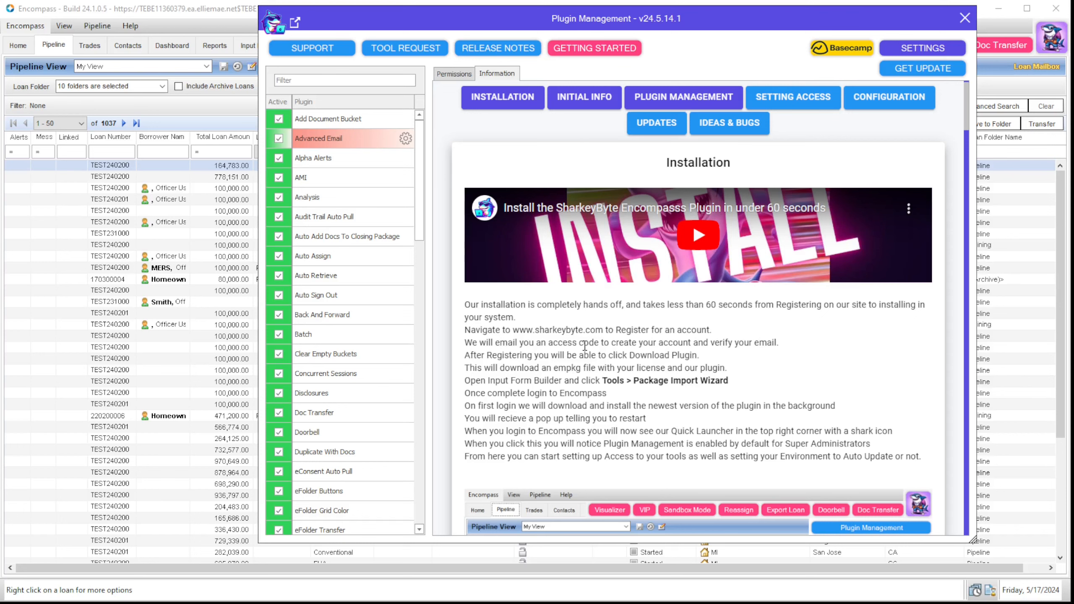
click(584, 101)
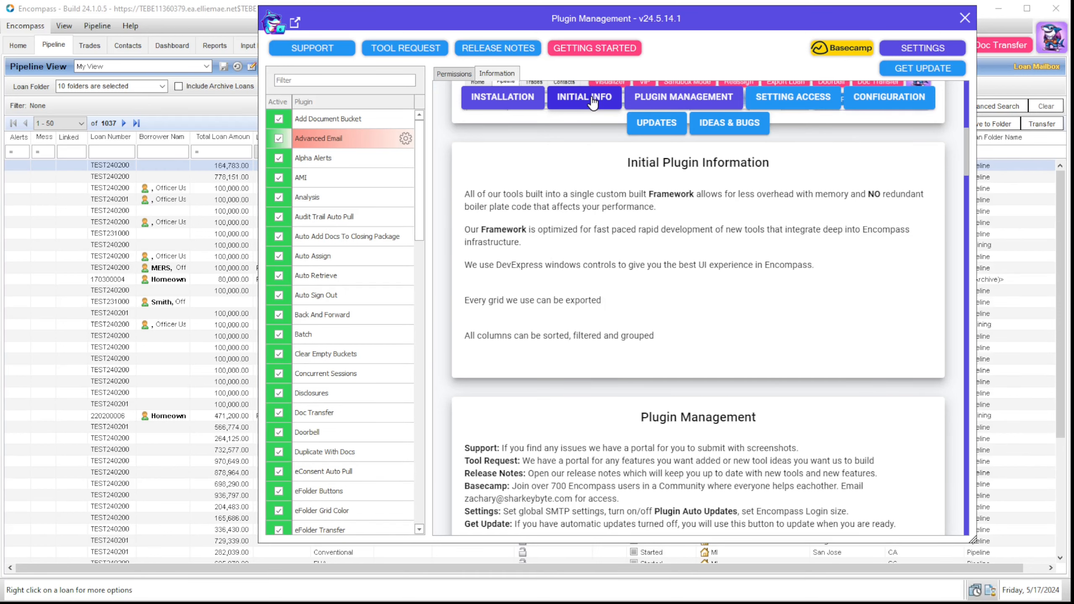
click(675, 103)
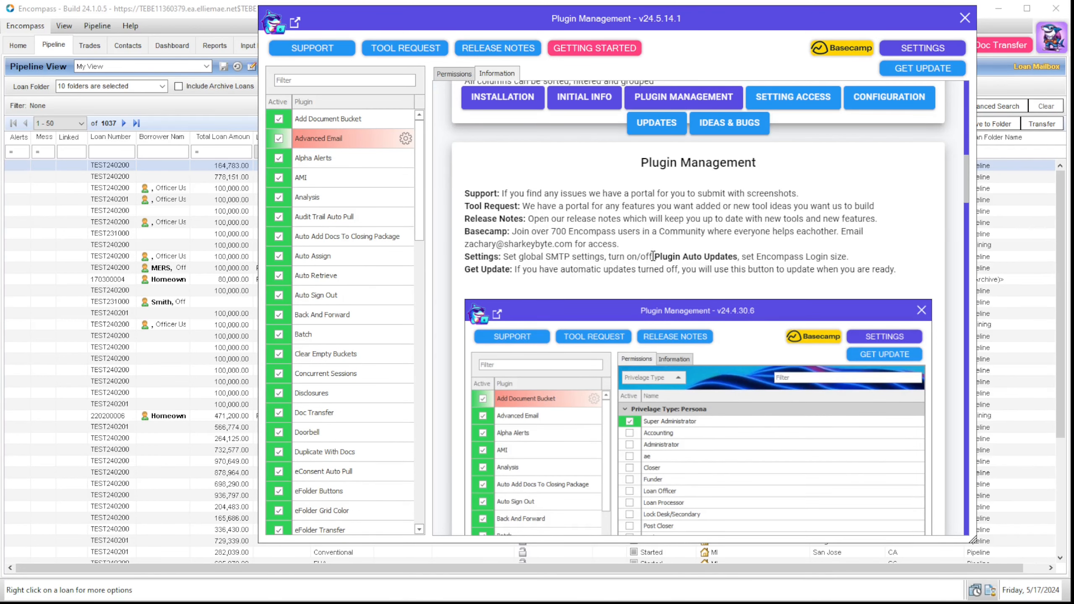
scroll(653, 256, down, 6)
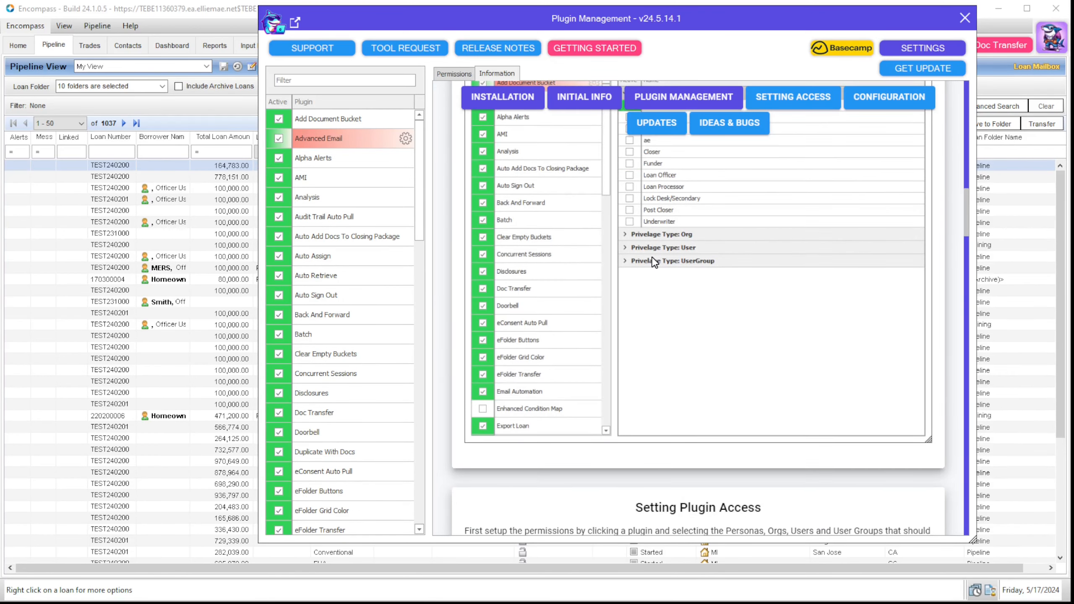
scroll(654, 262, up, 5)
scroll(654, 262, up, 1)
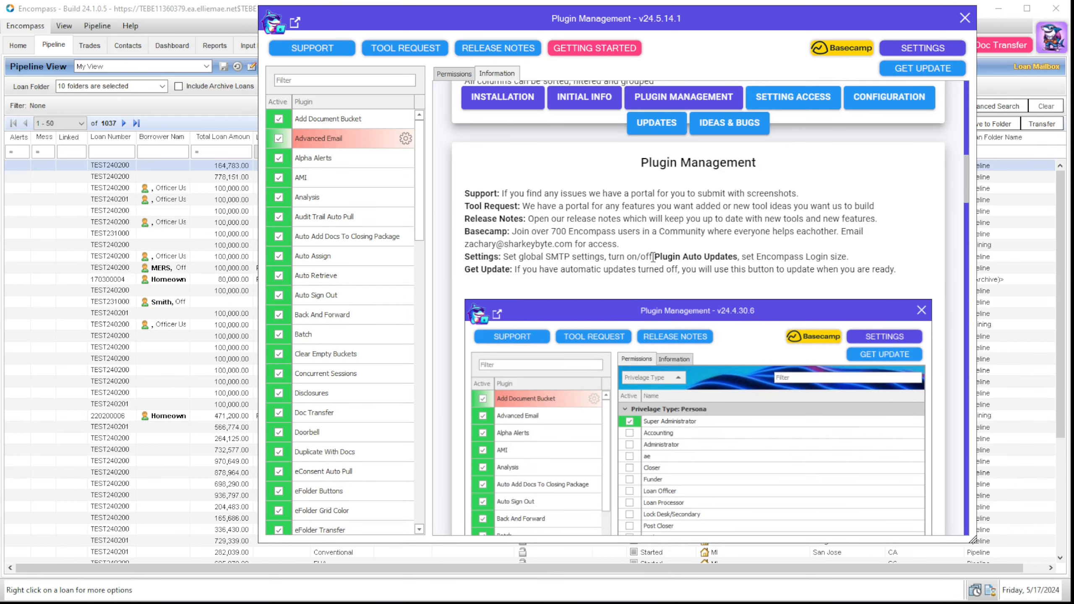
click(813, 108)
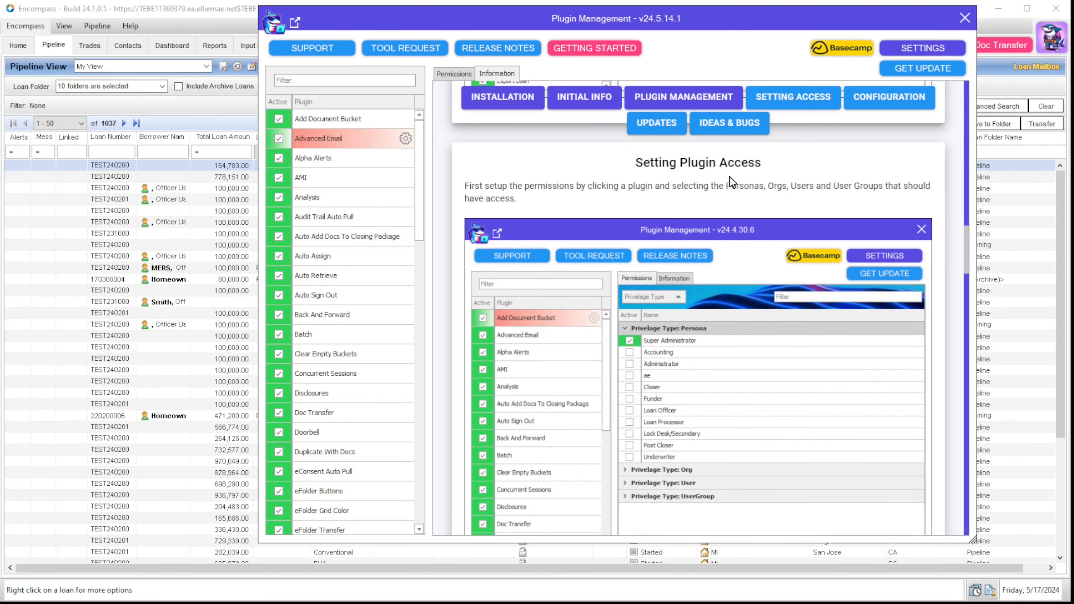
click(930, 44)
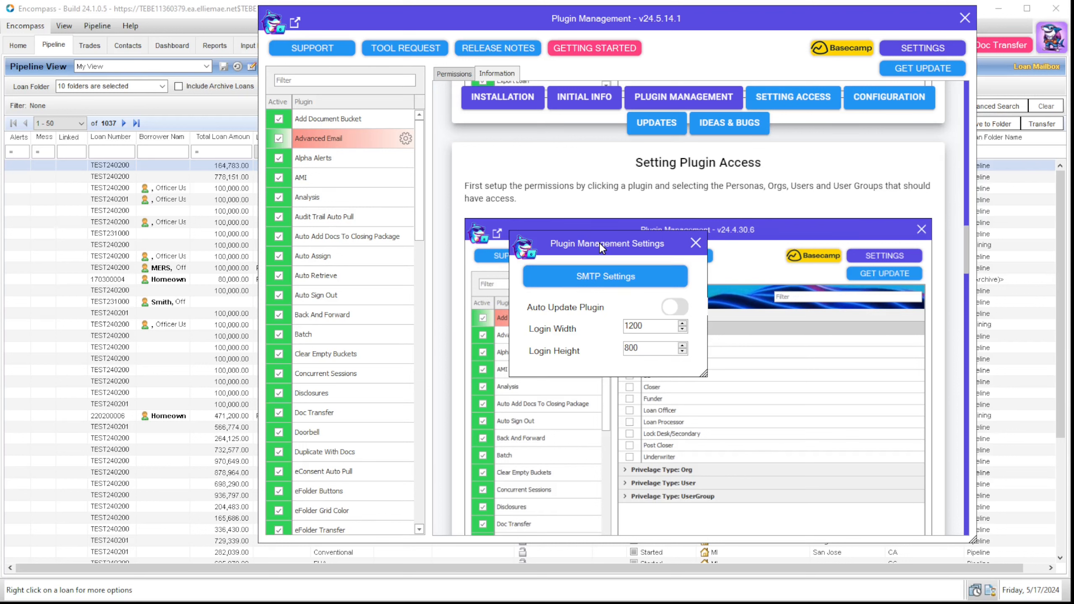
click(609, 275)
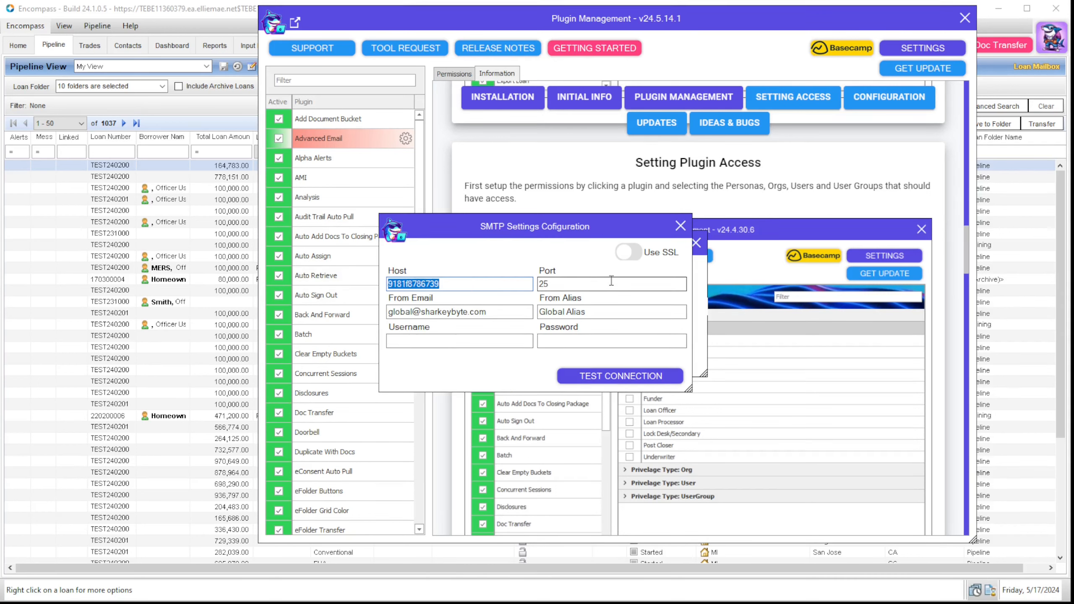
click(680, 226)
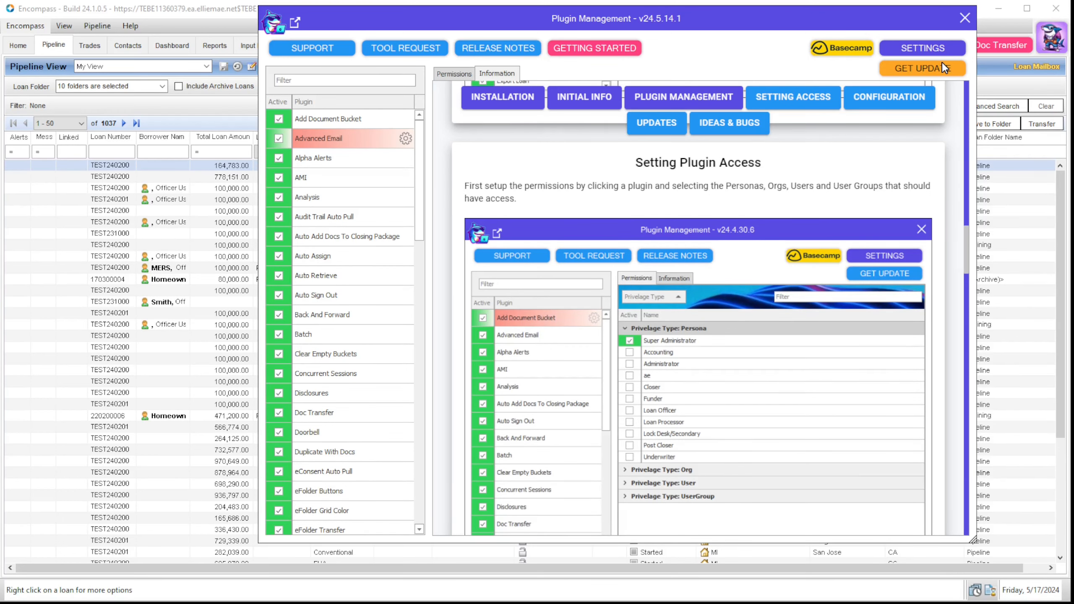
Step: Jump to Plugin Updates and run GET UPDATE, confirming version 24.5.14.1 is current
click(653, 123)
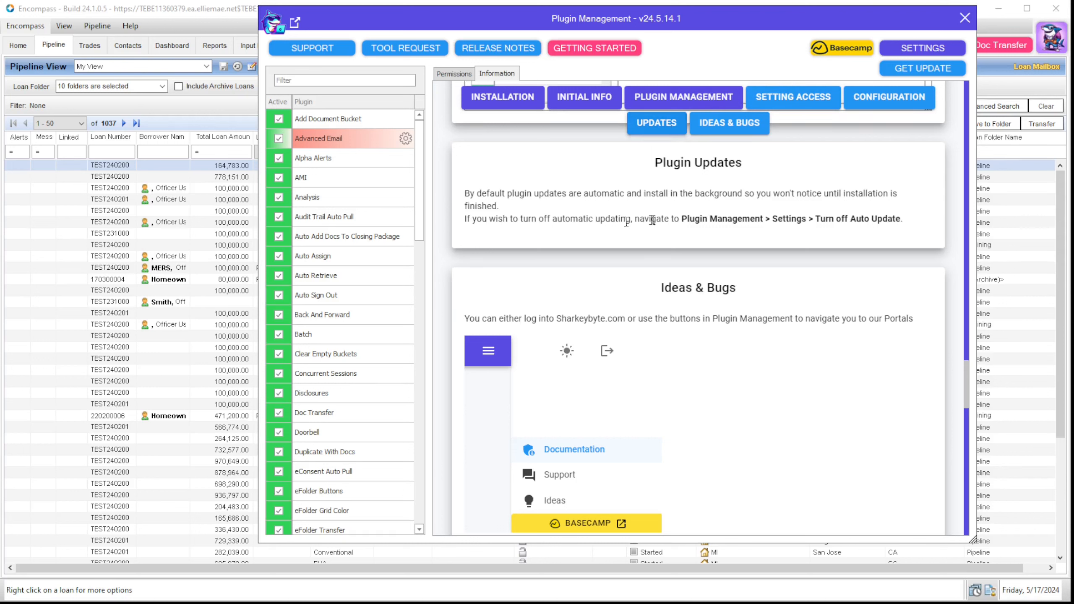
click(953, 73)
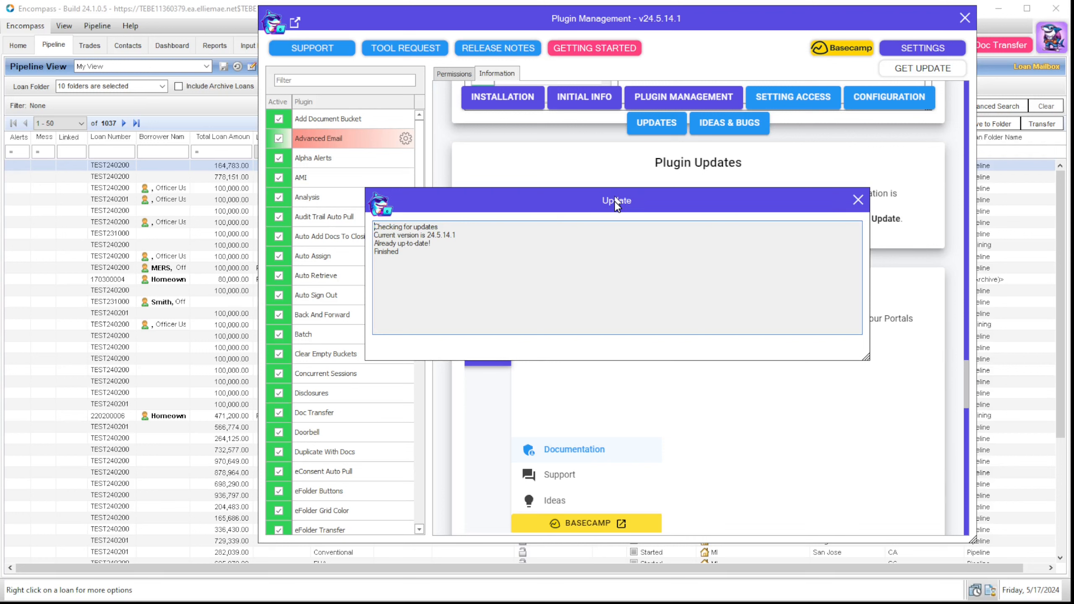
click(856, 200)
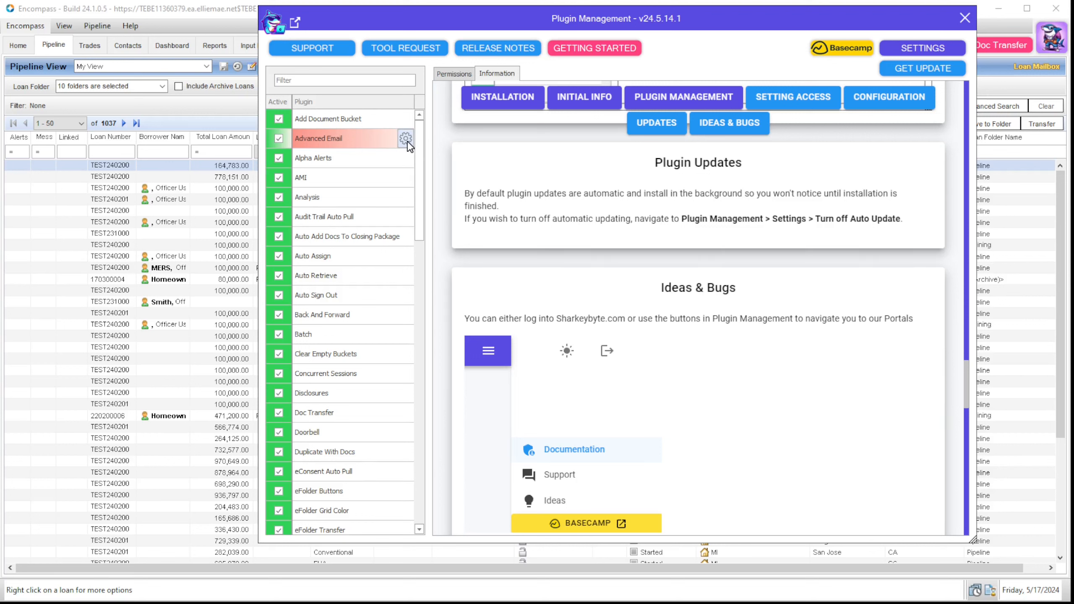
click(366, 187)
Step: Open Advanced Email's rule configuration, close Plugin Management, and shift the Advanced Email Config window down
click(366, 161)
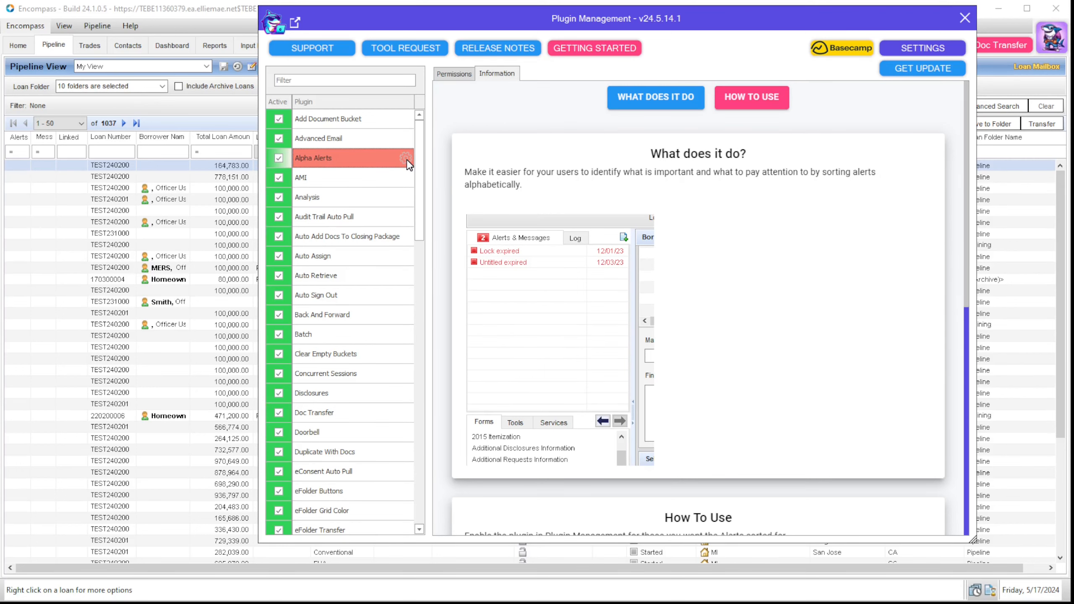
click(406, 140)
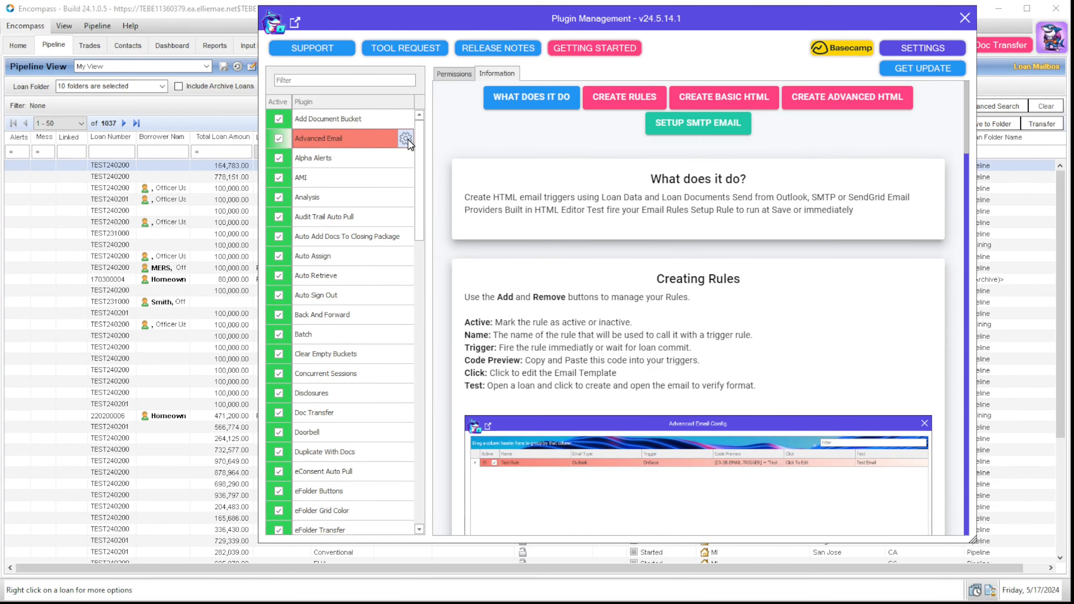
click(407, 141)
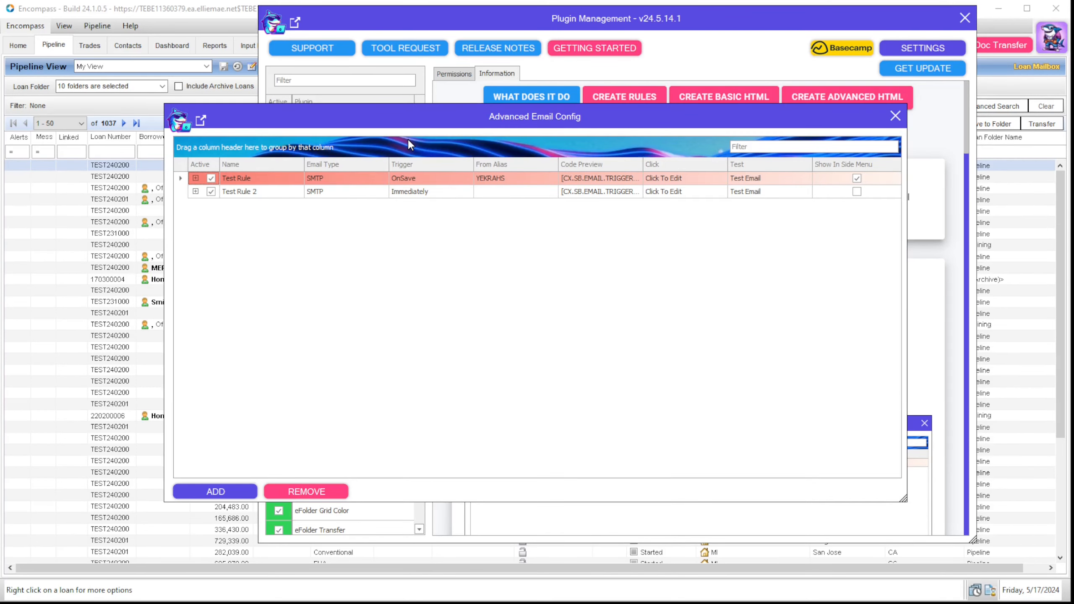
click(894, 115)
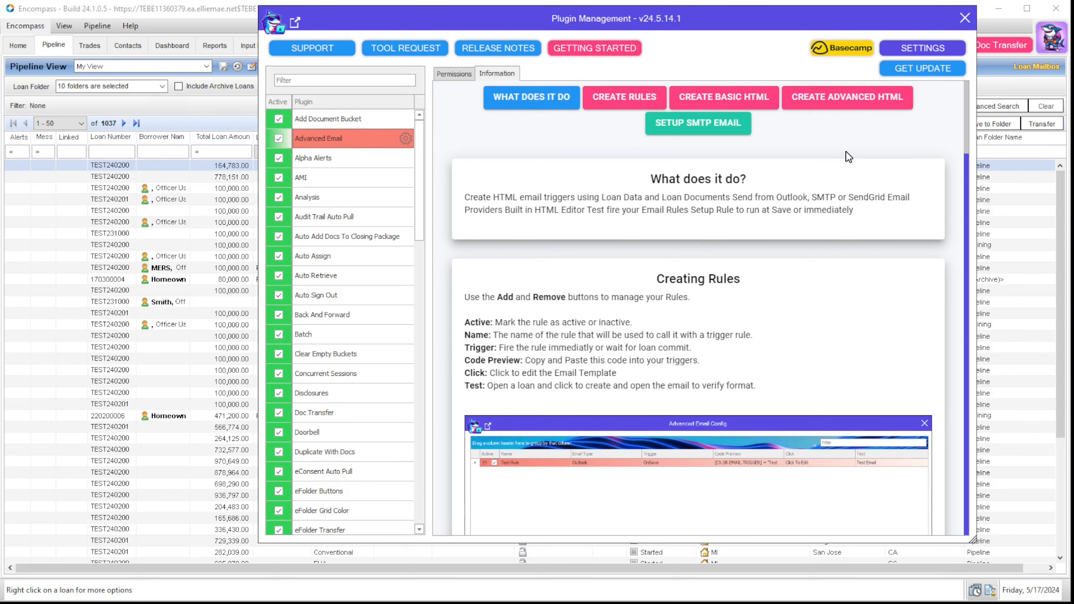
click(963, 18)
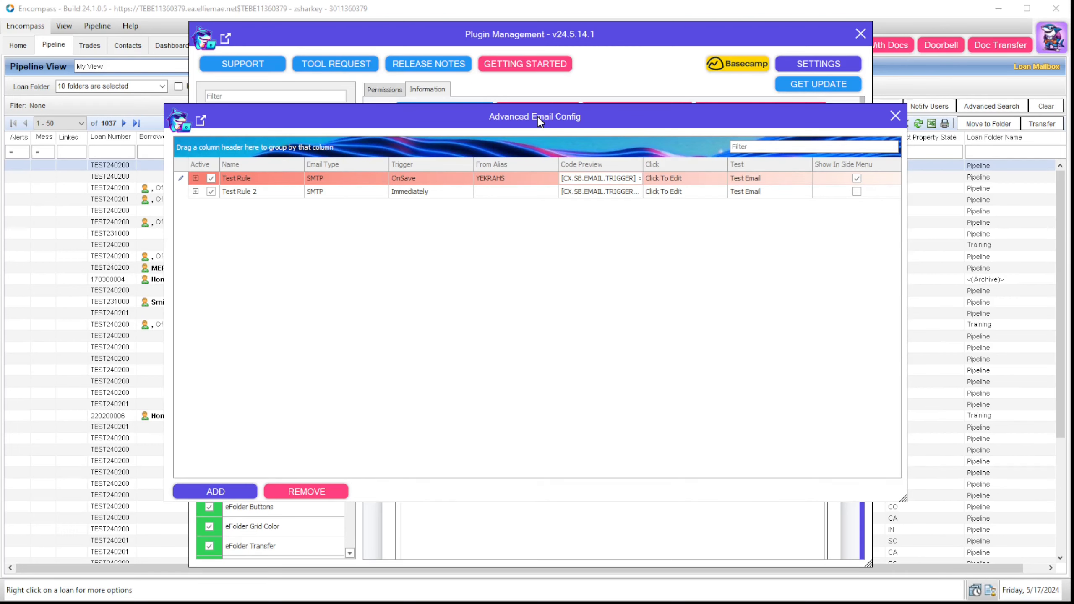
drag(537, 115, 554, 185)
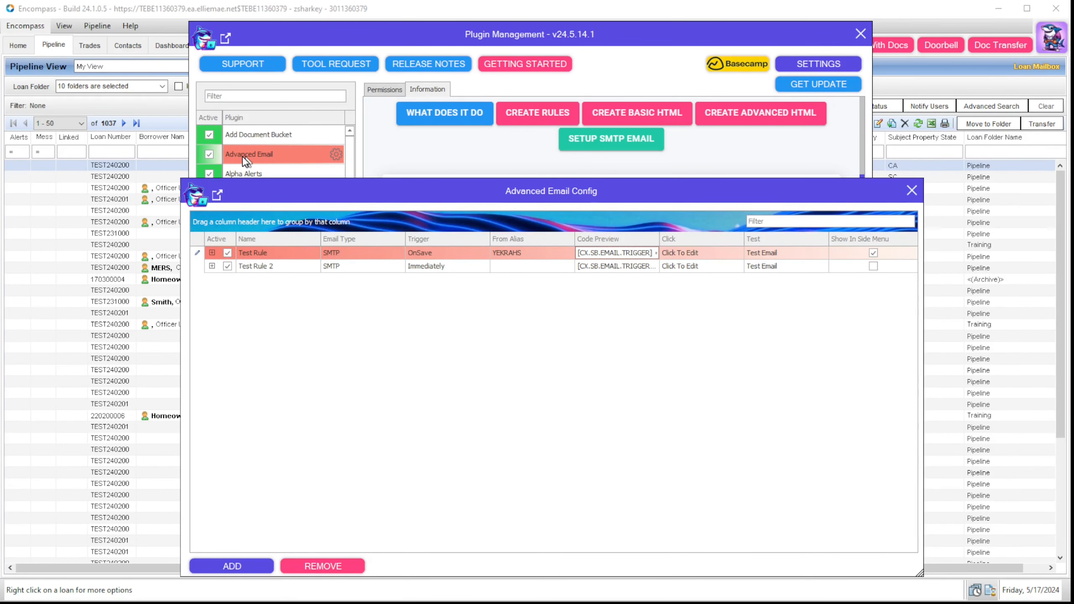
Step: Move the email rules window back up and review Test Rule's Email Type (SMTP) and Trigger choices
drag(543, 191, 542, 116)
click(390, 277)
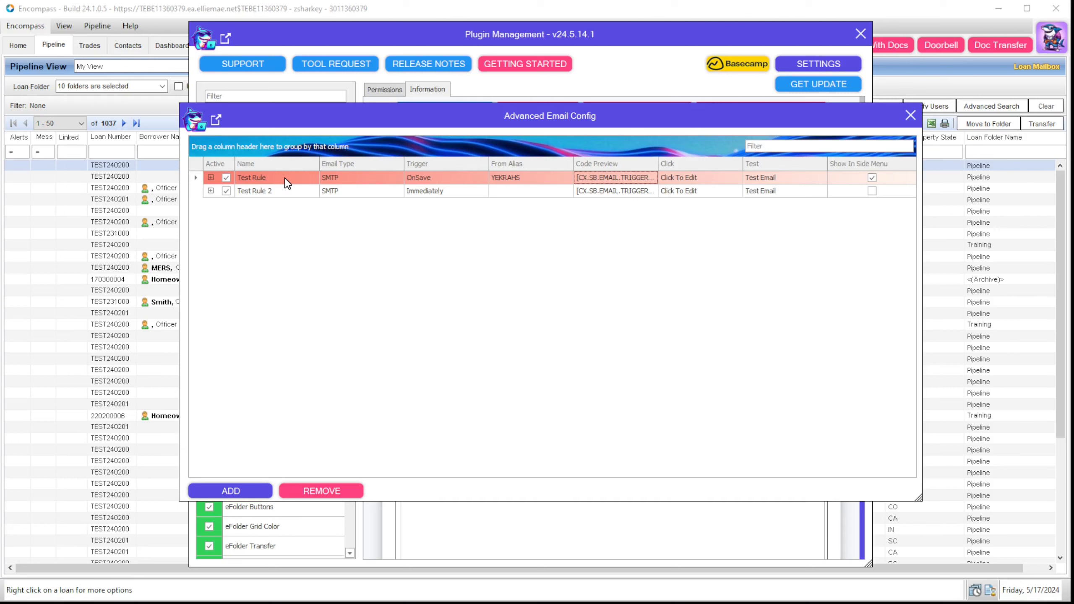
click(358, 181)
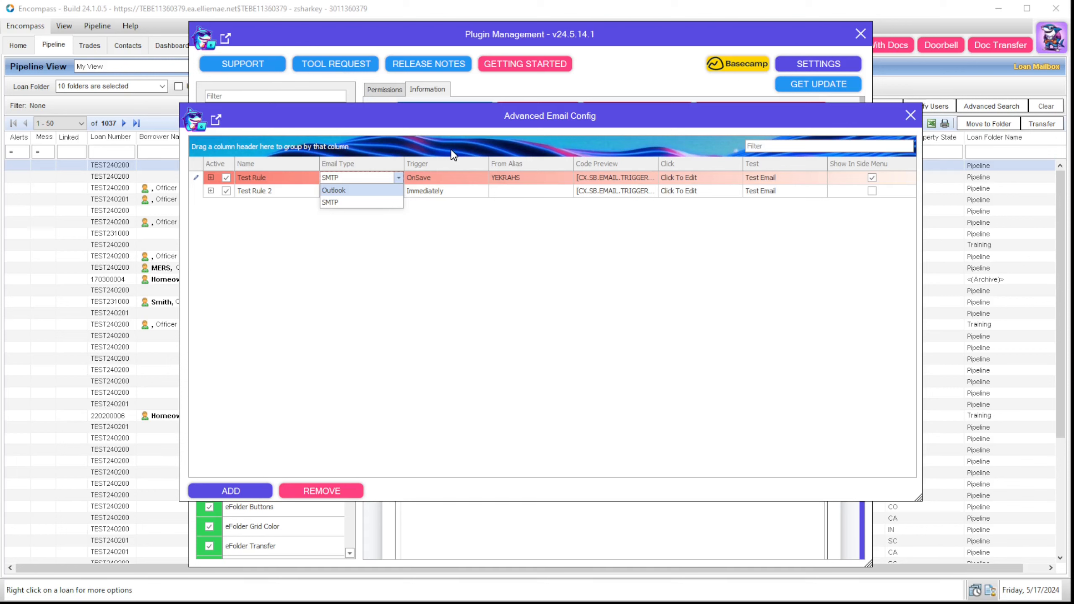
click(450, 180)
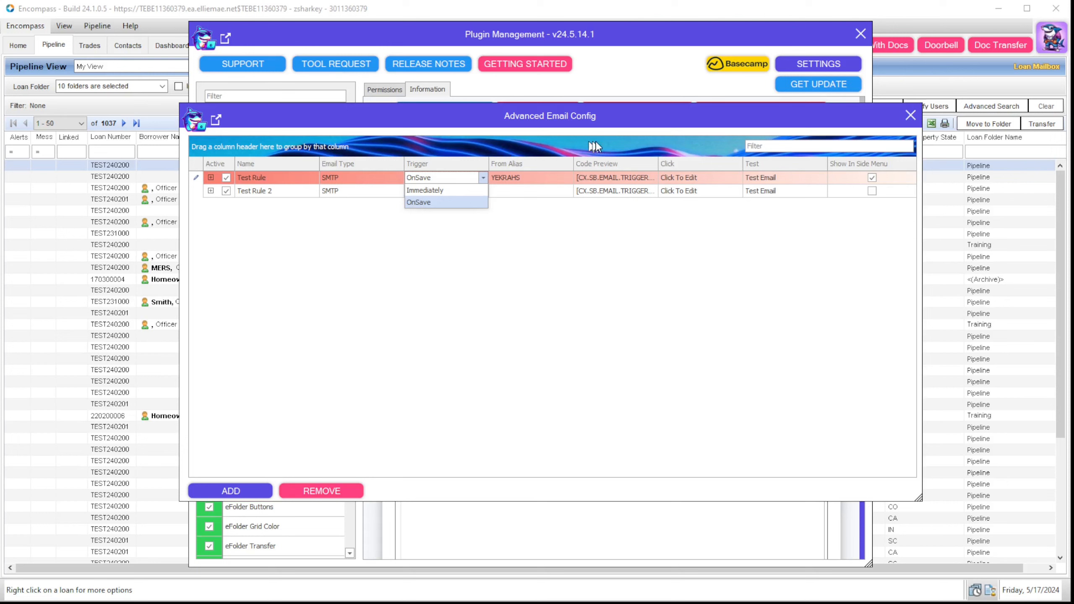
Step: Widen the Code Preview column, select Test Rule's full code, then open its email template settings
drag(658, 169, 730, 169)
double_click(636, 178)
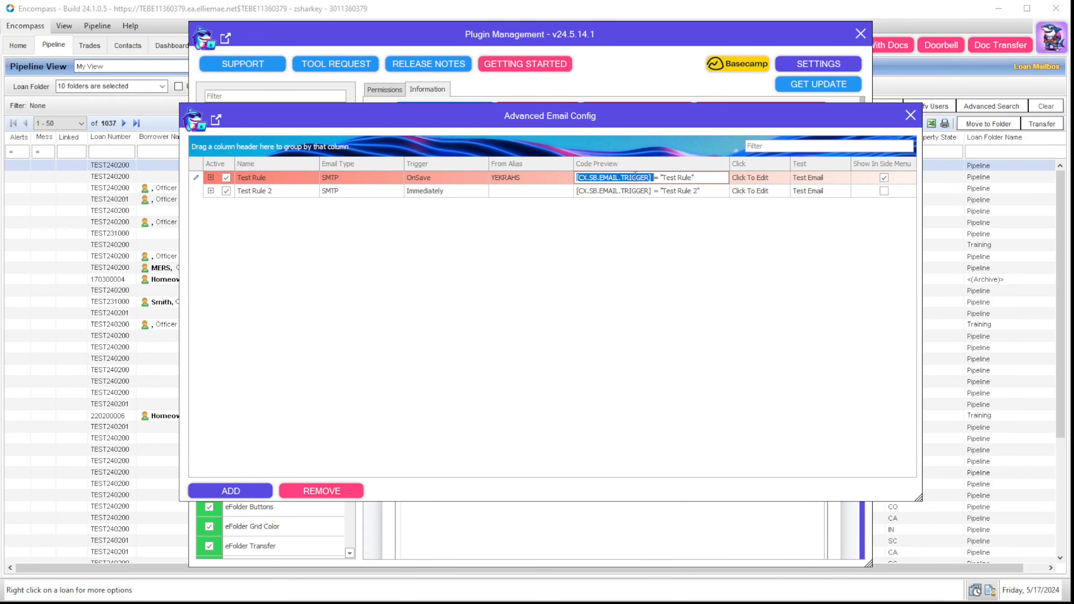
drag(635, 177, 685, 192)
click(662, 217)
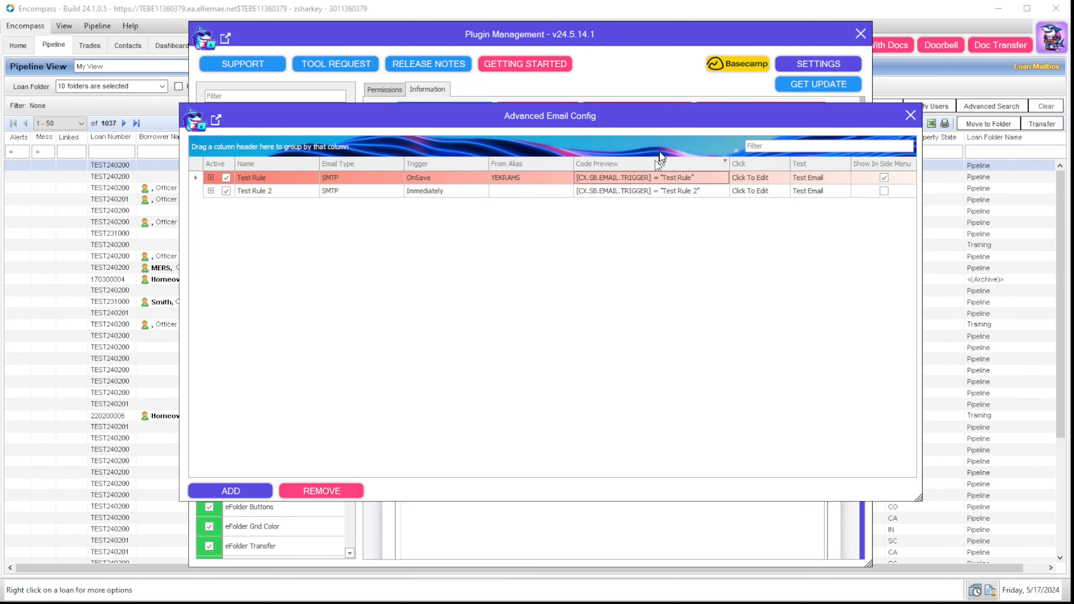
click(757, 181)
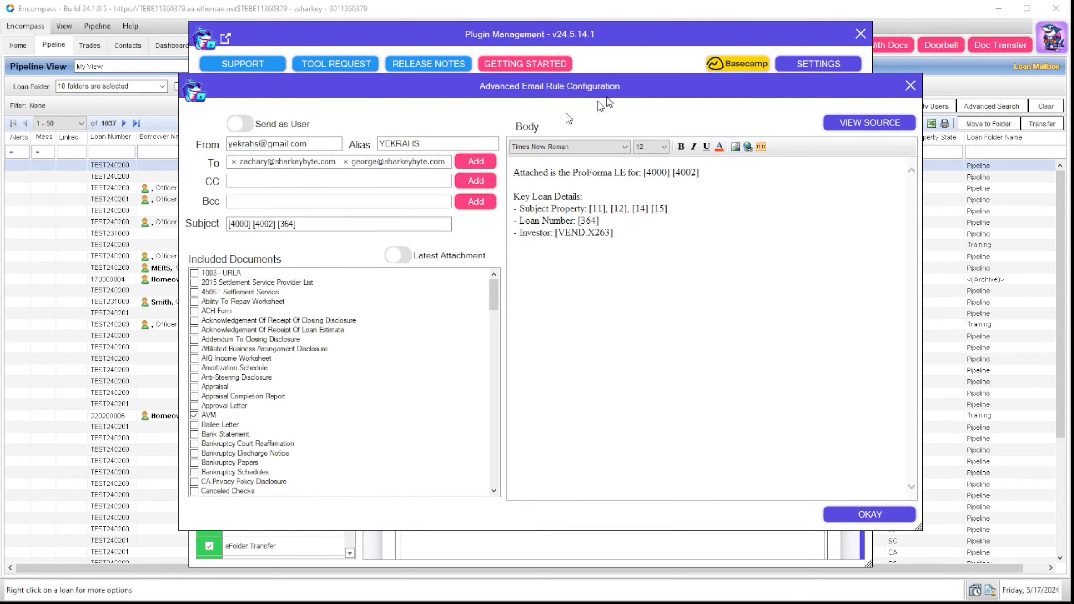
click(909, 87)
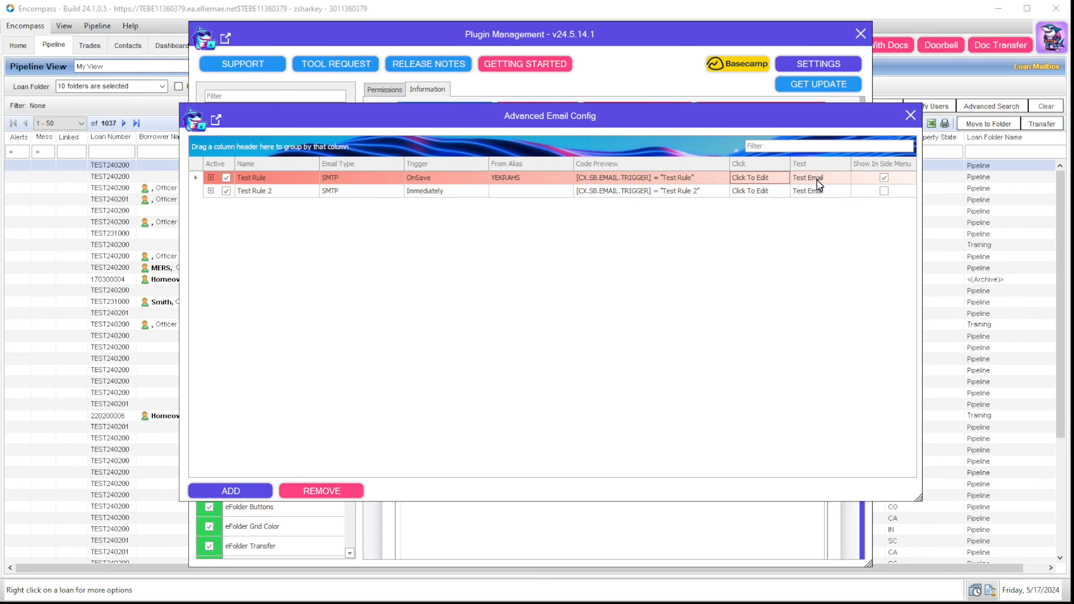
Step: Tick Show In Side Menu for Test Rule and reopen its Advanced Email Rule Configuration
click(884, 178)
click(756, 177)
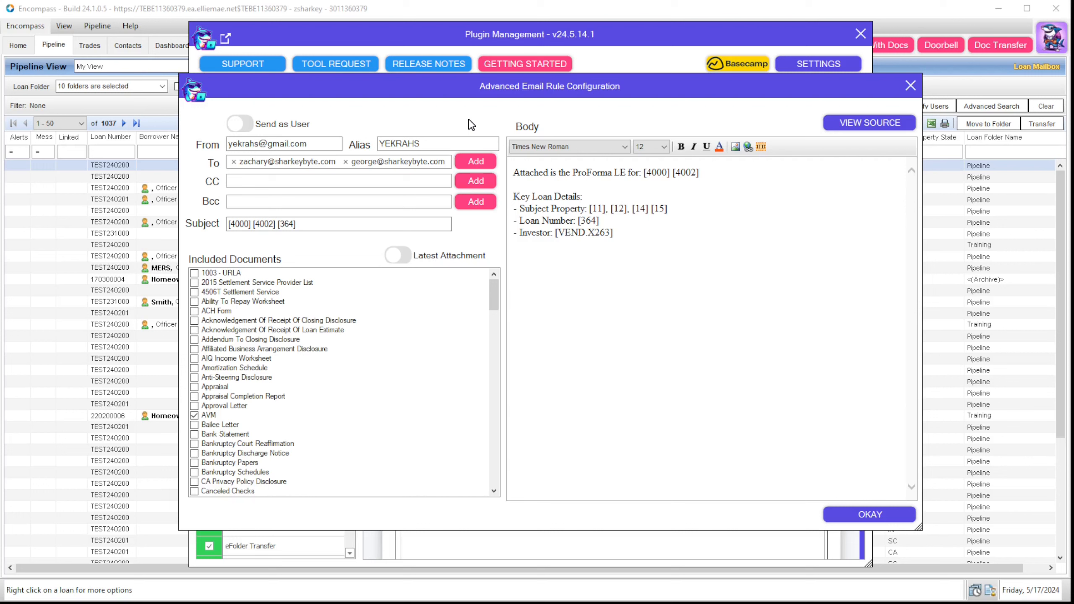
Step: Toggle Send as User on and back off, then remove the second To recipient
click(246, 128)
click(248, 132)
click(346, 162)
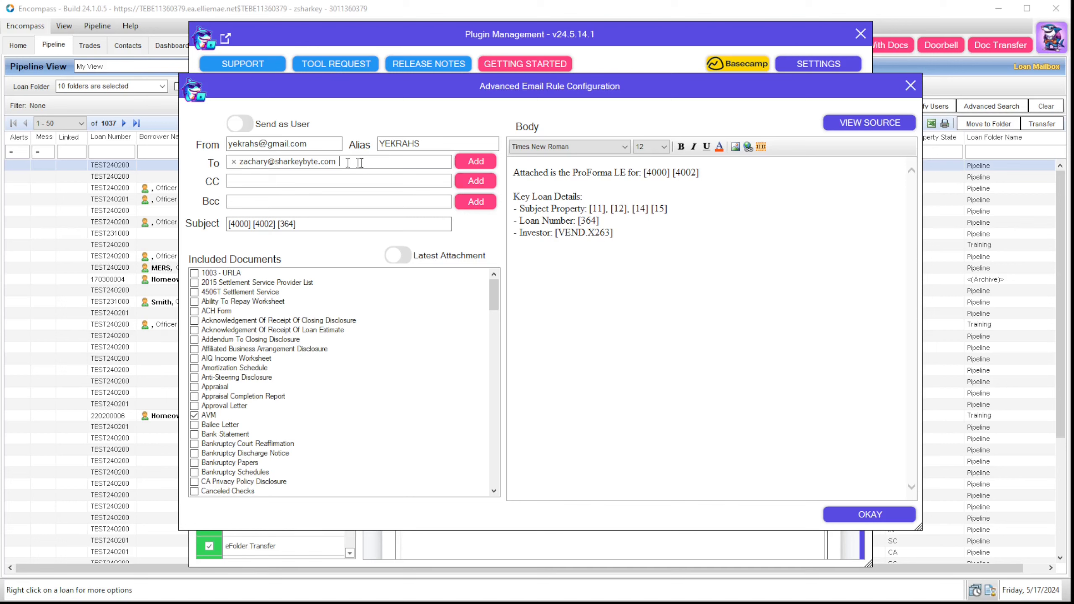
Step: Add field [1179] Coborrower Work Email to Test Rule's To recipients
click(475, 162)
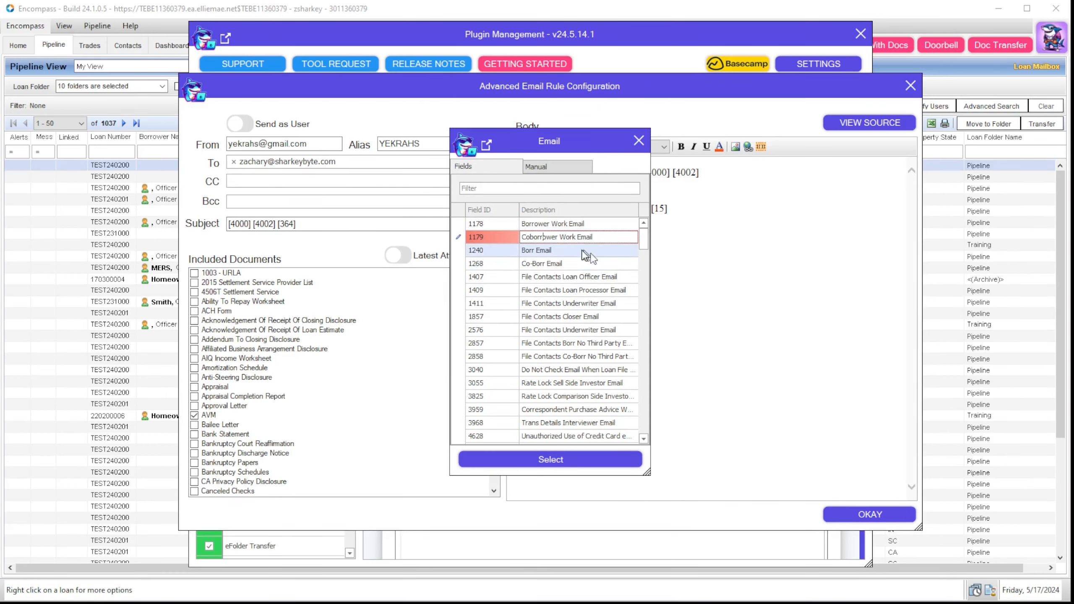
click(554, 237)
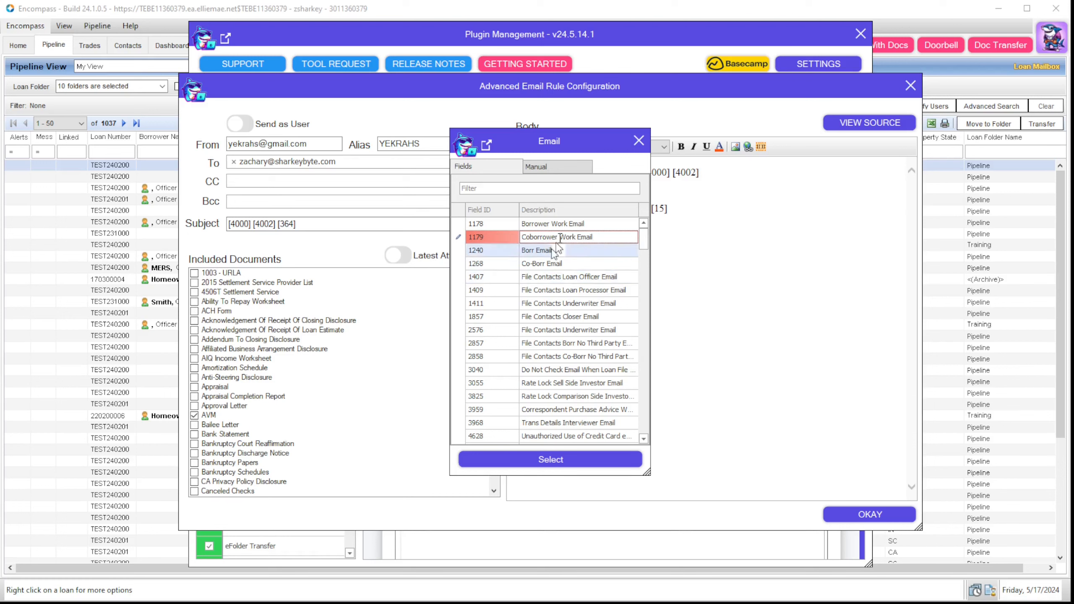
click(577, 170)
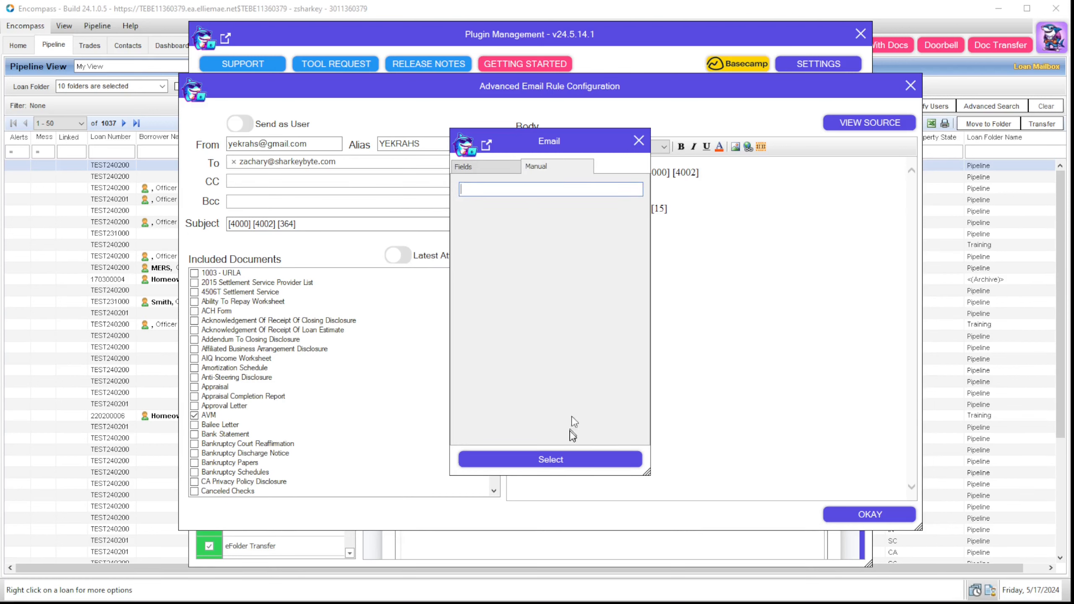
click(487, 167)
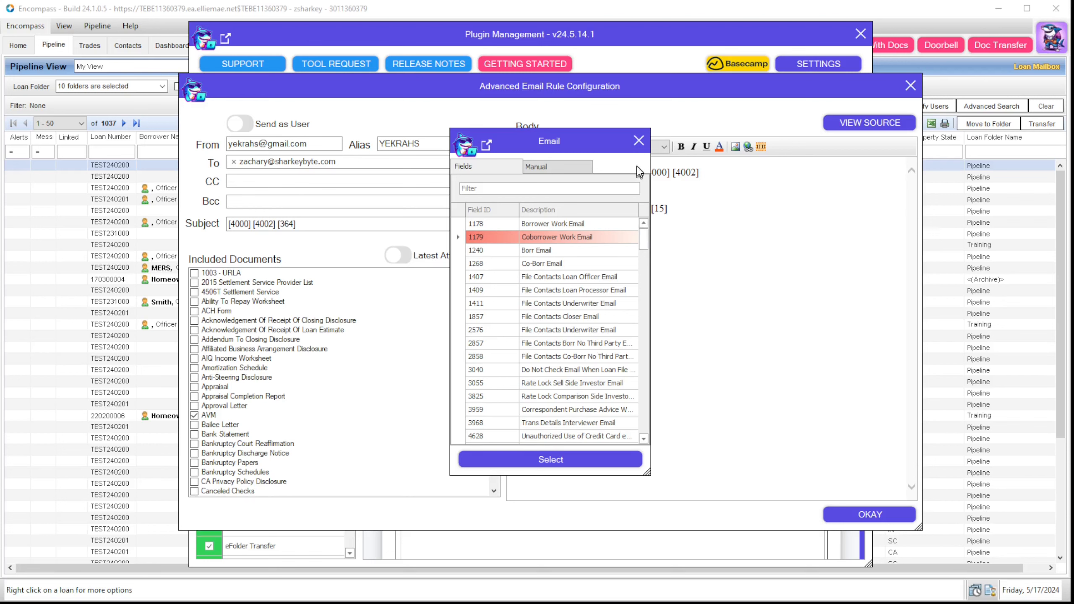
click(562, 459)
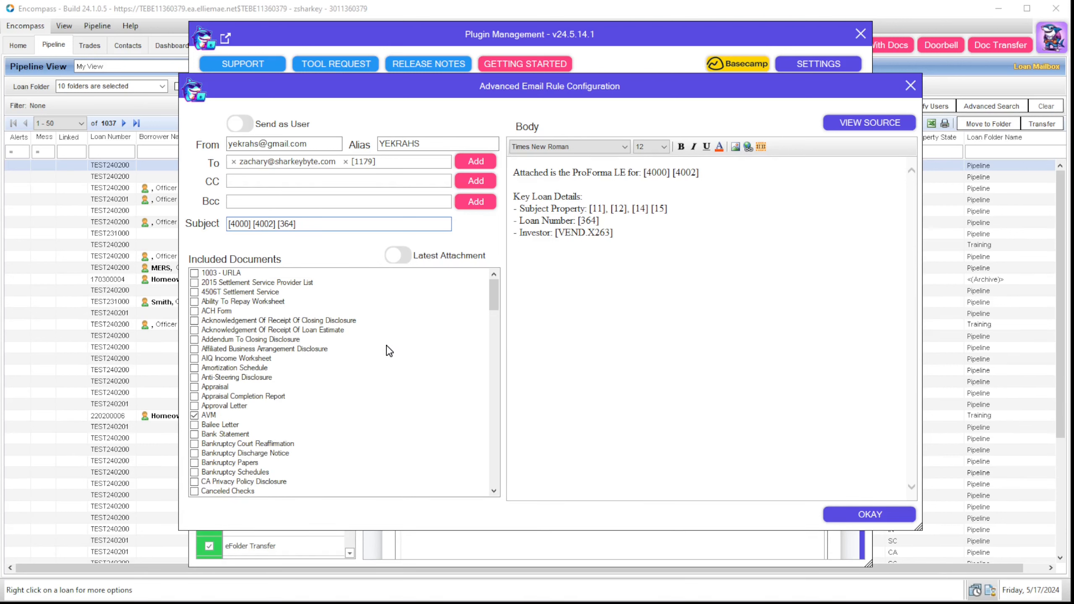
drag(612, 233, 555, 233)
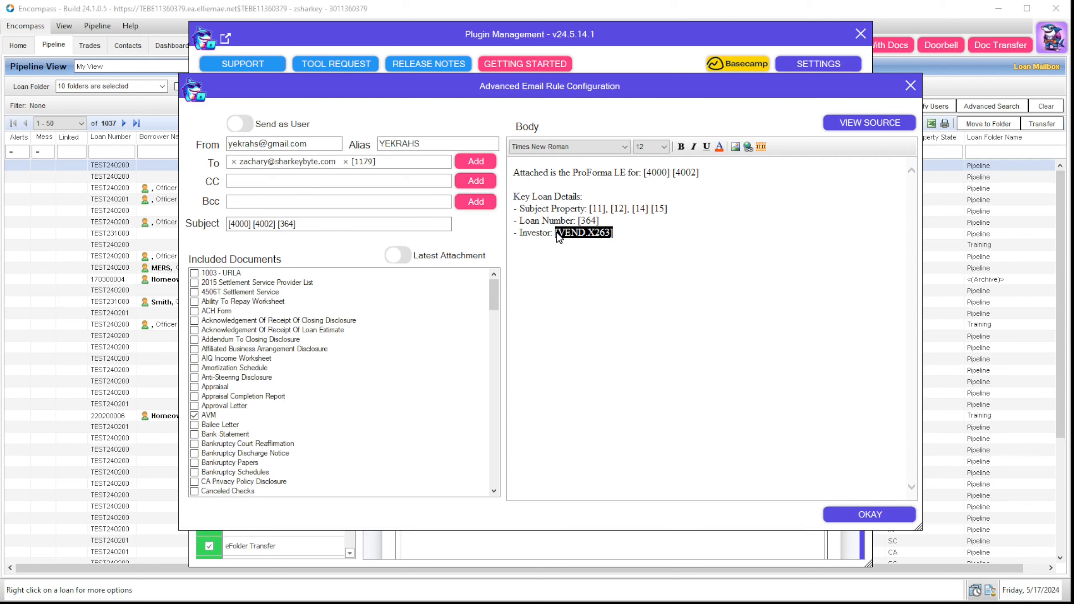
drag(348, 224, 206, 229)
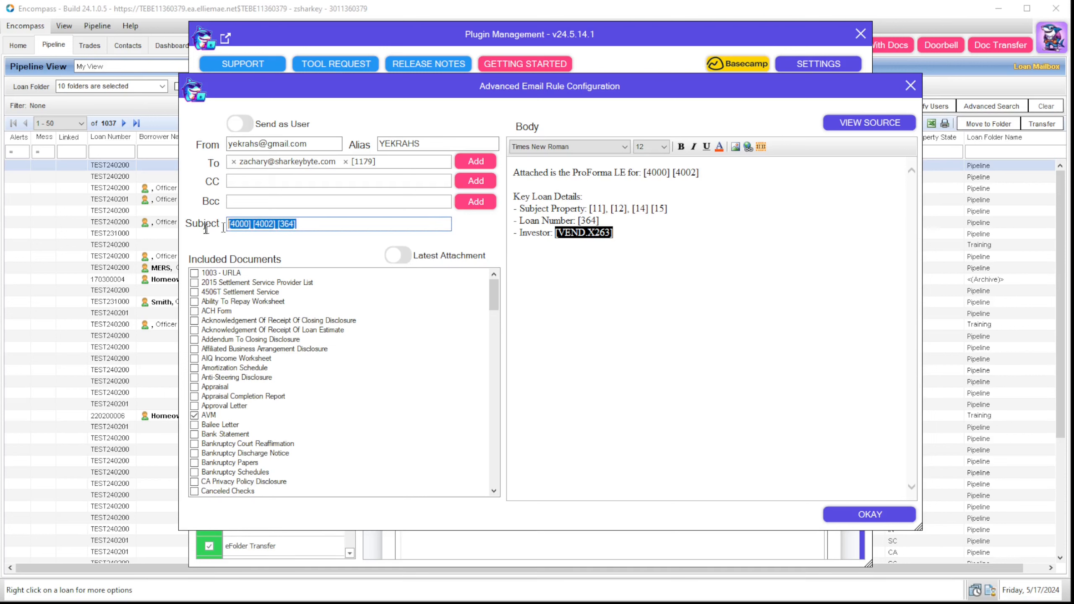
drag(617, 250, 478, 163)
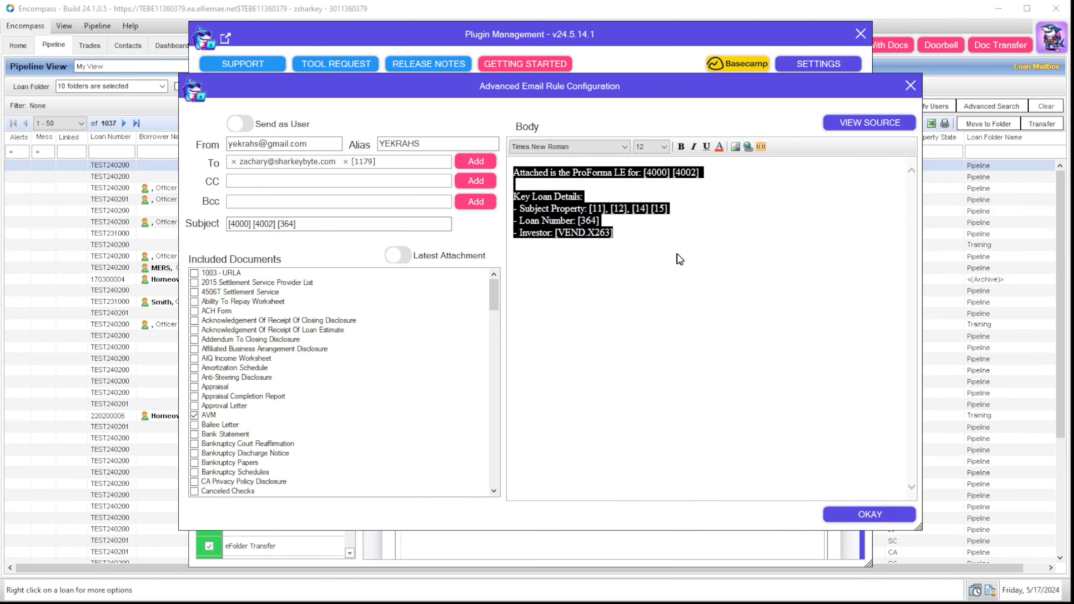
click(667, 236)
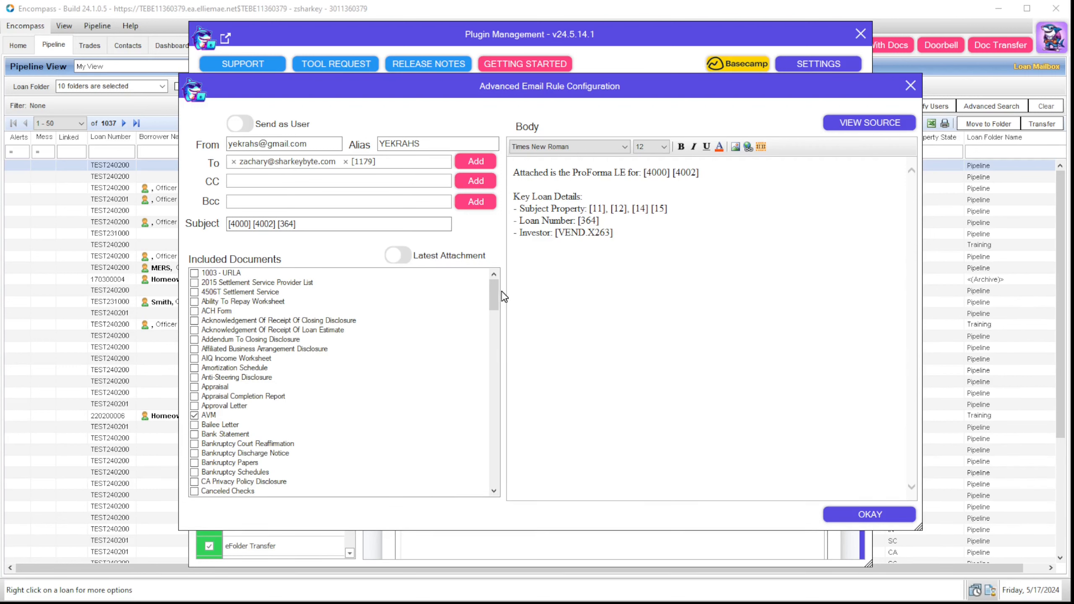
mouse_move(493, 292)
mouse_down()
mouse_move(480, 390)
mouse_move(486, 465)
mouse_move(484, 293)
mouse_up()
Step: Inspect the email body's HTML source, then close View Source and both email rule windows
click(858, 133)
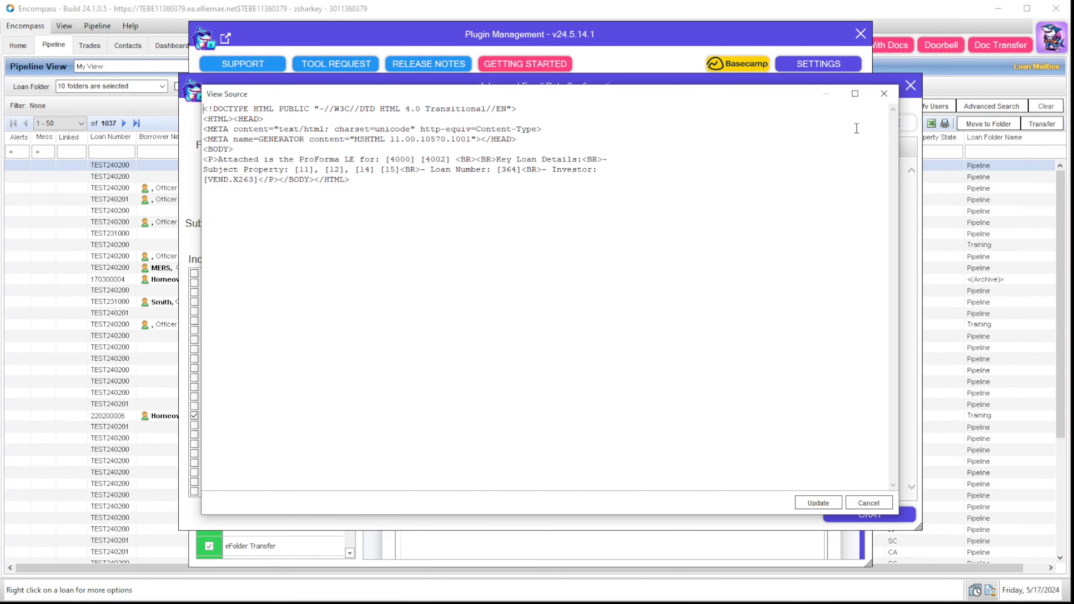
key(ctrl+a)
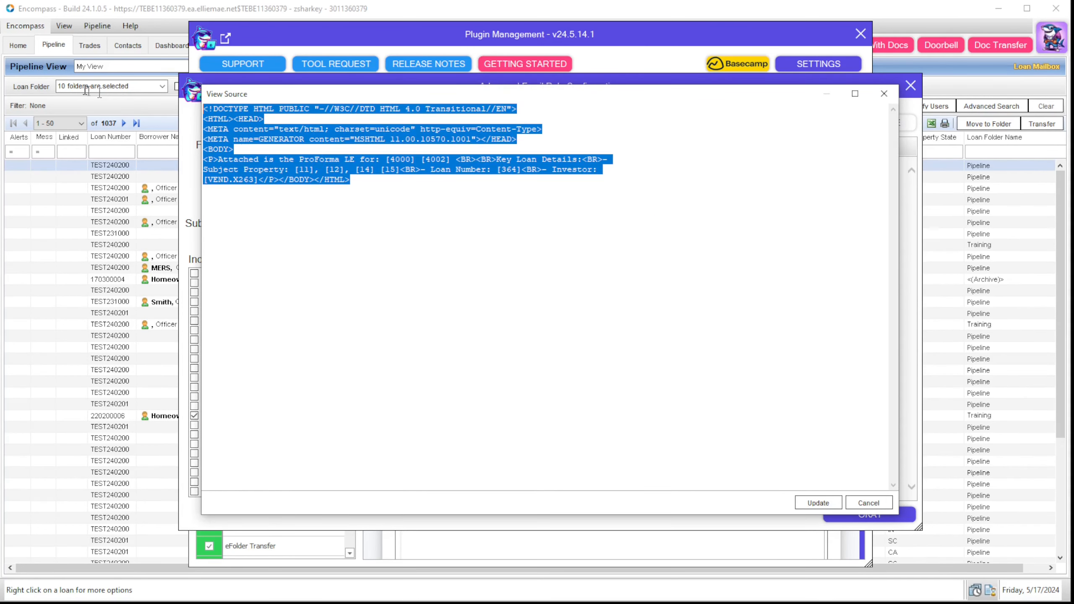
click(635, 273)
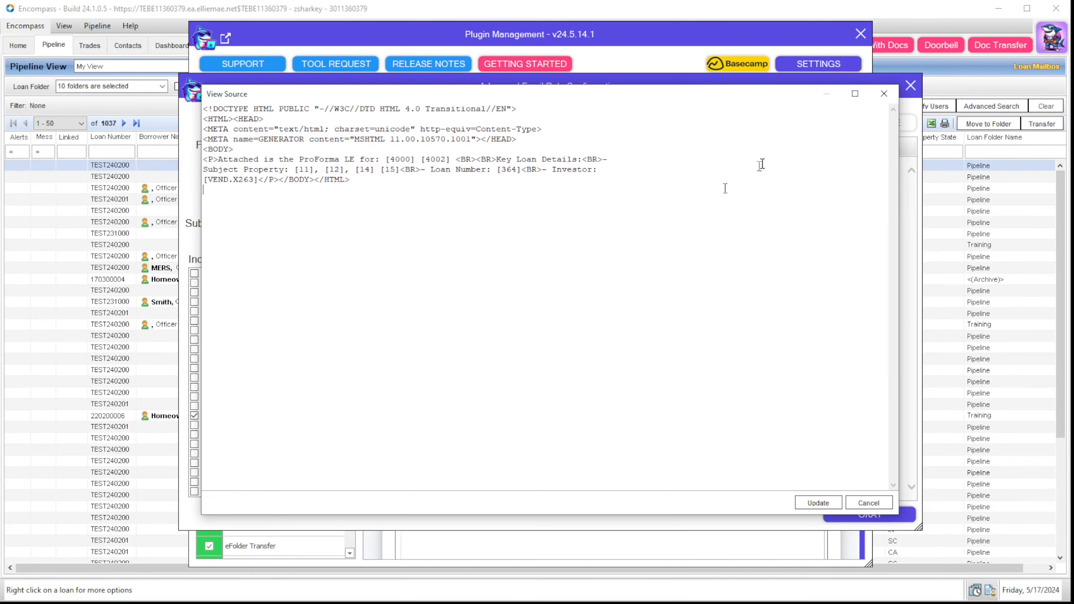
click(880, 99)
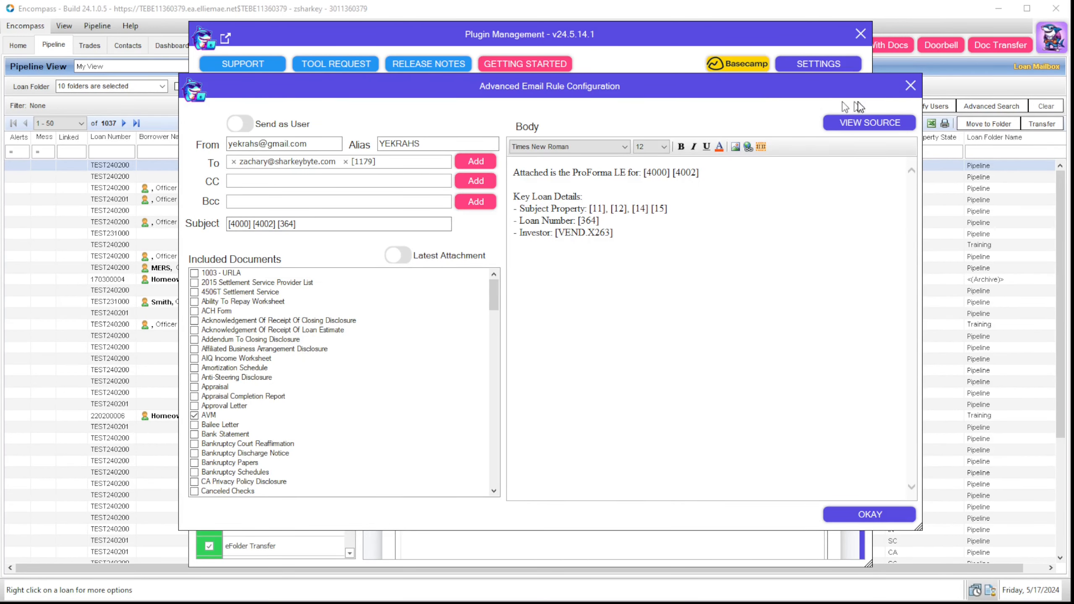
click(910, 87)
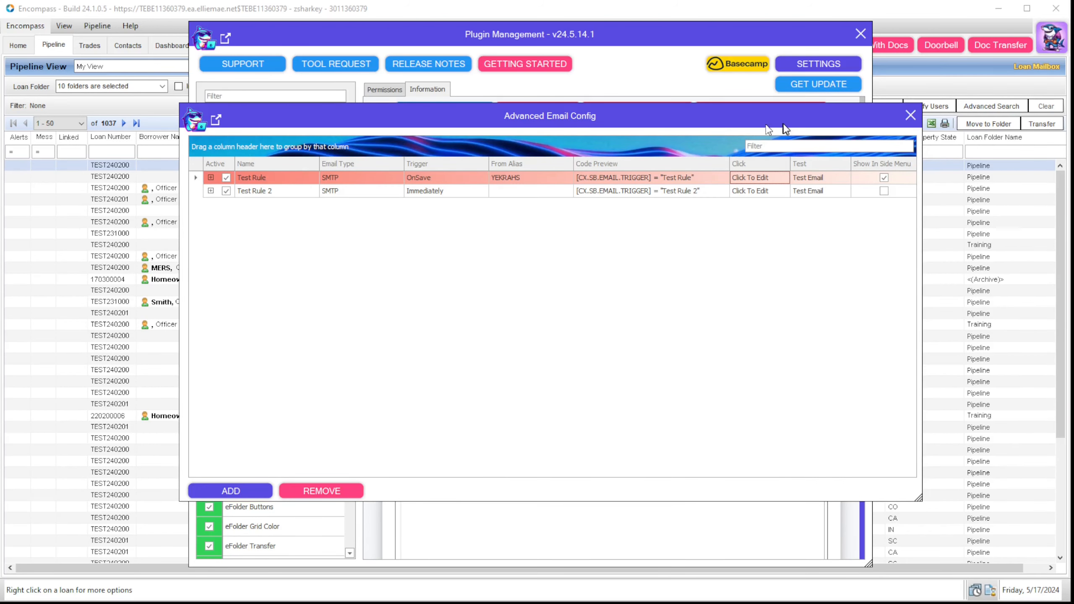
click(910, 114)
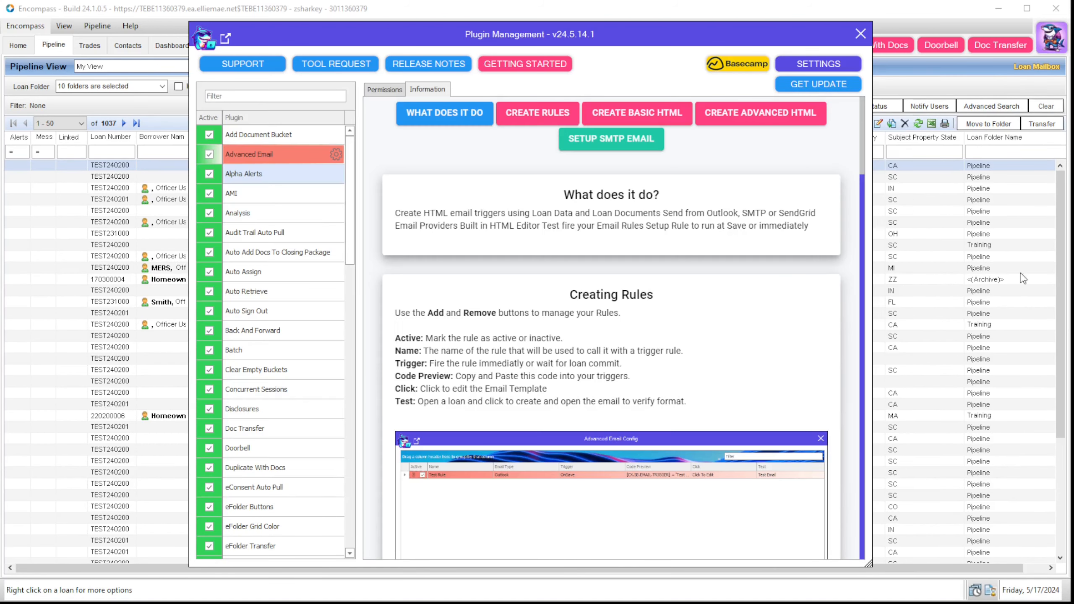
Step: Select Audit Trail Auto Pull to see its permissions, granted only to Super Administrator
click(271, 193)
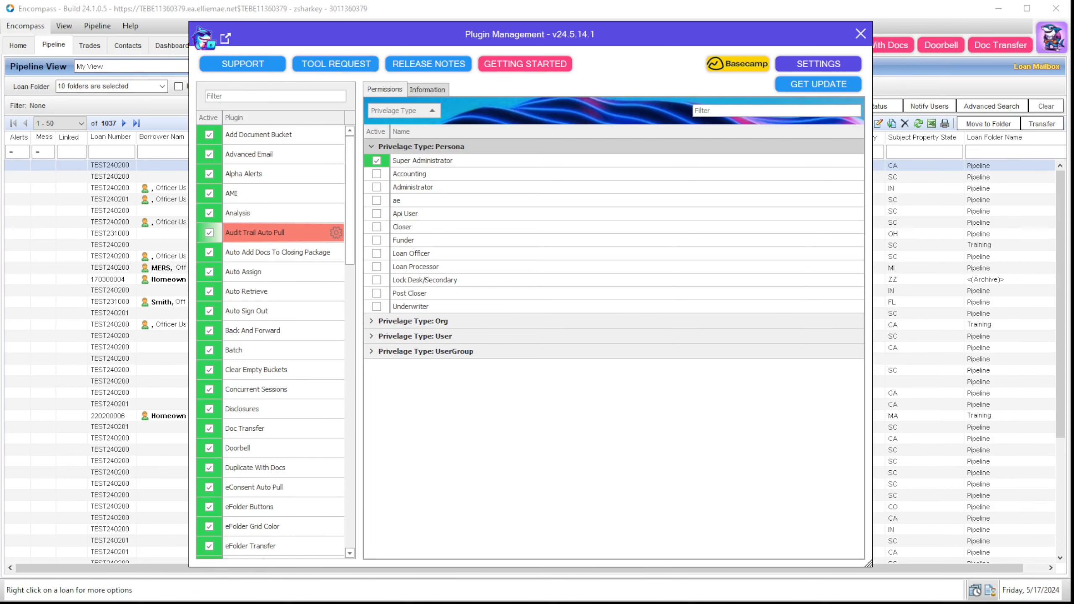
Step: Move the SharkeyByte browser aside, open Audit Trail Auto Pull's rules, and toggle the first rule's Active box
drag(1073, 161, 604, 42)
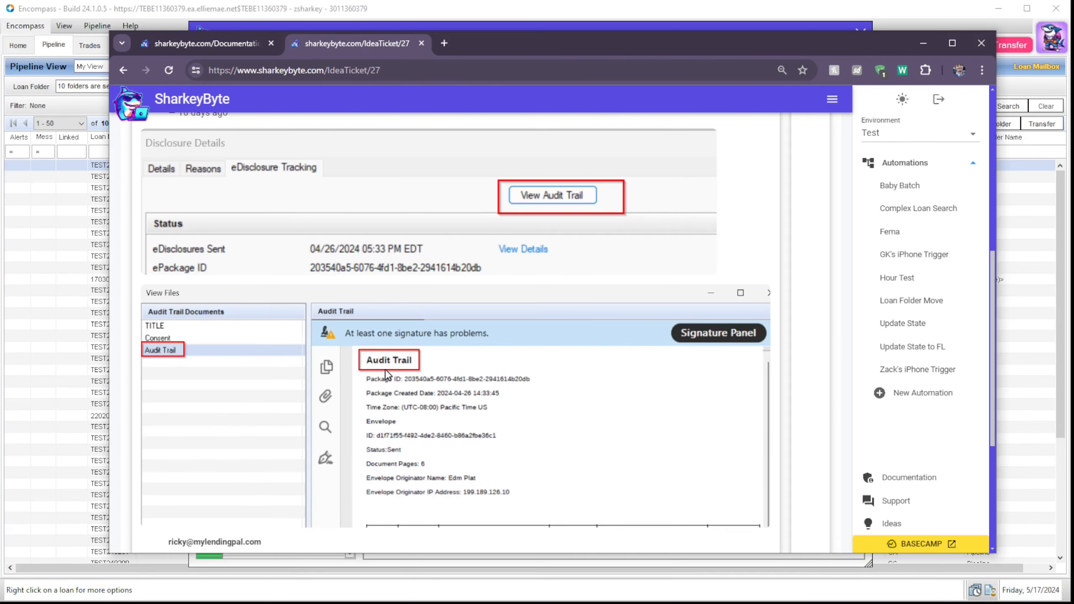
drag(503, 49, 1073, 64)
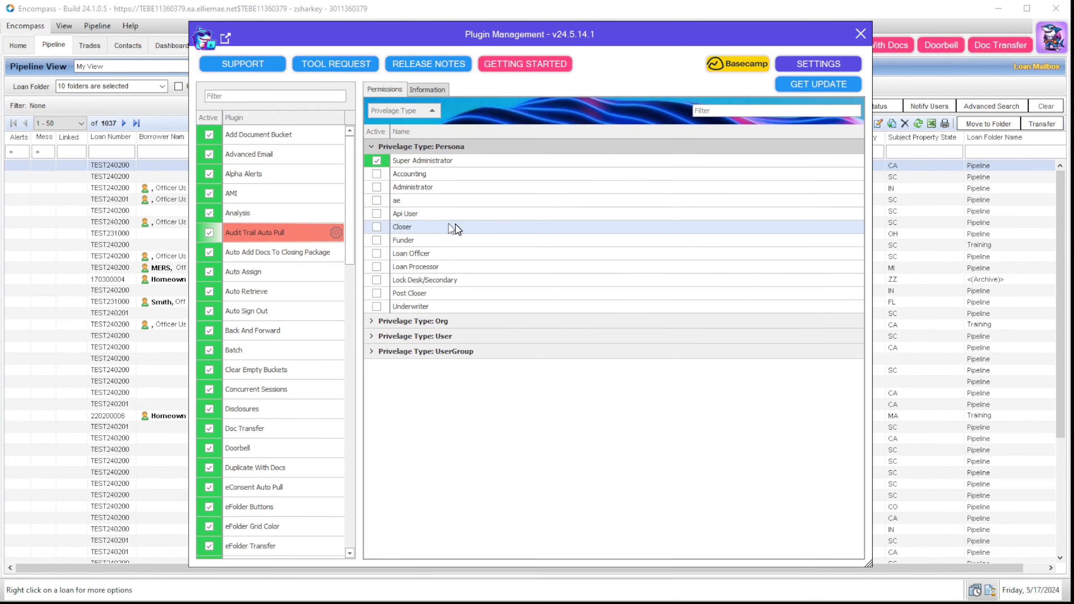
click(336, 232)
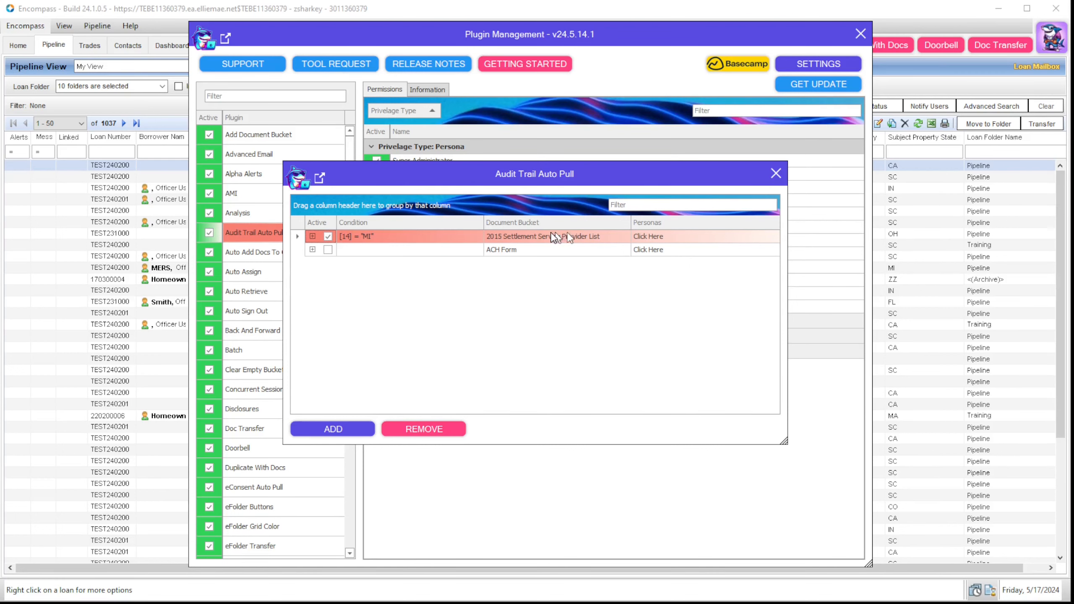
click(326, 237)
Step: Inspect the first rule's condition and its personas list, then close the list
click(391, 236)
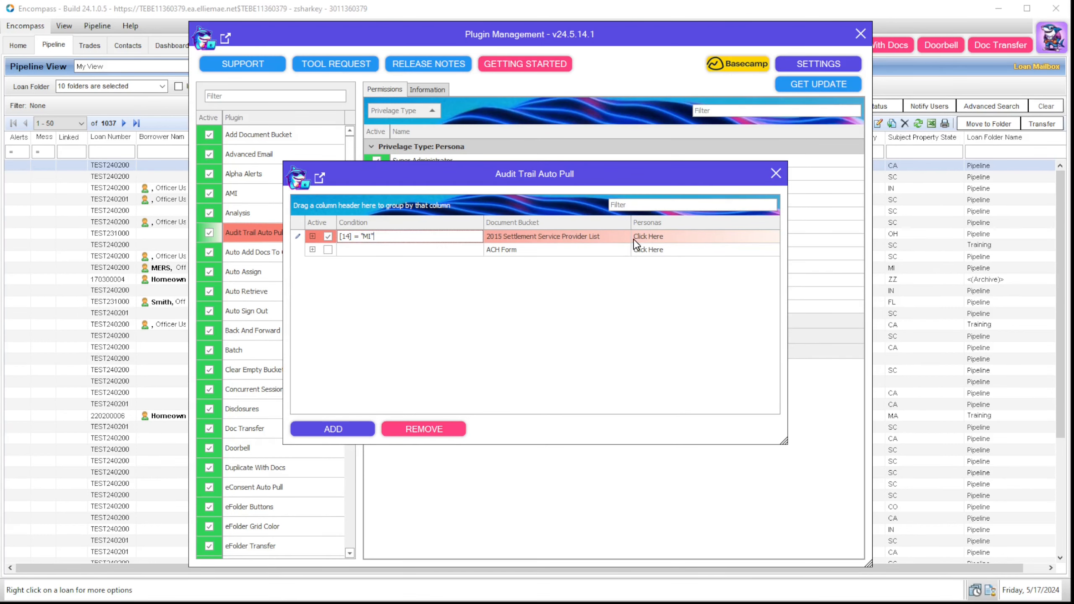
click(648, 236)
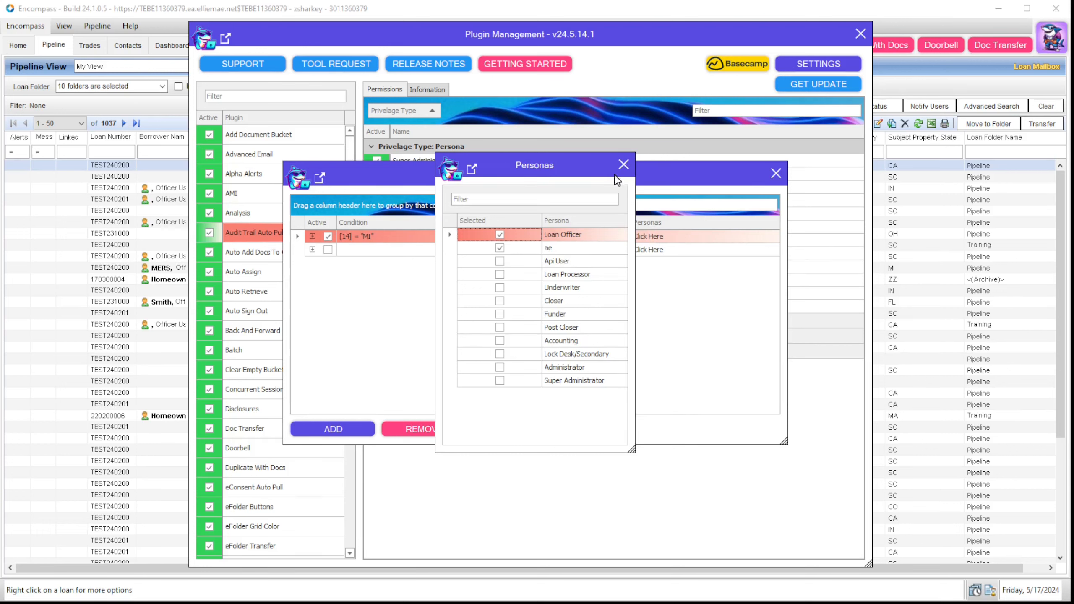
click(623, 165)
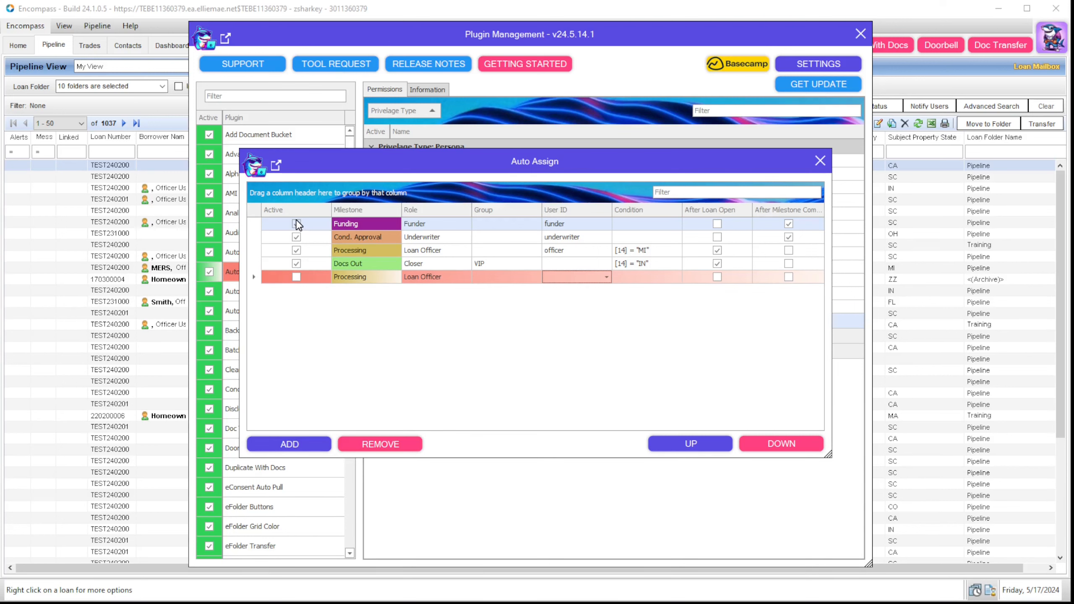
Step: Tick Active on the Funding rule and view its milestone choices
click(296, 224)
click(376, 223)
click(375, 223)
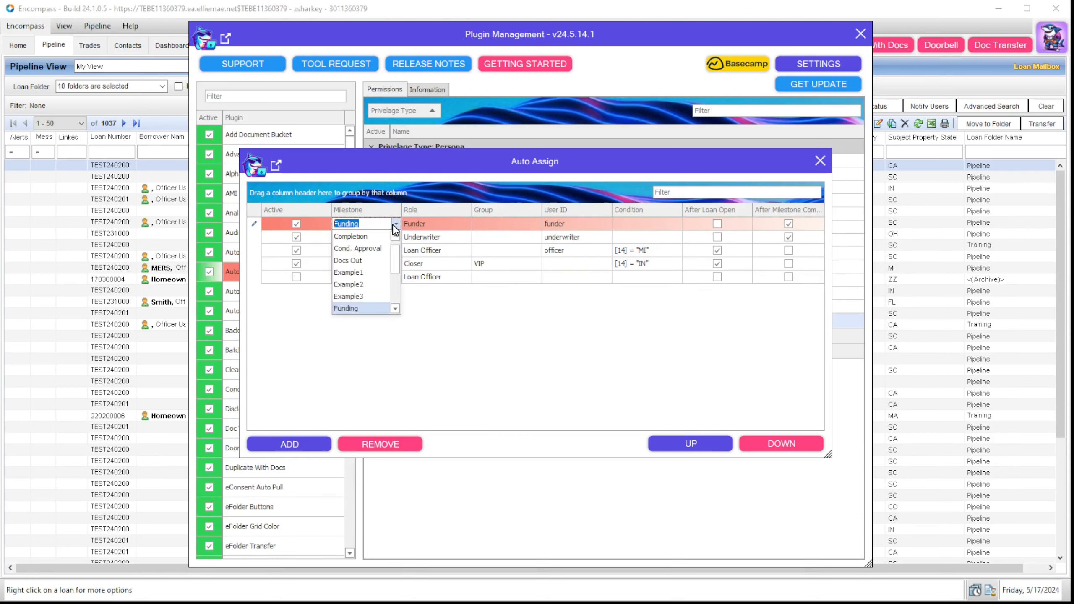
Step: Set the new rule to Cond. Approval with the Underwriter role and no user ID, then edit Funding's condition
click(398, 278)
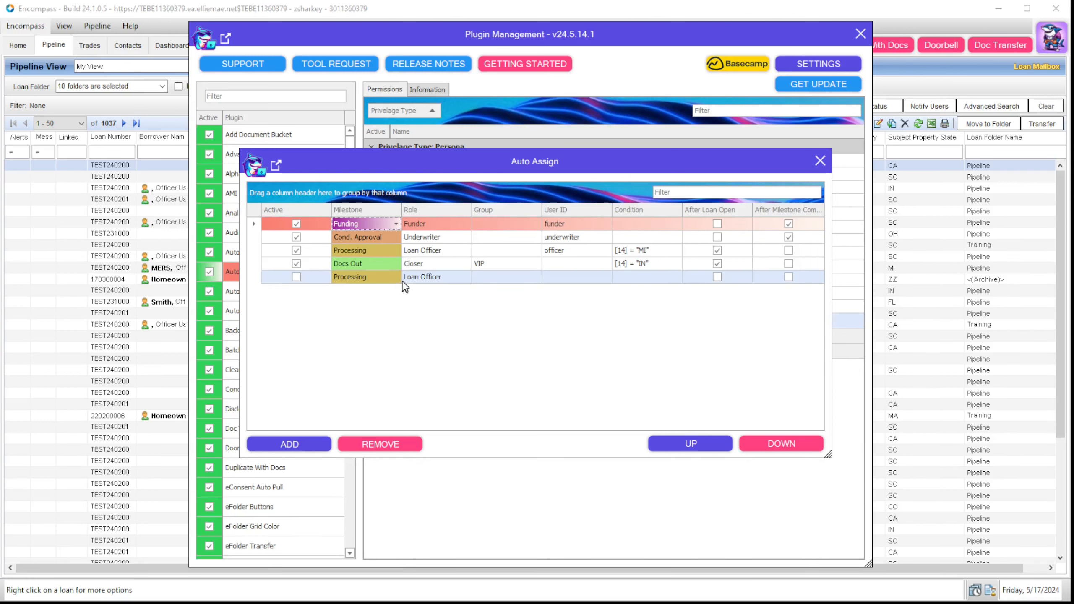
click(398, 278)
click(379, 292)
click(431, 277)
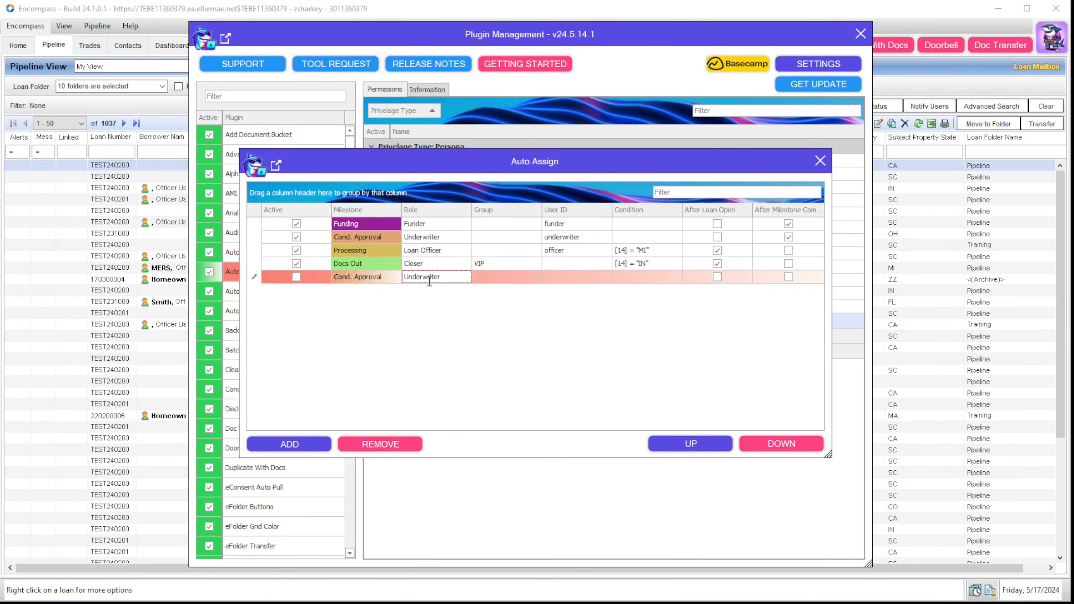
click(546, 278)
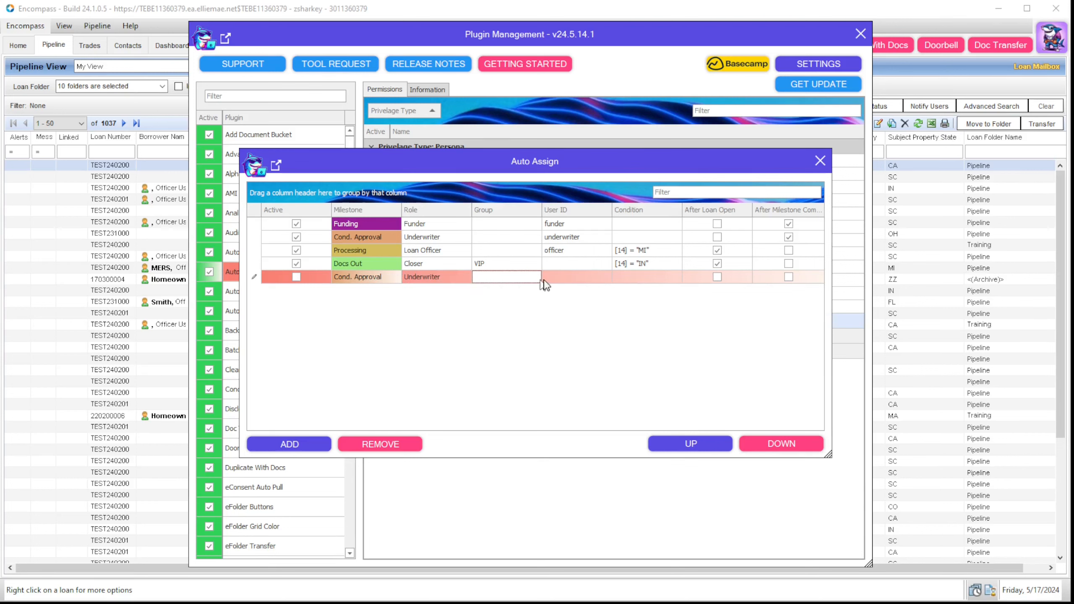
click(607, 278)
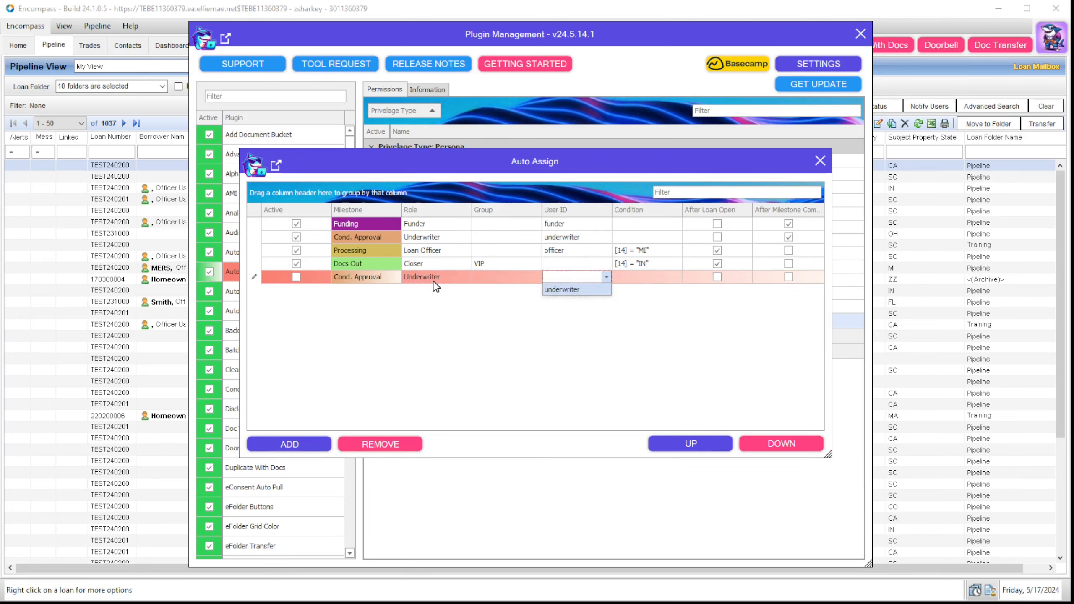
click(387, 315)
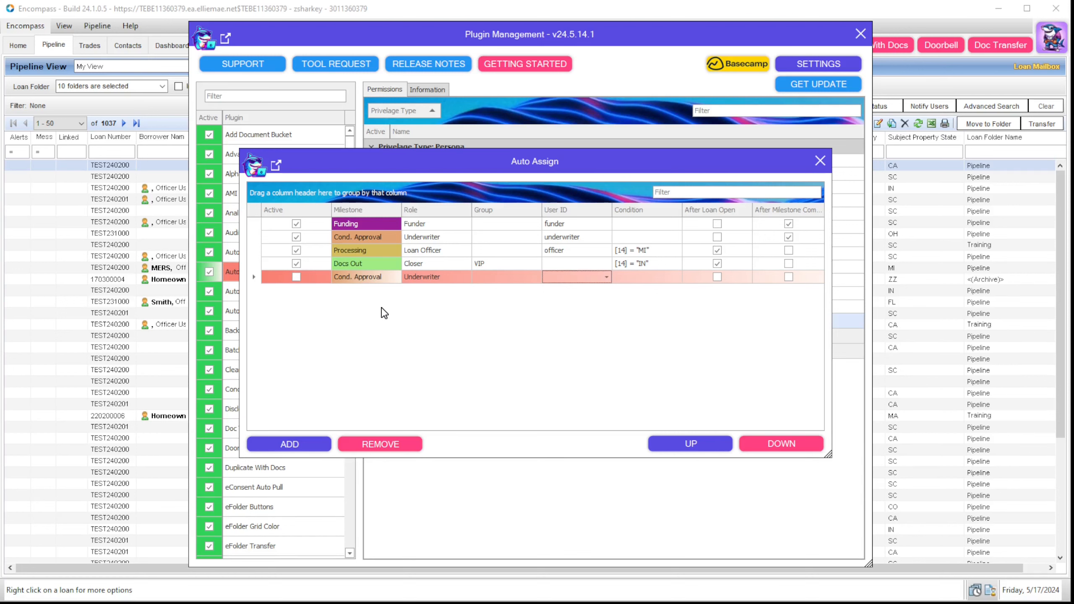
click(632, 224)
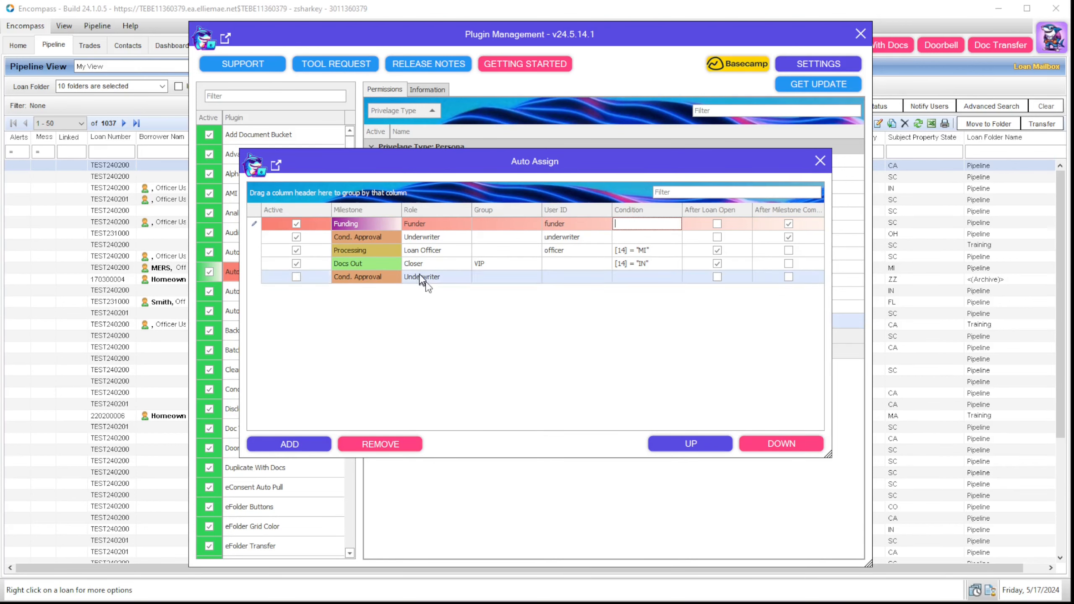
Step: Select the Processing rule and move it down below Docs Out
click(420, 250)
click(778, 447)
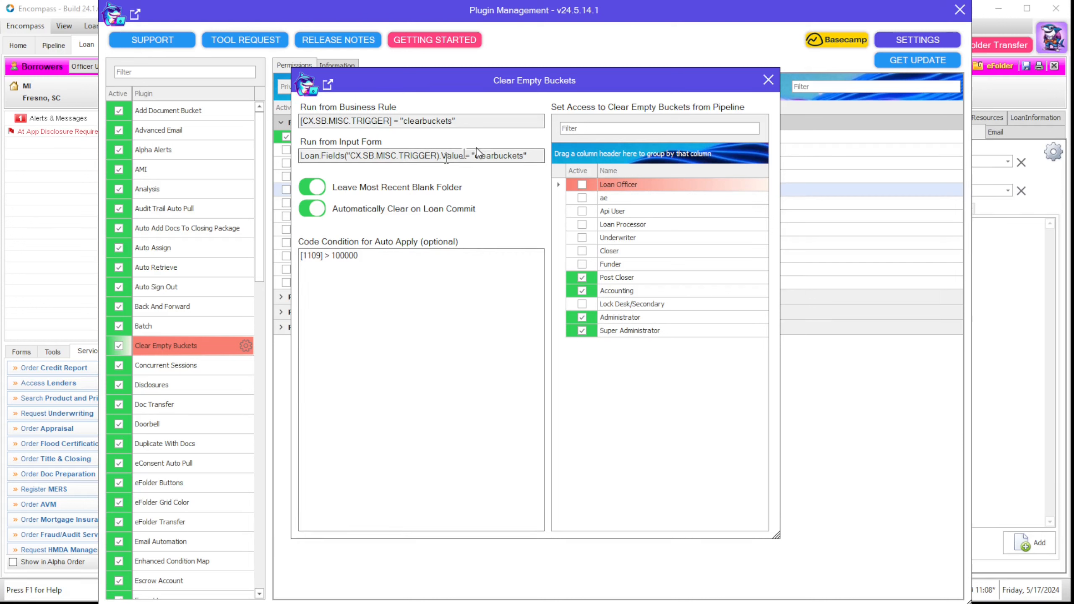
Step: Review the Business Rule and Input Form trigger values and the auto-apply code condition, then close the settings
drag(458, 120, 300, 121)
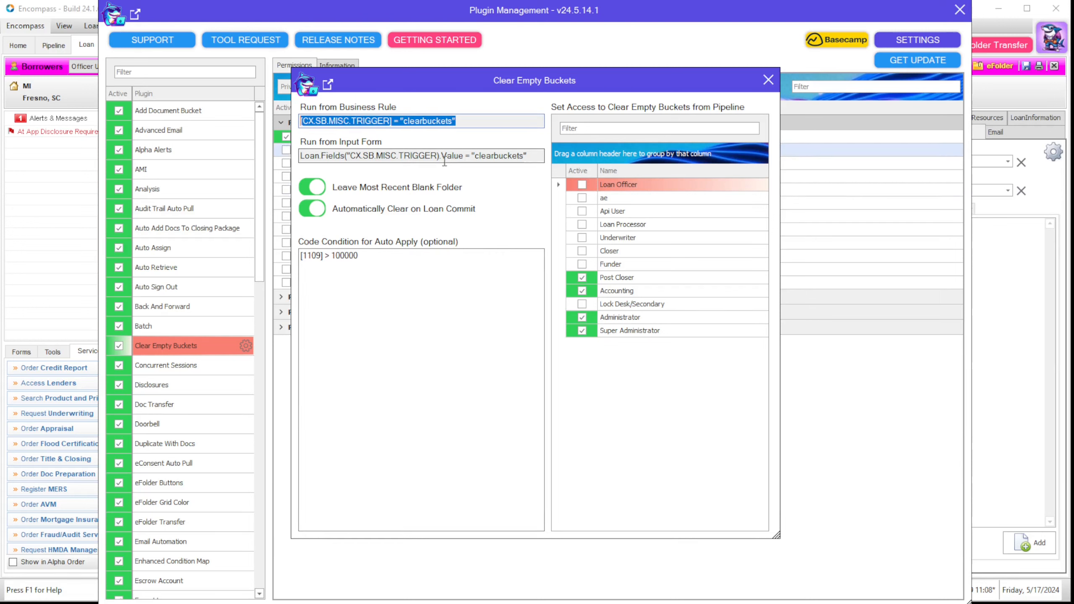
drag(519, 156, 301, 155)
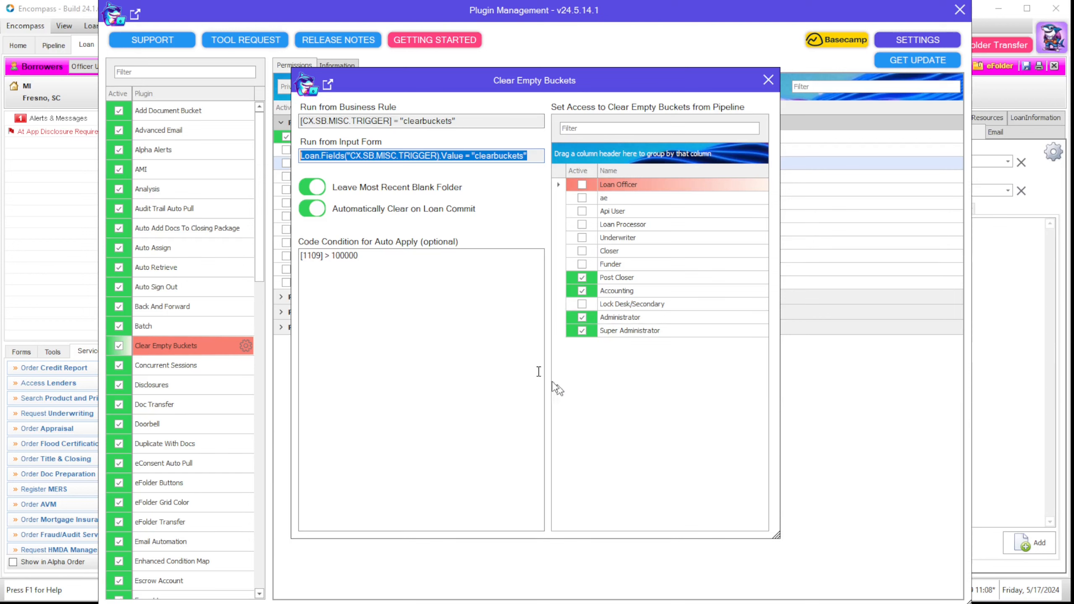
click(392, 273)
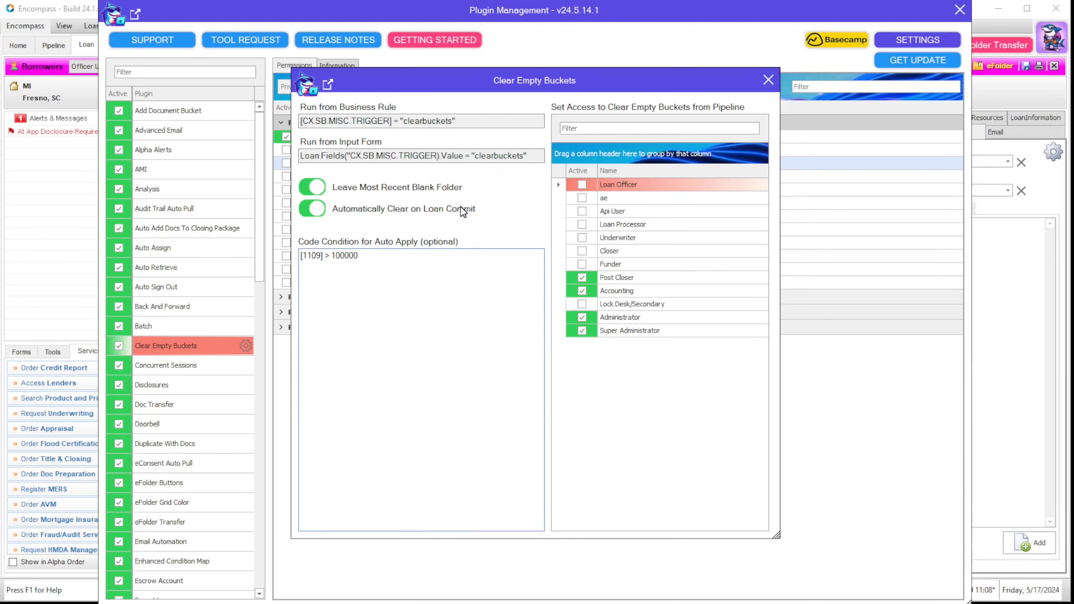
key(ctrl+a)
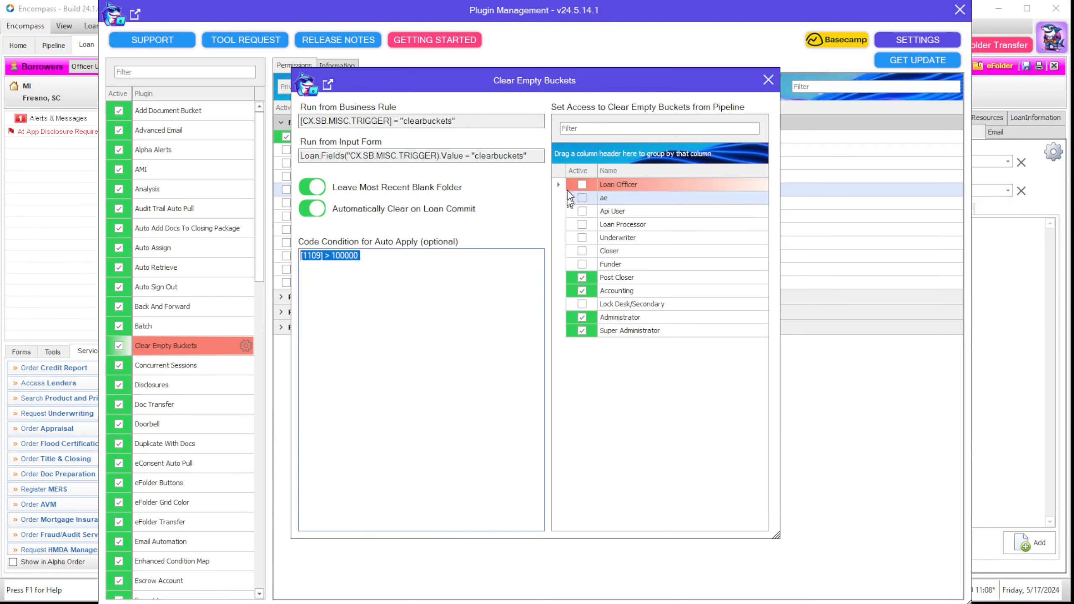
click(768, 79)
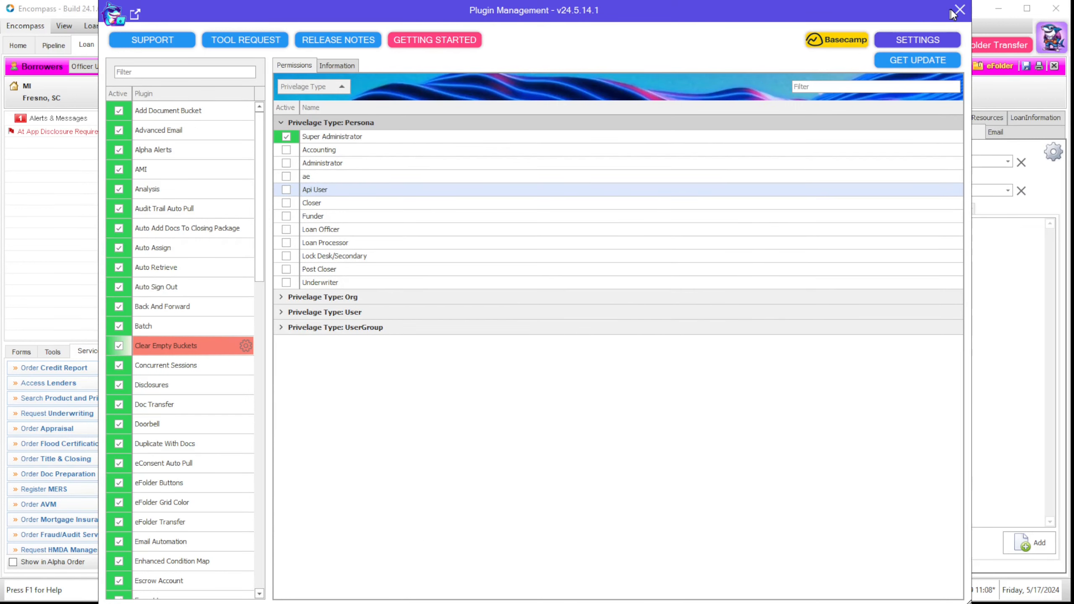
Step: Close Plugin Management, bring the eFolder onto the loan, remove duplicate documents, and close the eFolder
click(959, 10)
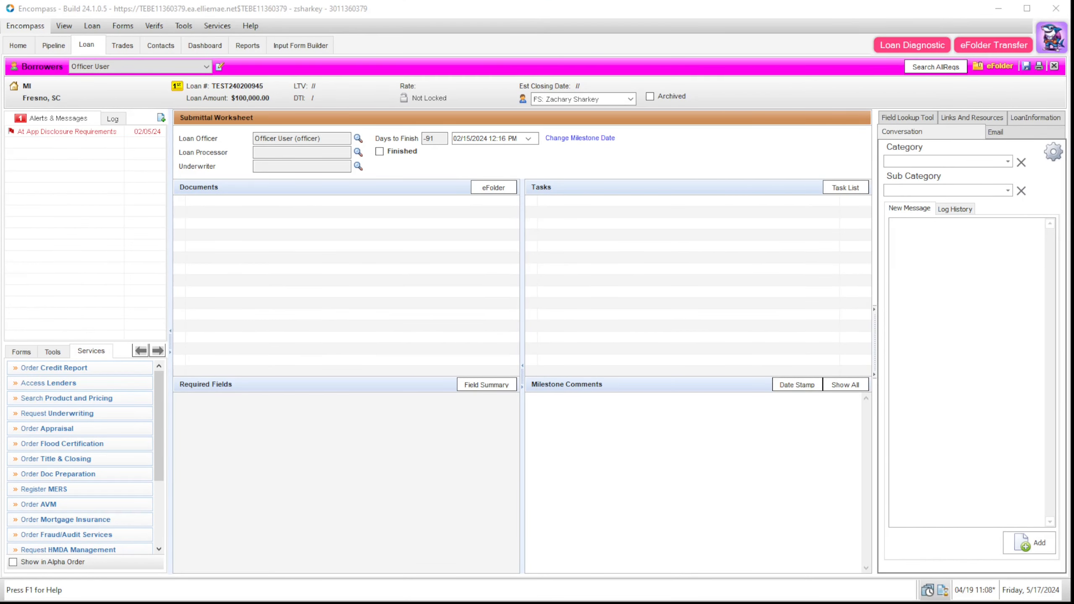
drag(1073, 76, 566, 26)
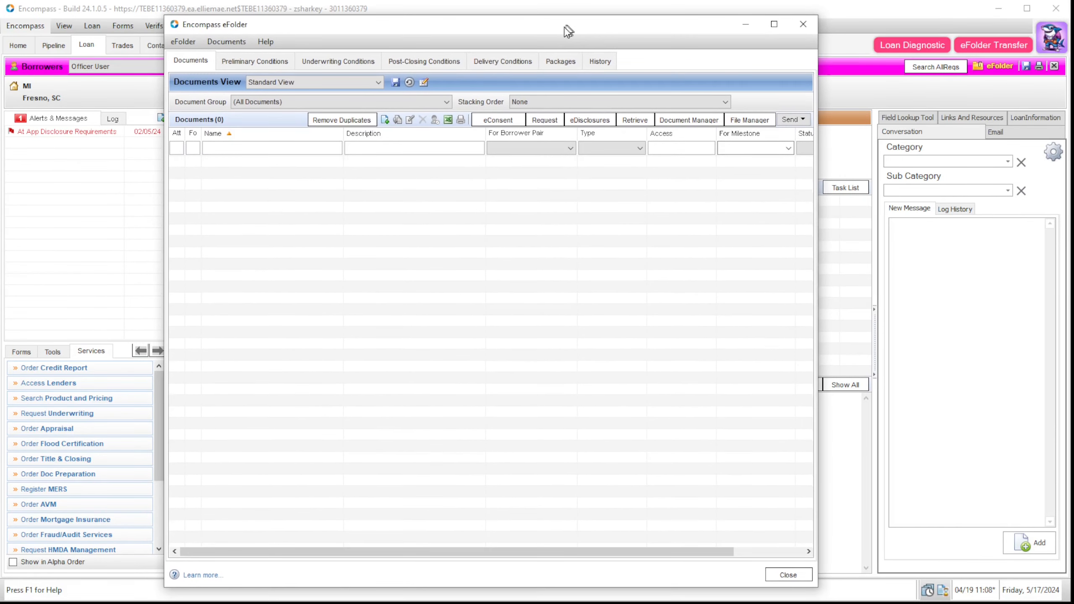
click(353, 121)
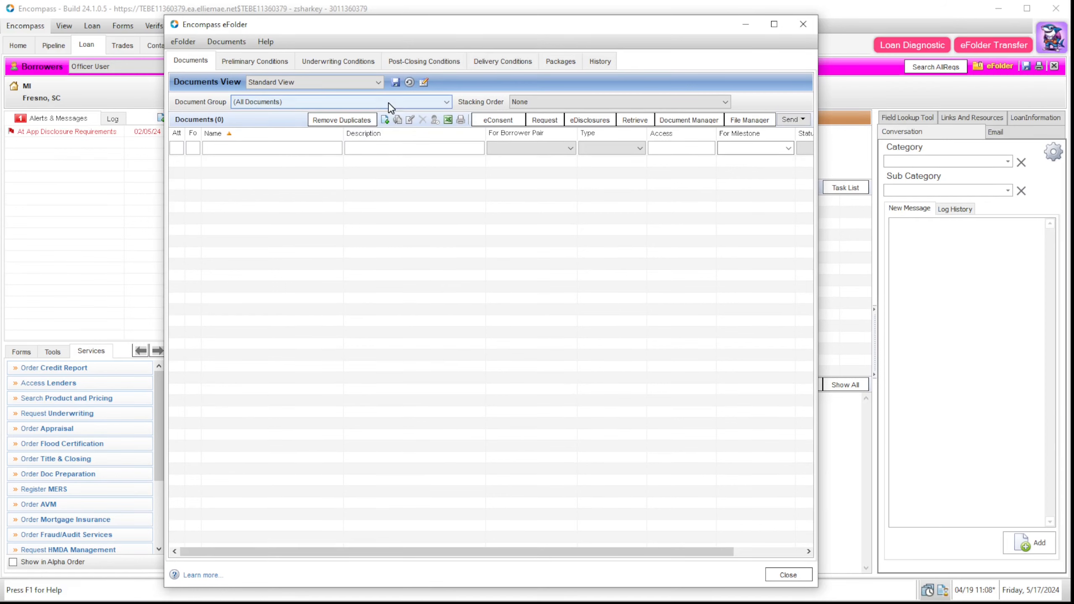
click(796, 25)
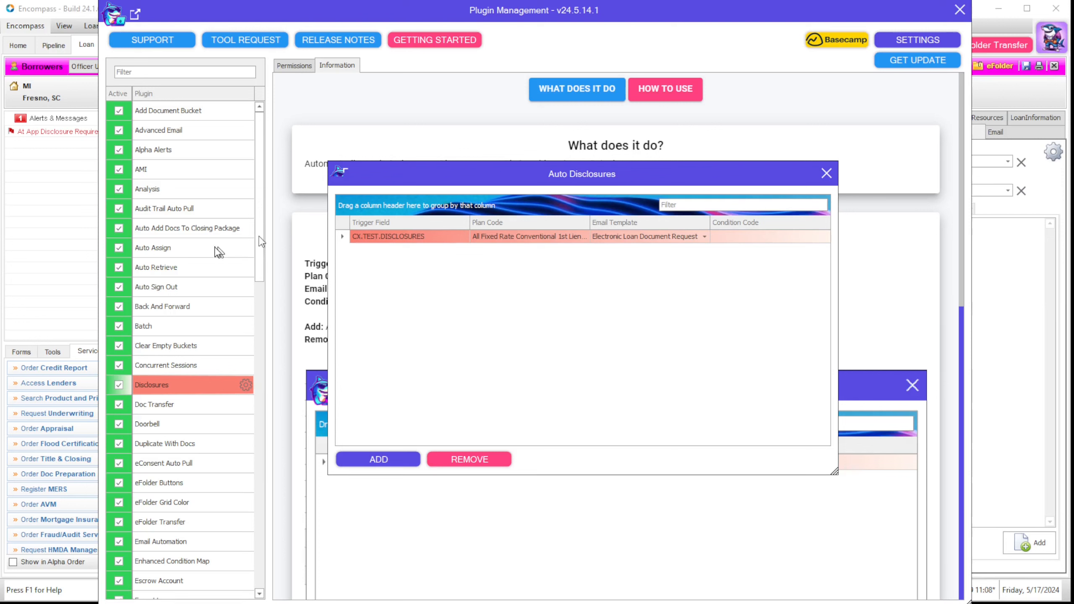
Step: Inspect the Auto Disclosures rule's trigger field, plan code, email template and condition code
click(401, 238)
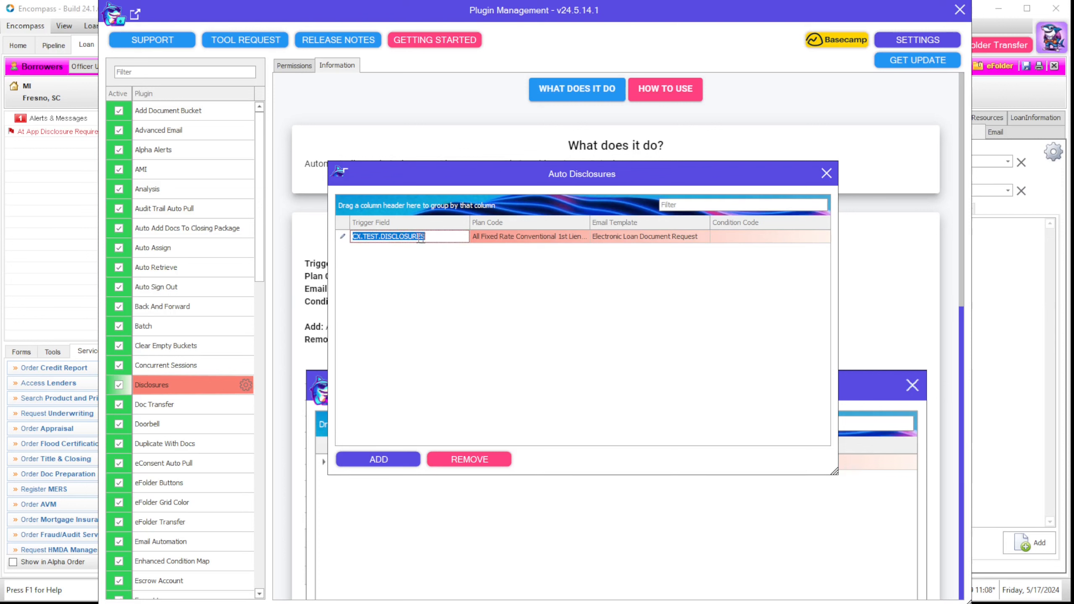
click(539, 243)
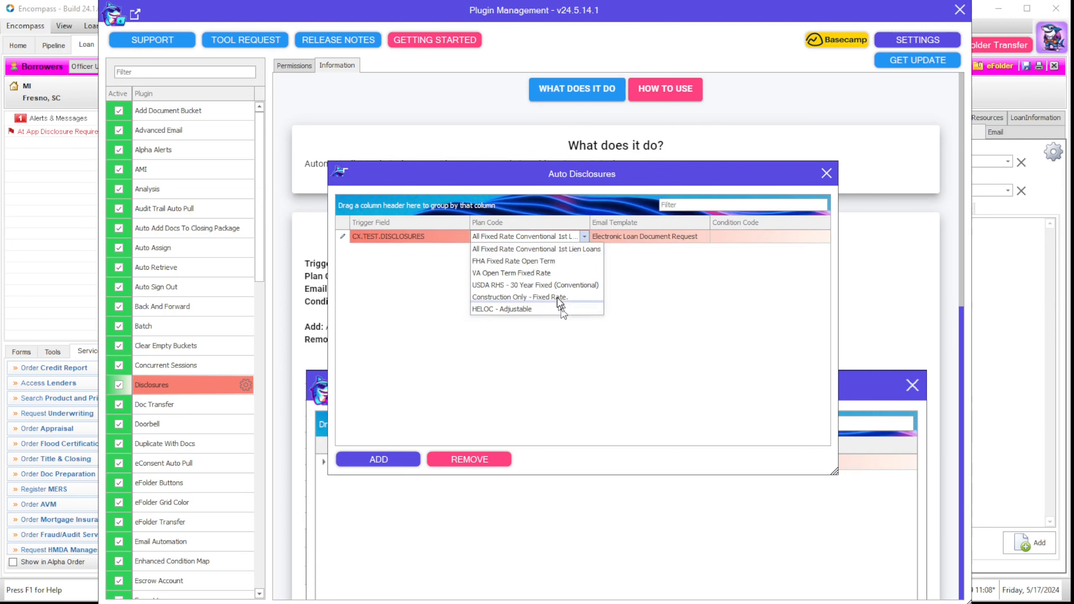
click(641, 236)
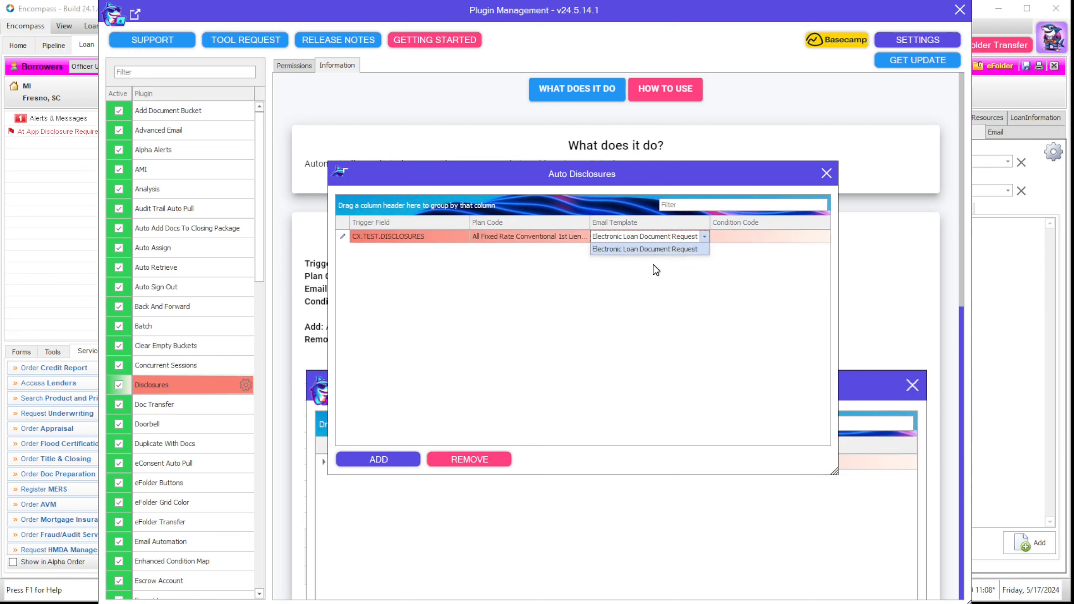
click(737, 239)
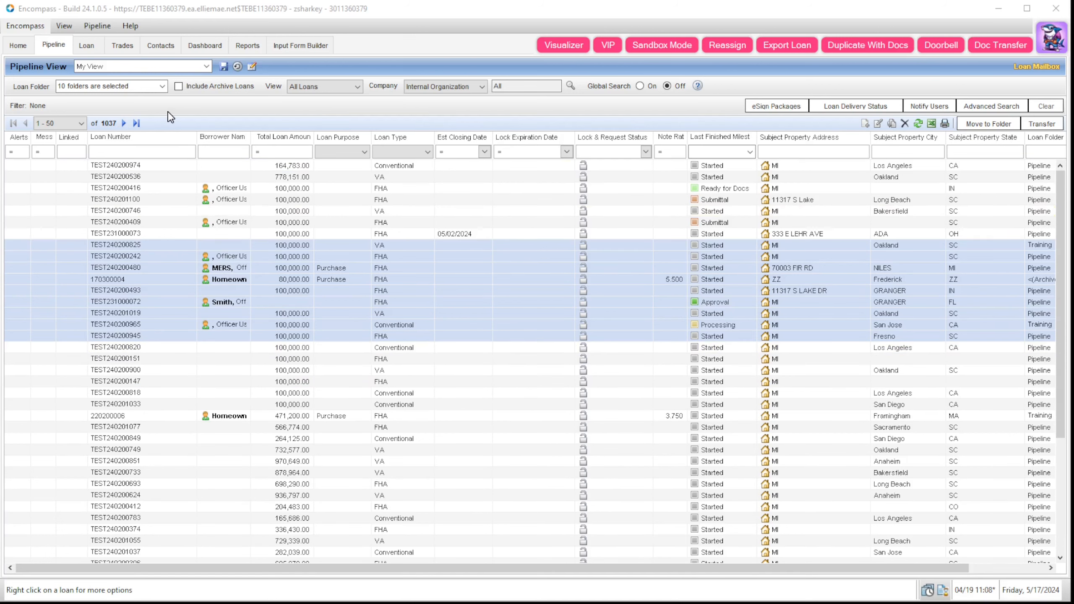
Step: Select six loans in the pipeline and open the Doc Transfer tool for them
click(218, 245)
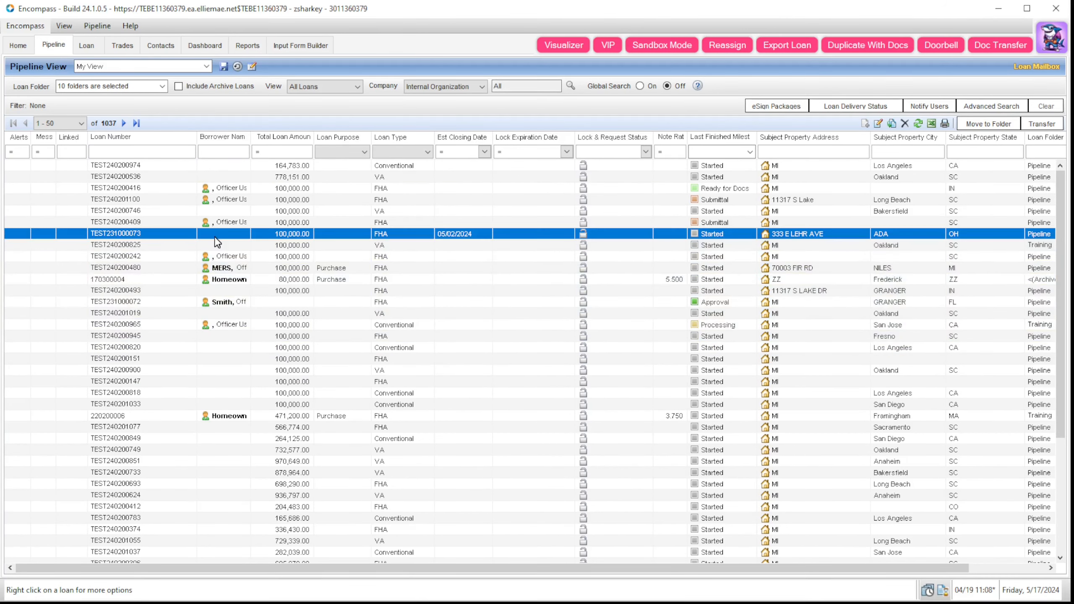
shift+click(229, 302)
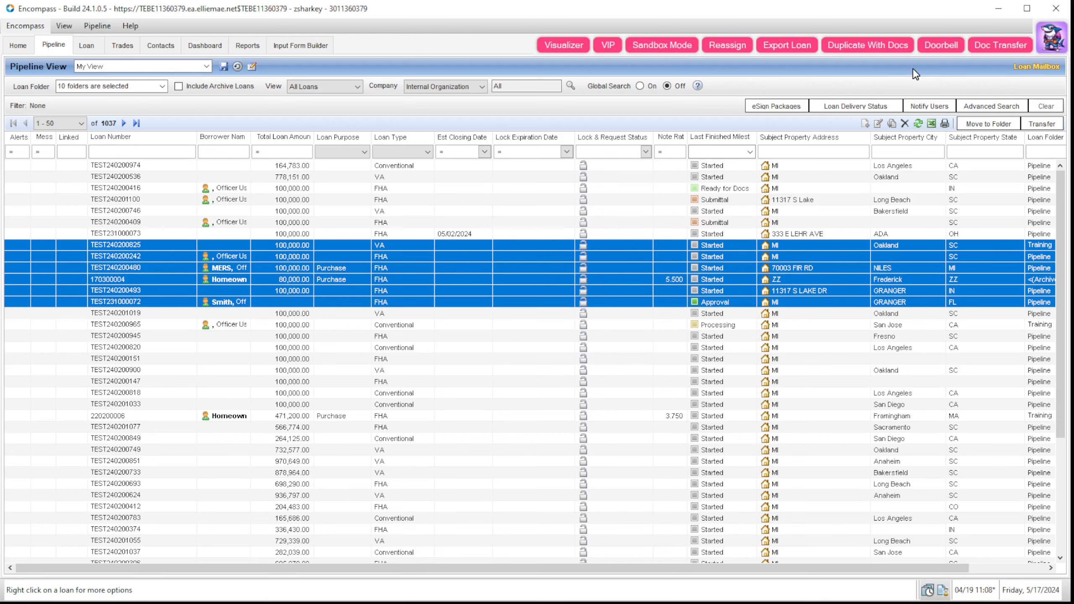
click(1002, 45)
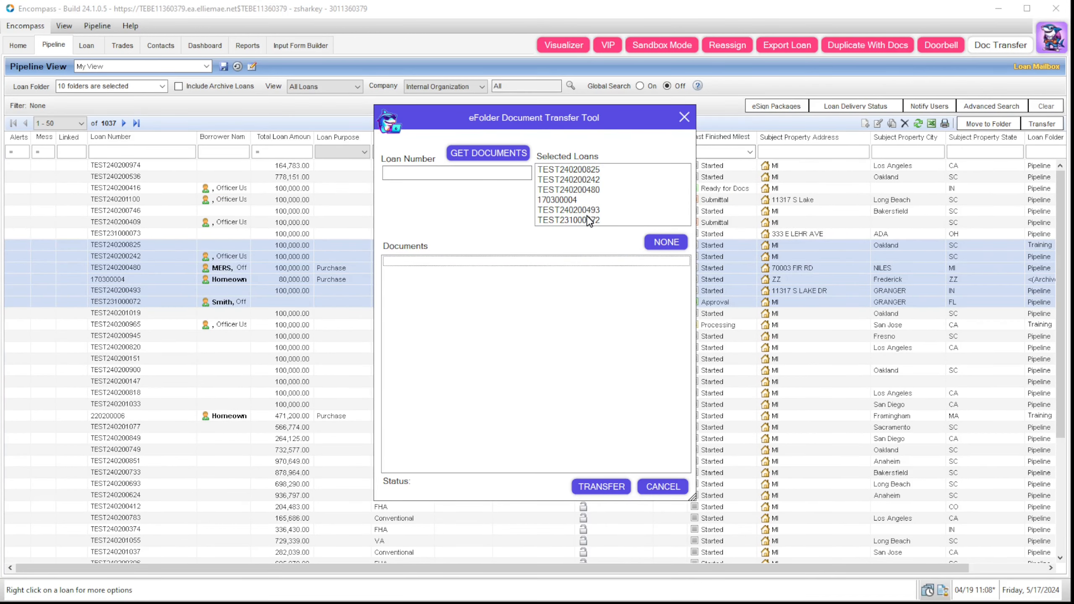
Step: Paste the source loan number, load its documents, and transfer them to the six loans
click(460, 173)
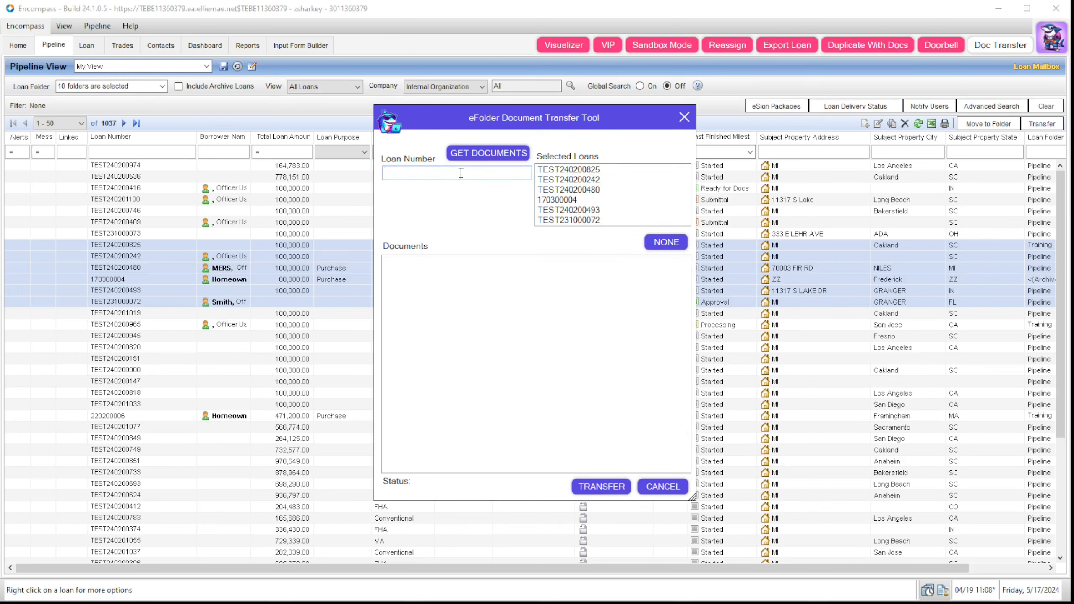
text(TEST240200746)
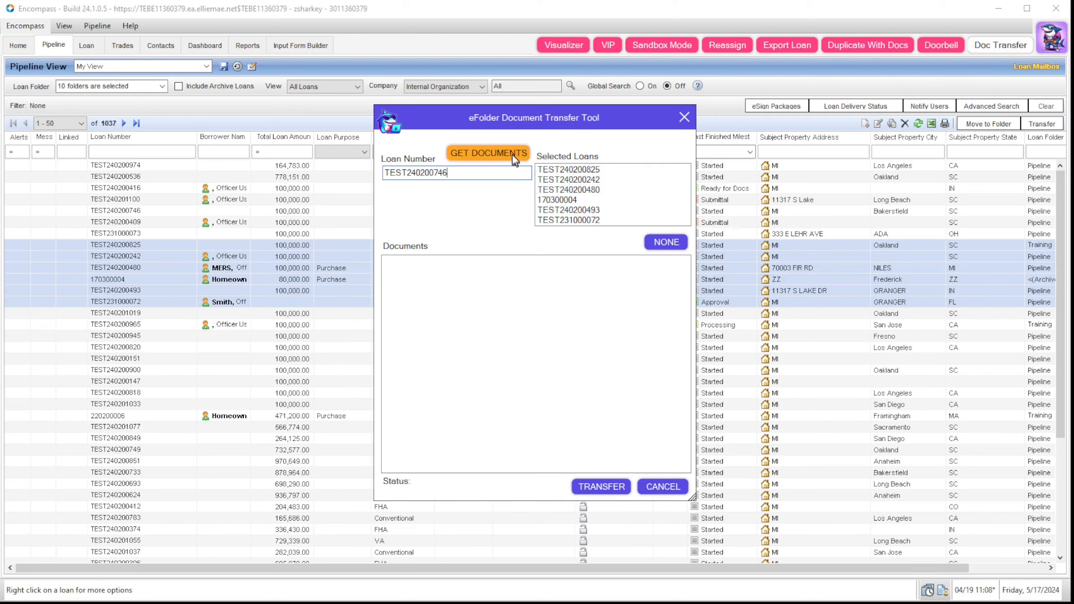
click(498, 159)
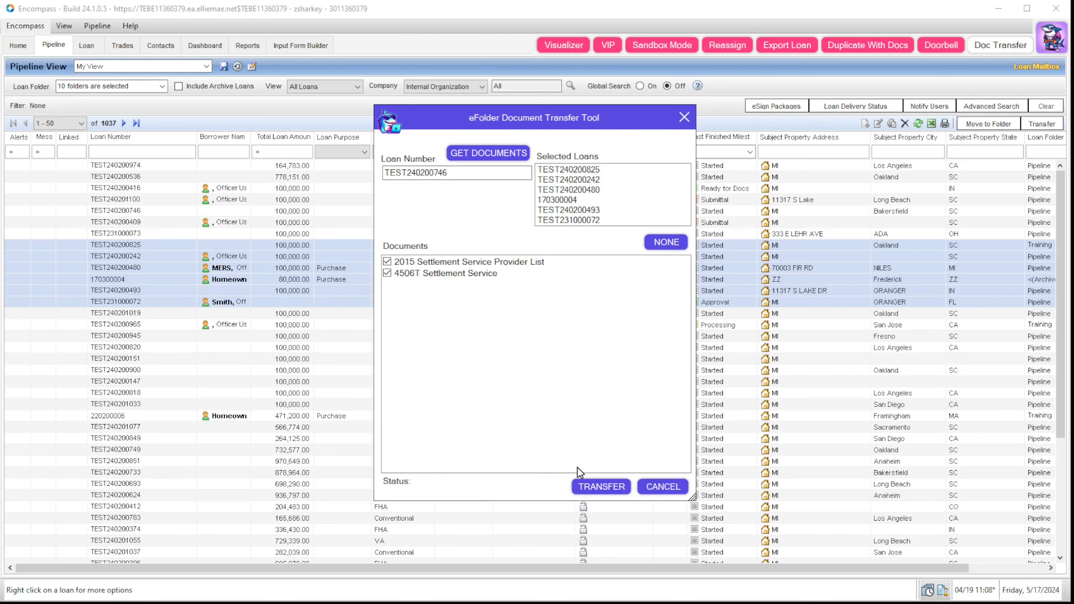
click(599, 491)
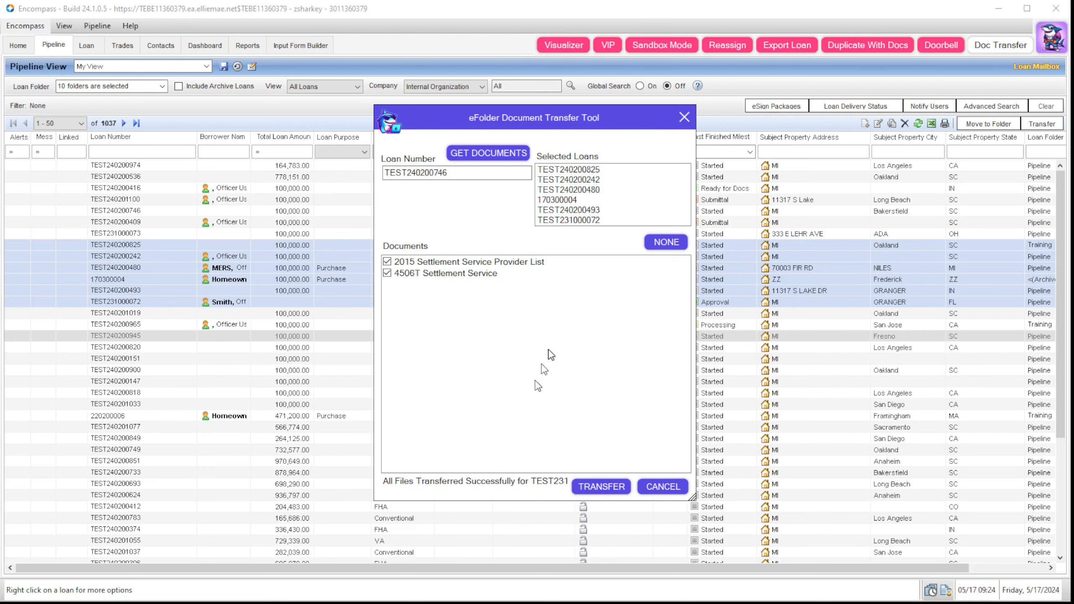
click(683, 120)
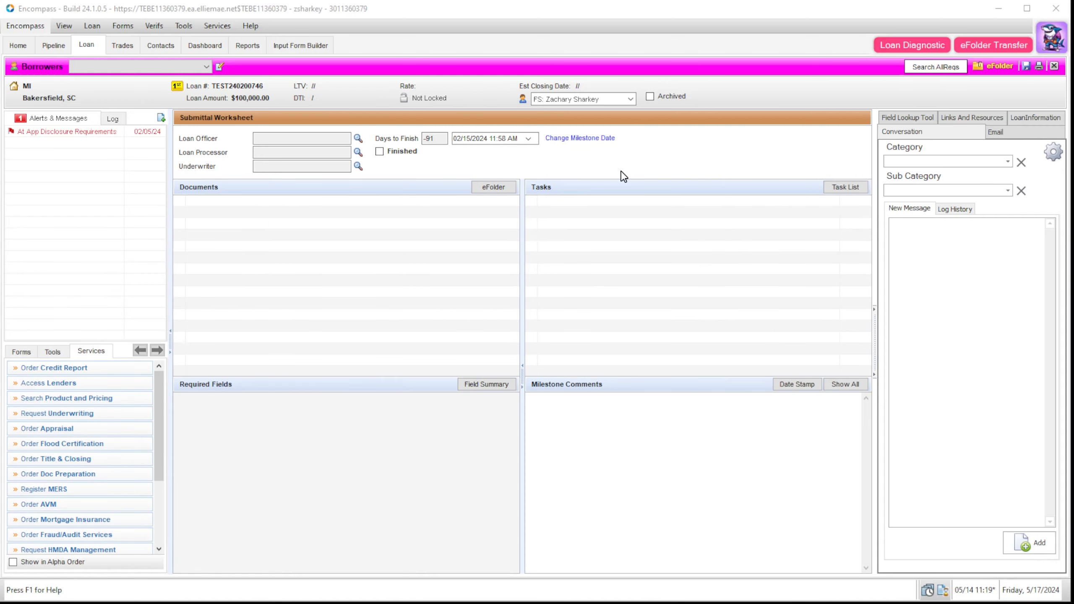
click(994, 70)
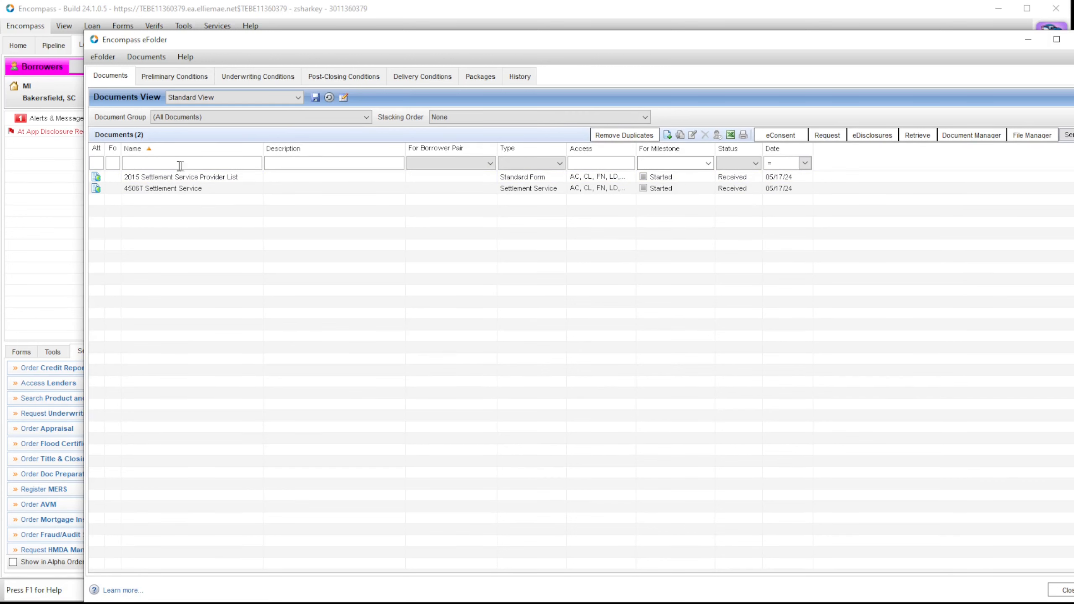
click(1072, 39)
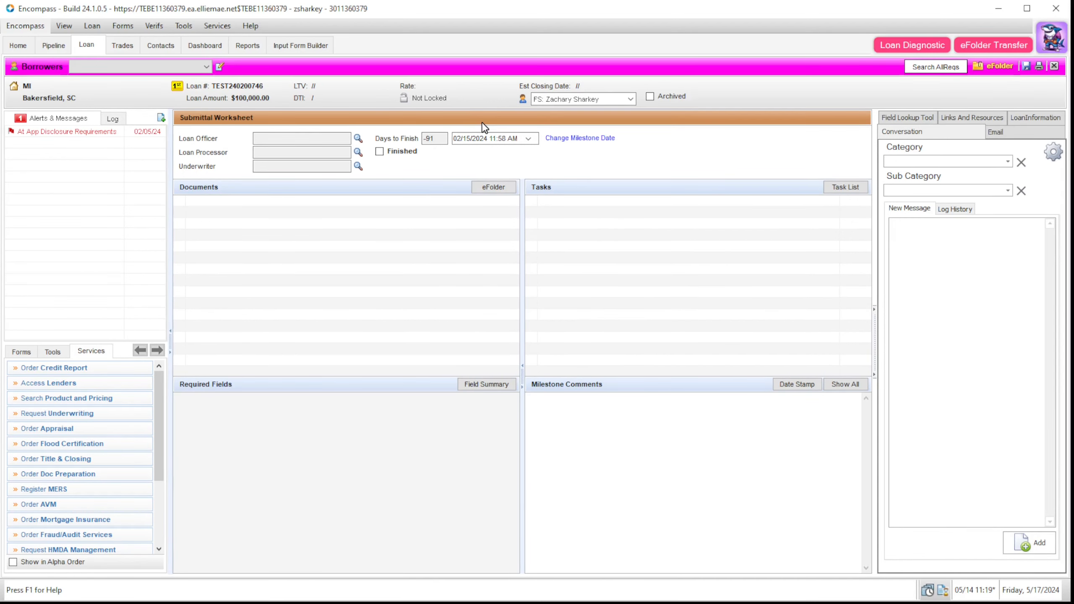
click(53, 48)
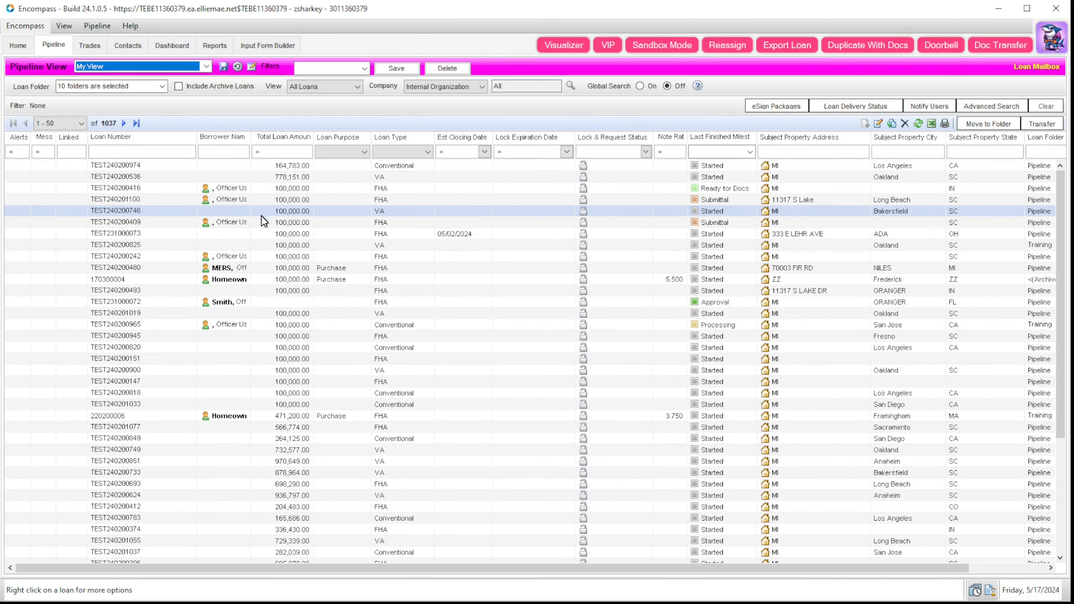
Step: Duplicate the source loan with its documents, open the new loan, and check its eFolder
click(242, 213)
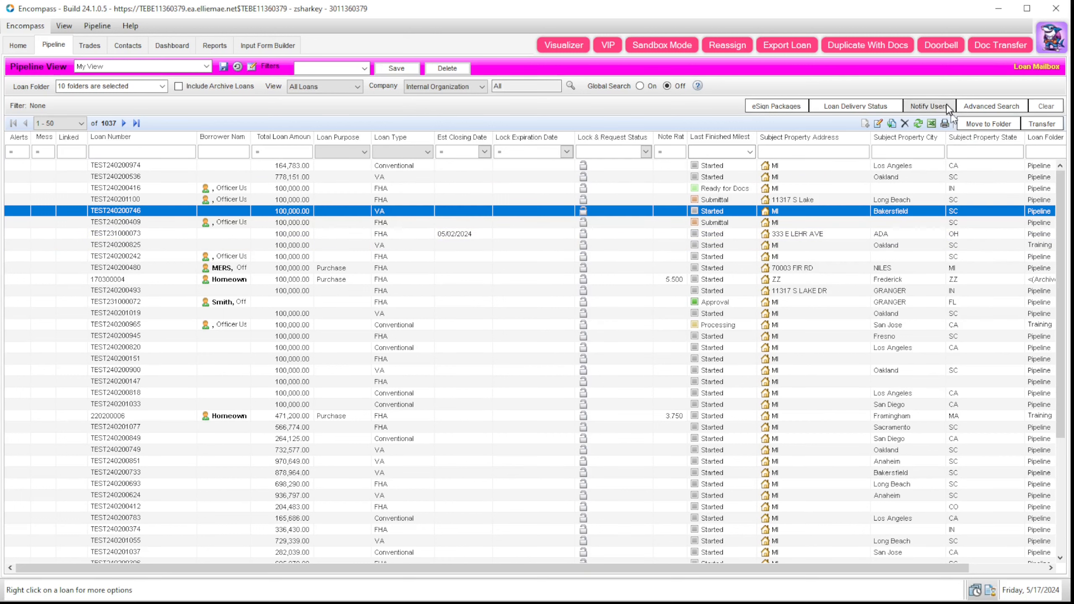
click(879, 48)
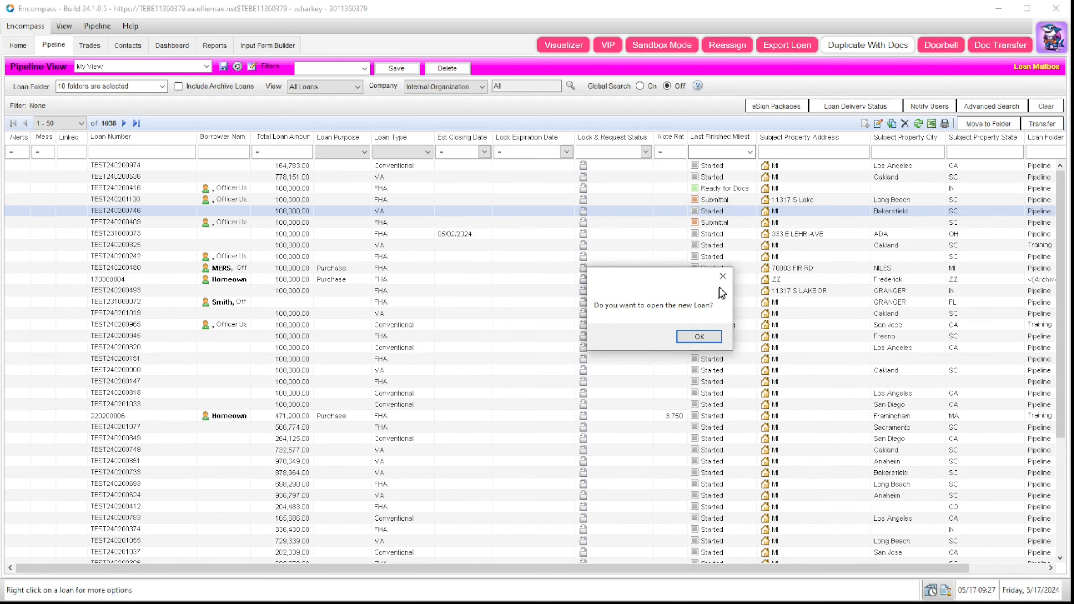
click(701, 337)
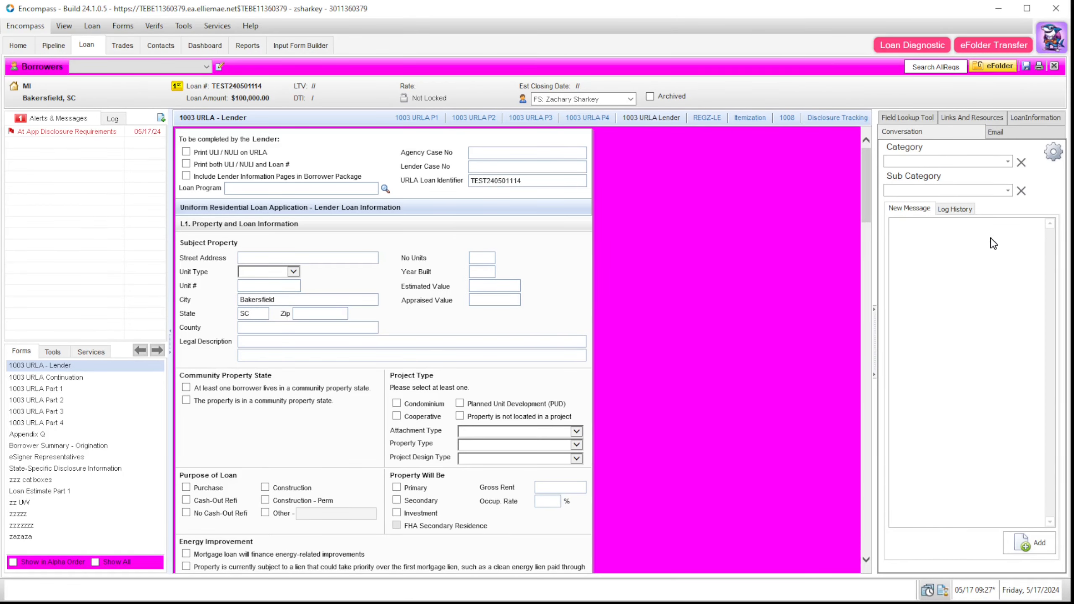
click(993, 65)
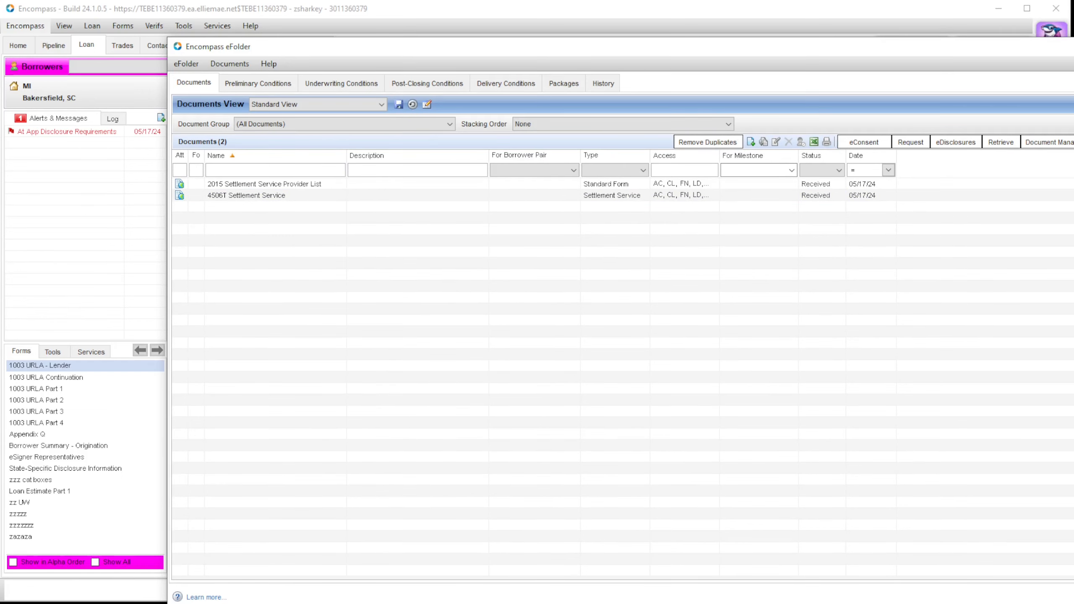
click(1073, 47)
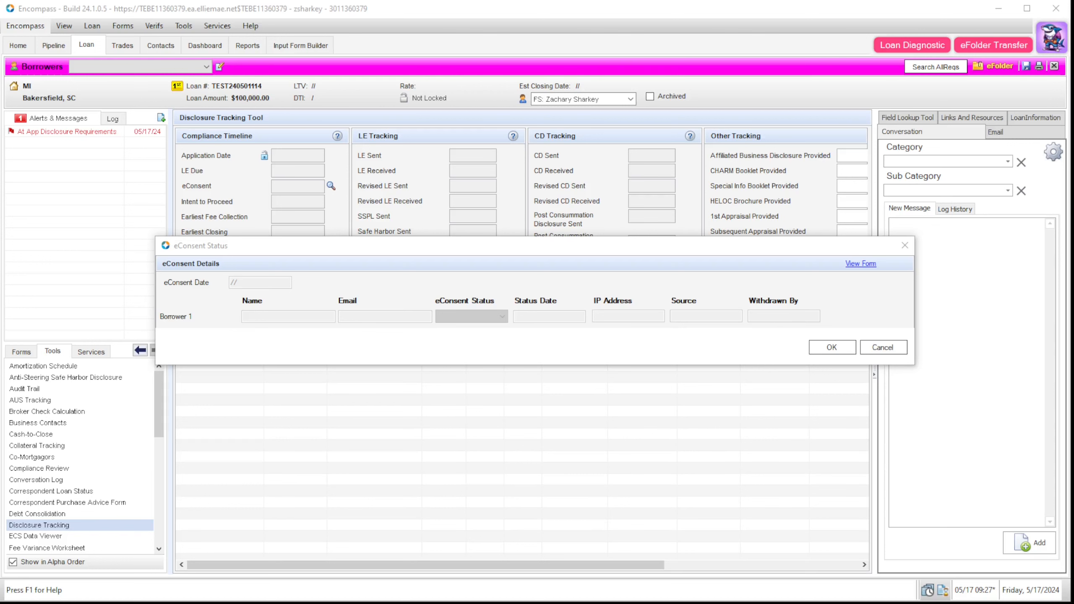
Step: Dismiss the eConsent Status dialog and reopen Plugin Management from the SharkeyByte menu
click(543, 262)
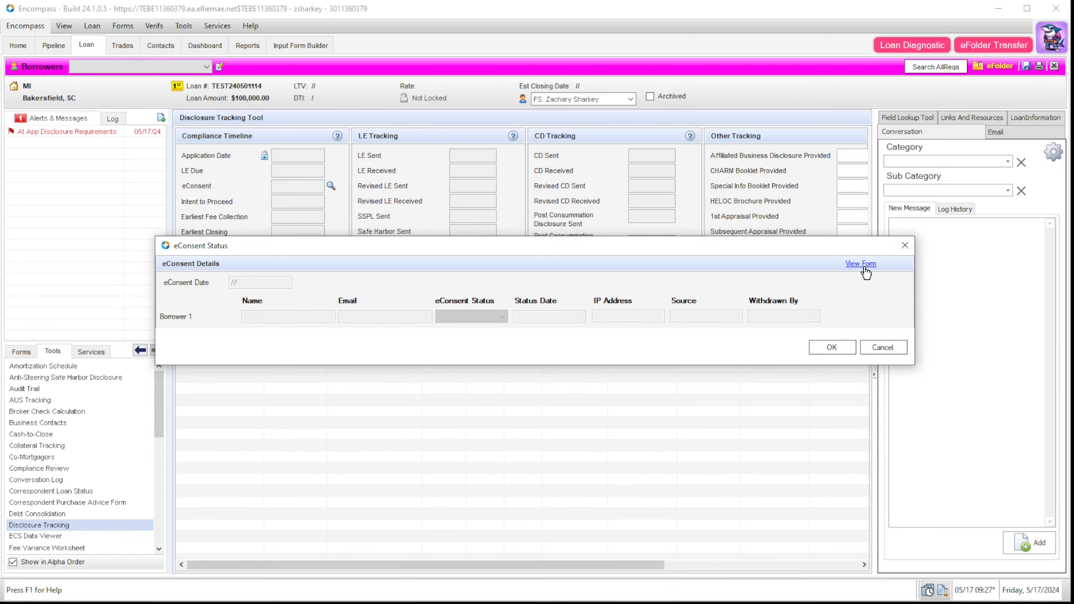
click(904, 245)
click(1052, 38)
click(1027, 69)
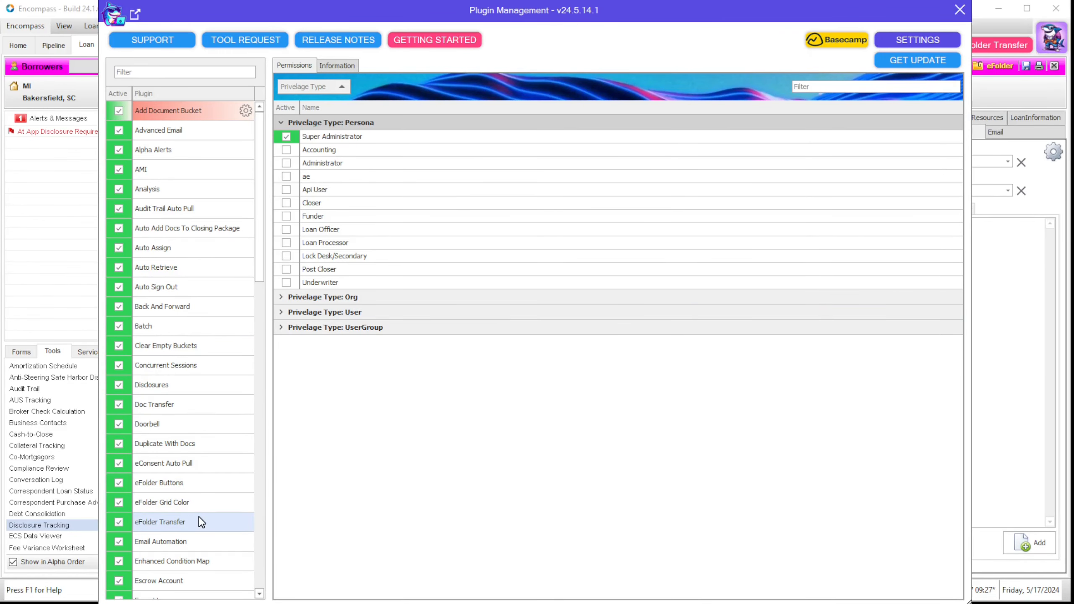
Step: Browse the eConsent Auto Pull bucket list without picking one, then close its settings
click(230, 462)
click(245, 463)
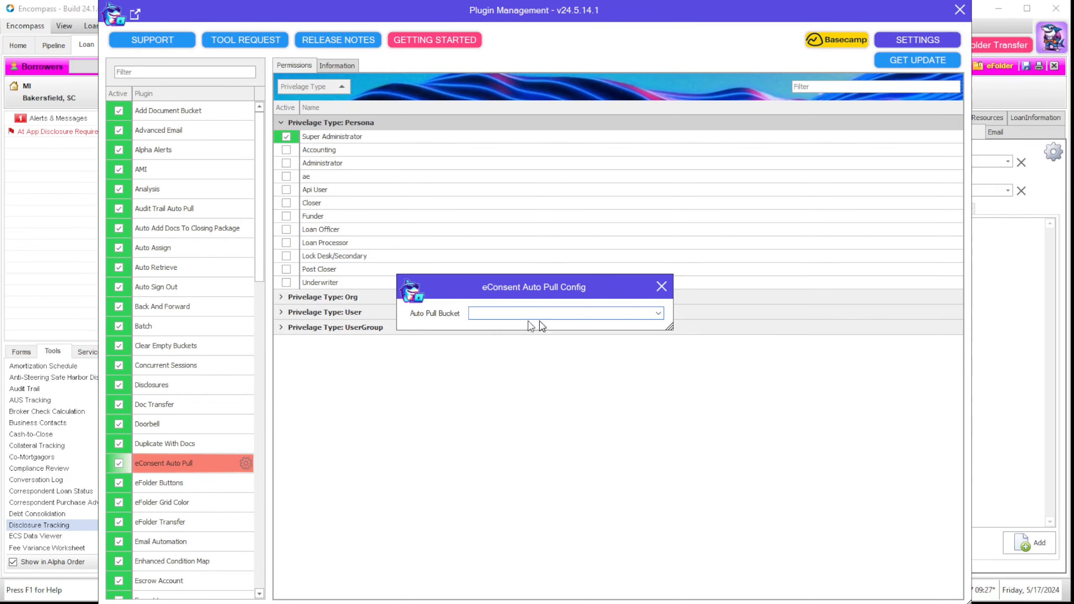
click(658, 313)
mouse_move(659, 333)
mouse_down()
mouse_move(659, 550)
mouse_move(668, 351)
mouse_up()
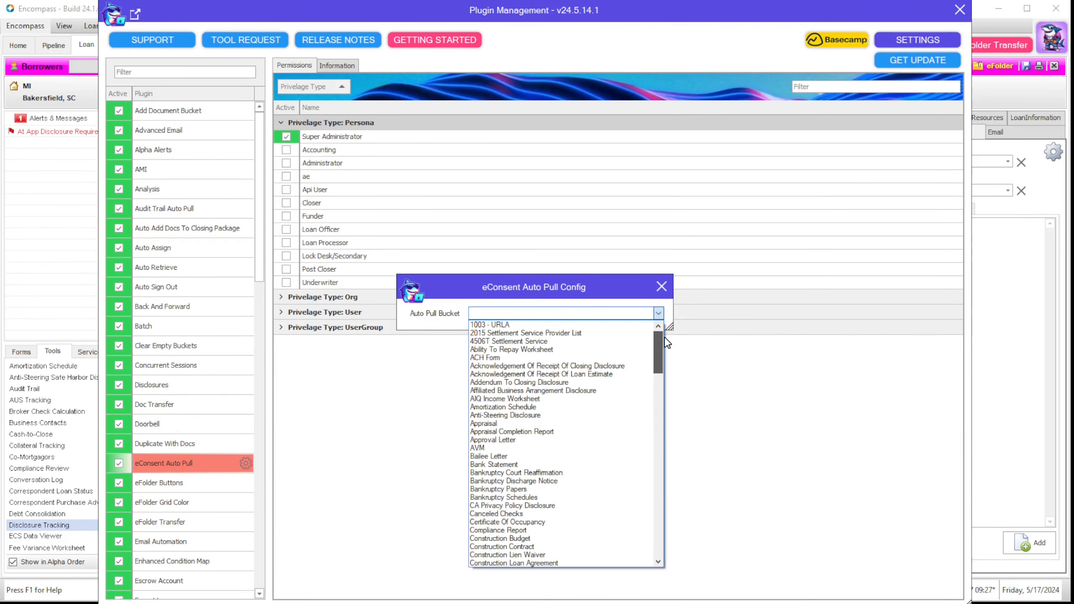
click(661, 284)
click(661, 284)
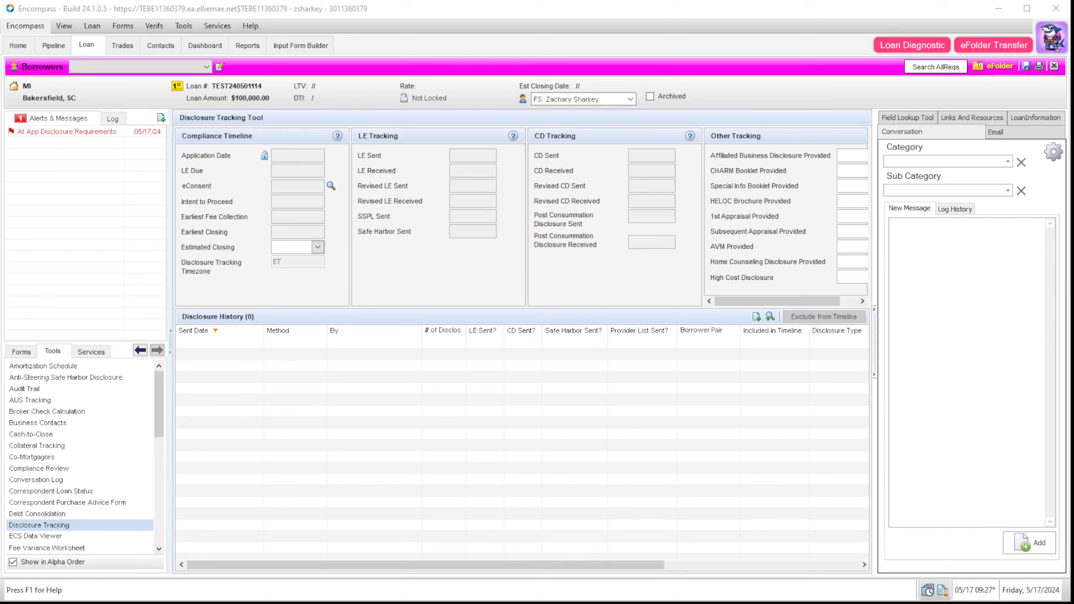
Step: Paste the source loan number, fetch its two settlement documents, and transfer both into this loan
click(996, 46)
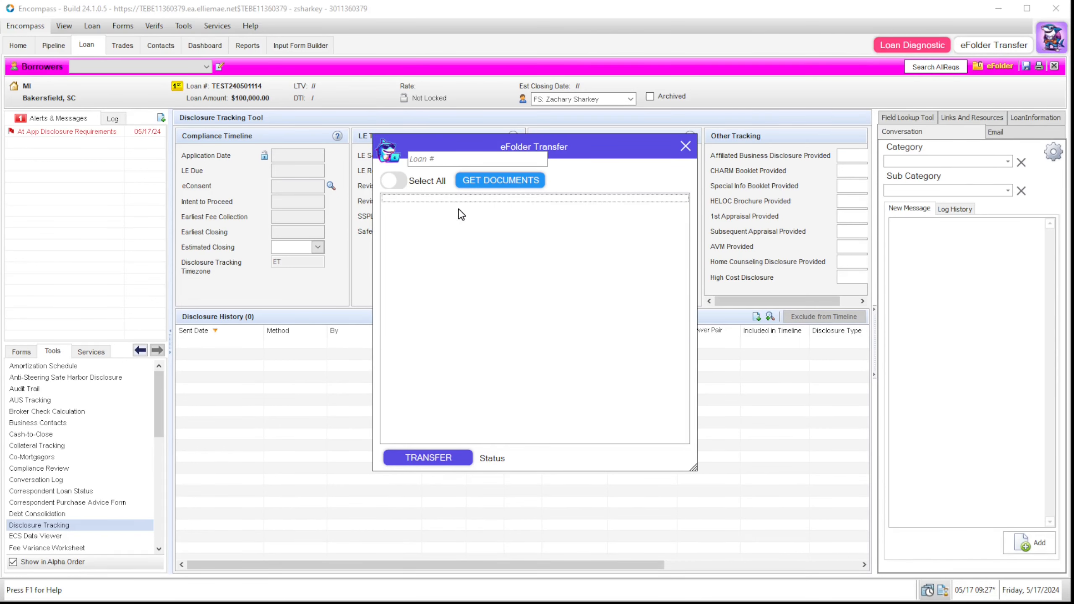
click(476, 181)
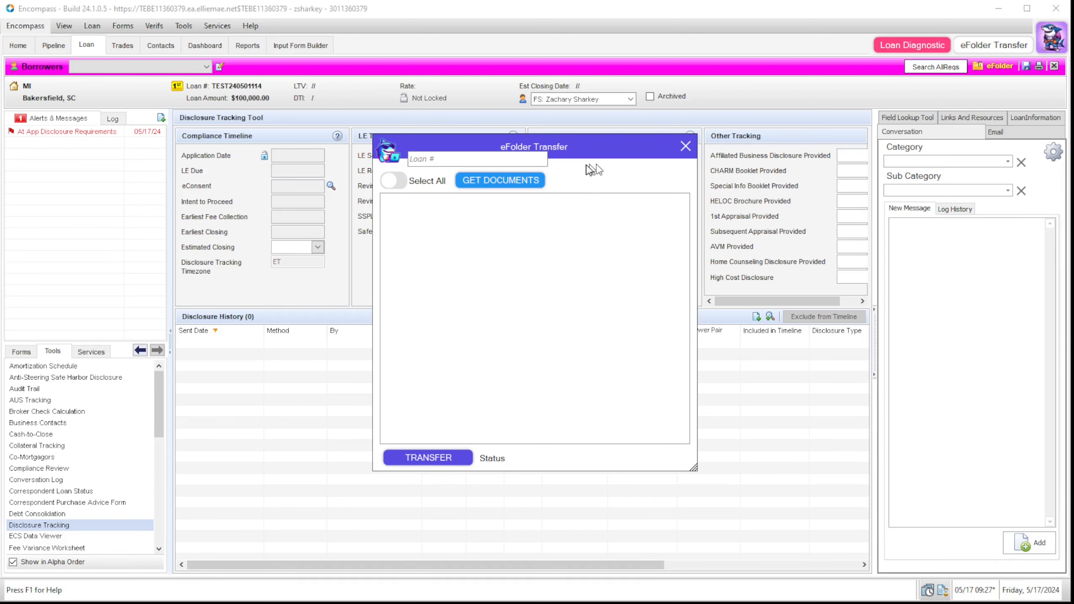
click(503, 159)
text(TEST240200746)
click(468, 193)
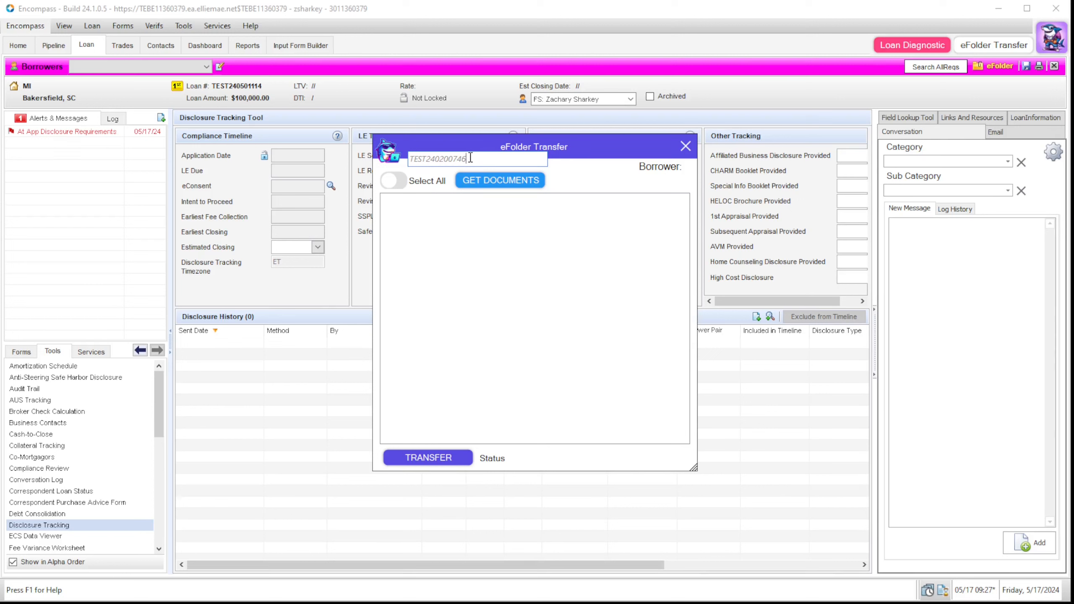
click(468, 177)
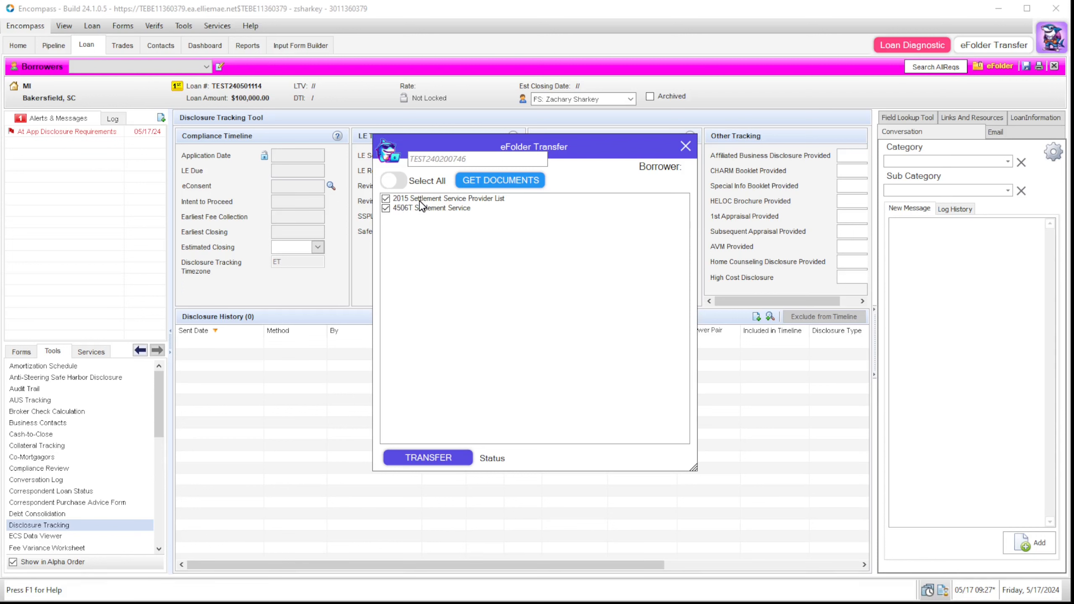
click(444, 457)
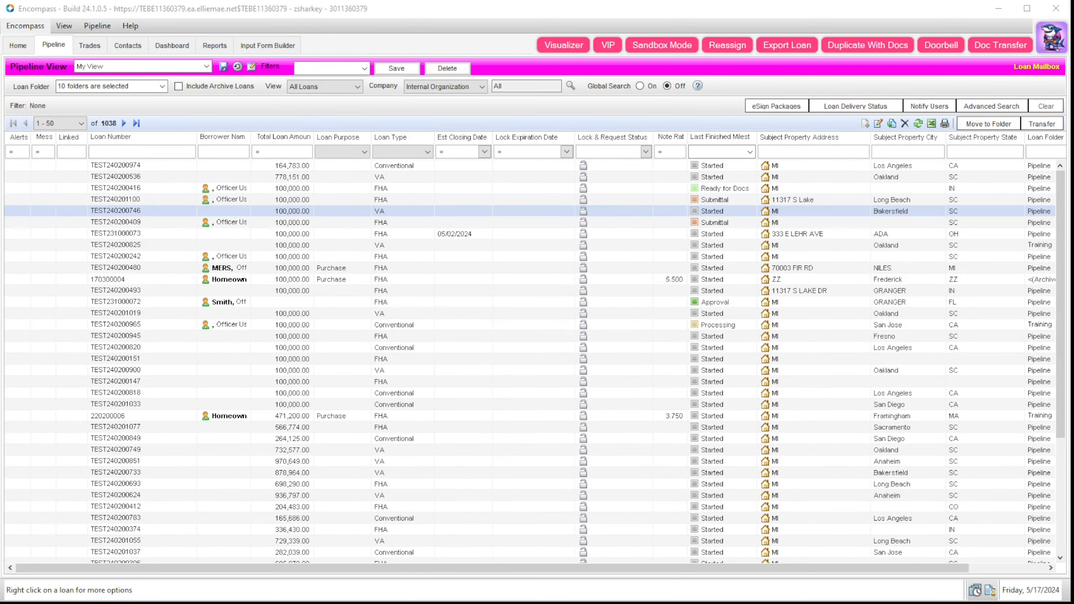
Step: Open the Email Report Automation settings from the SharkeyByte menu
click(1053, 42)
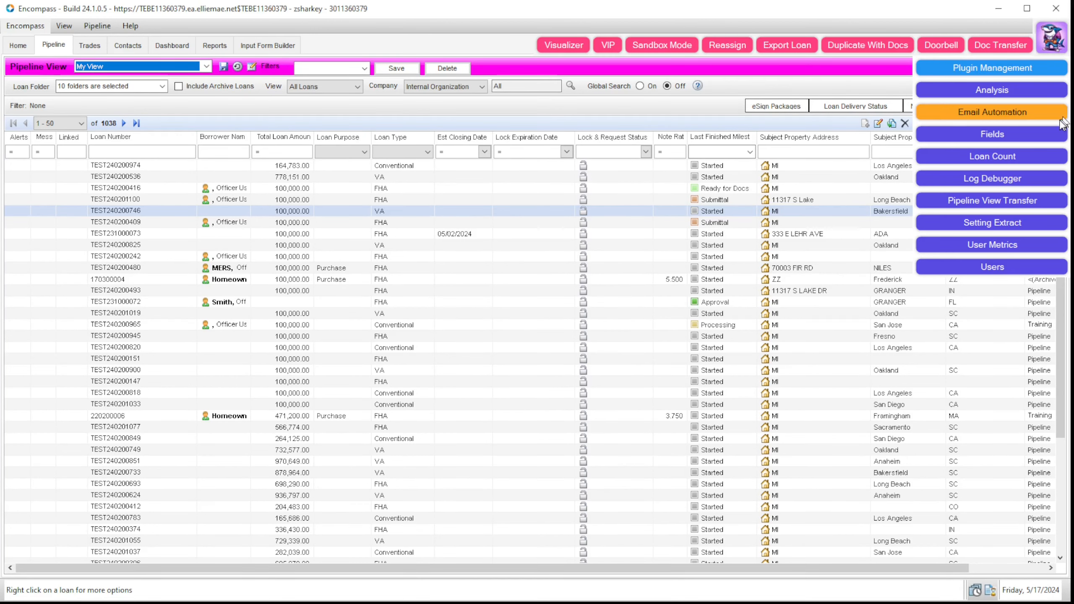
click(1022, 111)
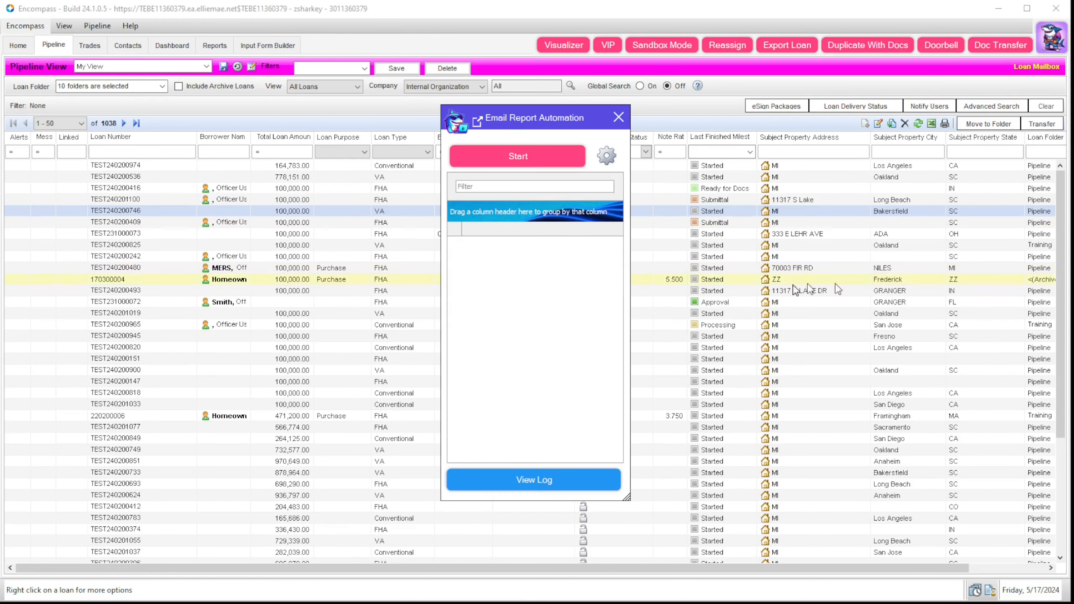
click(606, 157)
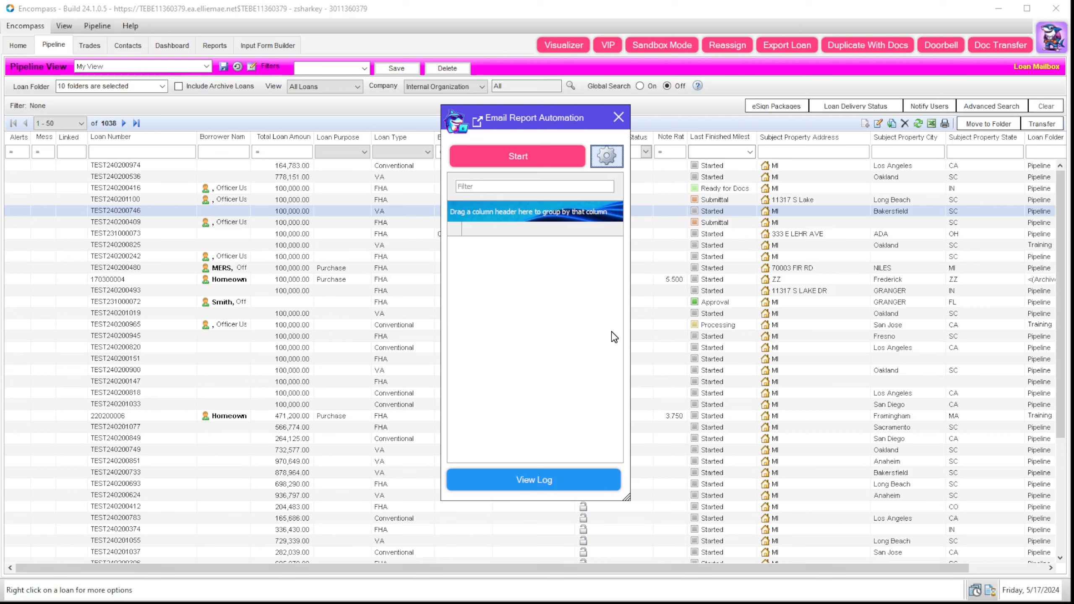
drag(525, 148, 558, 146)
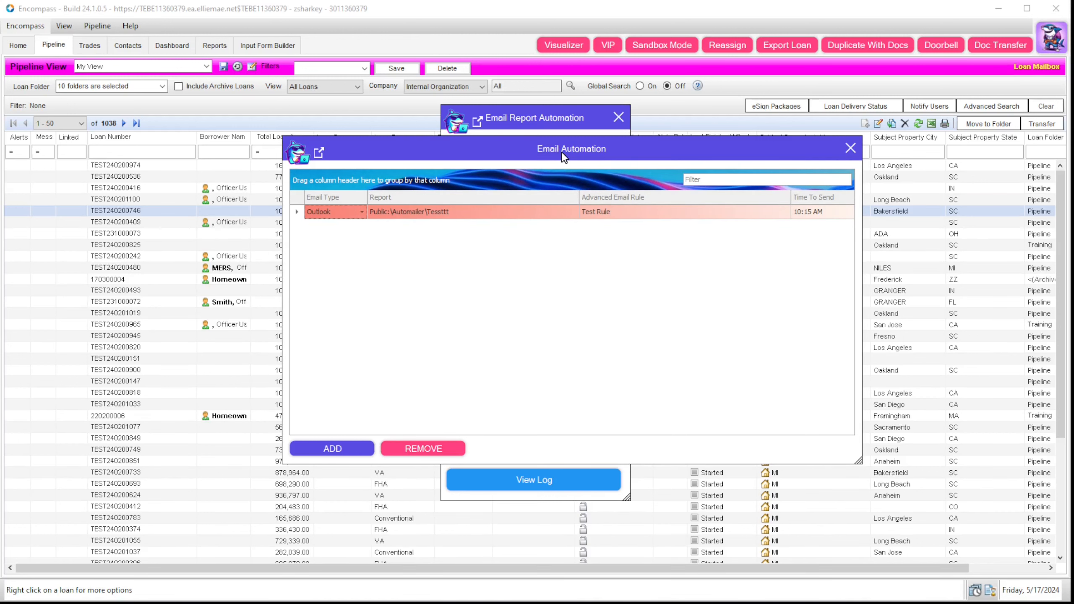
drag(562, 154, 511, 152)
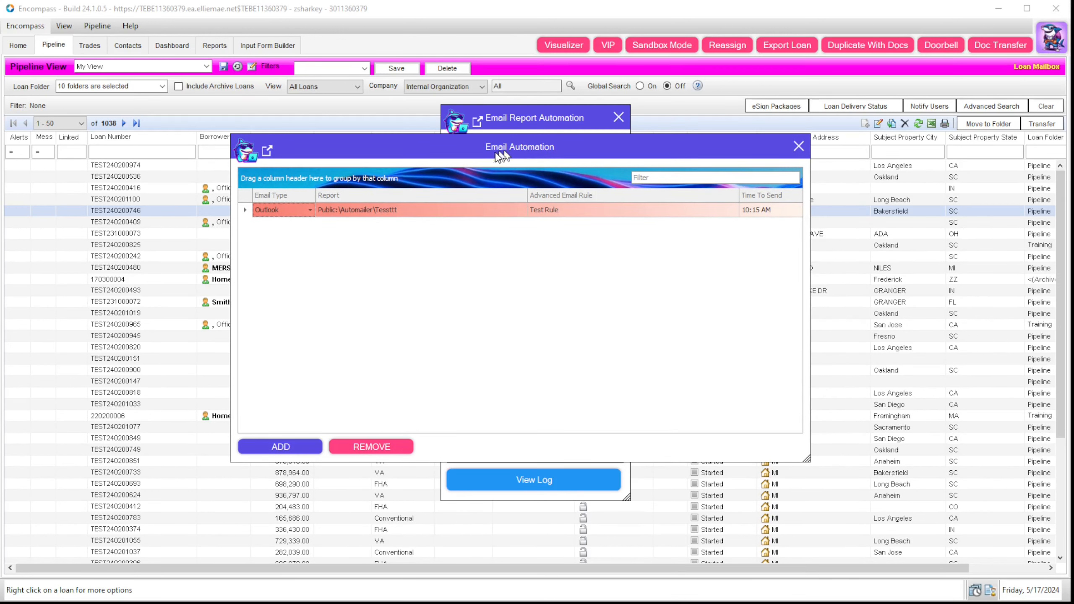
Step: Keep the Outlook email type and the Public:\Automailer\Tessttt report
click(310, 210)
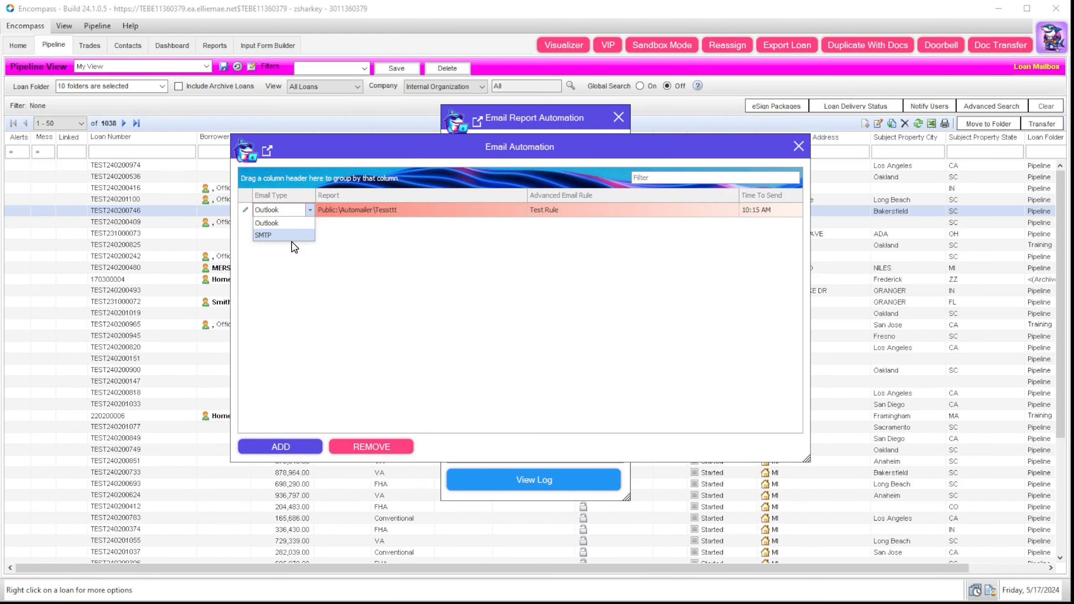
click(491, 245)
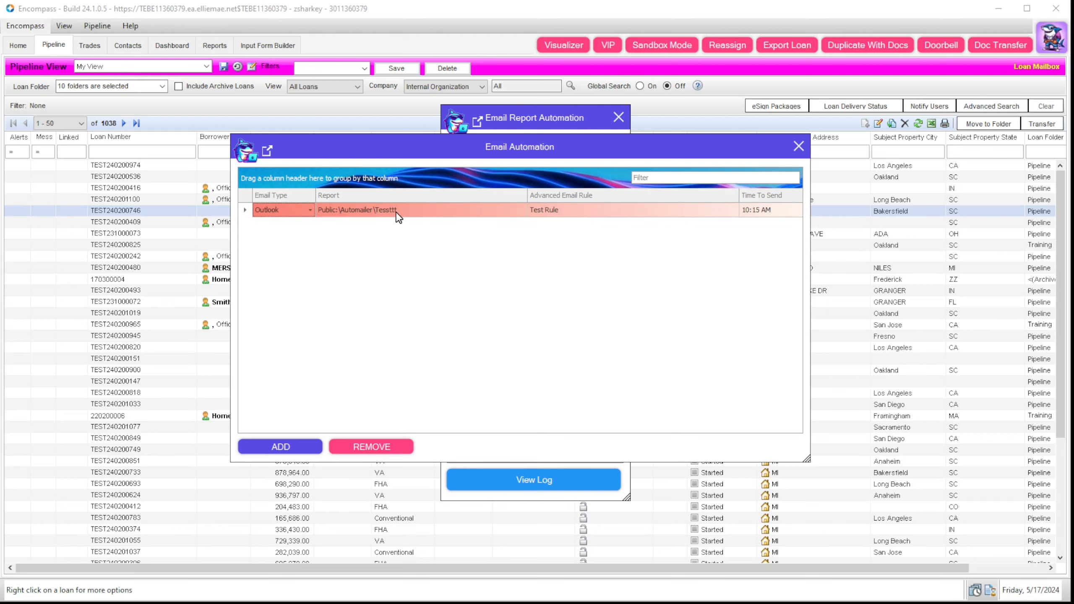
click(398, 217)
click(522, 211)
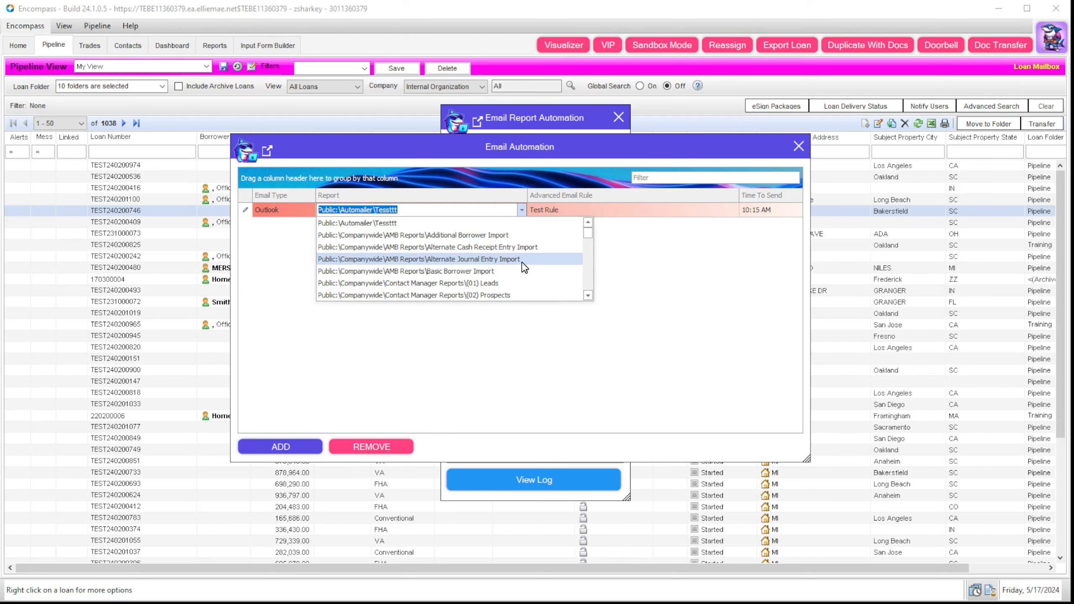
click(715, 234)
Step: Keep Test Rule and the 10:15 AM send time, then start the automation
click(700, 208)
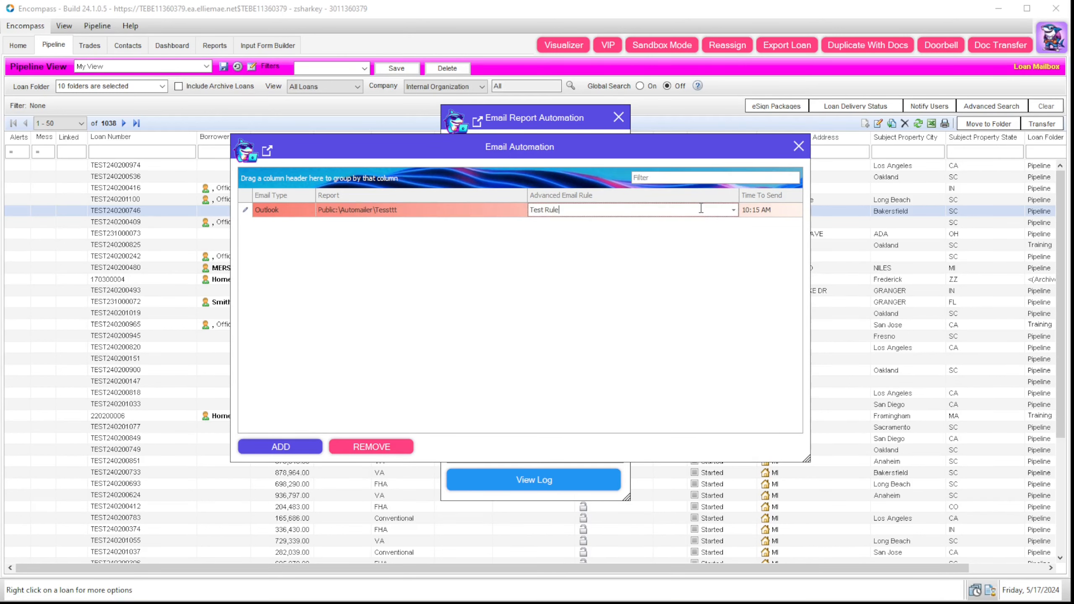
click(733, 211)
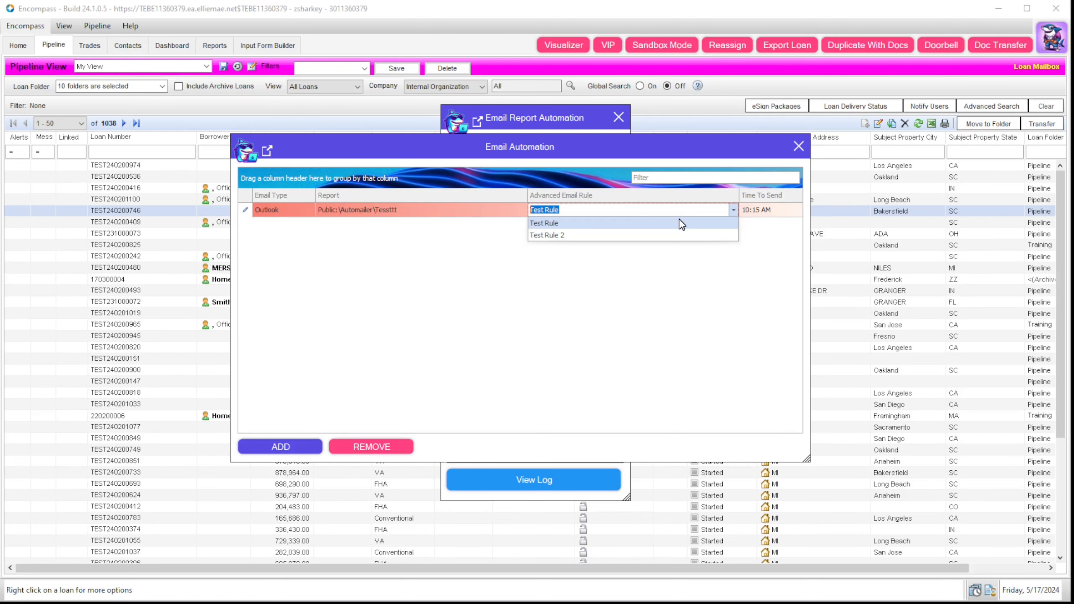
click(723, 280)
click(765, 210)
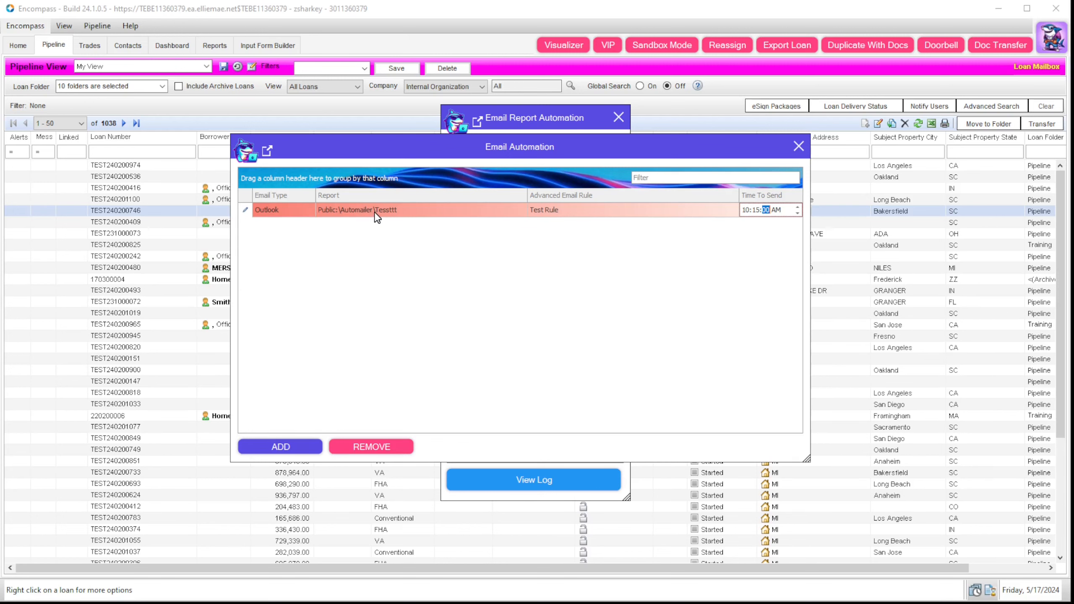
click(798, 146)
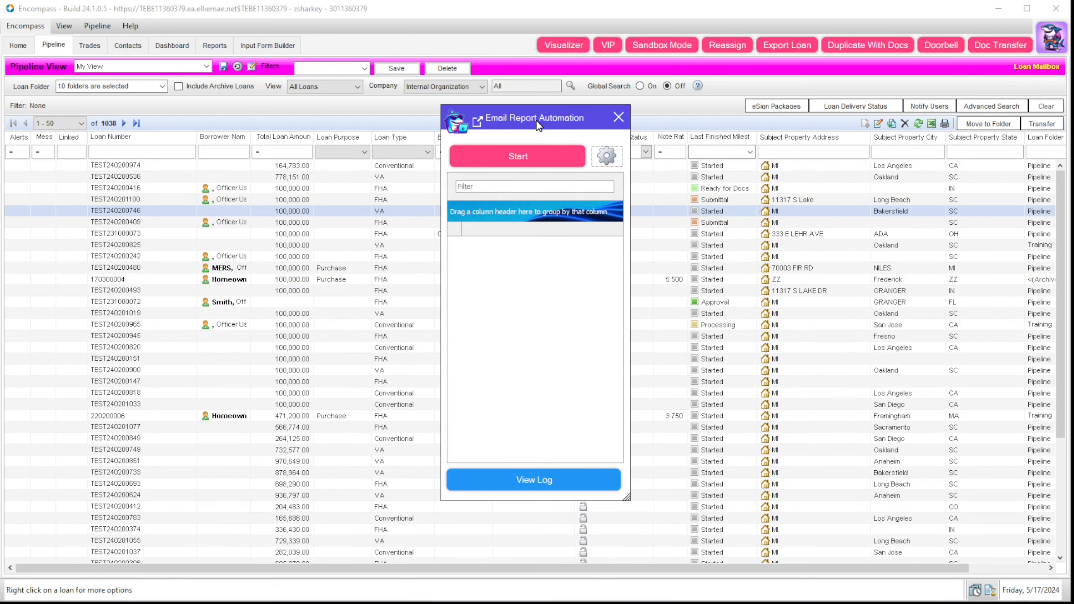
click(536, 159)
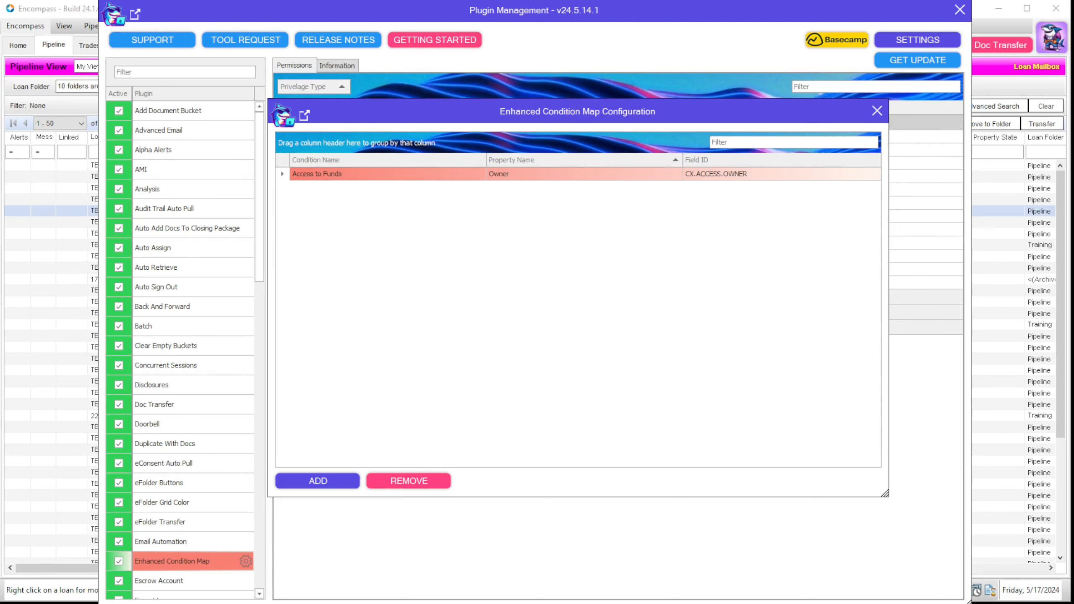
Step: Review the Access to Funds condition mapping, keeping the Owner property and opening its field ID
click(437, 237)
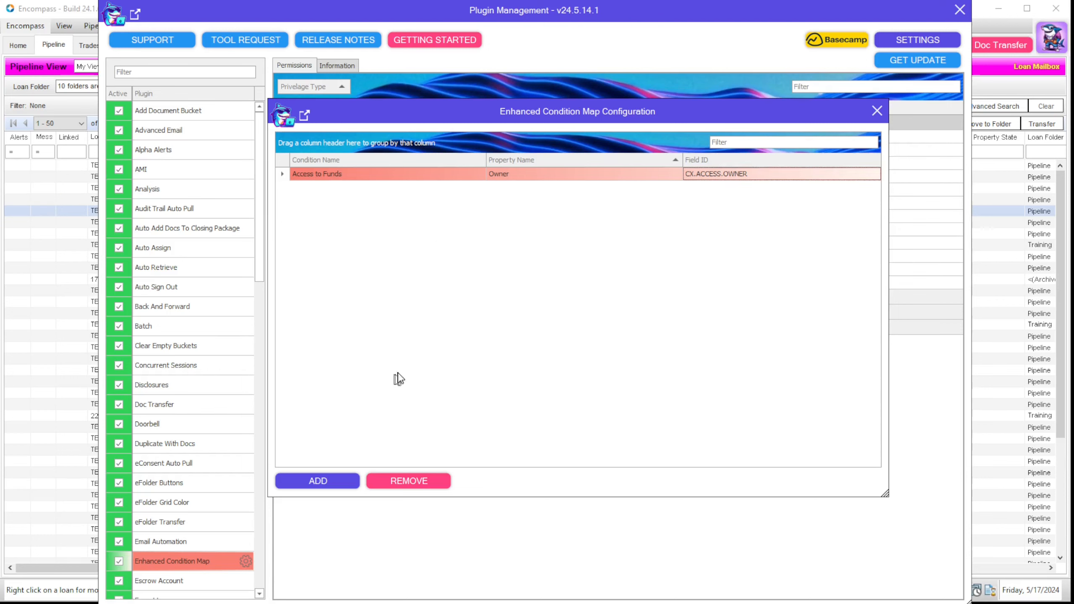
click(466, 174)
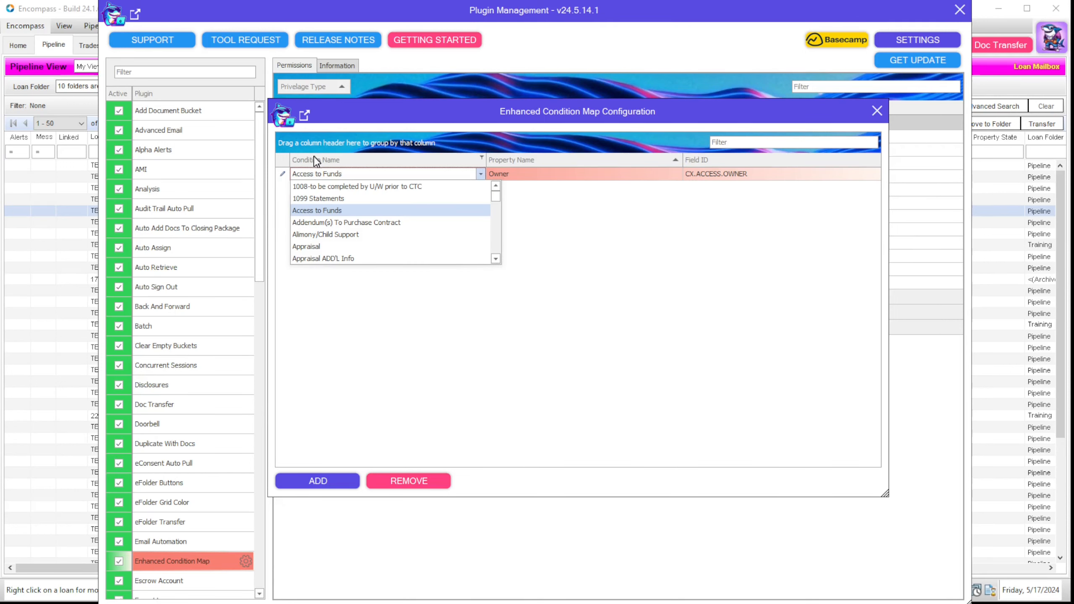
drag(494, 200, 497, 252)
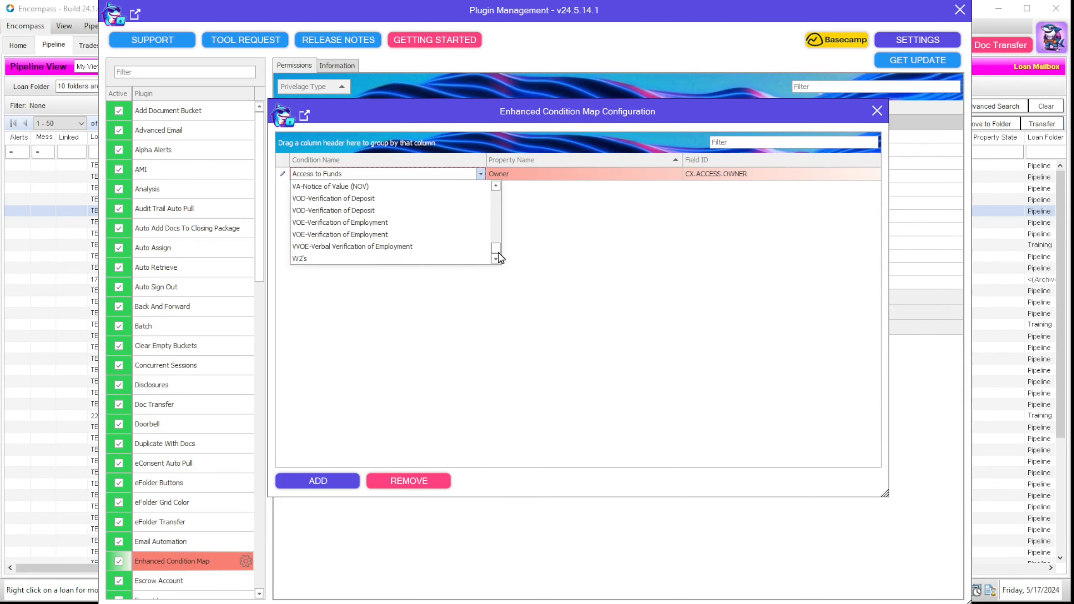
click(552, 179)
click(551, 179)
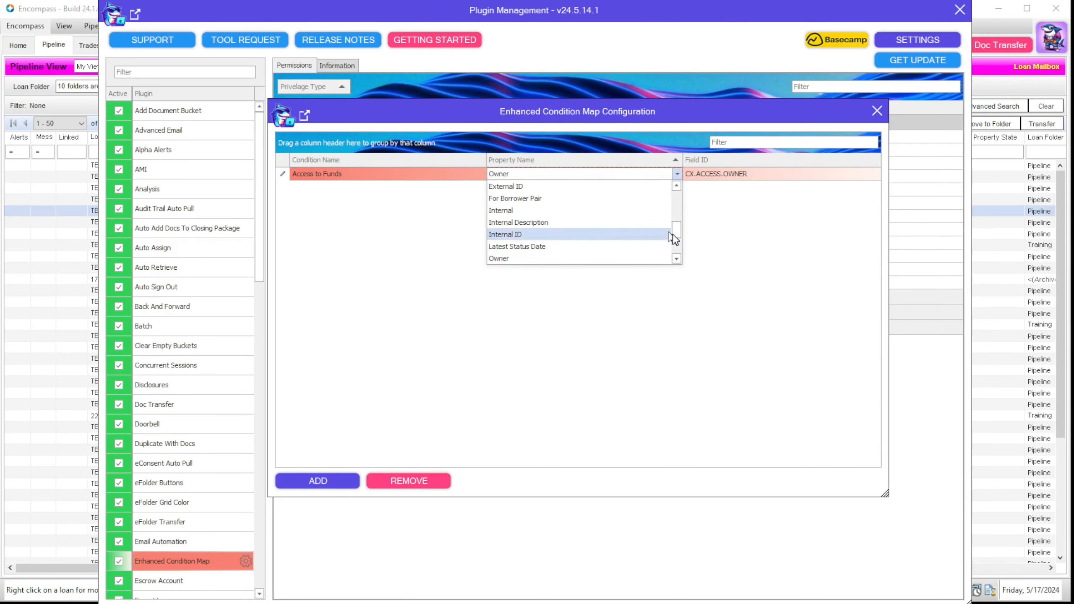
mouse_move(678, 237)
mouse_down()
mouse_move(678, 205)
mouse_move(678, 256)
mouse_up()
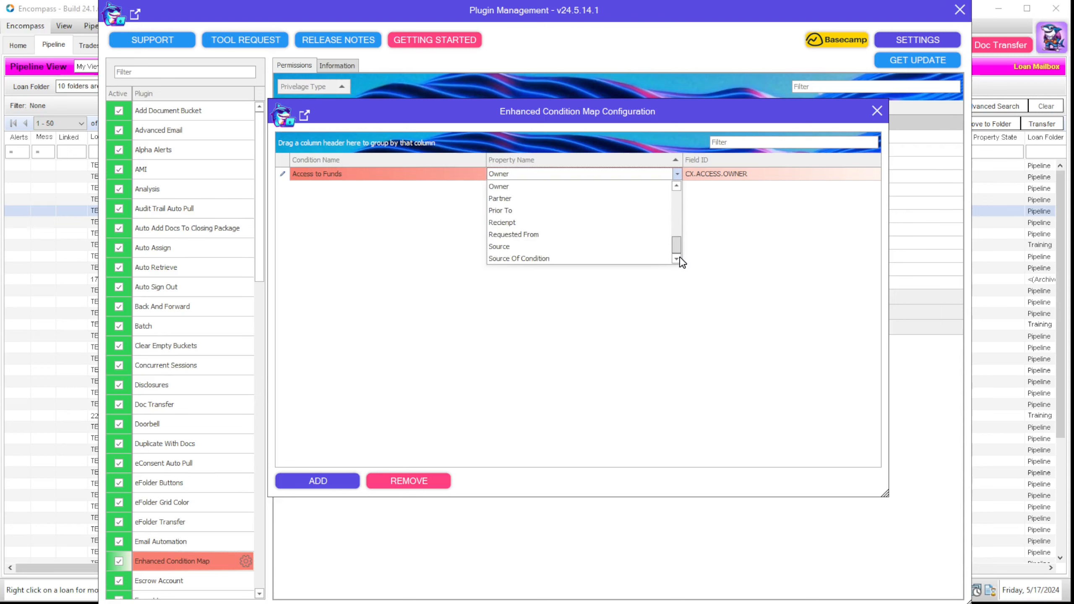
click(741, 218)
click(730, 174)
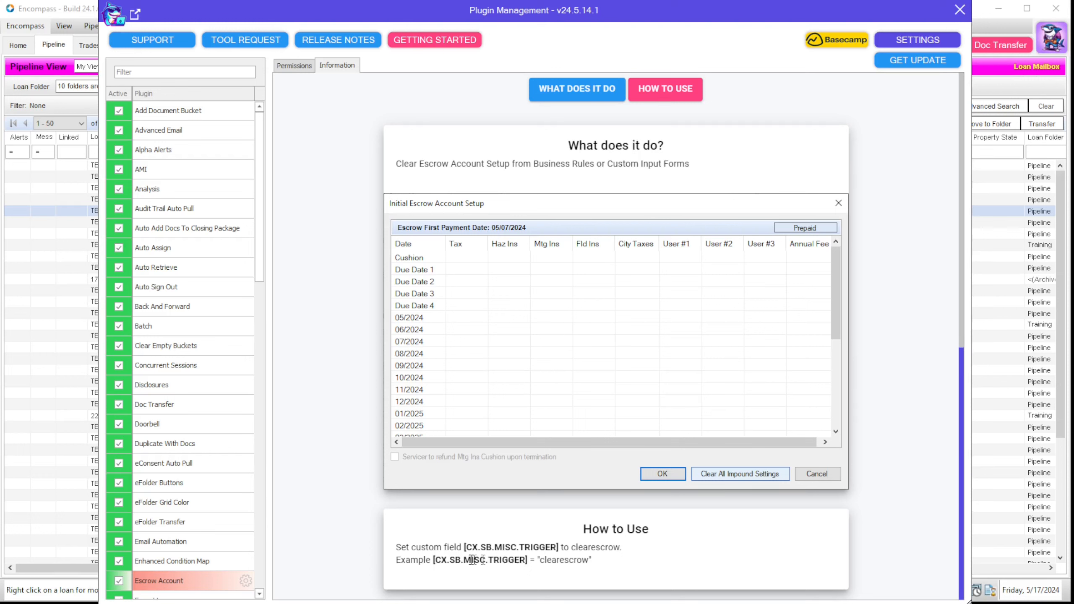
Step: Highlight the CX.SB.MISC.TRIGGER field name, then return to the 1038-loan Pipeline View
drag(438, 563, 530, 562)
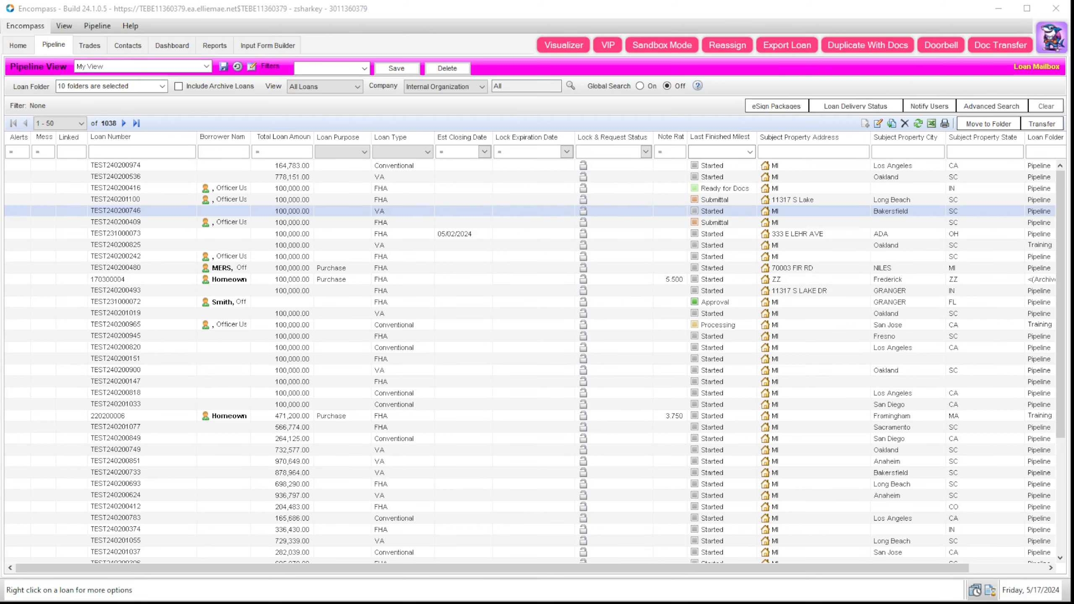
click(290, 209)
Step: Export the Training-folder VA loan to Downloads as PipelineExport_20240517_TEST240200825.zip and open the archive
click(309, 438)
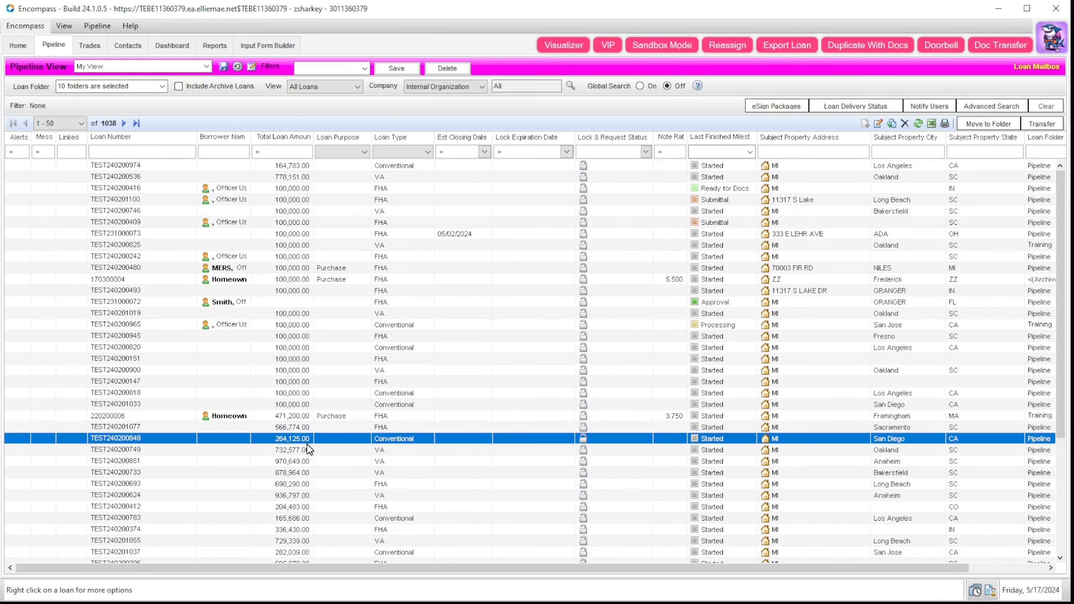
shift+click(328, 241)
click(332, 245)
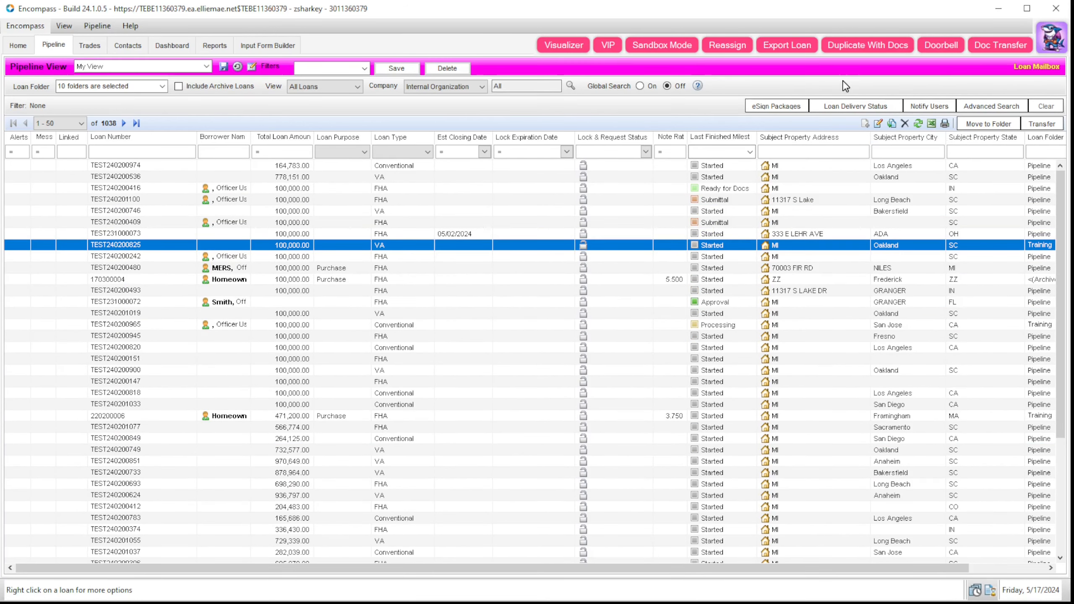
click(795, 47)
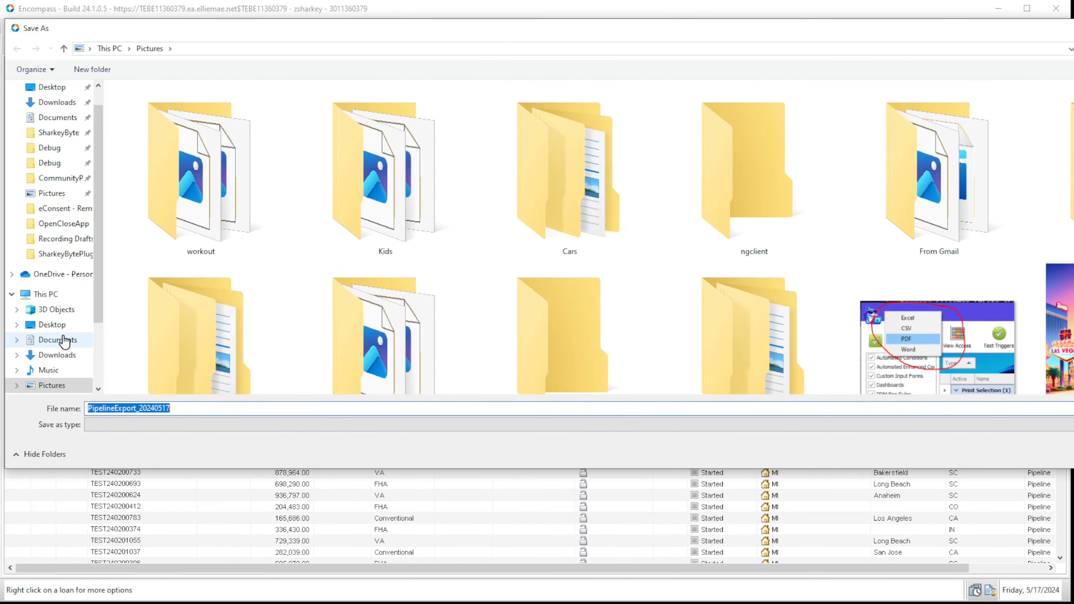
click(81, 360)
click(1072, 454)
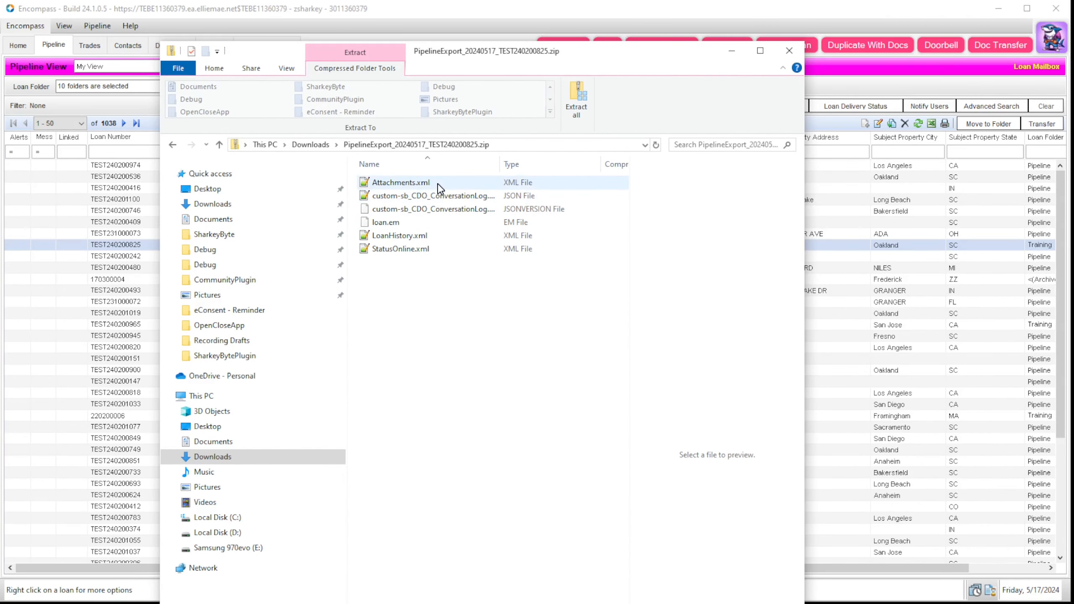
click(439, 189)
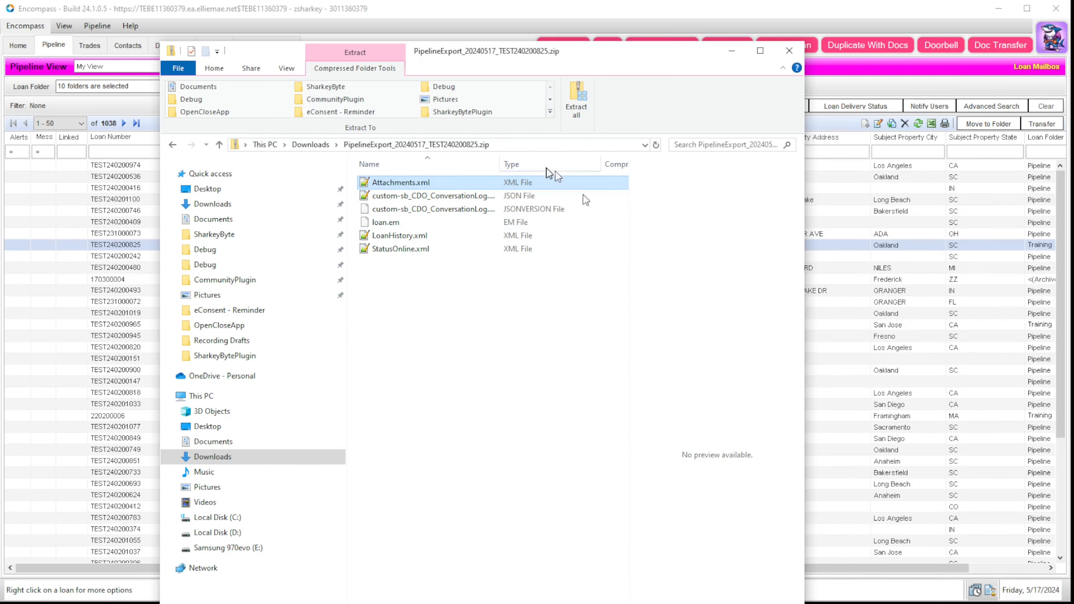
Step: Inspect the JSON conversation log and loan.em in the export, then close the archive window
click(449, 199)
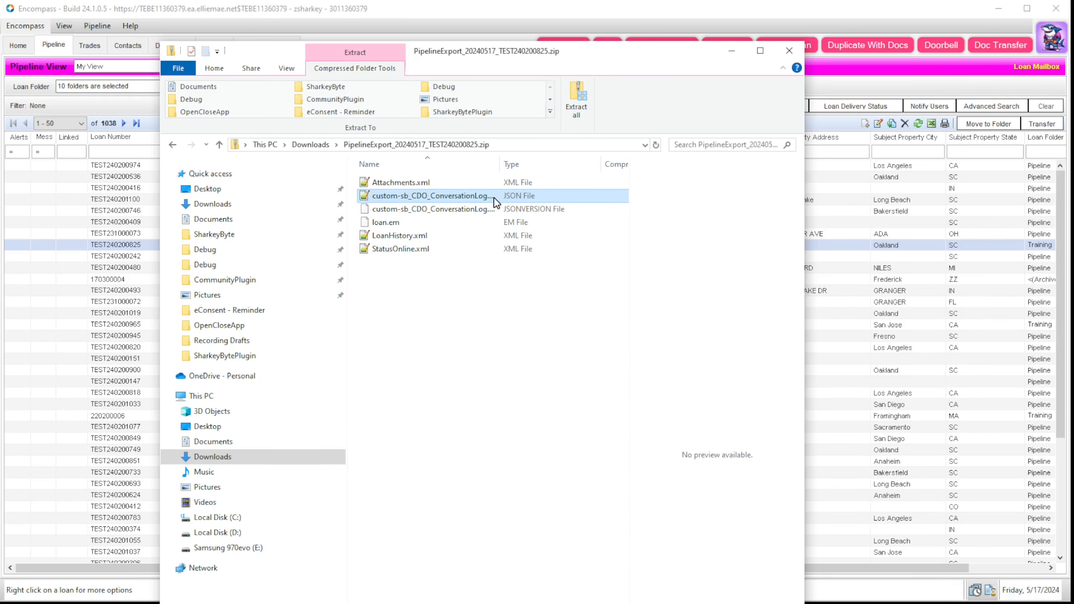
click(450, 223)
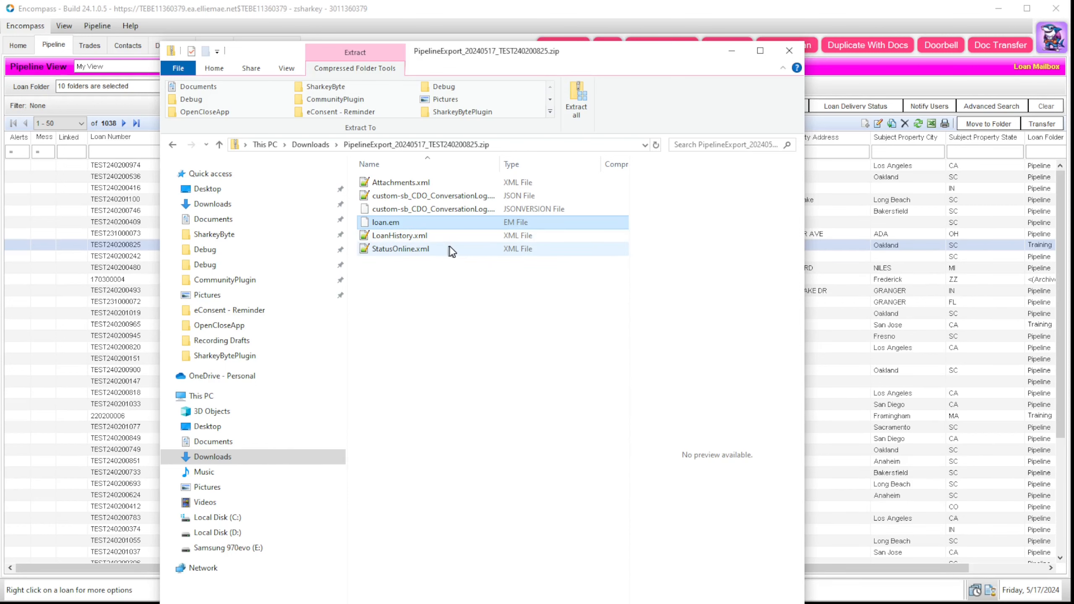
click(788, 50)
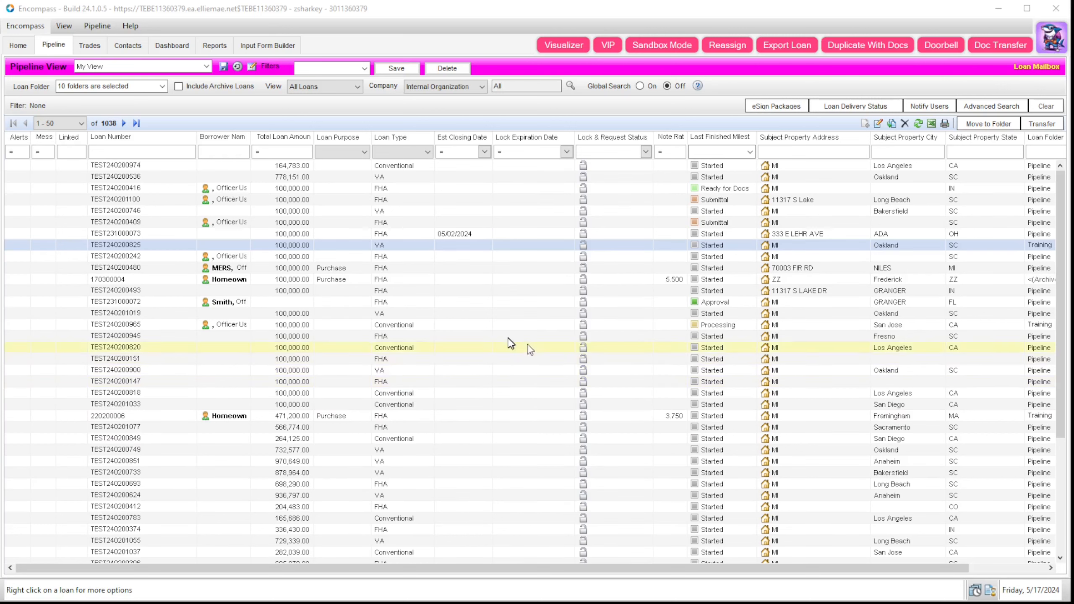
Step: Check a loan's right-click actions, then reopen Plugin Management from the SharkeyByte avatar menu
right_click(338, 339)
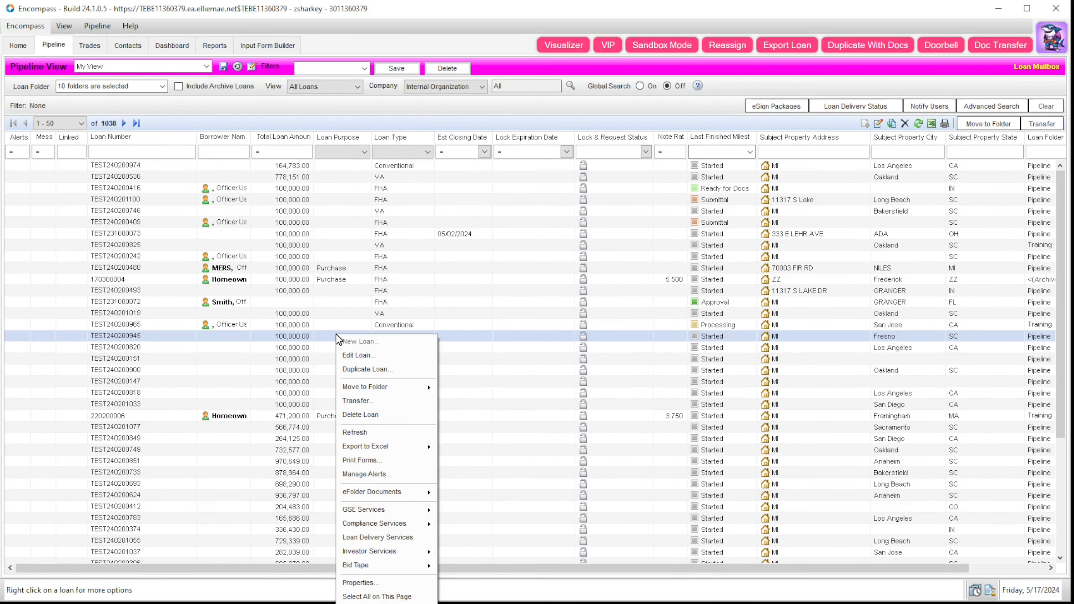
mouse_move(396, 524)
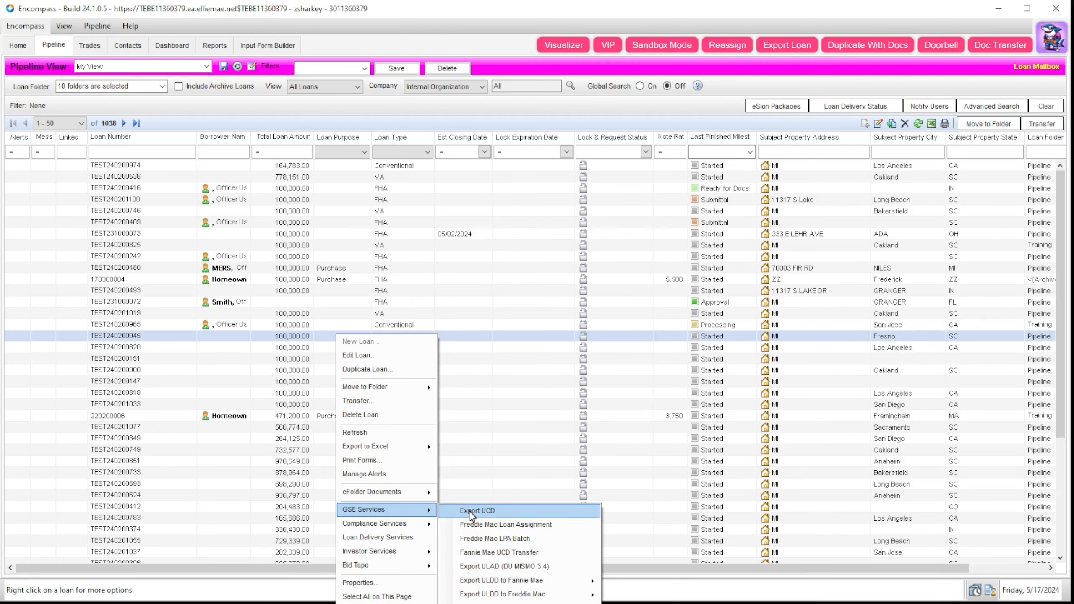
click(1051, 38)
click(1034, 64)
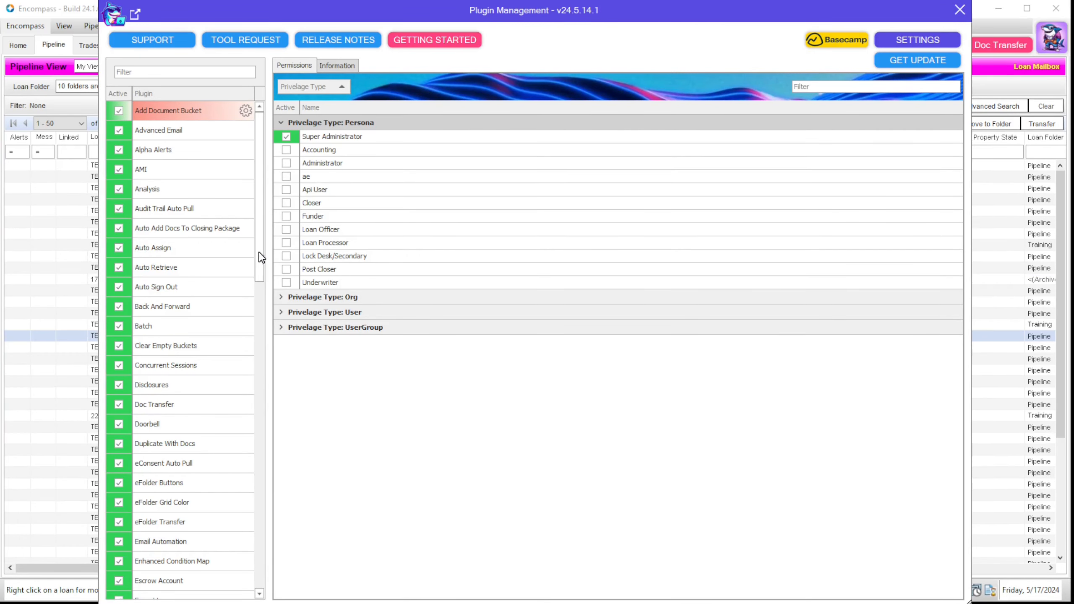
Step: Read Export Services' Information, highlighting the CX.SB.MISC.TRIGGER field and its ten trigger options
drag(262, 257, 266, 291)
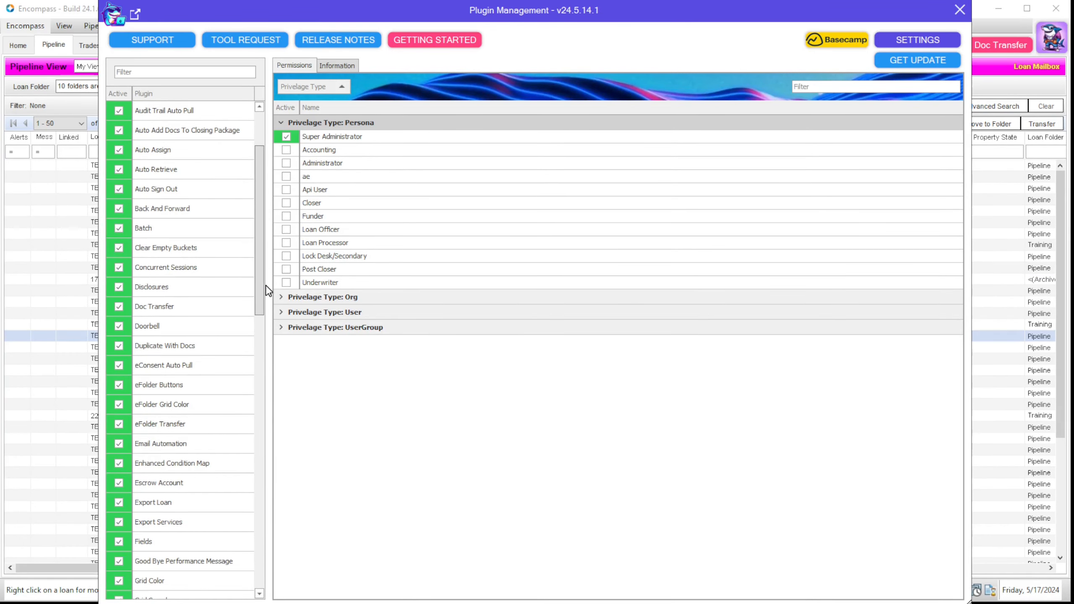
click(227, 525)
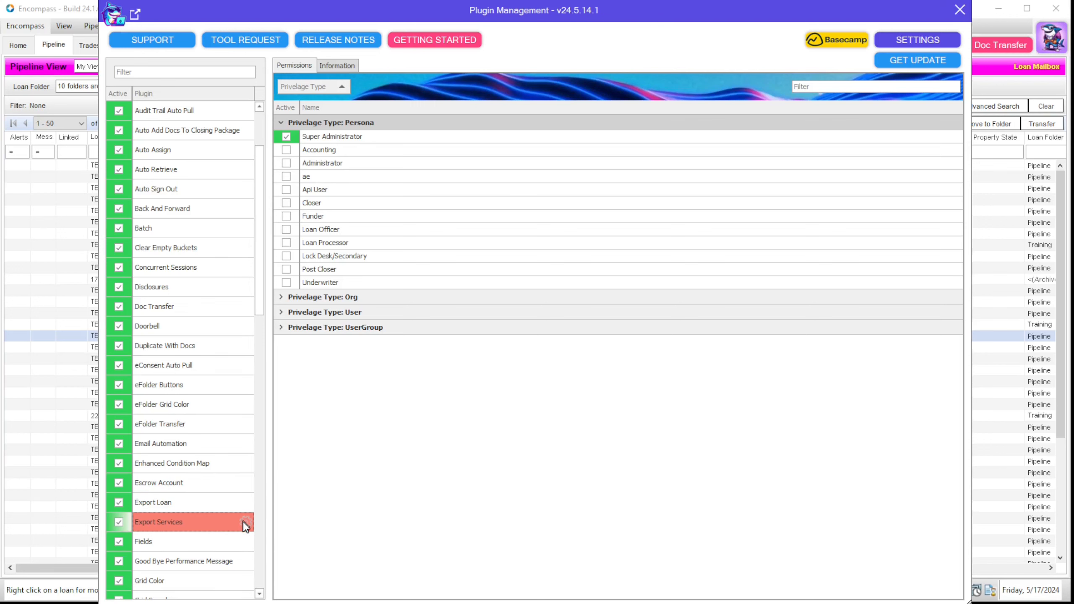
click(354, 66)
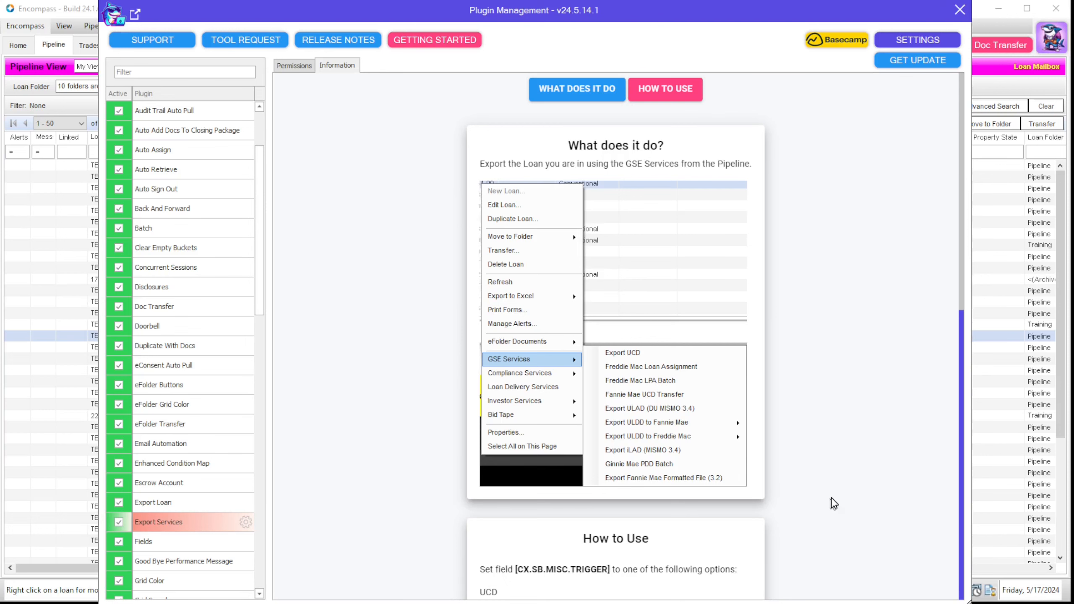
scroll(806, 513, down, 5)
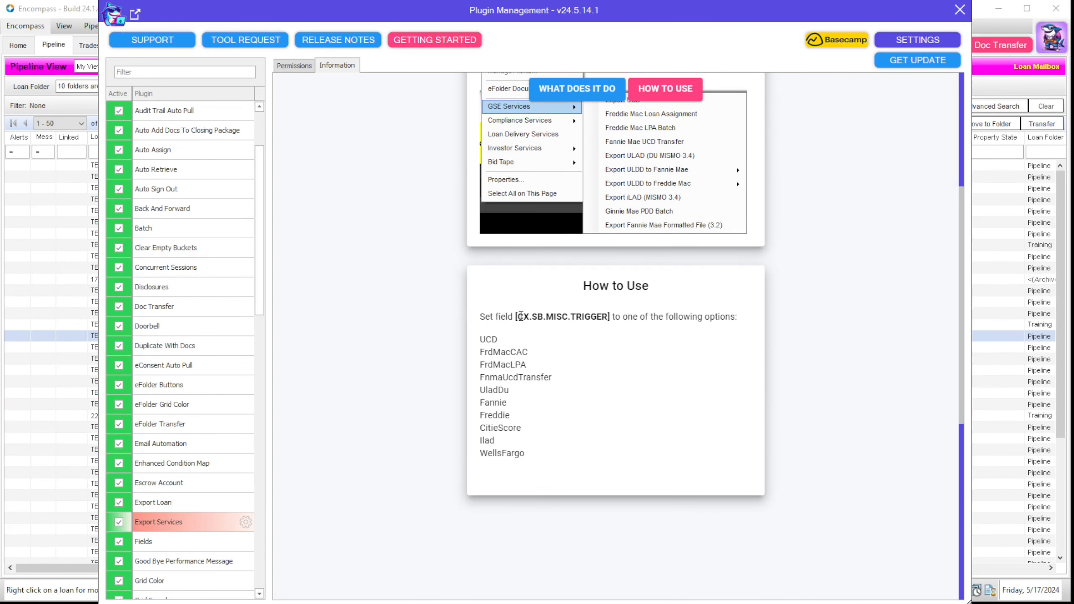
drag(520, 316, 608, 316)
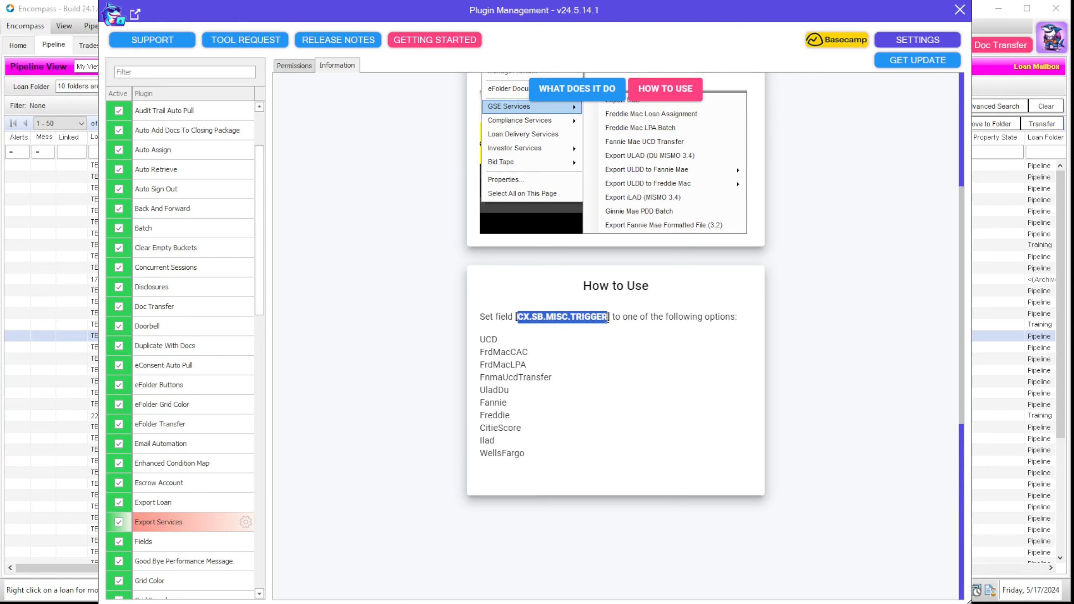
drag(525, 456, 475, 342)
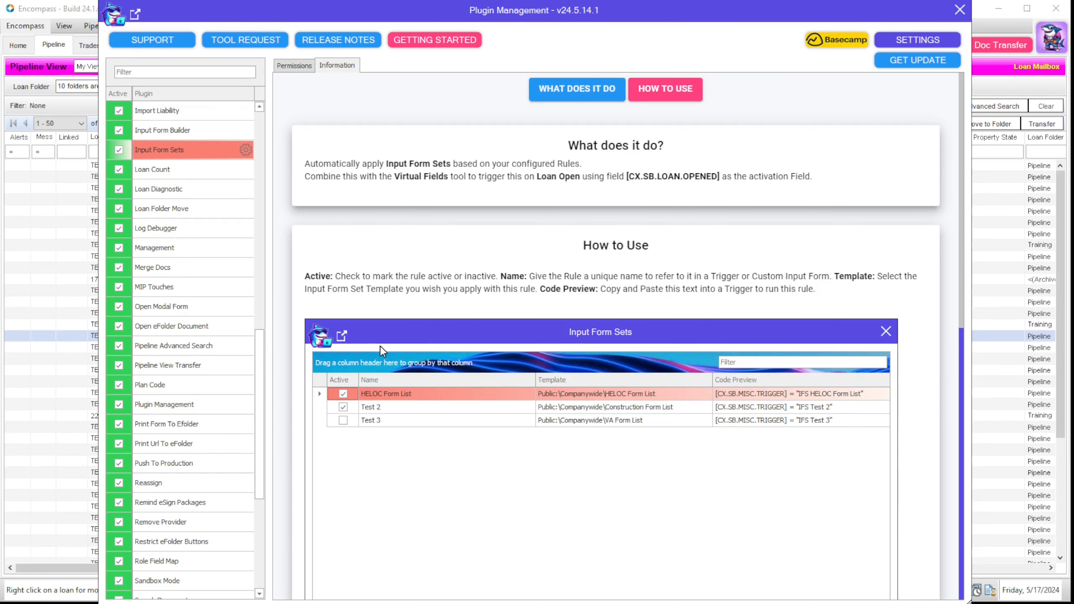
click(245, 150)
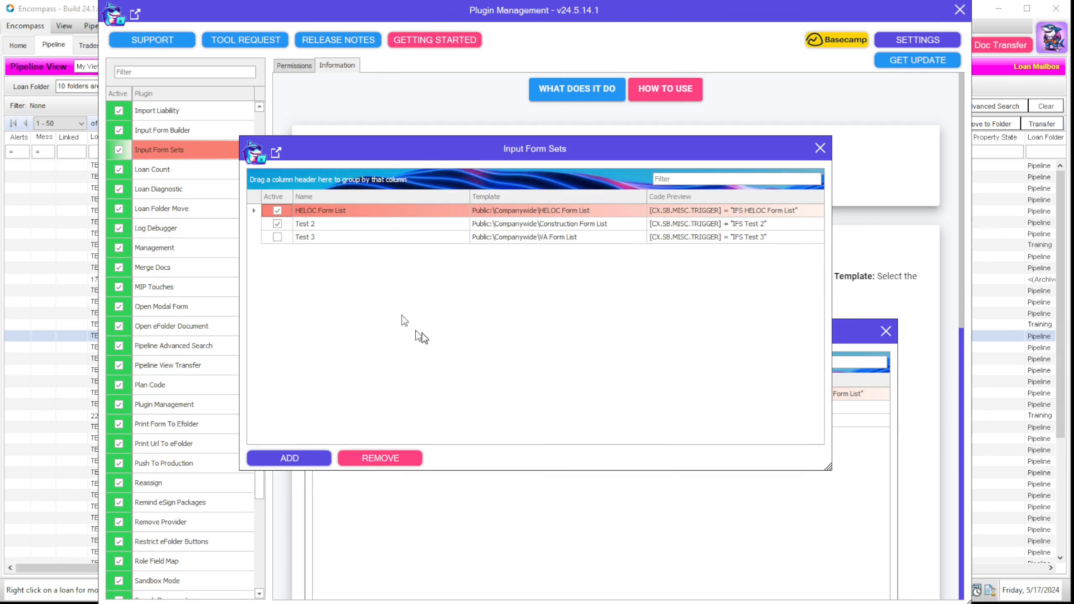
click(277, 223)
click(372, 210)
double_click(387, 210)
drag(387, 211, 230, 227)
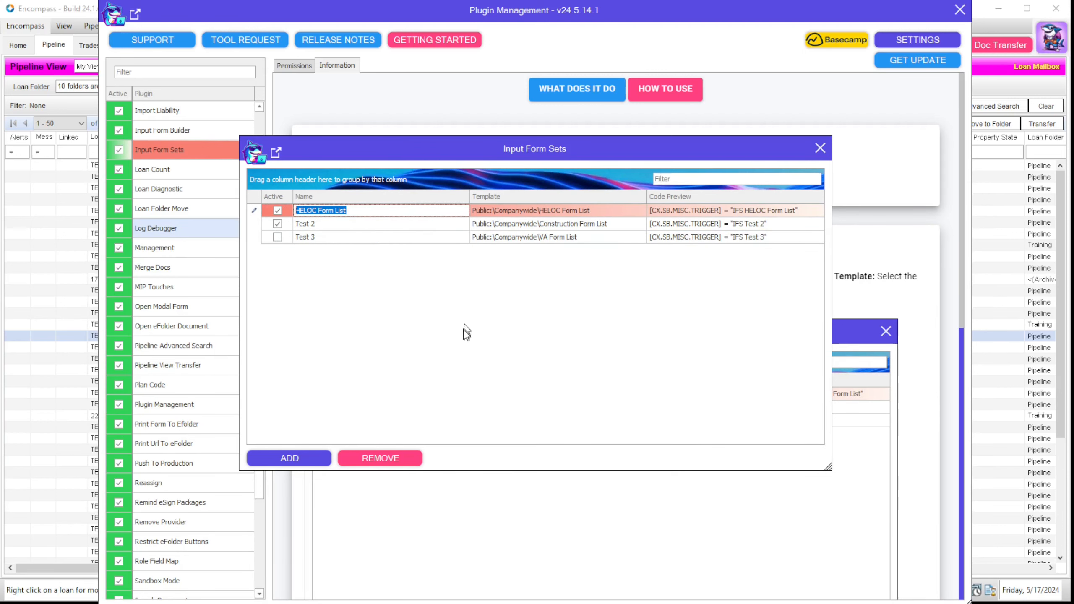
click(606, 210)
click(640, 210)
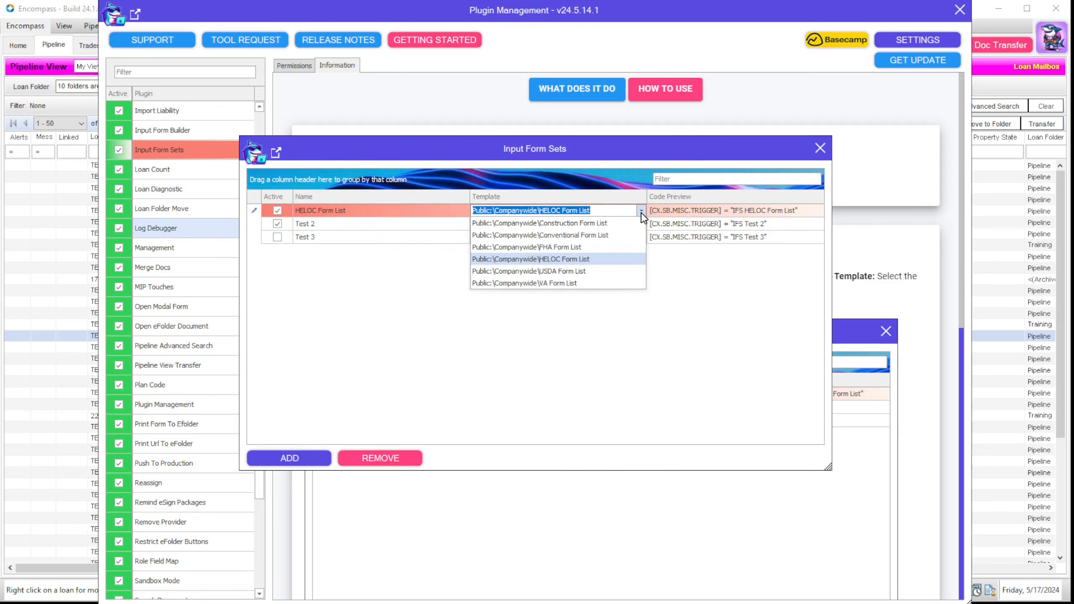
click(715, 211)
drag(801, 211, 556, 213)
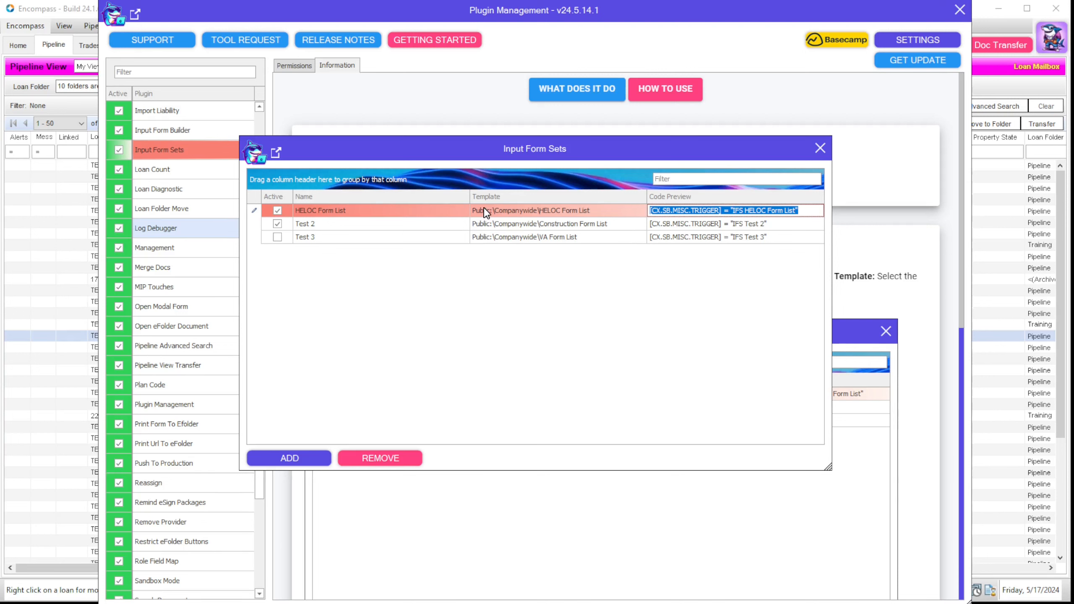
click(819, 148)
scroll(232, 549, down, 4)
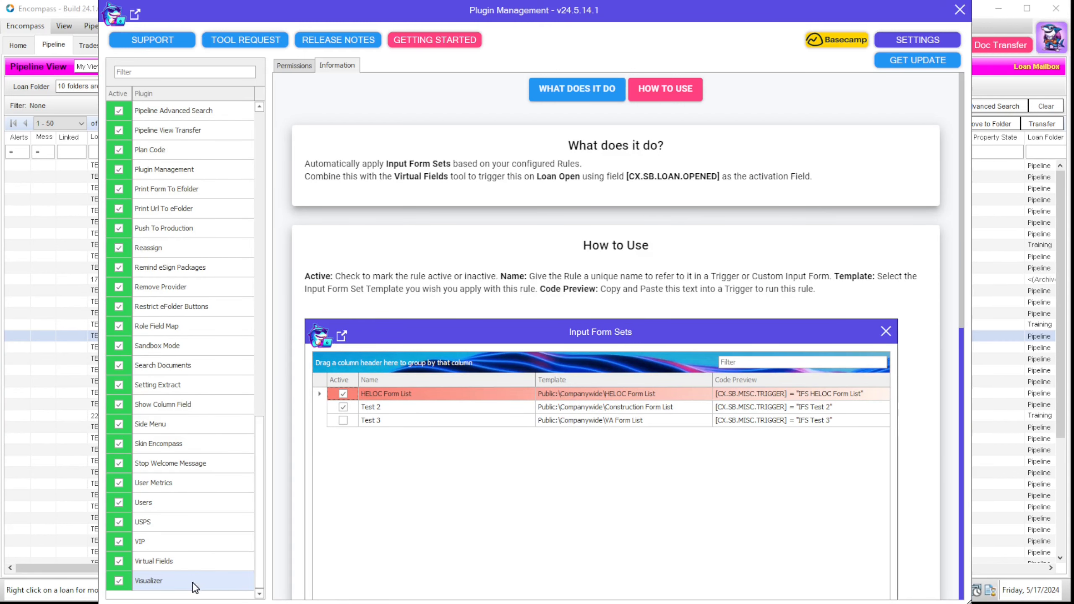
Step: Show the Virtual Fields description and highlight its CX.SB.LOAN.OPENED field name
click(186, 561)
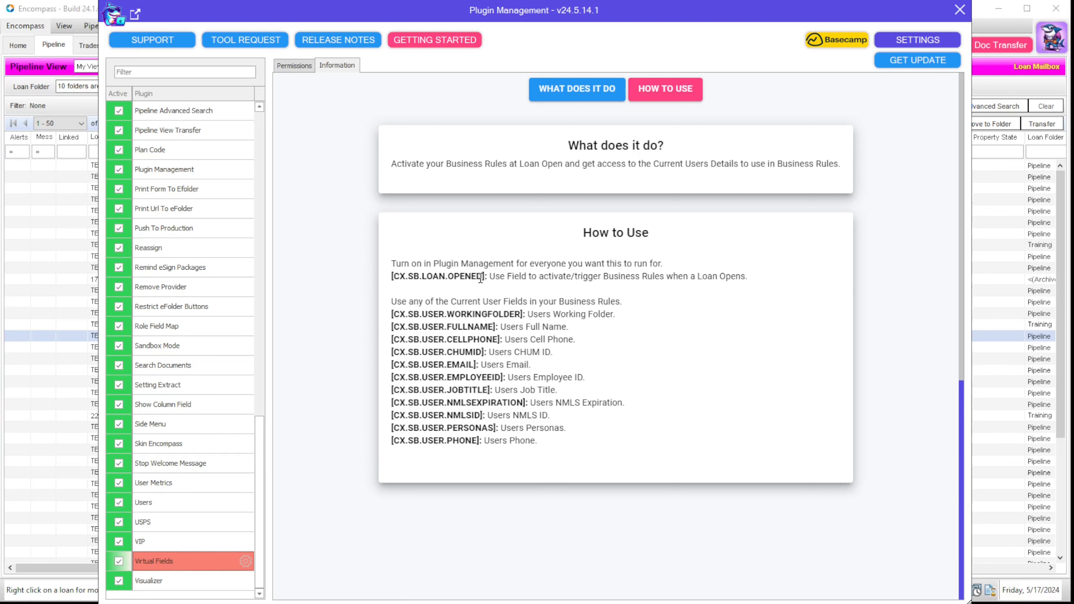
drag(482, 278, 394, 278)
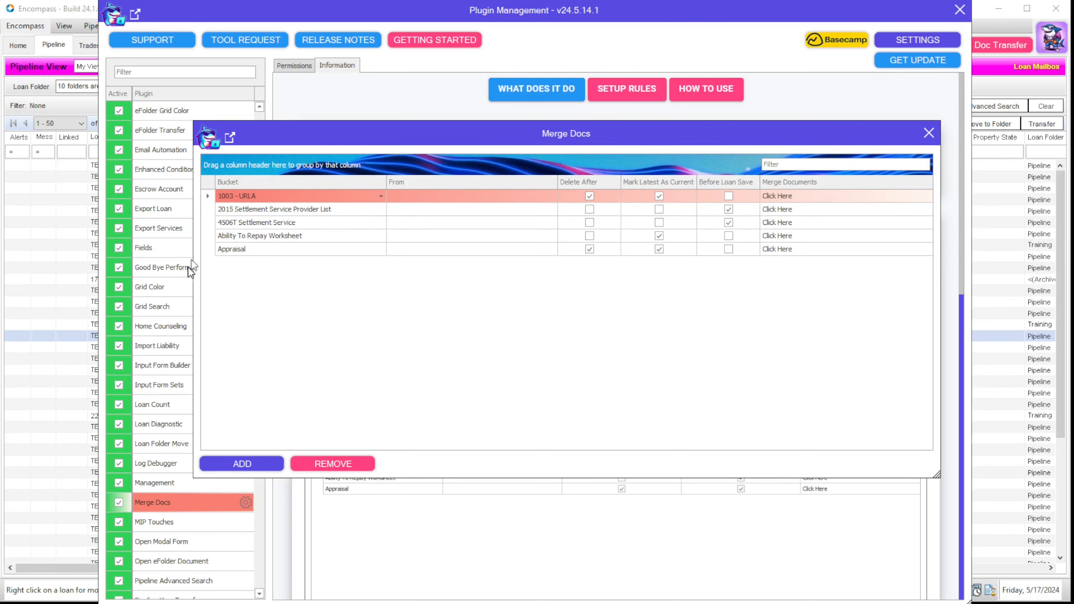
click(381, 196)
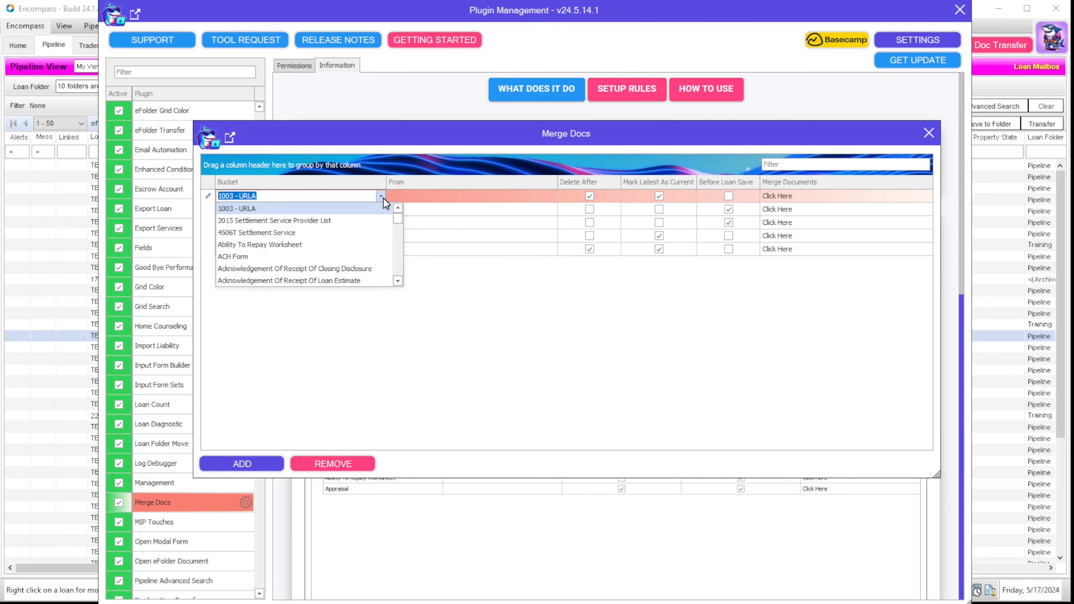
click(431, 196)
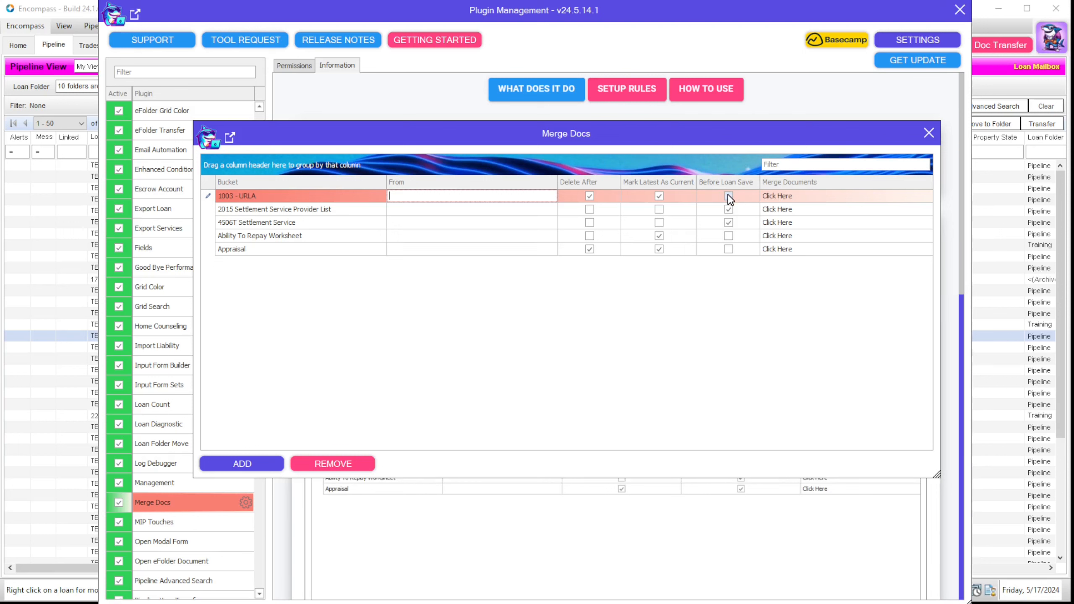
Step: Review the documents merged into 1003 - URLA, then close the Merge Docs rules
click(820, 202)
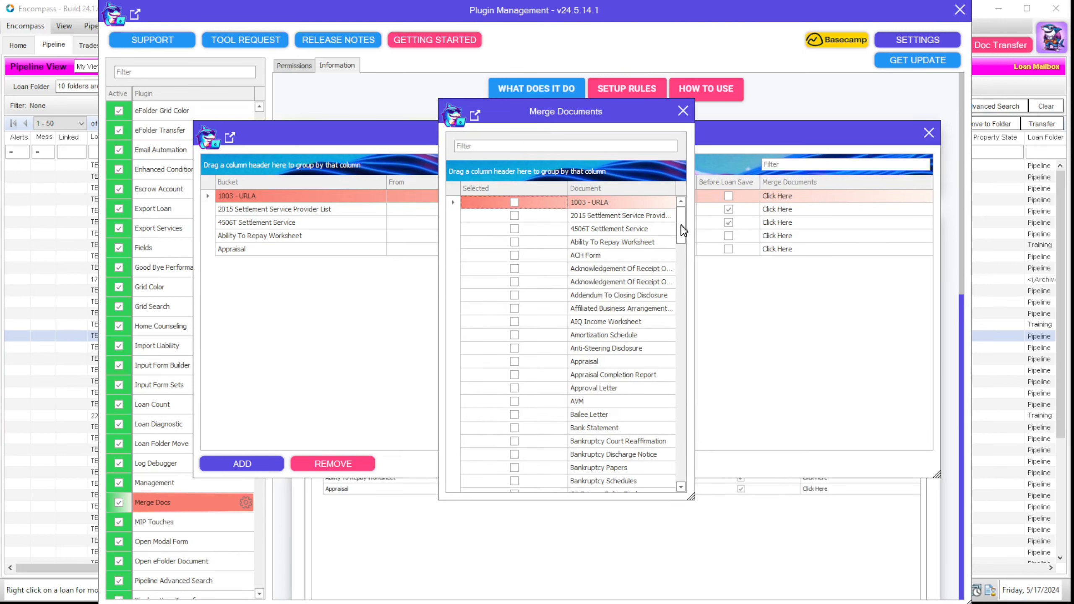
drag(681, 226, 686, 279)
drag(689, 396, 655, 215)
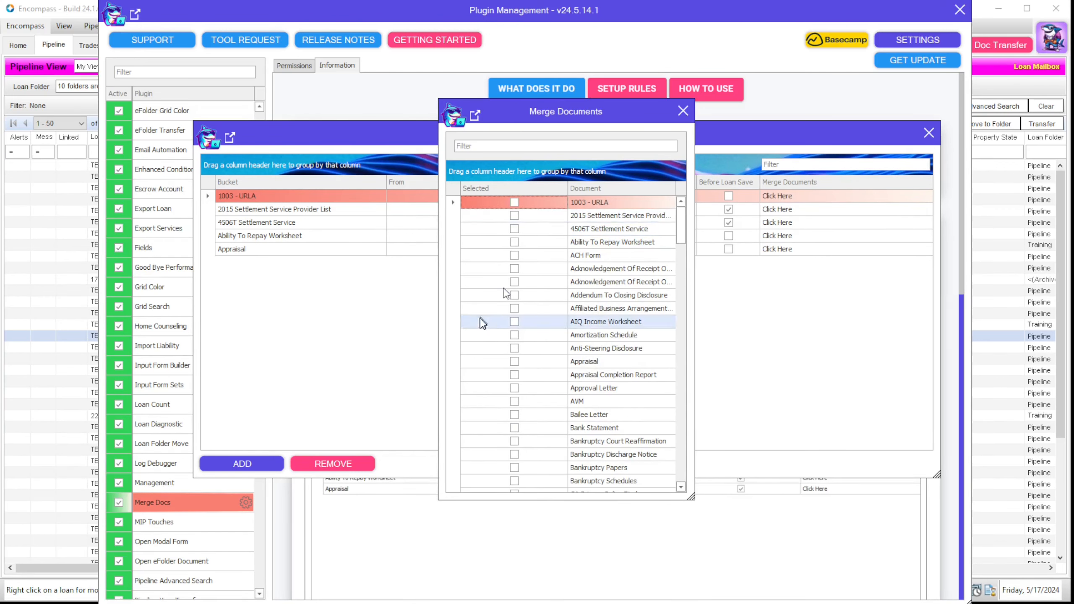
click(682, 111)
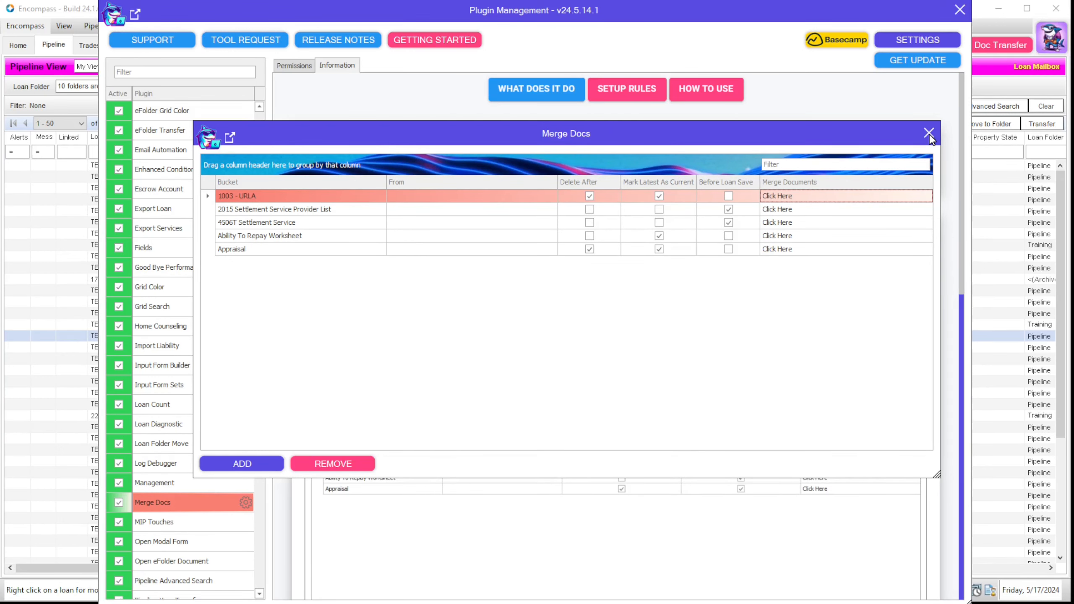
click(928, 134)
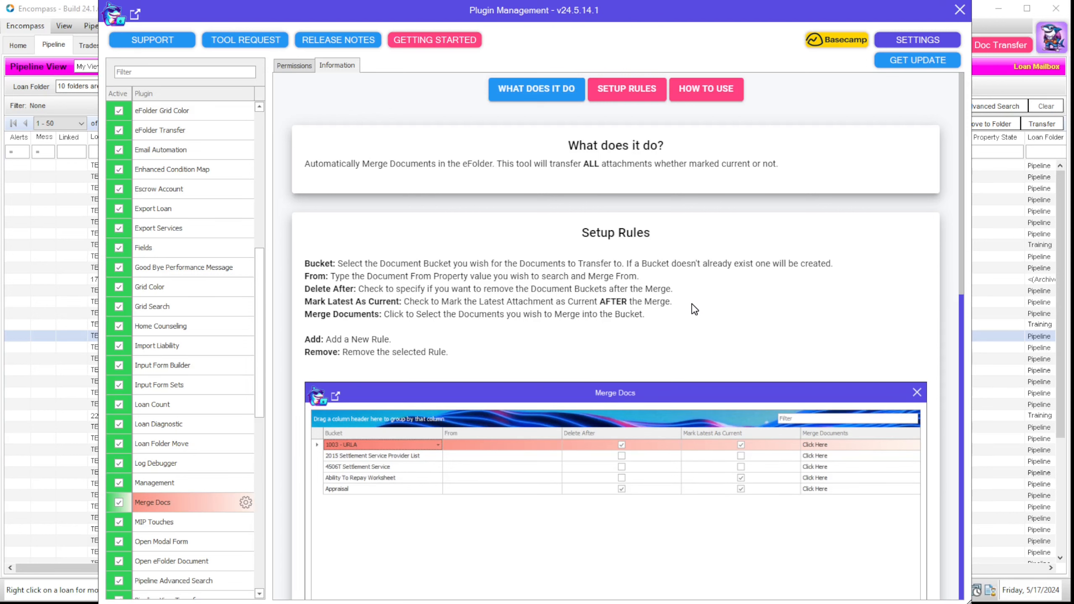
Step: Highlight the example CX.SB.MISC.TRIGGER field name under How to Use in Information
scroll(694, 309, down, 8)
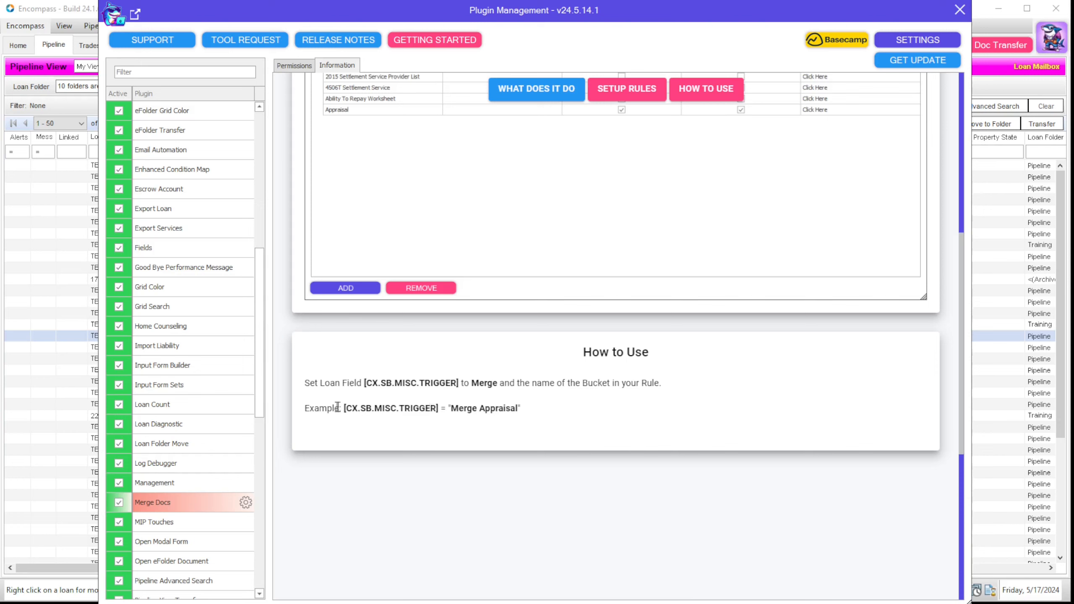
drag(345, 409, 483, 409)
click(452, 409)
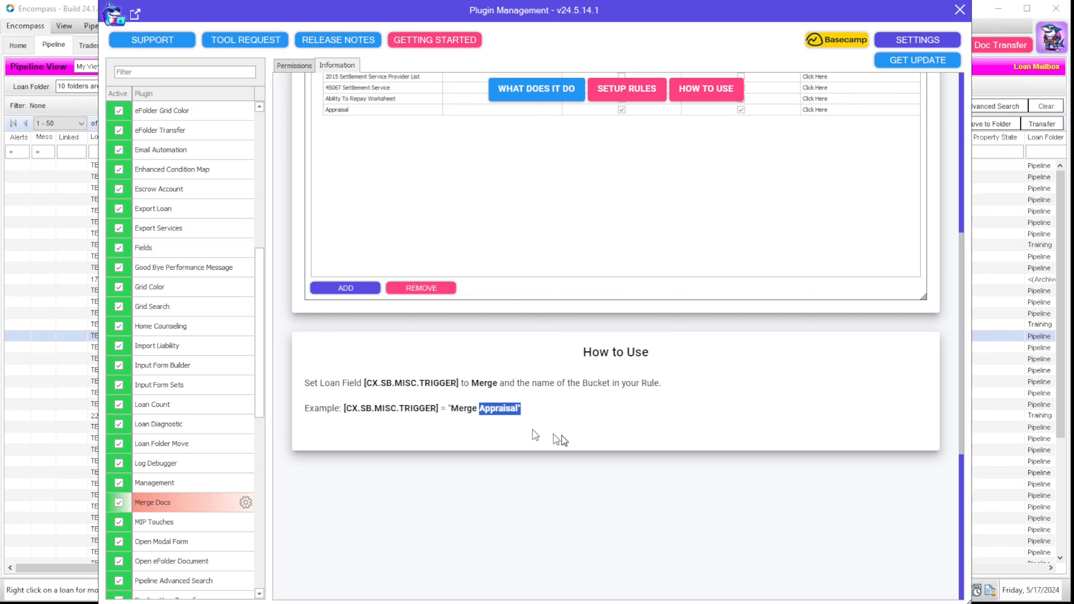
click(595, 382)
scroll(790, 558, up, 4)
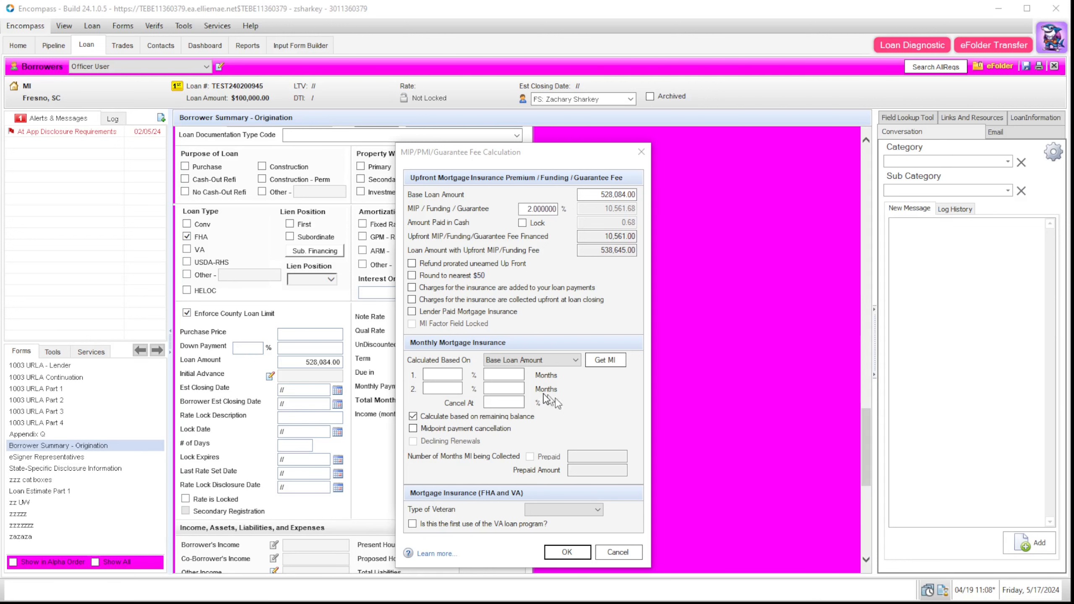
Step: Apply looked-up mortgage insurance of 1.75% upfront and 0.150% for 12 months
click(604, 360)
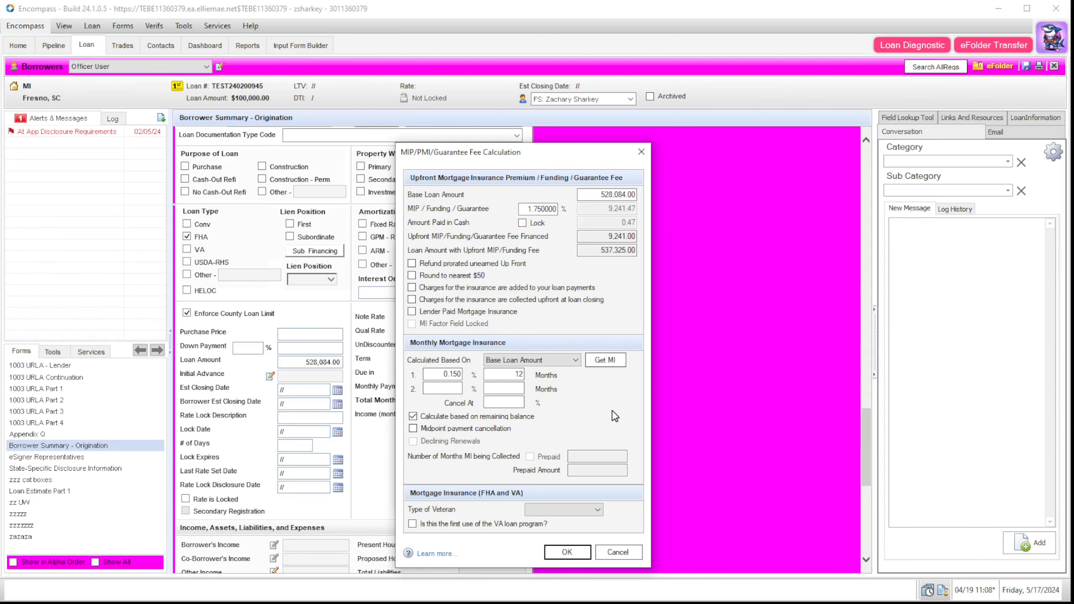
click(577, 555)
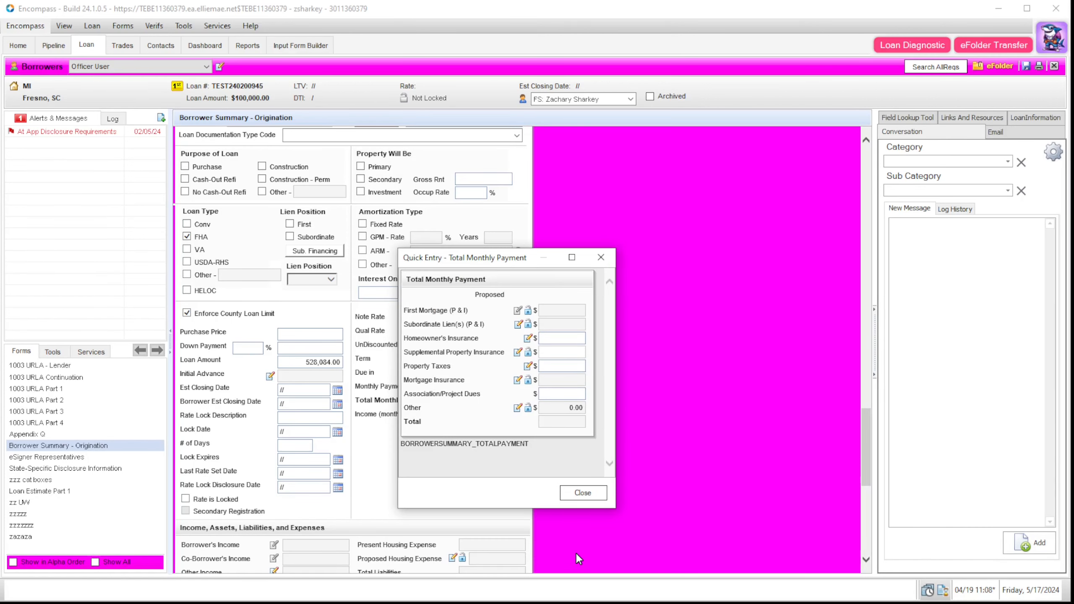
click(608, 260)
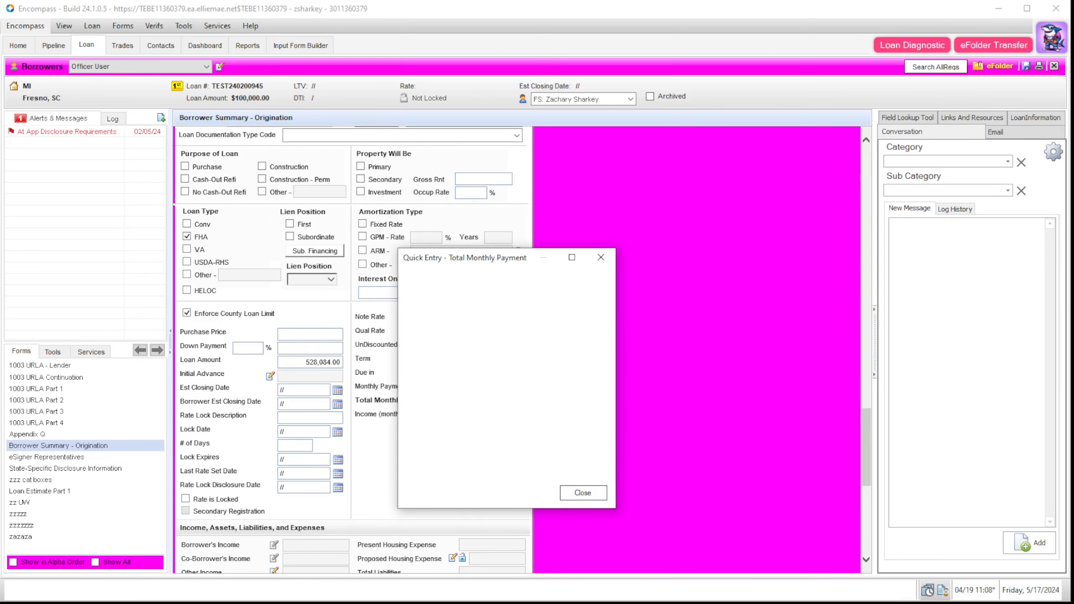
click(1051, 38)
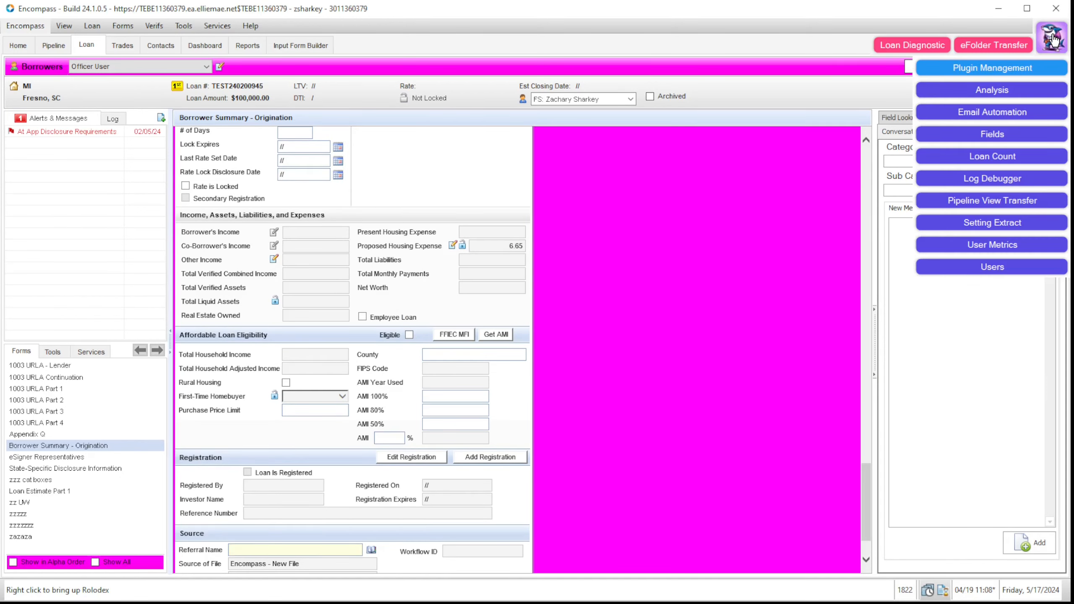
Step: Set CX.SB.OPENFORM to Loan Estimate Part 1 so that form pops up
click(1035, 67)
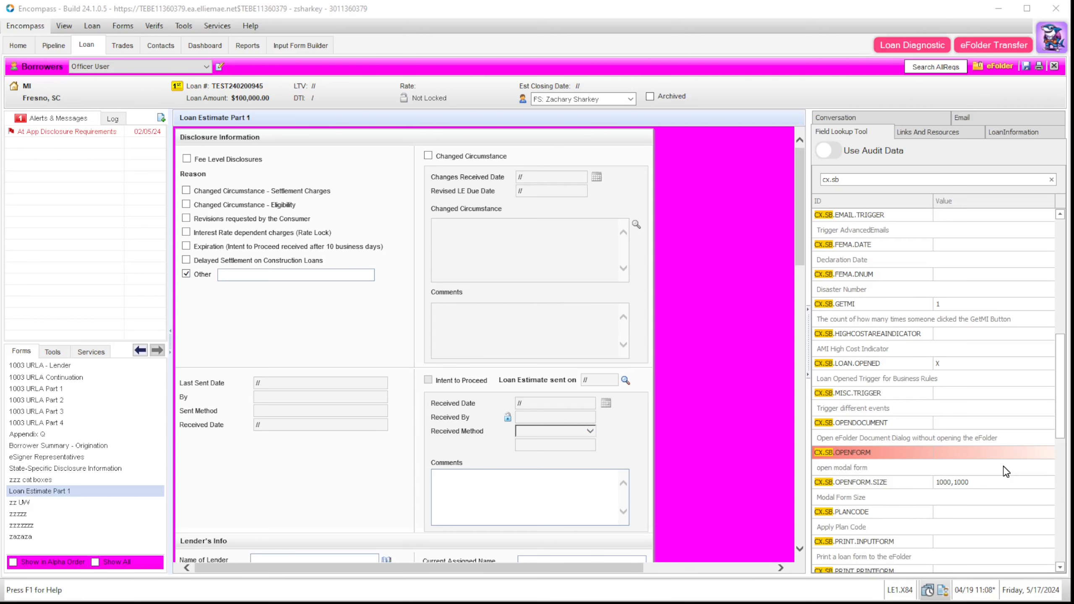
click(960, 452)
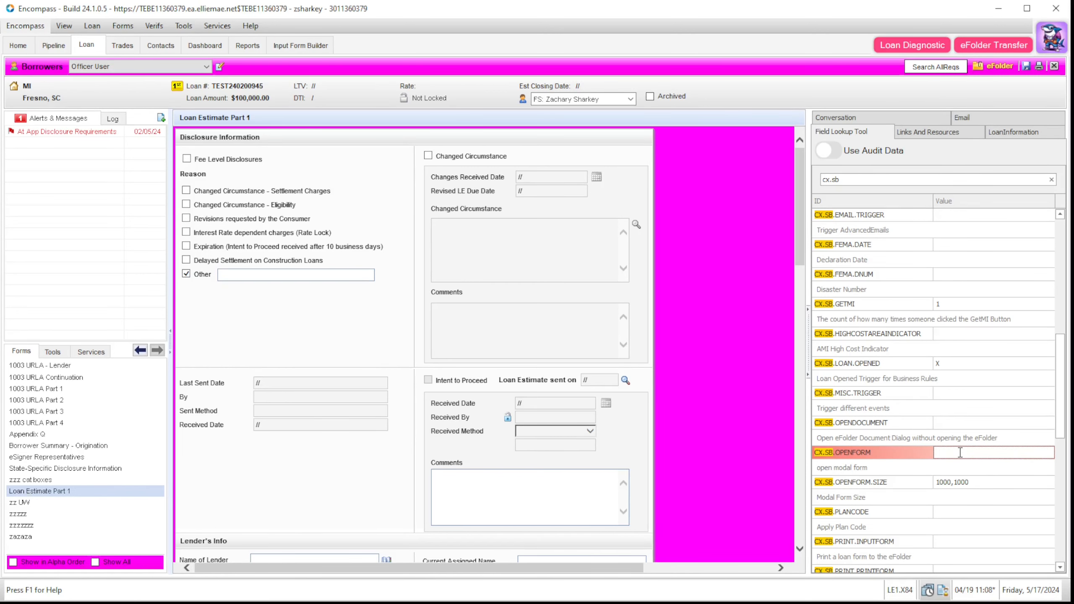
text(Loan Estimate Part 1)
key(Return)
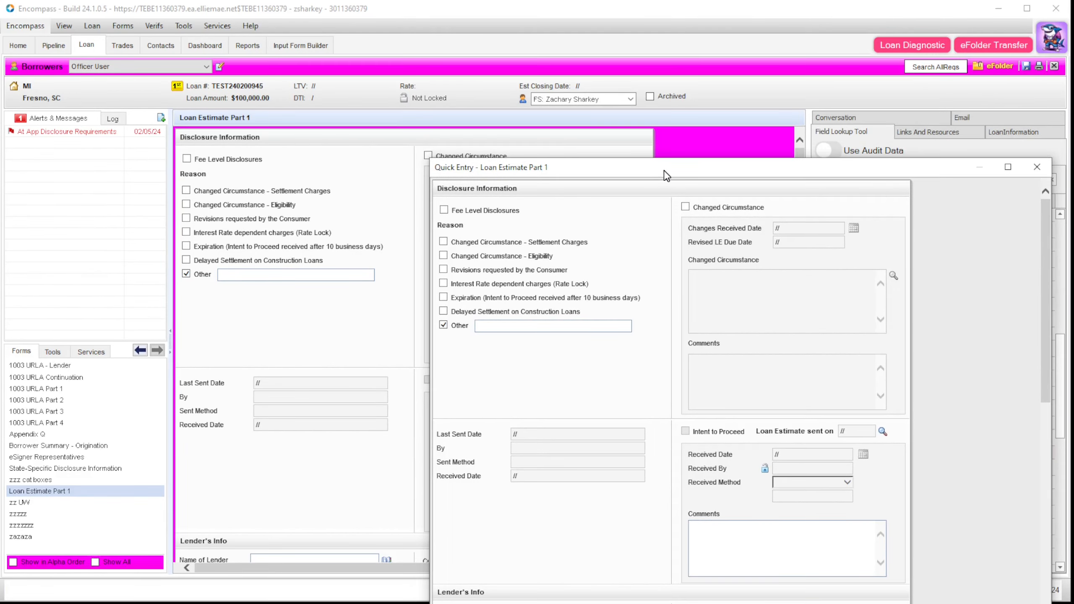
Step: Reposition and close the Loan Estimate Part 1 Quick Entry window, then select CX.SB.OPENDOCUMENT
drag(664, 170, 797, 110)
key(Escape)
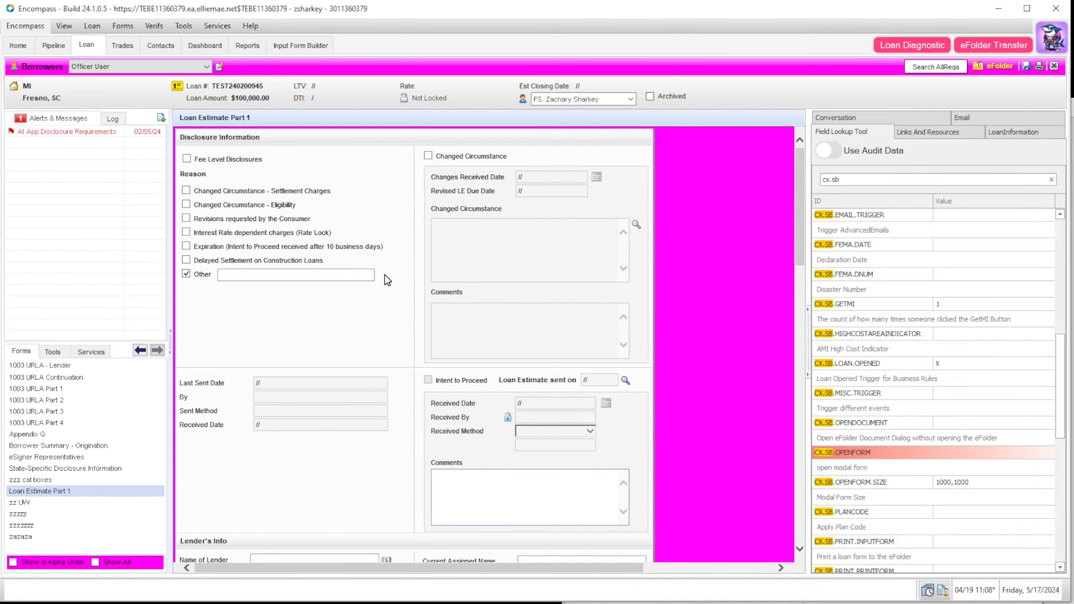
click(1072, 127)
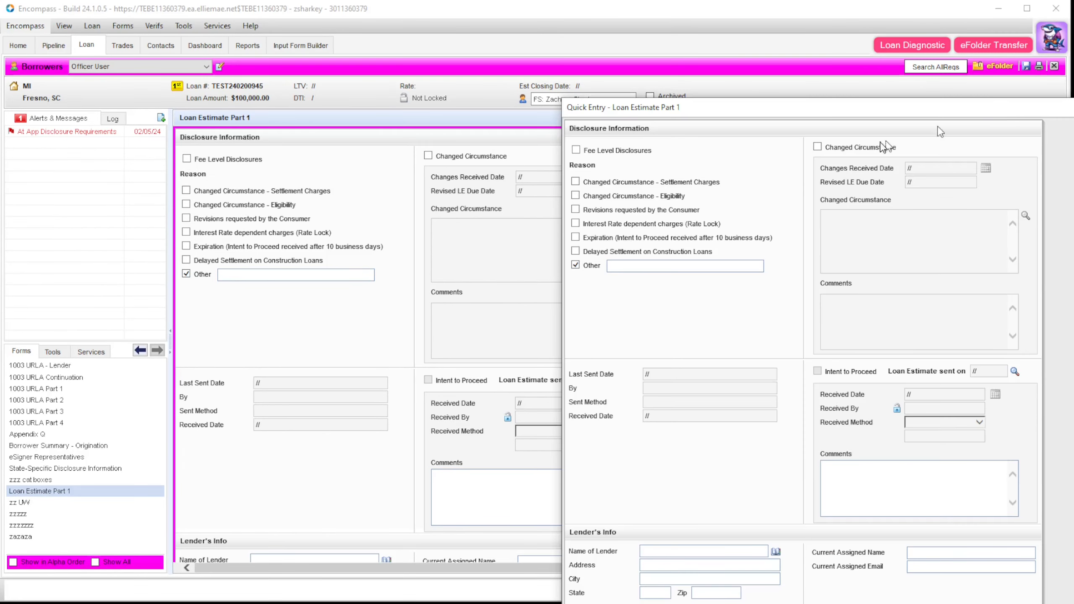
click(420, 323)
click(1072, 130)
key(Escape)
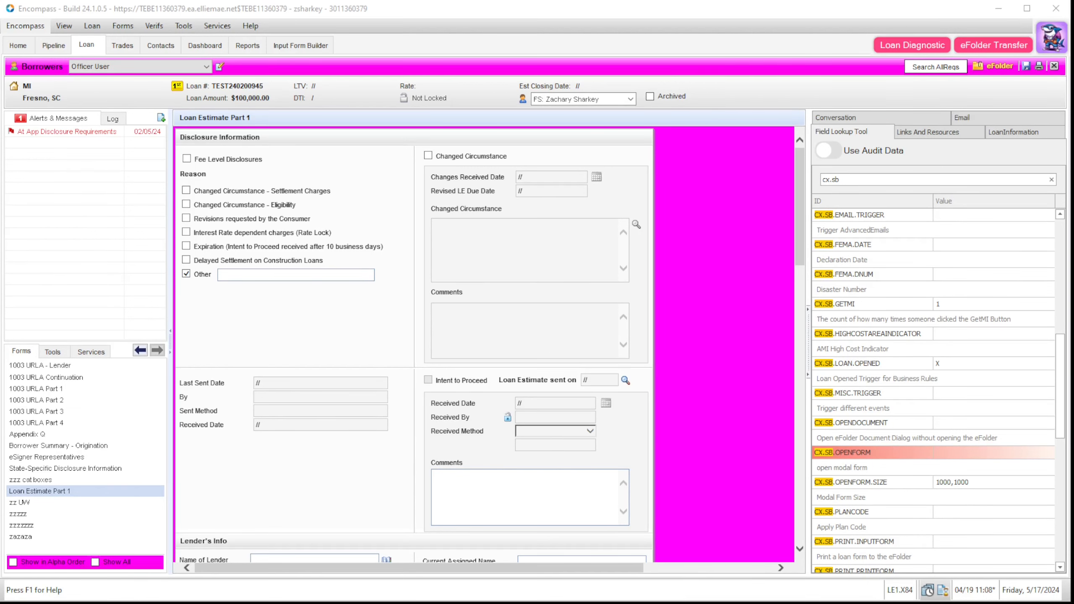
click(1010, 422)
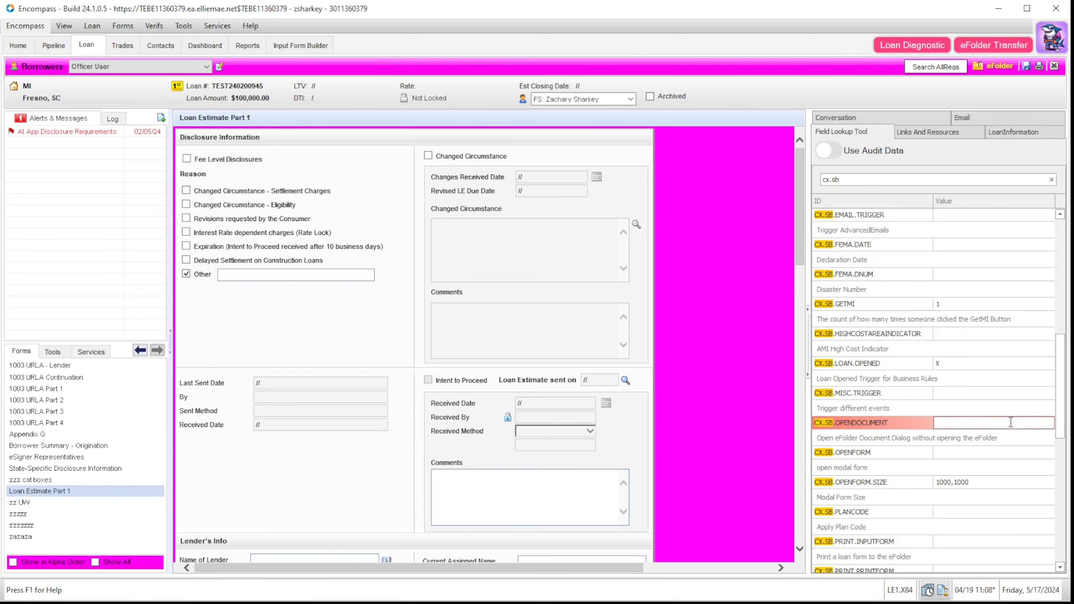
Step: Set CX.SB.OPENDOCUMENT to AVM to pop open the AVM document, then close it
text(AVM)
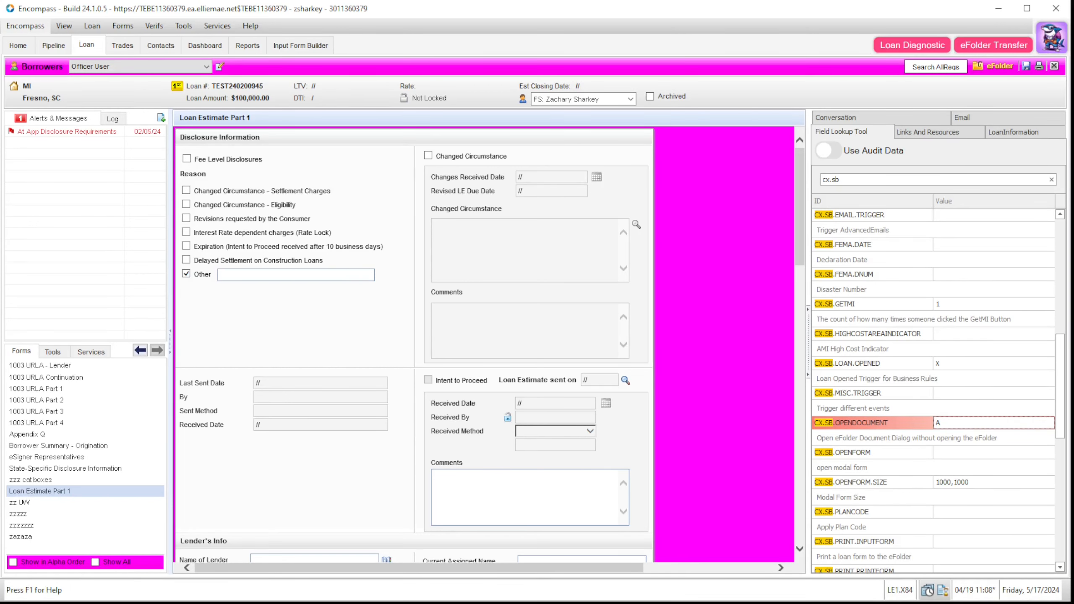
click(1037, 440)
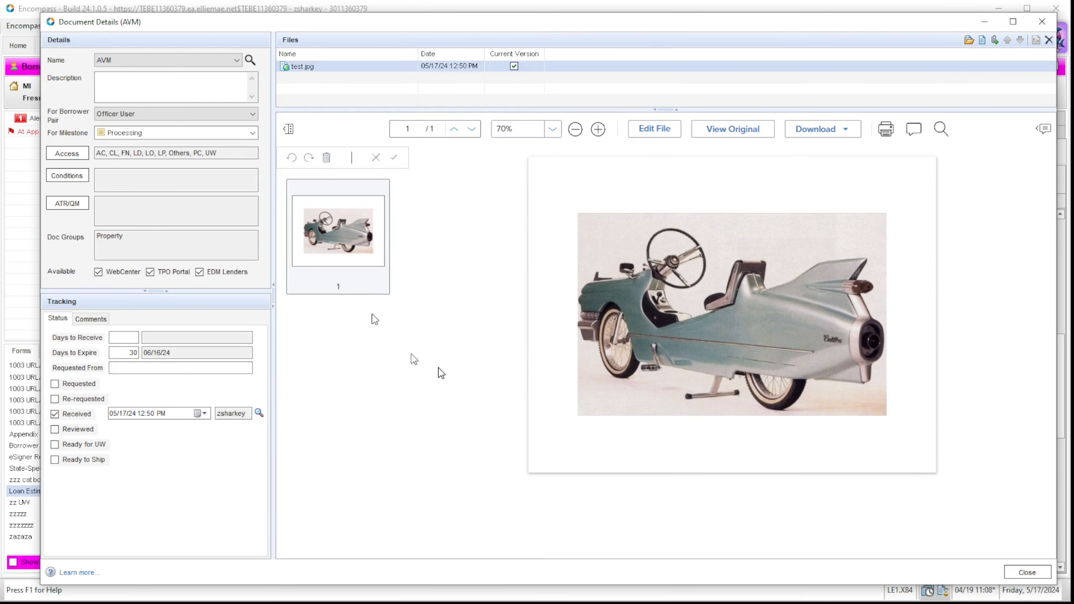
click(1032, 25)
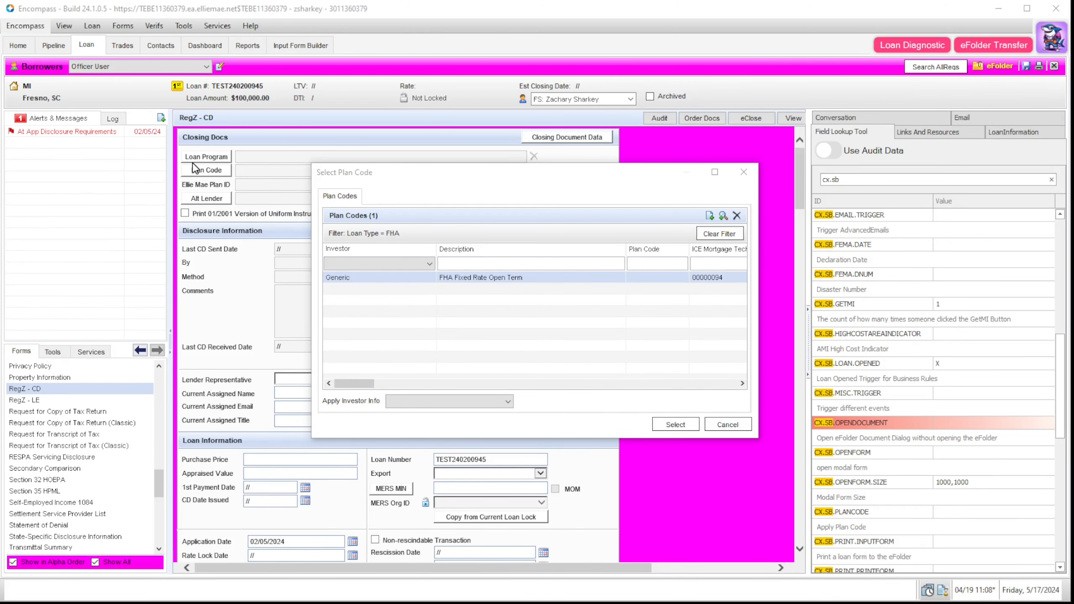
Step: Choose the Generic FHA Fixed Rate Open Term plan code, skipping import at the conflict
click(524, 278)
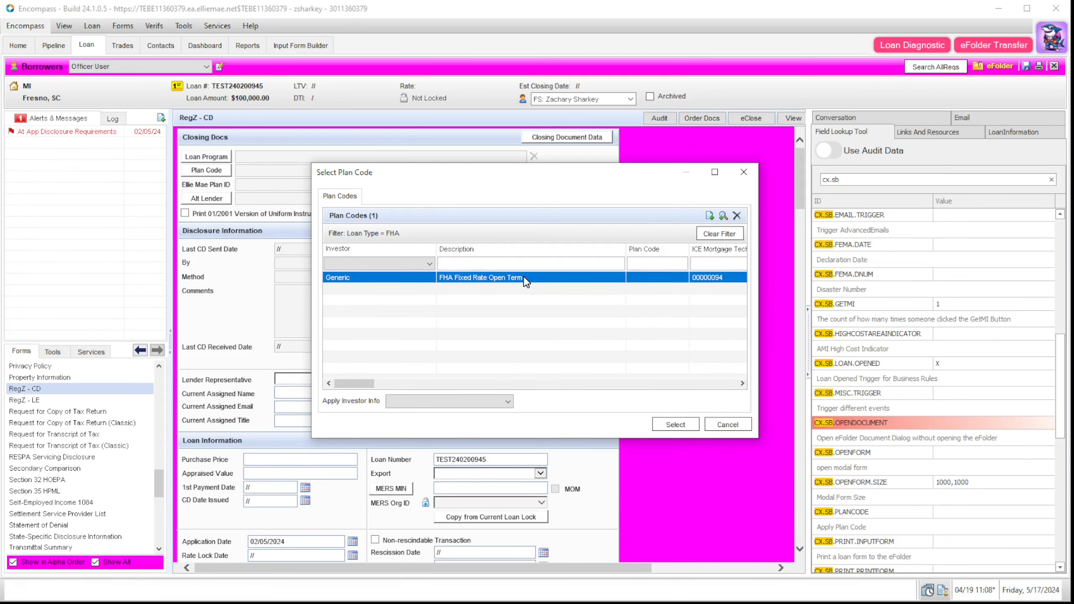
click(660, 425)
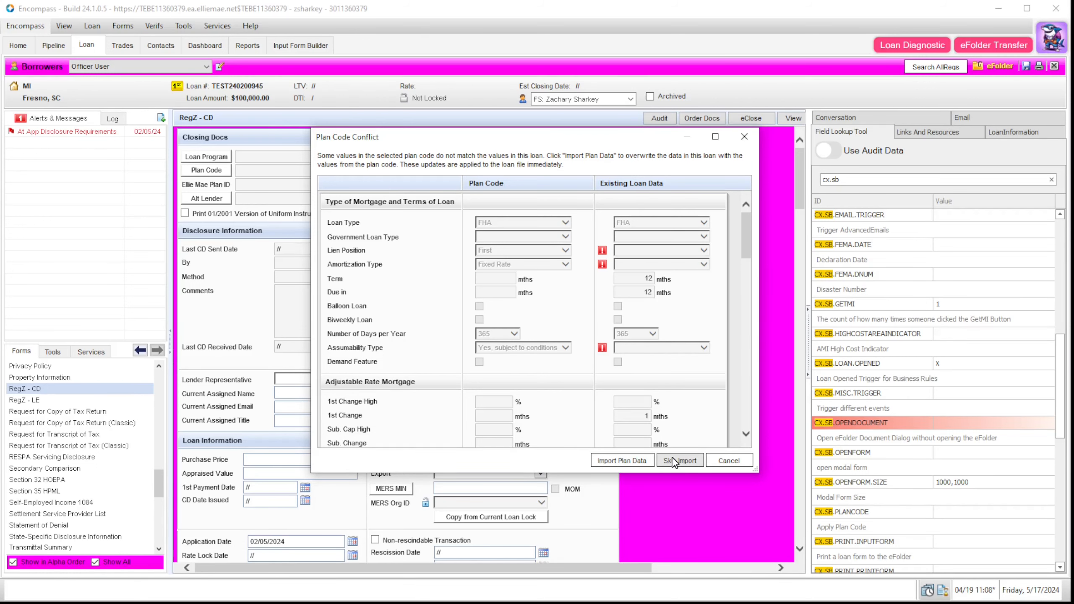
click(742, 134)
click(1052, 37)
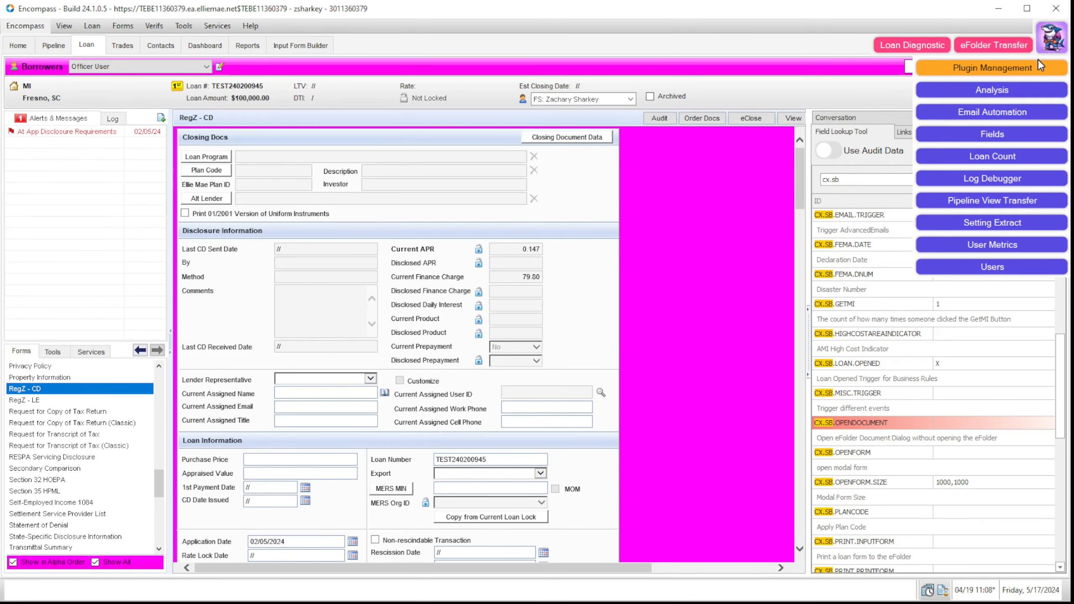
click(1038, 59)
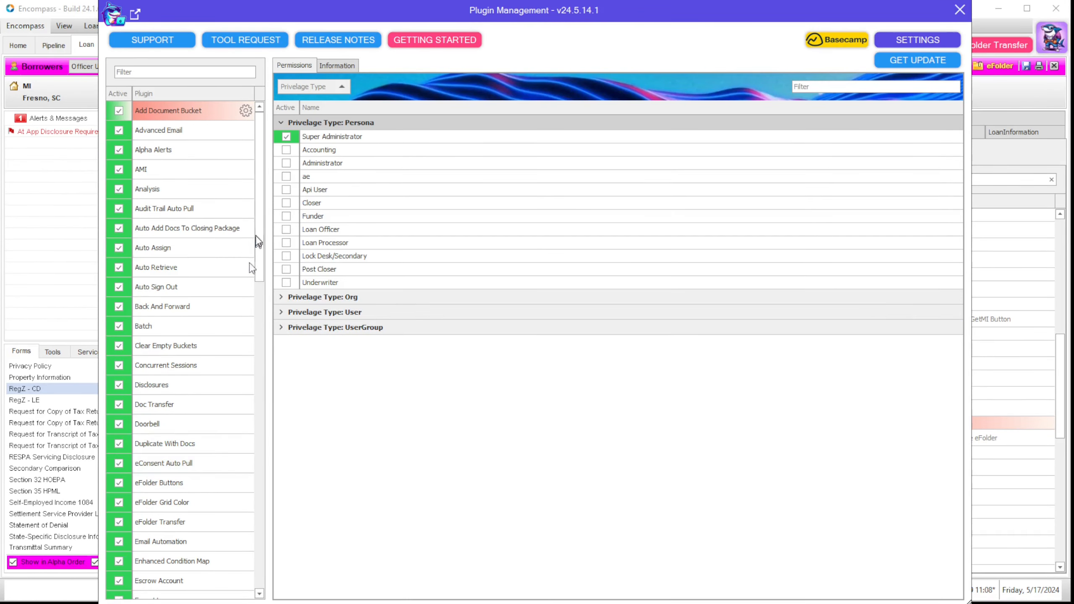
Step: Scroll the plugin list and open the Plan Code plugin's configuration
drag(259, 207, 270, 412)
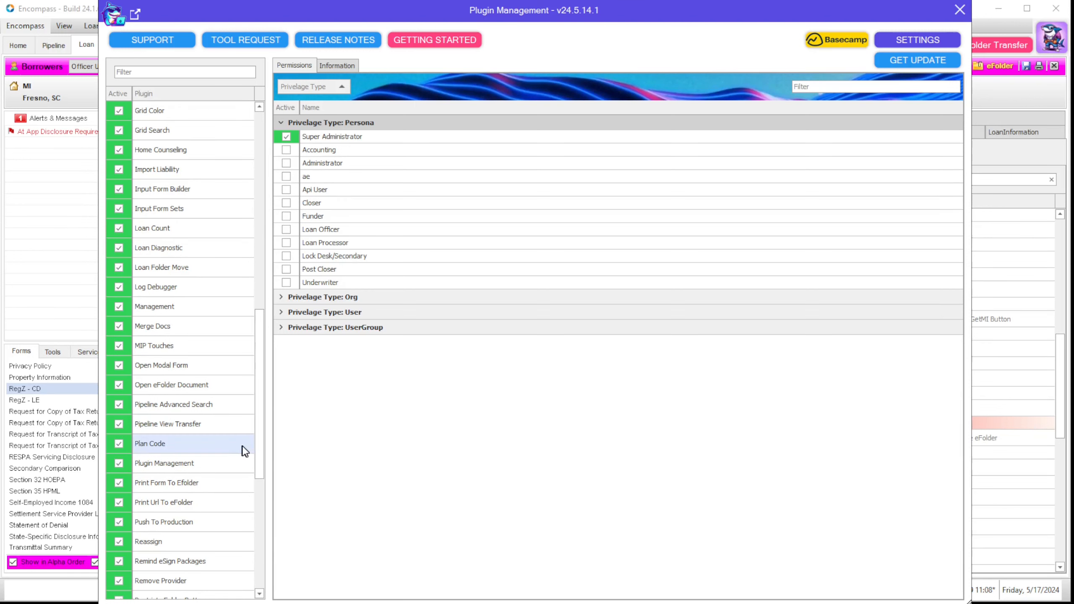
double_click(242, 445)
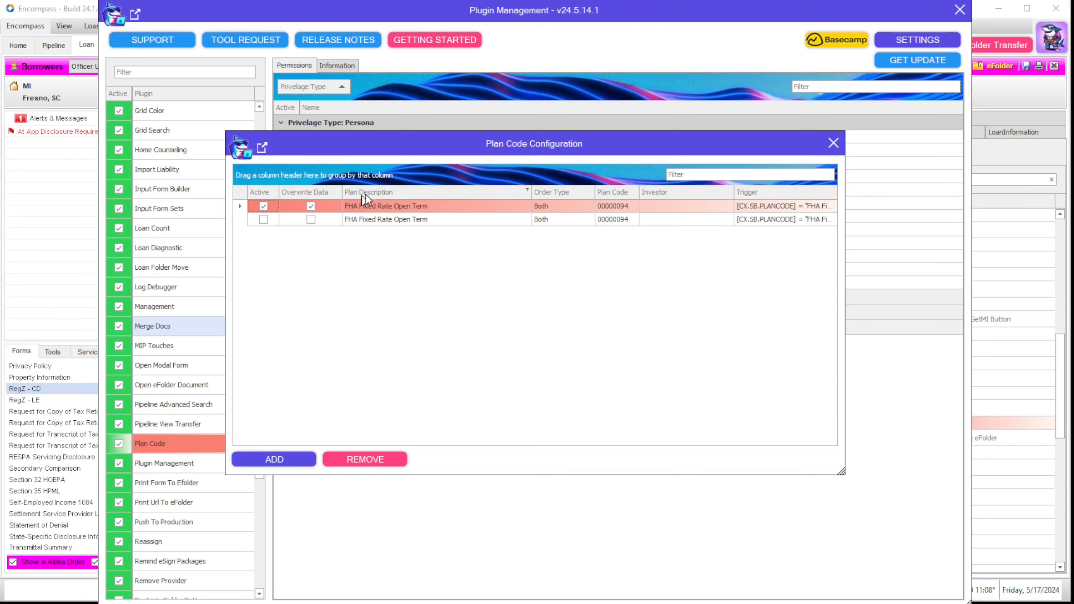
Step: Edit the first plan code rule: All Fixed Rate Conventional 1st Lien Loans, code 00000001, select its trigger
click(382, 207)
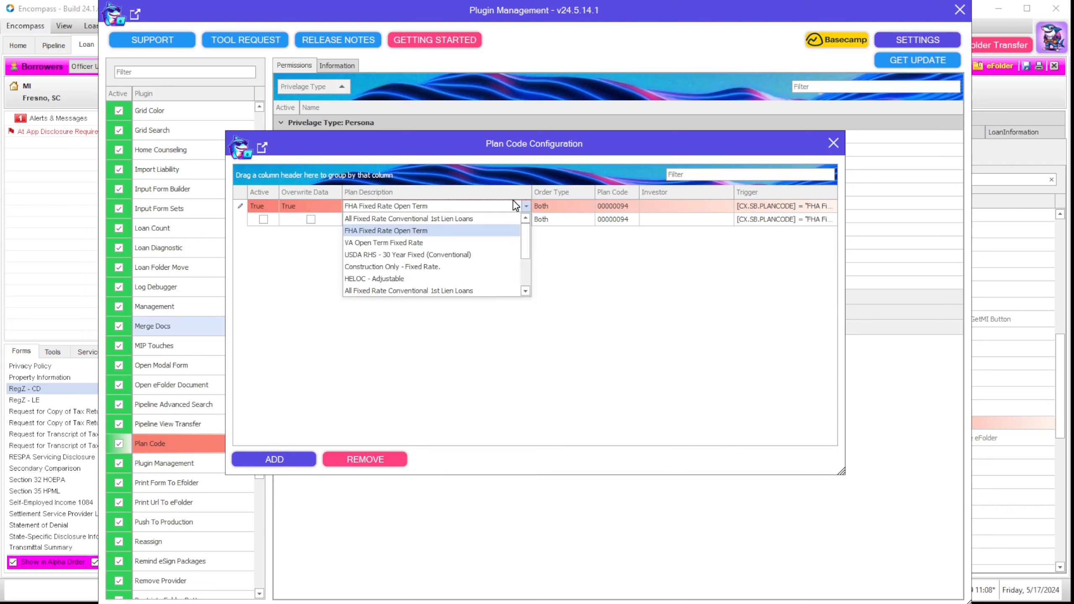
mouse_move(524, 239)
mouse_down()
mouse_move(526, 278)
mouse_move(516, 230)
mouse_up()
click(480, 220)
click(573, 207)
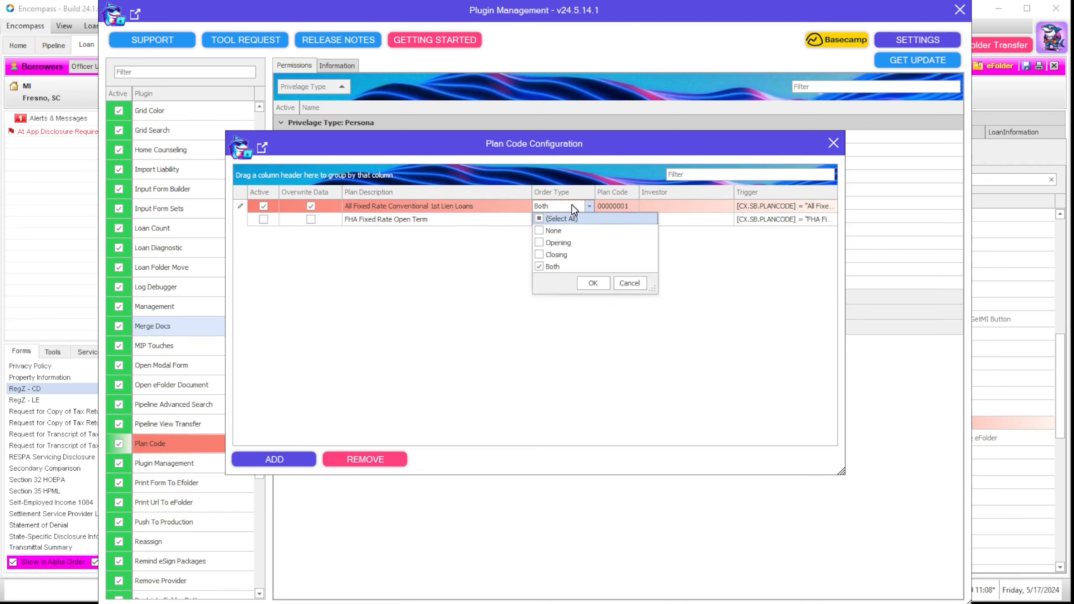
click(611, 206)
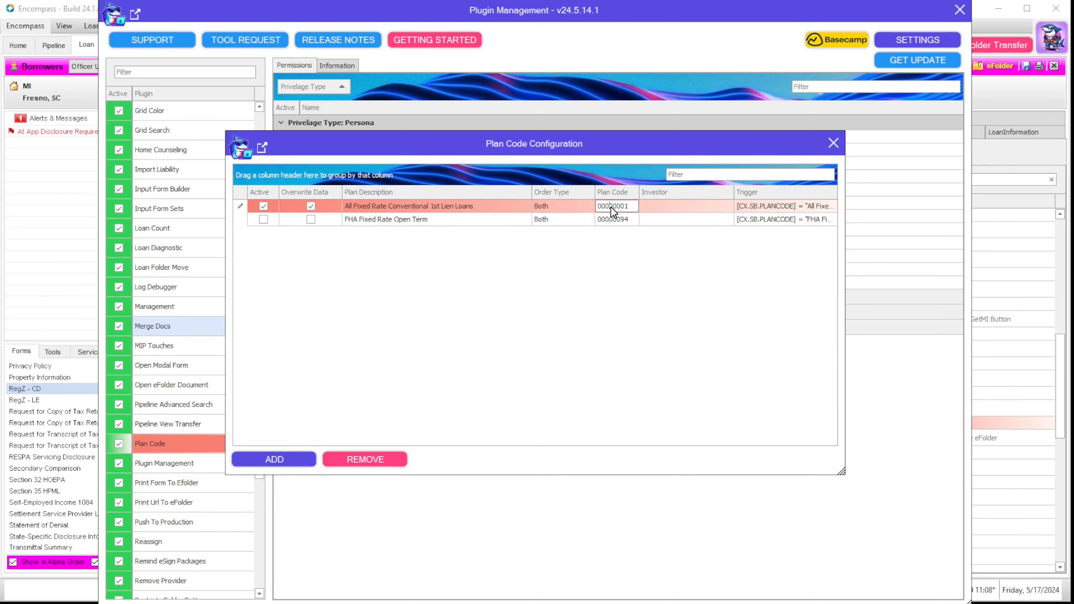
click(661, 206)
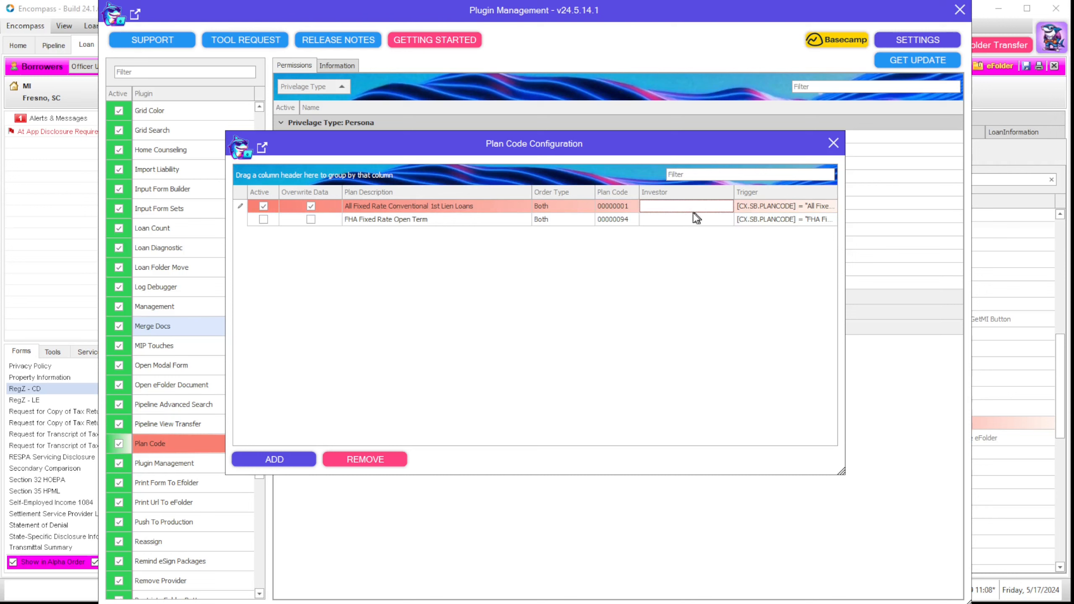
click(772, 207)
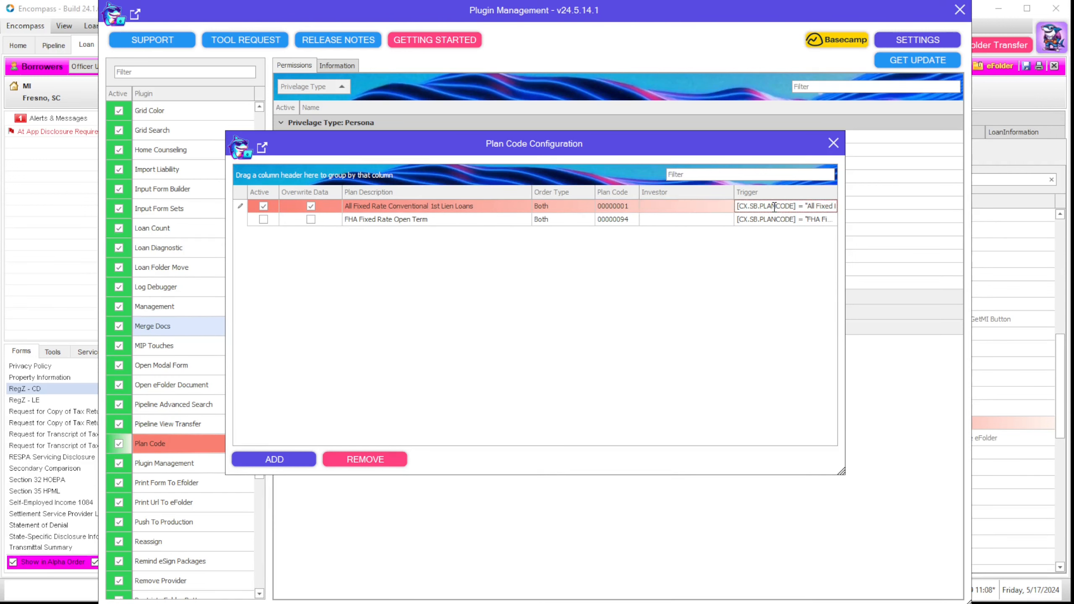
key(ctrl+a)
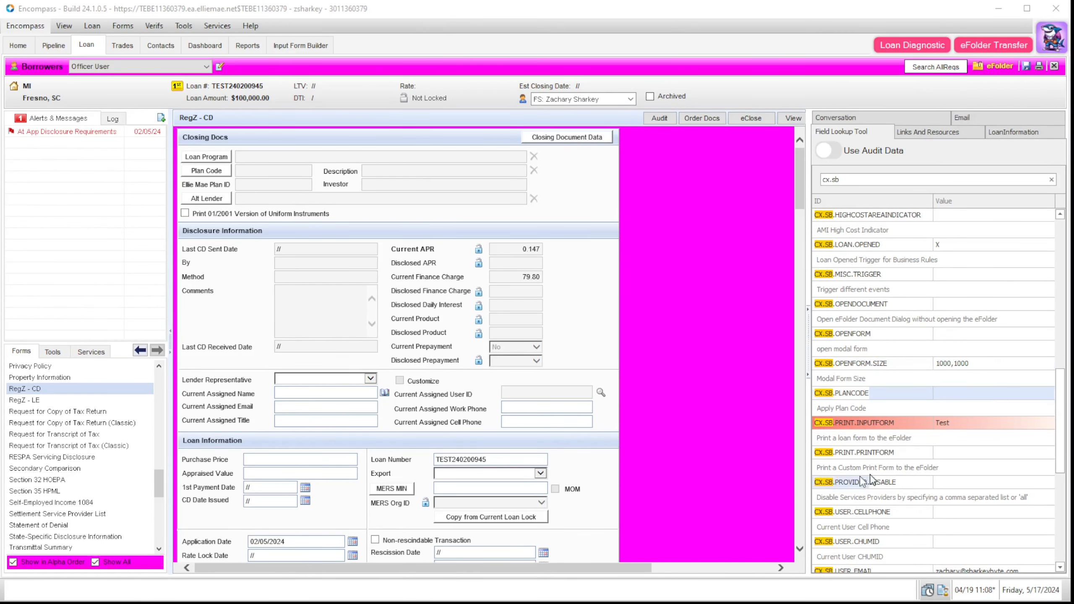
Step: Set CX.SB.PRINT.INPUTFORM to RegZ - CD
click(973, 425)
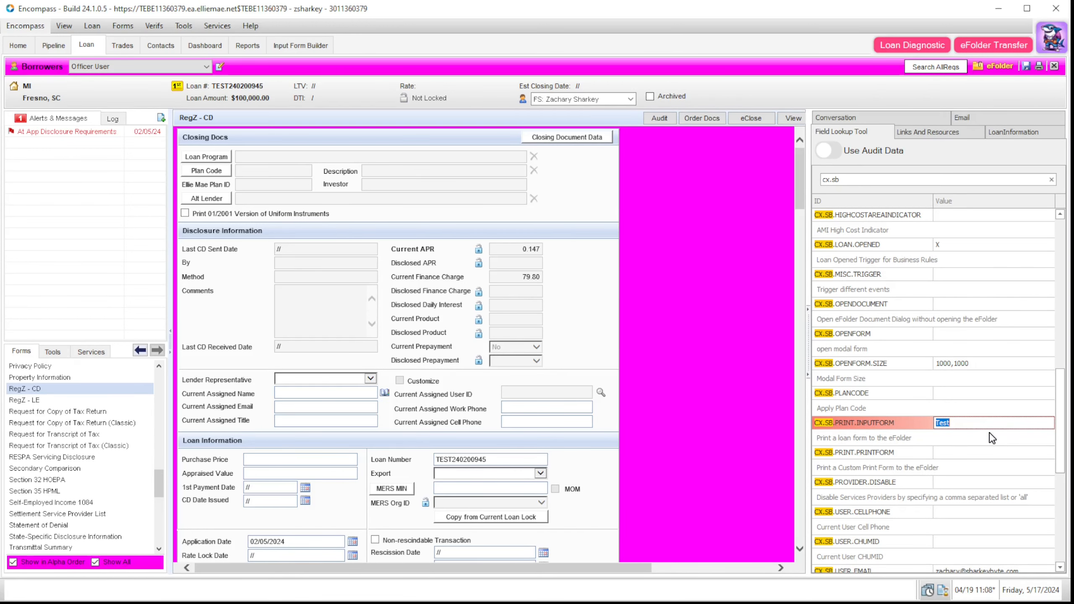
text(T)
key(BackSpace)
text(RegZ - CD)
click(996, 443)
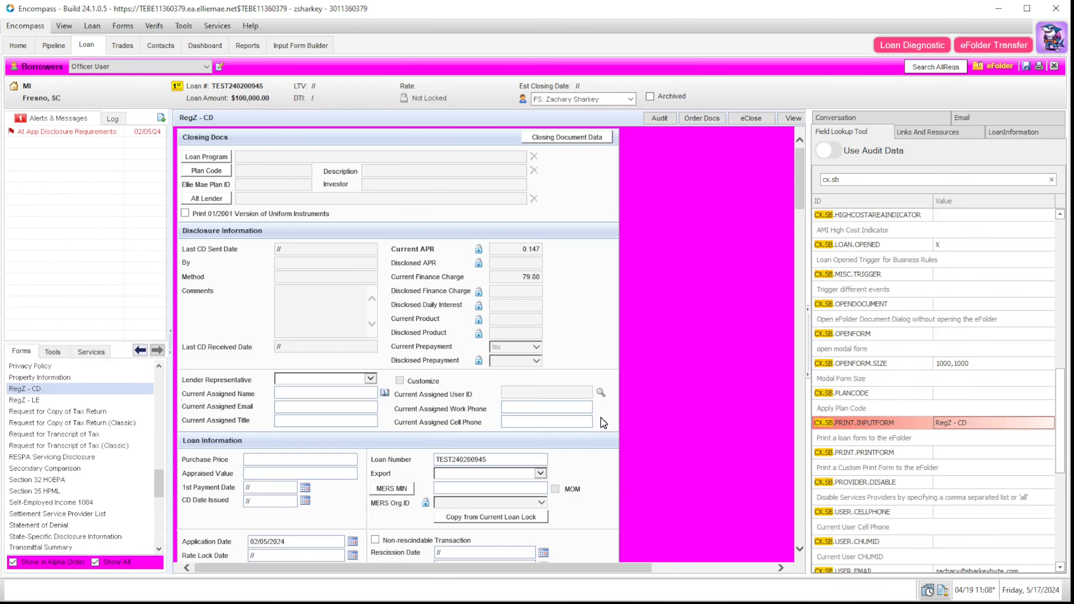
Step: Inspect the RegZ - CD screenshot in the eFolder, zooming its preview in and out
click(996, 67)
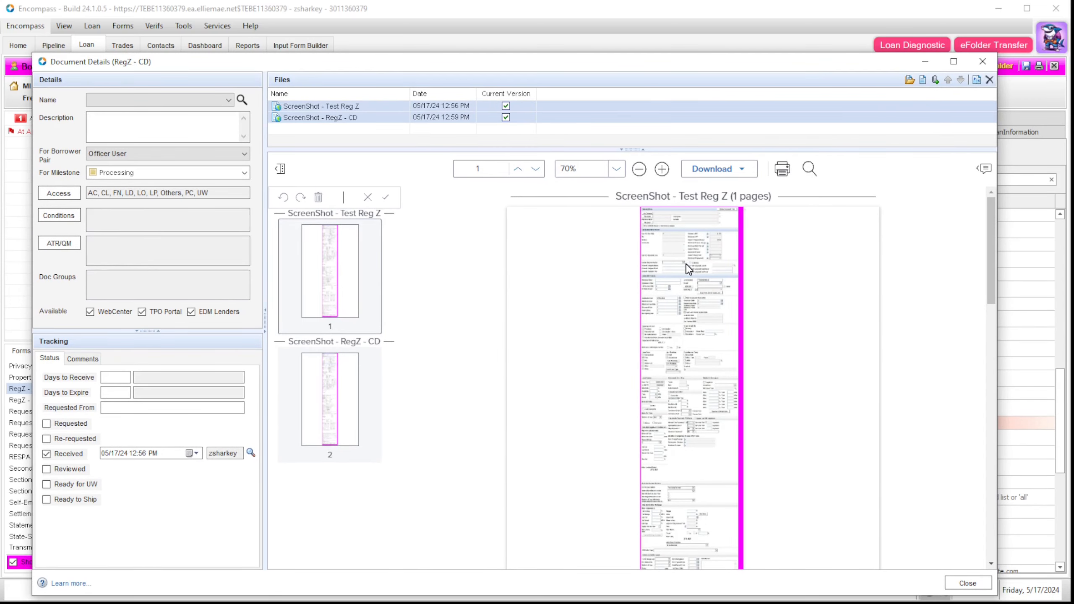
click(661, 170)
click(662, 170)
click(663, 169)
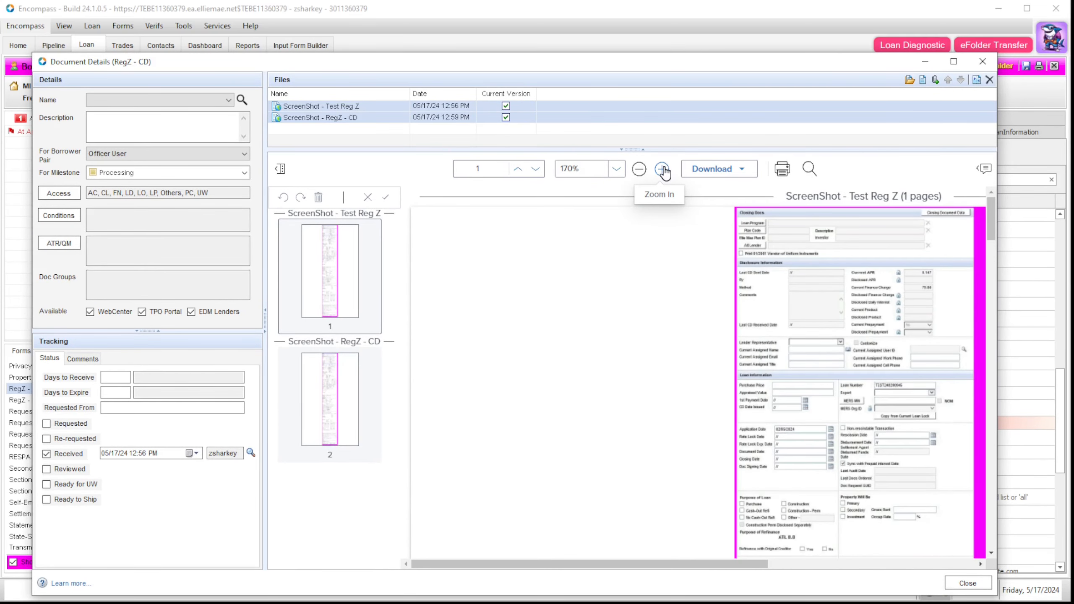
click(638, 168)
click(638, 168)
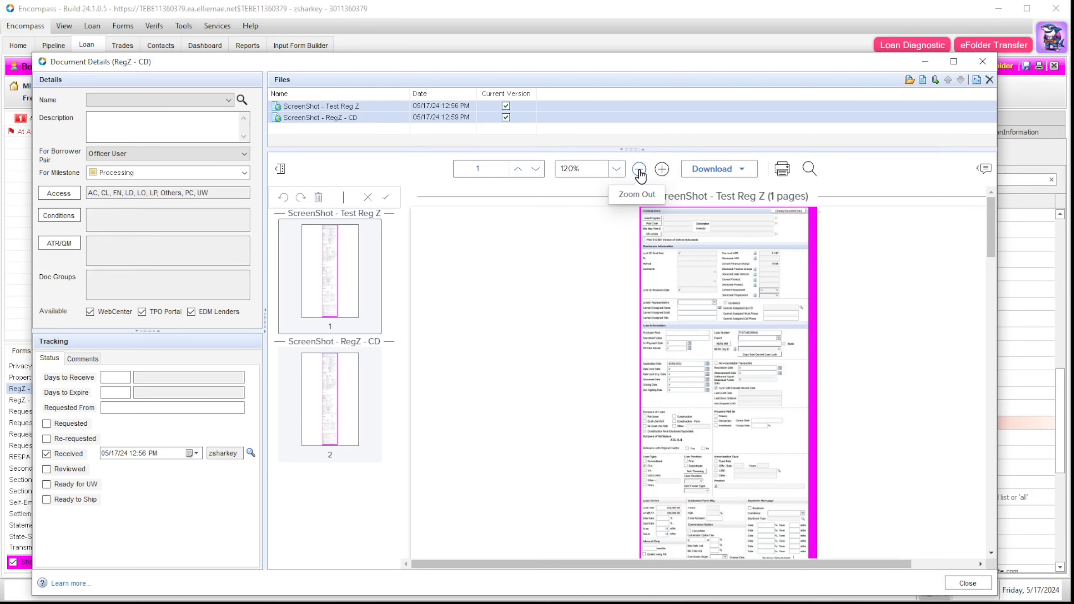
click(639, 168)
scroll(768, 393, down, 15)
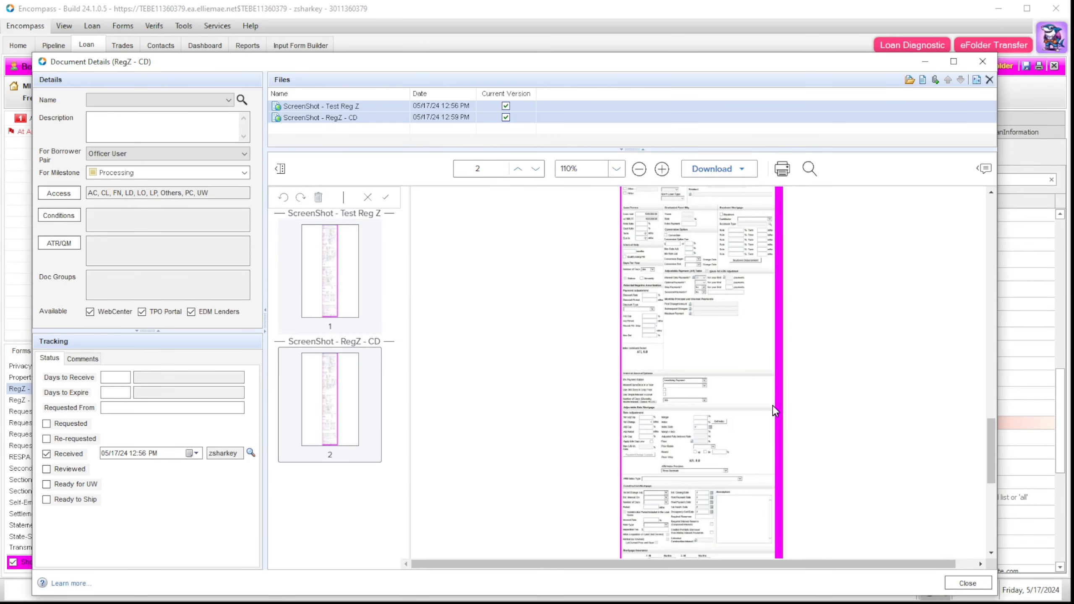
click(983, 62)
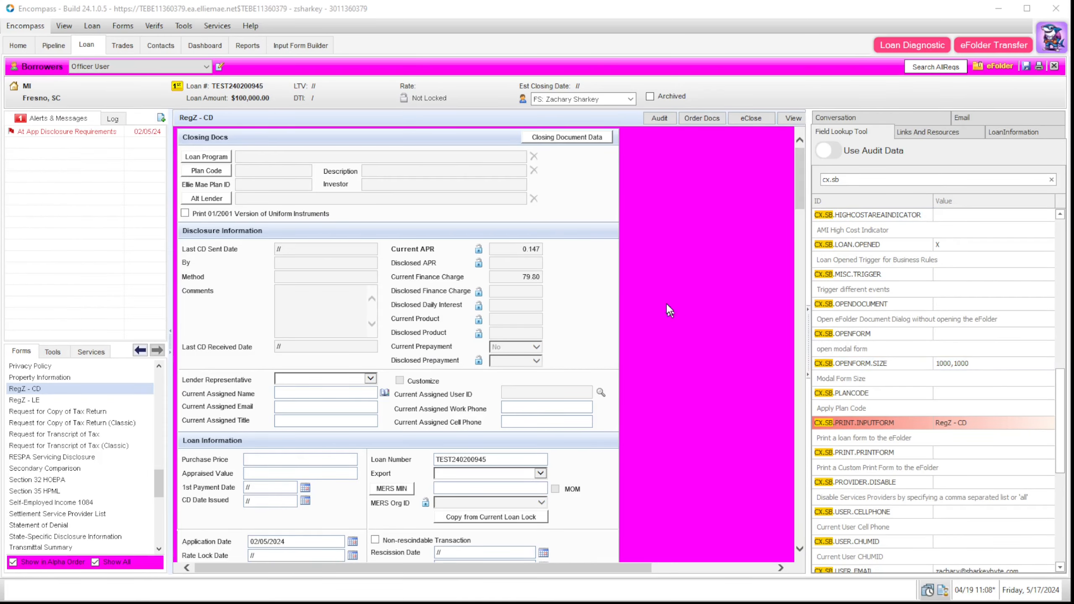
Step: Select the CX.SB.PRINT.PRINTFORM field and bring up the printable forms list
click(1026, 423)
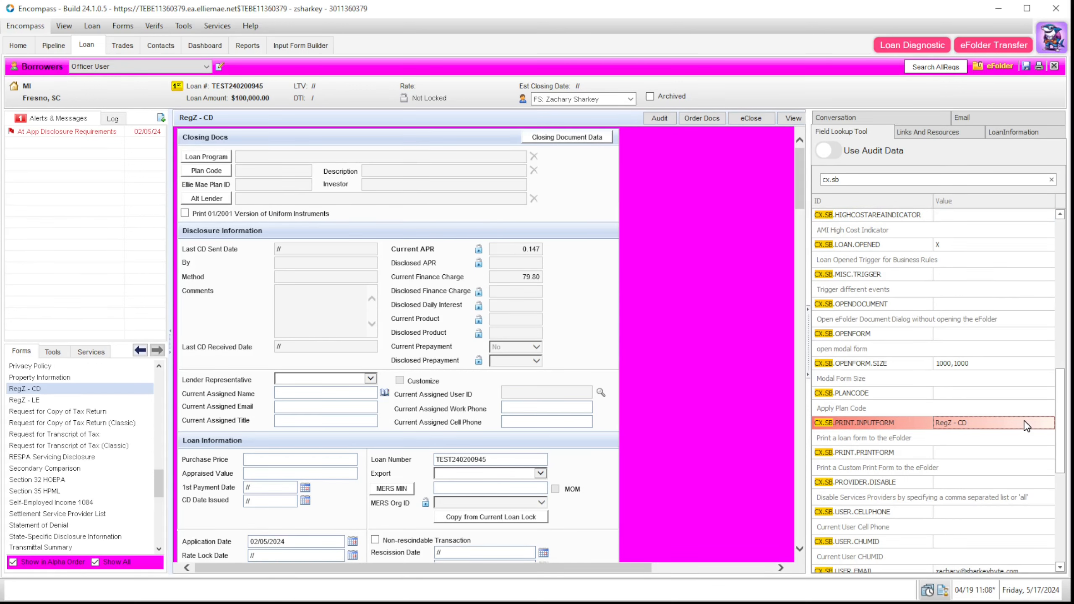
click(982, 455)
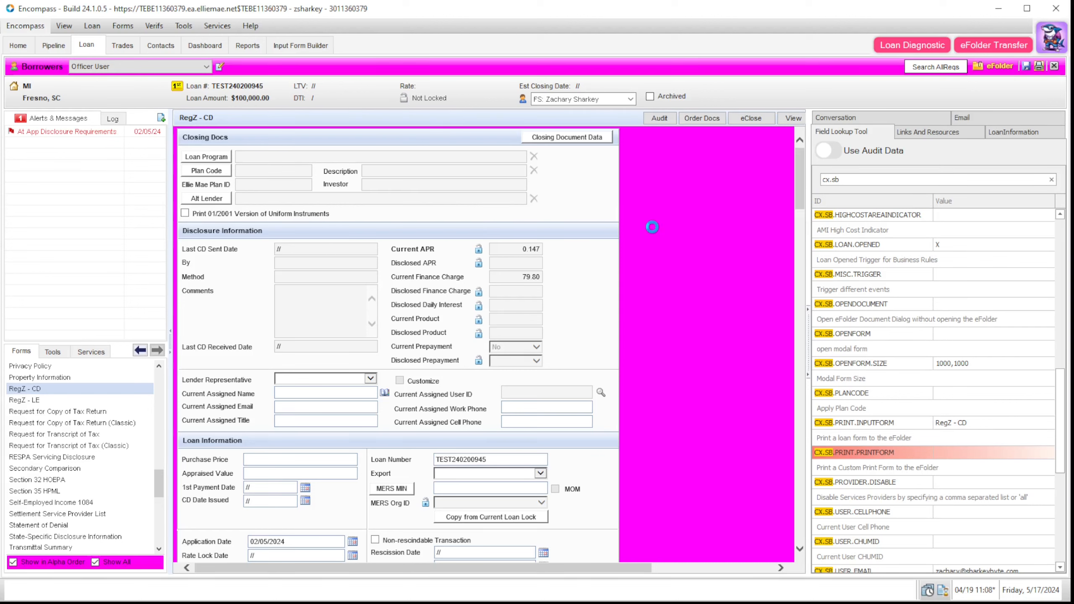
click(1039, 67)
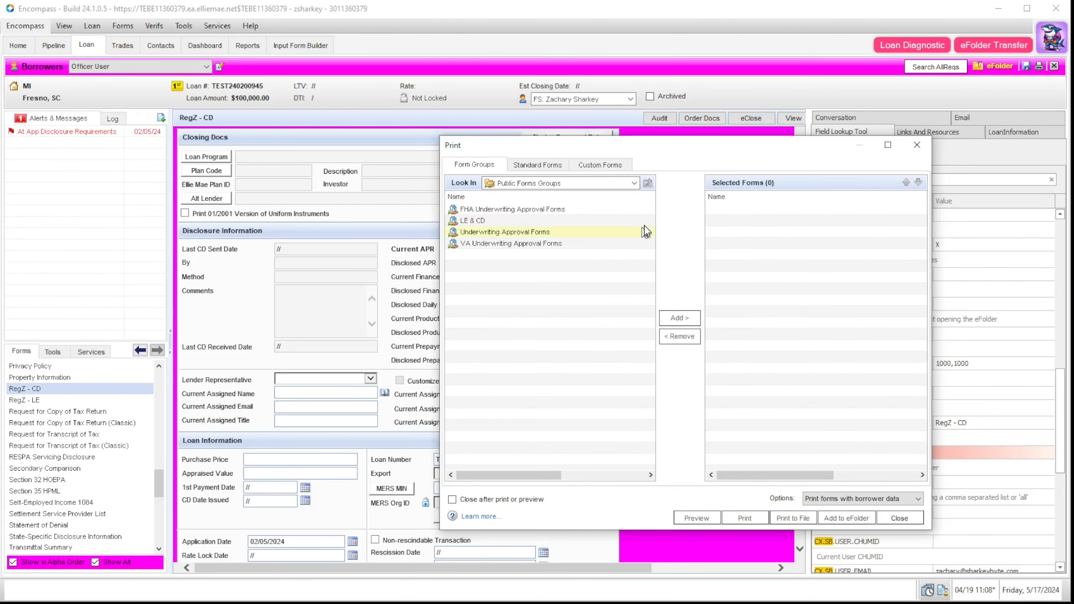
Step: Review the custom forms, then set CX.SB.PRINT.PRINTFORM to 'Test Appraisal,Appraisal Request'
click(600, 165)
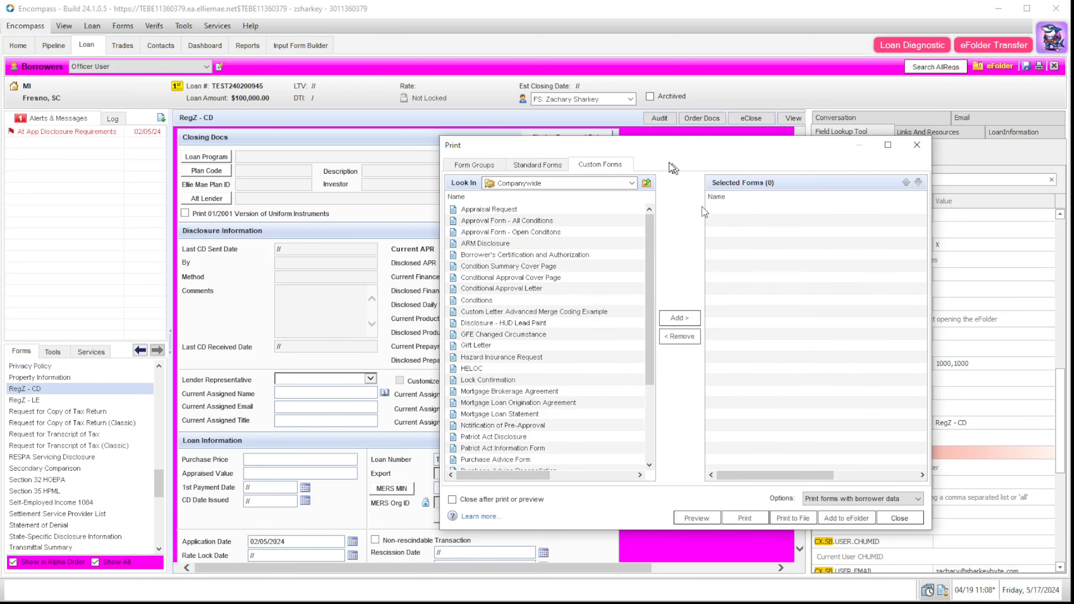
click(929, 144)
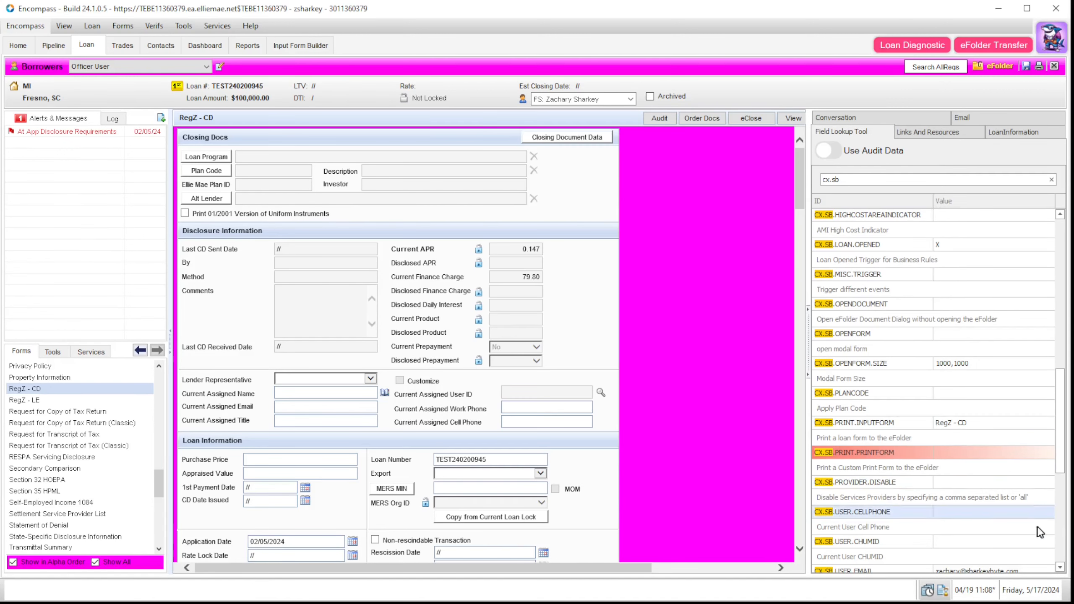
click(998, 452)
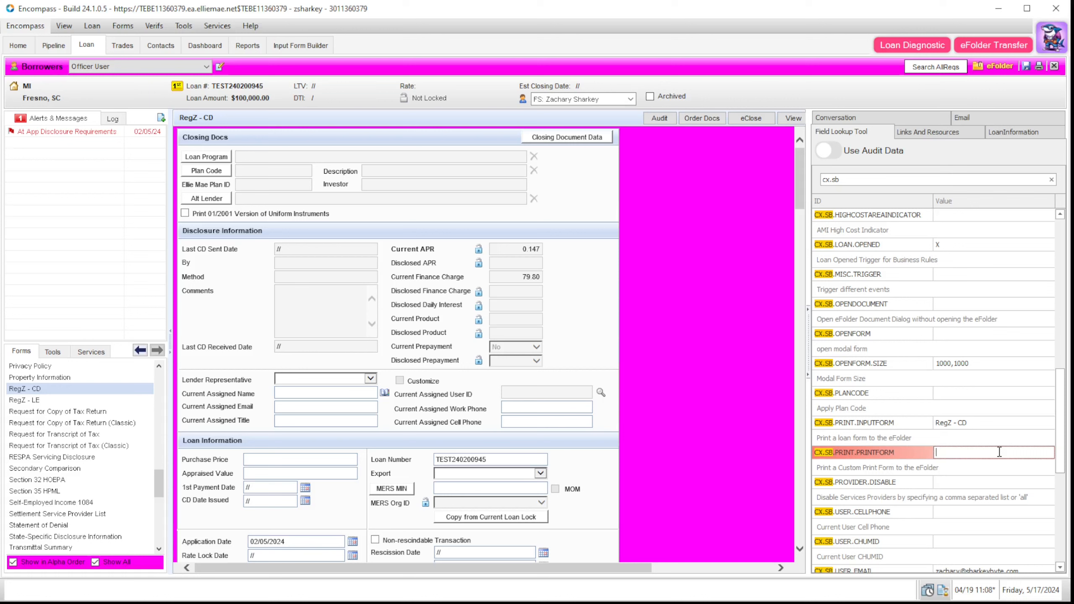
text(Test Appraisal,Appraisal Request)
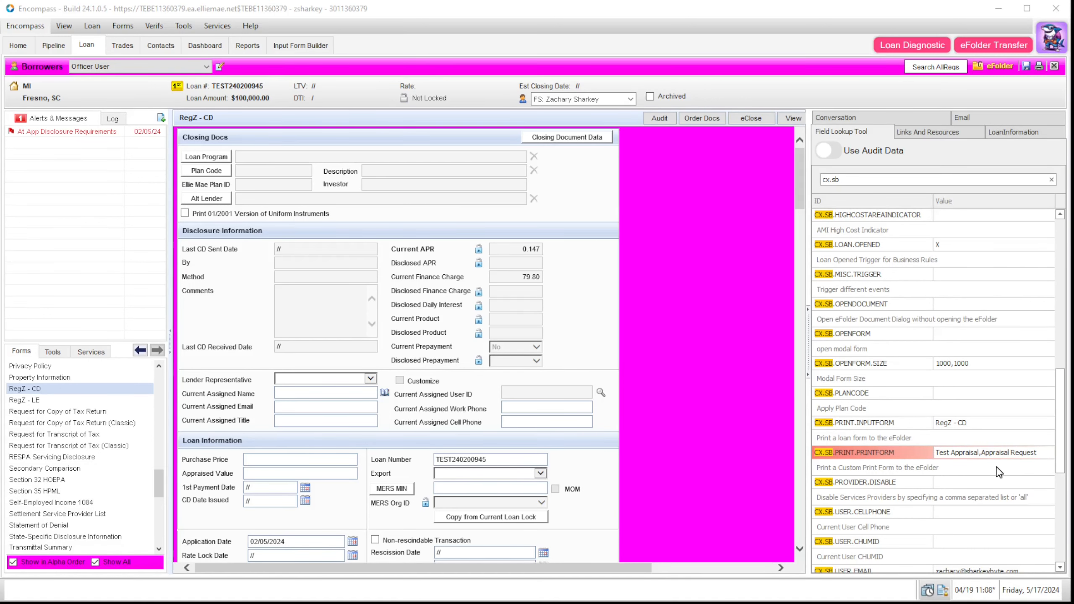
click(1015, 338)
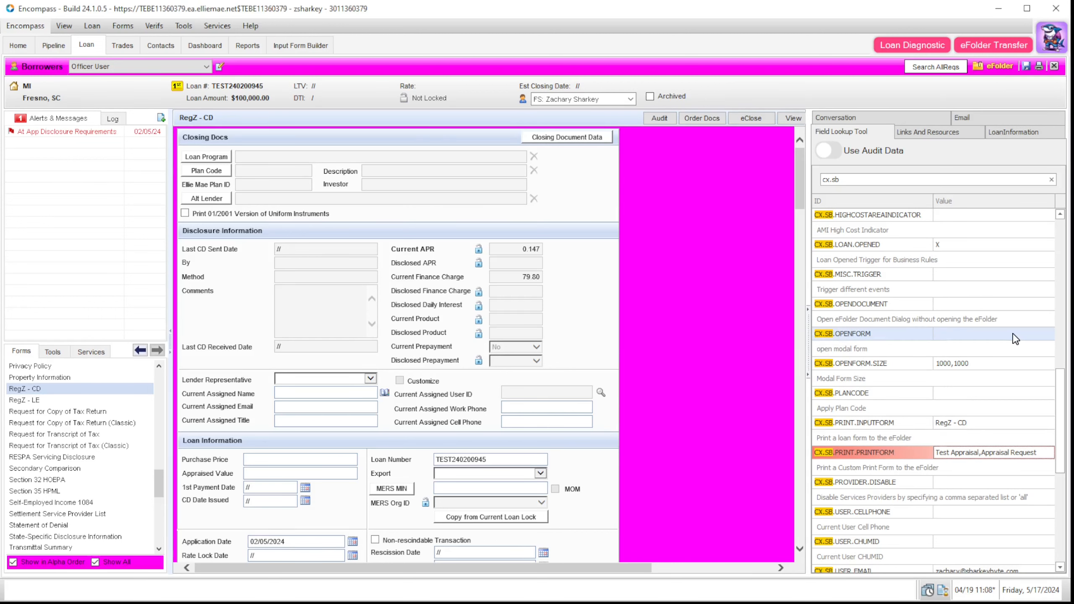
Step: Open the new Test Appraisal document in the eFolder, then close it
click(991, 65)
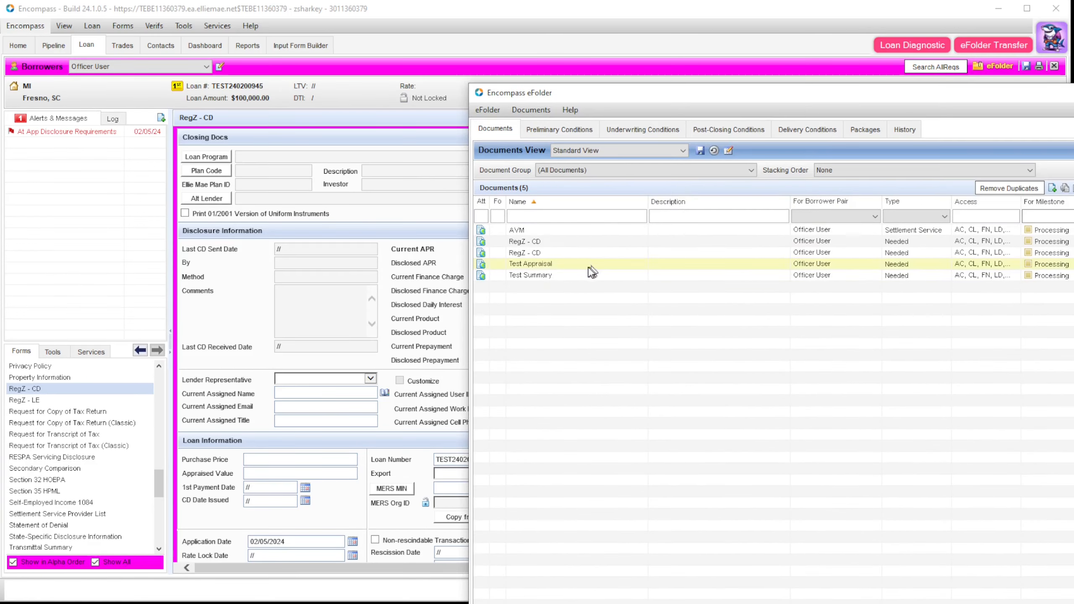
click(583, 264)
double_click(583, 264)
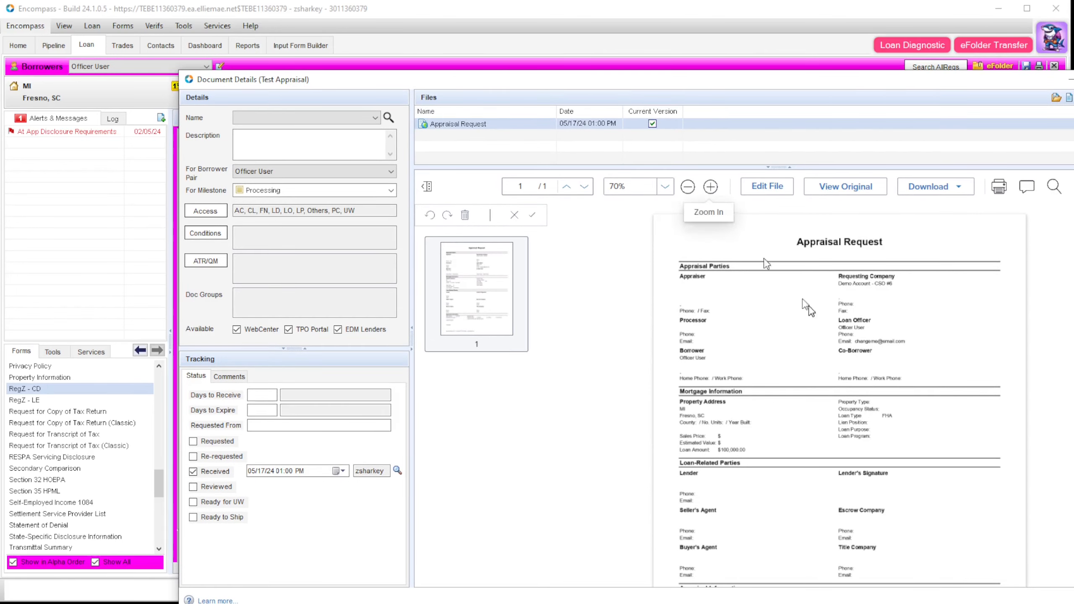
key(Escape)
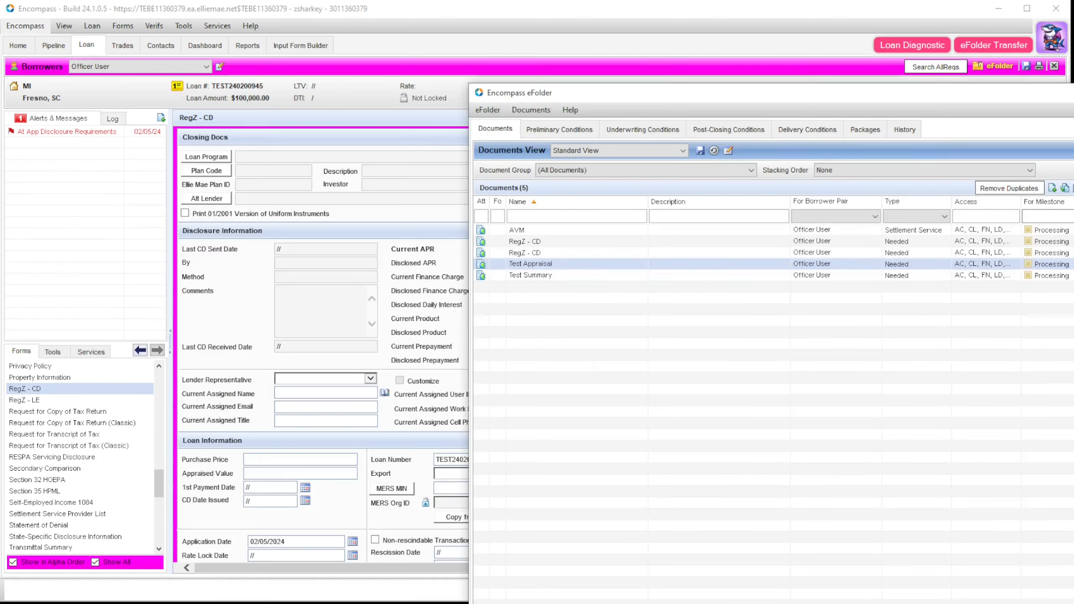
key(Escape)
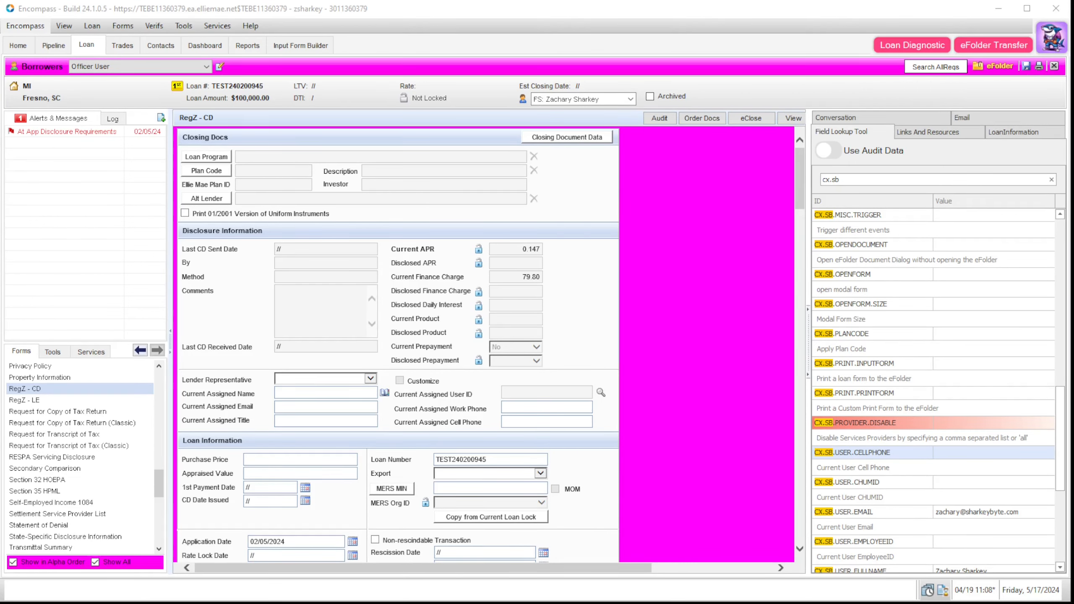
drag(1060, 451, 1060, 415)
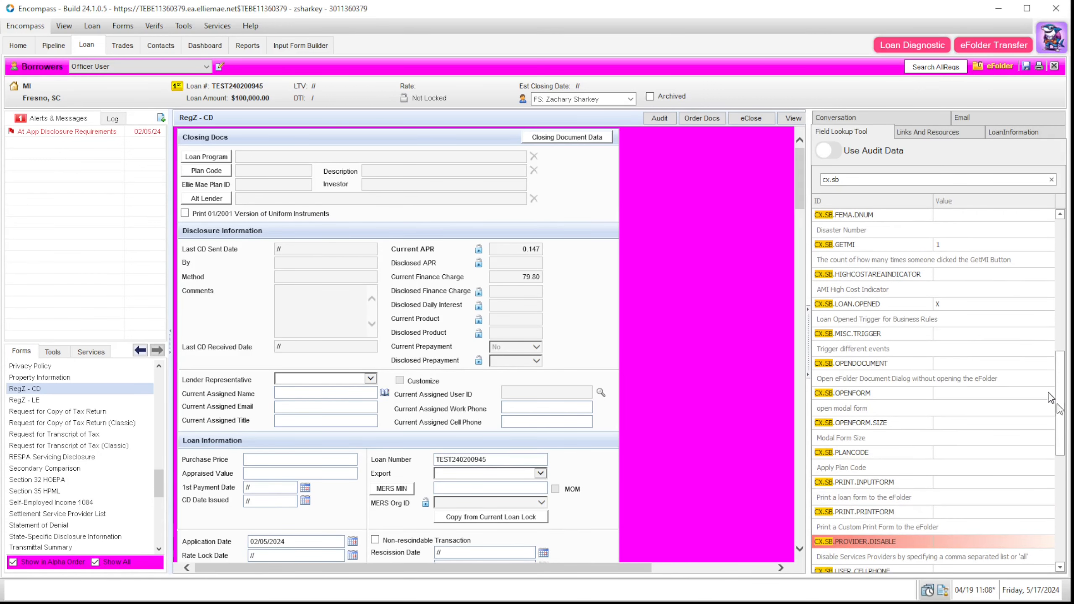
click(954, 333)
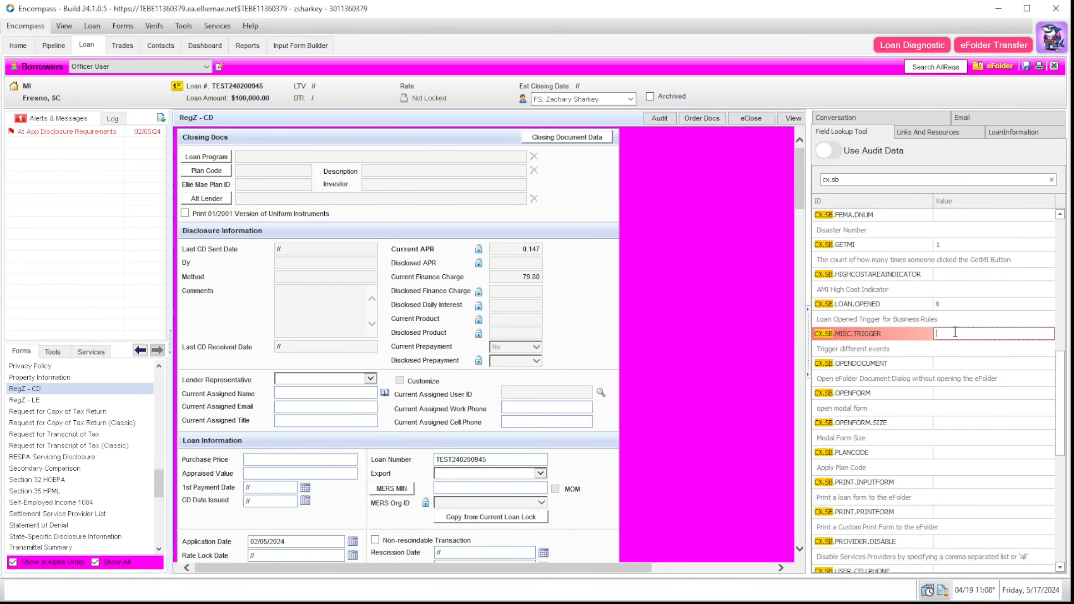
text(printurl|http://www.ebay.com)
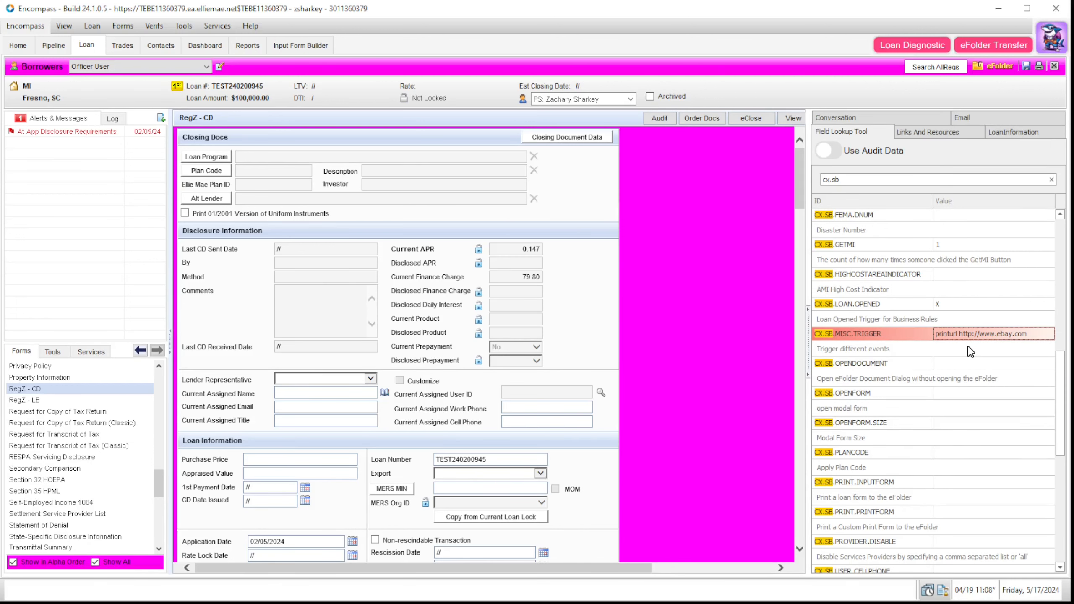
click(990, 66)
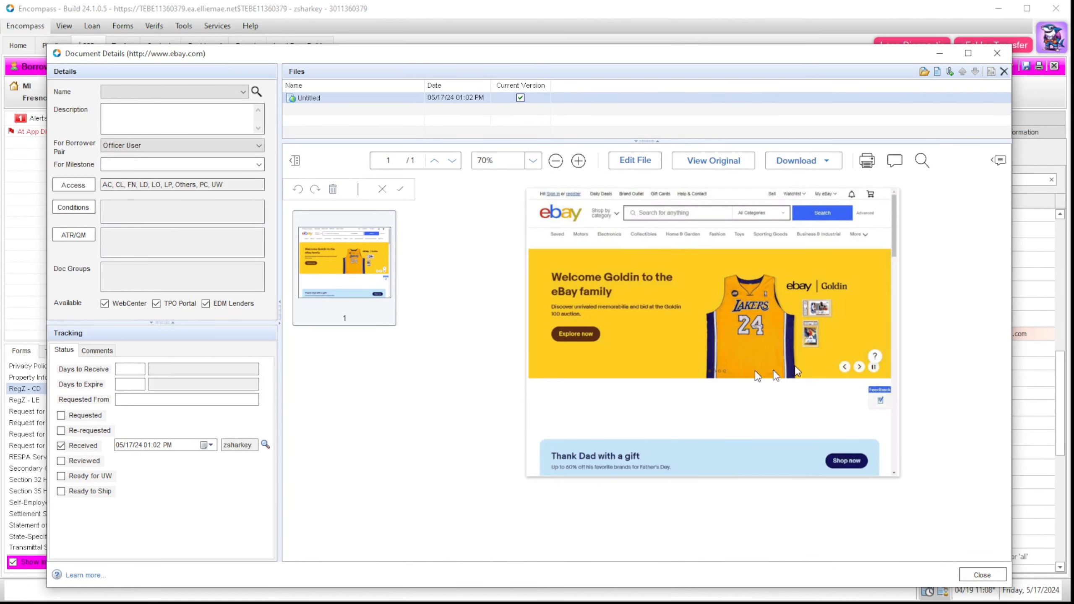
Step: Close the eBay document details and the Loan Reassignment settings window to return to the Pipeline
click(997, 53)
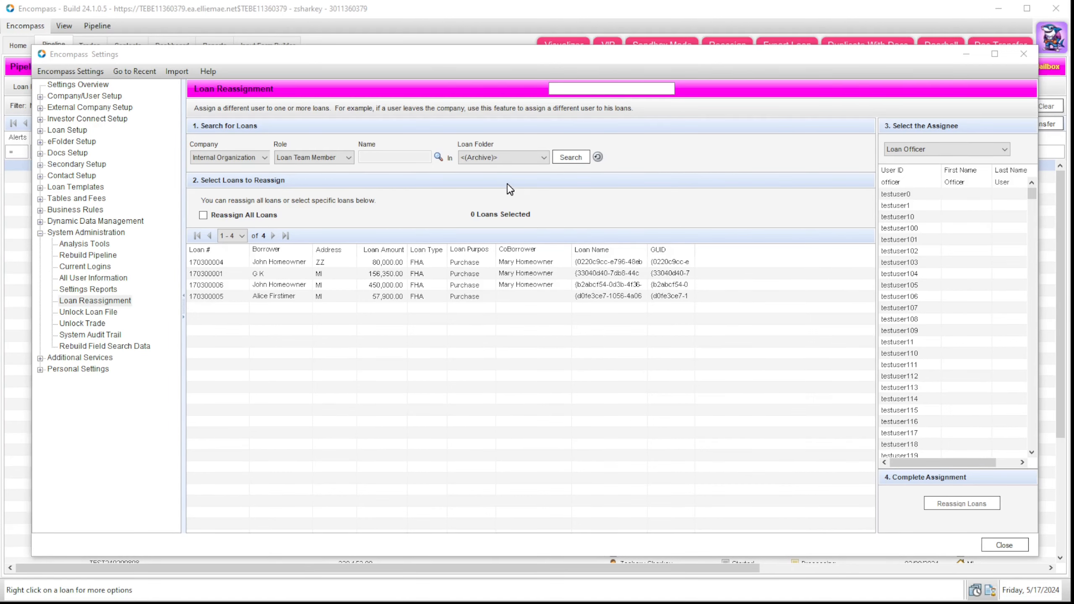
click(1023, 53)
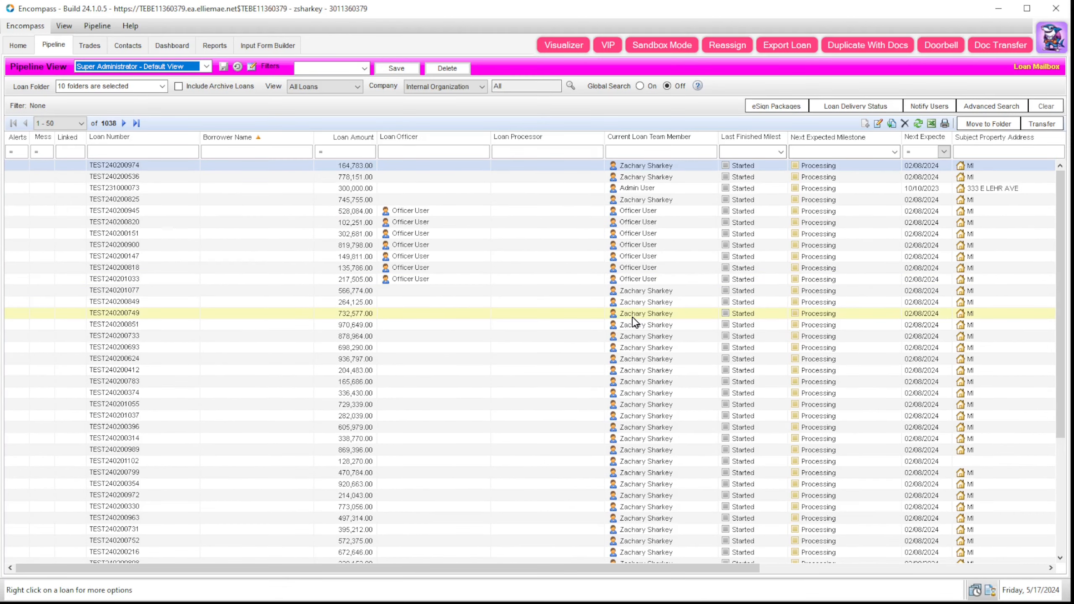
Step: Select loans TEST240201077 through TEST240200412 and open the Reassignment dialog
click(437, 295)
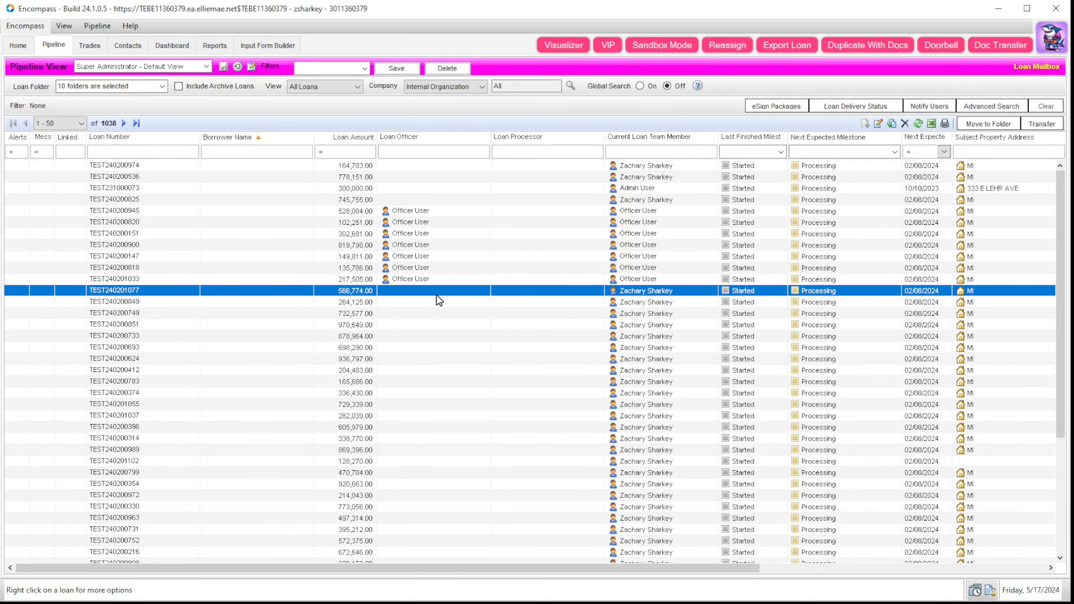
shift+click(421, 369)
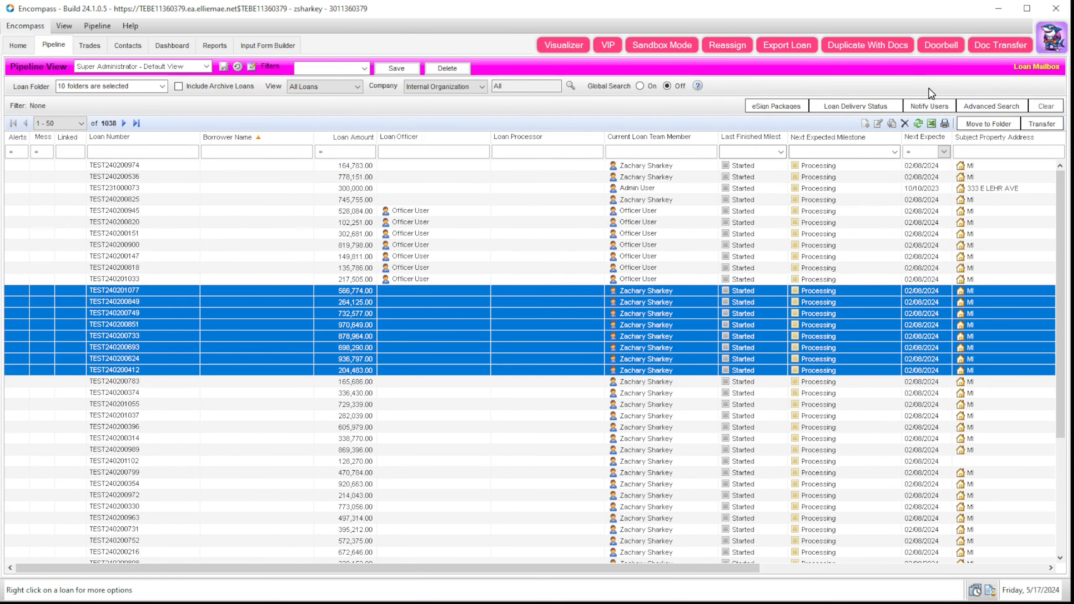
click(726, 50)
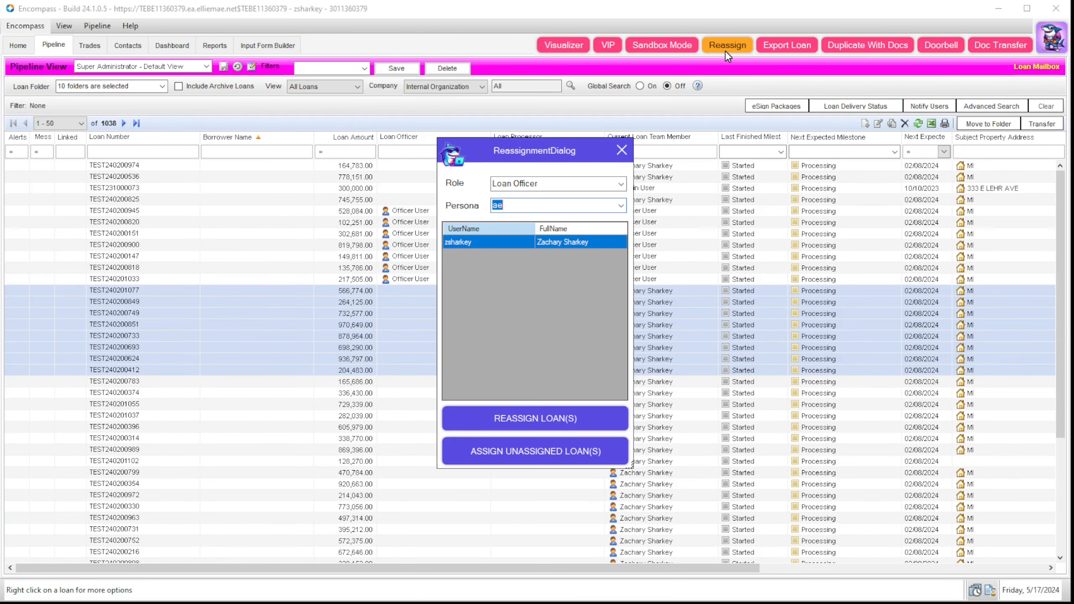
drag(543, 149, 270, 162)
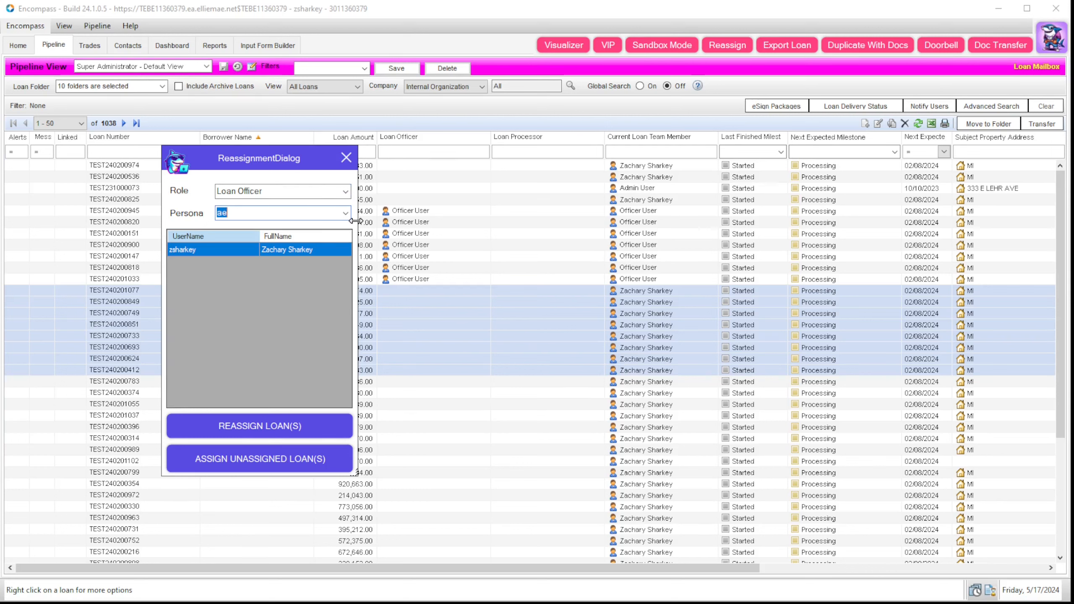
Step: Set Persona to Loan Officer, reassign the selected loans to Officer User, and close the dialog
click(346, 213)
click(298, 226)
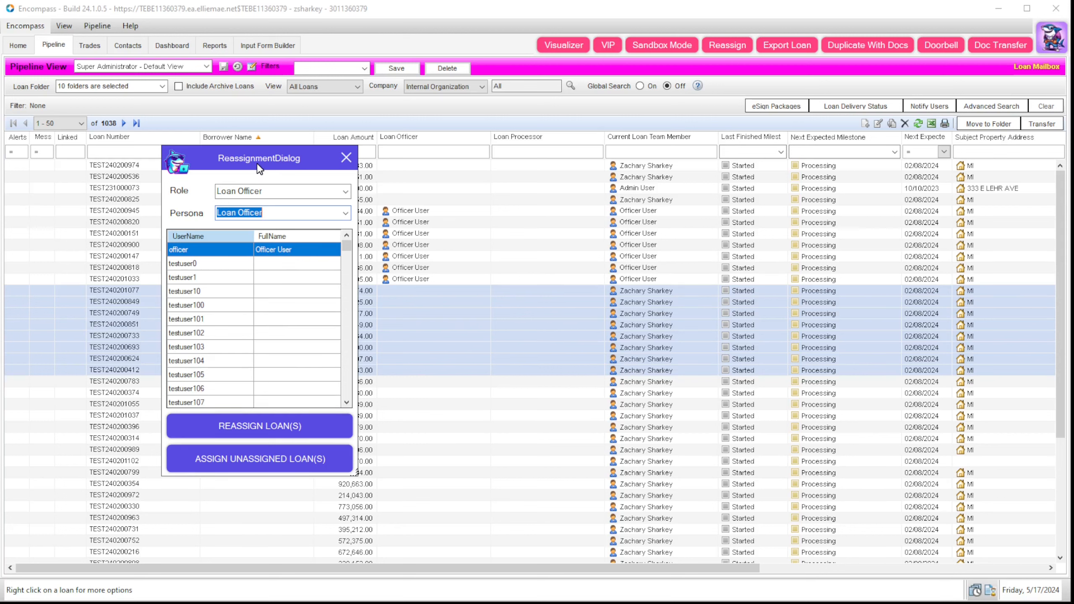
drag(256, 159, 227, 149)
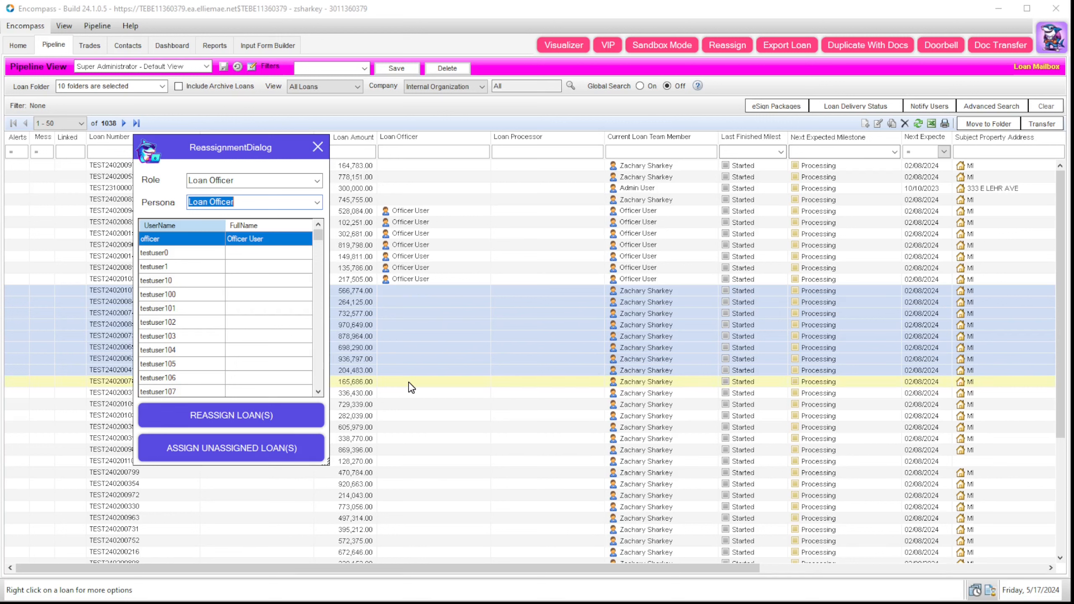
click(210, 427)
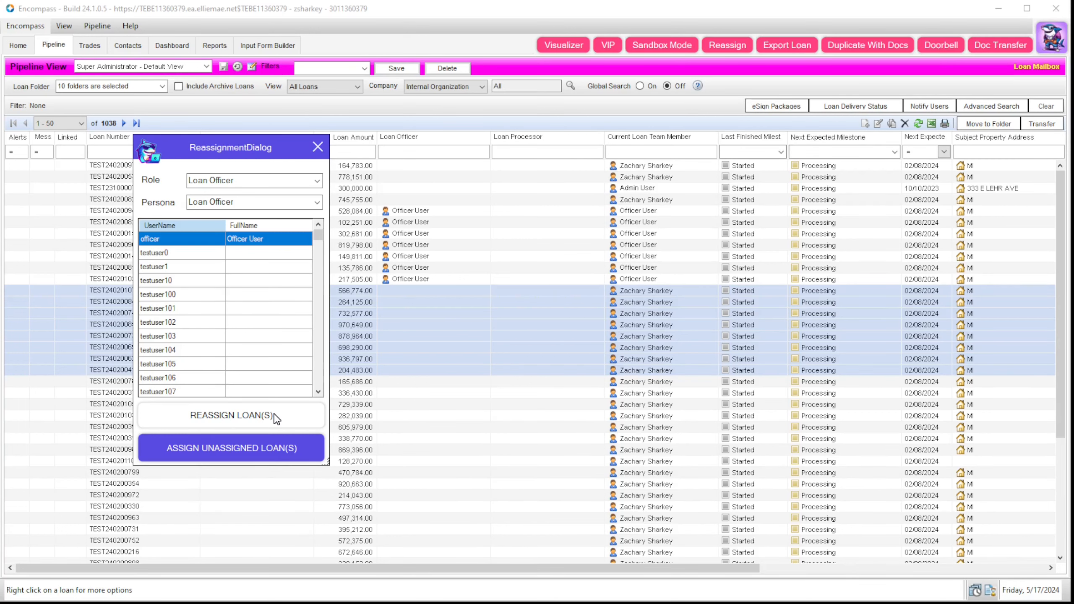
click(232, 415)
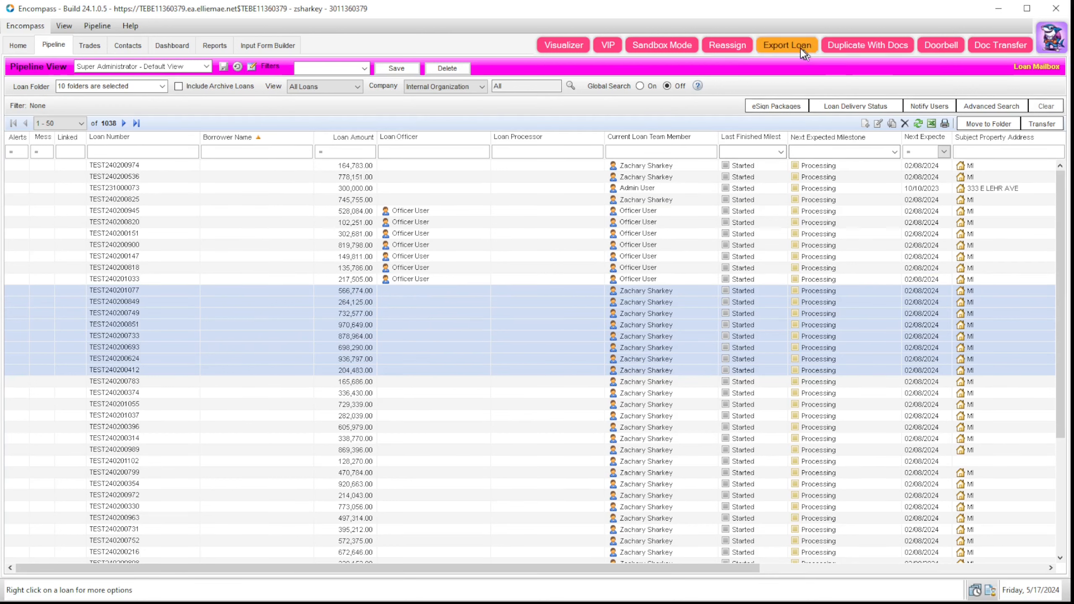
Step: With Persona set to Loan Officer, assign the unassigned selected loans to Officer User
click(728, 49)
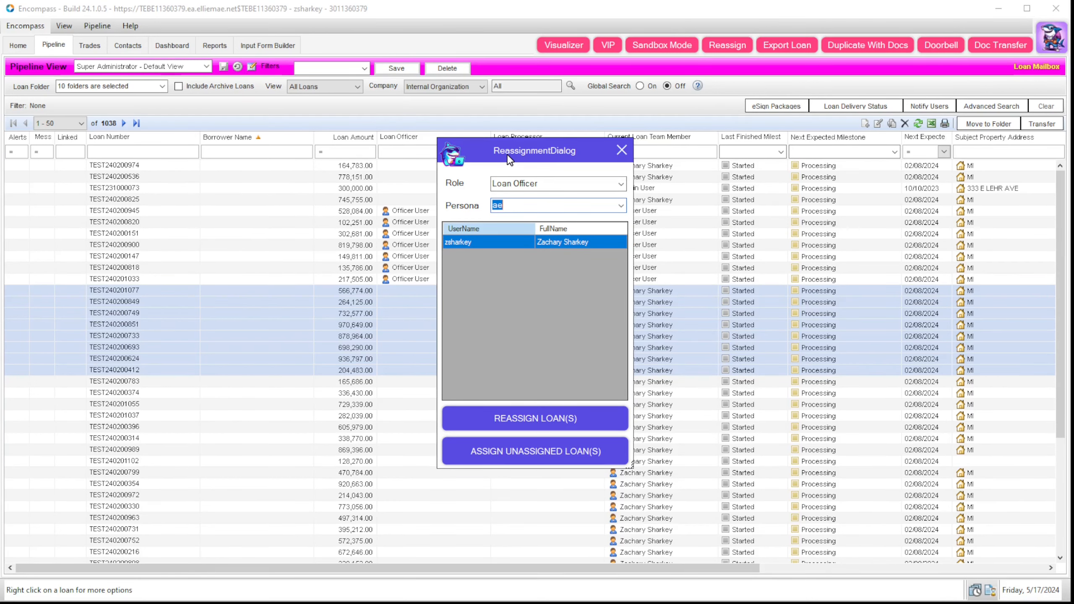
drag(507, 153, 179, 121)
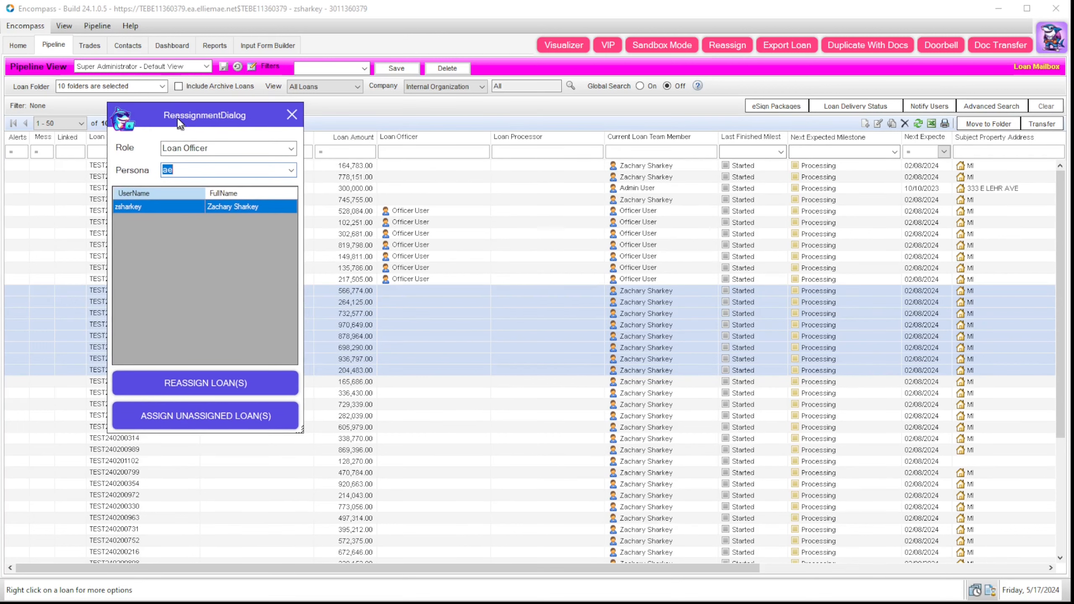
click(291, 171)
click(240, 183)
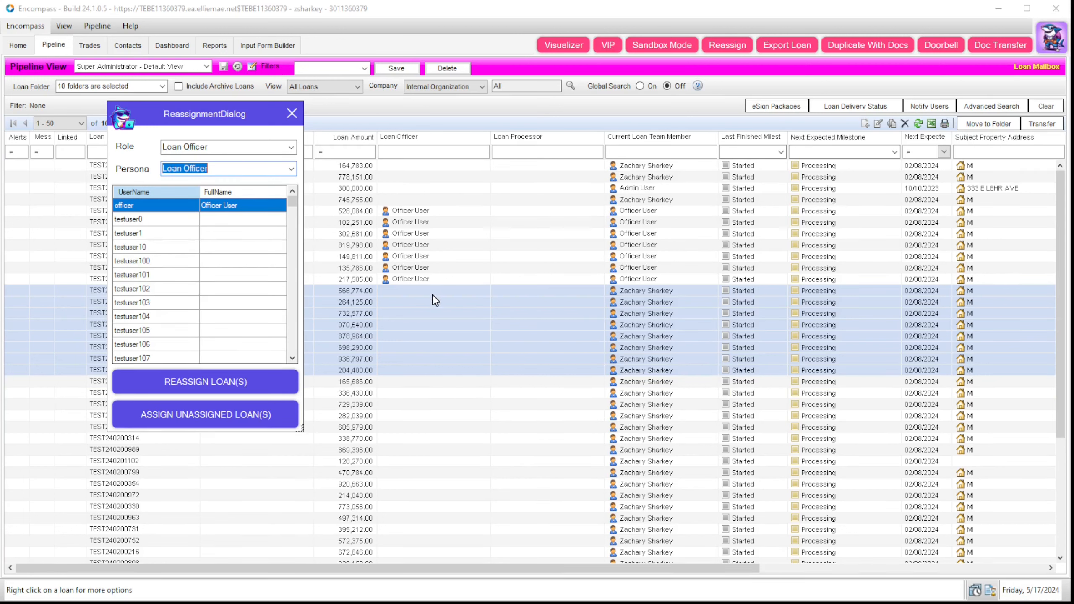
click(246, 422)
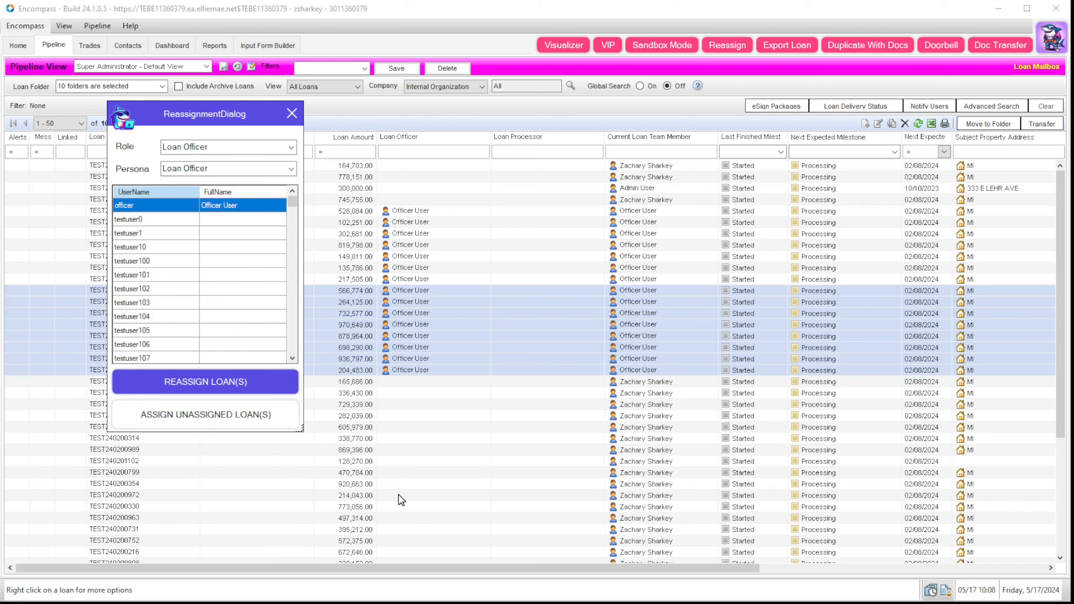
click(291, 113)
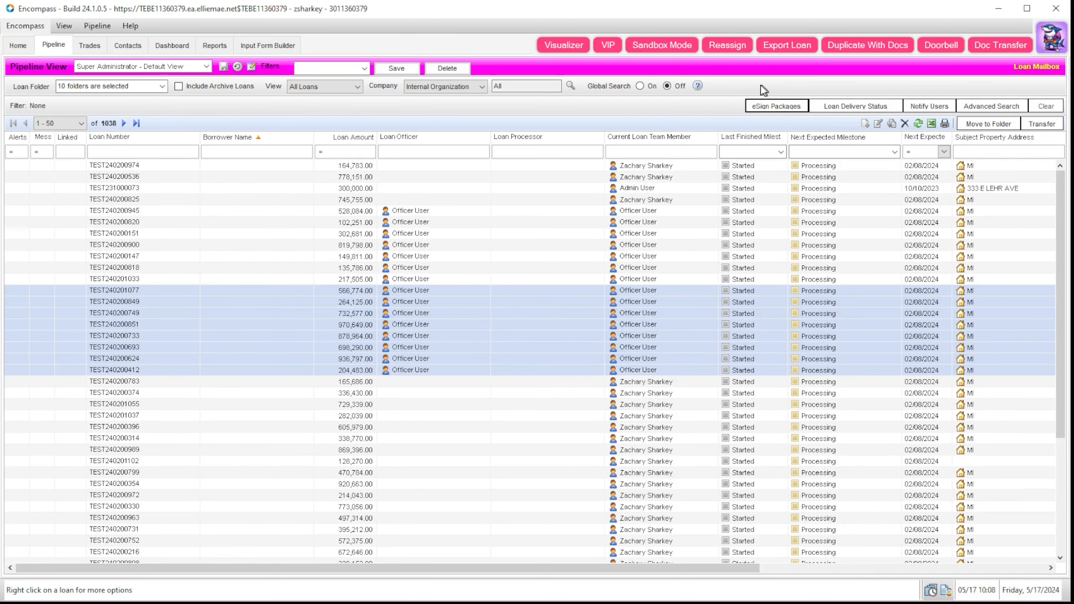
Step: Open the eSign Packages list, close it, reopen it, and close the eSign Pipeline window again
click(785, 109)
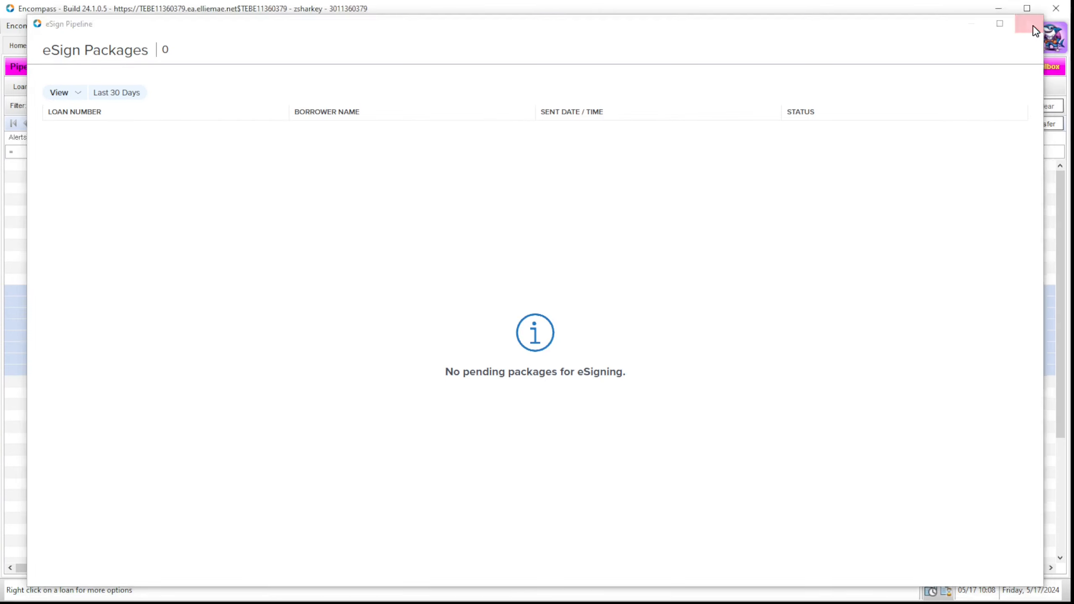
click(1032, 26)
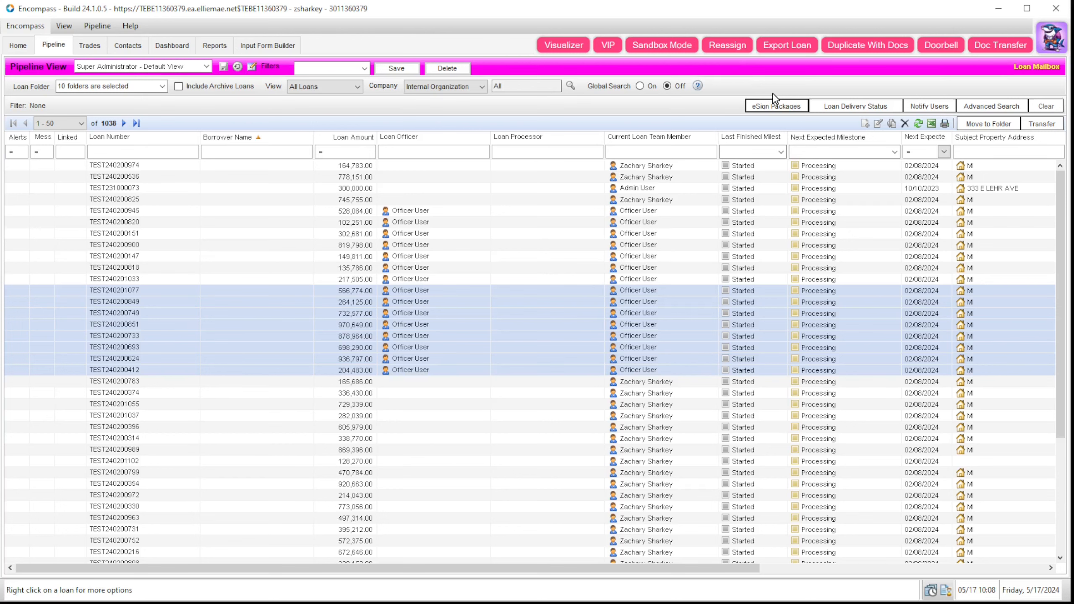
click(770, 106)
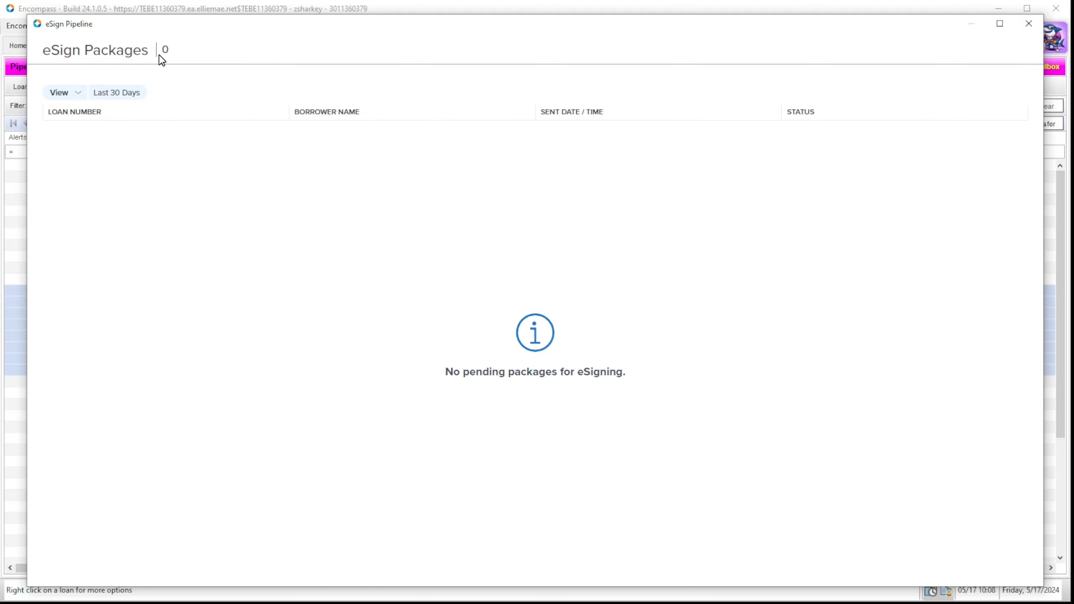
click(1028, 23)
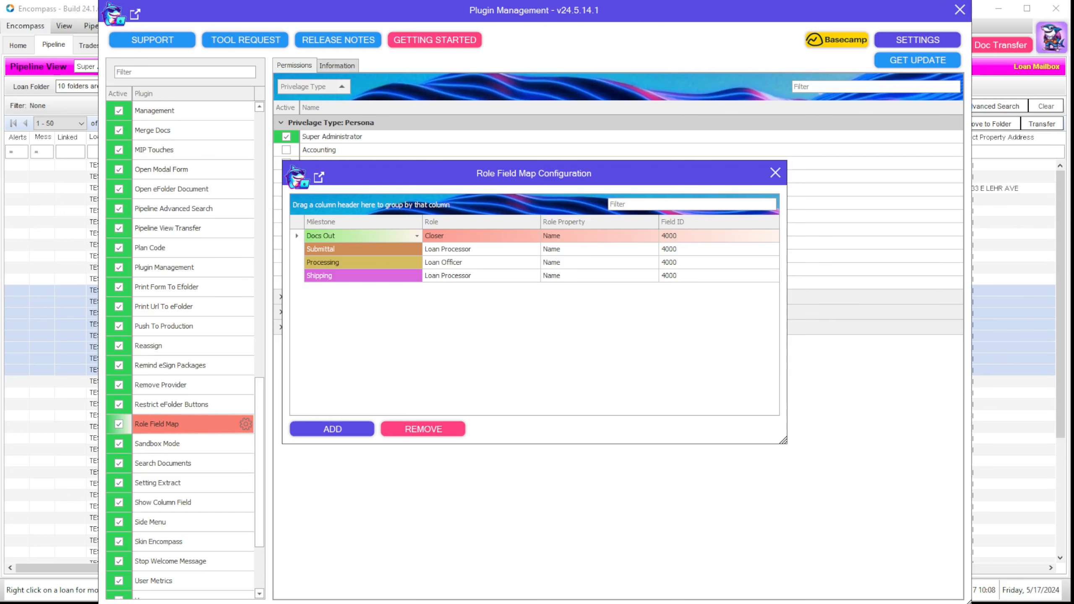
Step: Set the Docs Out Role Field Map row to Closer, Name, field 4000, then close Plugin Management
click(415, 235)
click(468, 236)
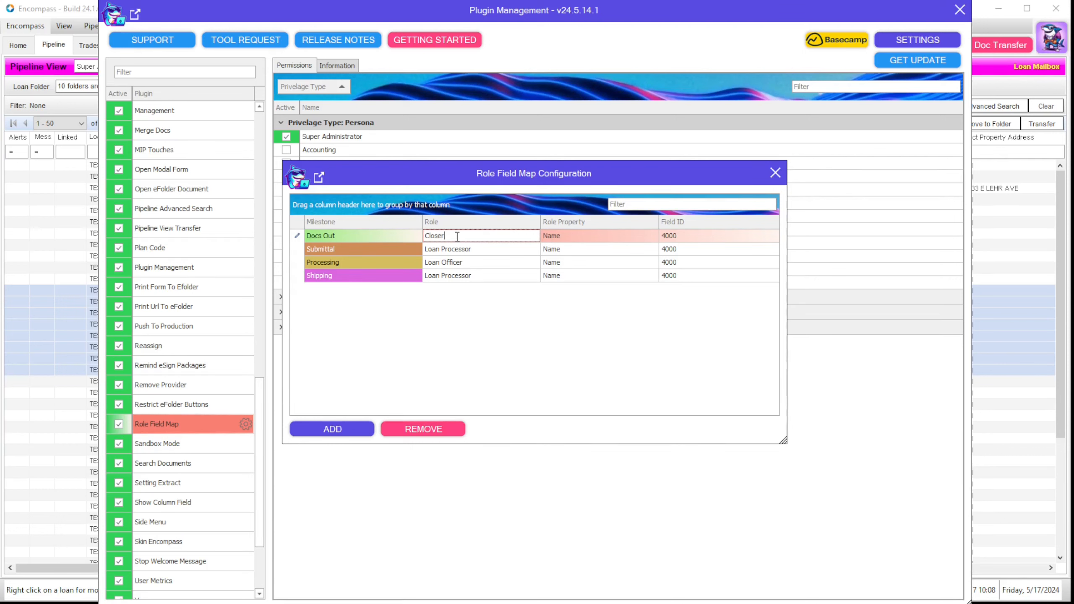
click(568, 235)
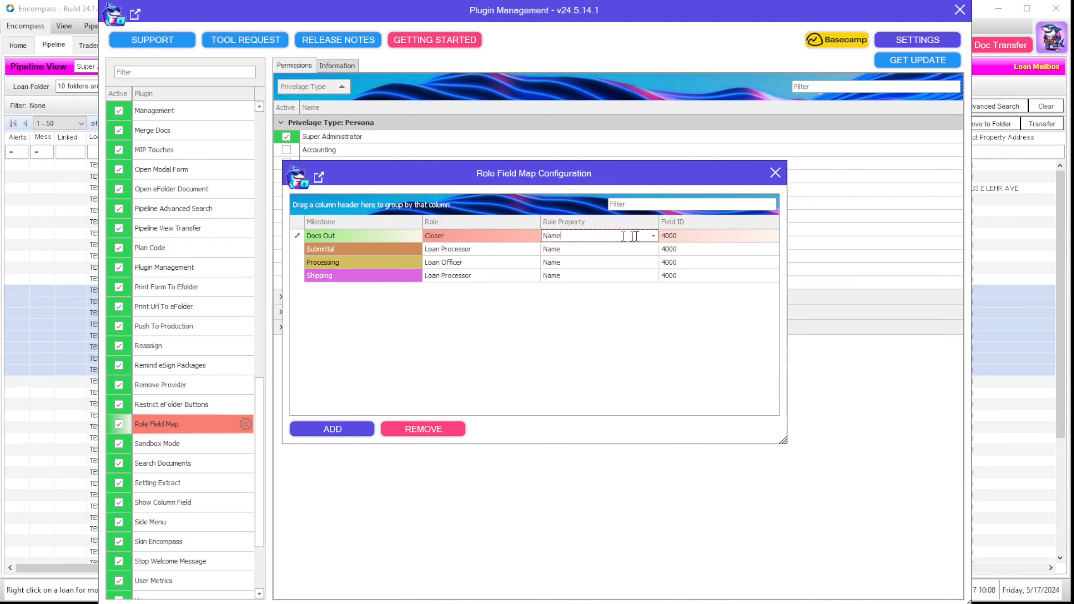
click(653, 237)
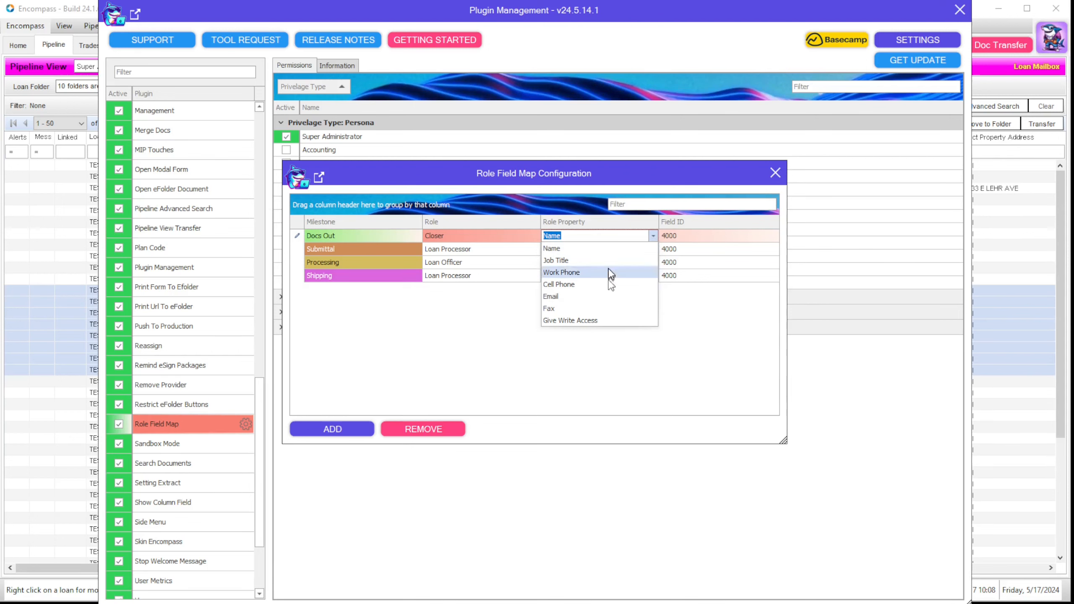
click(704, 320)
click(687, 236)
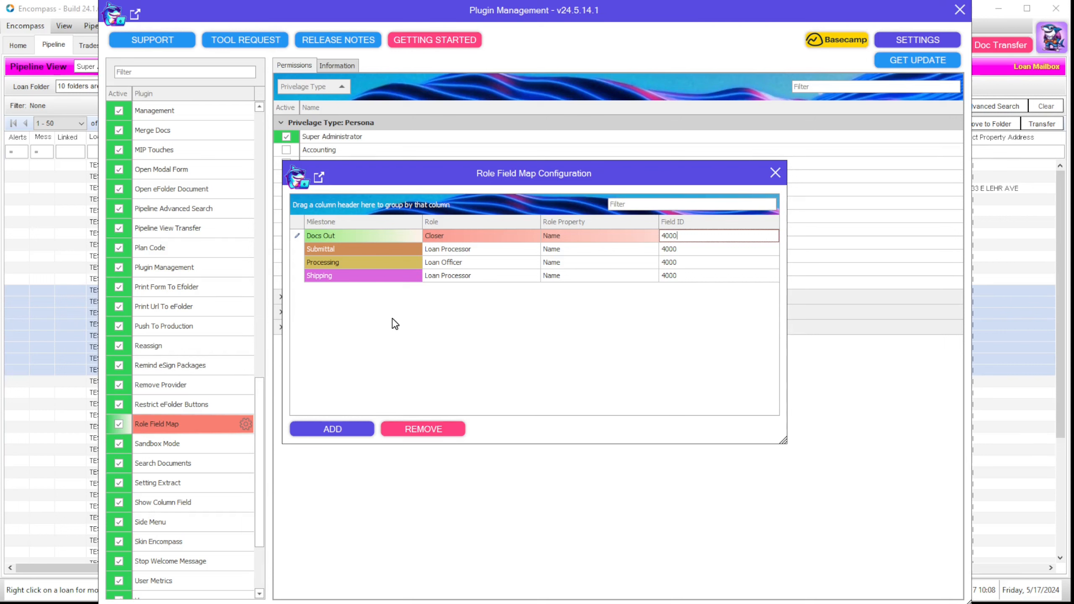
key(Return)
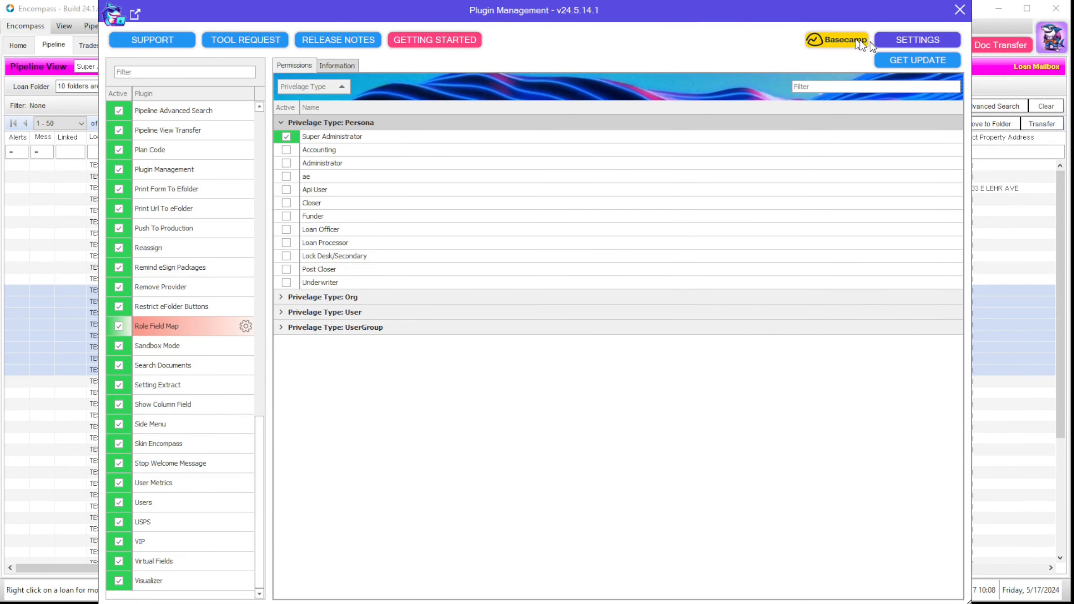
click(960, 10)
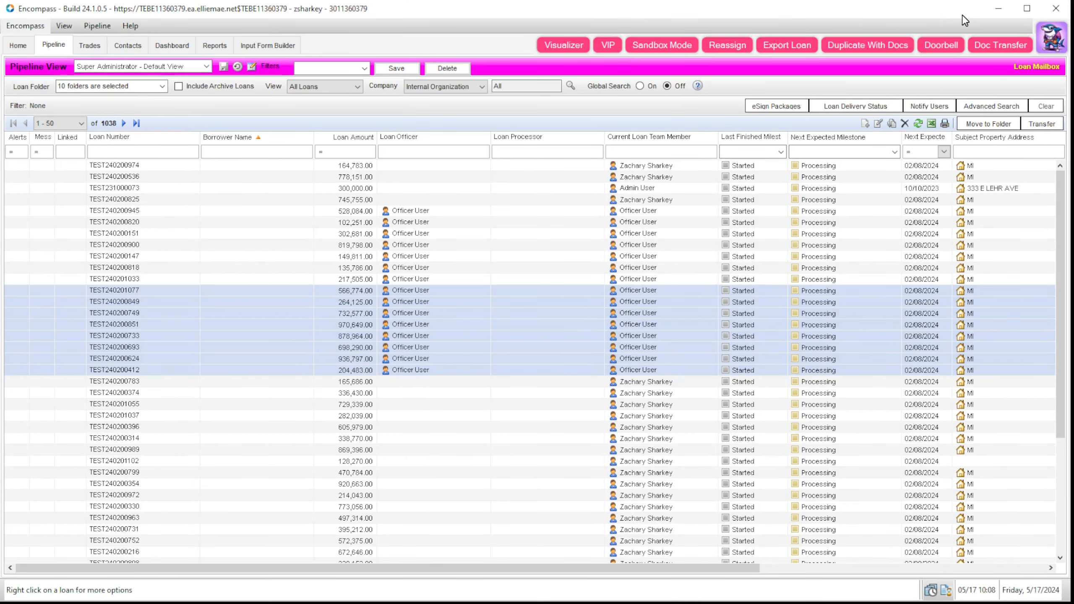
Step: Select only loan TEST240200818 and open the pipeline's Customize Columns settings
click(163, 271)
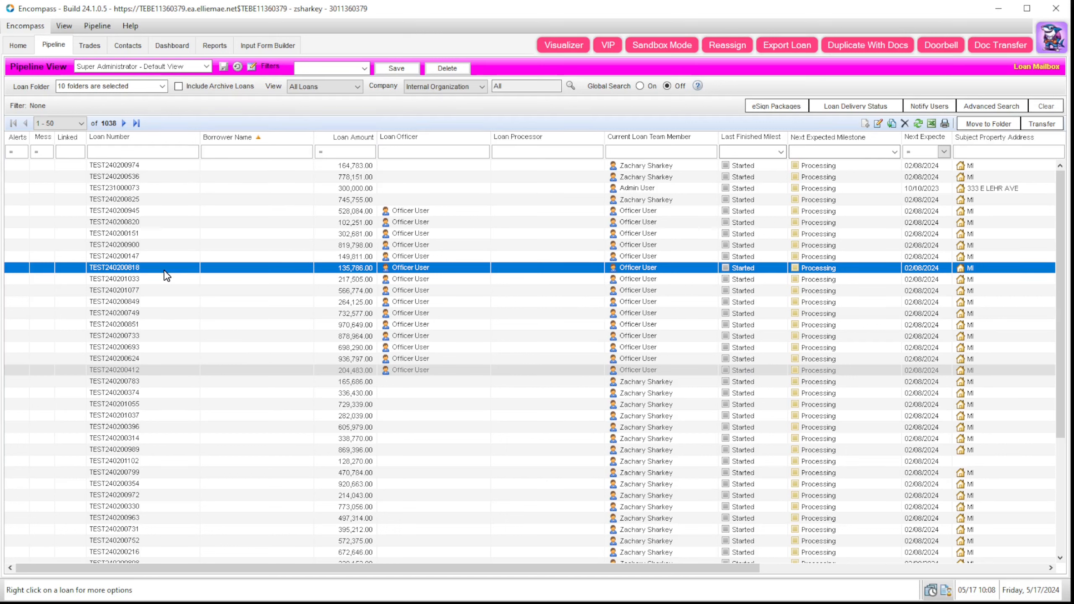
right_click(278, 142)
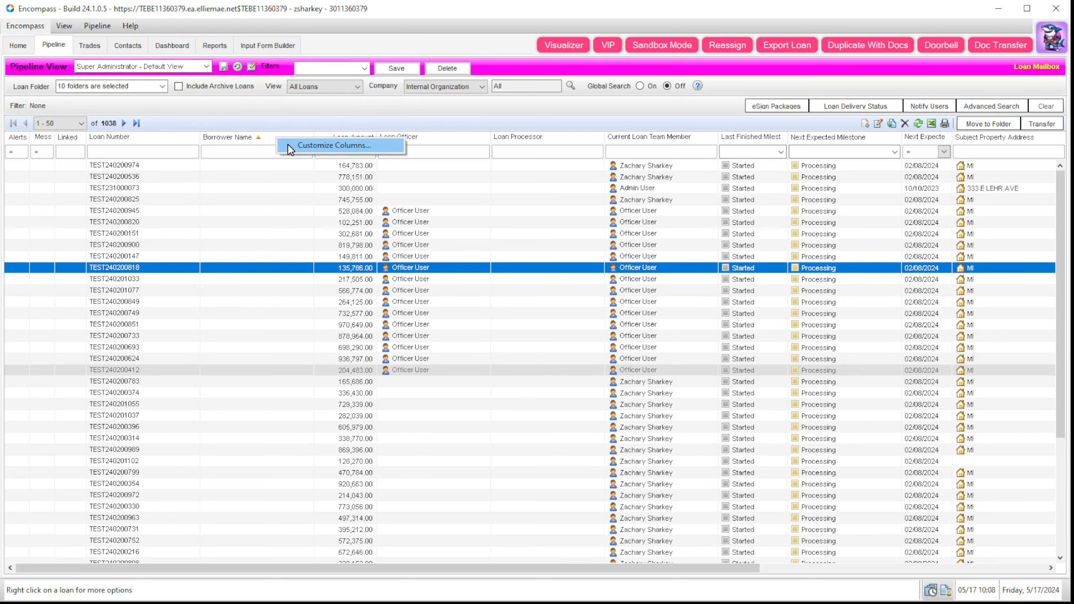
click(288, 144)
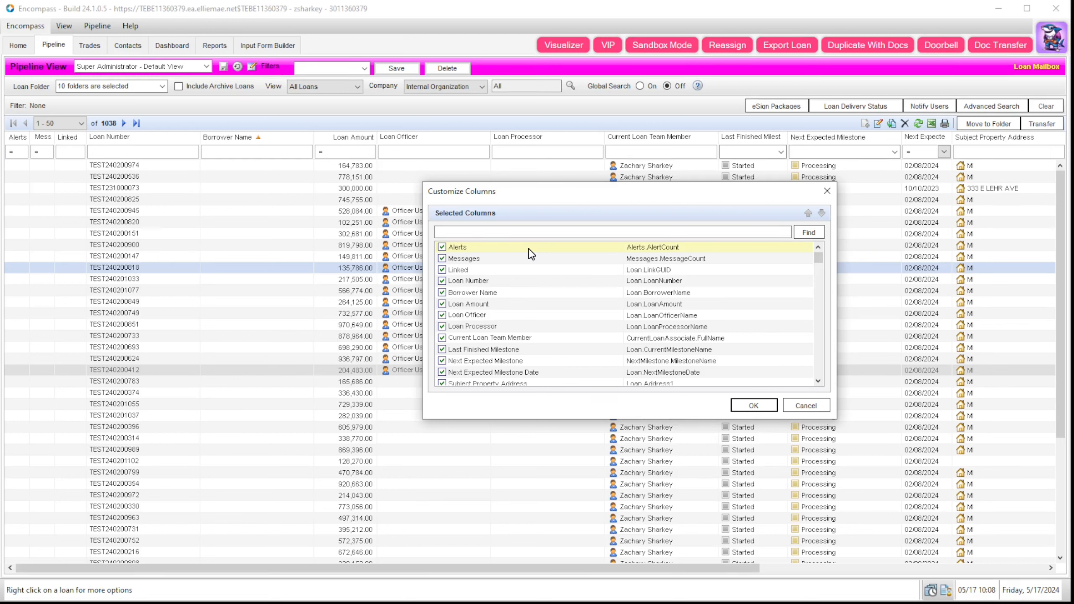
Step: Select the Borrower Name column entry and scroll through the column list
click(518, 296)
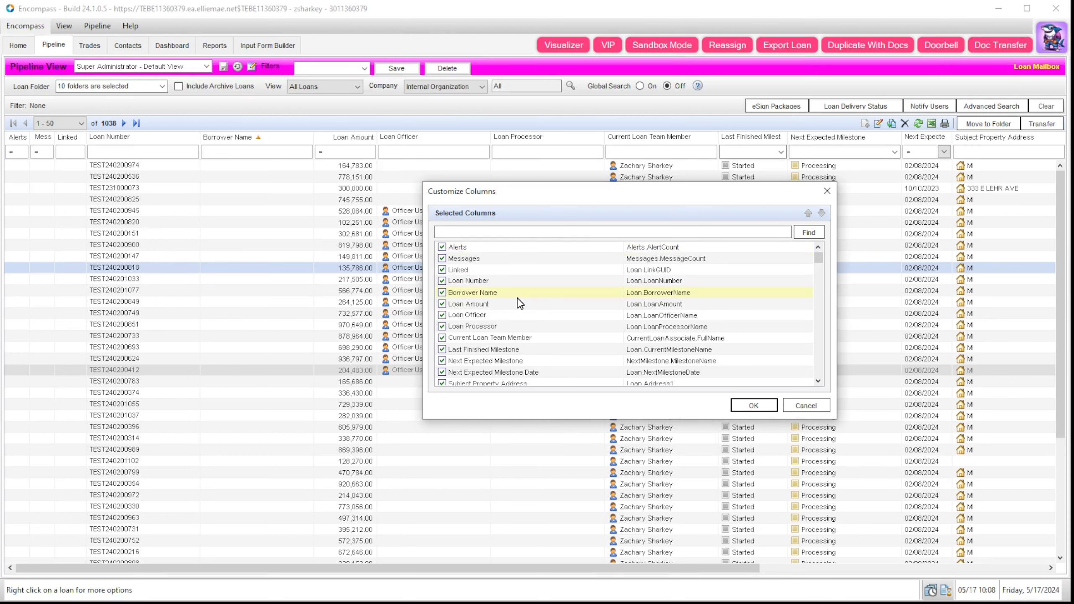
click(518, 297)
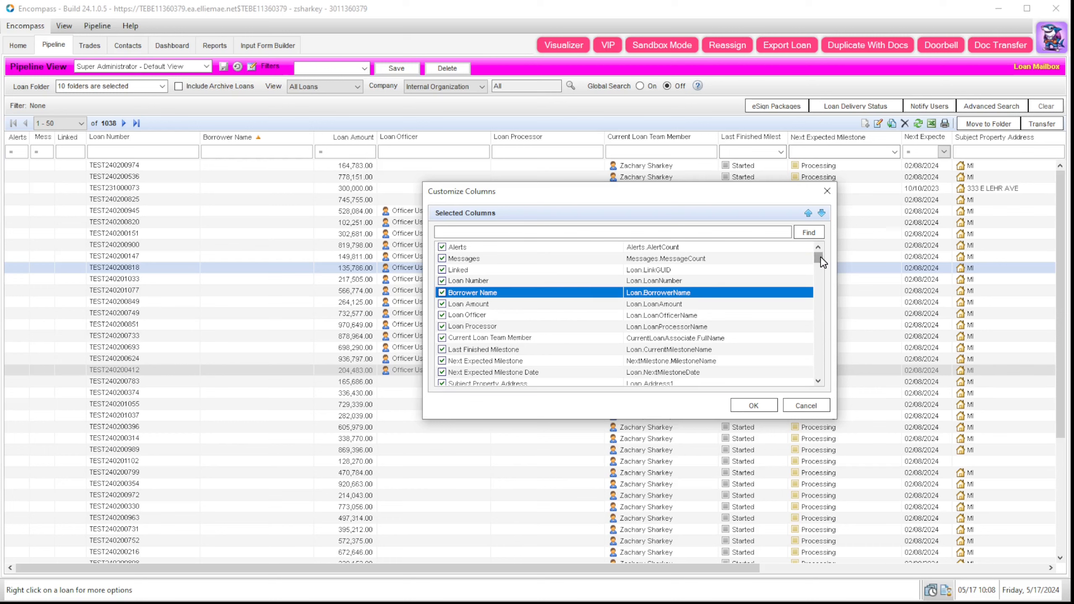
drag(817, 256, 819, 287)
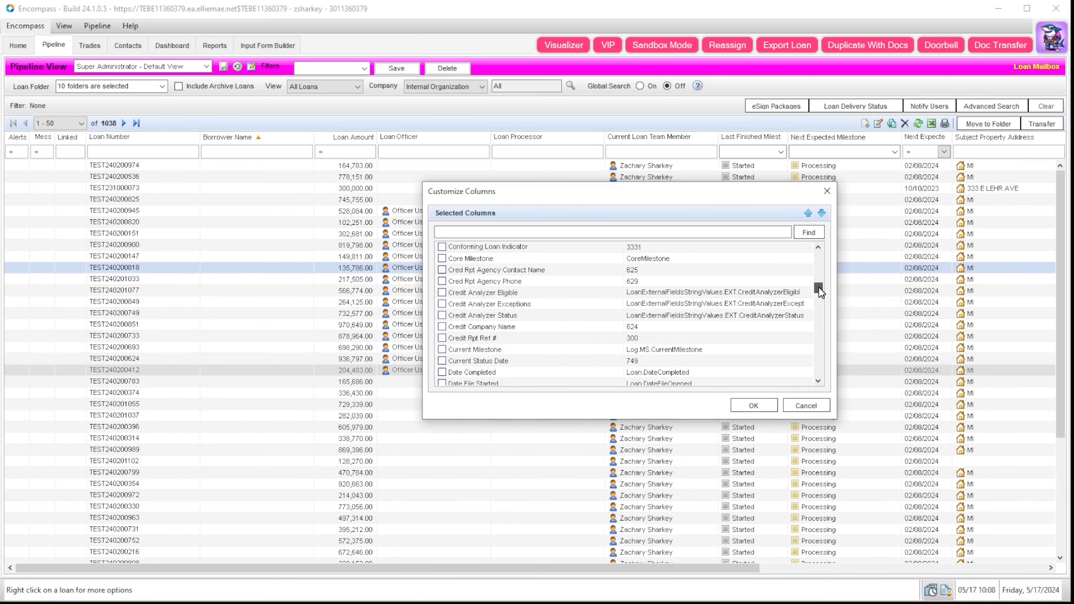
click(626, 314)
scroll(577, 319, down, 1)
scroll(578, 324, down, 5)
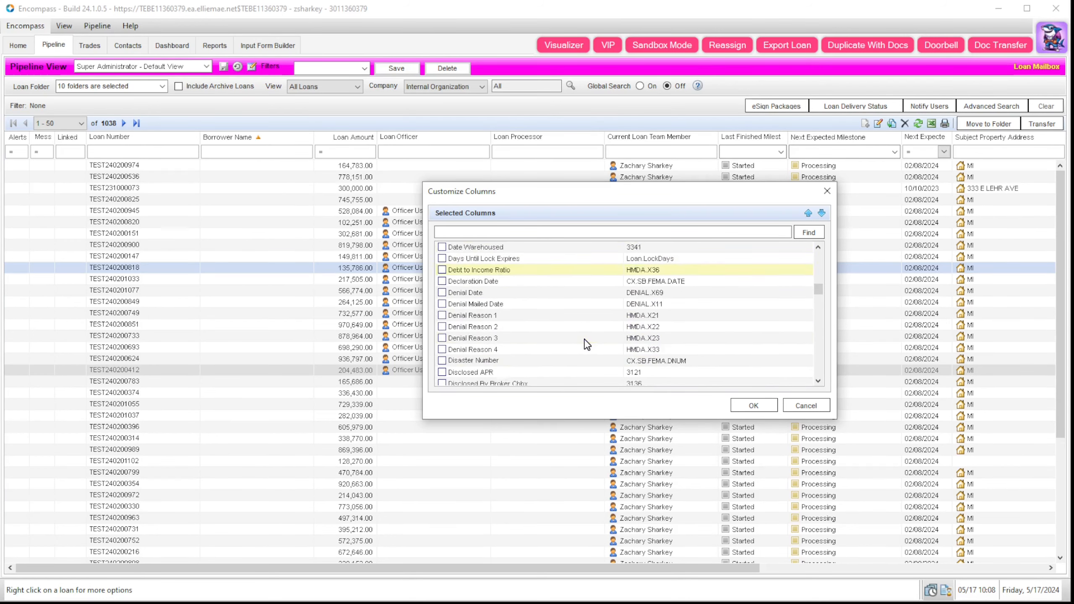
scroll(589, 347, down, 12)
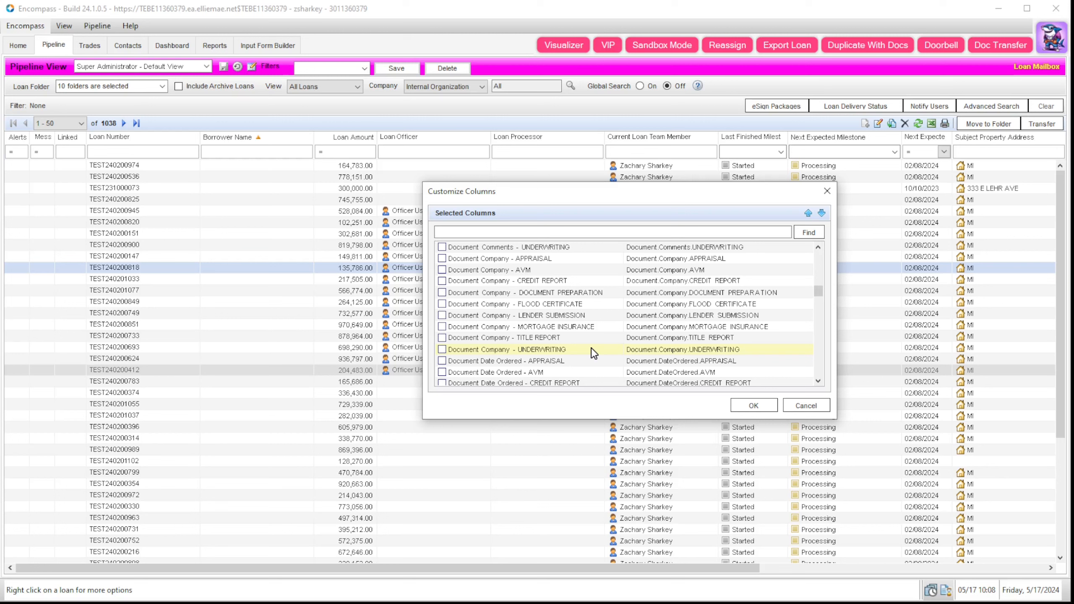
Step: Search the available columns for field 2, Total Loan Amount
click(614, 235)
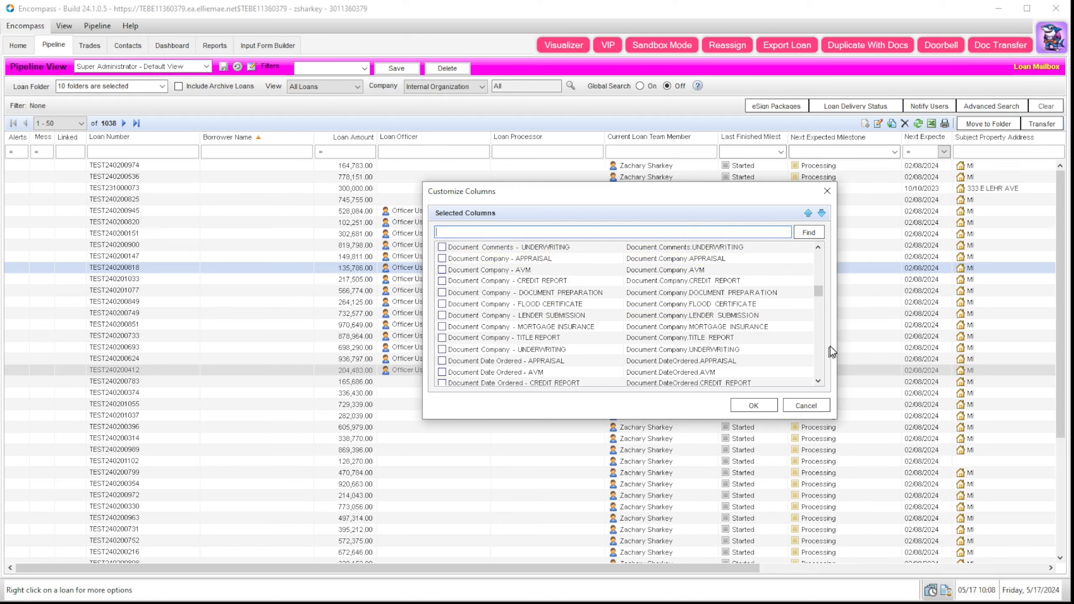
drag(819, 291, 819, 273)
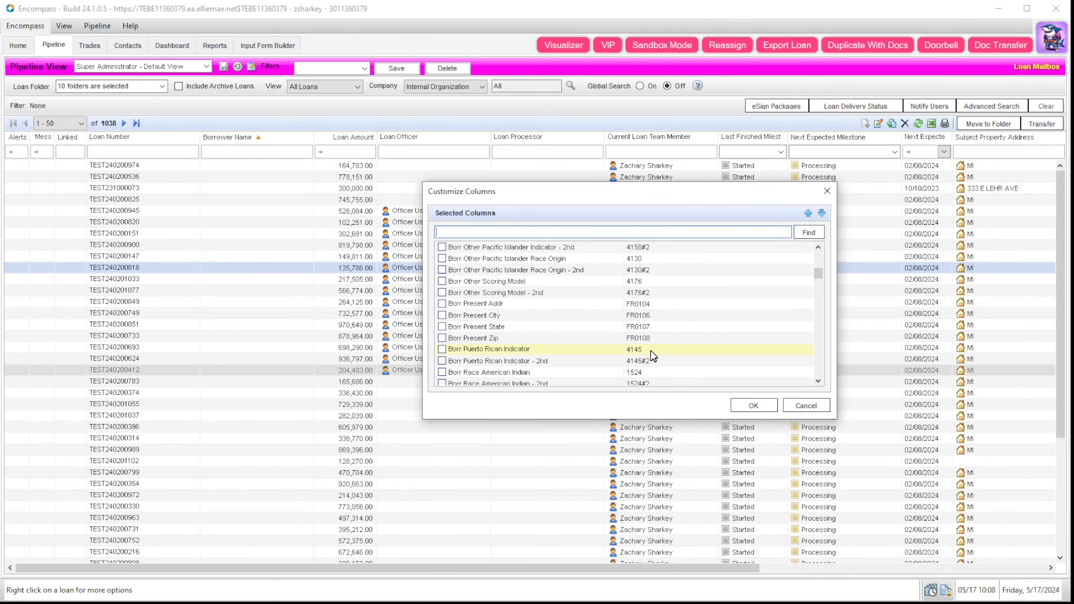
click(595, 231)
text(2)
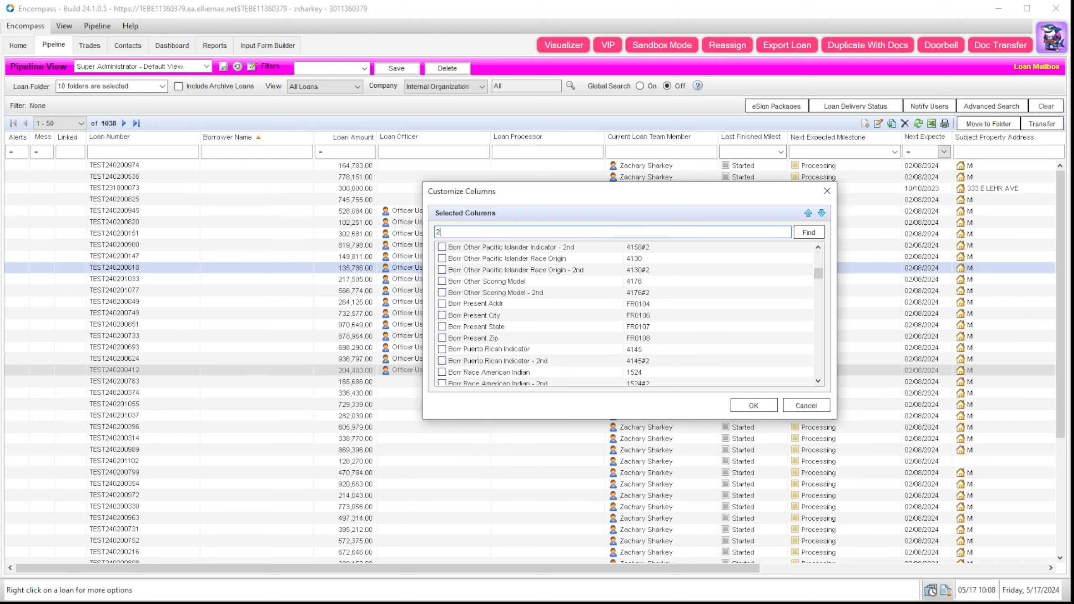
click(808, 232)
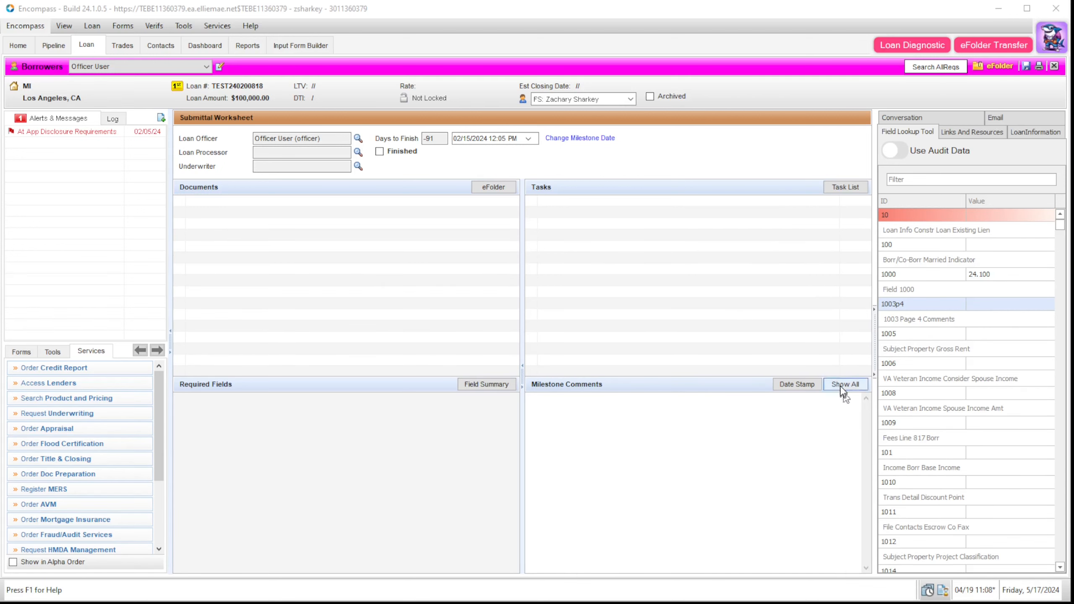
Step: Select field 100 in the Field Lookup list and open the 1003 URLA Part 4 form
click(885, 244)
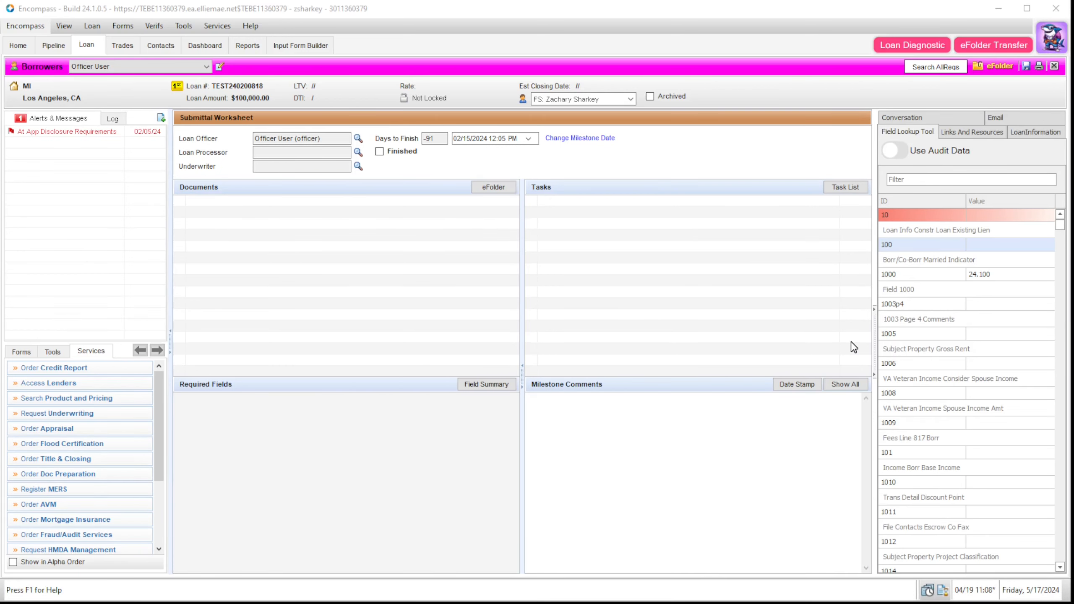
click(10, 355)
click(48, 422)
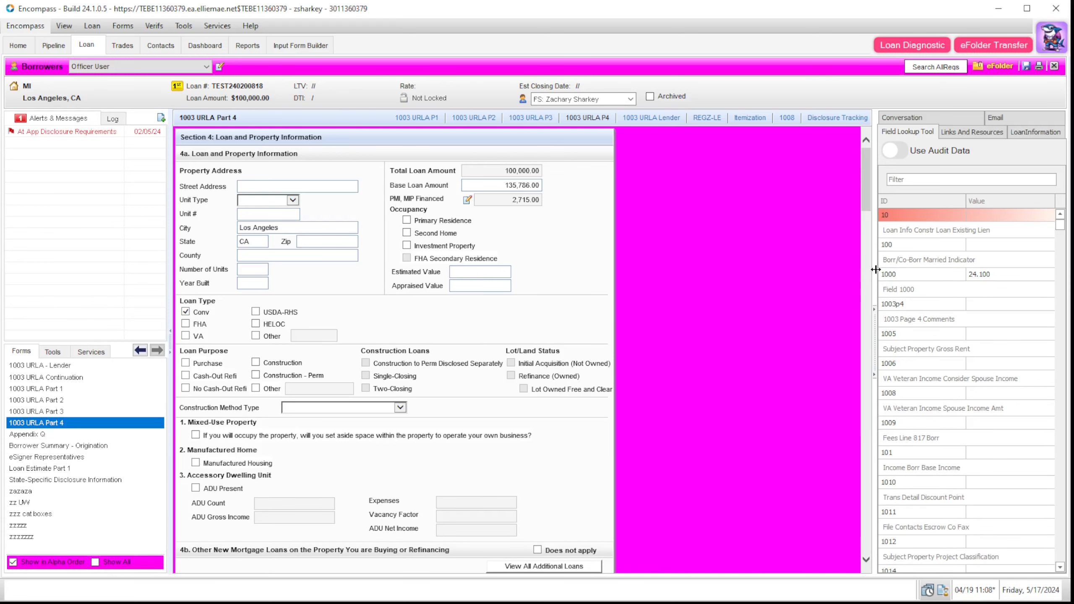
Step: Resize the side panel beside the form and switch it to the Conversation log
drag(875, 270, 760, 268)
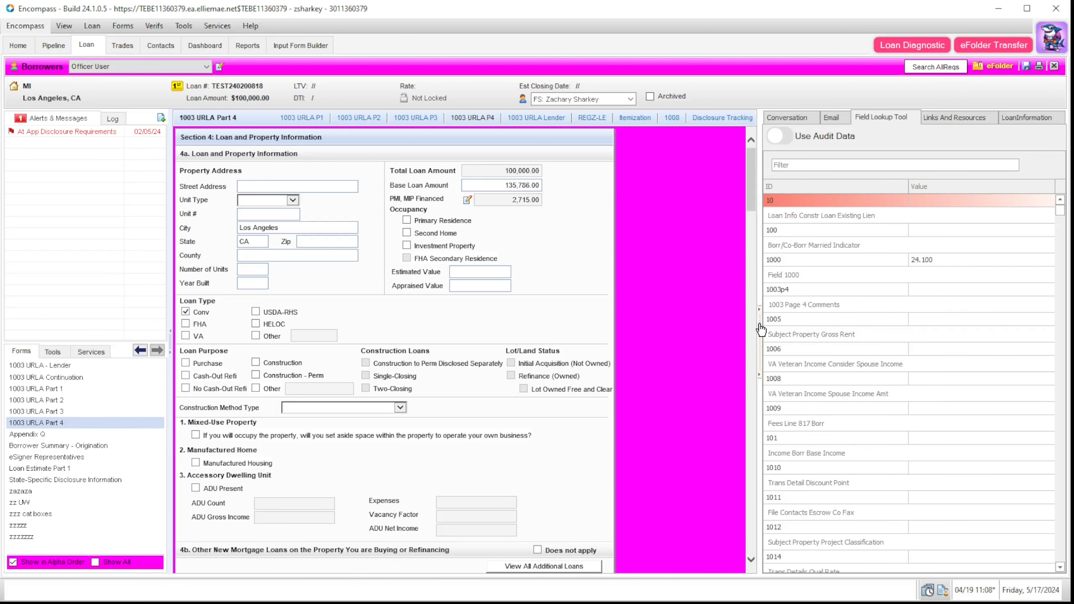
click(760, 359)
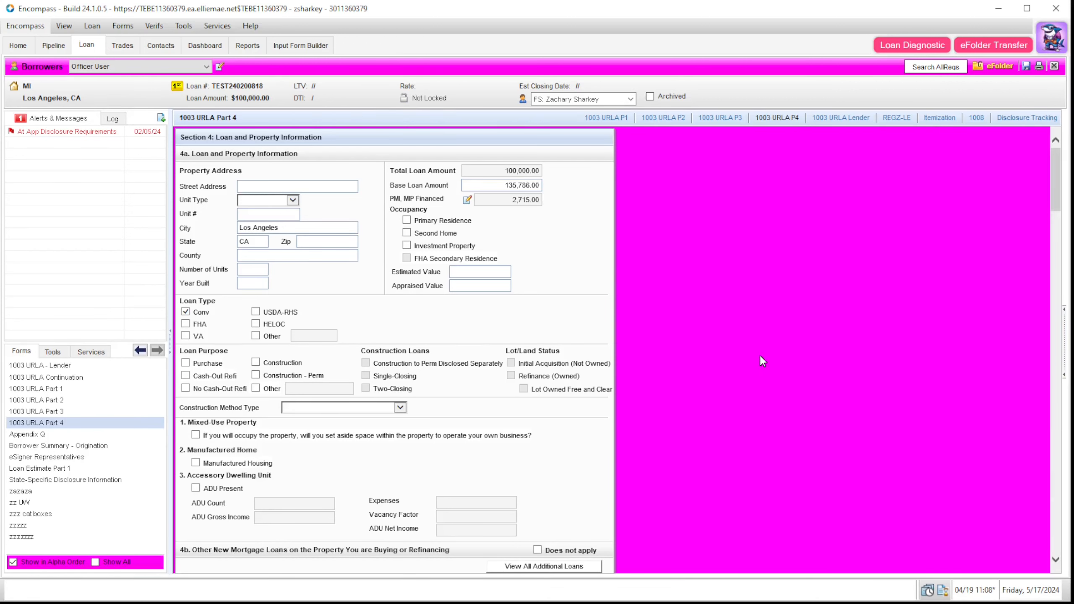
click(1065, 354)
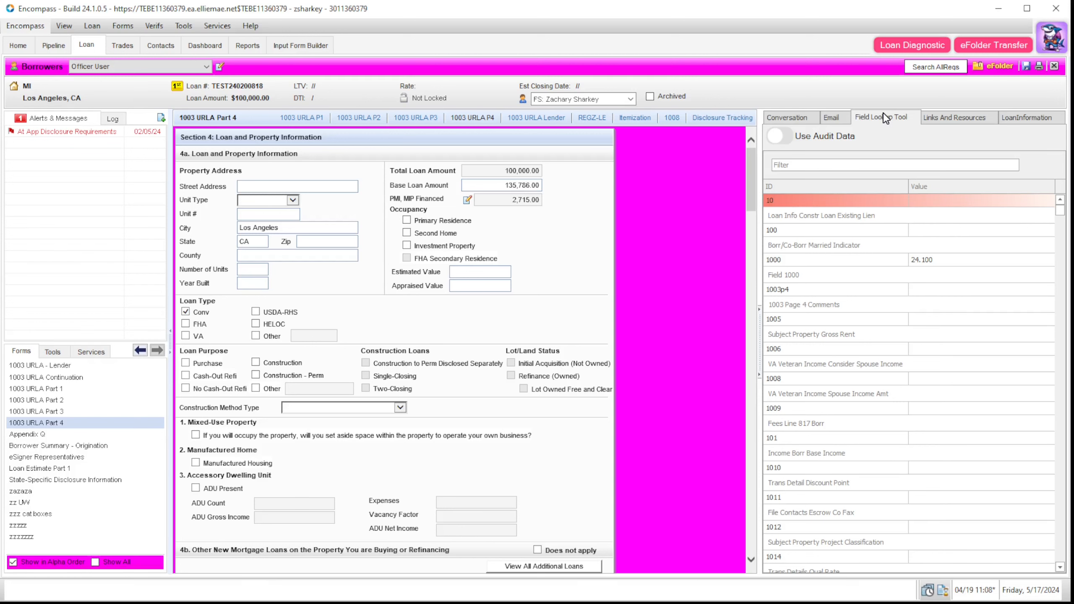
click(770, 118)
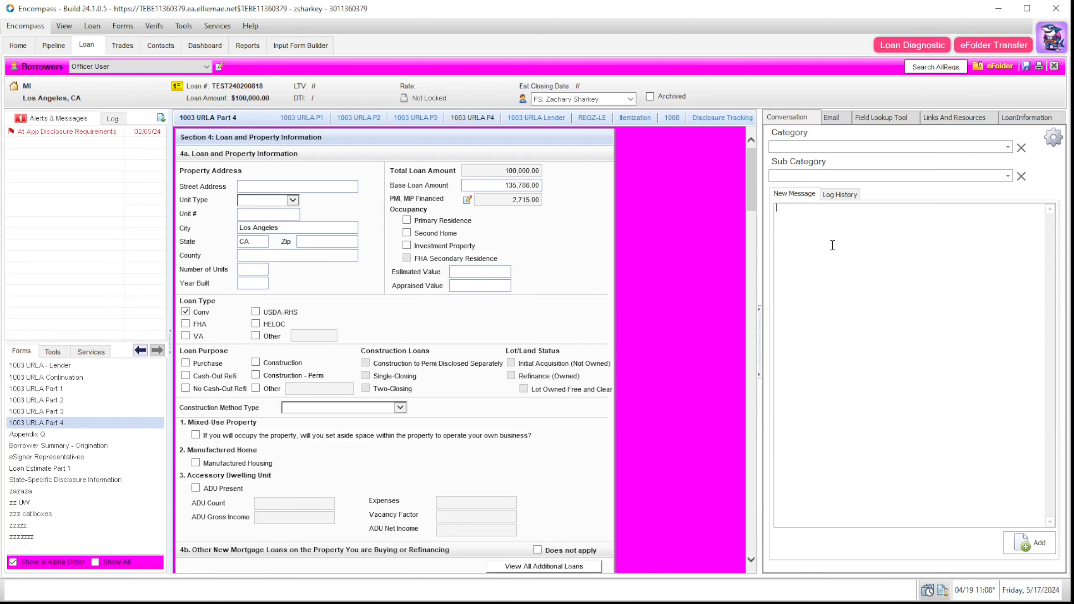
Step: Choose conversation category P1 with sub category S1, and check the category configuration
click(1007, 146)
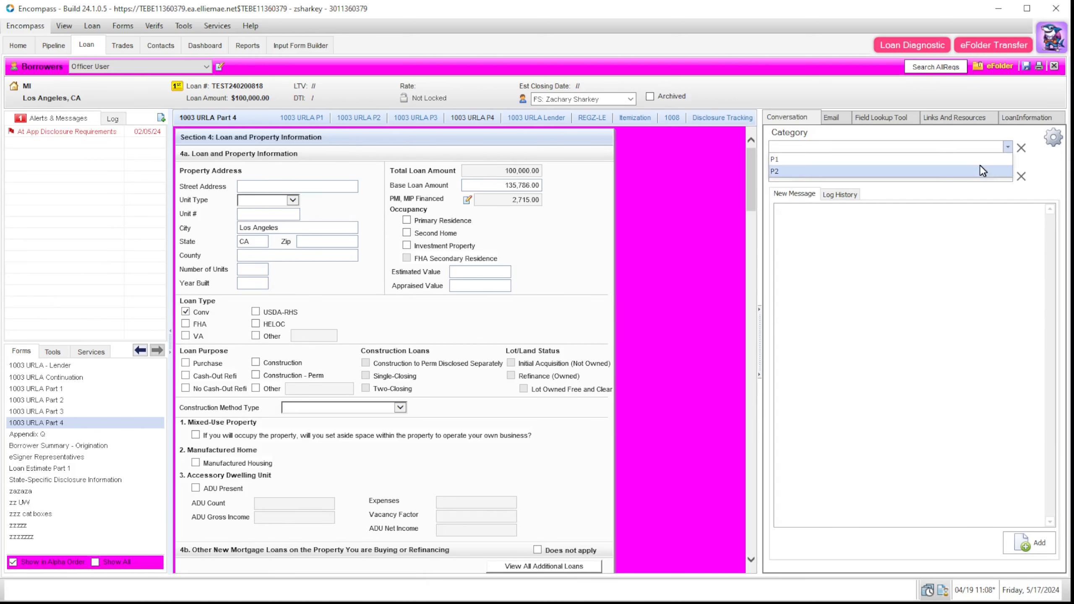
click(981, 159)
click(1008, 176)
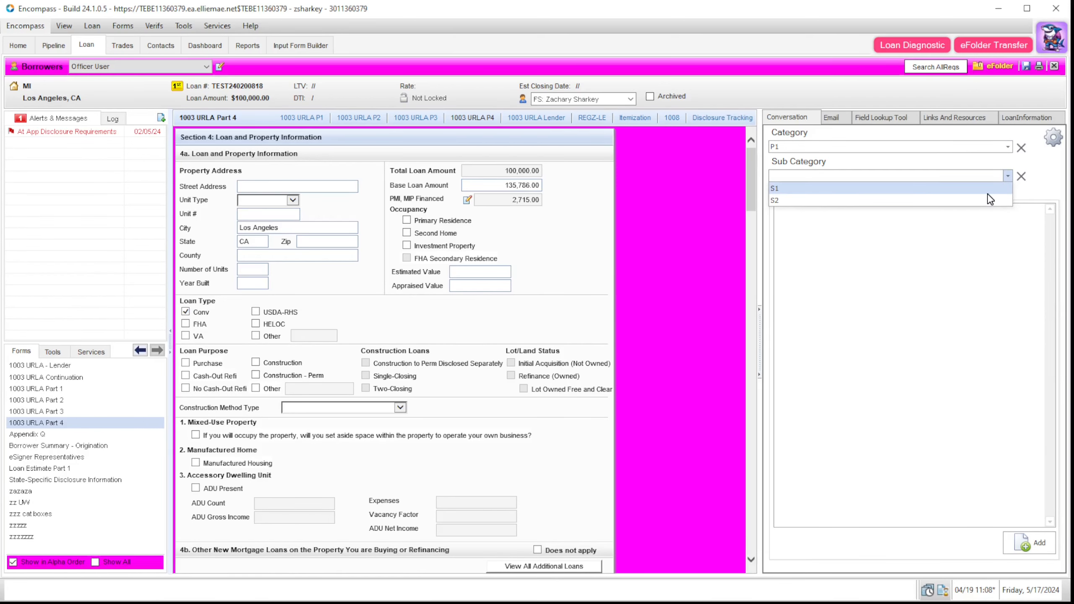
click(1053, 137)
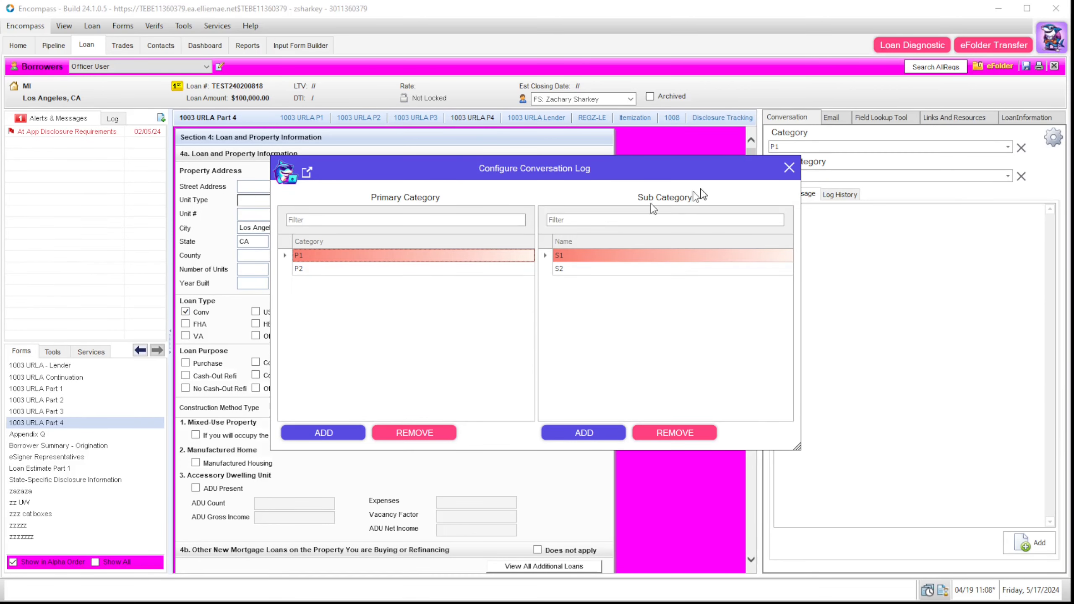
click(789, 168)
Step: View the conversation log history, keep P1 as the category, and switch the side panel to Email
click(840, 194)
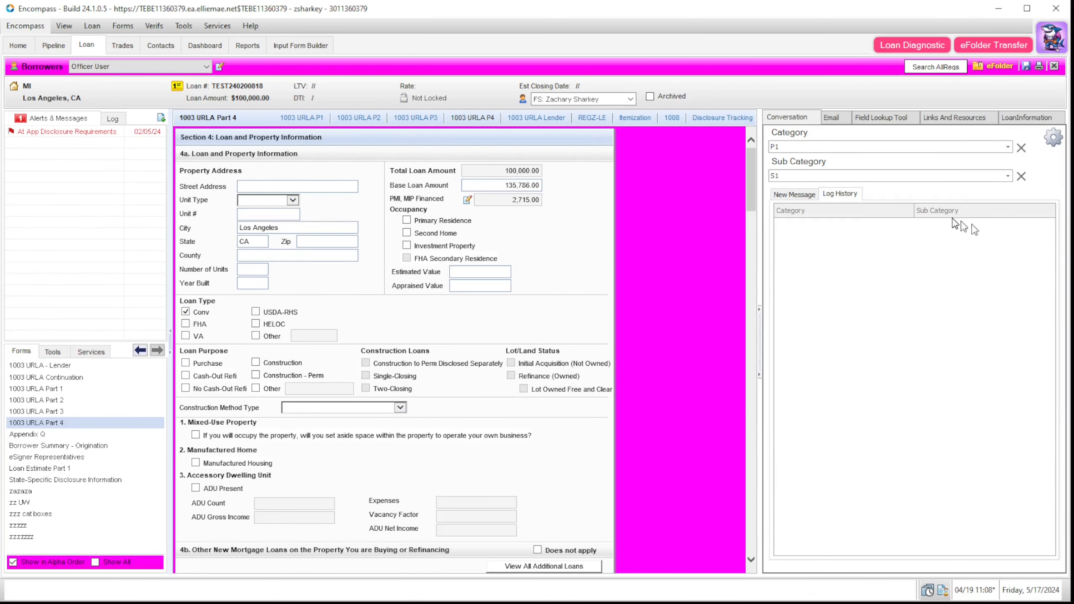
click(1007, 176)
click(1007, 146)
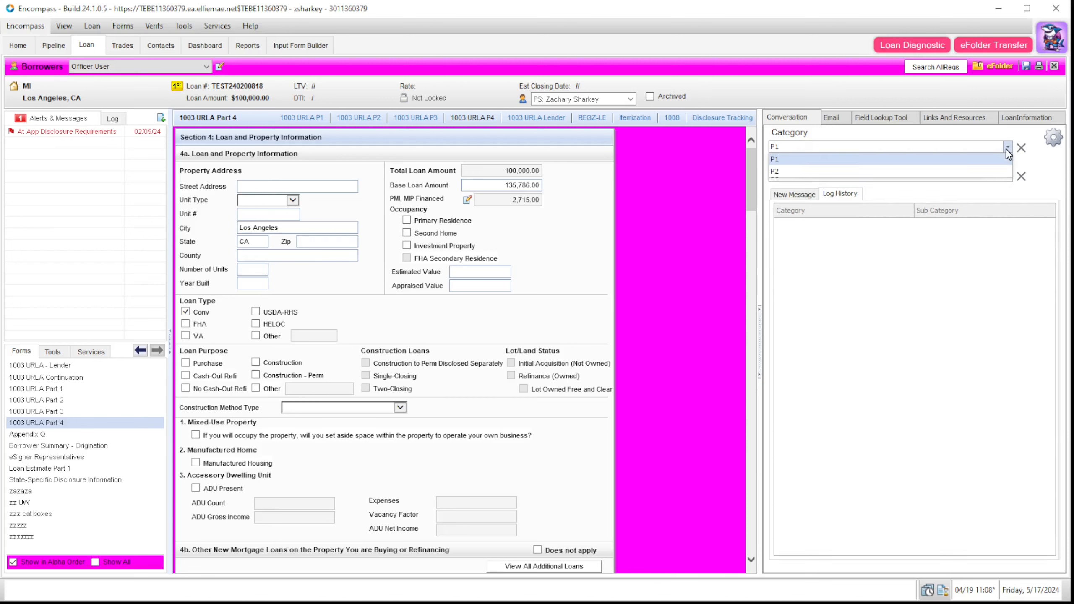
click(845, 159)
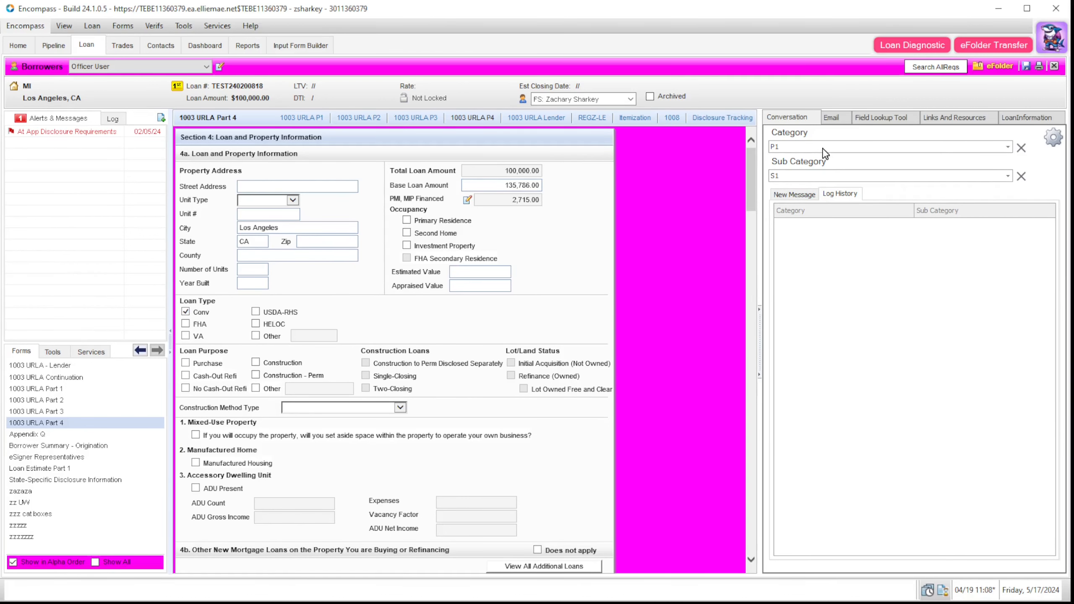
click(833, 118)
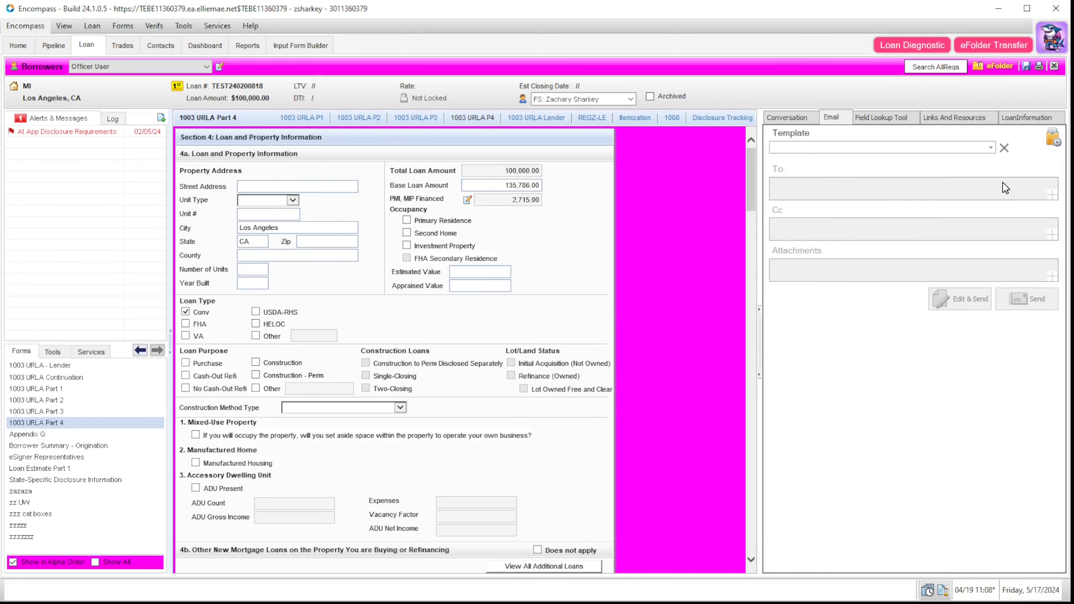
Step: Enable Show In Side Menu for Test Rule in the email rule settings
click(1055, 140)
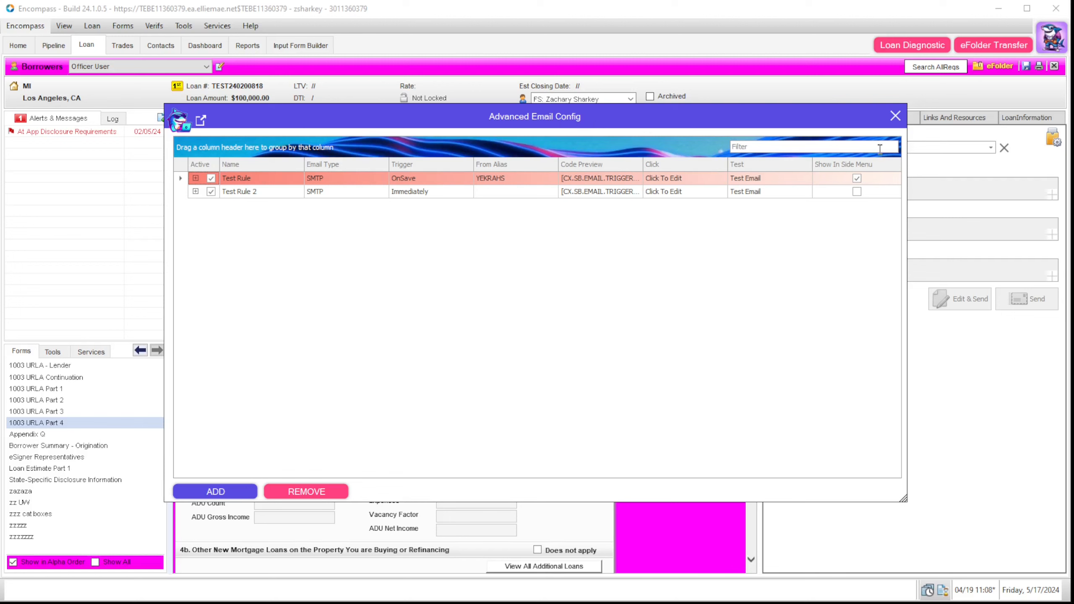
click(854, 177)
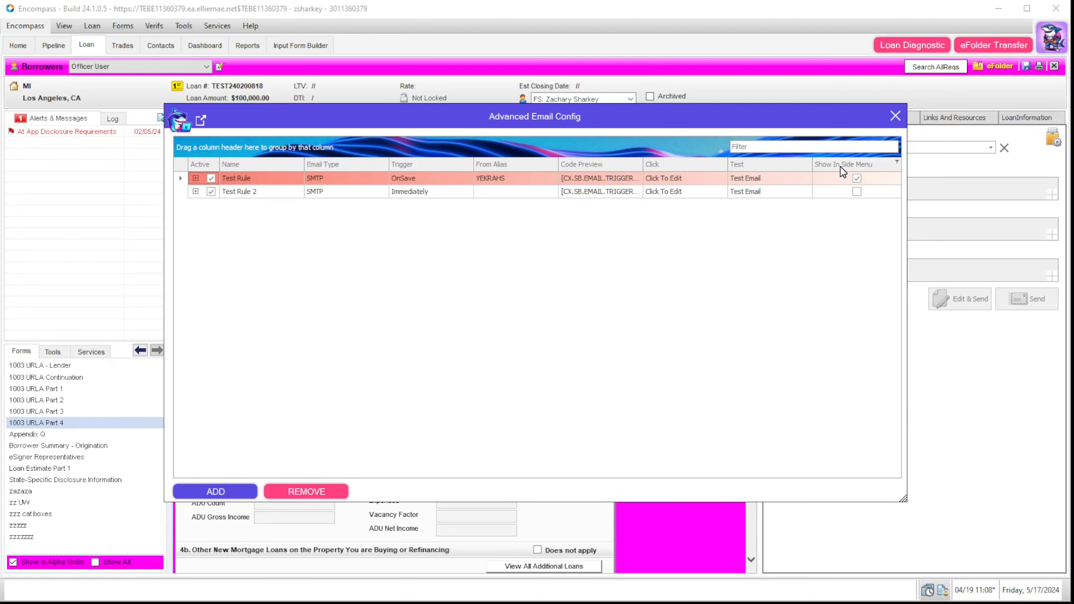
click(858, 178)
click(895, 114)
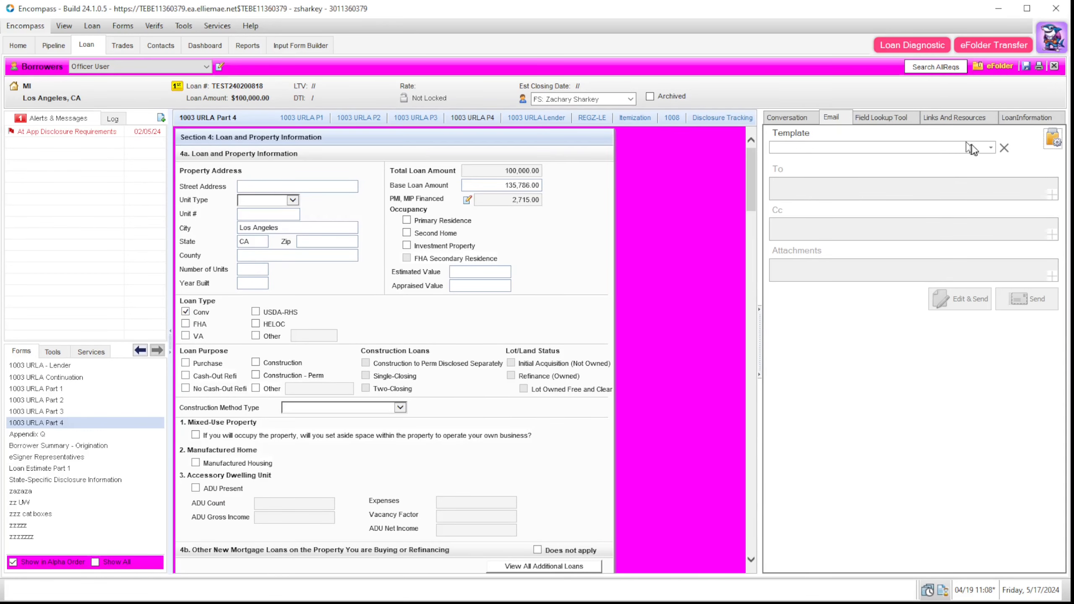
Step: Load Test Rule as the email template and open the recipient field picker
click(990, 148)
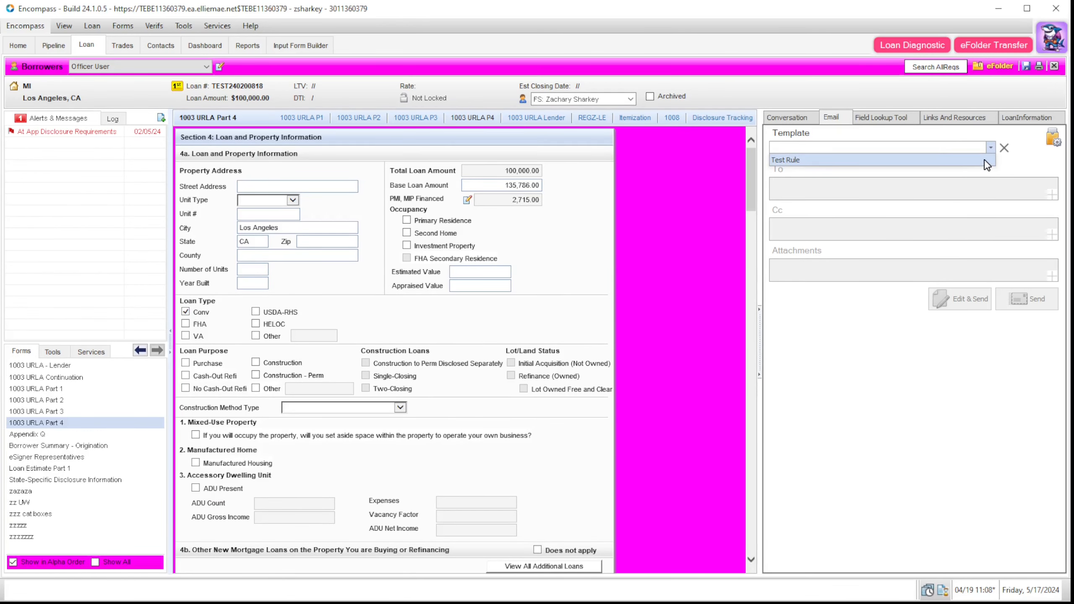
click(984, 160)
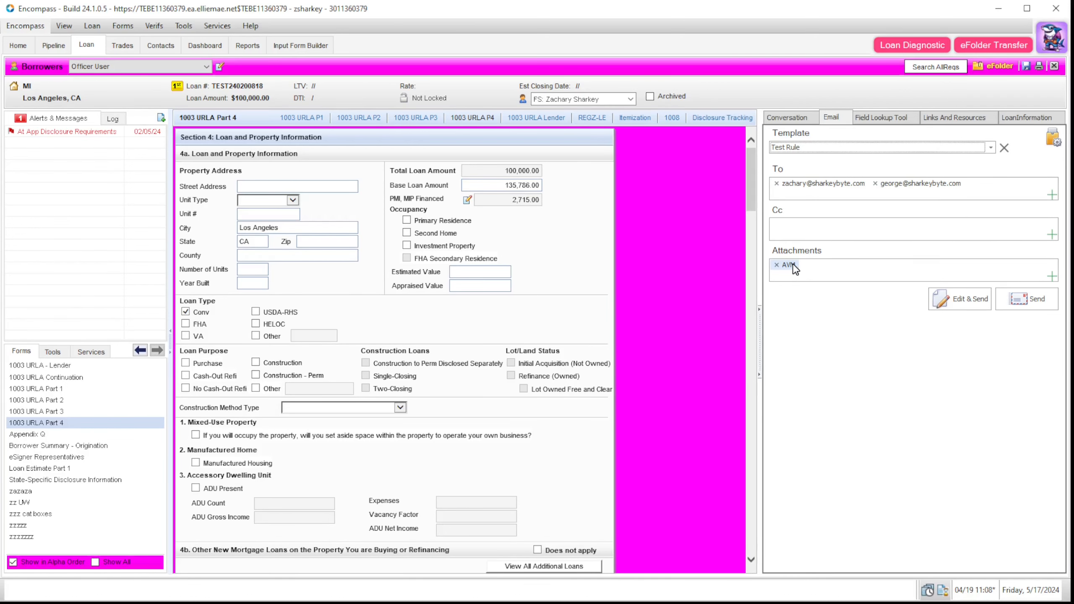
click(1051, 194)
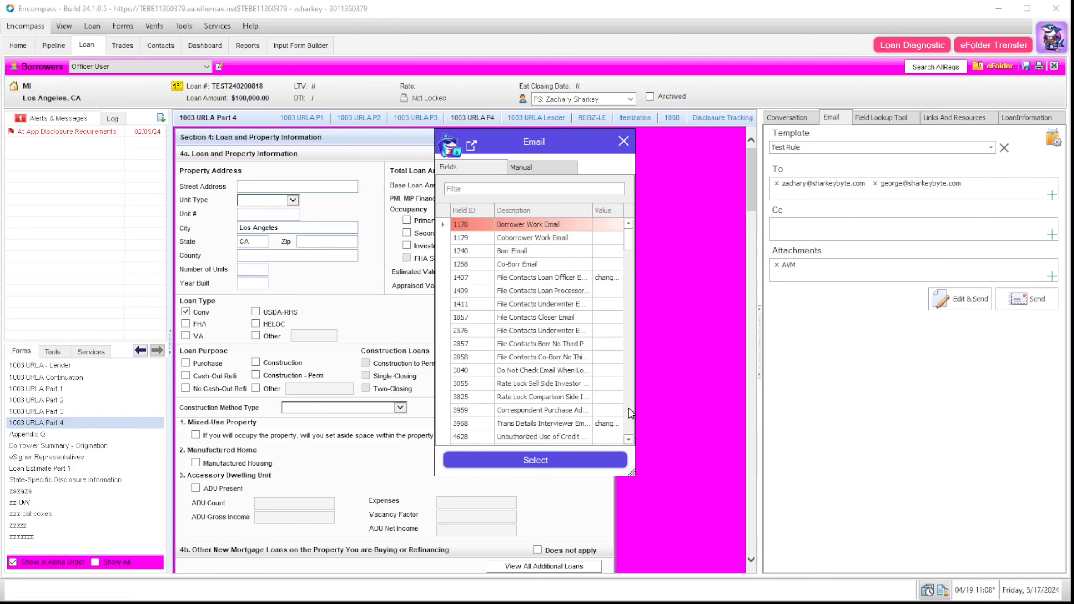
Step: Add field 1407, File Contacts Loan Officer Email, as a recipient, then check the attachment picker without adding
drag(633, 473, 743, 464)
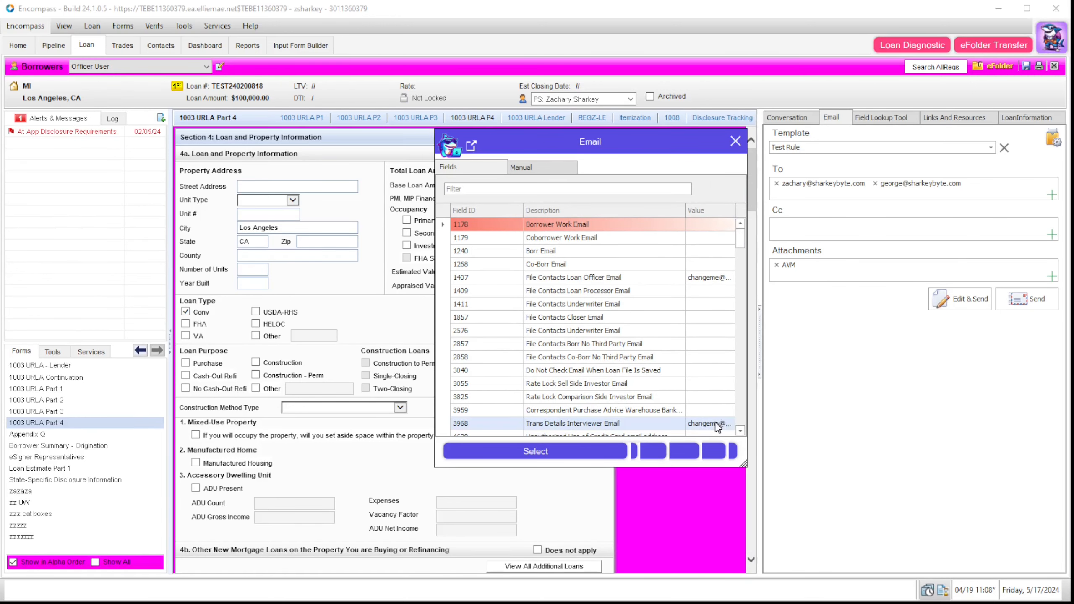
click(707, 423)
click(707, 264)
click(651, 452)
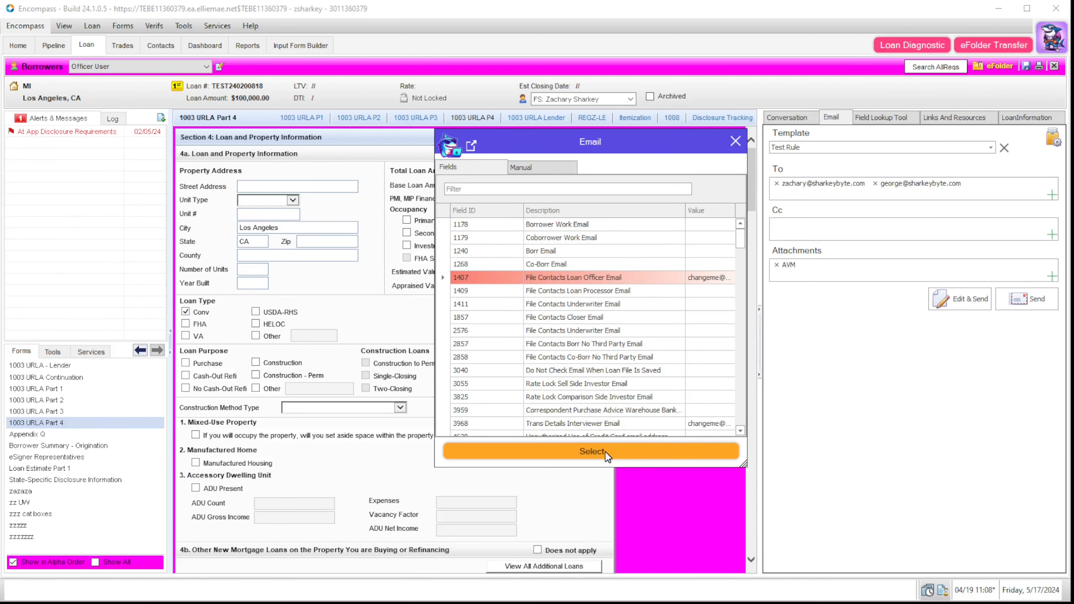
click(605, 452)
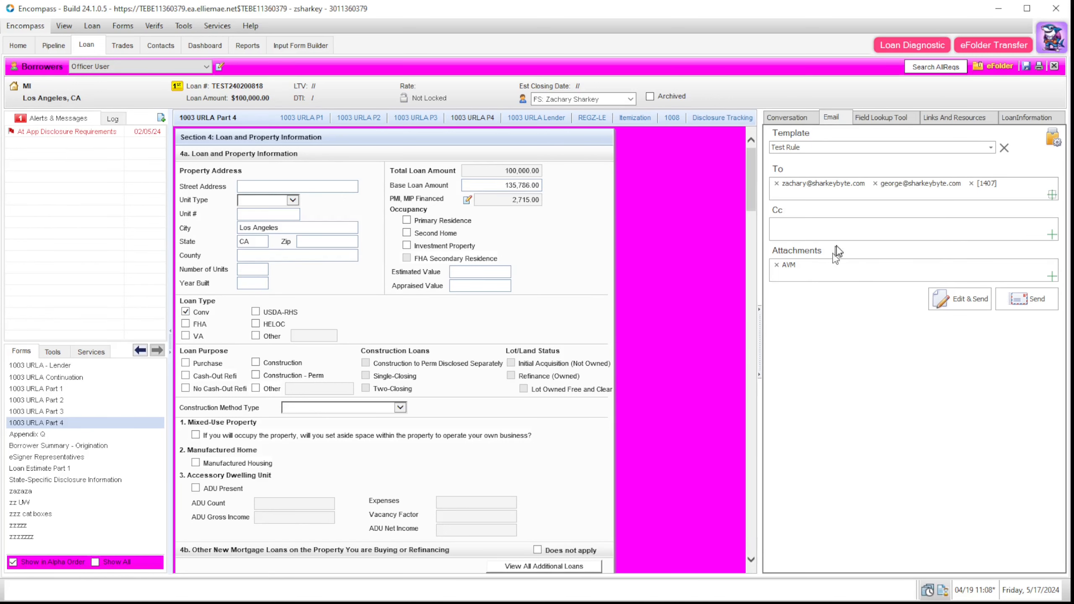
click(1051, 276)
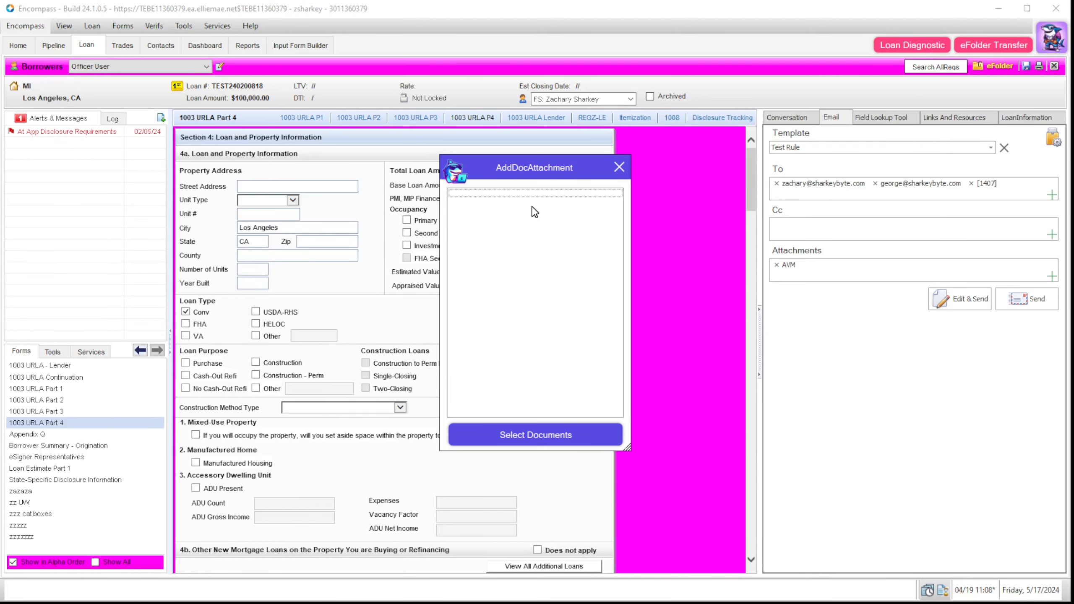
click(619, 167)
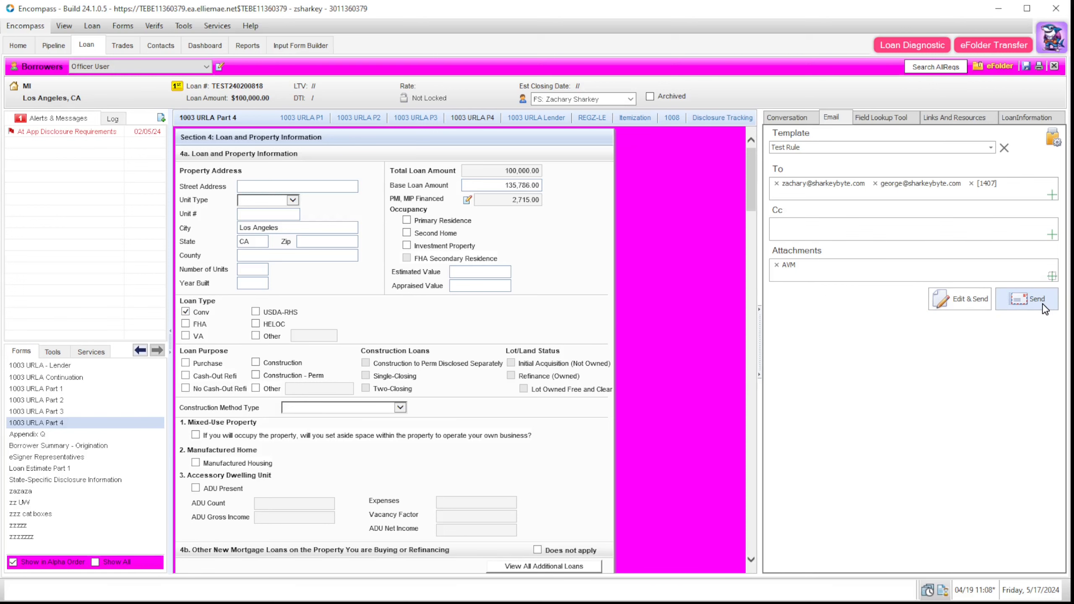
Step: Preview the Test Rule email, toggling the body between real loan values and field codes
click(968, 300)
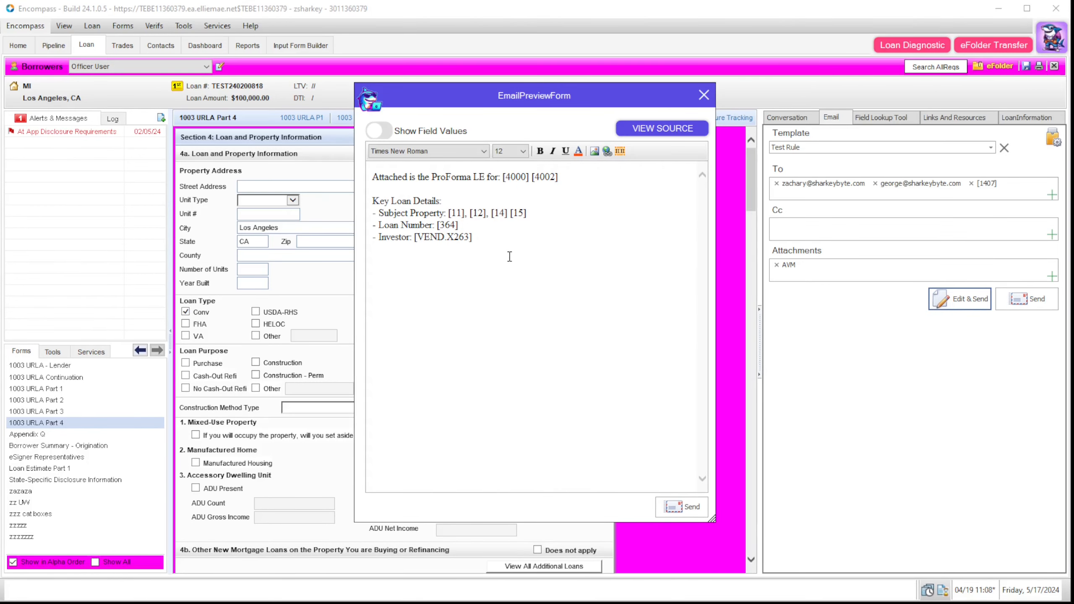
key(ctrl+a)
click(538, 237)
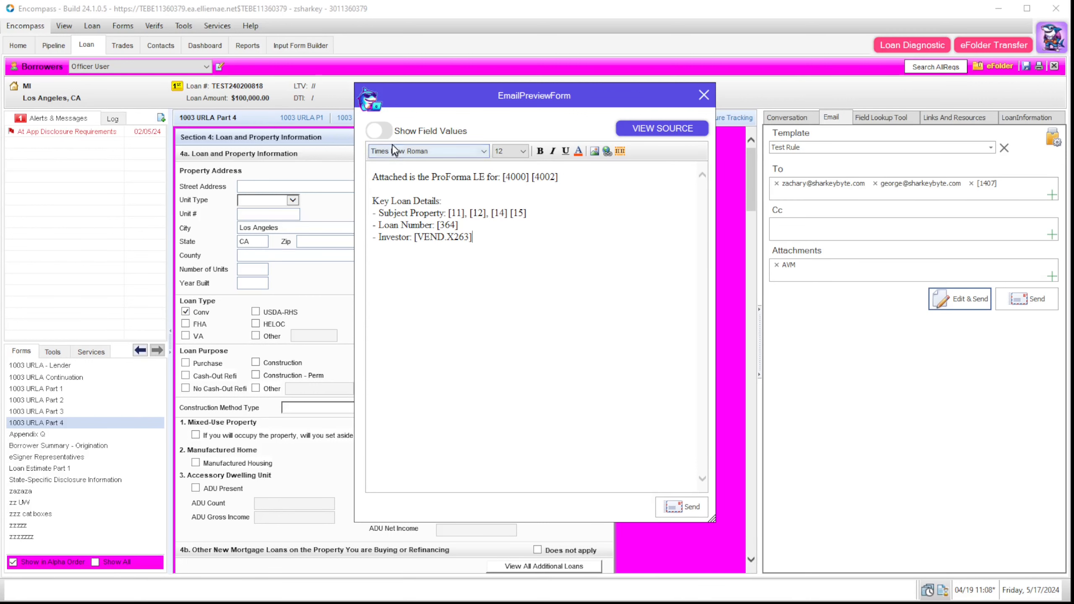
double_click(441, 224)
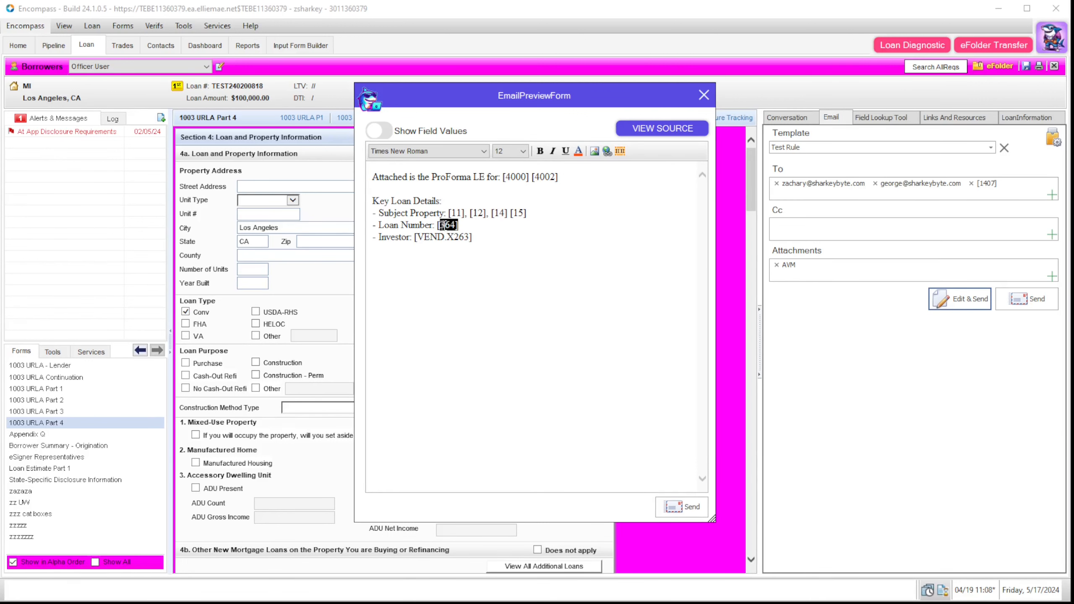
click(375, 162)
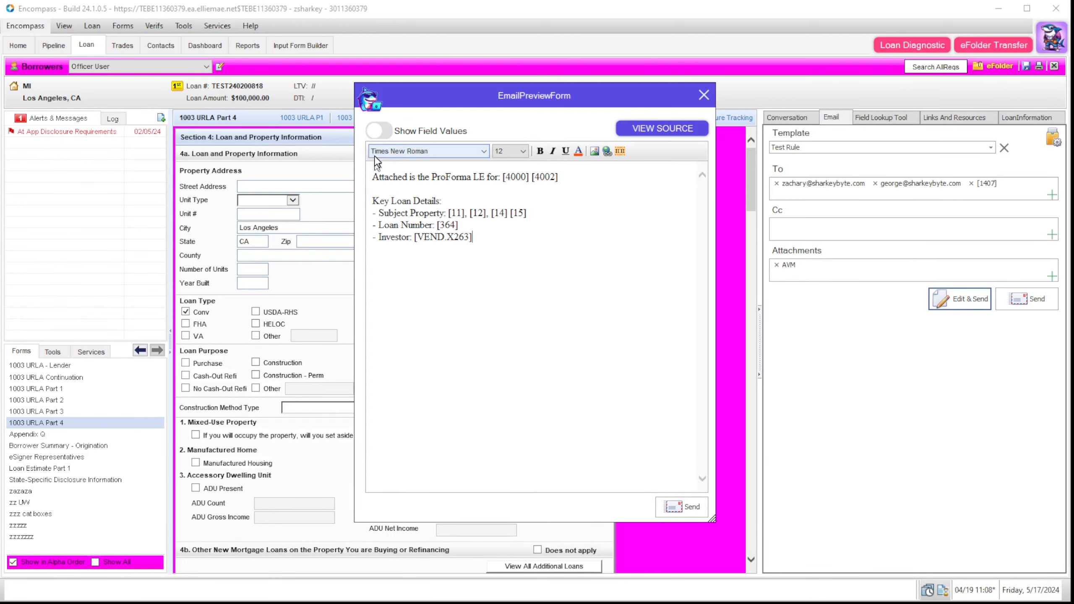
click(376, 133)
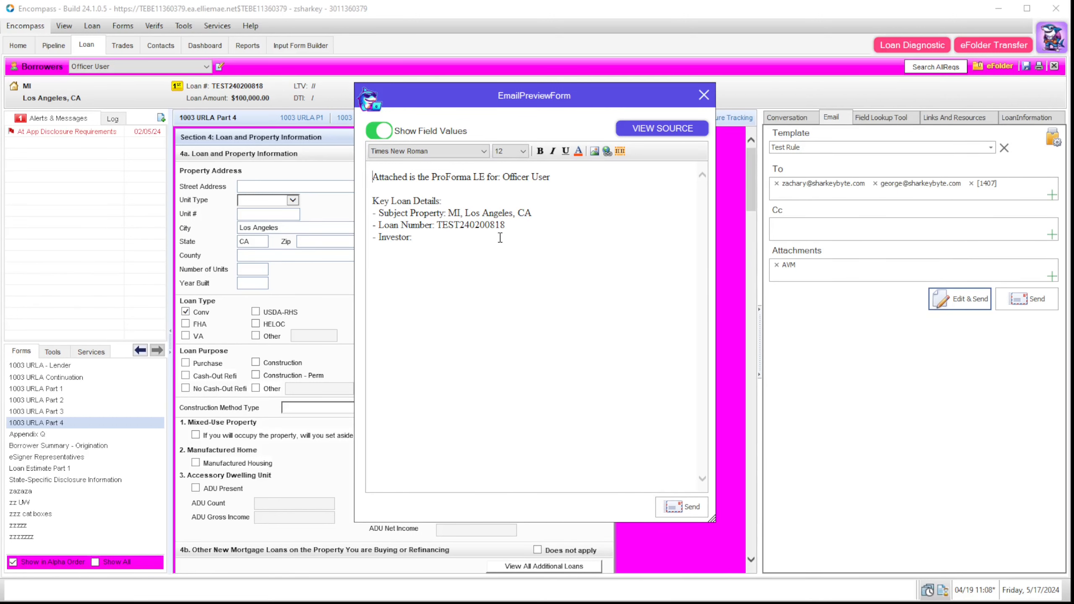
click(385, 133)
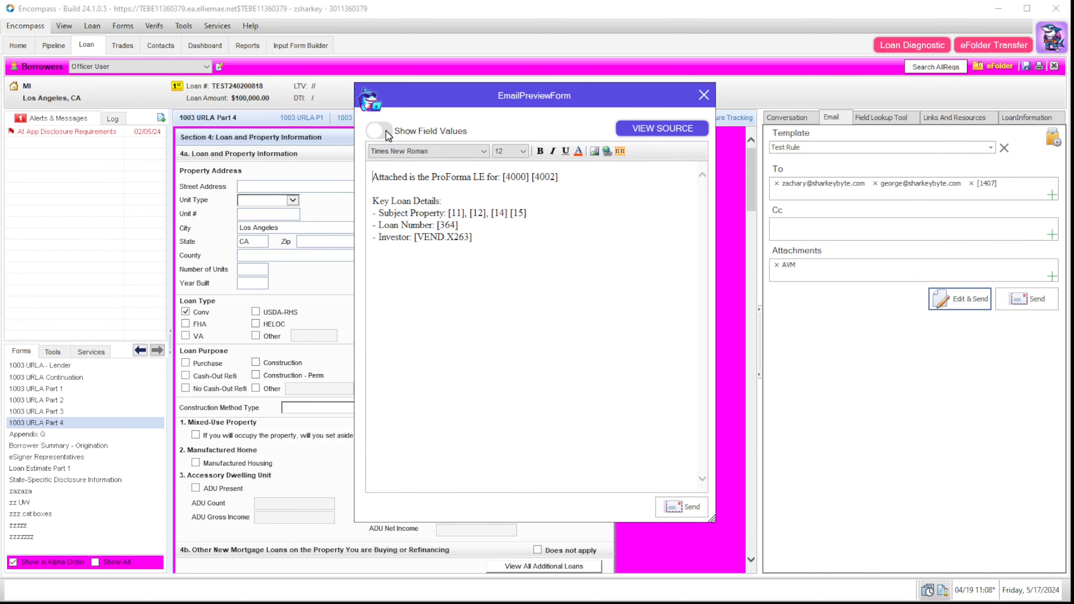
Step: Inspect the email's HTML source, then close the source view and the email preview
click(645, 128)
key(ctrl+a)
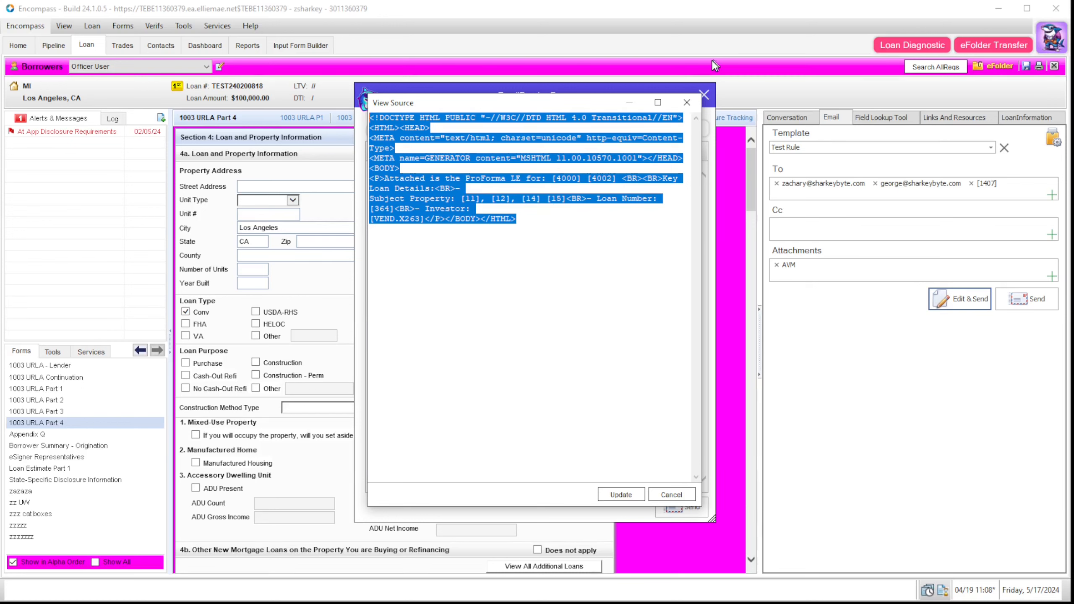
click(687, 102)
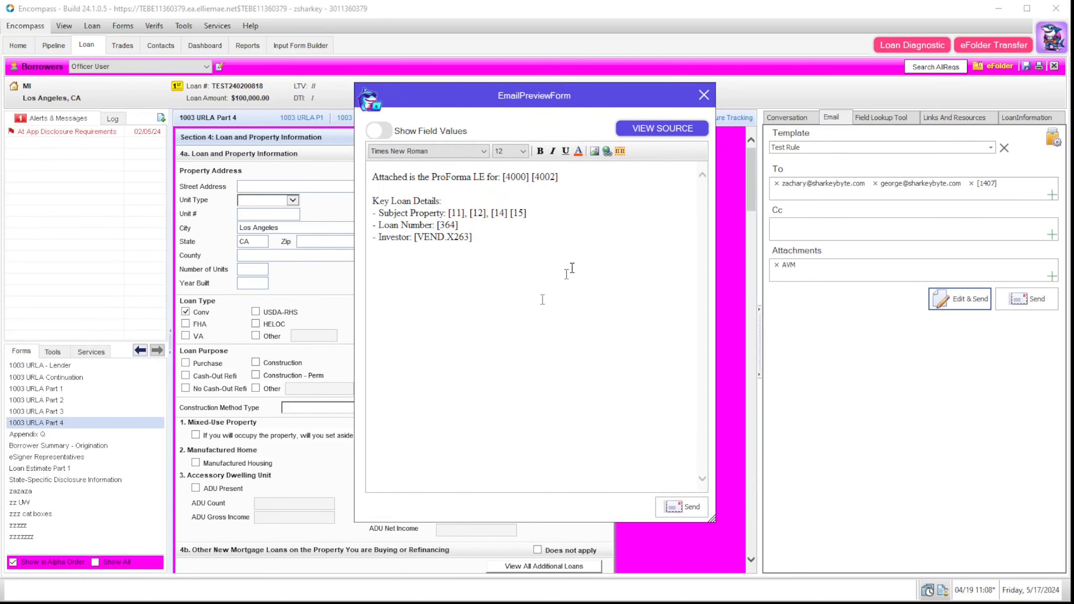
click(681, 506)
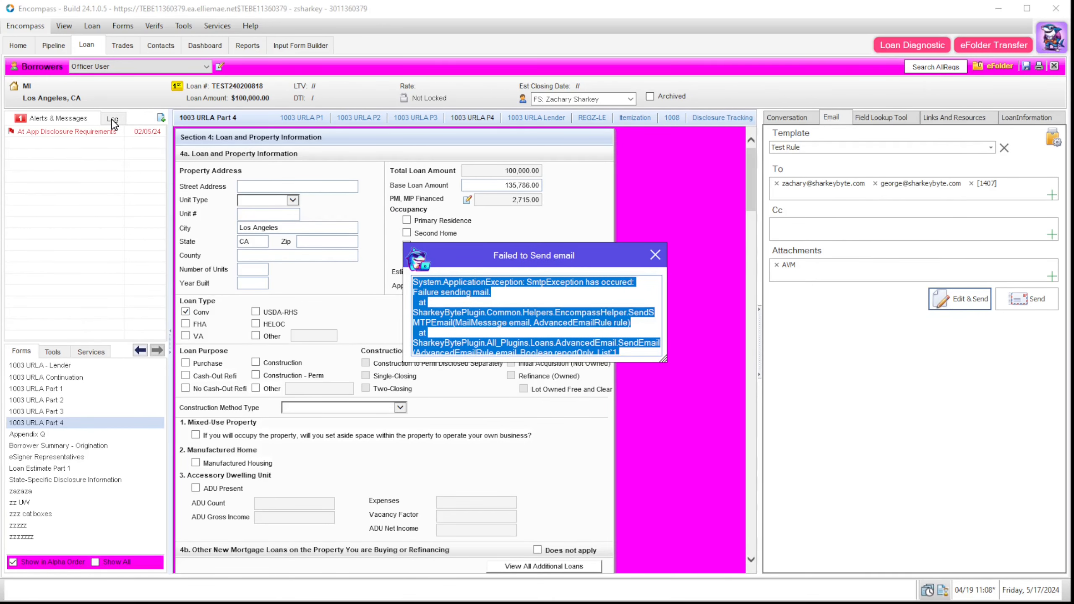
click(655, 257)
click(109, 121)
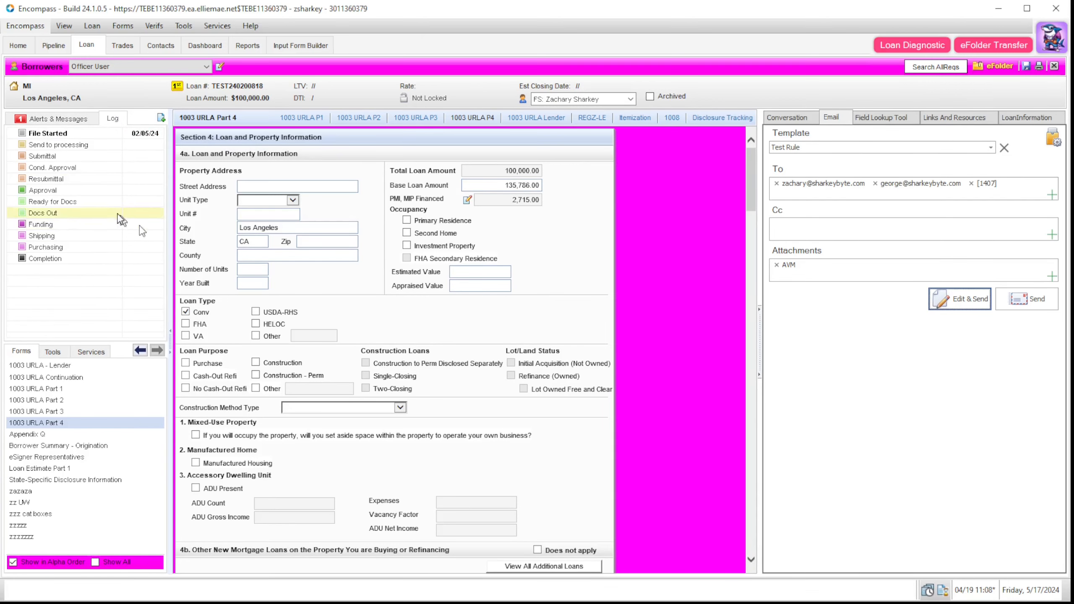
click(1053, 139)
click(375, 179)
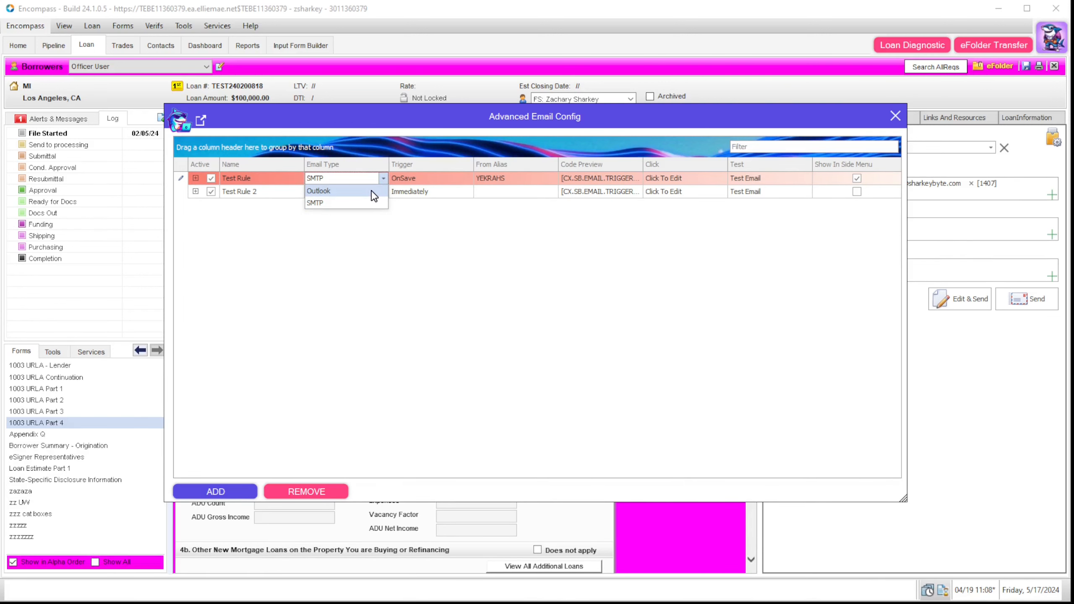
click(371, 191)
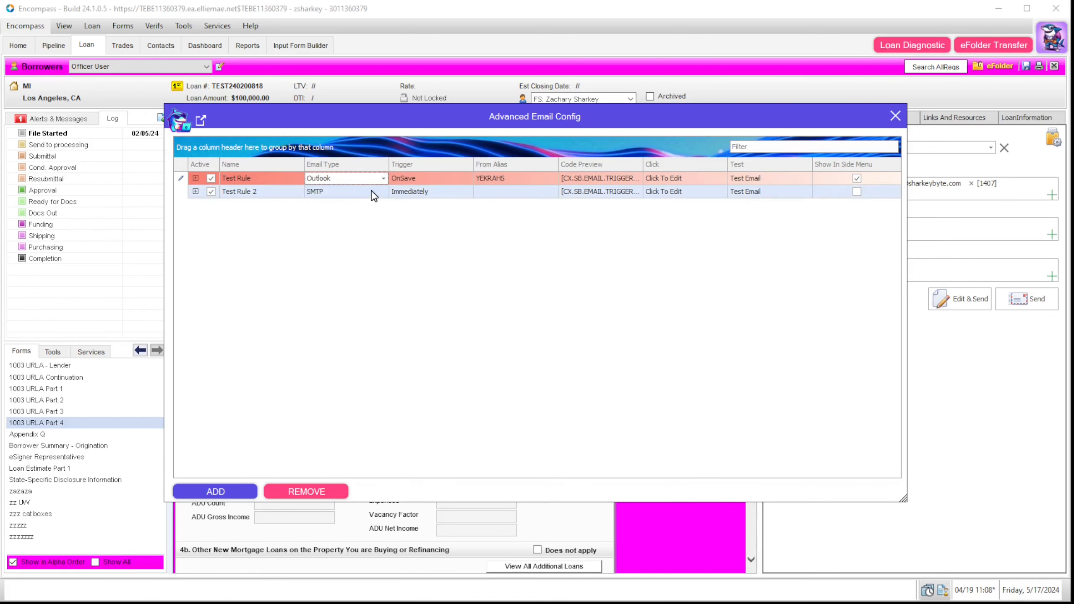
click(895, 116)
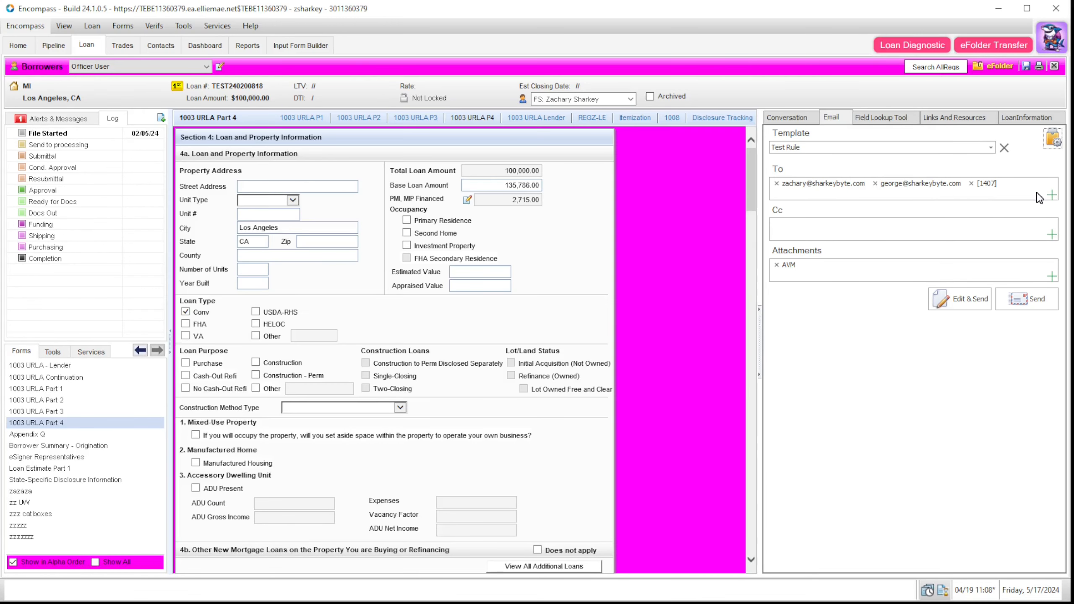
Step: Send the Test Rule email template for this loan and view the File Started milestone
click(992, 152)
click(980, 160)
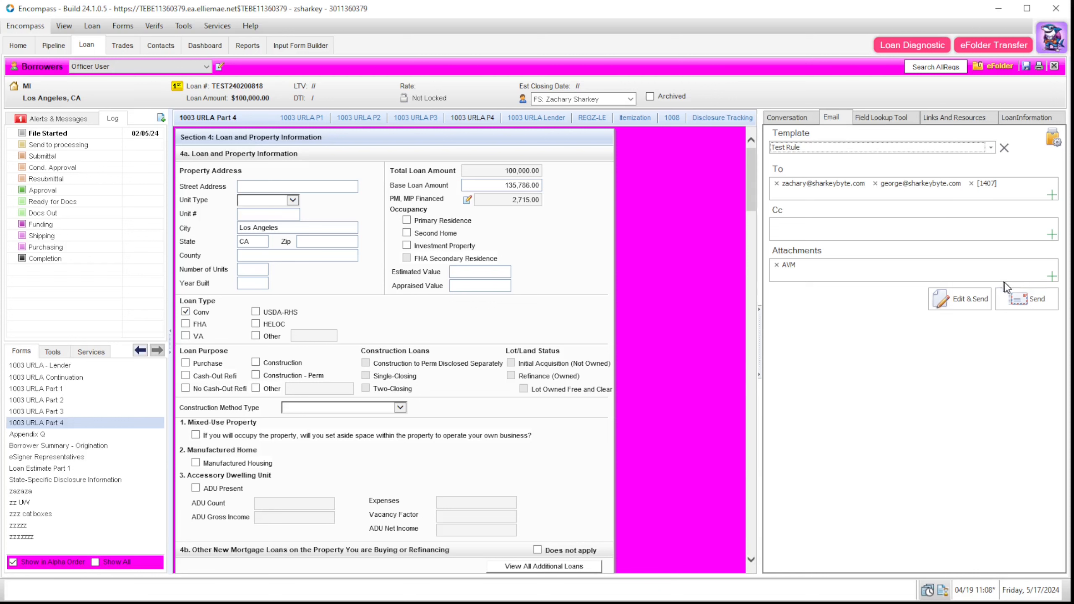
click(1031, 299)
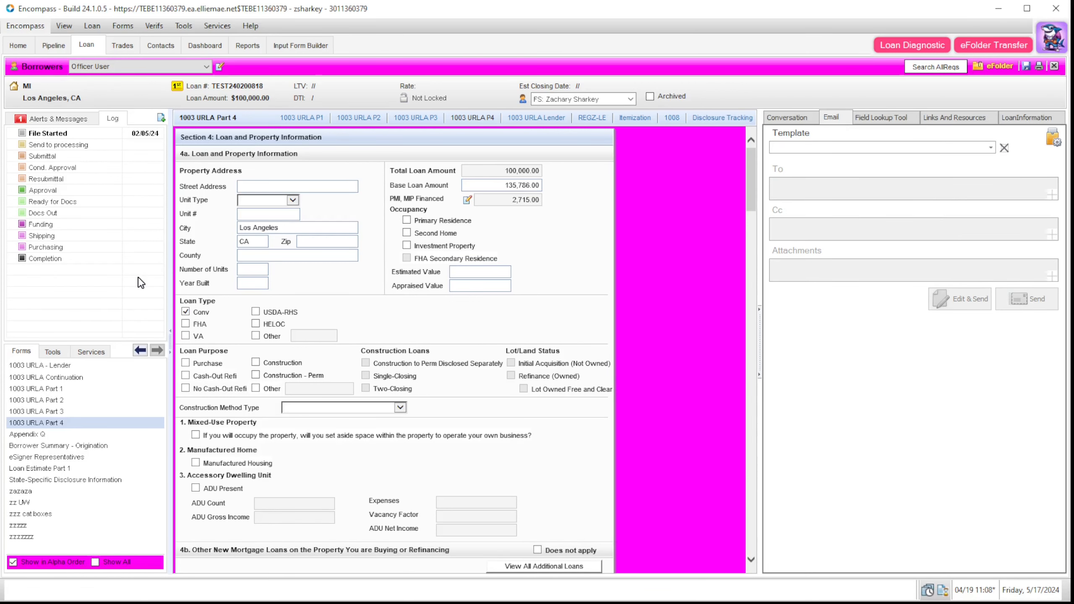
click(80, 133)
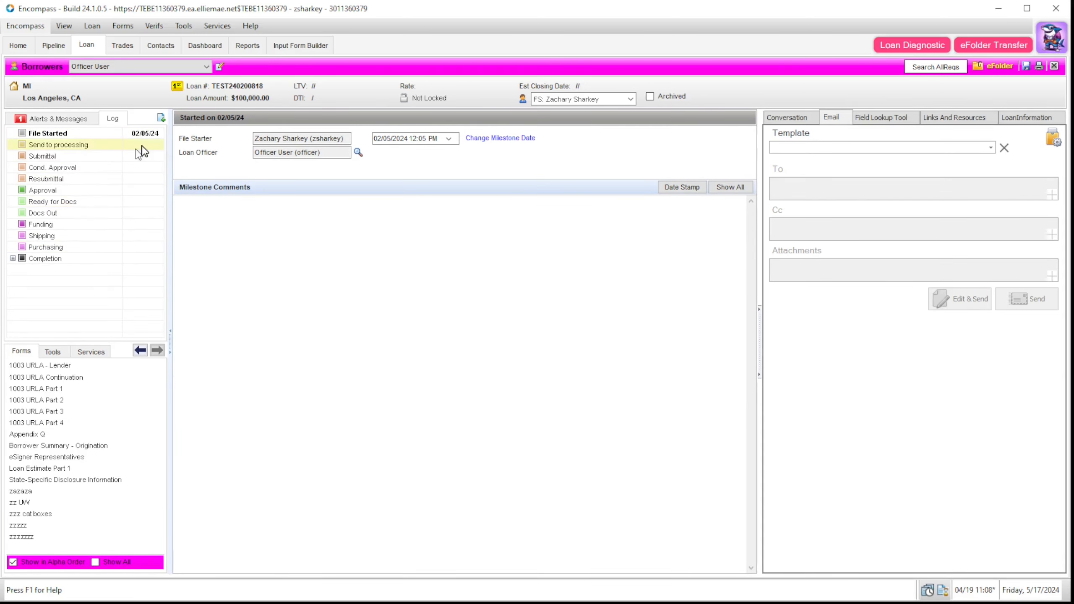
Step: Mark Send to processing finished and review the resulting Automated Email Sent log entry
click(141, 146)
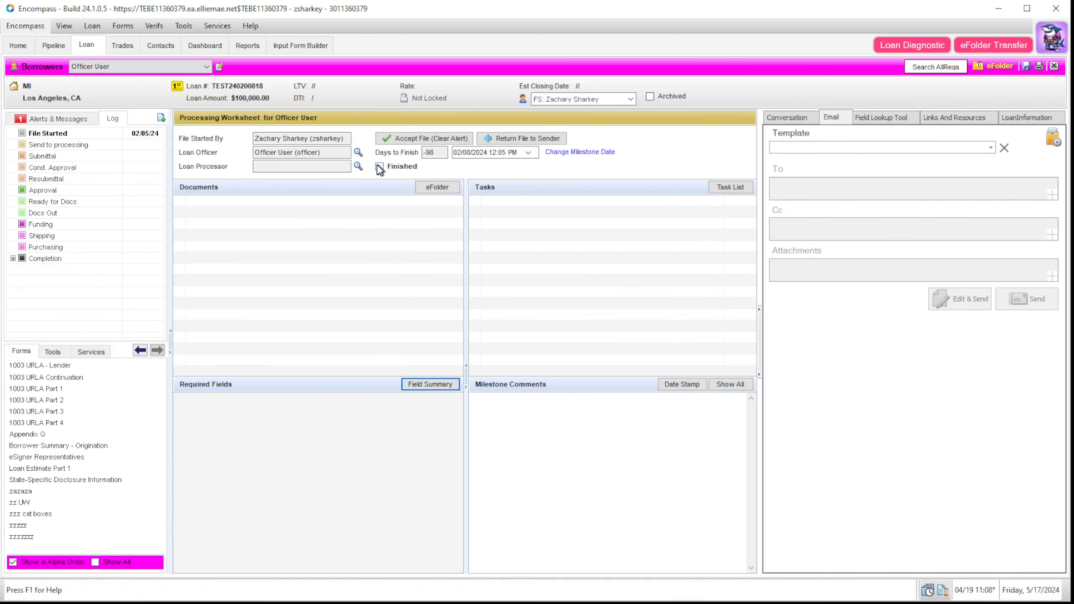
click(379, 167)
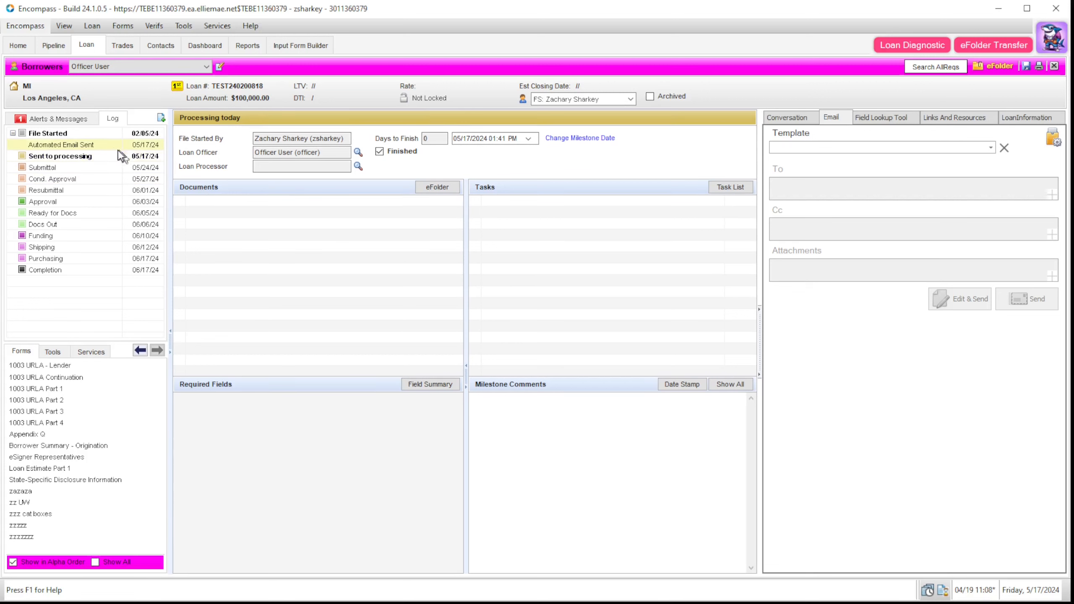
click(120, 145)
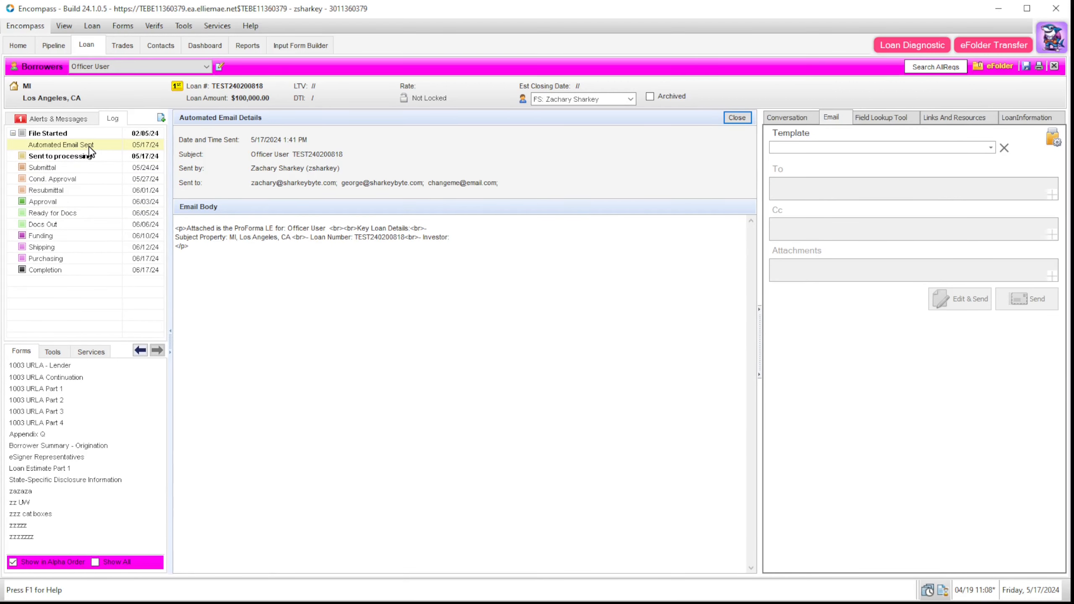
drag(212, 248, 165, 224)
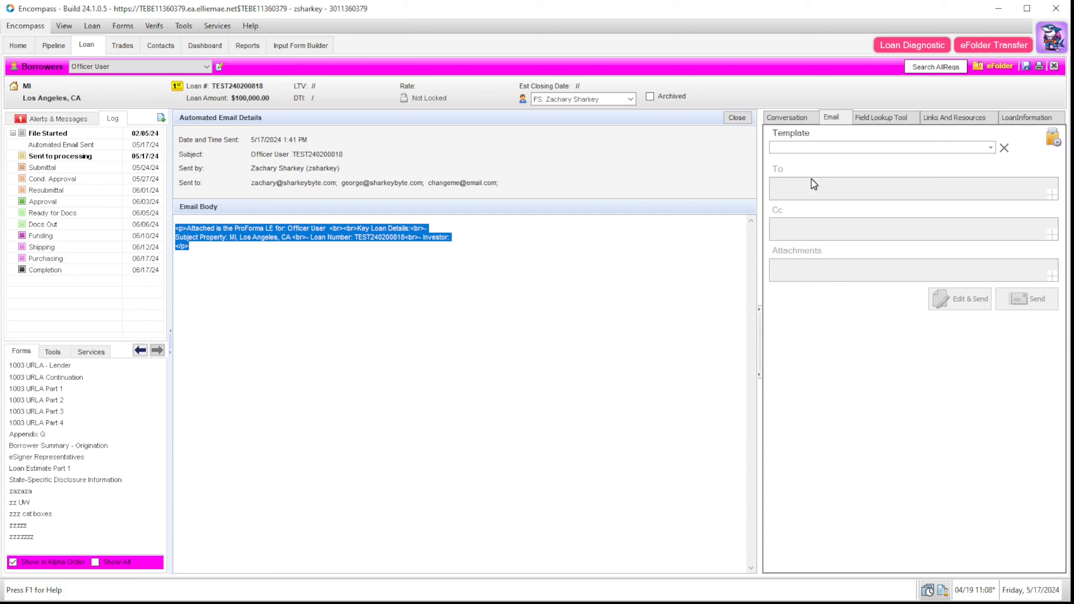
click(906, 123)
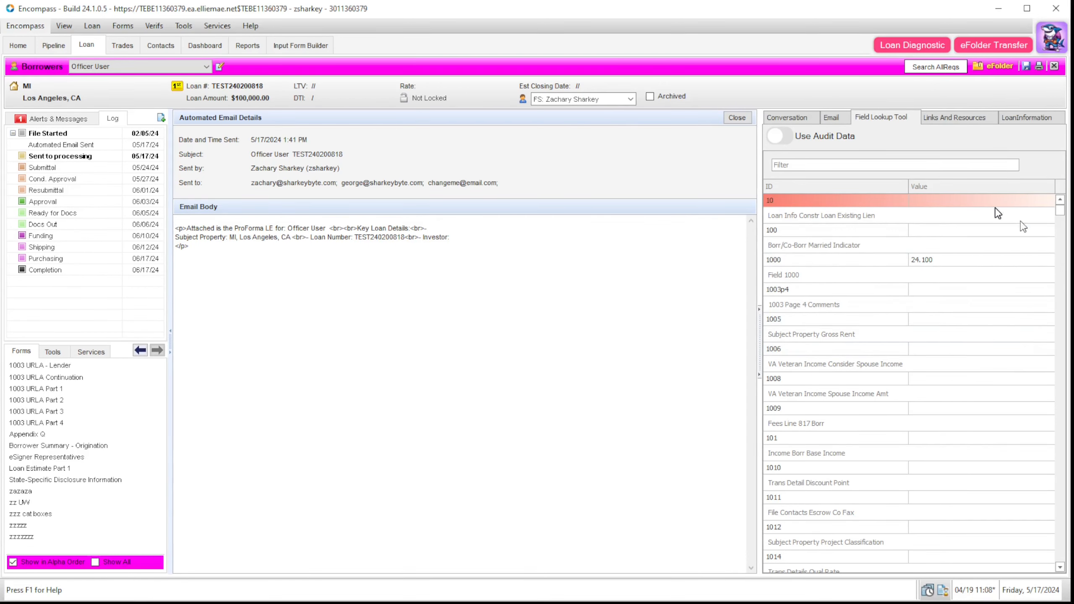
Step: Turn on Use Audit Data and open the loan's Audit Trail tool
click(778, 137)
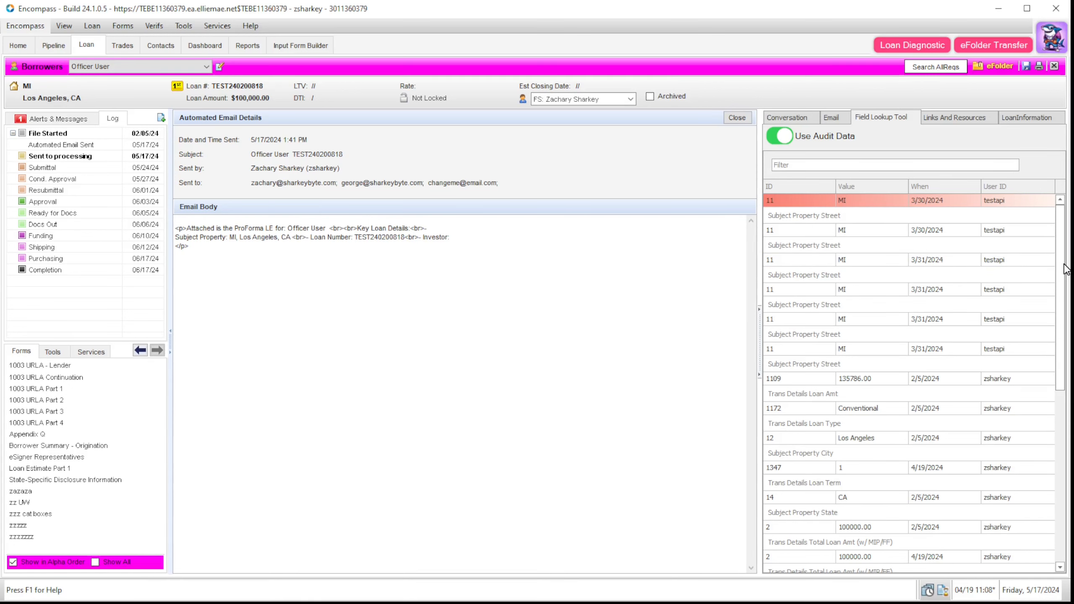
mouse_move(1061, 263)
mouse_down()
mouse_move(1067, 477)
mouse_move(1055, 259)
mouse_up()
click(52, 351)
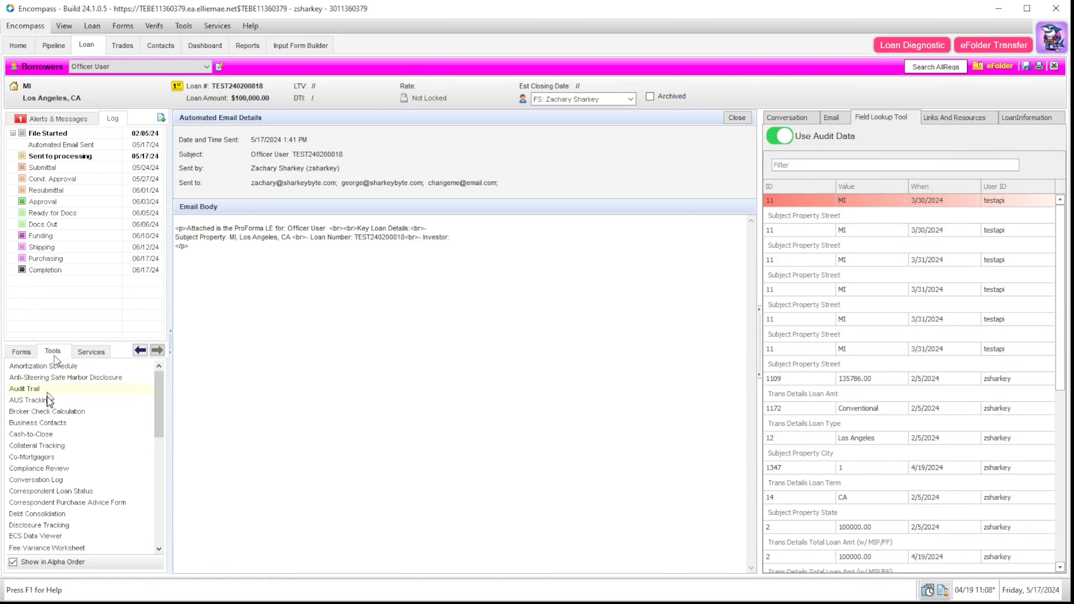
click(47, 388)
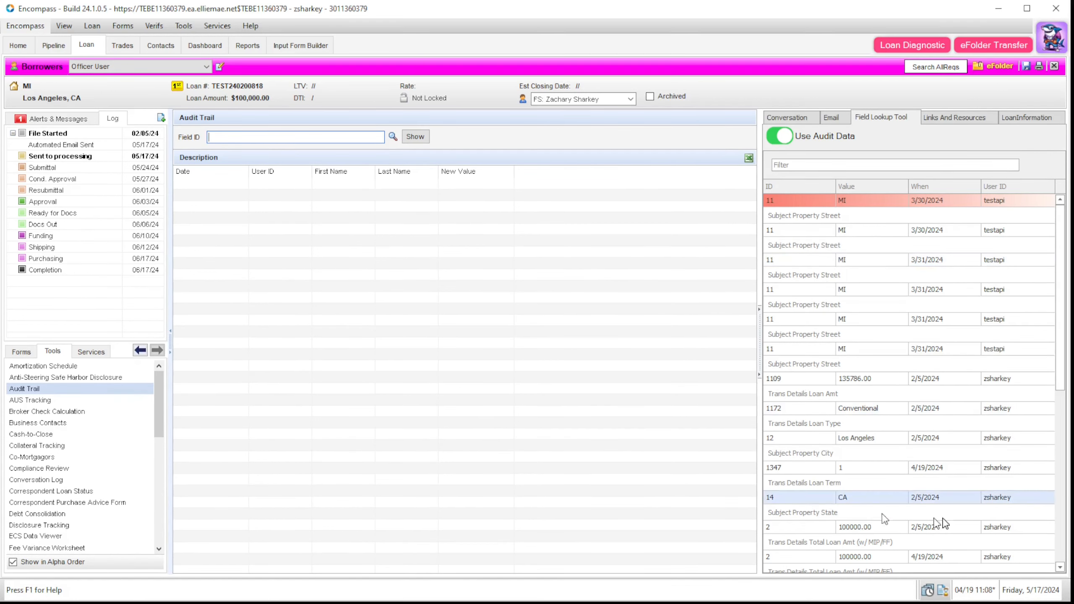
drag(1060, 376, 1038, 255)
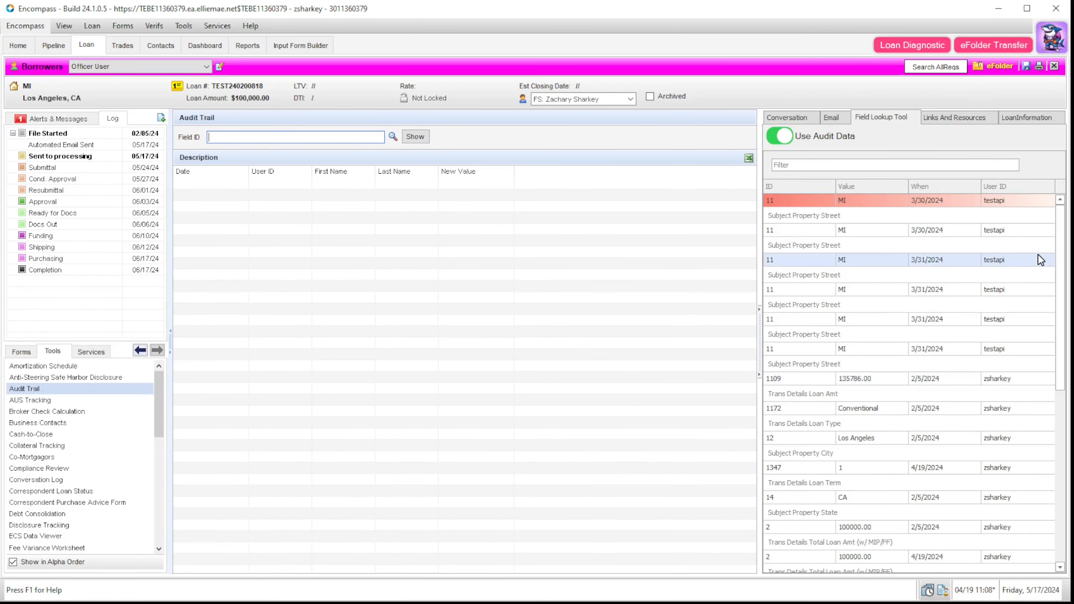
Step: Turn off audit data, filter Field Lookup by 'cx.', and set CX.AMB.AMOUNT to 234.00
click(783, 139)
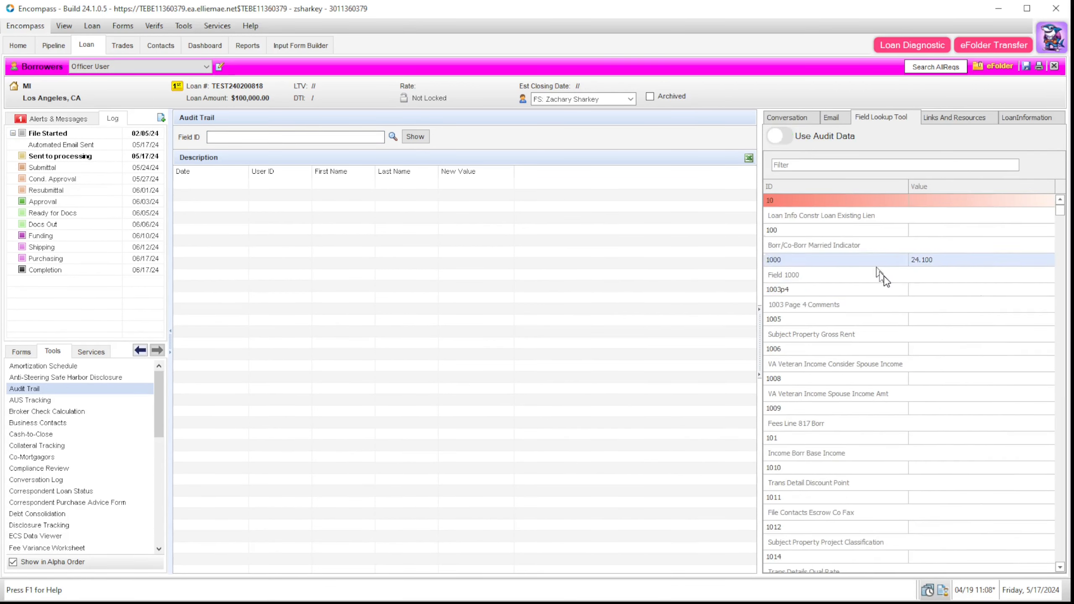
click(871, 165)
text(cx)
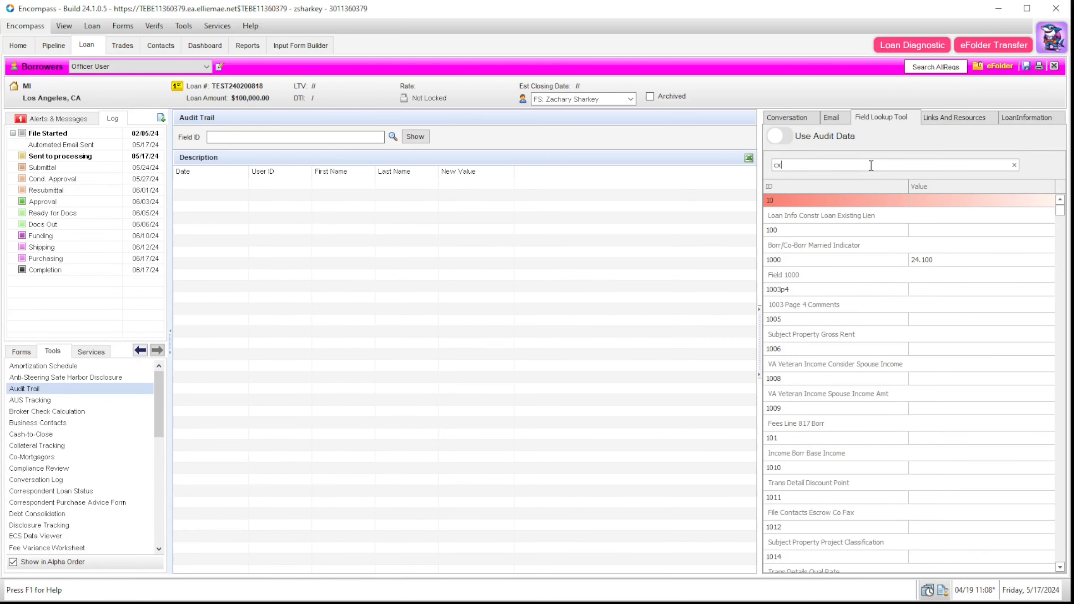
text(.)
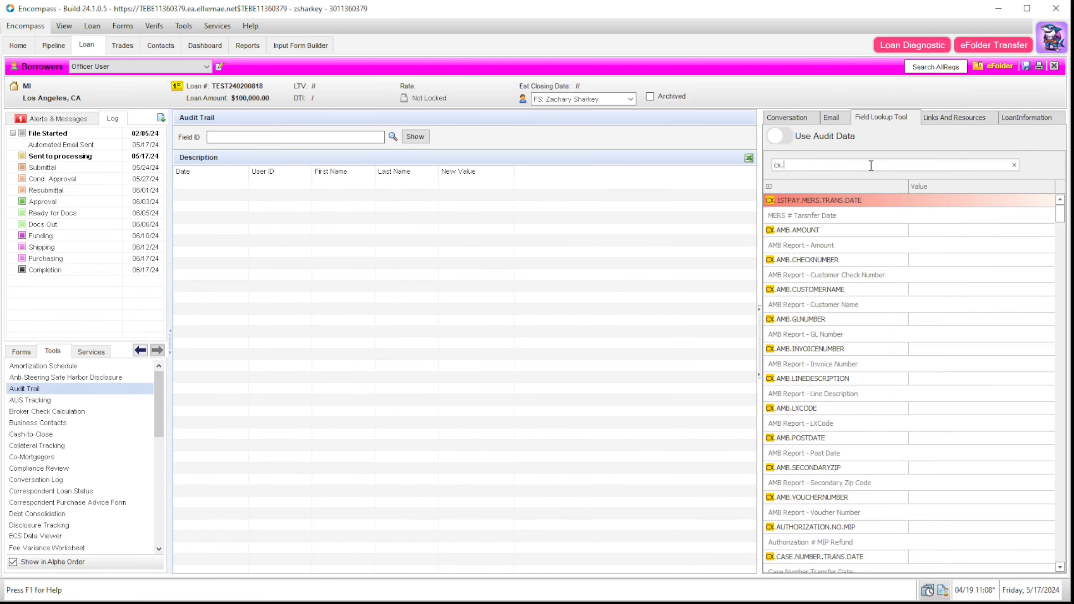
scroll(888, 419, down, 4)
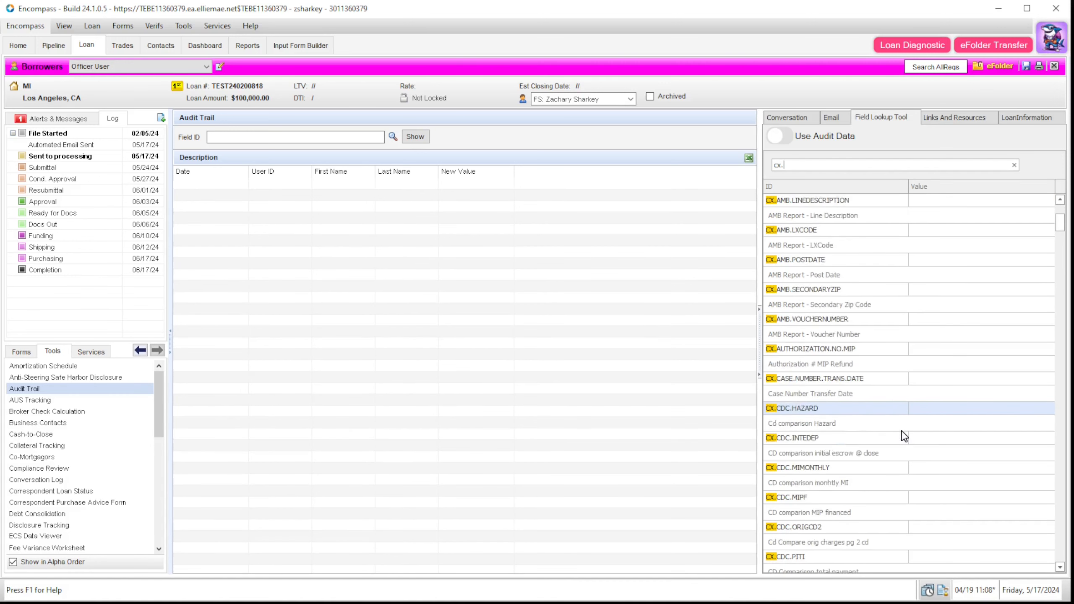
scroll(930, 381, up, 4)
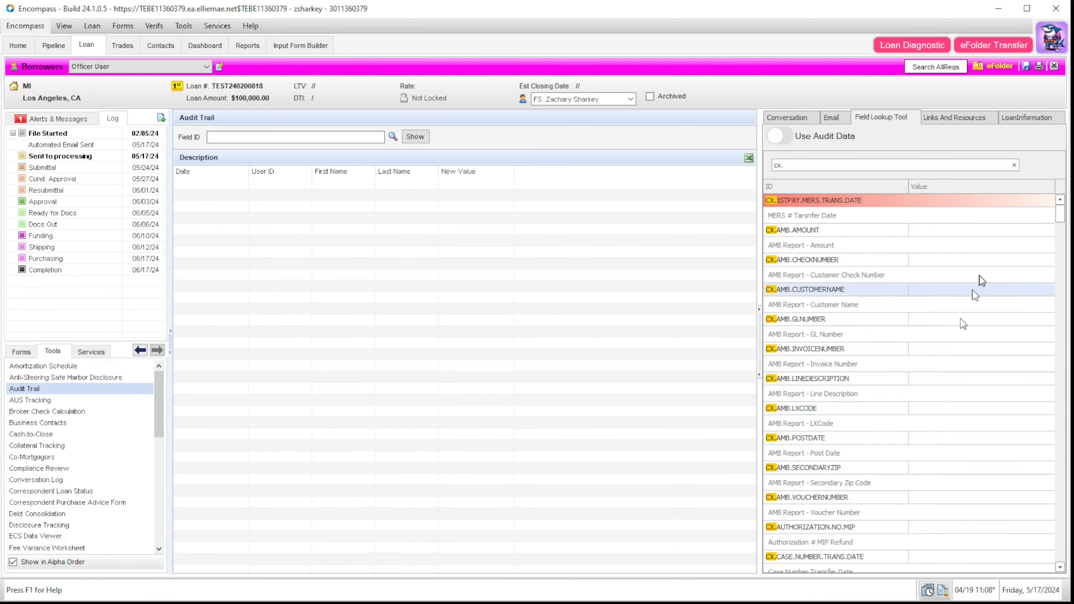
click(959, 236)
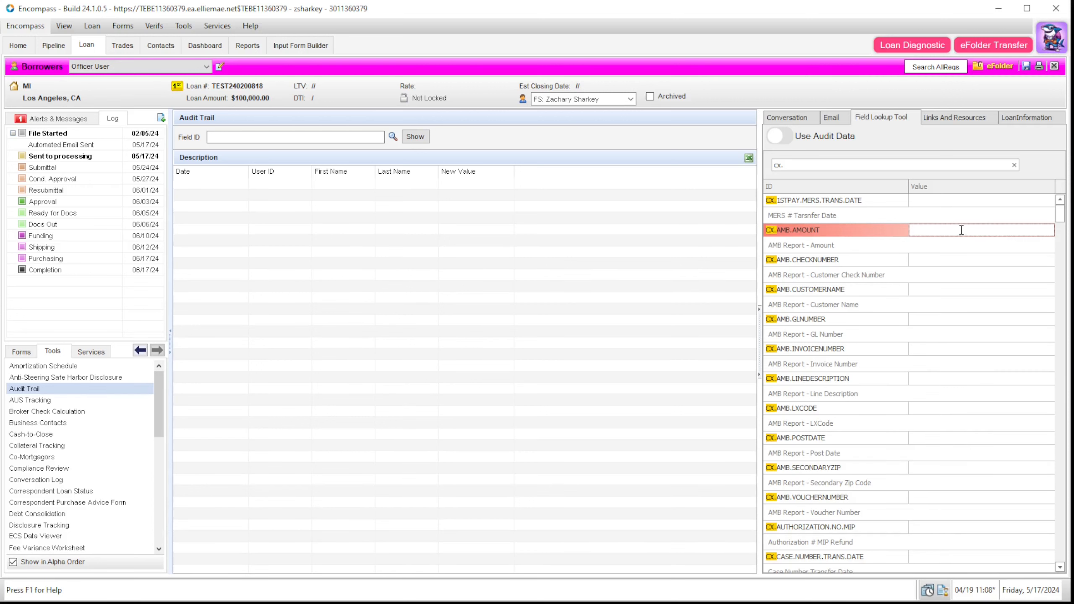
text(234)
key(Return)
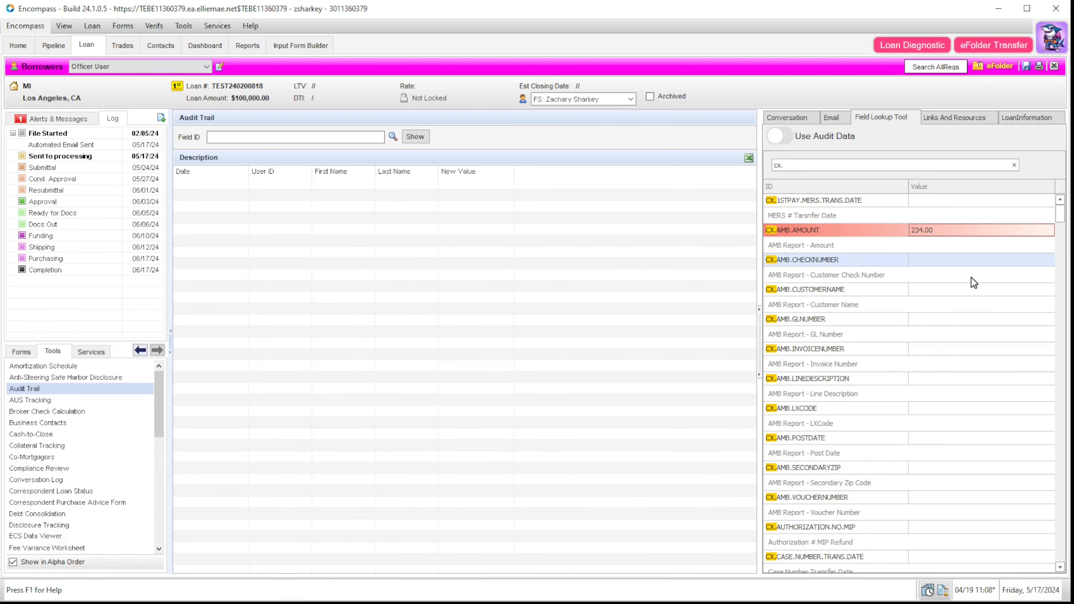
click(963, 127)
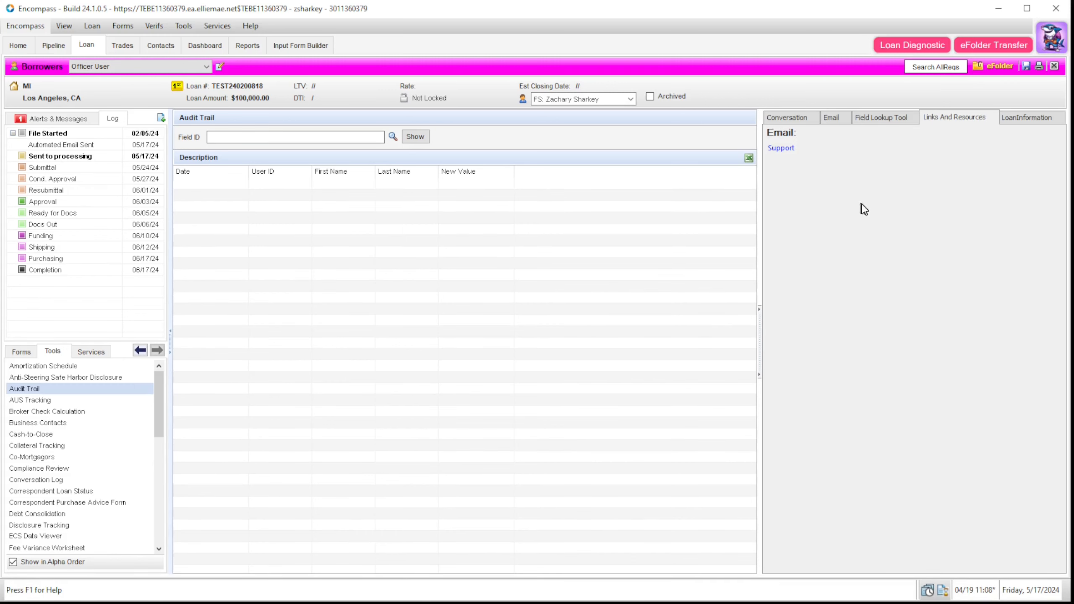
Step: Open the Side Menu plugin's configuration from SharkeyByte Plugin Management and inspect its link type choices
click(1053, 42)
click(972, 65)
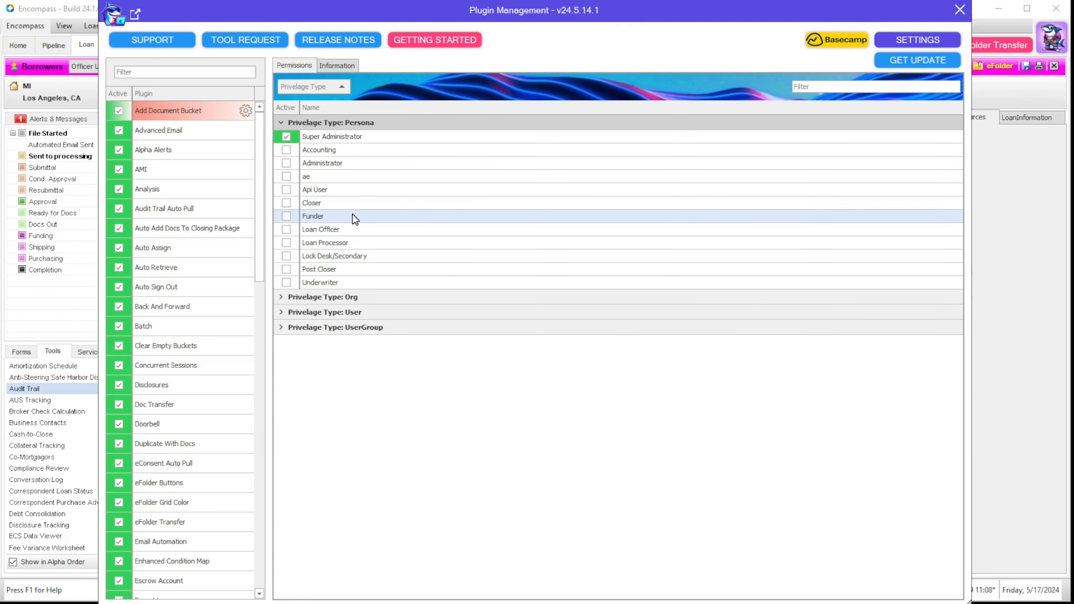
click(190, 443)
scroll(191, 458, down, 10)
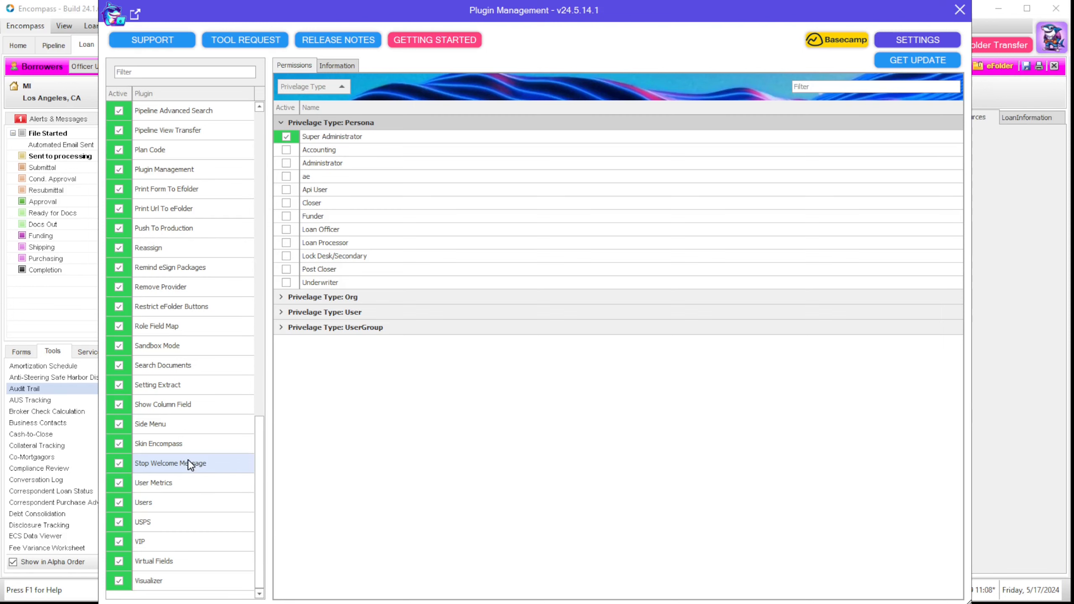
click(191, 426)
click(246, 424)
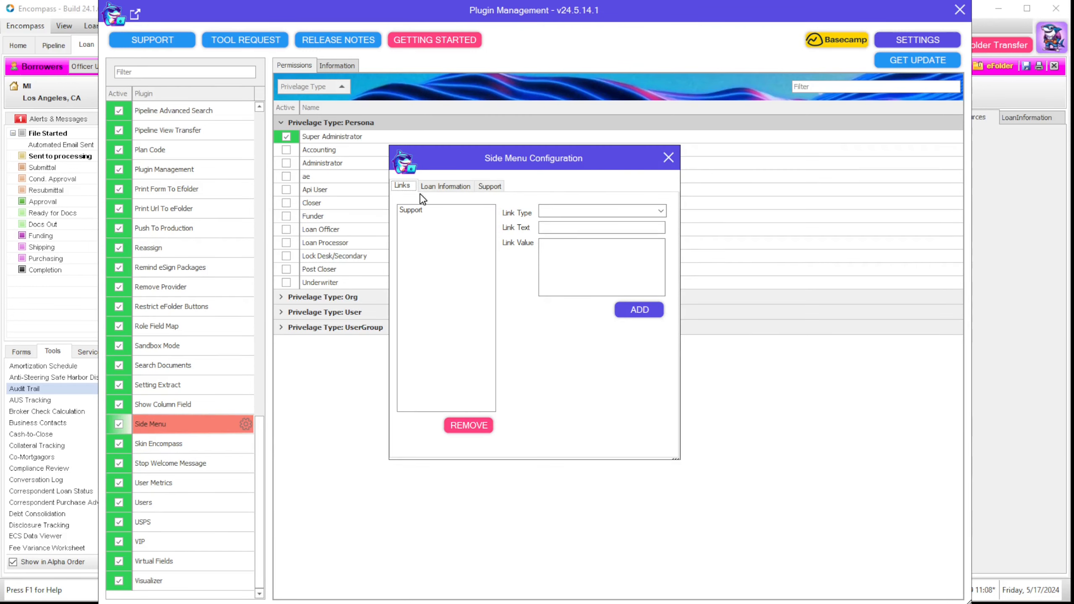
click(661, 211)
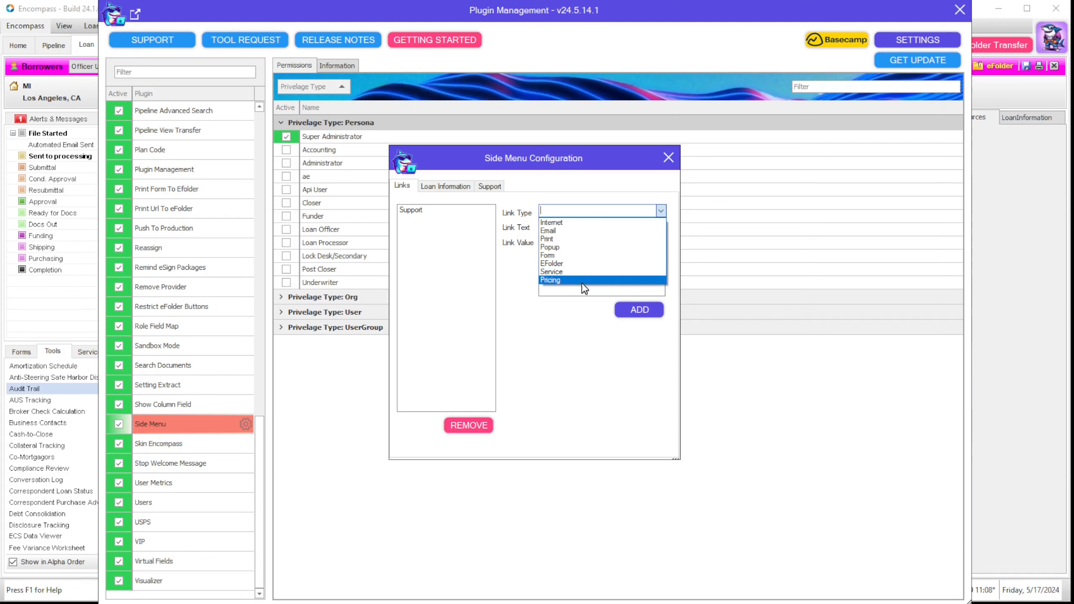
click(514, 288)
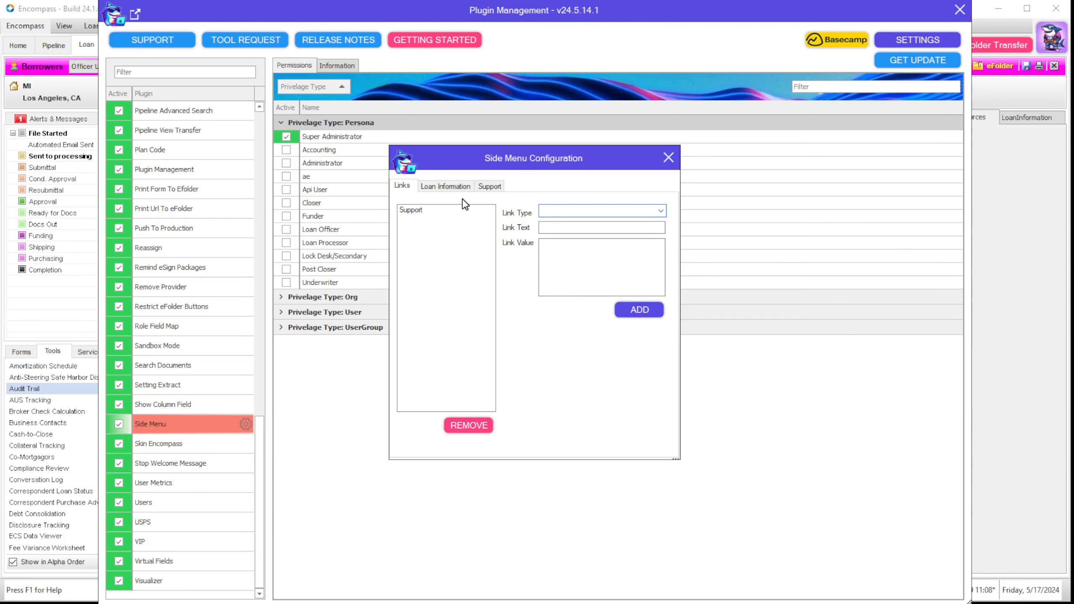
Step: Review Loan Information field entries 2, 4000, 4002 and 14, then close configuration and Plugin Management
click(447, 187)
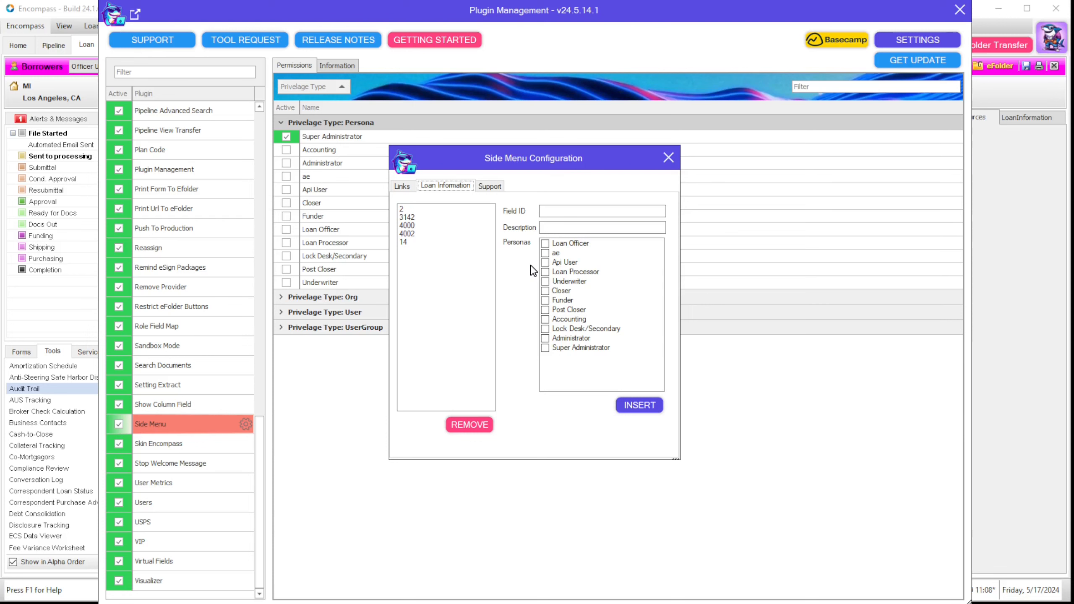
click(401, 211)
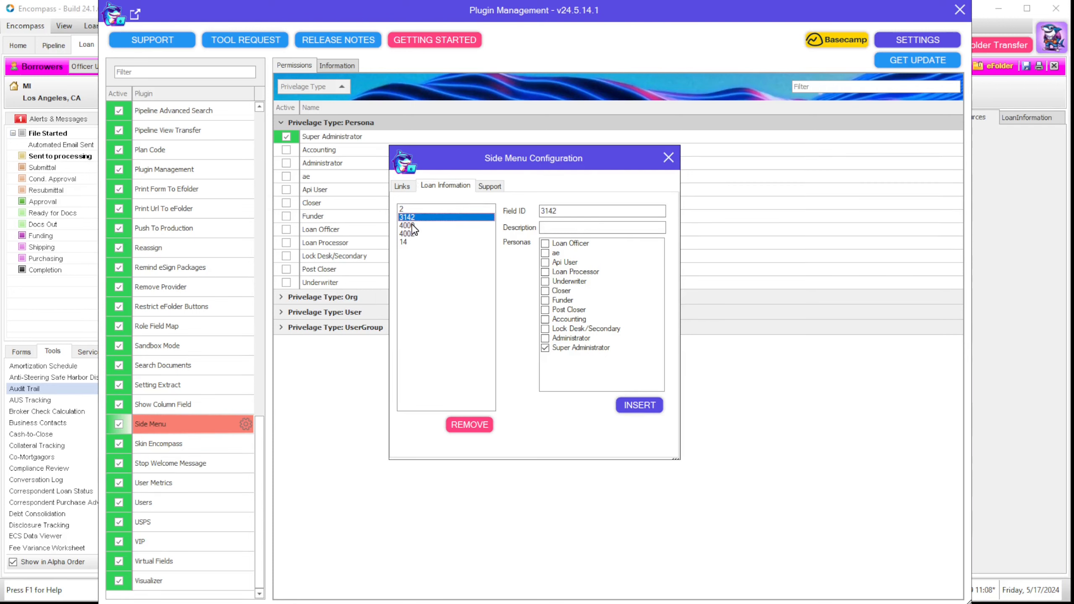
click(412, 225)
click(416, 234)
click(418, 242)
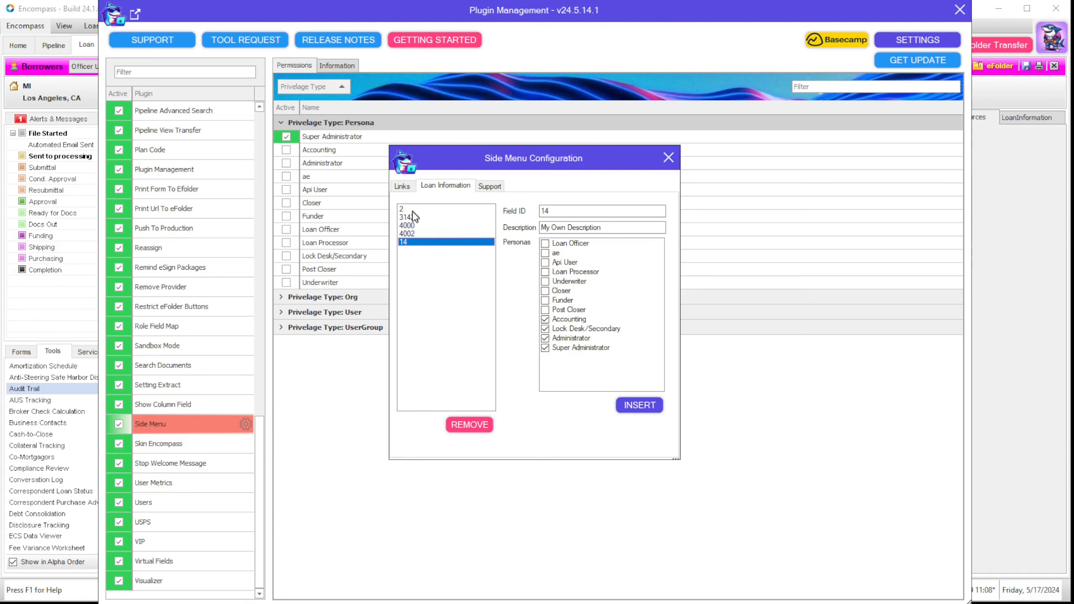
click(409, 209)
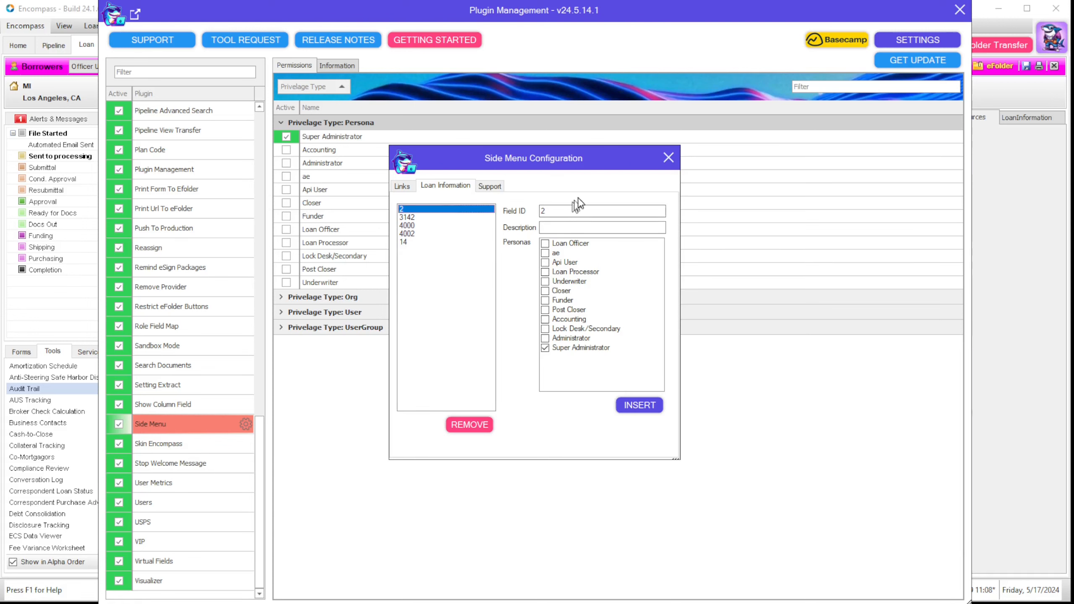
click(668, 158)
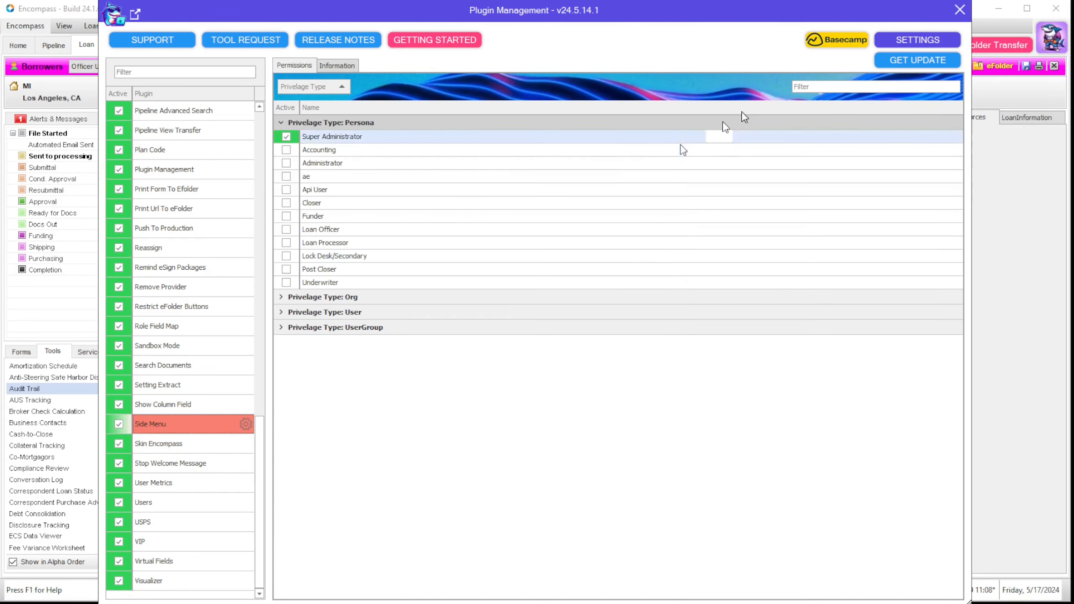
click(959, 10)
Step: Change the street address ending from RD to Rd and commit the edit
click(1038, 121)
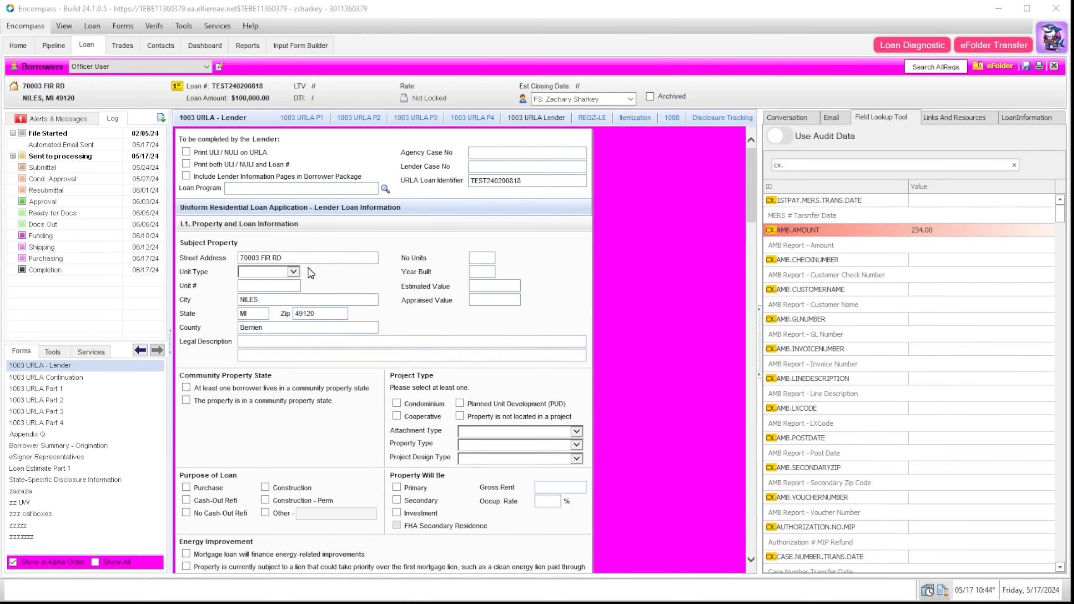
click(305, 258)
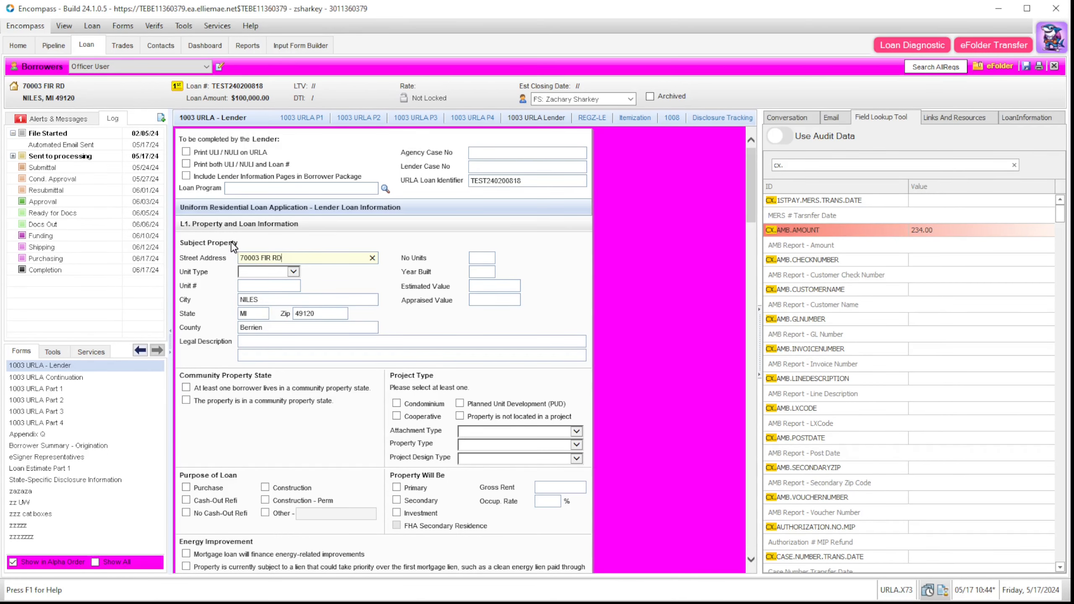
drag(287, 259, 278, 262)
text(d)
key(Tab)
drag(1073, 292, 499, 278)
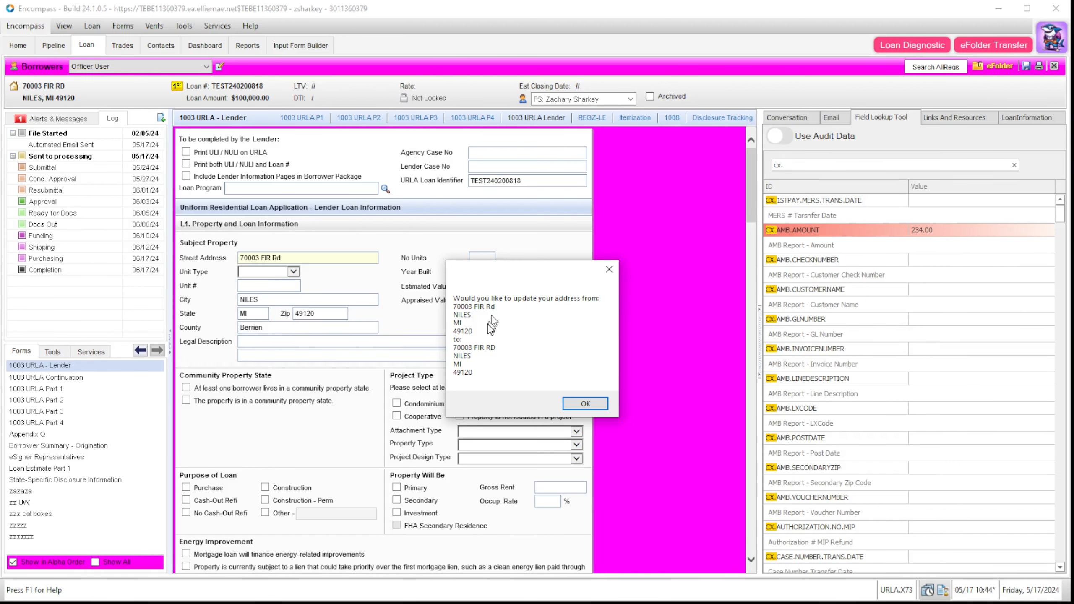
click(584, 404)
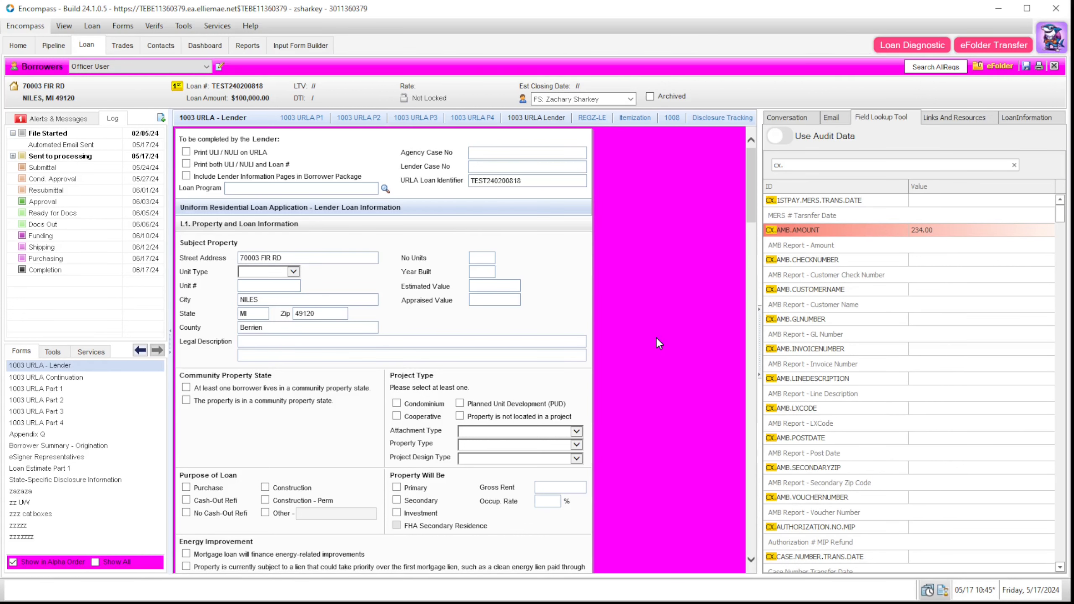
click(994, 66)
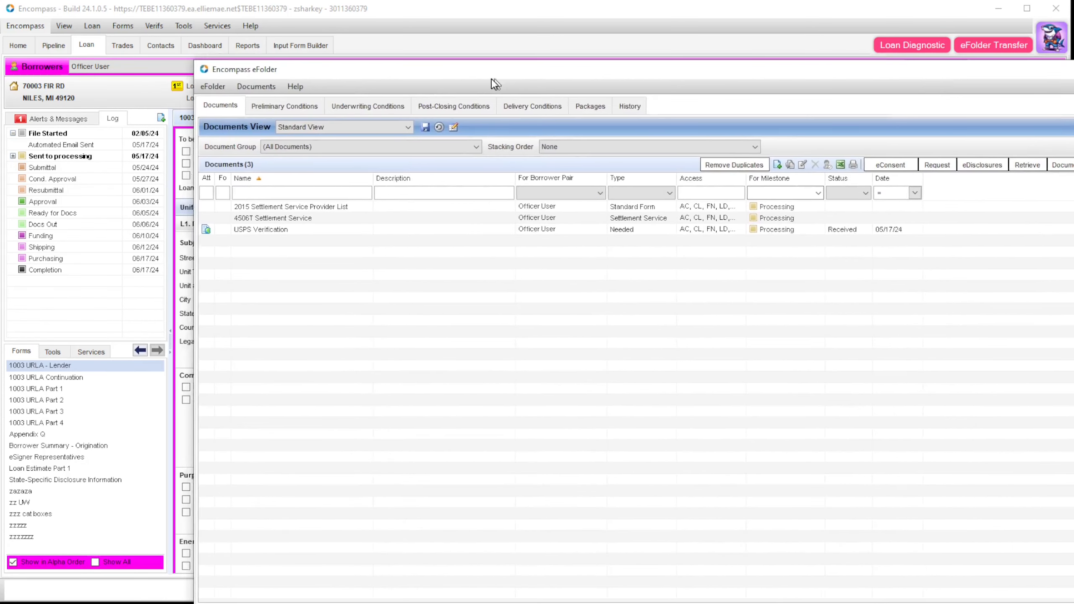
Step: Review the USPS Verification document, then close it and the eFolder, returning to Plugin Management
double_click(273, 234)
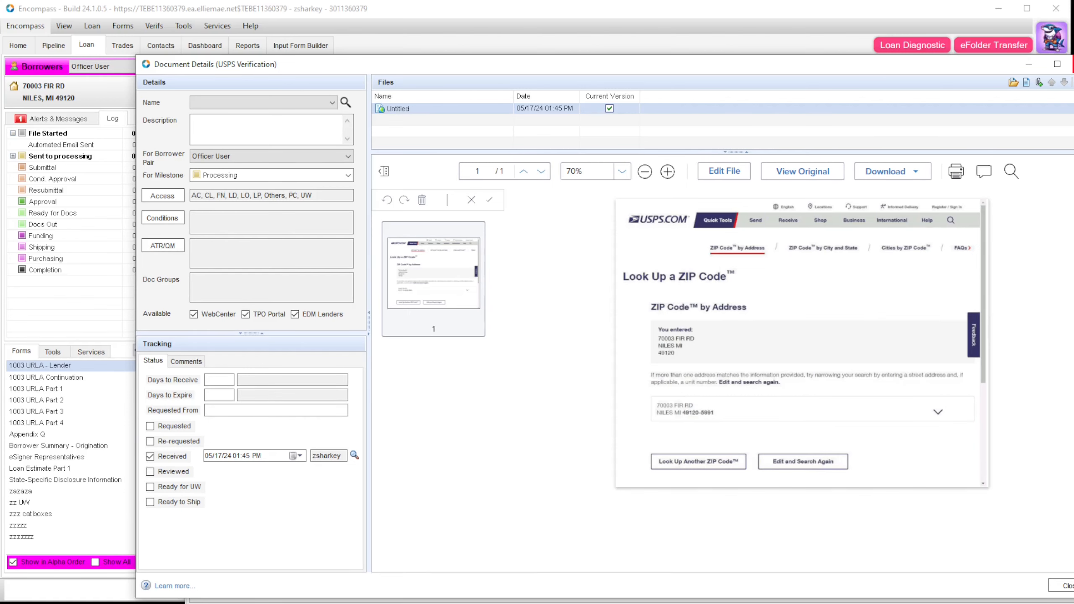
click(1073, 64)
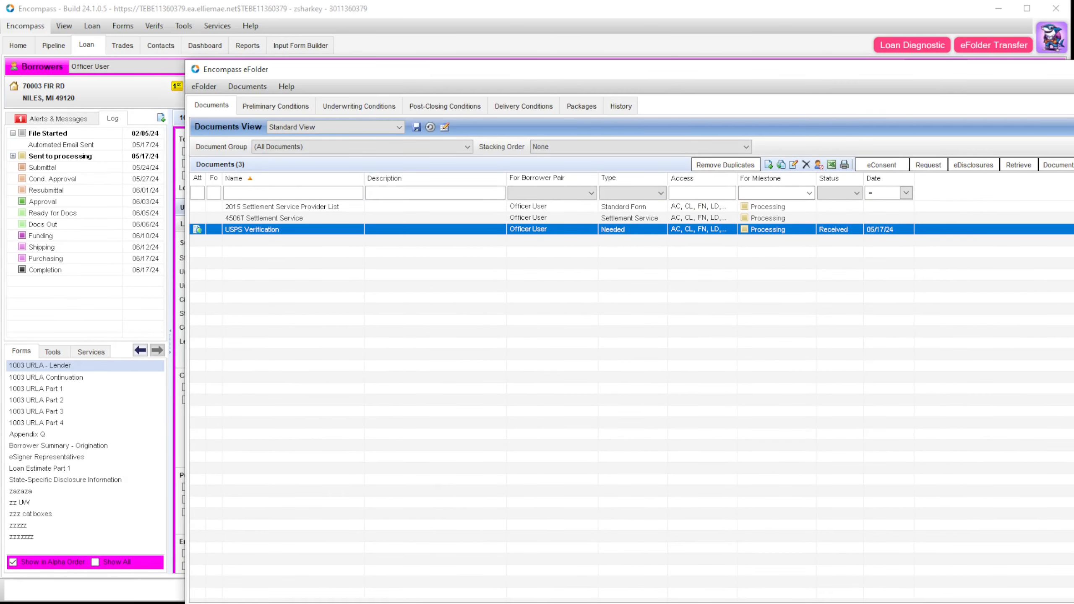
key(alt+F4)
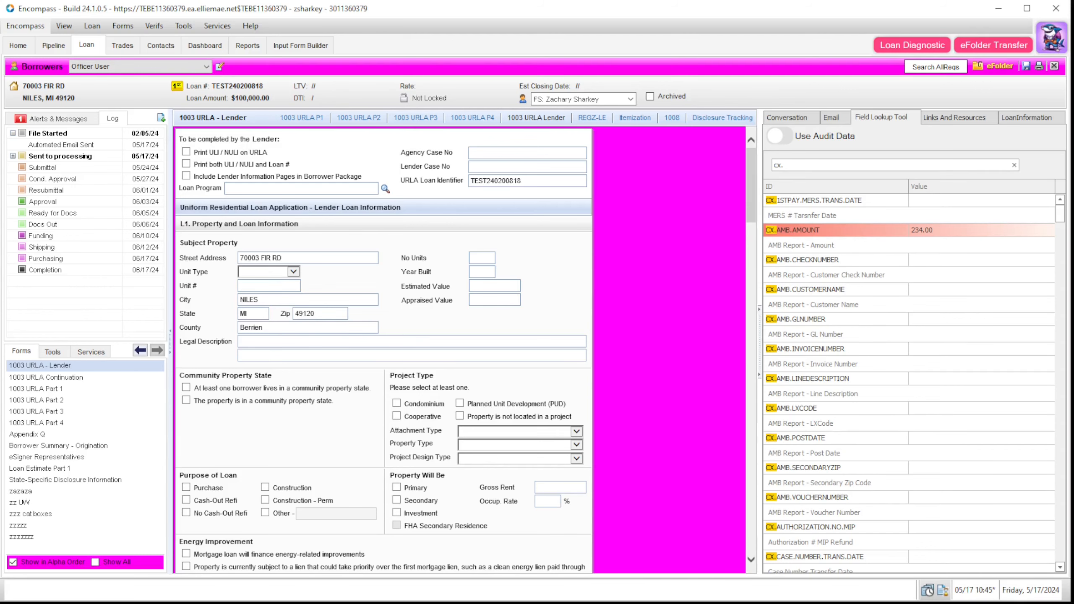
key(alt+Tab)
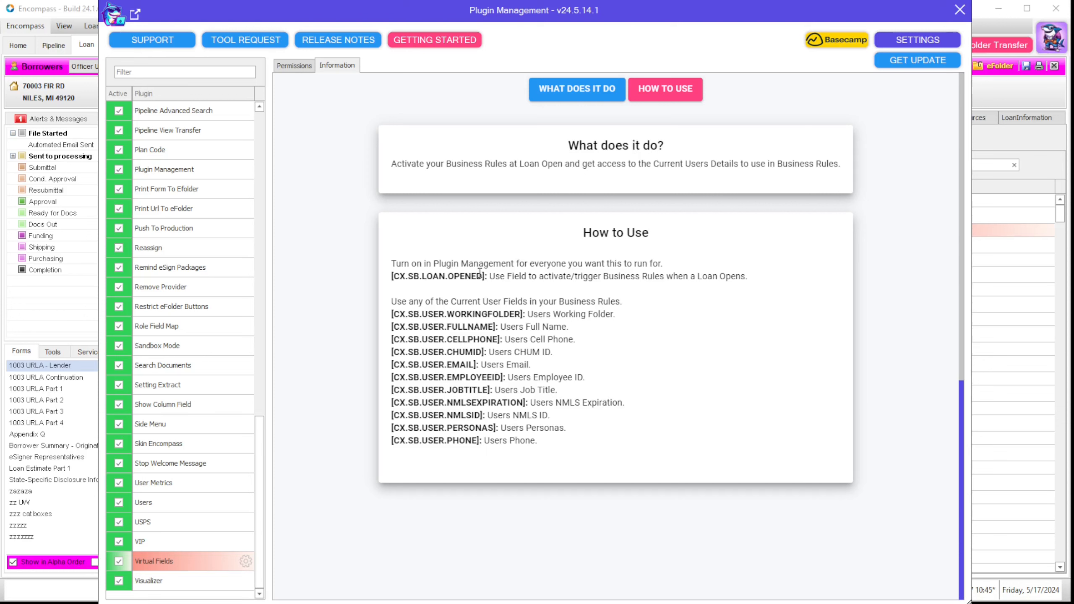
Step: Highlight CX.SB.LOAN.OPENED and the current-user field list in Virtual Fields' Information tab
drag(482, 275, 393, 277)
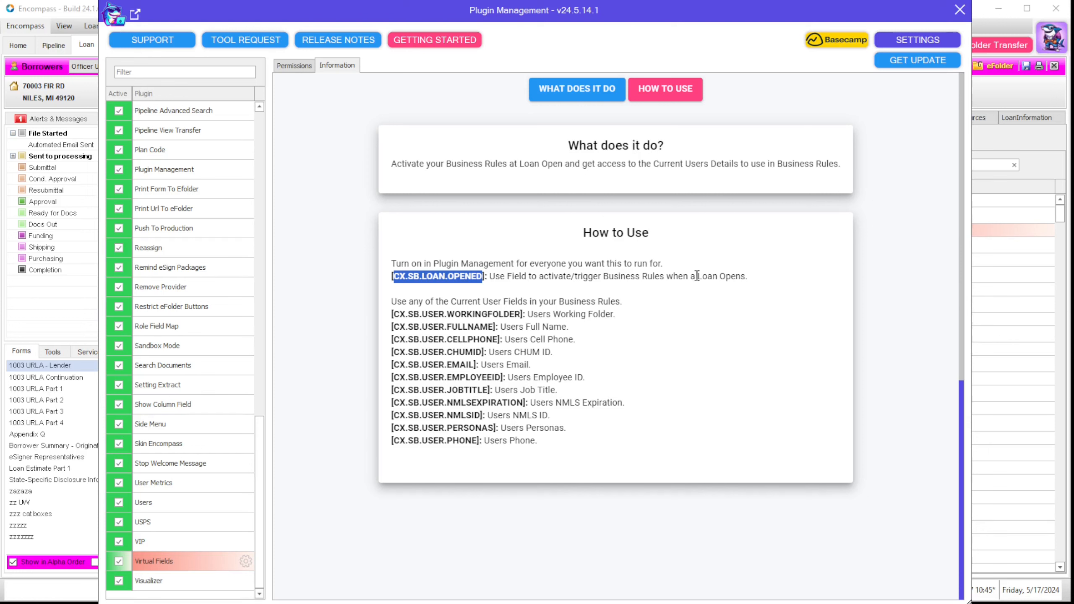
click(458, 357)
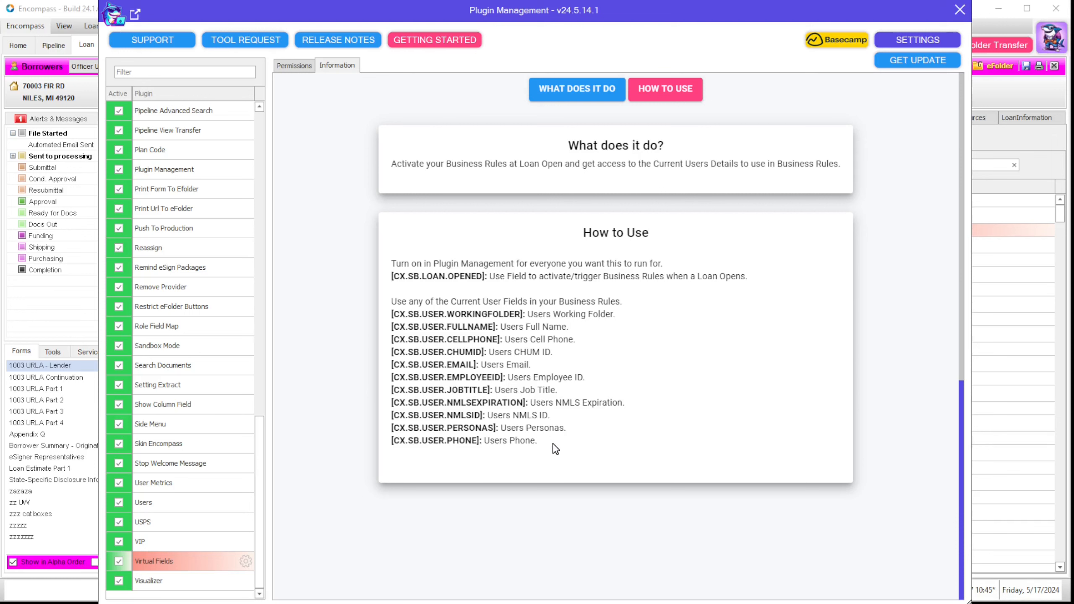
drag(555, 448, 387, 314)
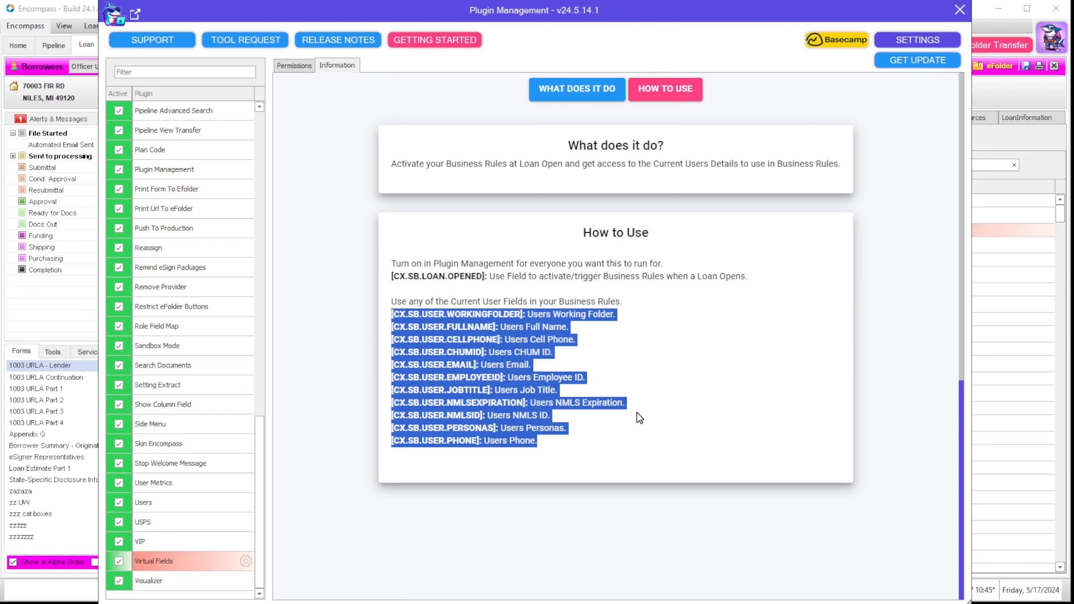
click(564, 441)
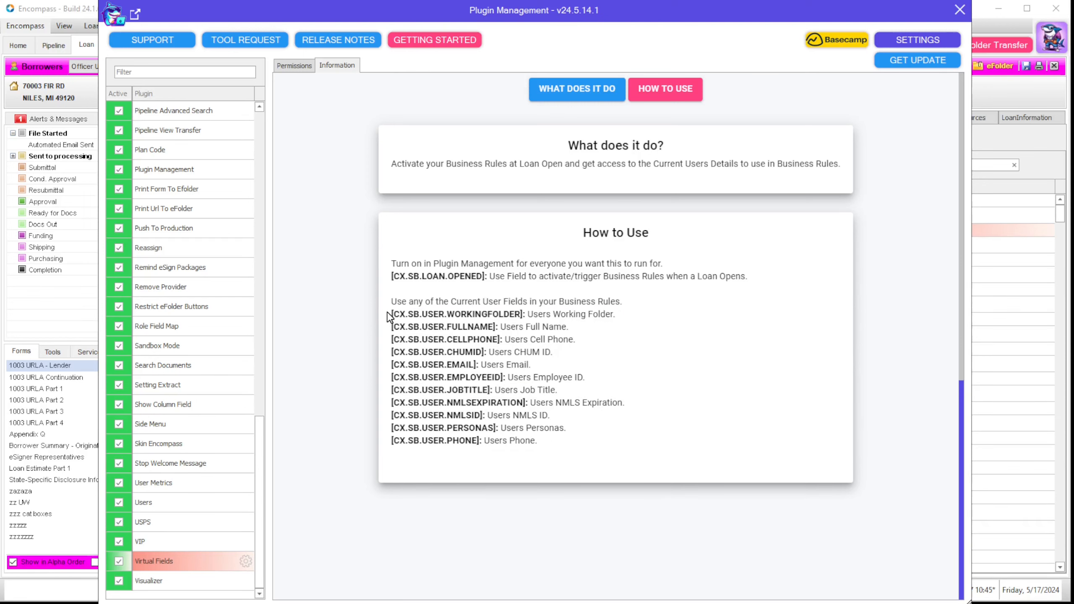
drag(389, 314, 575, 453)
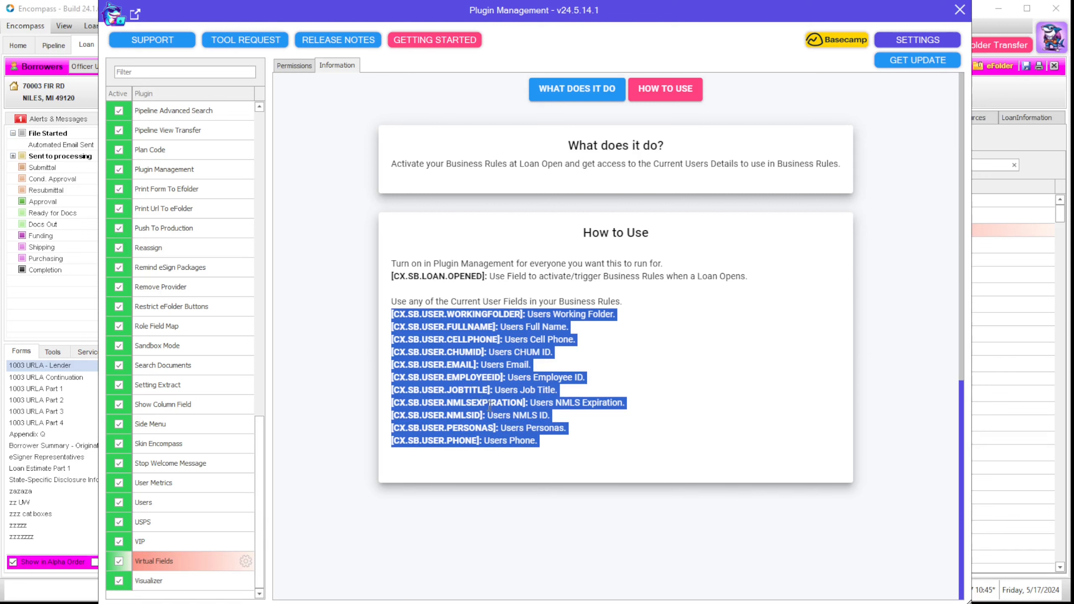
click(722, 372)
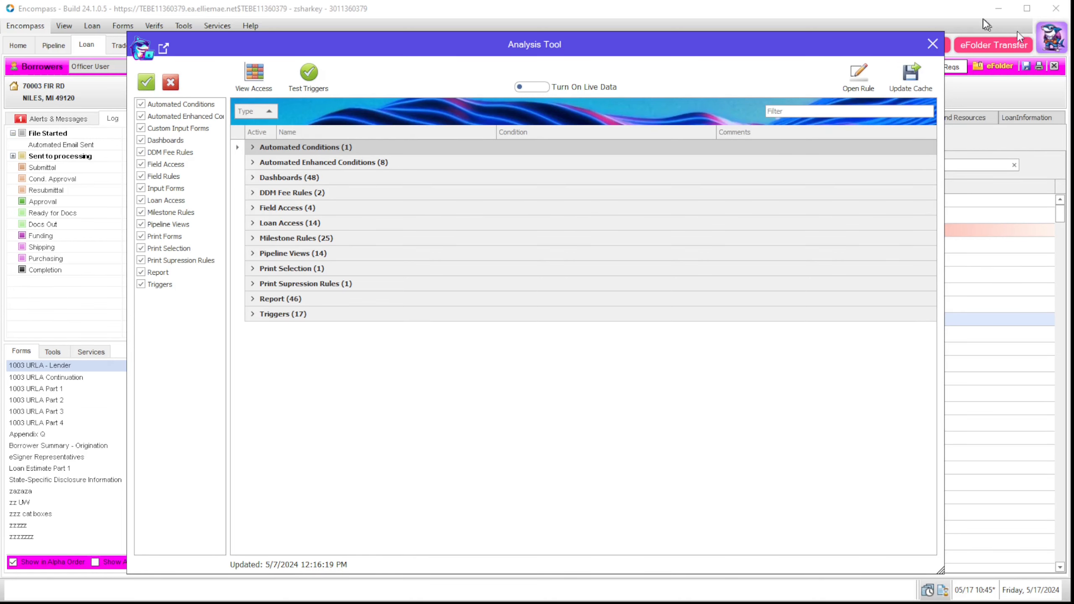
click(932, 44)
click(1051, 51)
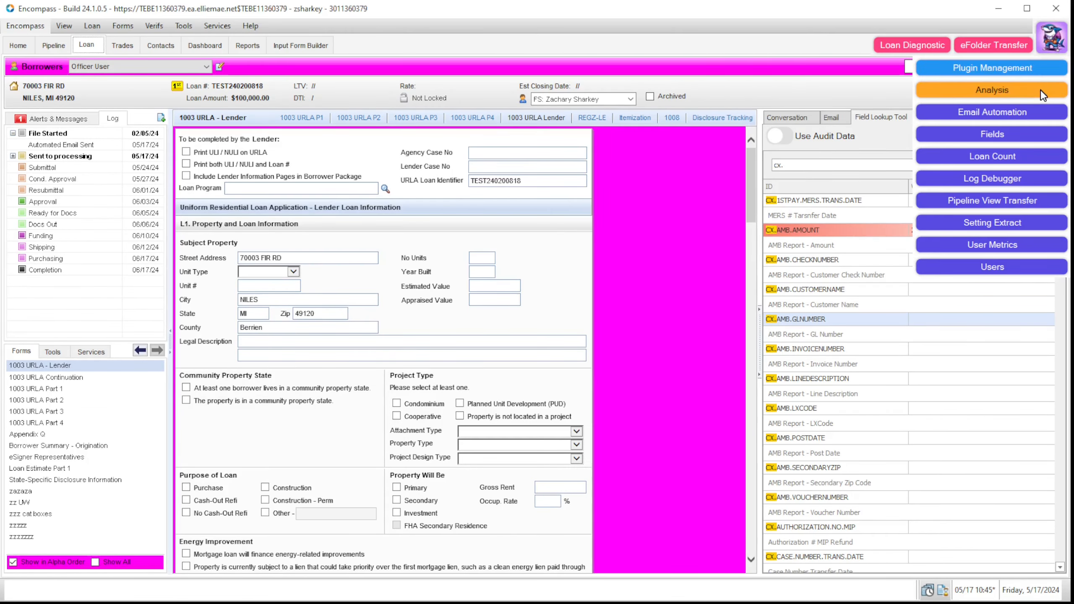
click(1030, 95)
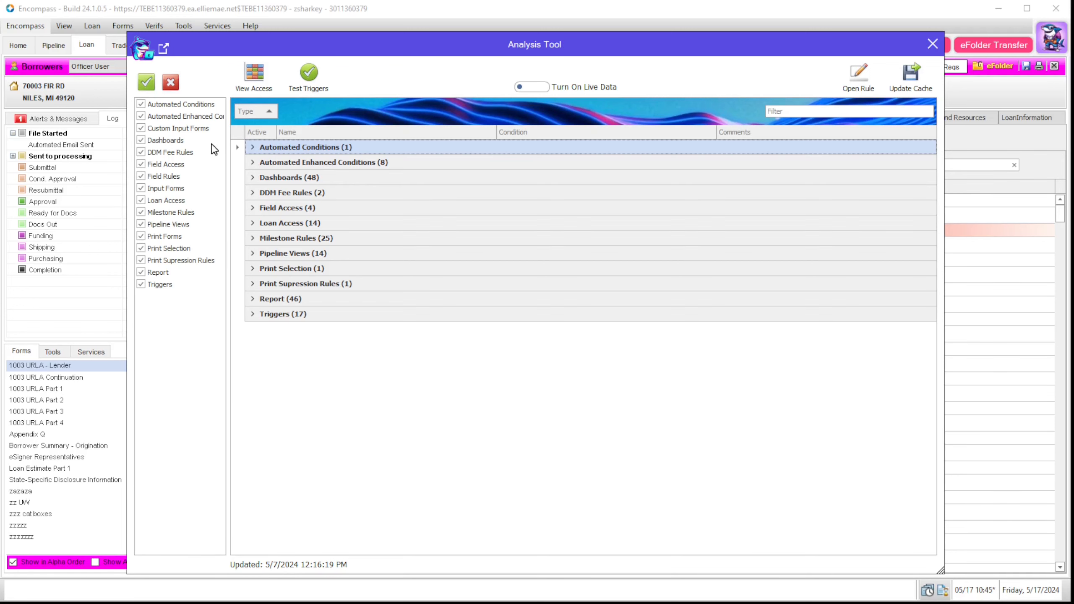
Step: Clear all rule types in the Analysis Tool and briefly show only Print Forms rules
click(171, 83)
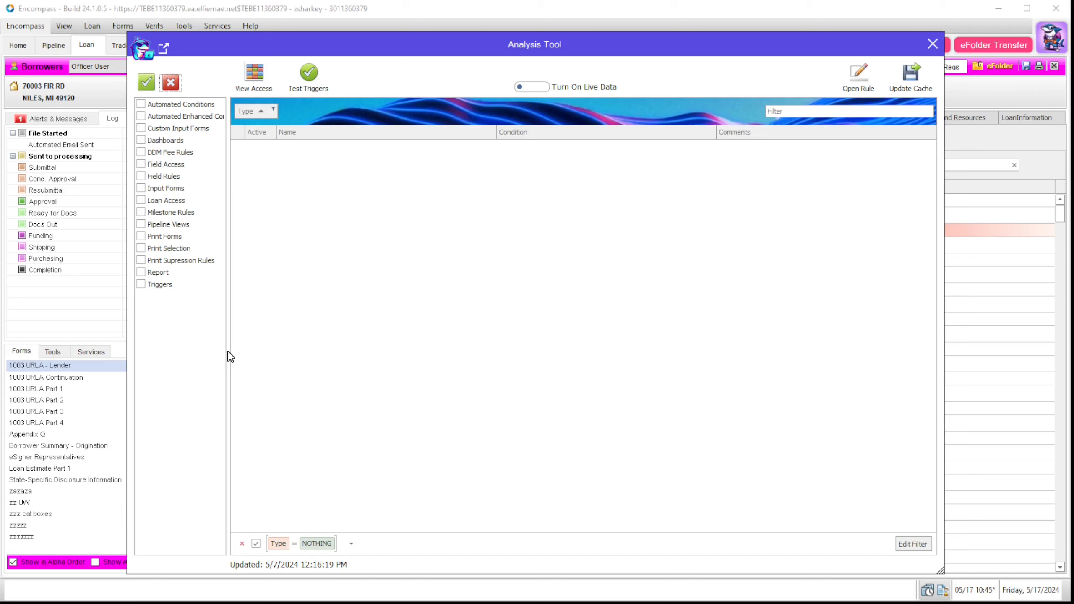
click(143, 236)
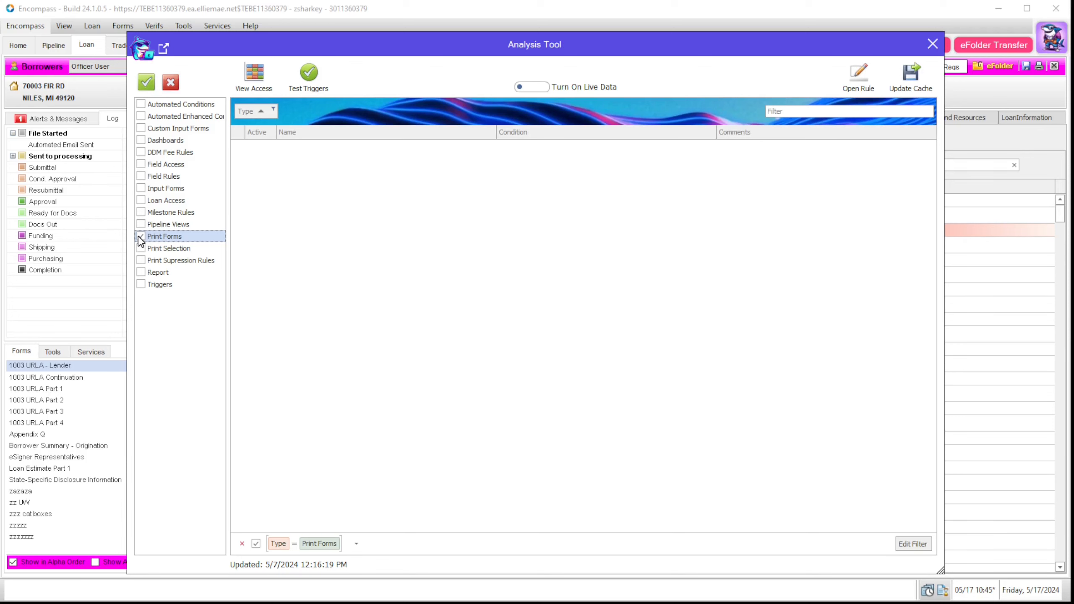
click(171, 83)
Step: Select every rule type except Print Forms, Input Forms and Custom Input Forms, and enable live data
click(147, 82)
click(141, 236)
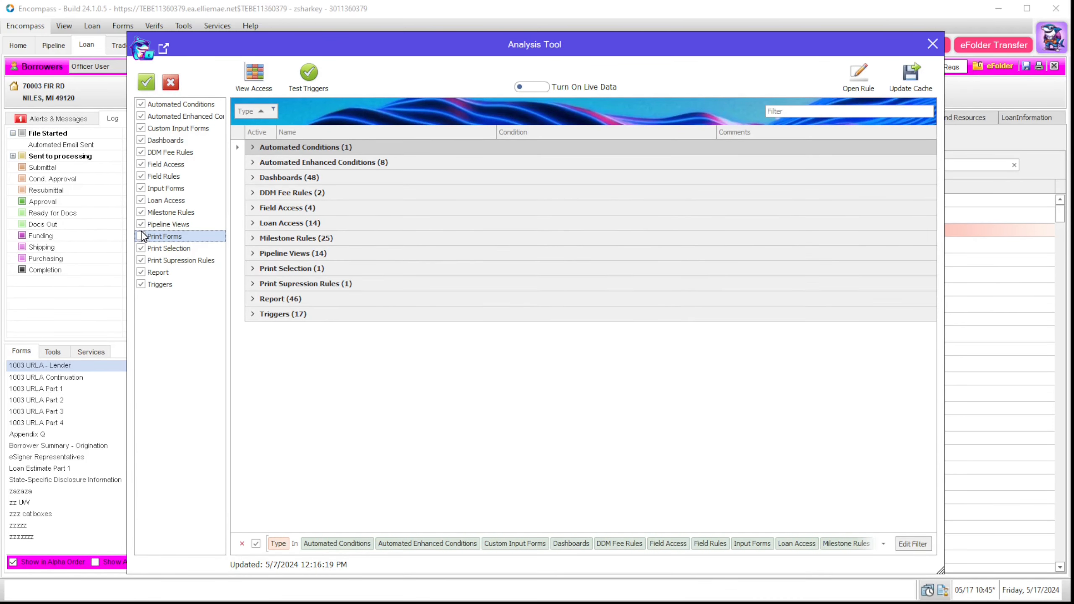
click(142, 188)
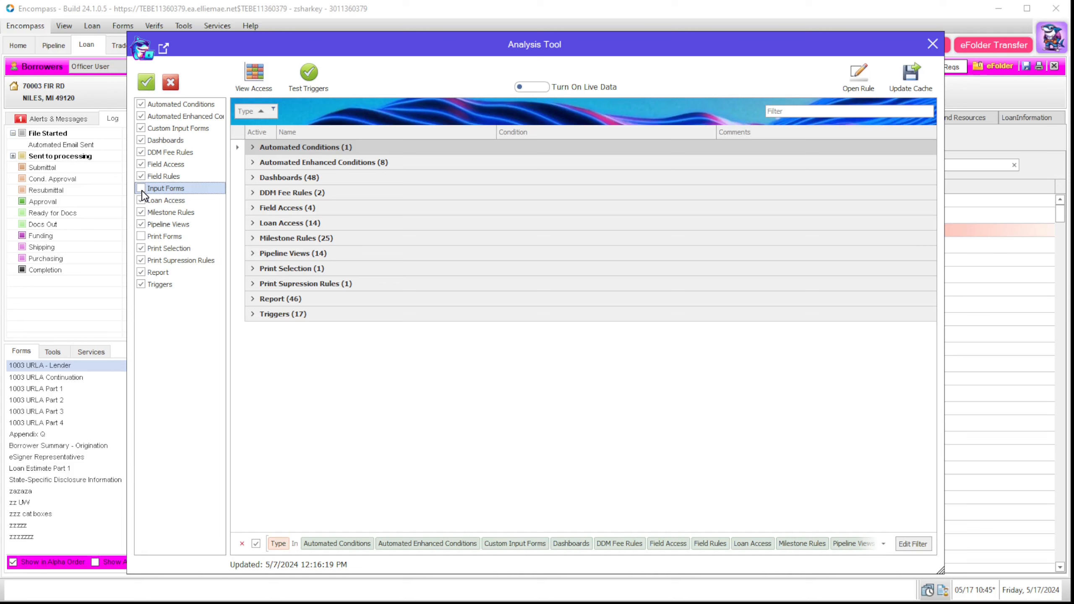
click(141, 129)
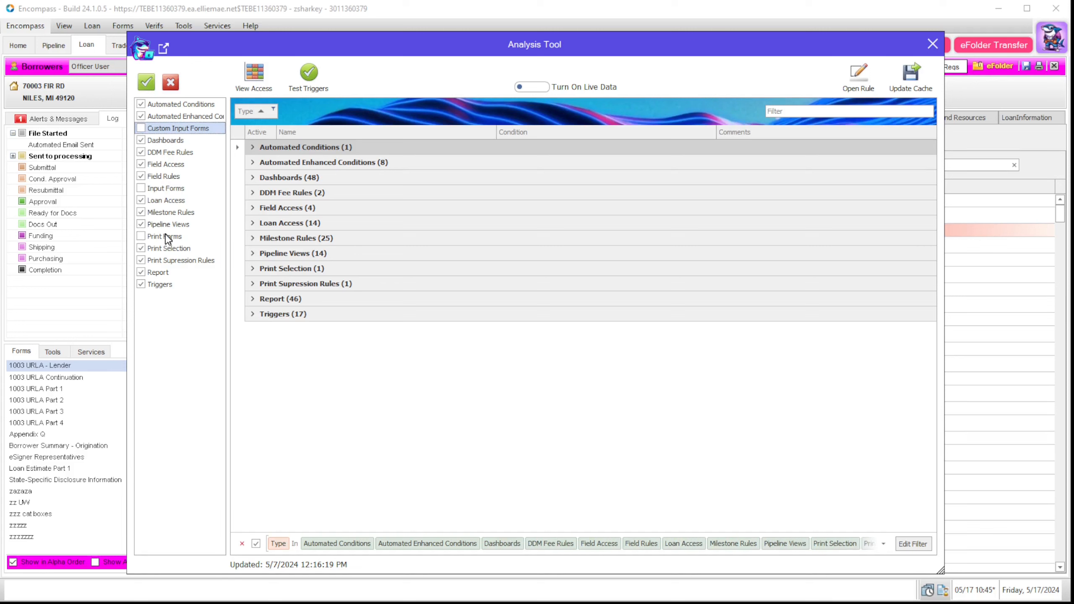
click(373, 342)
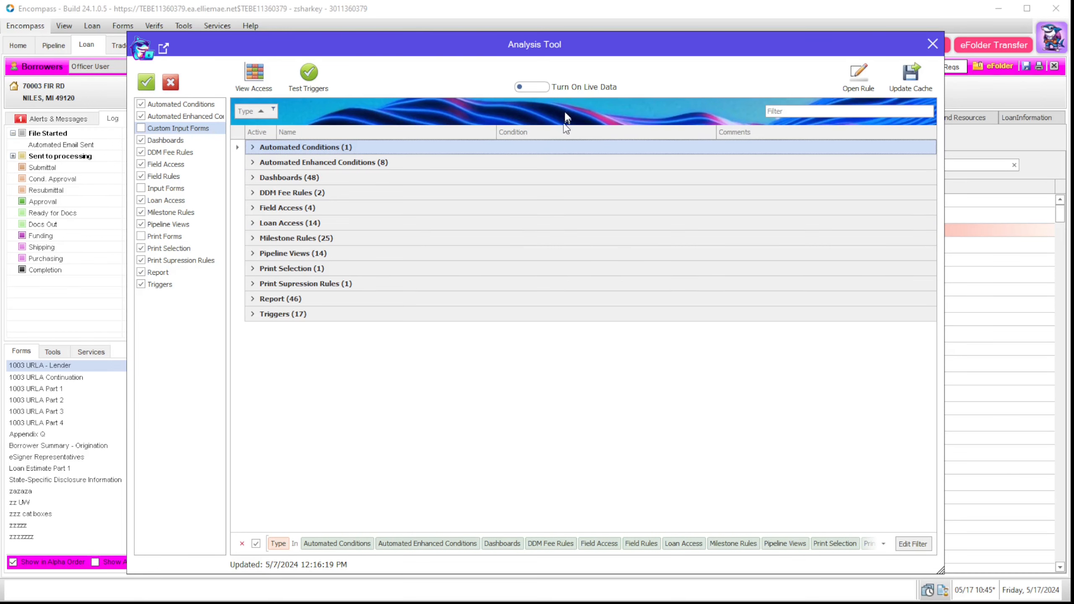
click(535, 89)
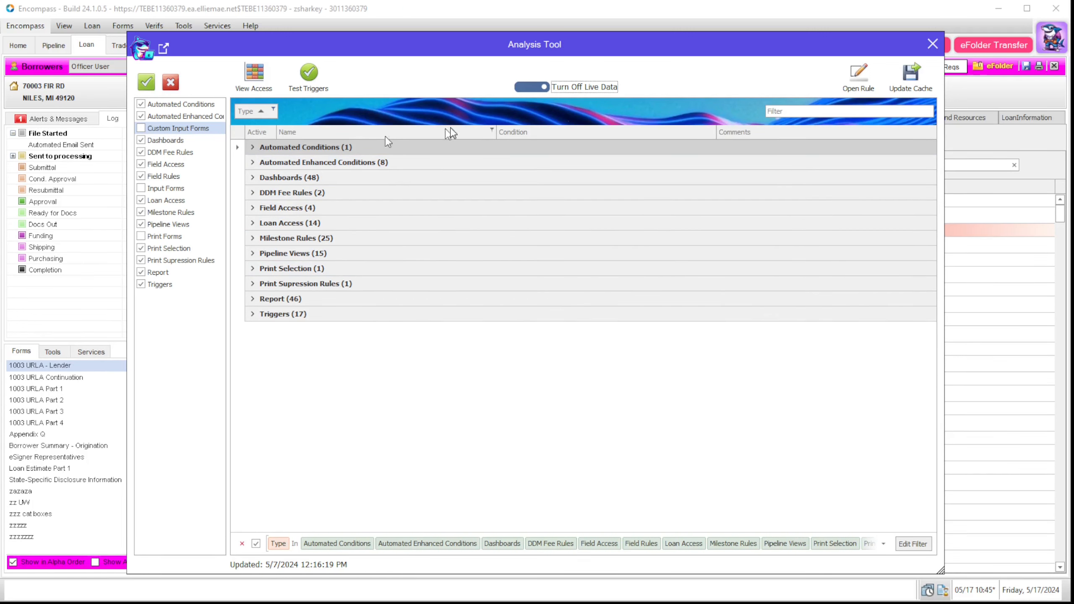
Step: Inspect the Test rule's properties, filter rules by 3142 then 1109, and clear the search
click(253, 147)
click(252, 161)
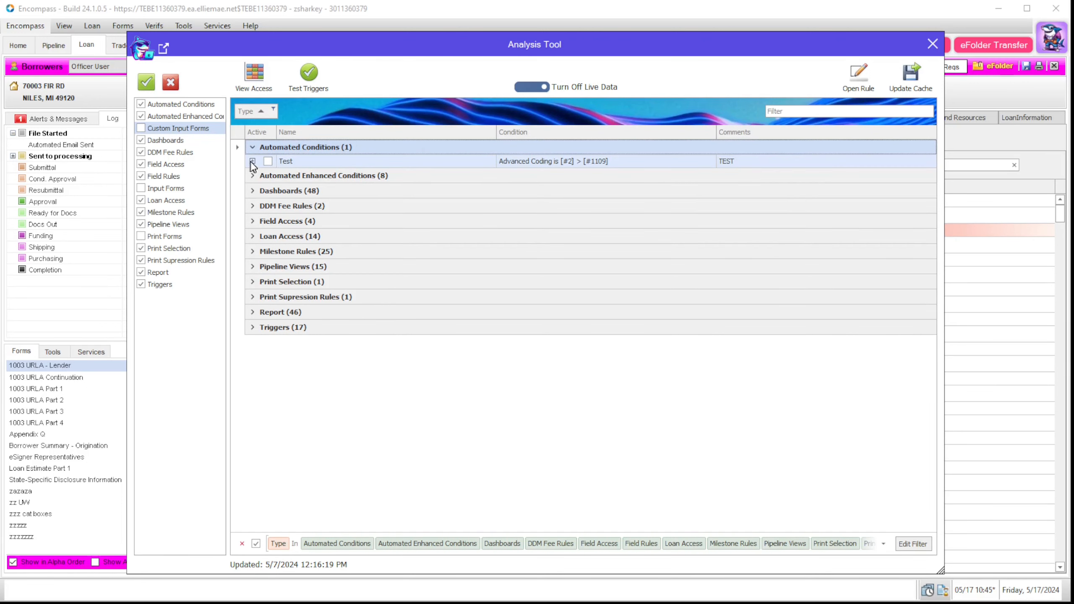
click(785, 109)
text(3142)
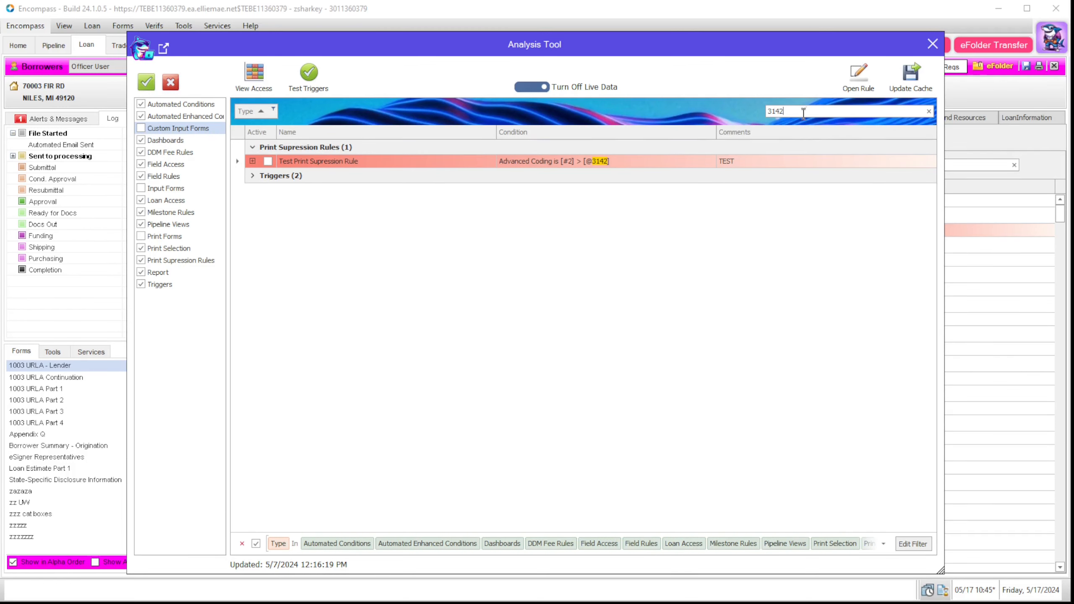
drag(803, 111, 682, 109)
text(1109)
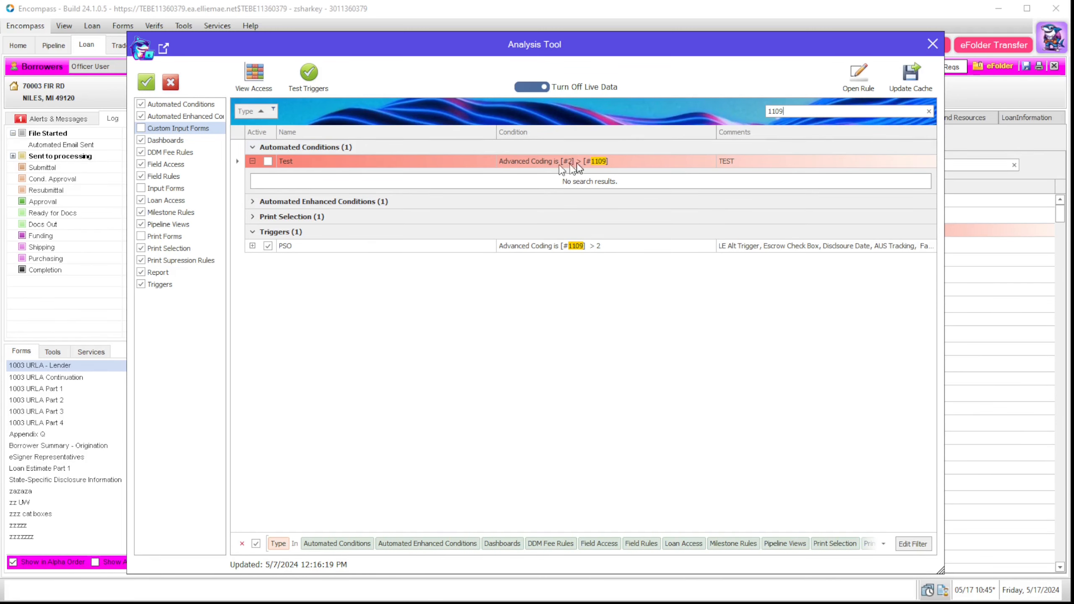
click(929, 112)
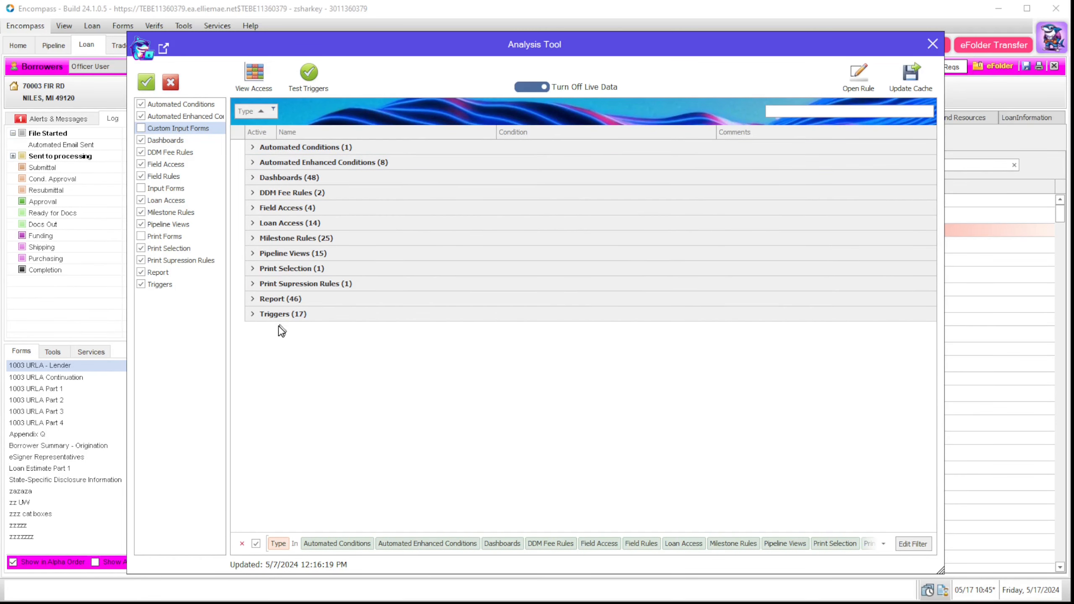
Step: Expand the Triggers group and filter the Analysis Tool rules by field 1172
click(253, 314)
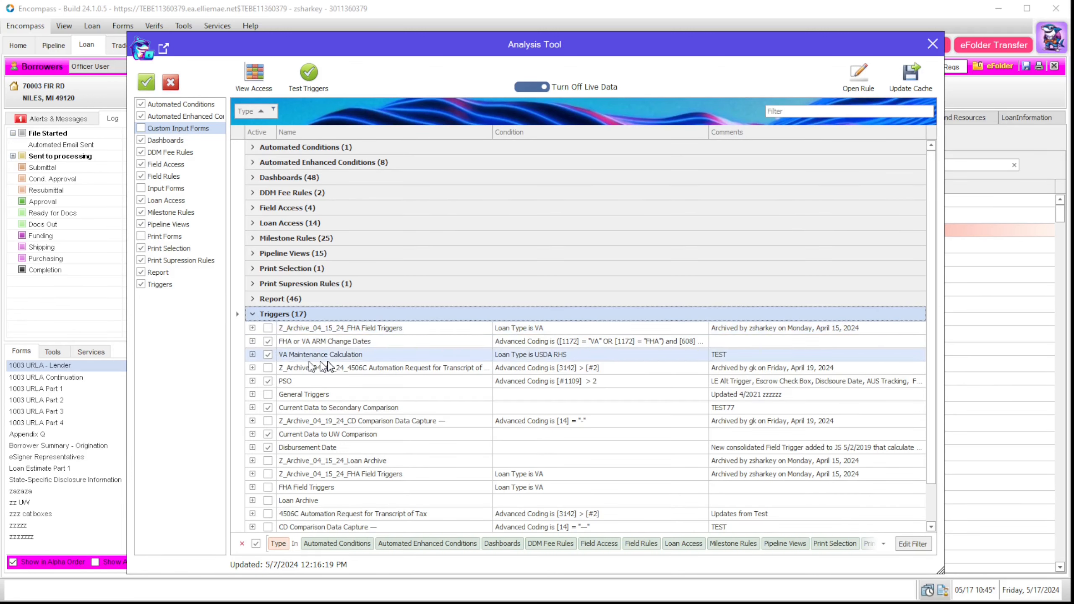
click(365, 341)
click(826, 110)
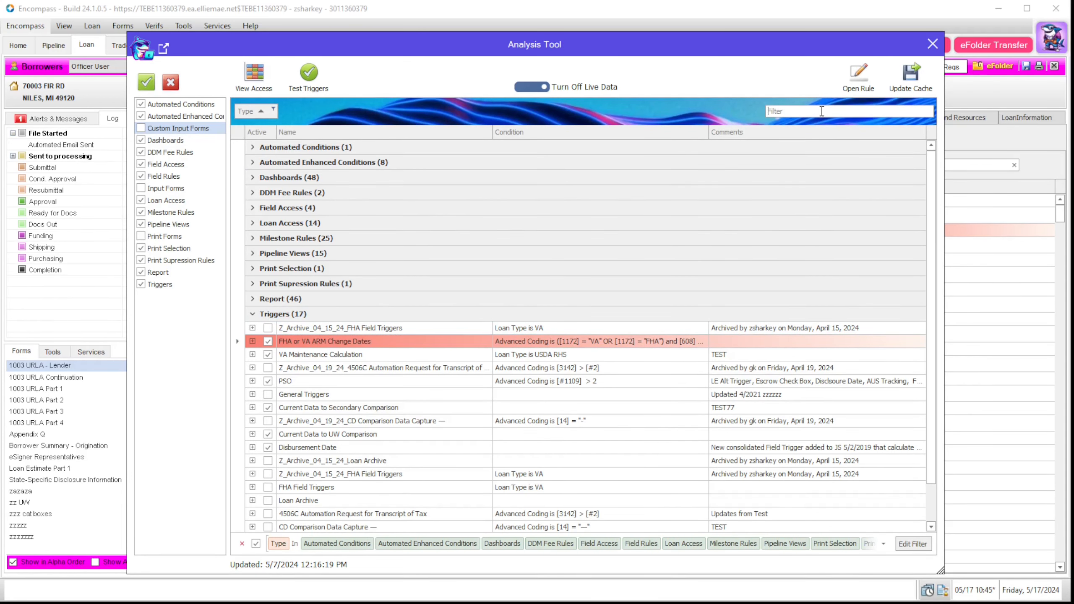
text(11)
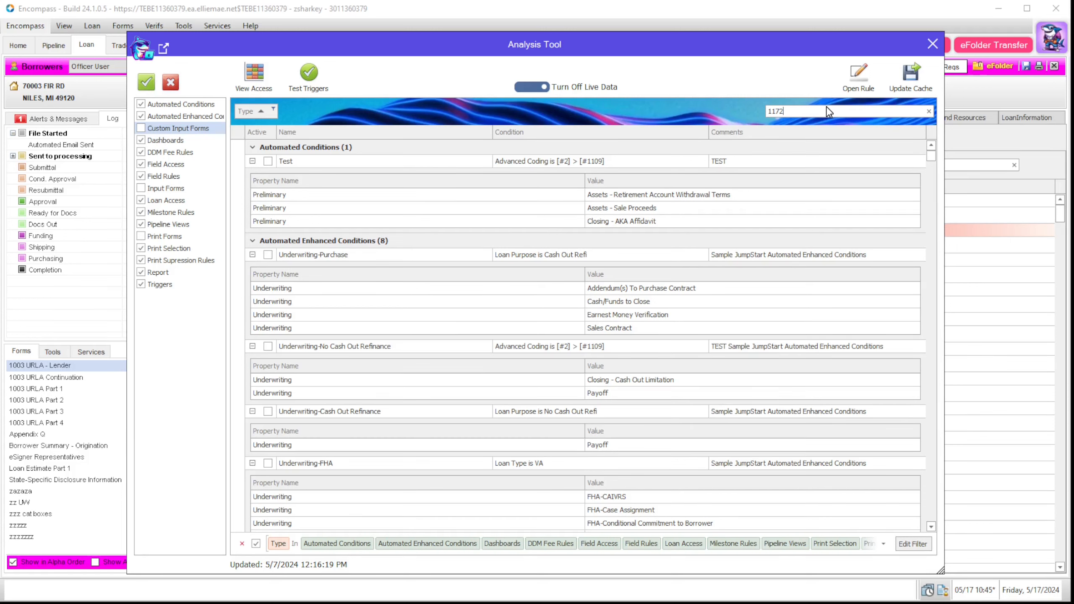
text(72)
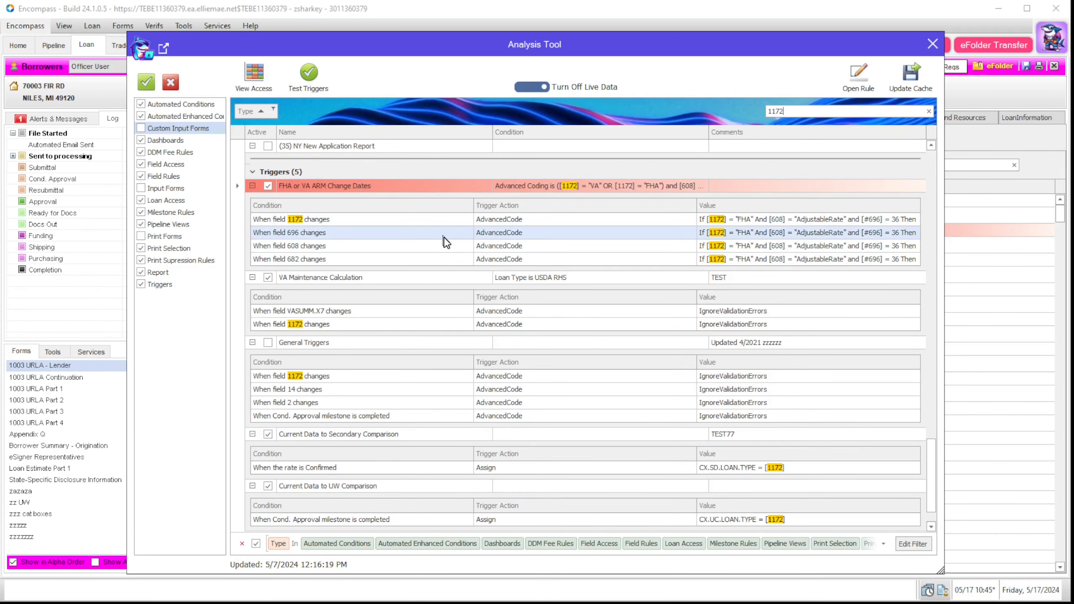
Step: Inspect the VA Maintenance Calculation trigger's details, close them unsaved, and select the 1172 search term
click(325, 278)
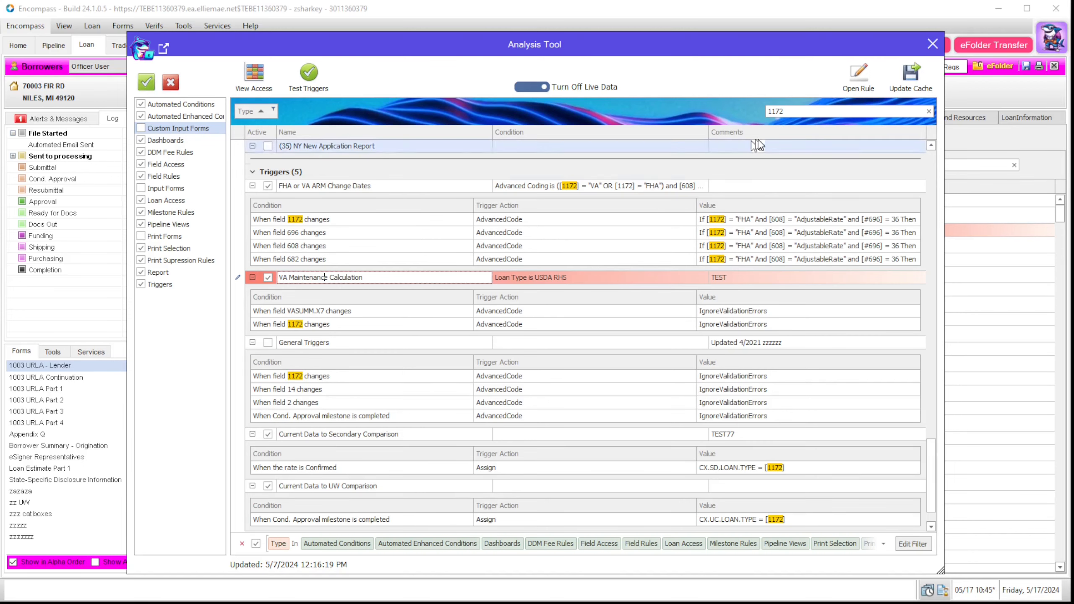
click(855, 91)
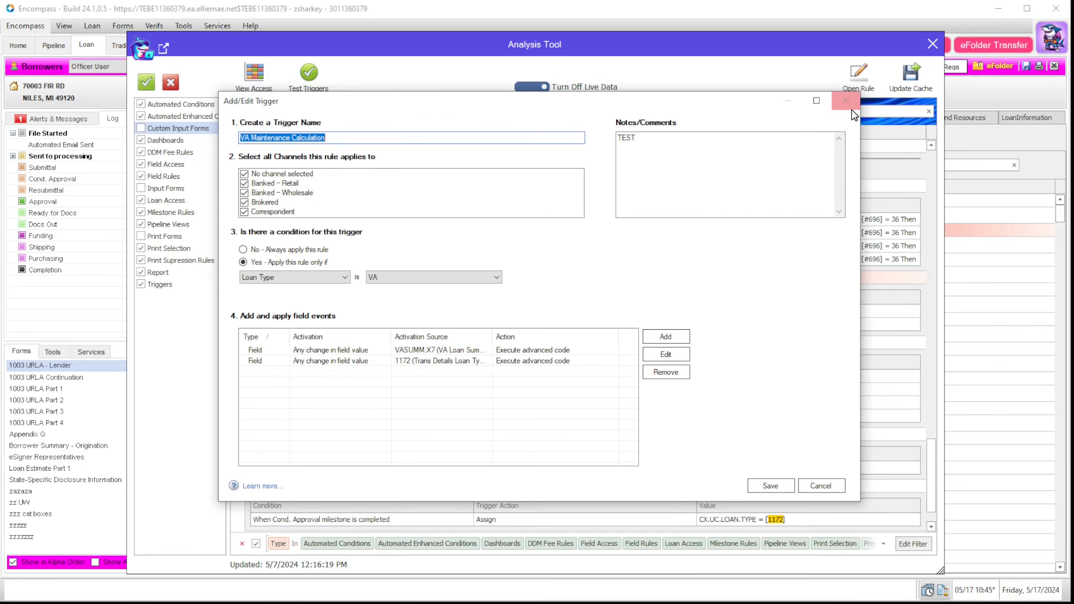
click(845, 100)
drag(932, 427, 943, 161)
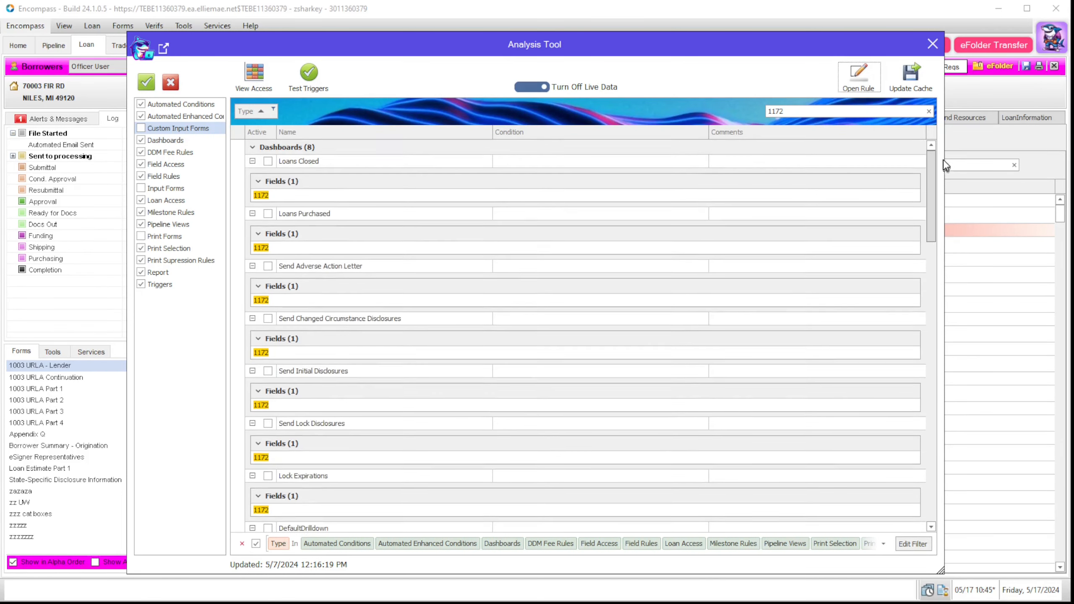
double_click(788, 110)
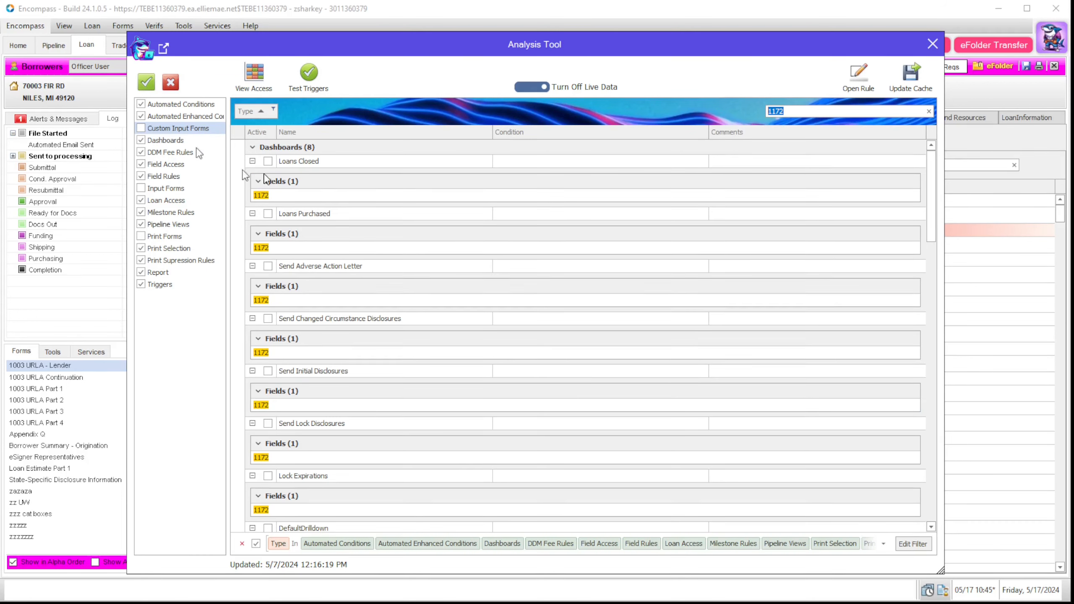
Step: Export the field 1172 rule results as a PDF named test in Downloads
click(164, 52)
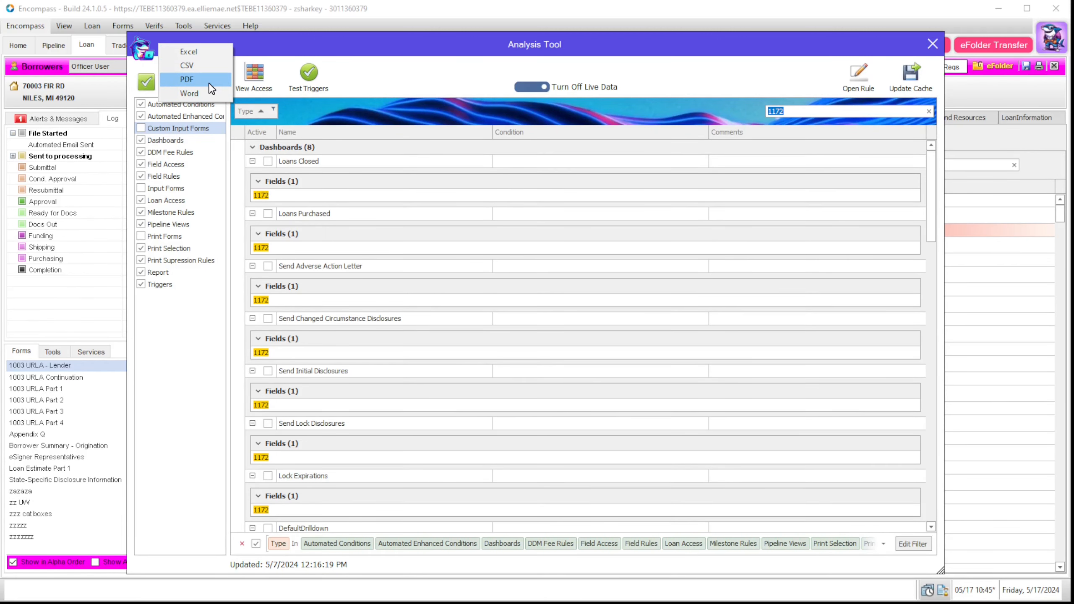
click(186, 79)
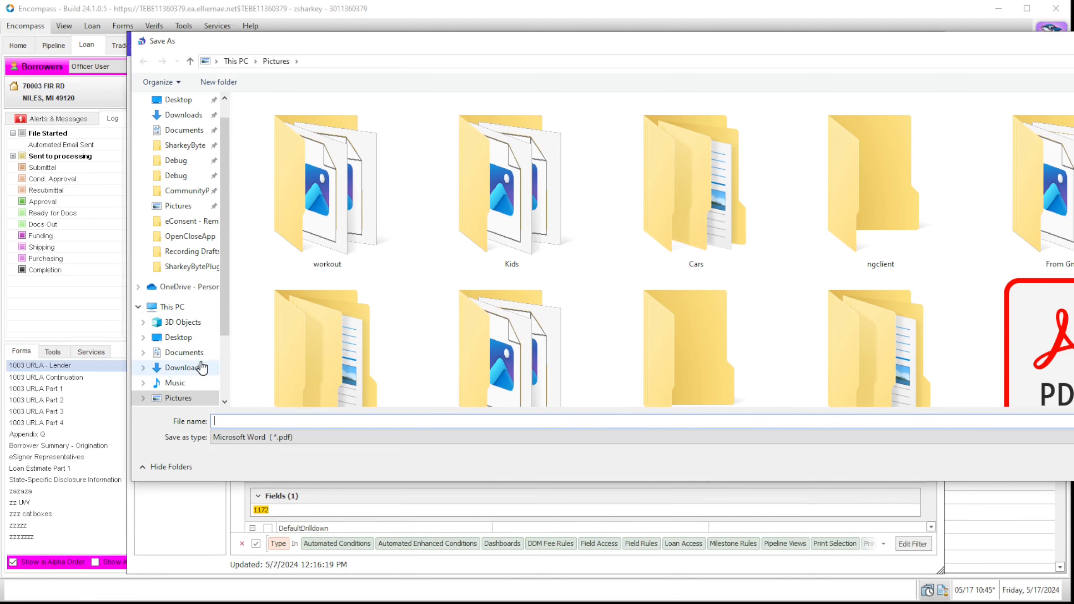
click(183, 367)
click(289, 422)
text(test)
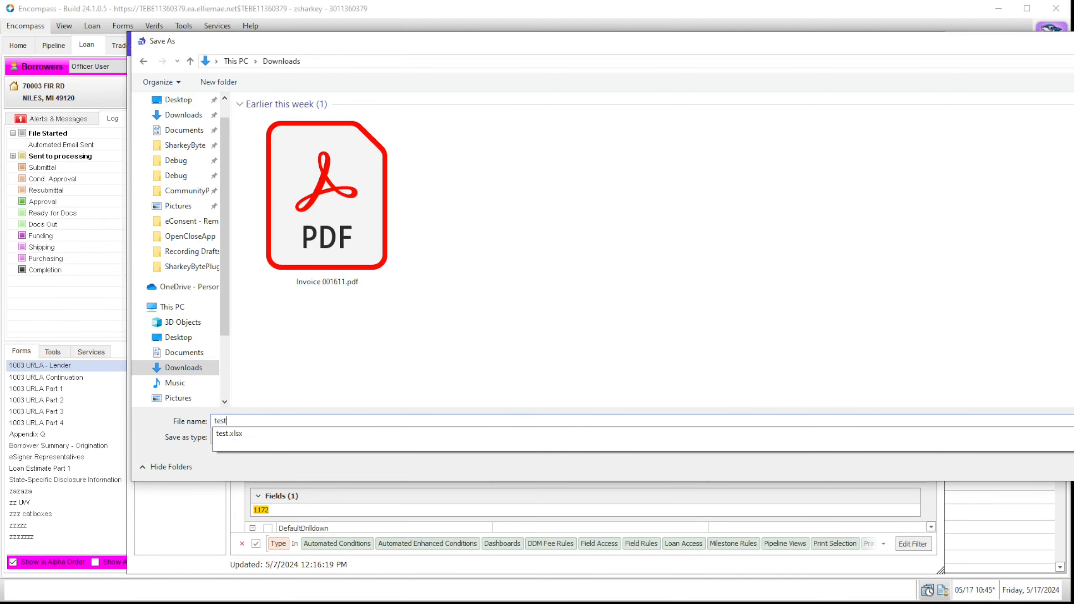
key(Return)
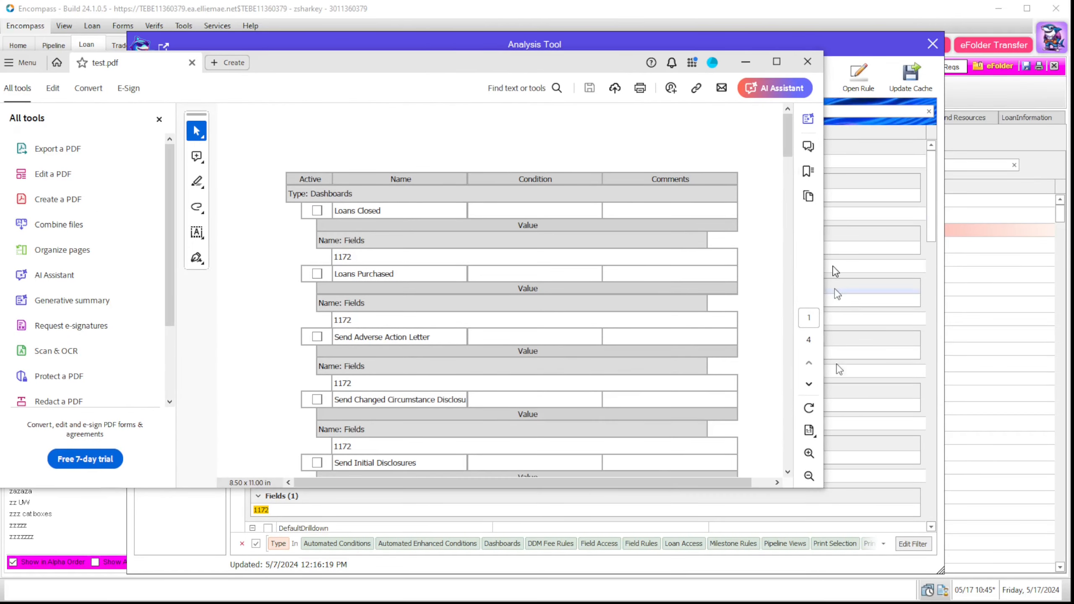
Step: Scroll through the Report and Triggers rules in test.pdf, then close Acrobat
drag(788, 139, 805, 434)
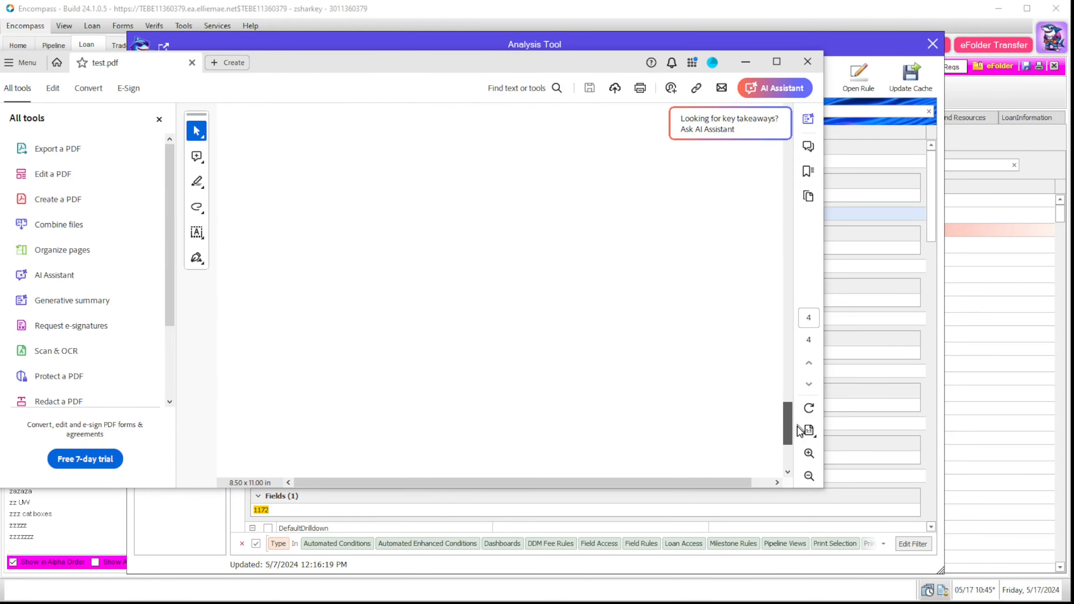
click(808, 67)
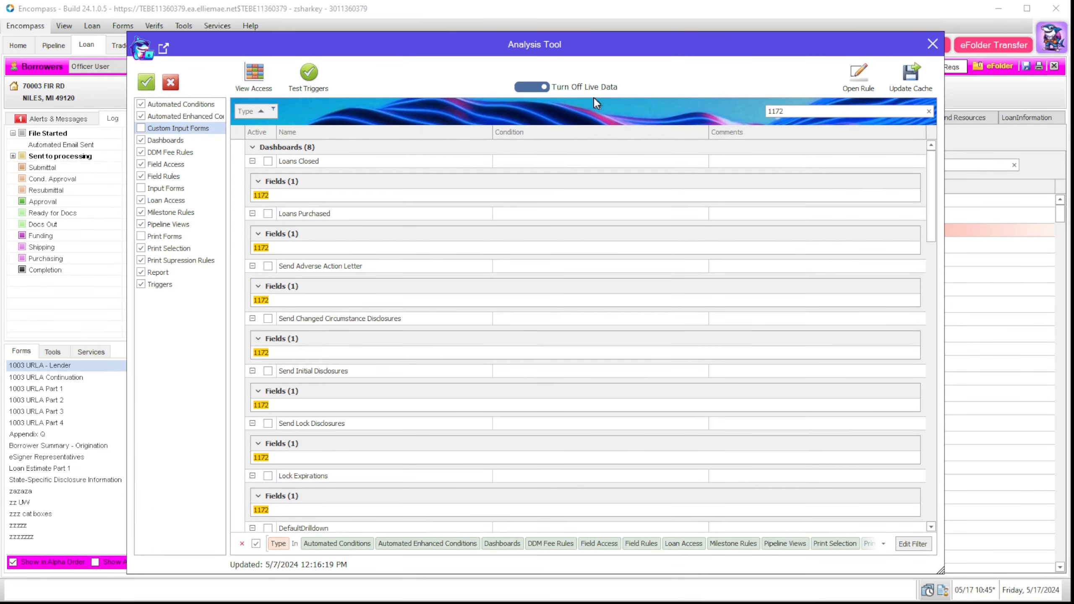
Step: Clear the 1172 filter and review home module and loan access permissions for each role
click(928, 111)
click(255, 76)
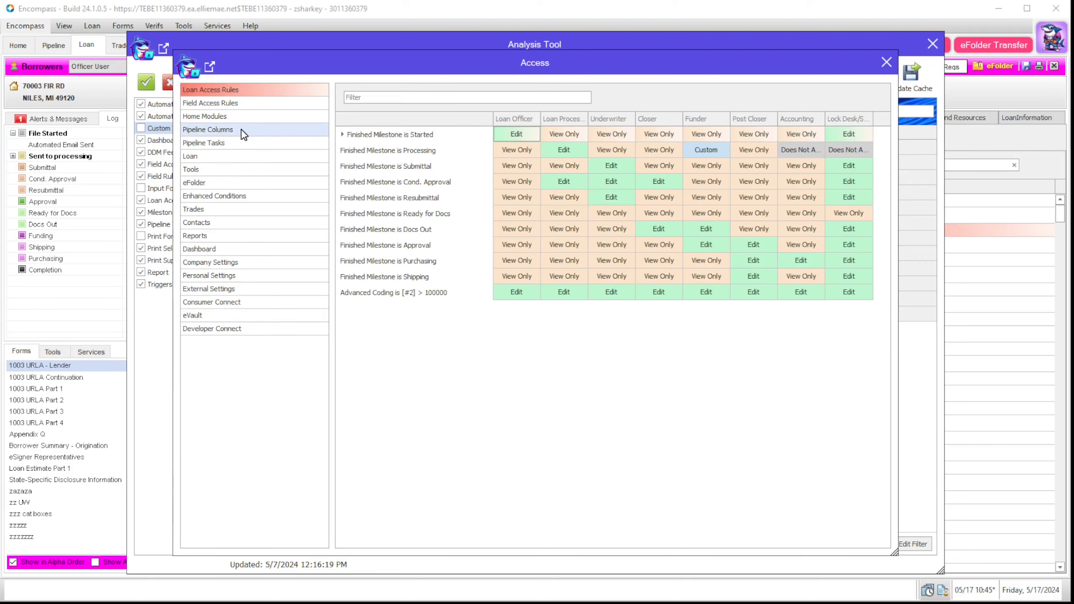
click(207, 116)
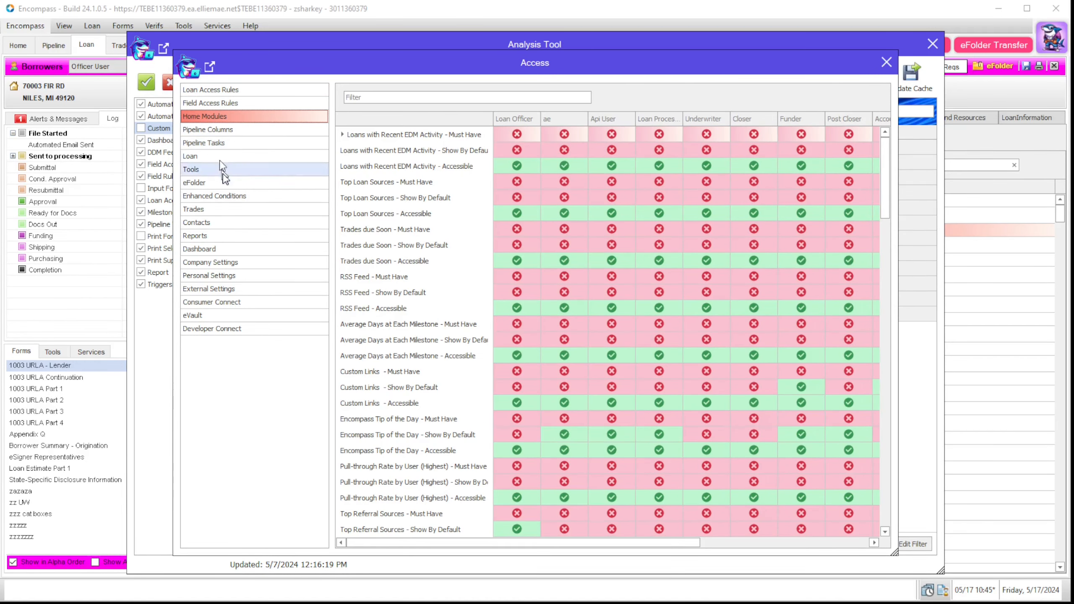
click(213, 90)
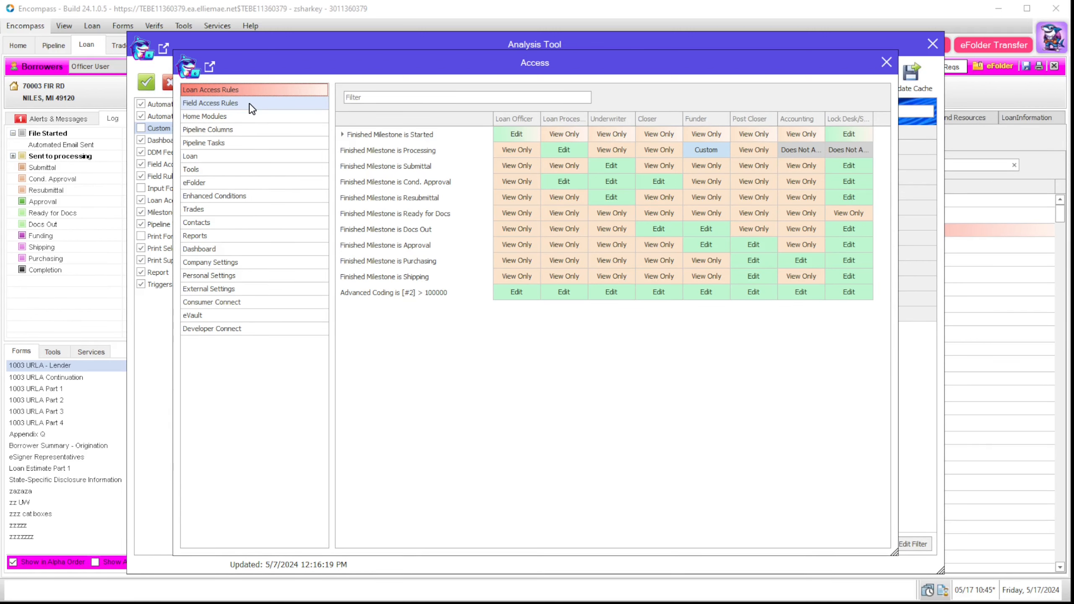
Step: Review each role's field access rules, selecting the third archived rule, then close the matrix
click(249, 104)
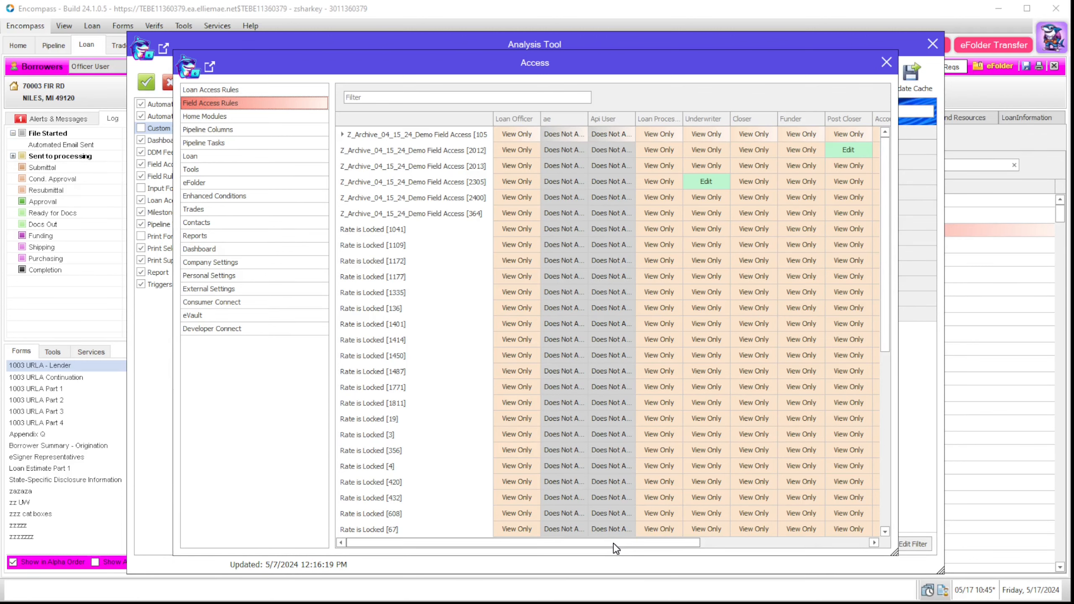
drag(615, 548, 550, 544)
drag(885, 325, 858, 216)
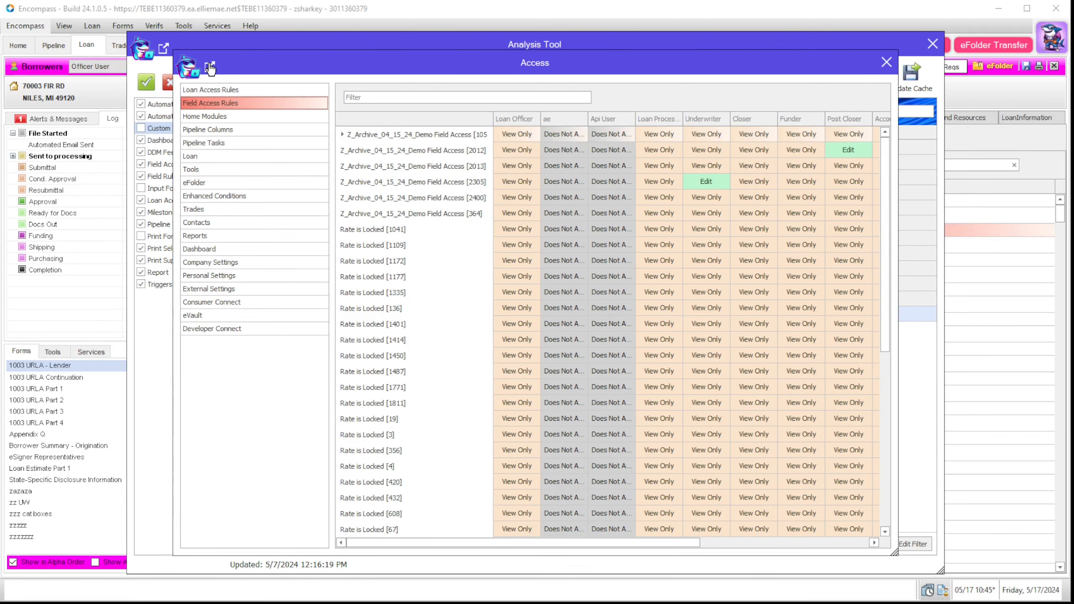
click(439, 166)
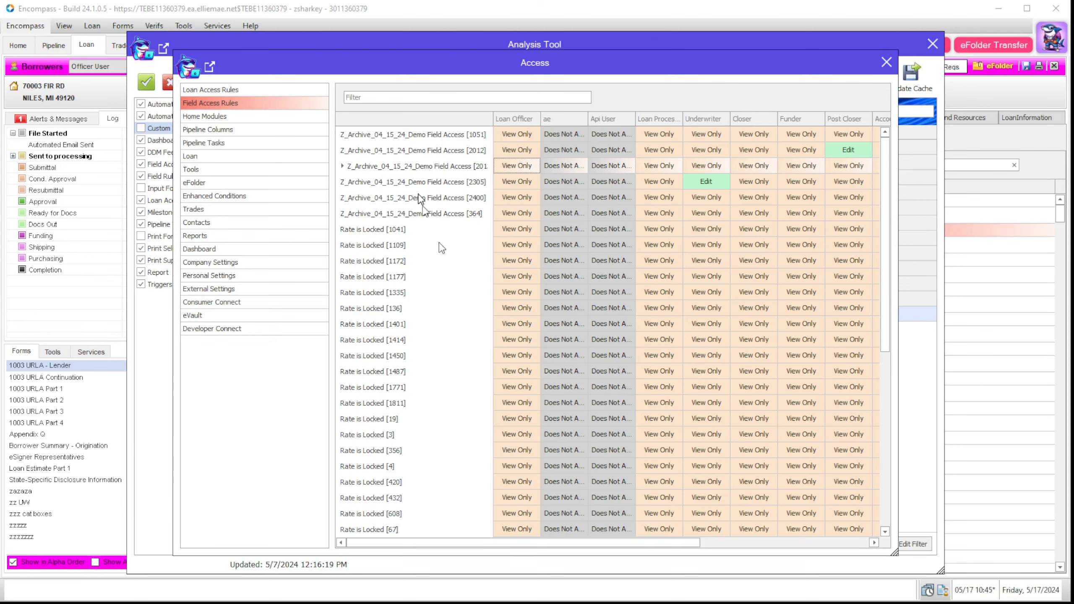
click(885, 63)
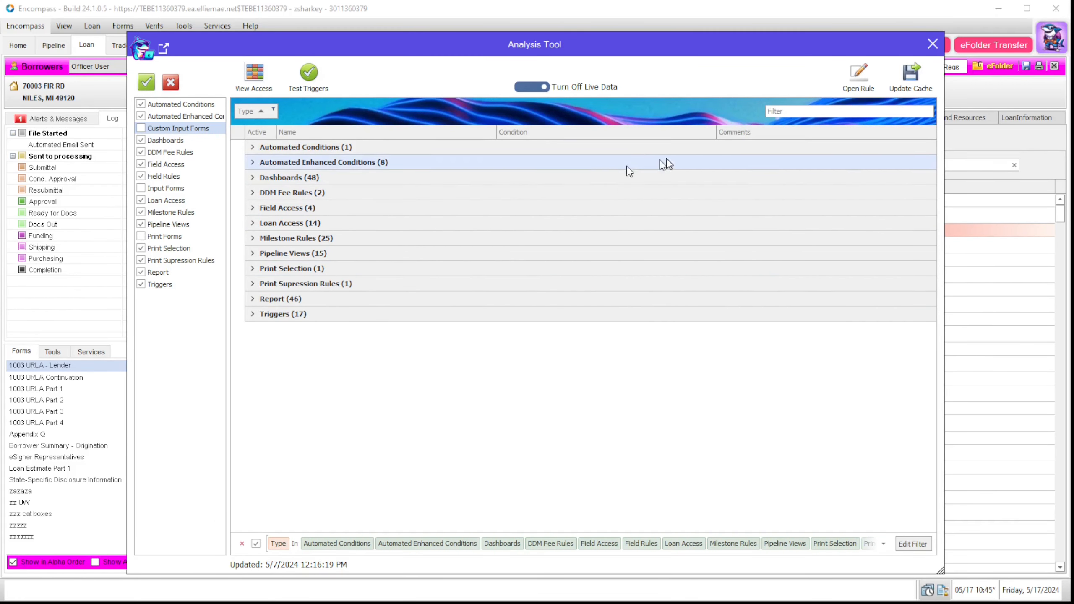
Step: Turn off live data and open the Trigger Test window listing triggers with their code
click(543, 89)
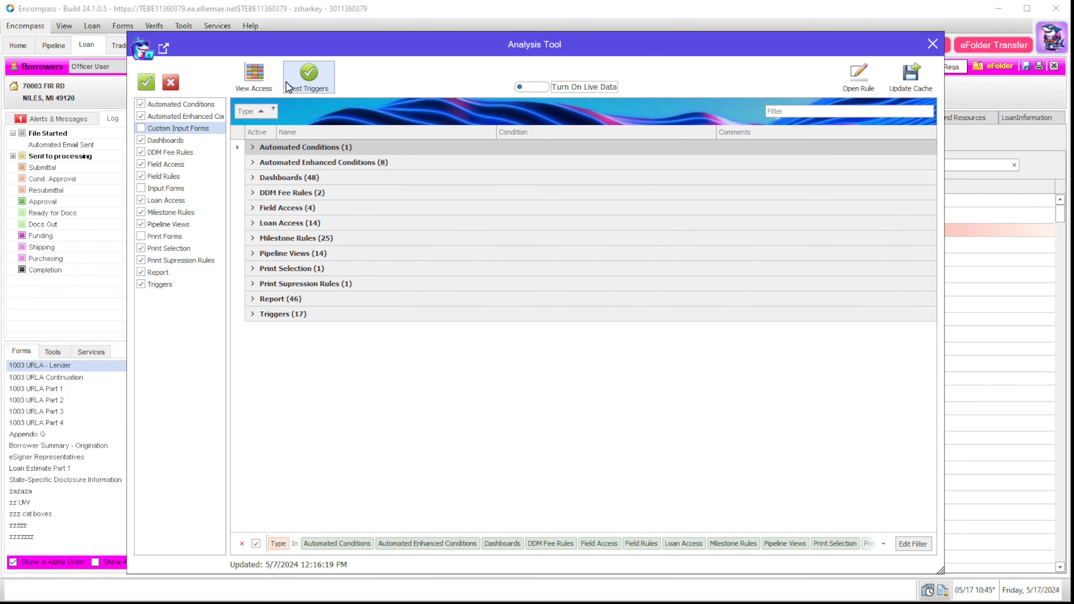
click(302, 88)
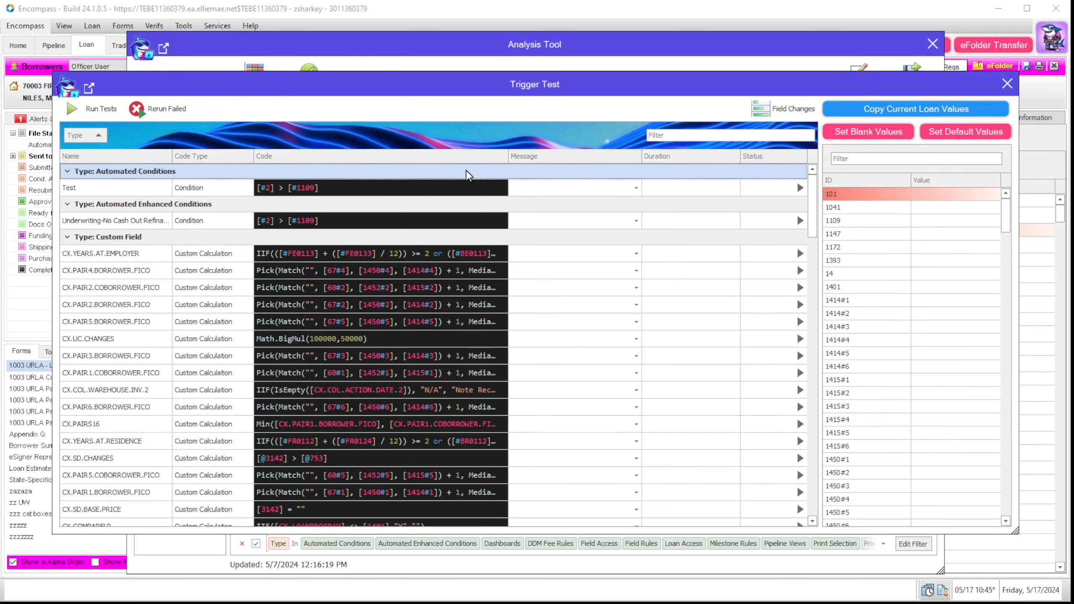
drag(536, 91, 545, 87)
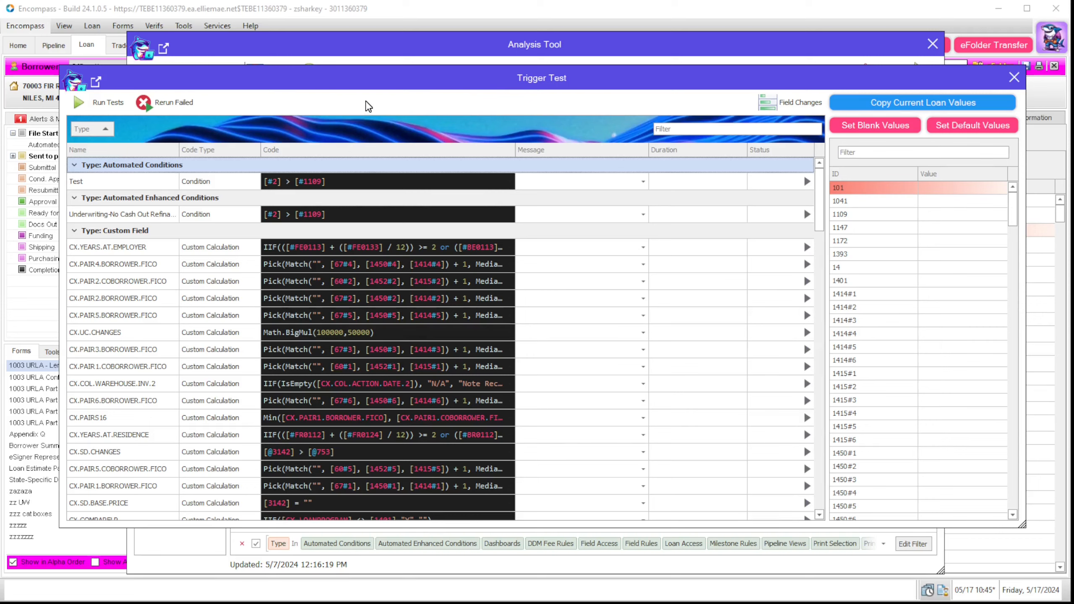
Step: Run all trigger tests, check the LoanDiagnosticTool field-change log, and close it when finished
click(89, 107)
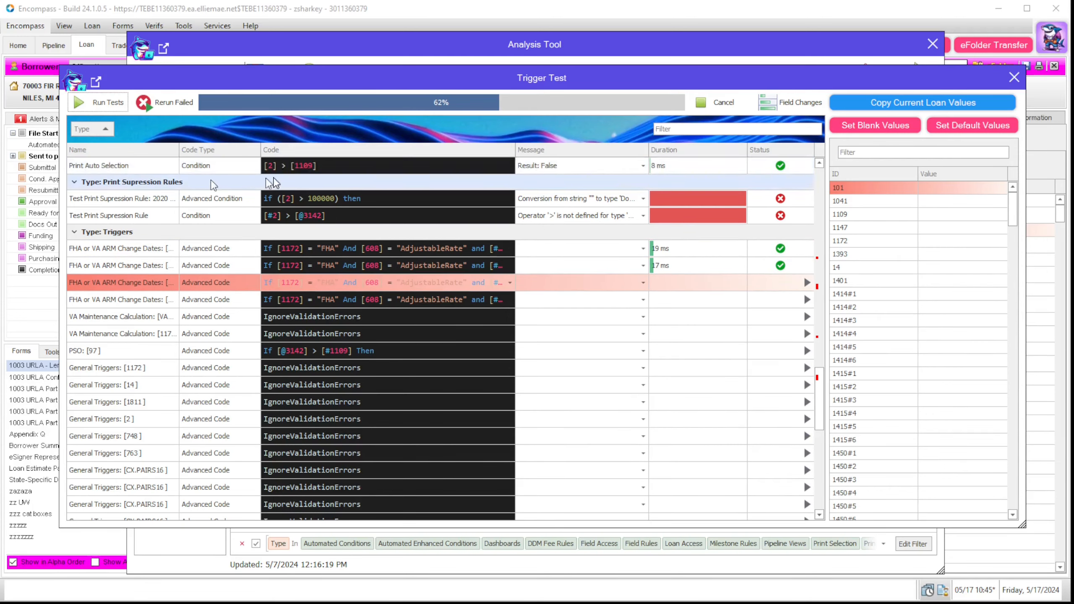
click(795, 102)
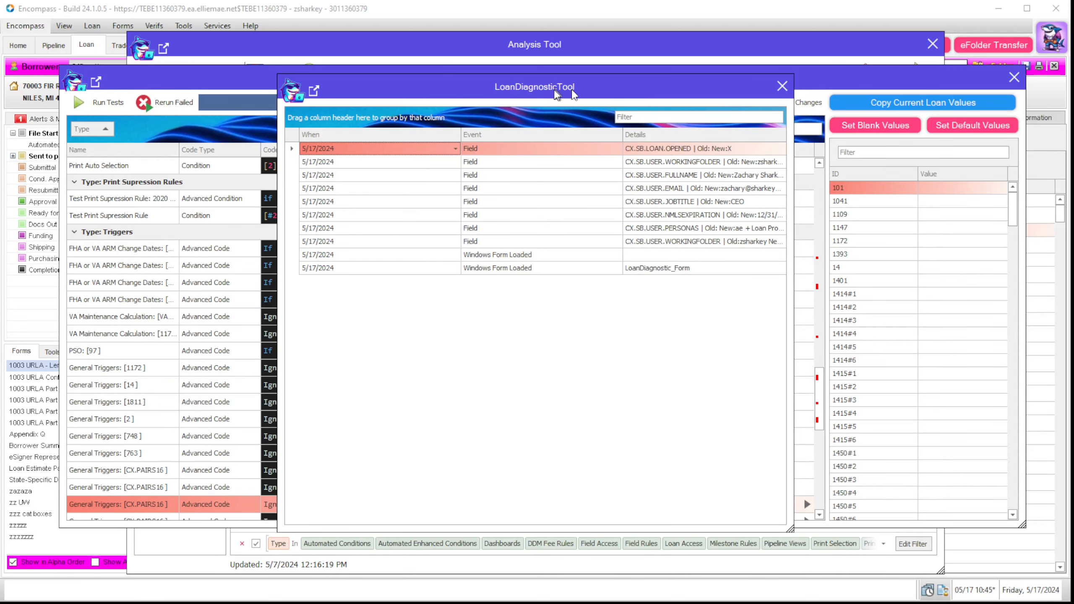
drag(532, 83, 756, 107)
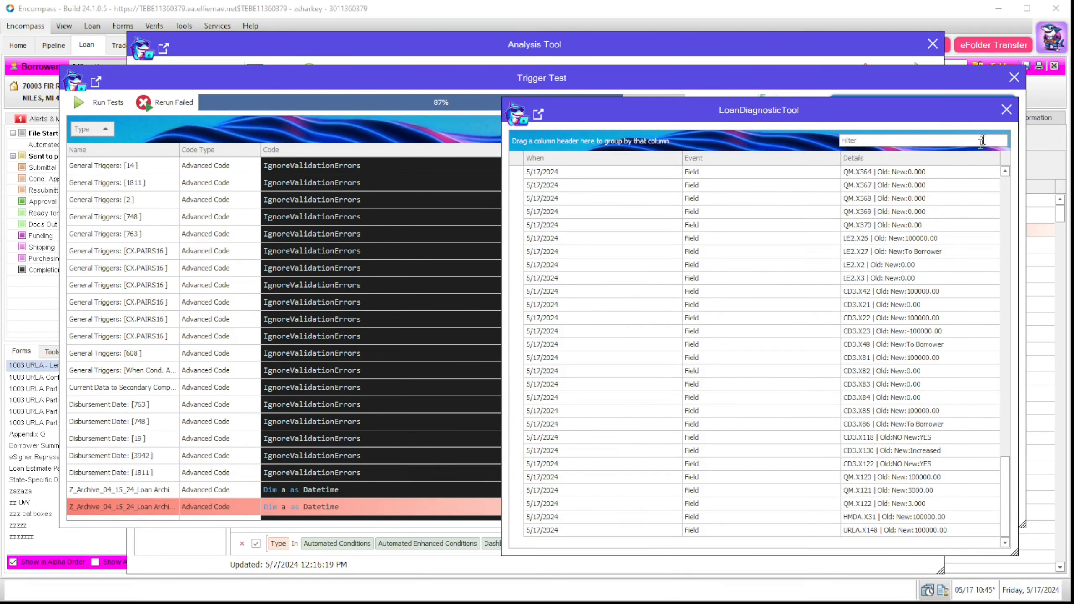
click(1006, 111)
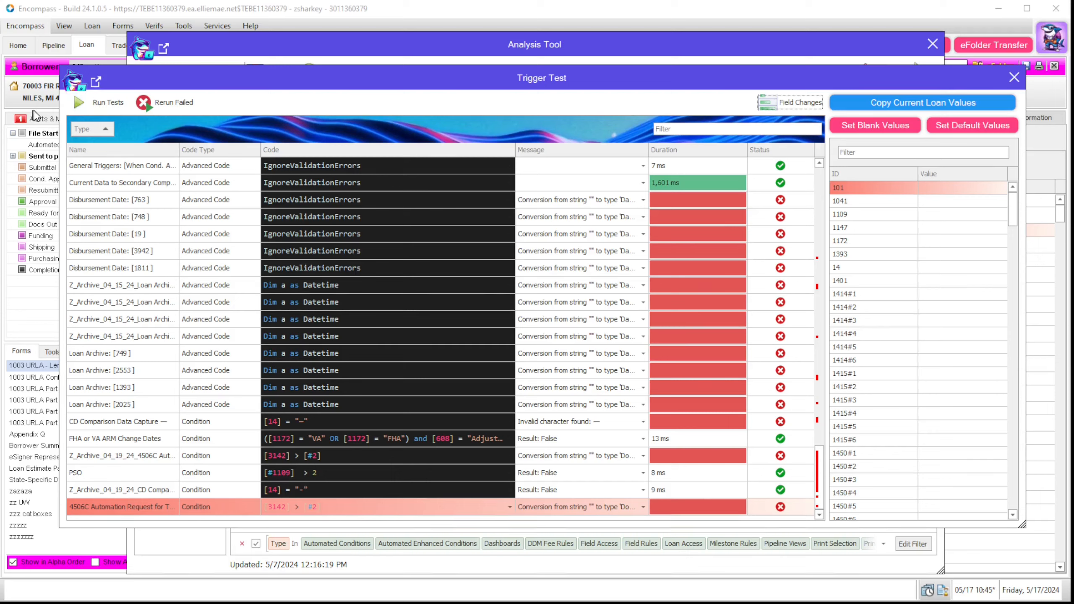
Step: Copy the current loan values into the ID/Value list and scroll through them, e.g. 1172 Conventional
click(908, 106)
mouse_move(1014, 203)
mouse_down()
mouse_move(1006, 488)
mouse_move(1023, 190)
mouse_up()
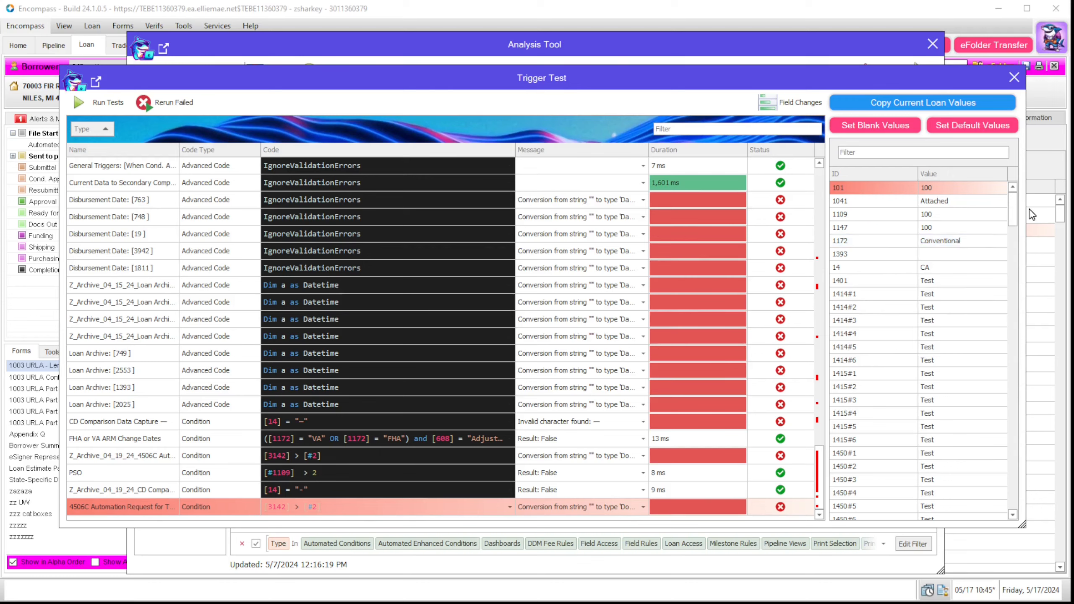
drag(1017, 218, 1018, 391)
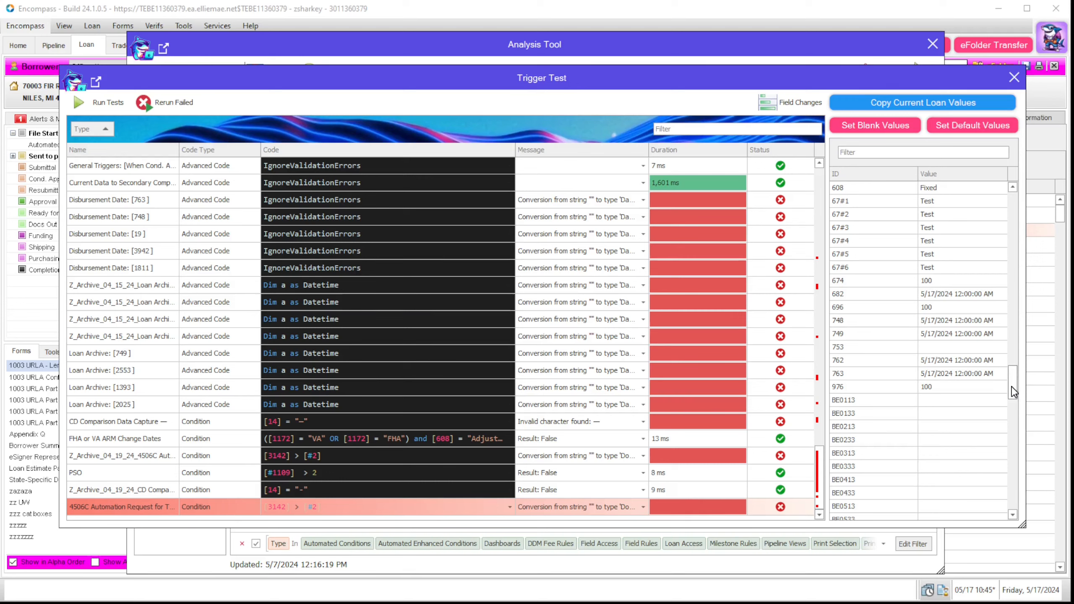
drag(1013, 391, 1009, 200)
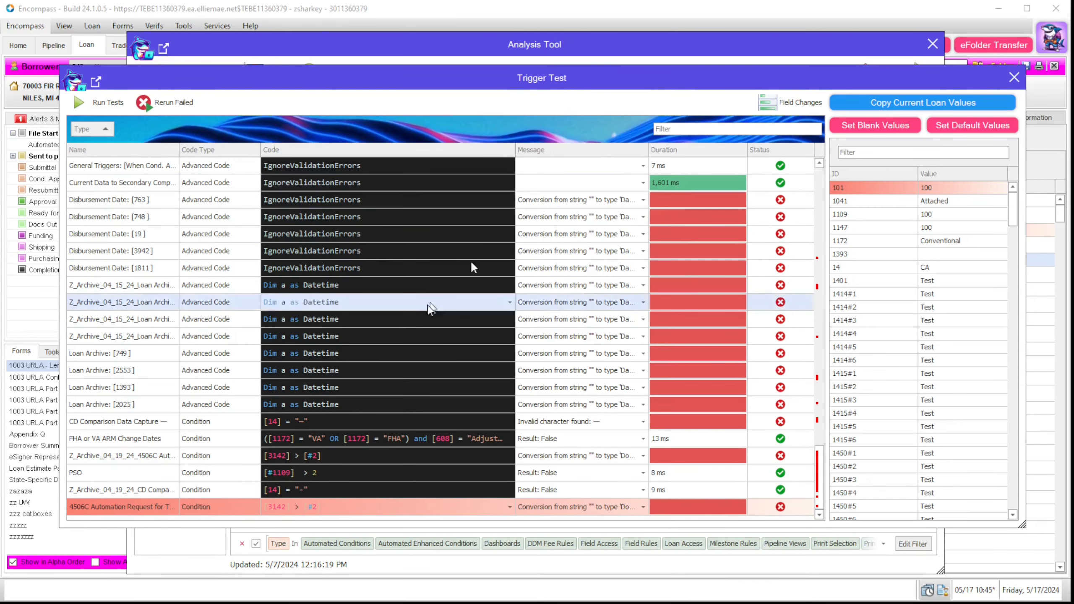
Step: Retest the Disbursement Date [763] trigger script
click(612, 203)
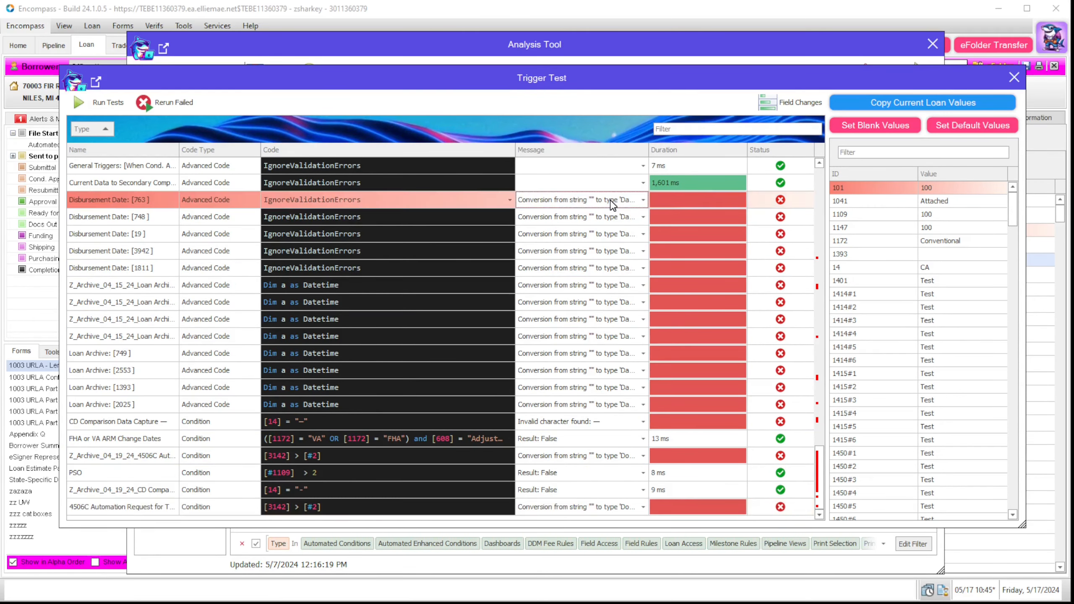
click(510, 200)
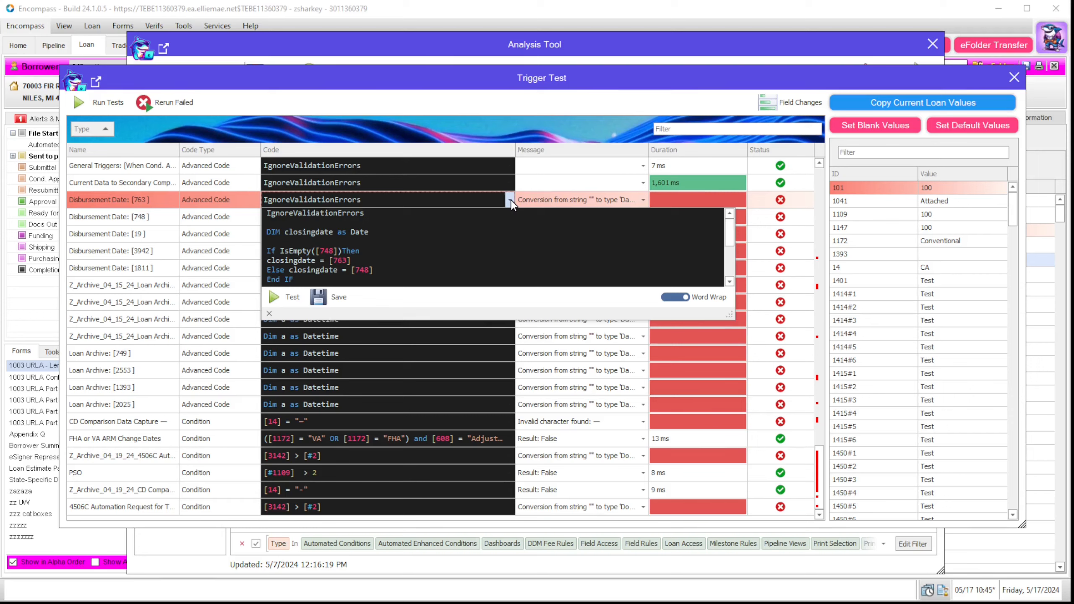
click(388, 270)
click(285, 301)
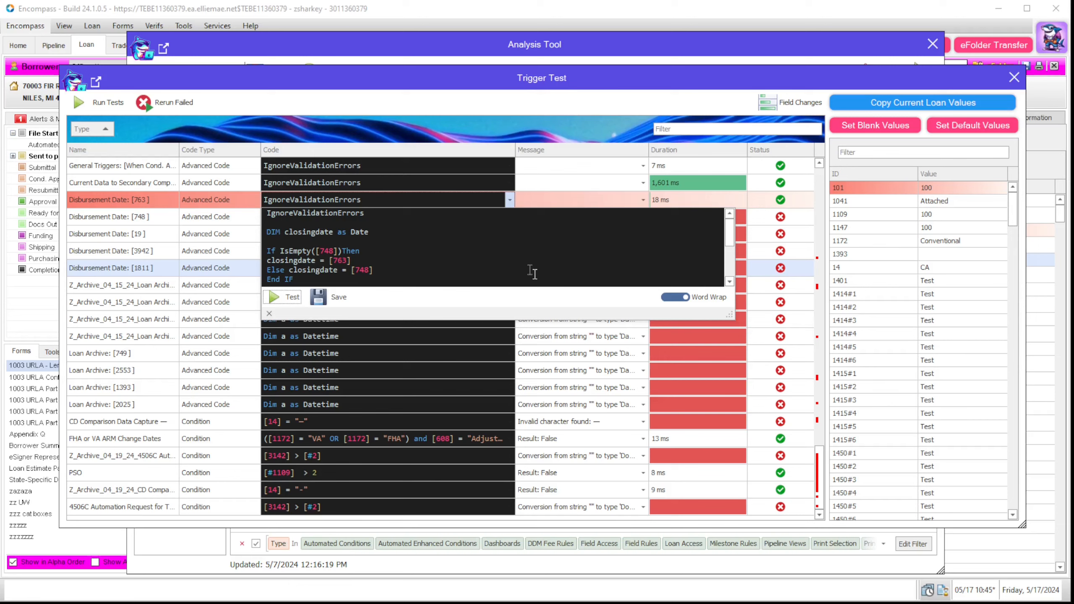
click(582, 198)
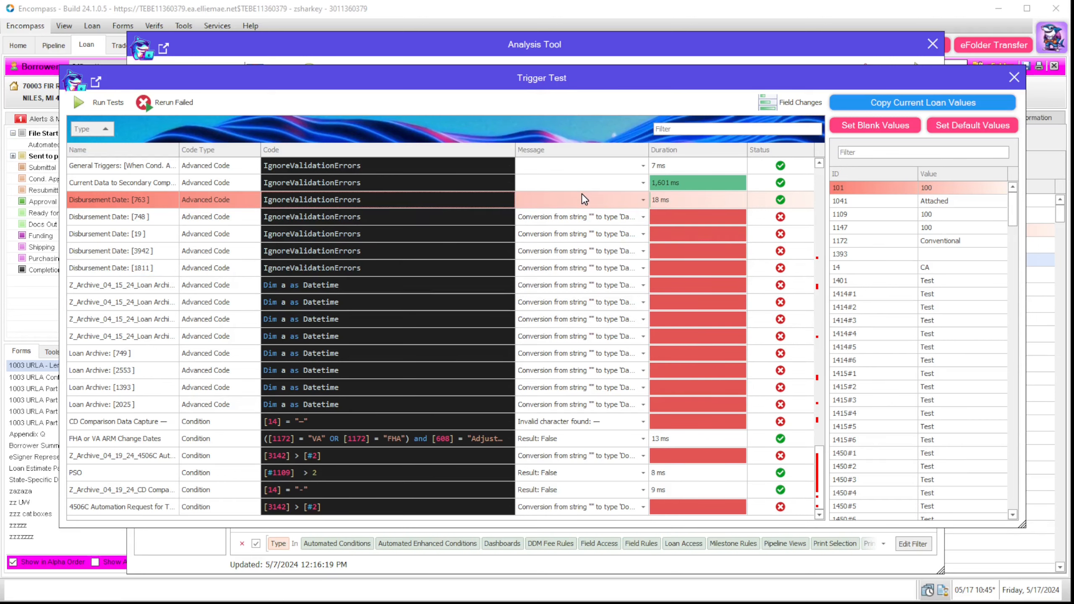
click(689, 201)
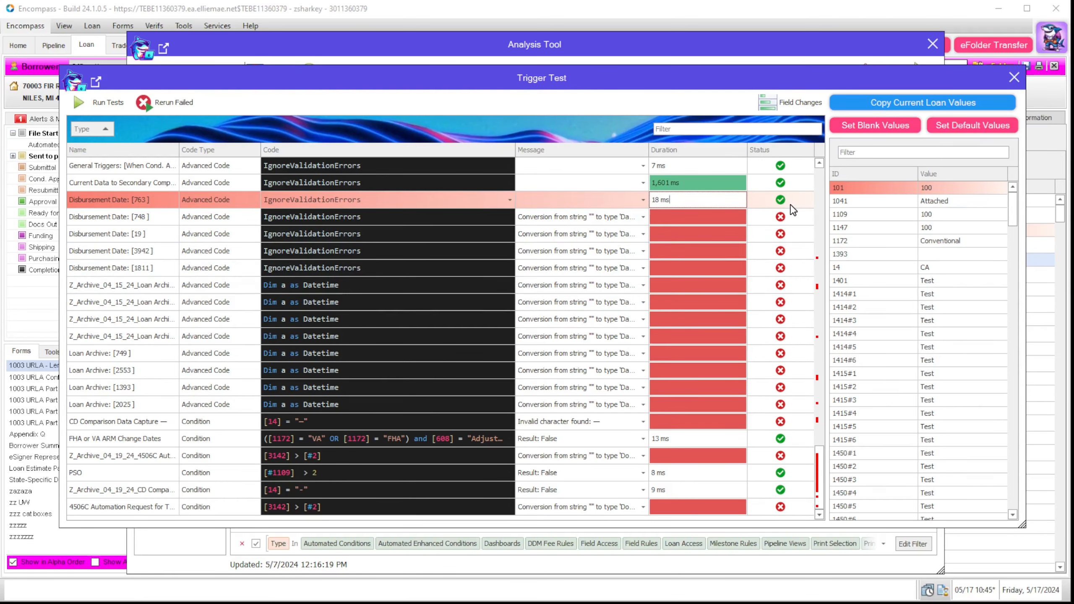
Step: Replace the en dash with a hyphen in CD Comparison Data Capture's condition, then test and save
click(457, 422)
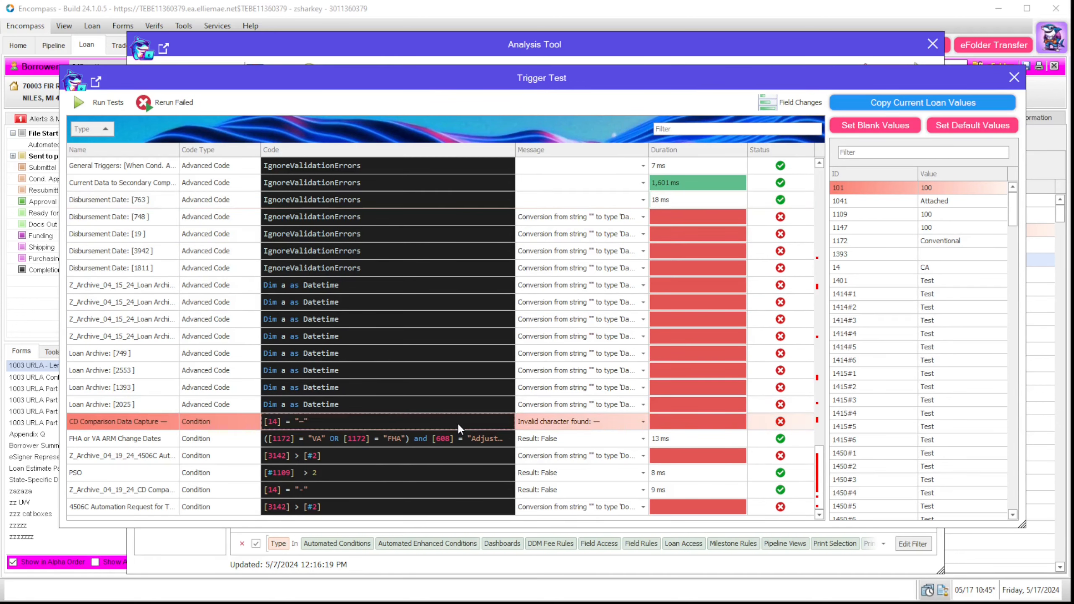
click(510, 422)
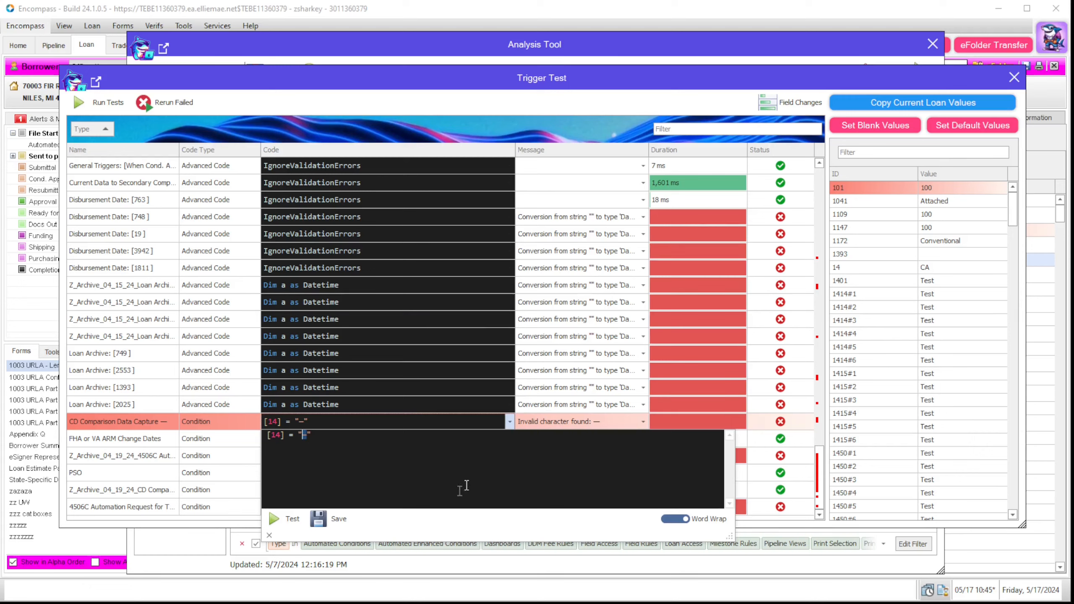
text(-)
click(285, 520)
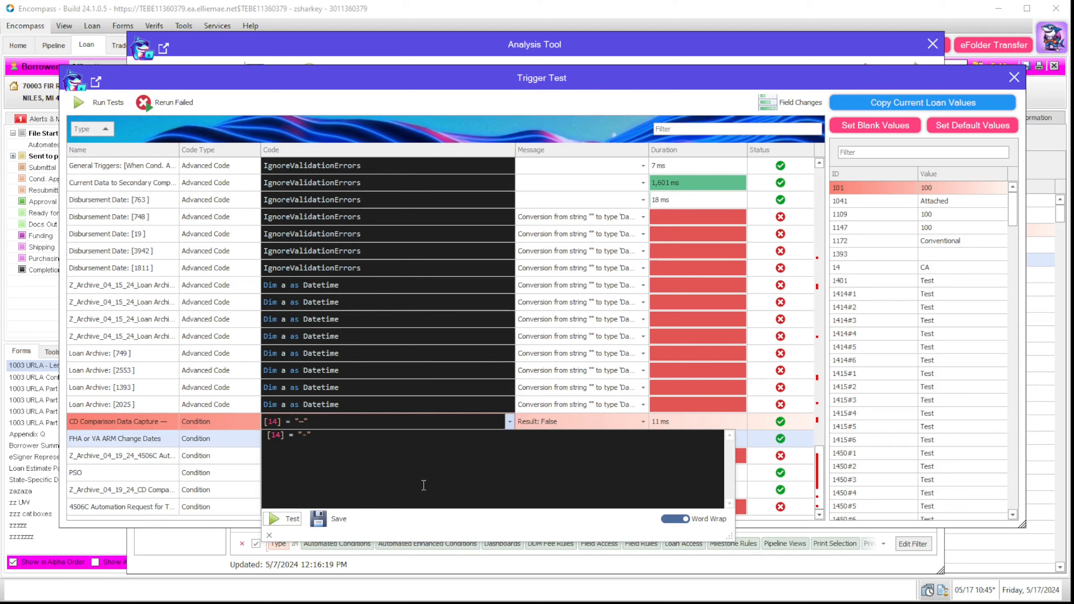
click(329, 524)
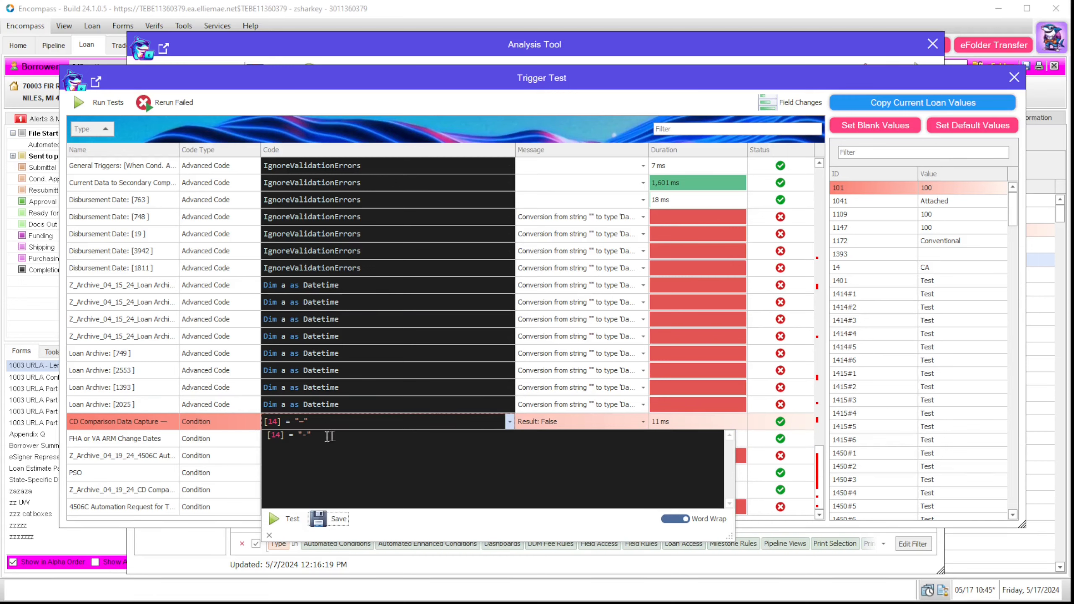
click(357, 442)
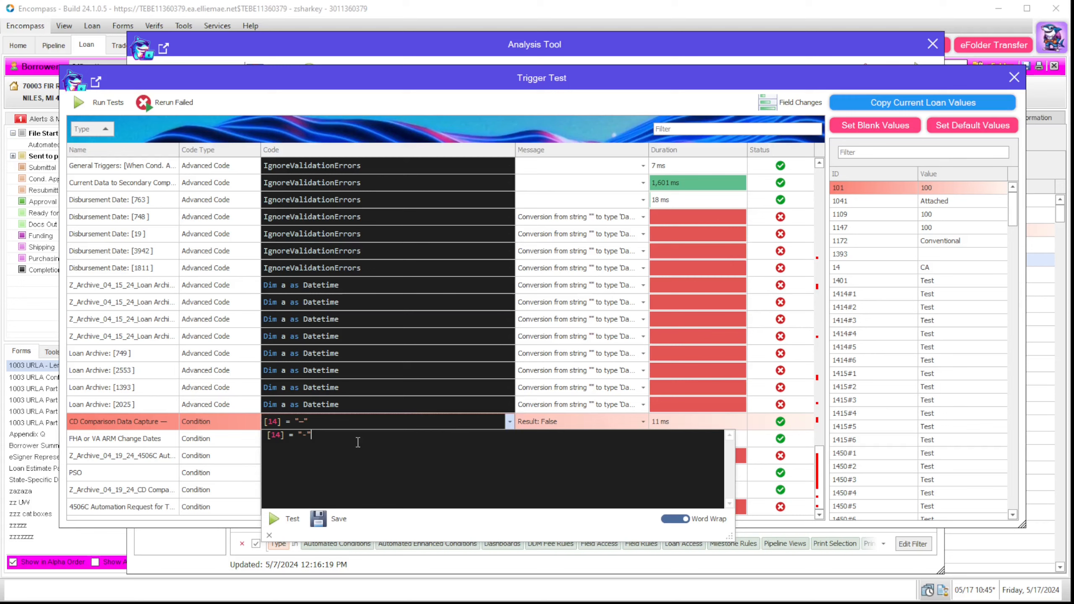
click(268, 535)
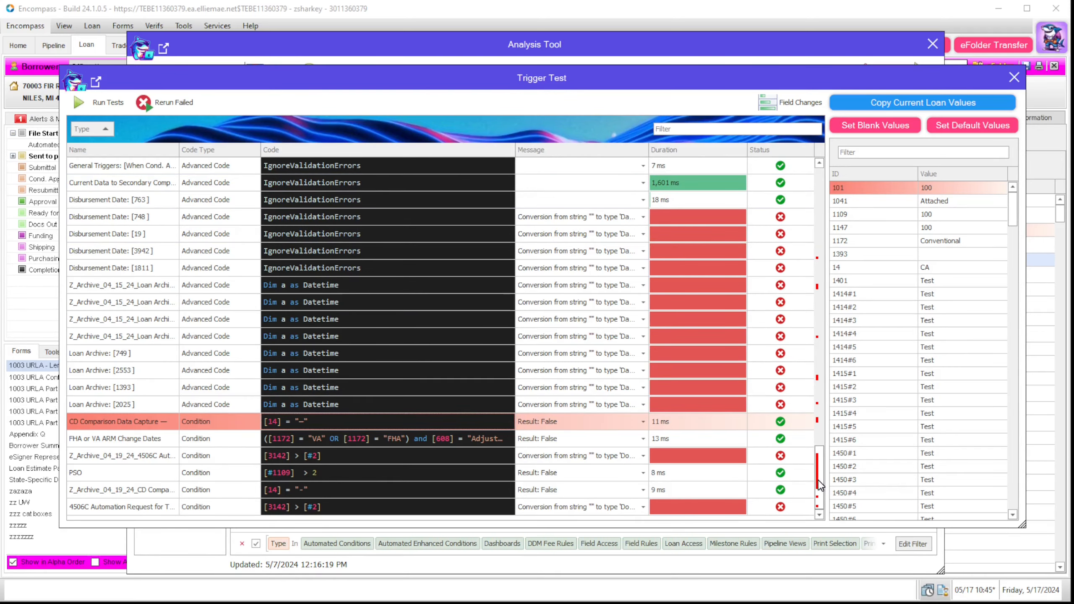
drag(818, 484, 817, 207)
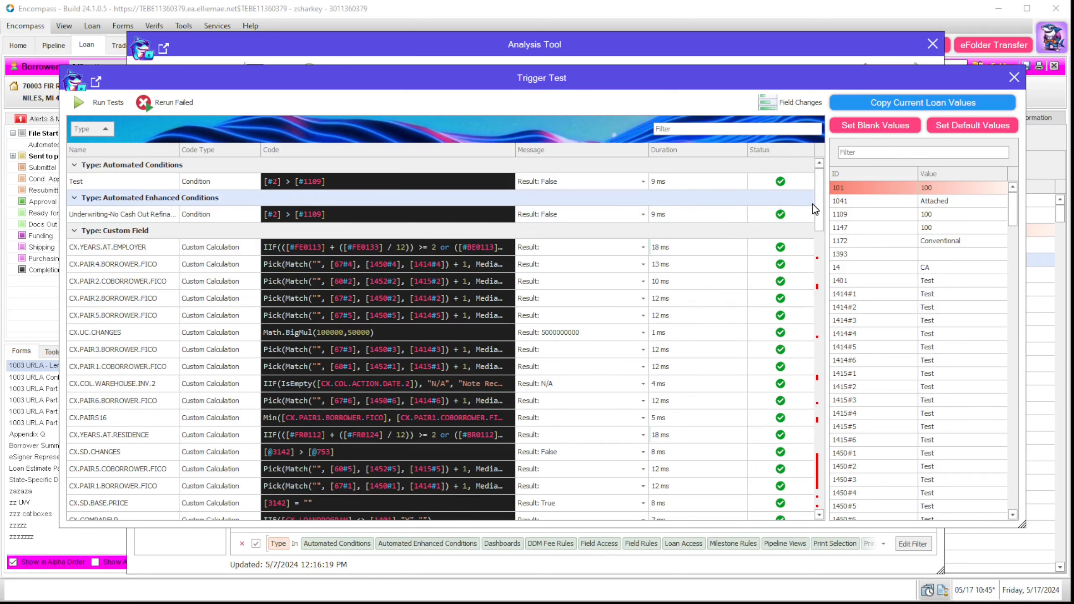
Step: Review results: Current Data to Secondary Comp passes at 1,601 ms, CD Comparison passes; close
scroll(822, 211, down, 1)
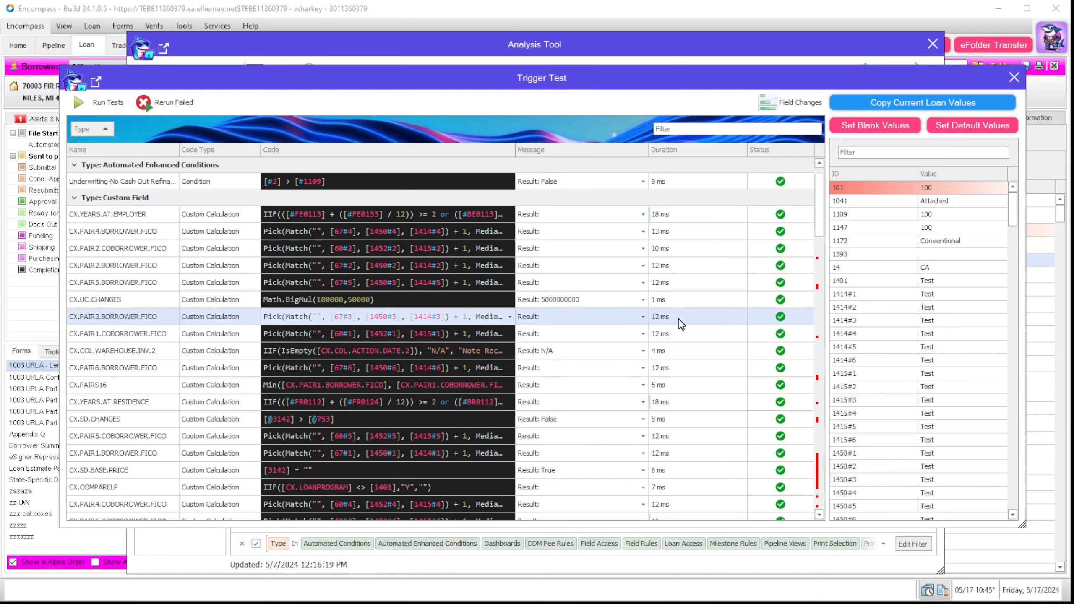
drag(819, 231, 816, 471)
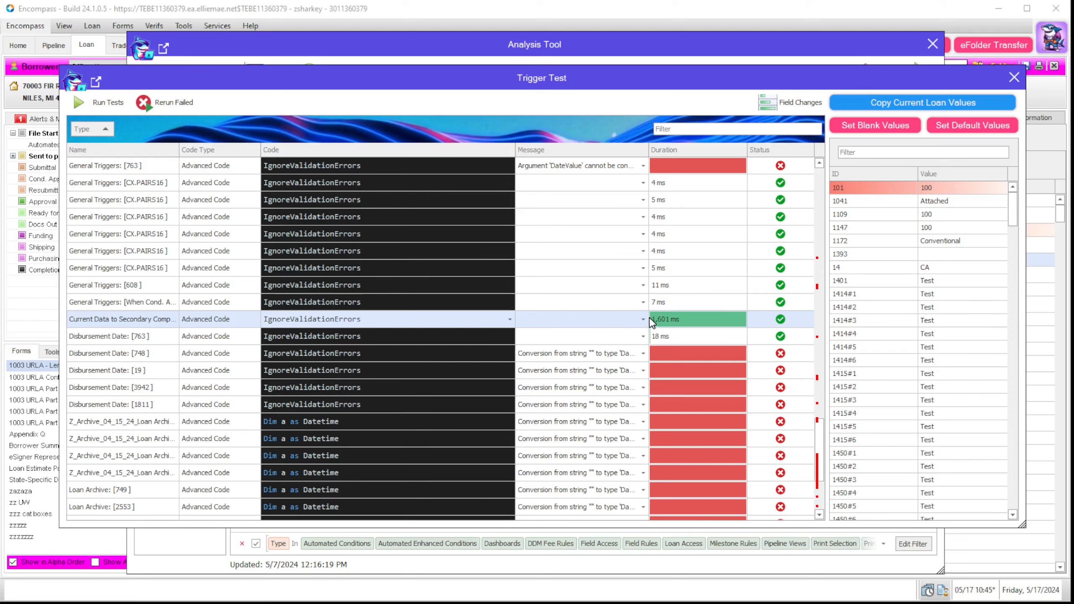
drag(819, 441, 827, 474)
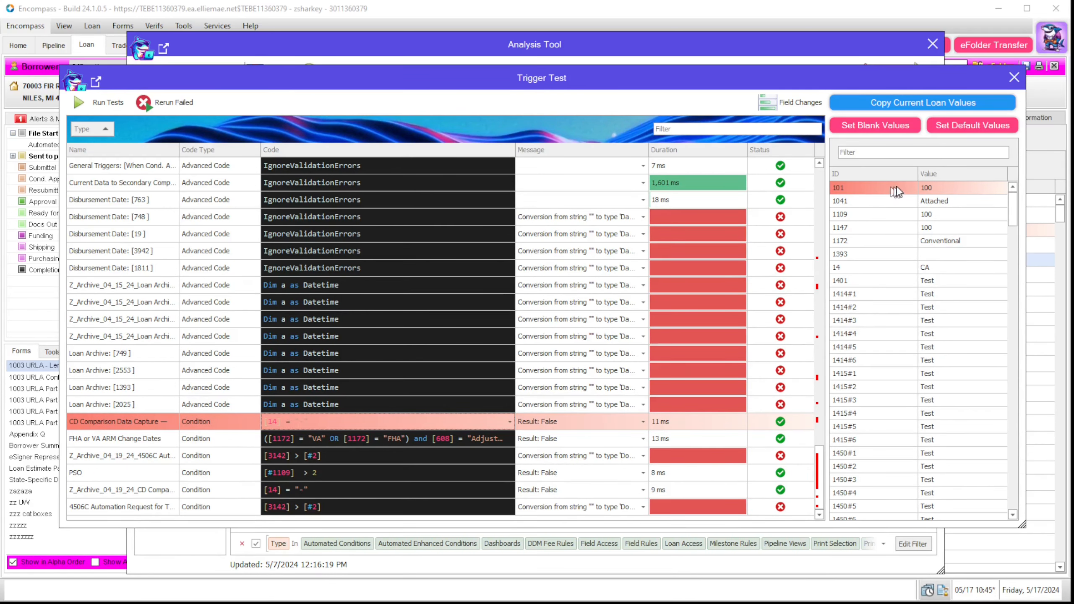
click(1015, 77)
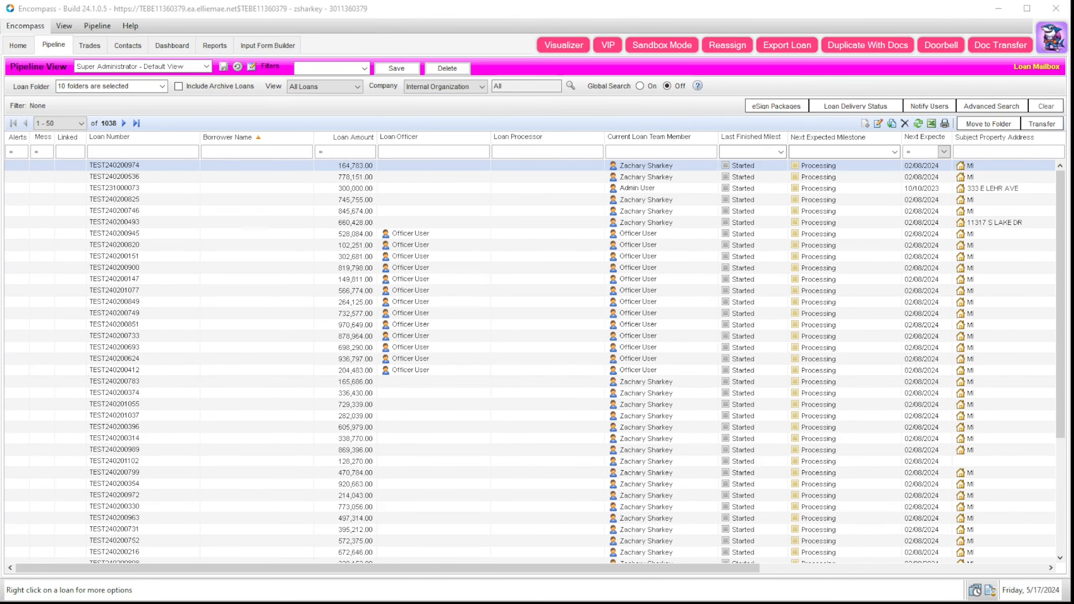
Step: Launch the Fields plugin, filter to custom fields, and inspect CUST17FV without saving changes
click(1047, 46)
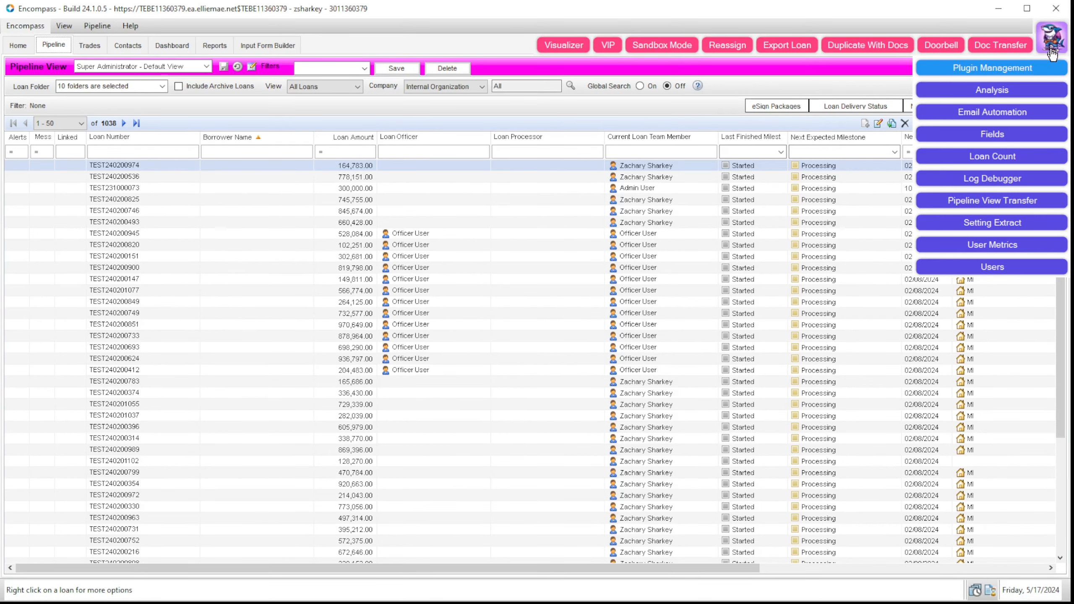
click(1008, 143)
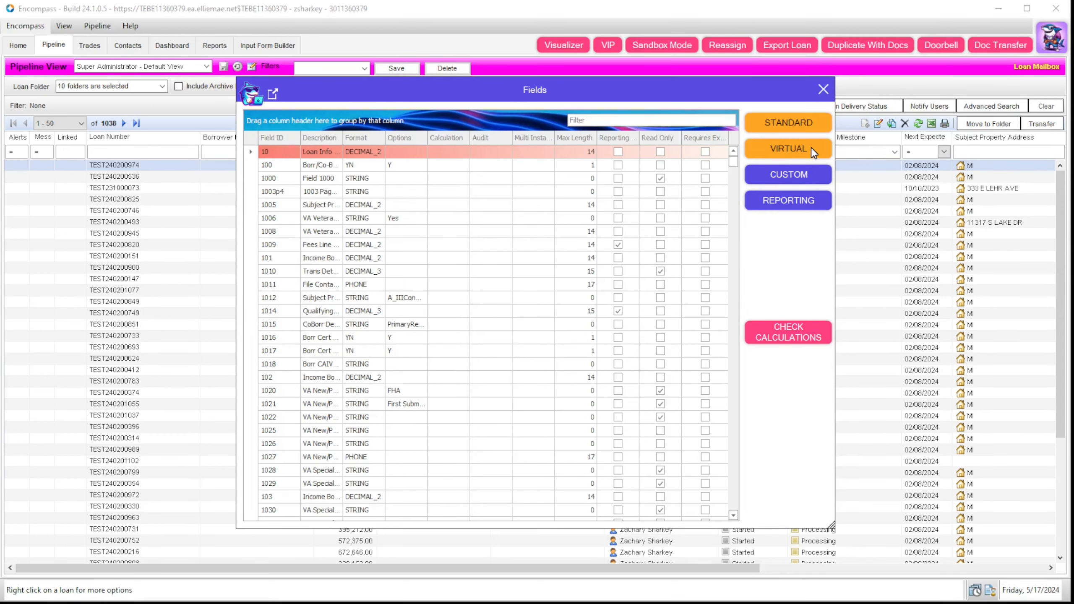
click(810, 174)
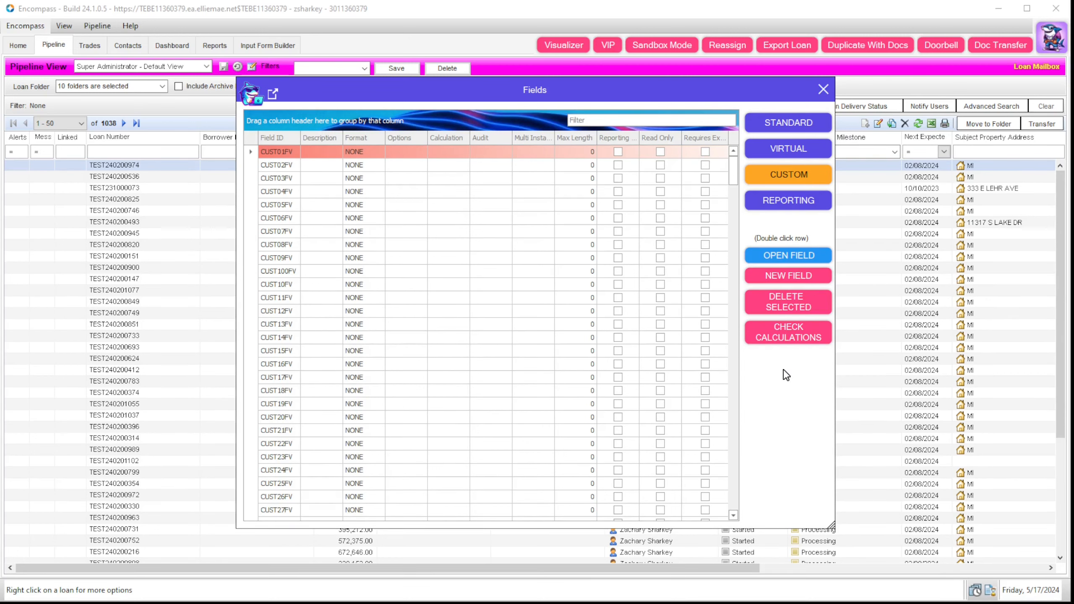
click(437, 377)
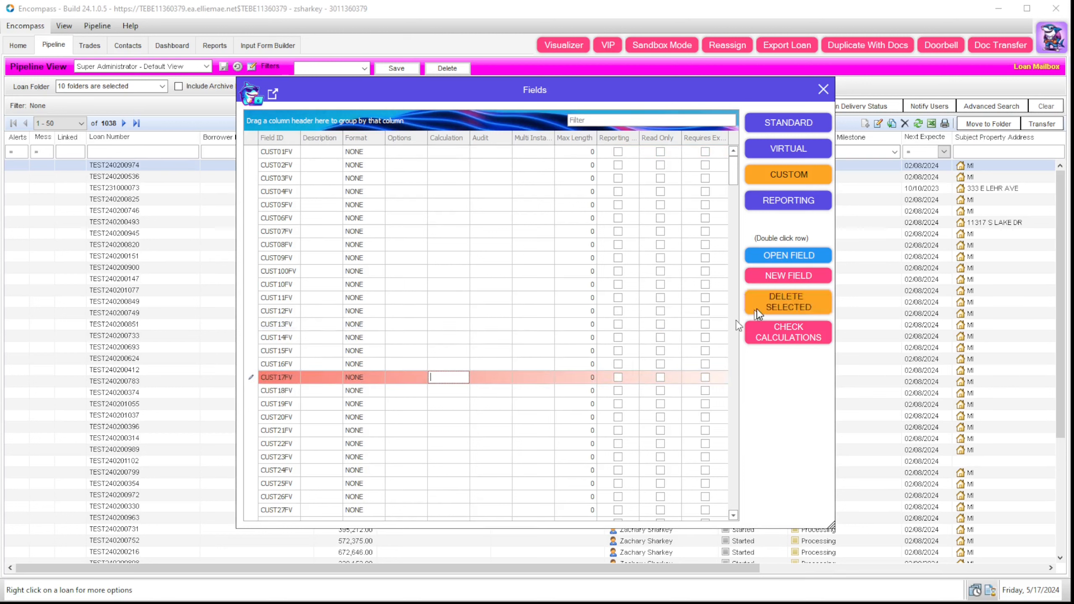
click(766, 253)
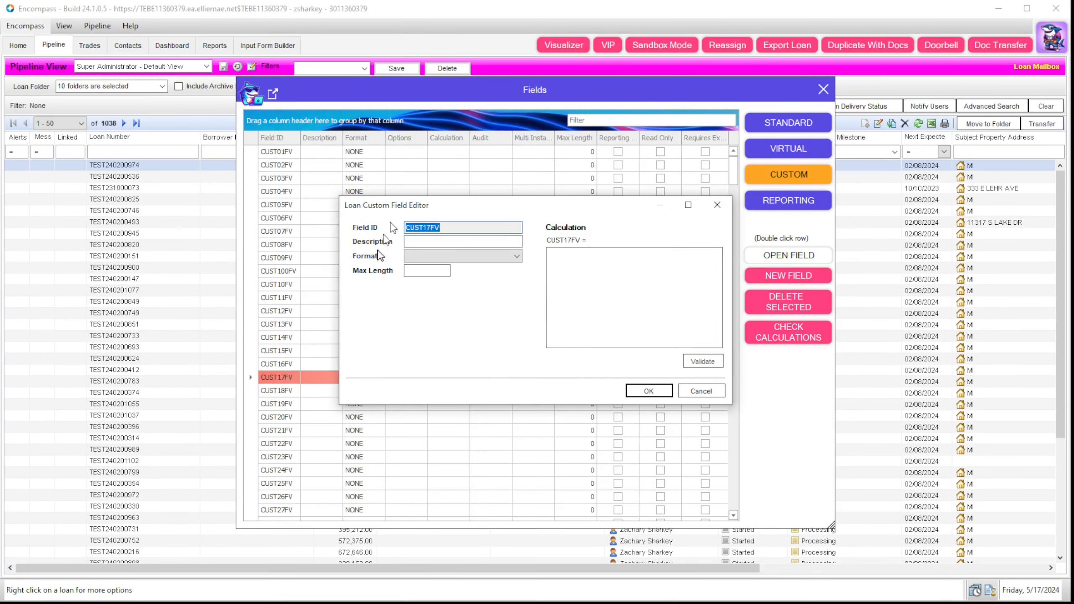
click(720, 212)
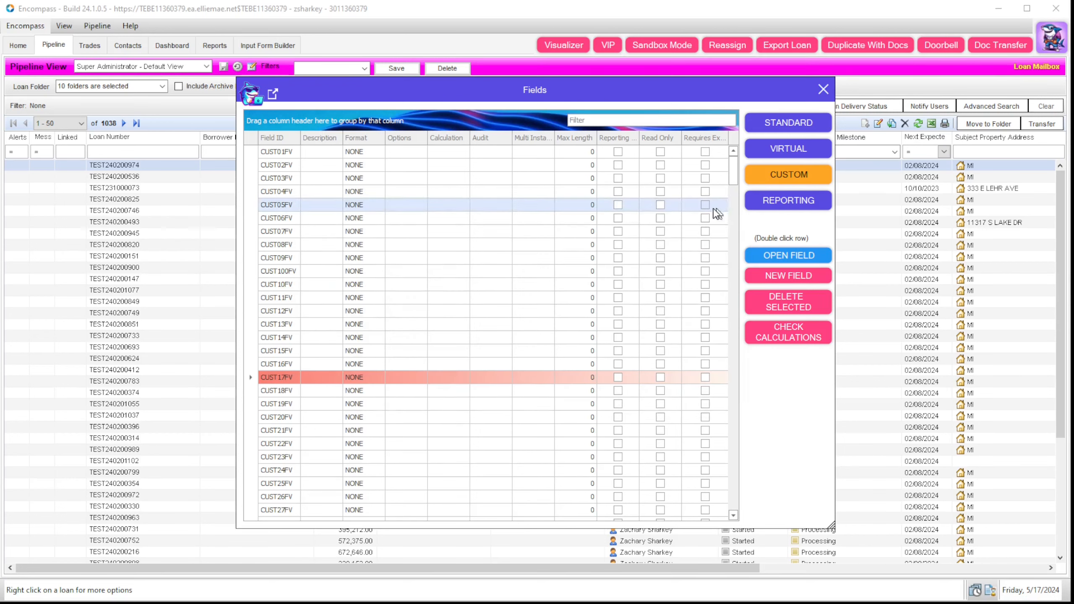
click(777, 280)
click(699, 389)
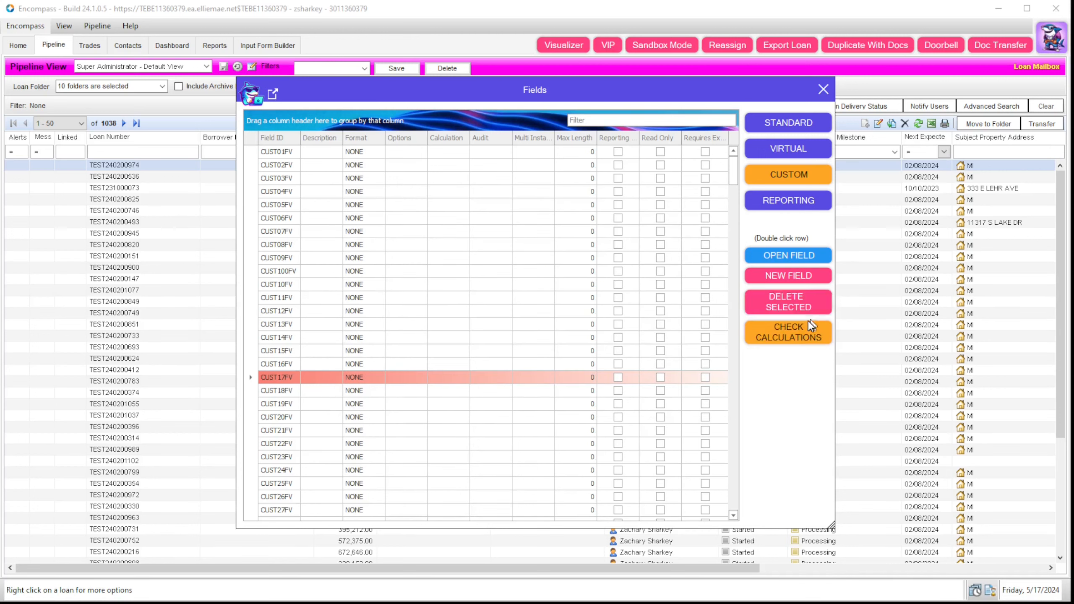
Step: Browse and multi-select the CX custom fields, view export formats, then close the Fields plugin
click(490, 404)
scroll(592, 296, down, 4)
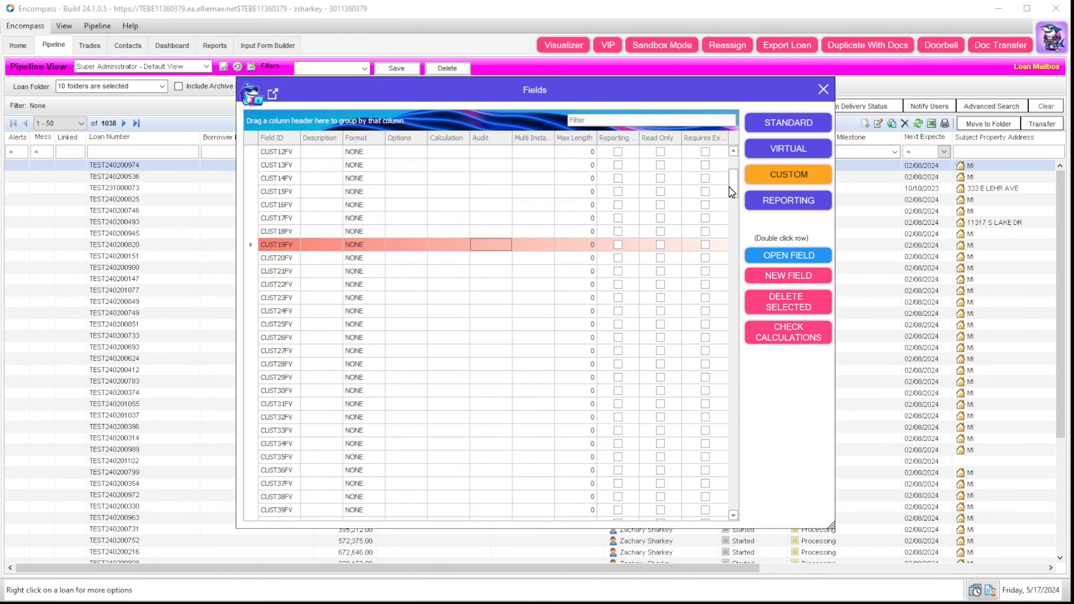
drag(731, 192, 726, 449)
click(491, 376)
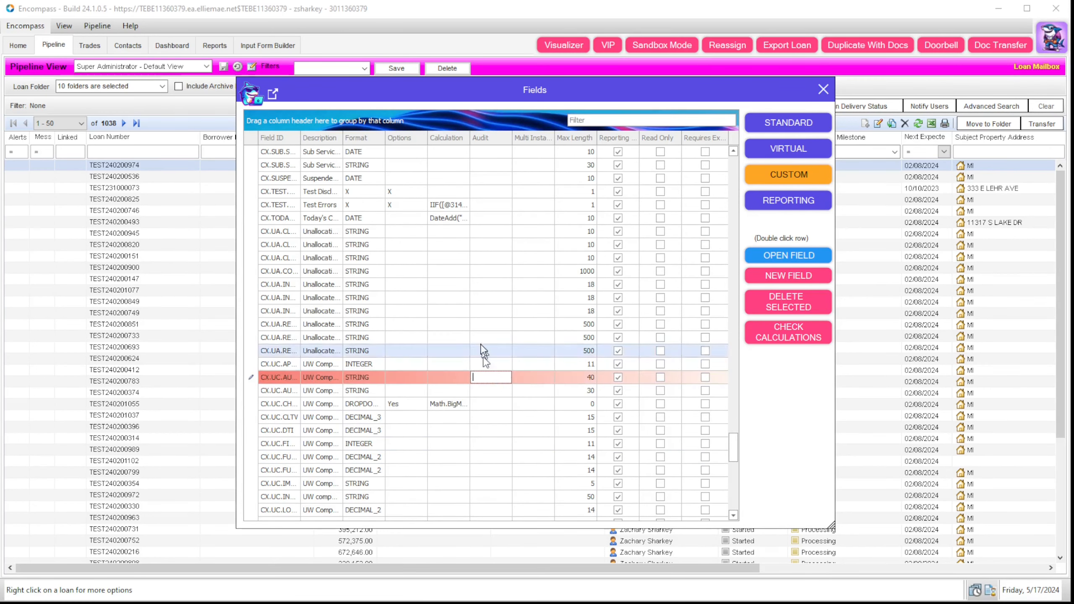
shift+click(474, 180)
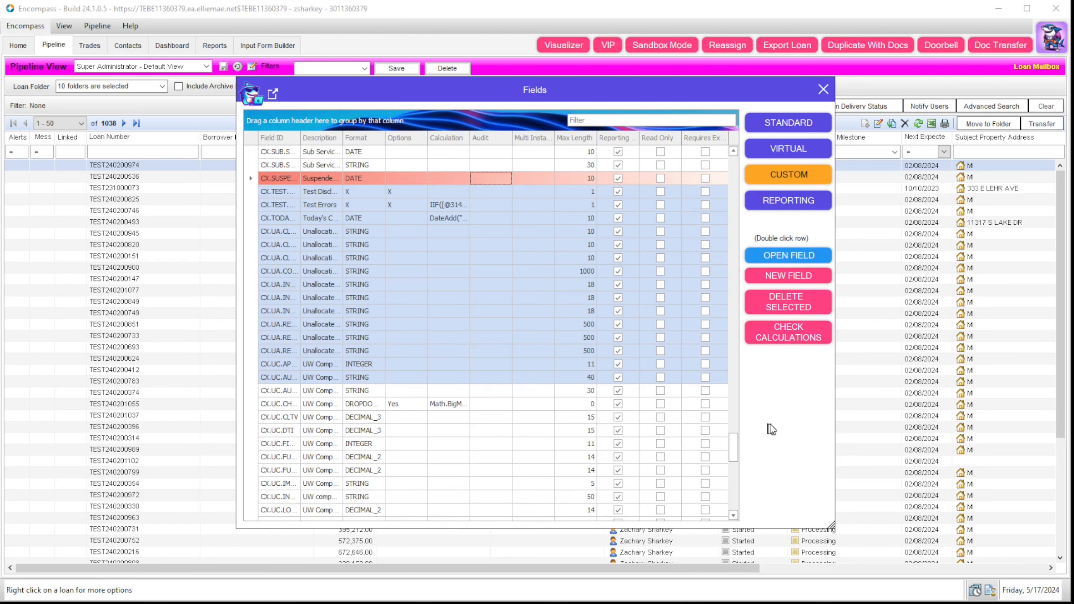
click(523, 391)
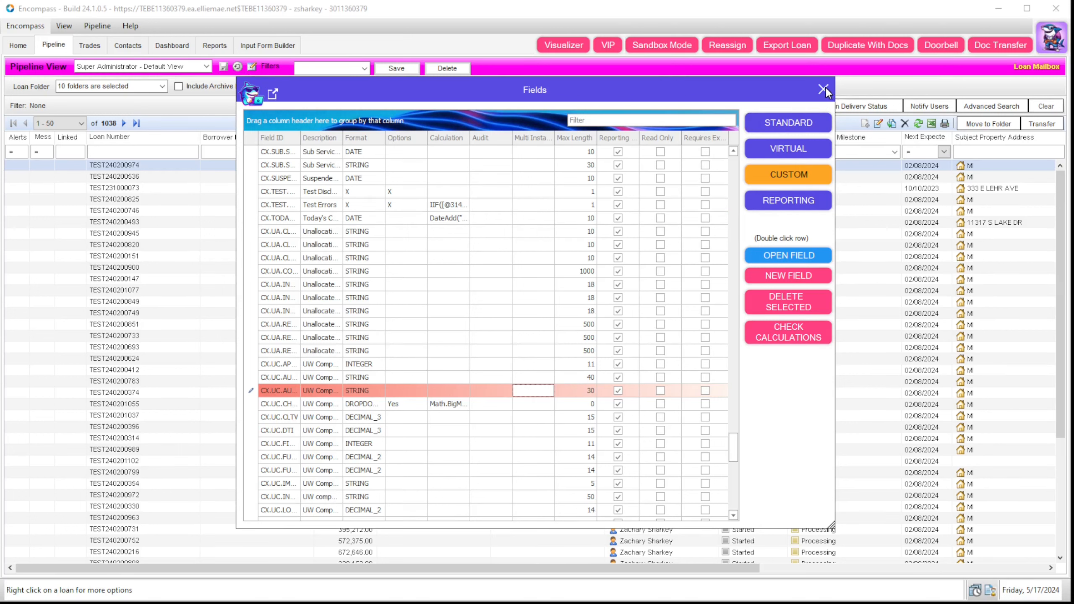
click(273, 97)
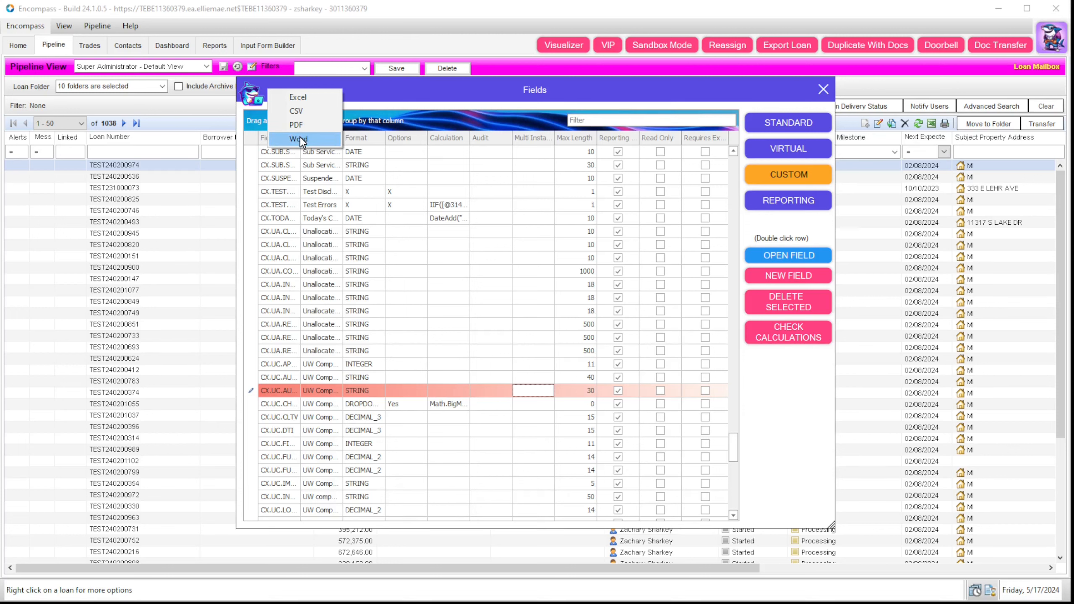
click(579, 97)
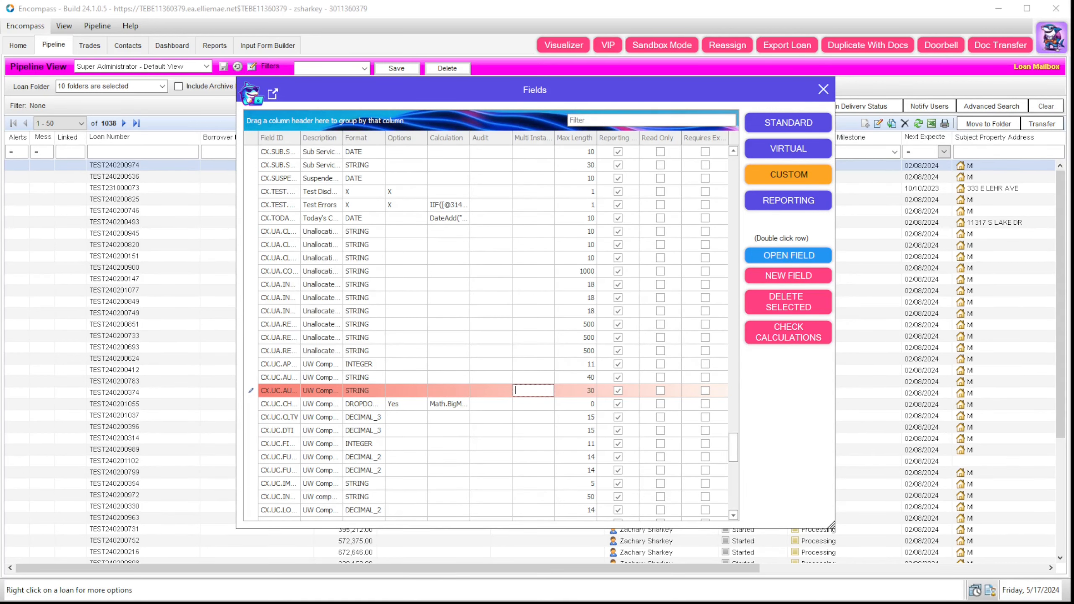
key(Escape)
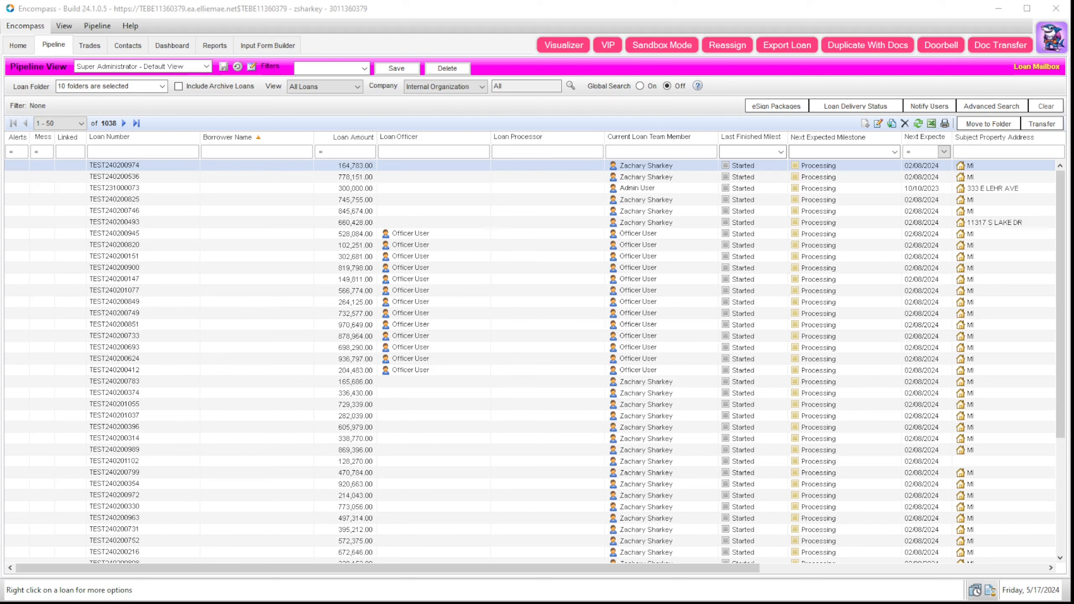
Step: Switch to the Input Form Builder and open the Open Existing Form dialog from Encompass
click(278, 47)
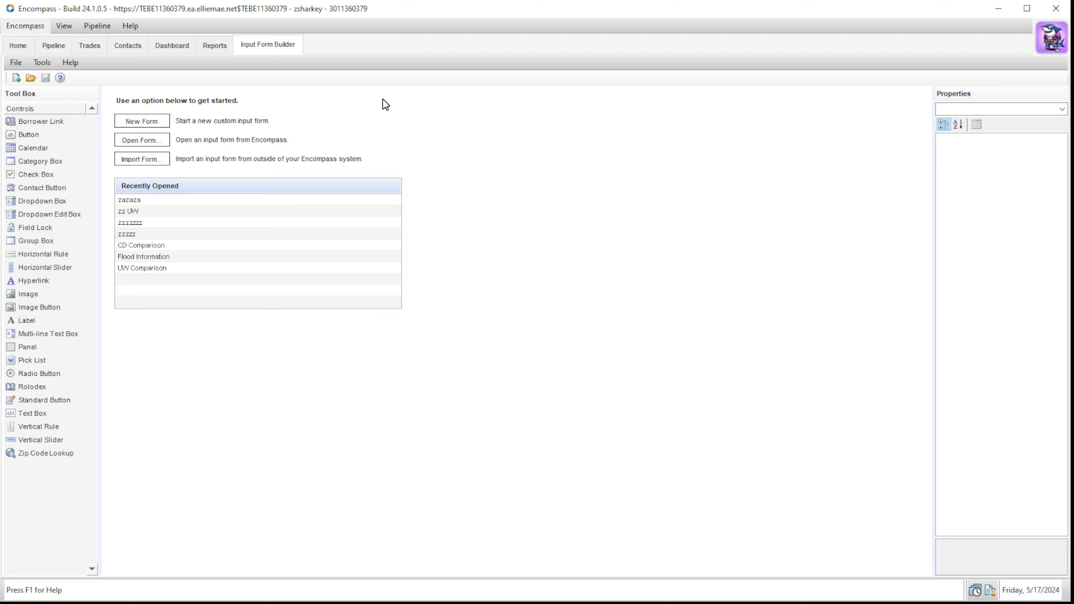
click(17, 63)
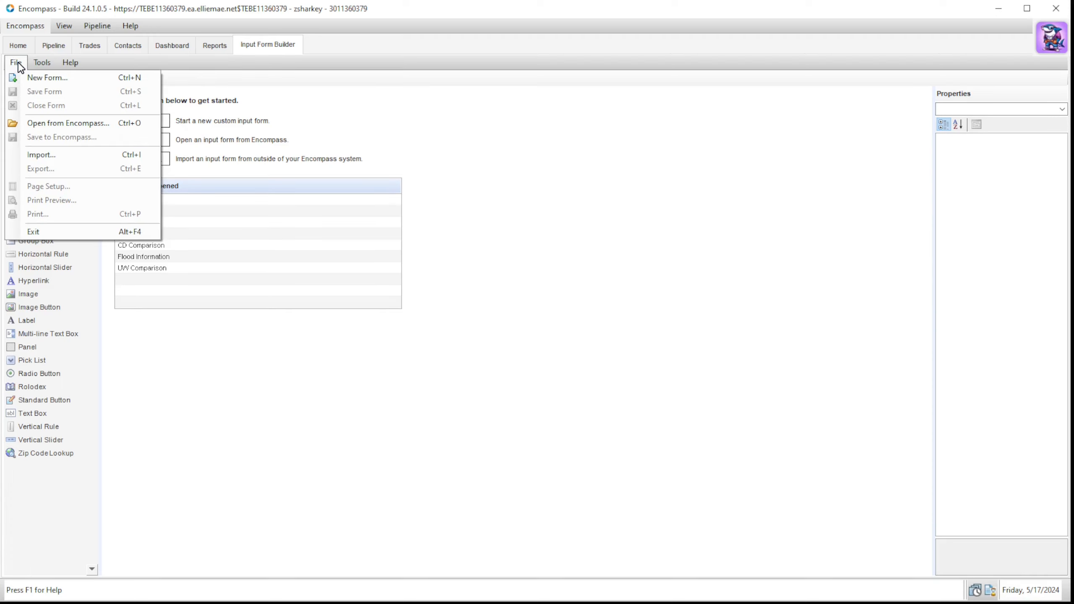
click(16, 63)
click(16, 62)
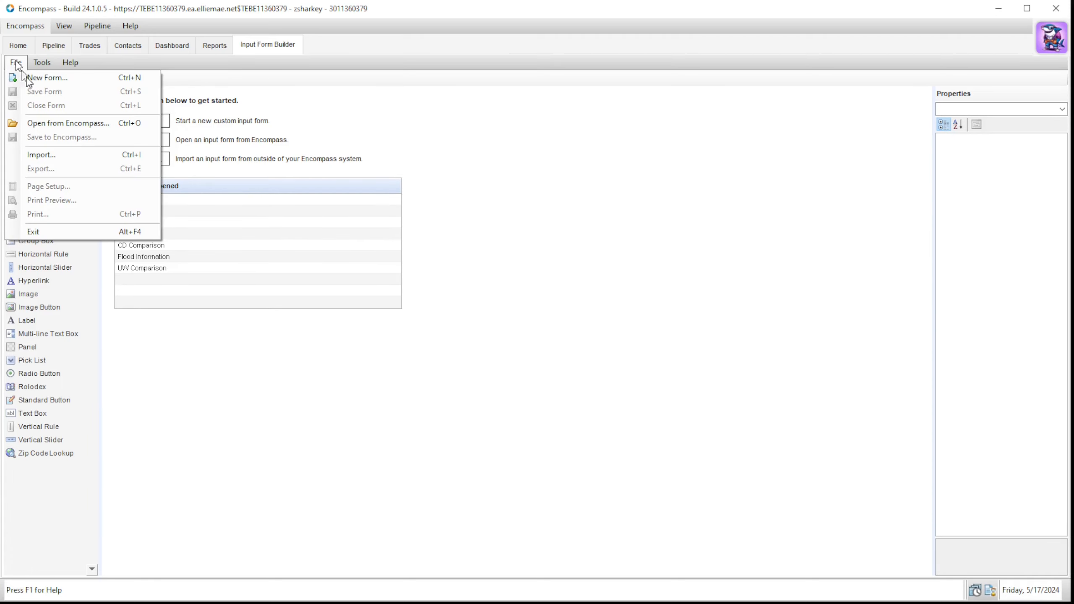
click(63, 127)
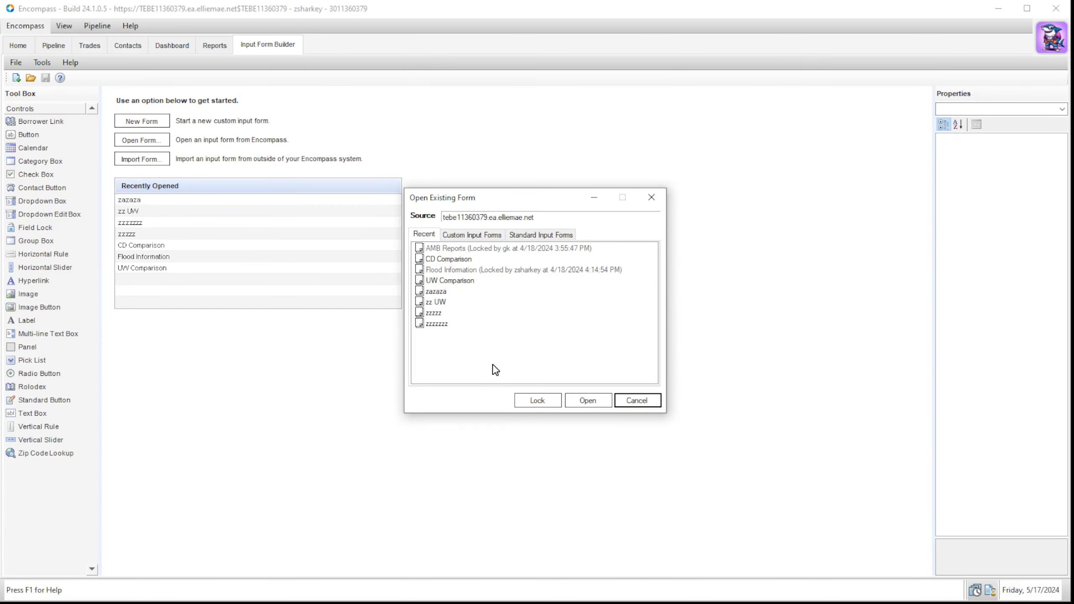
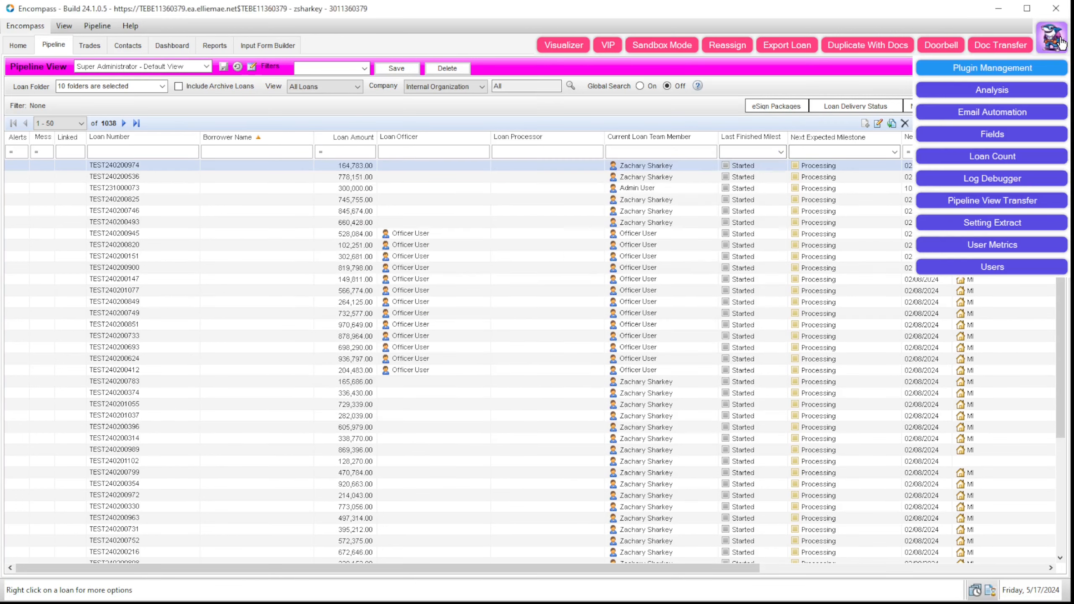
Step: Start the Log Debugger, move its viewer aside, and open loan TEST240201077 from the pipeline
click(1056, 185)
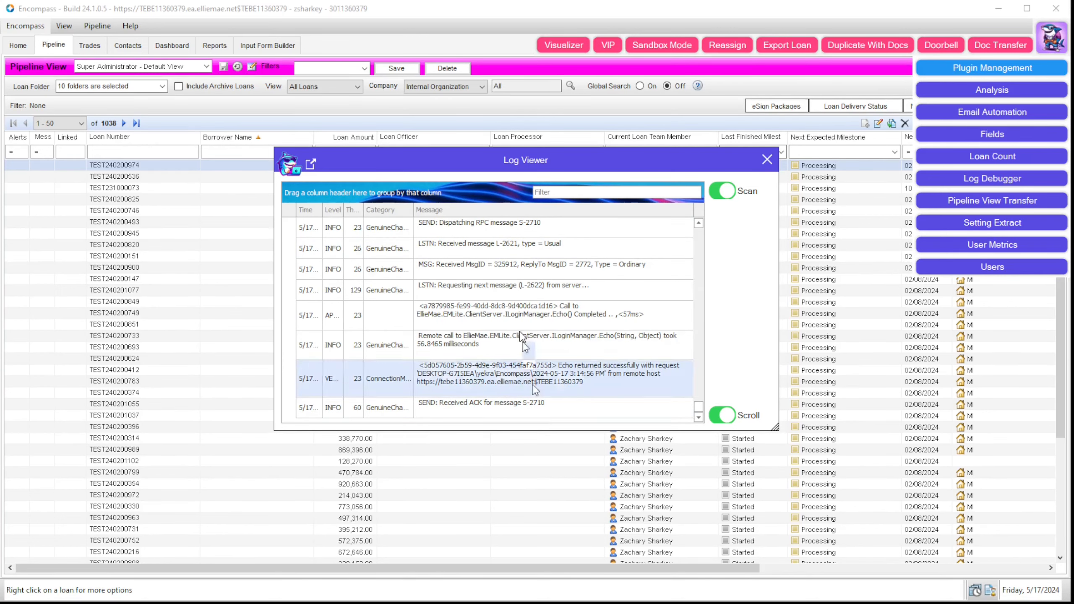
drag(515, 157, 1044, 182)
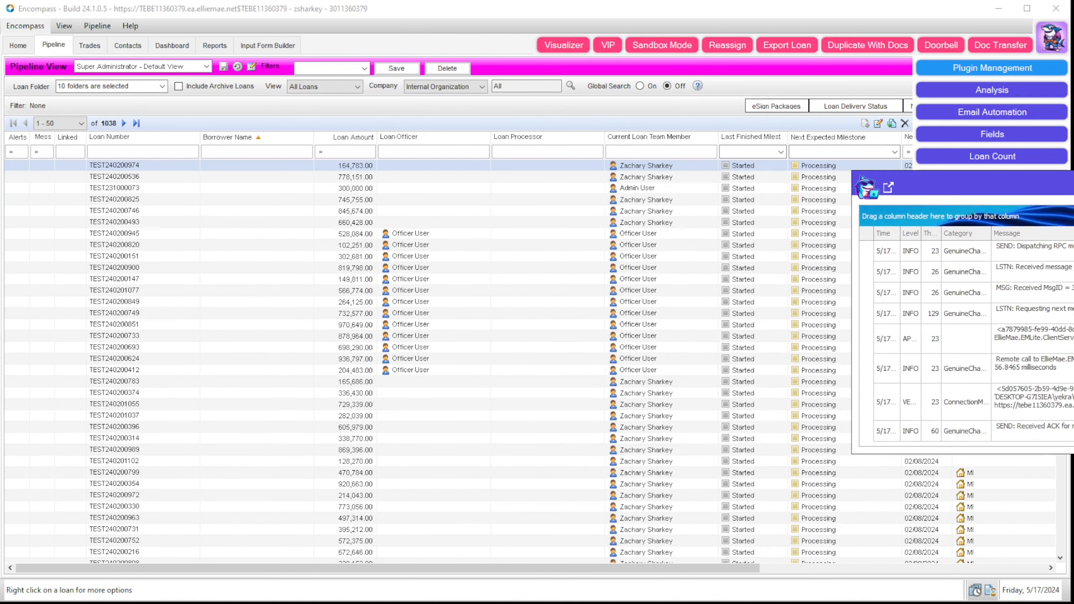
double_click(279, 296)
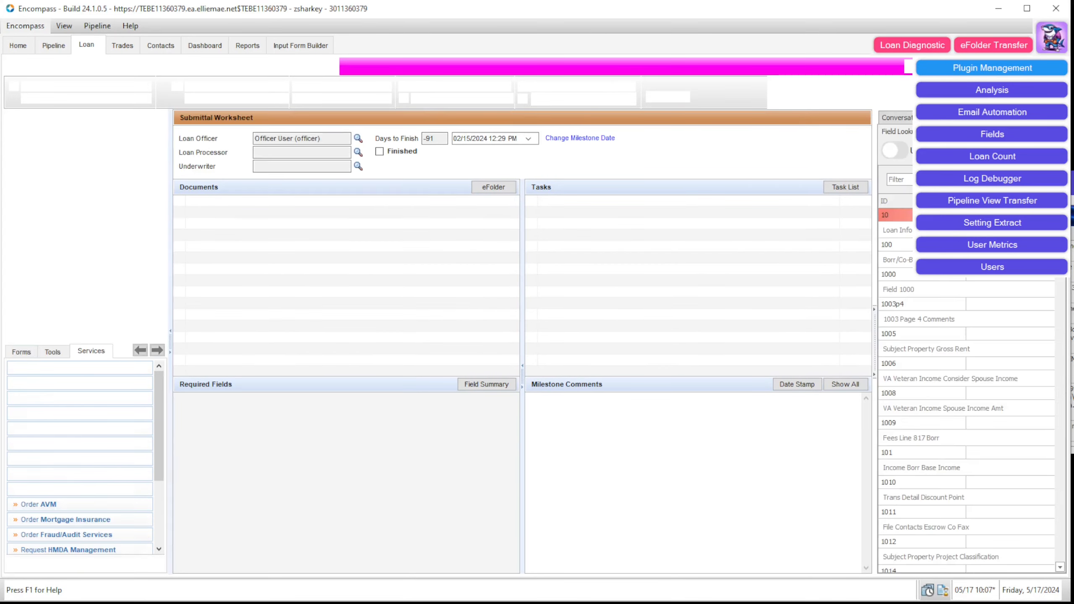
Step: Group the log entries by Category, then expand and collapse the LoanPage and MainScreen groups
drag(788, 187, 785, 187)
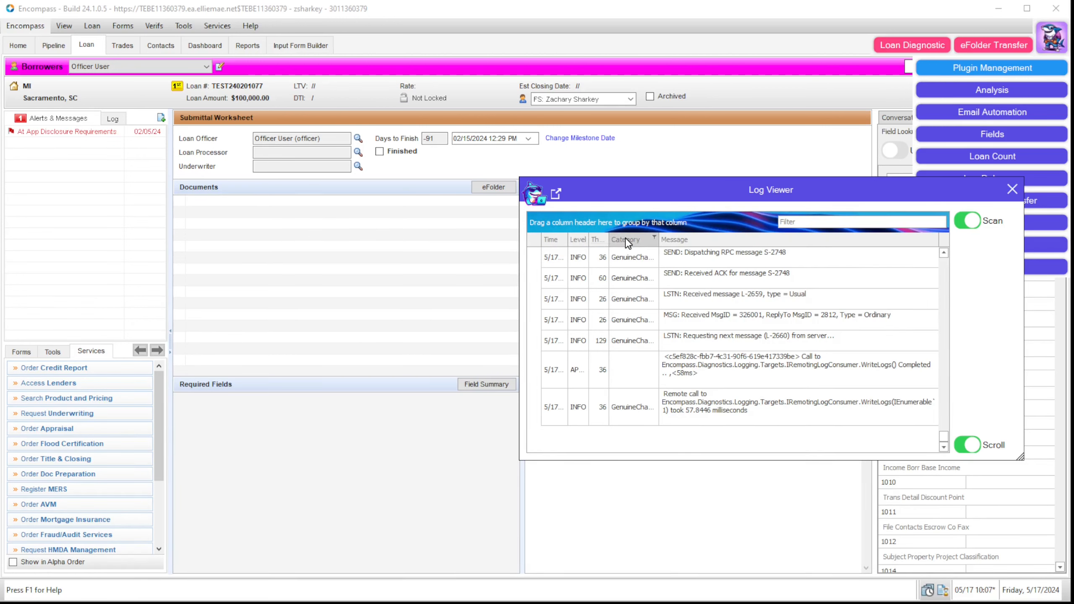
drag(602, 228, 601, 225)
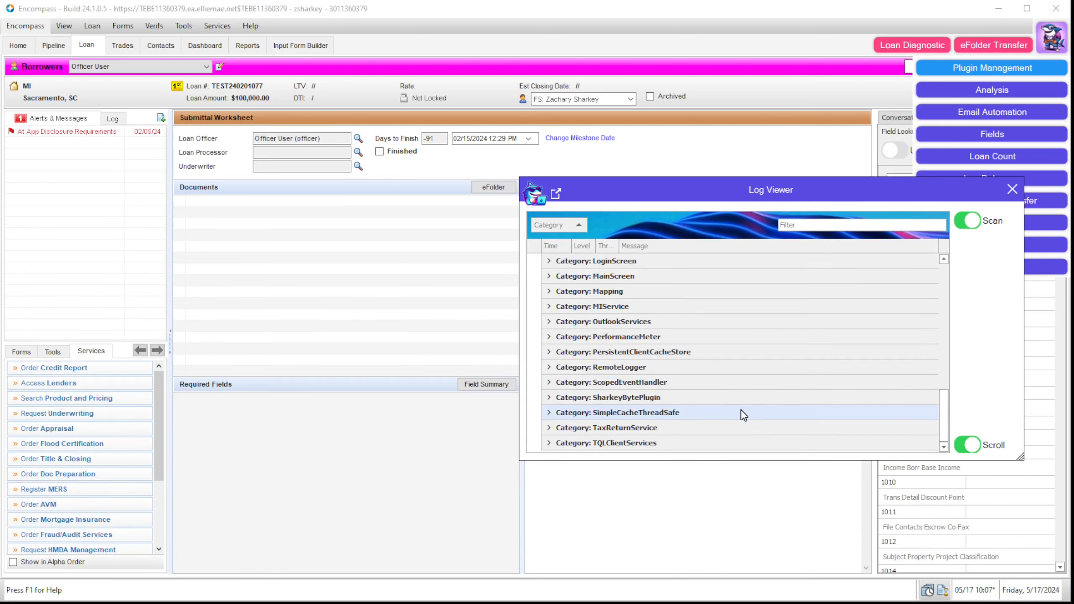
scroll(724, 407, up, 4)
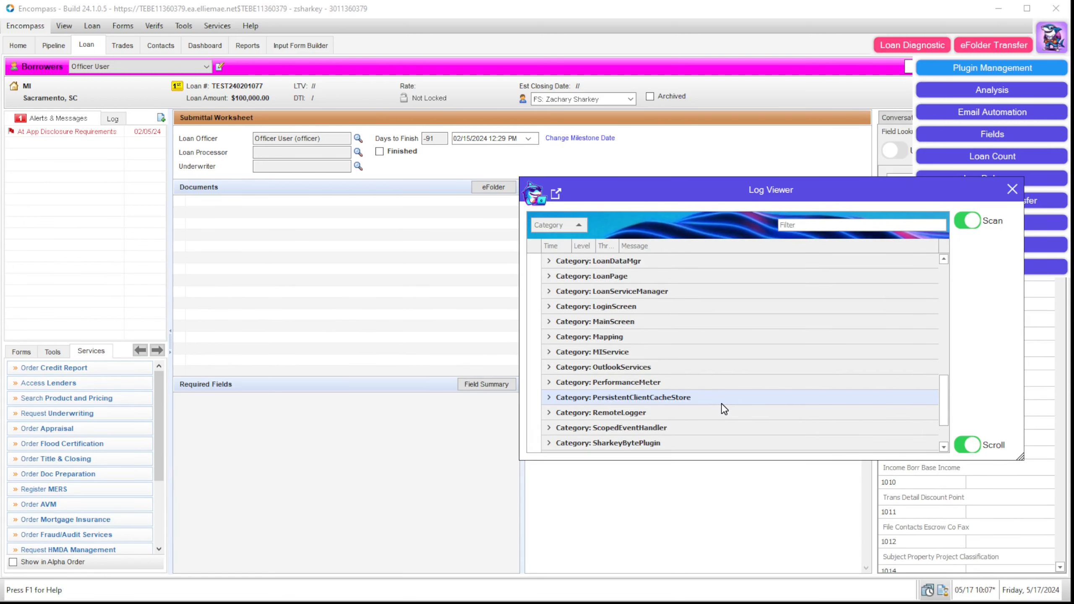
scroll(694, 381, up, 1)
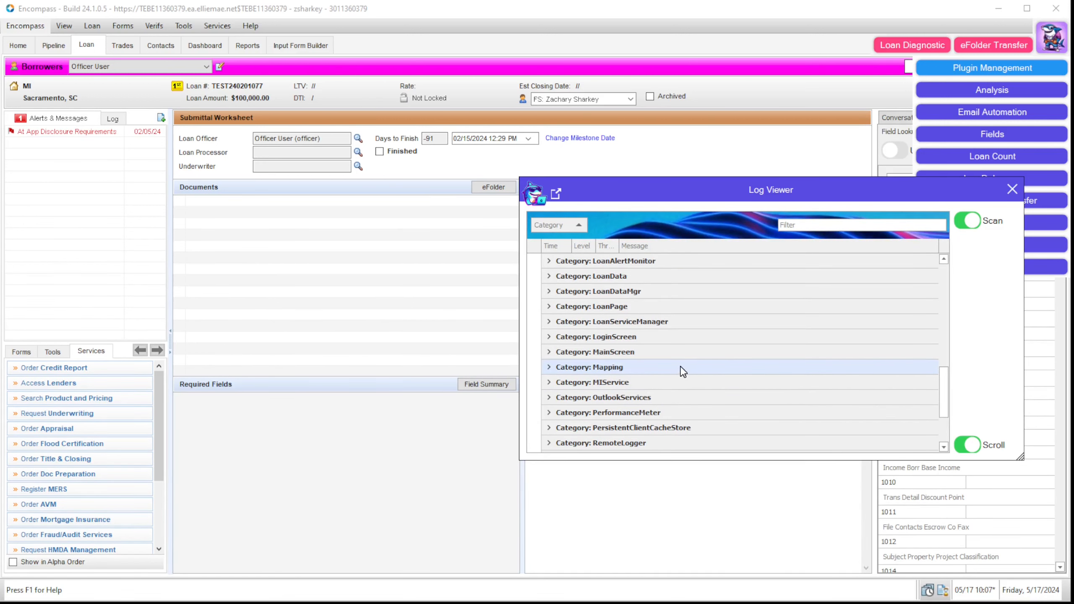
click(549, 307)
double_click(619, 306)
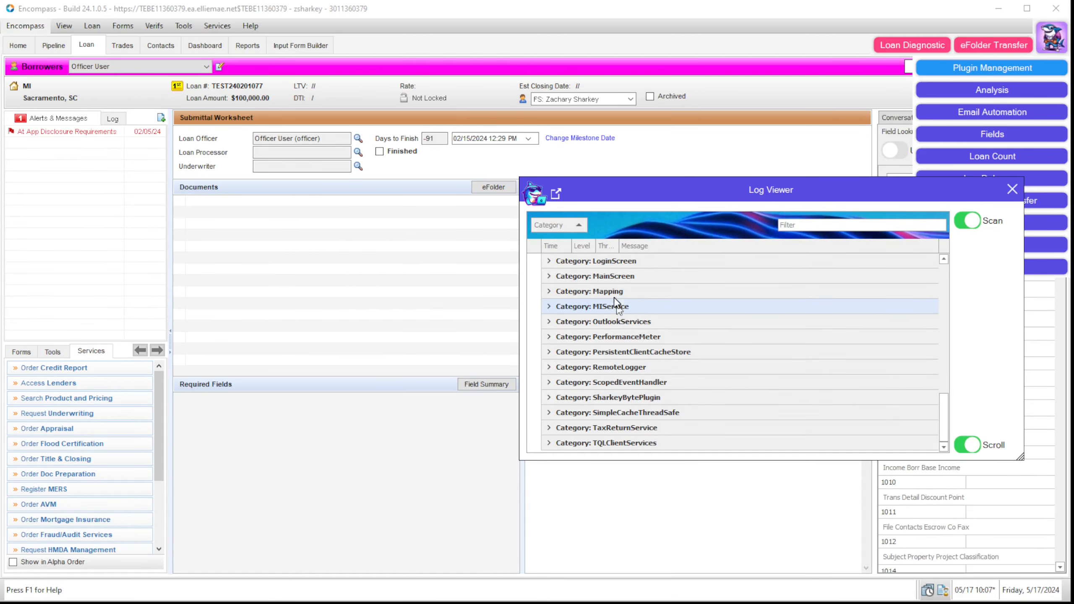
click(549, 278)
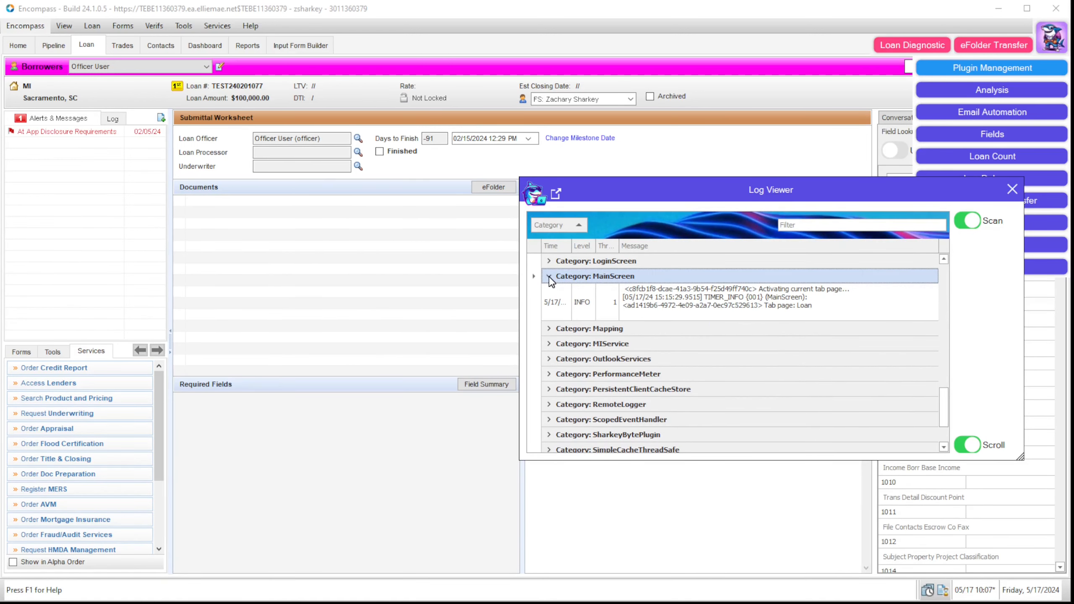
click(549, 279)
scroll(755, 338, up, 3)
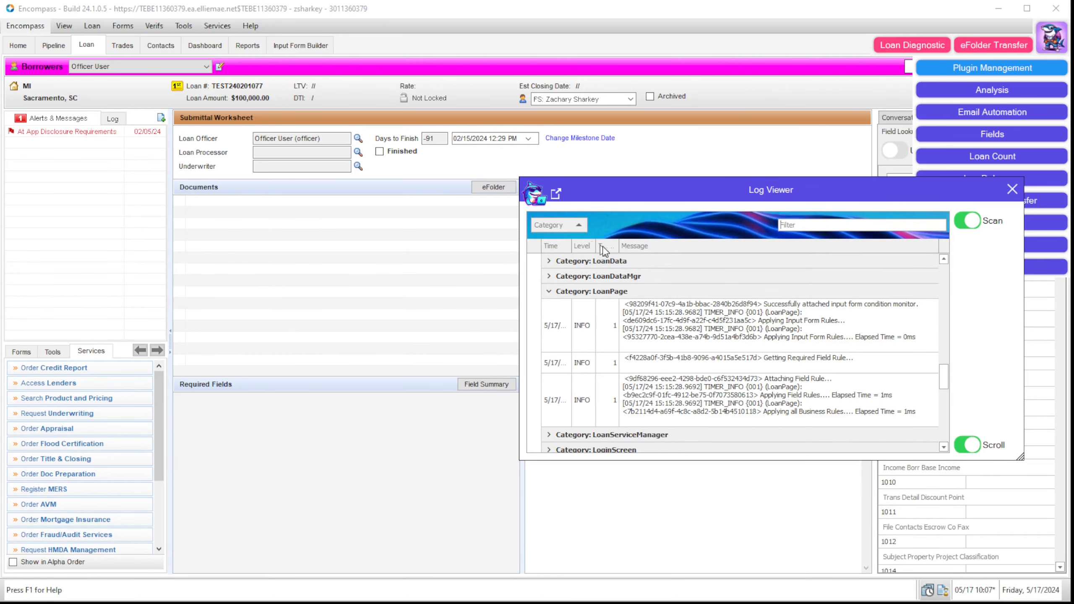
Step: Move the Message column ahead of Level, remove the category grouping, and close the Log Viewer
drag(637, 247, 684, 250)
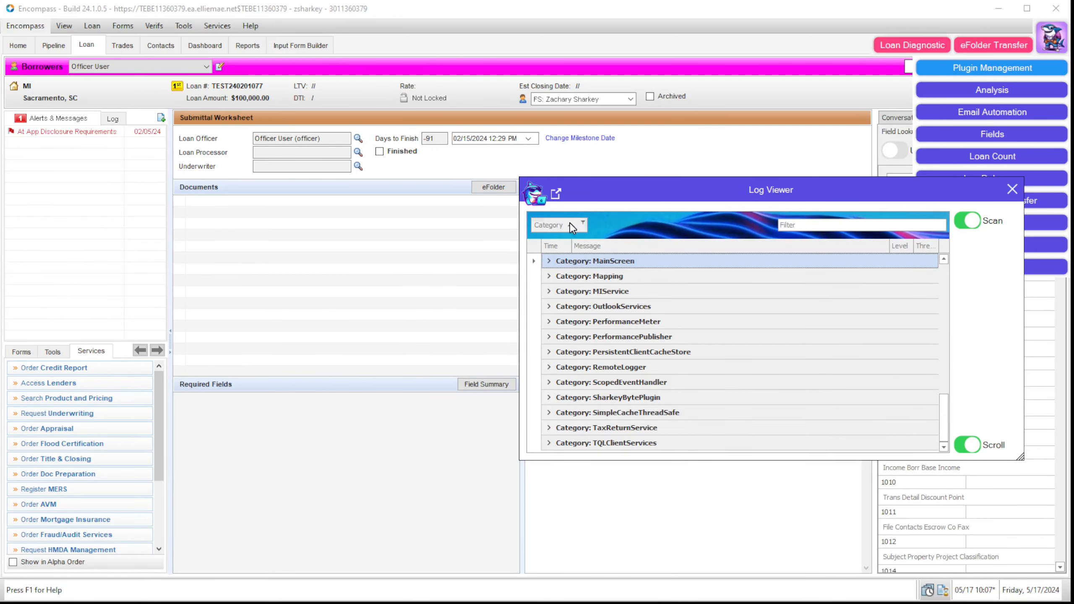
mouse_move(562, 225)
mouse_down()
mouse_move(579, 242)
mouse_move(569, 241)
mouse_up()
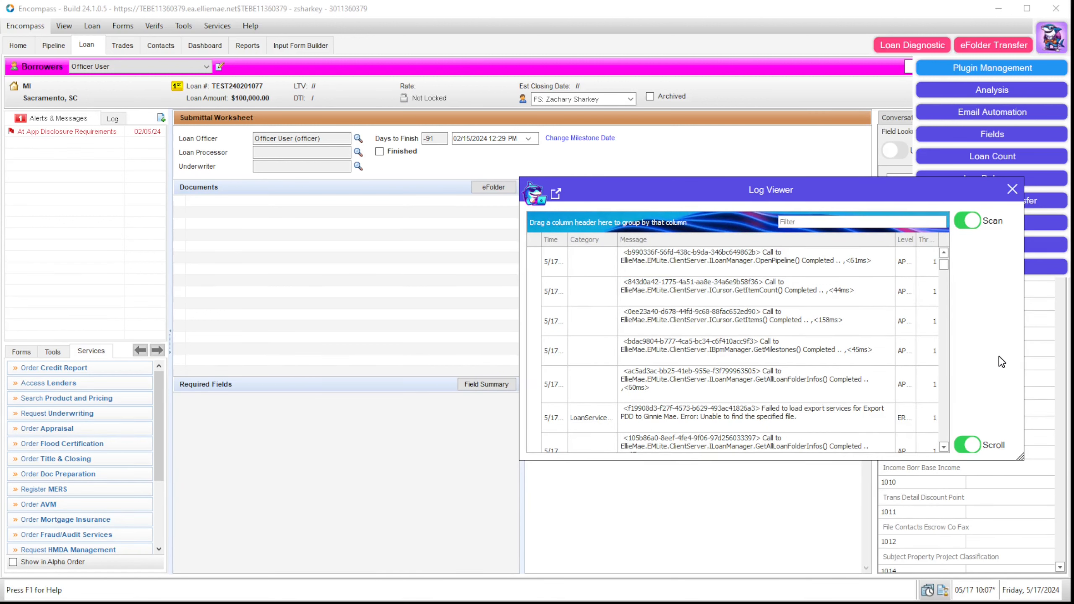
click(1010, 189)
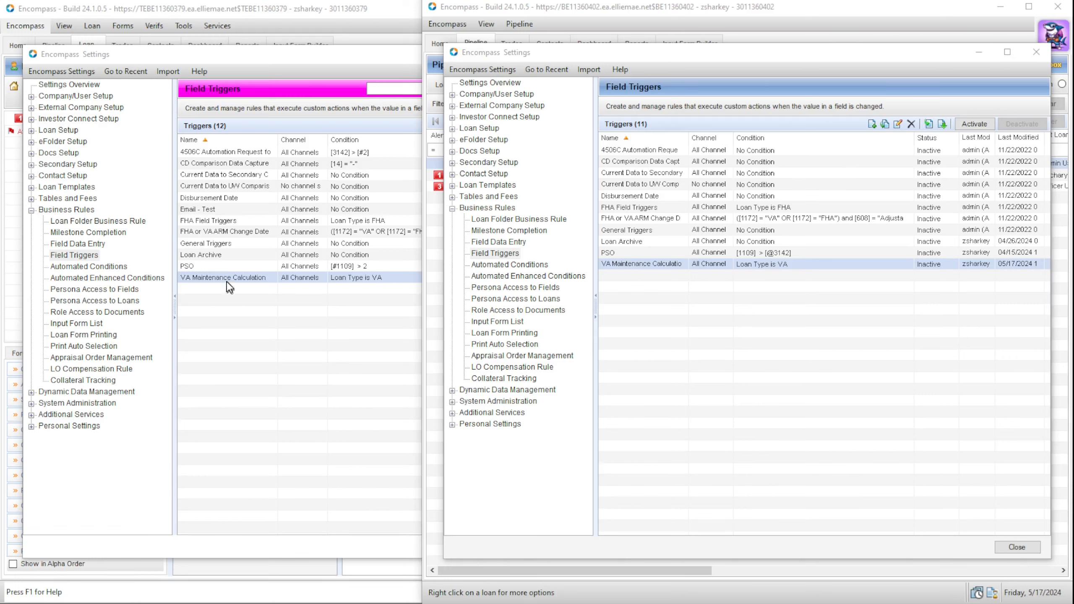
Step: Switch between the two environments' settings windows and open the VA Maintenance Calculation trigger
click(212, 336)
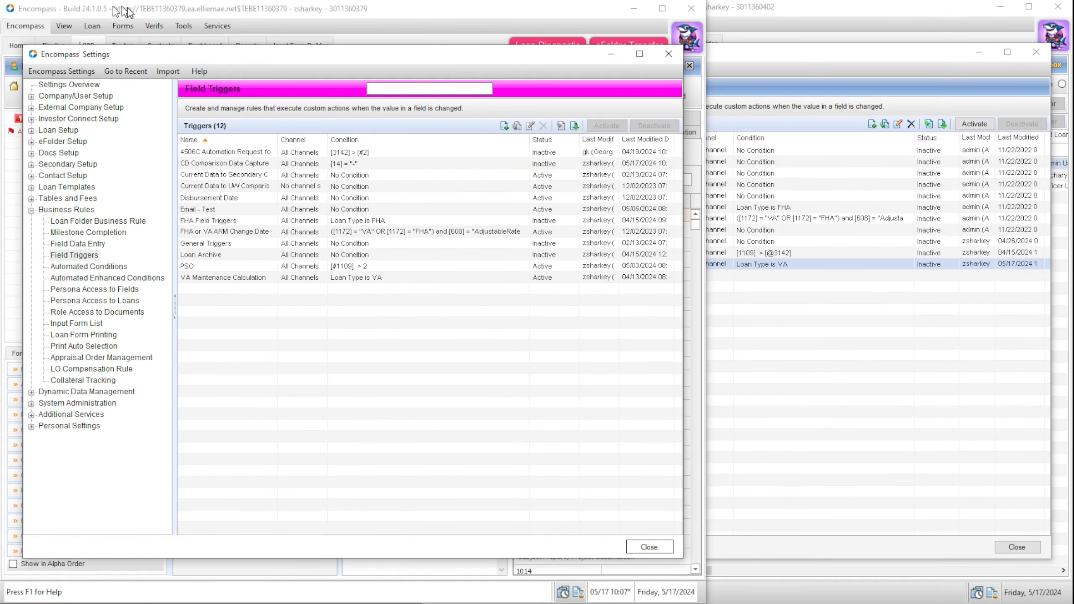
click(868, 343)
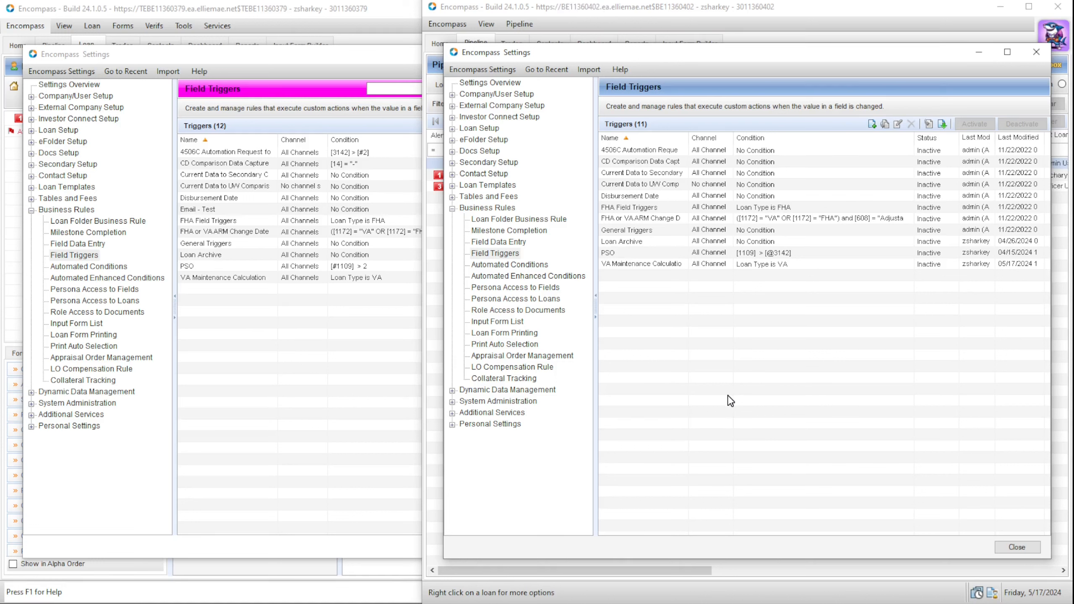
click(347, 300)
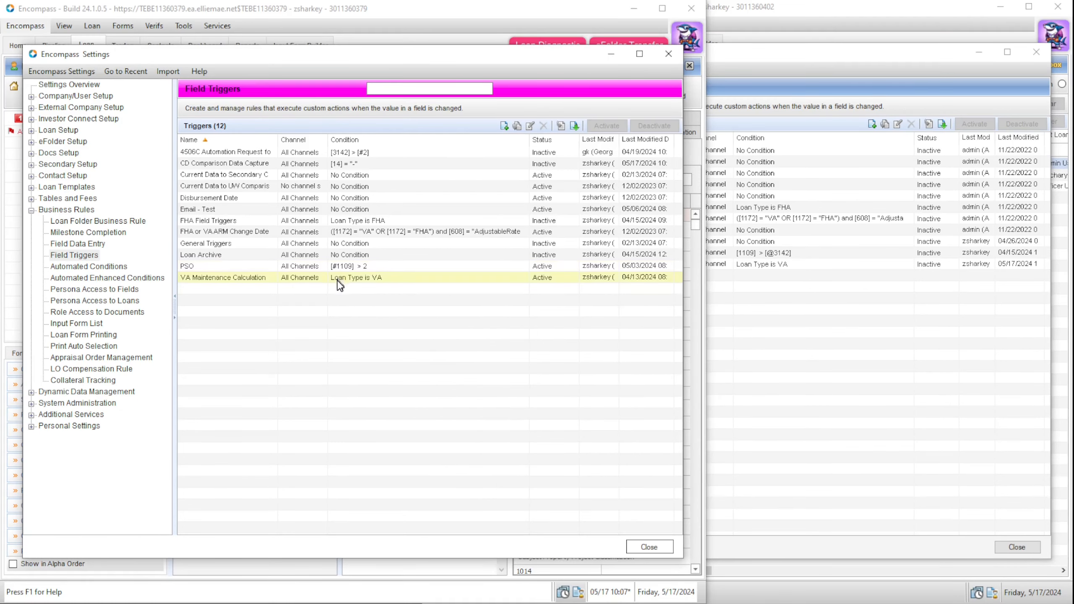
click(518, 280)
drag(978, 178, 730, 164)
Step: Replace the trigger's note with '5', save it, and drag it into the other environment
drag(699, 200, 646, 197)
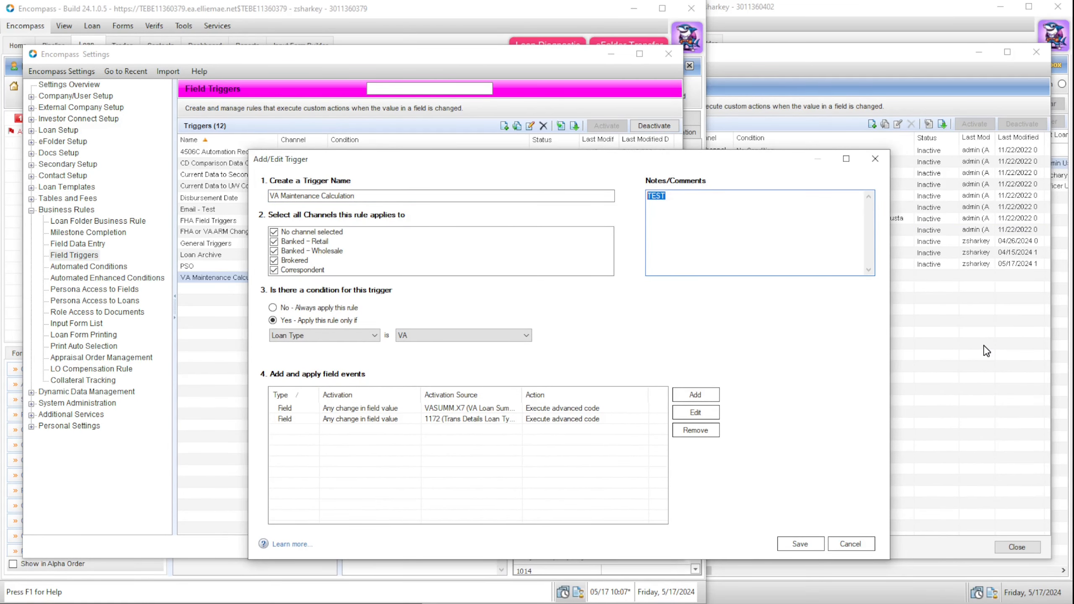
text(5.17)
click(795, 544)
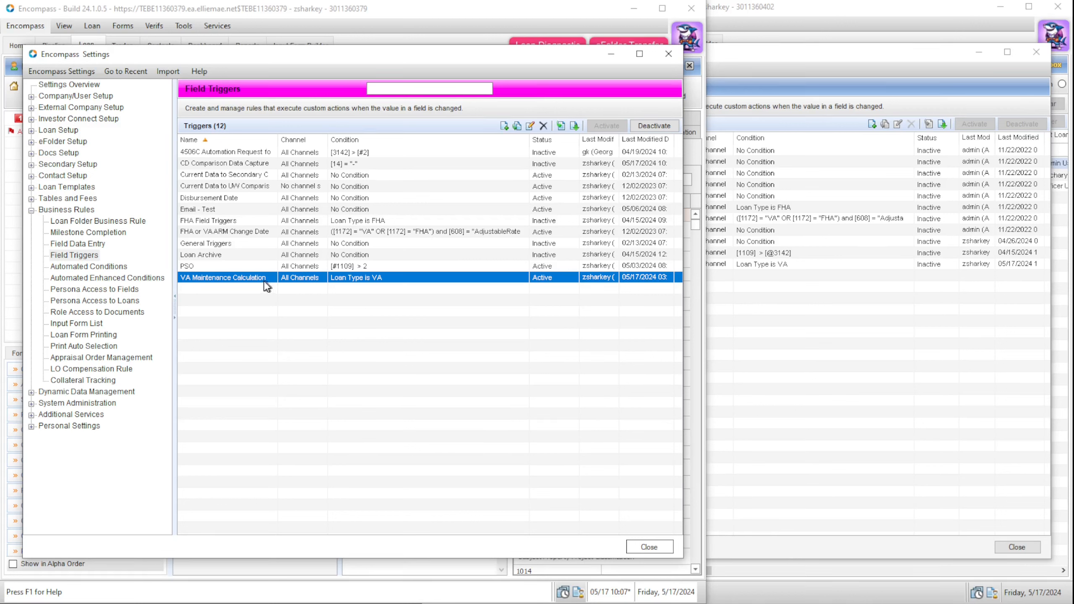
drag(254, 280, 780, 293)
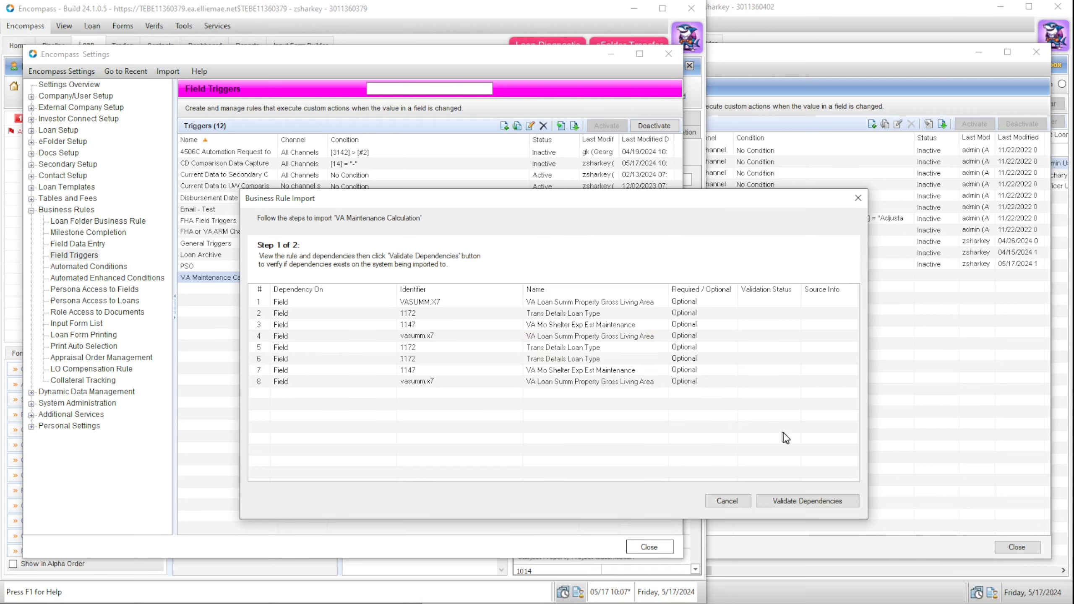
Step: Validate the dependencies, import the rule, and reload the second environment's trigger list
click(823, 503)
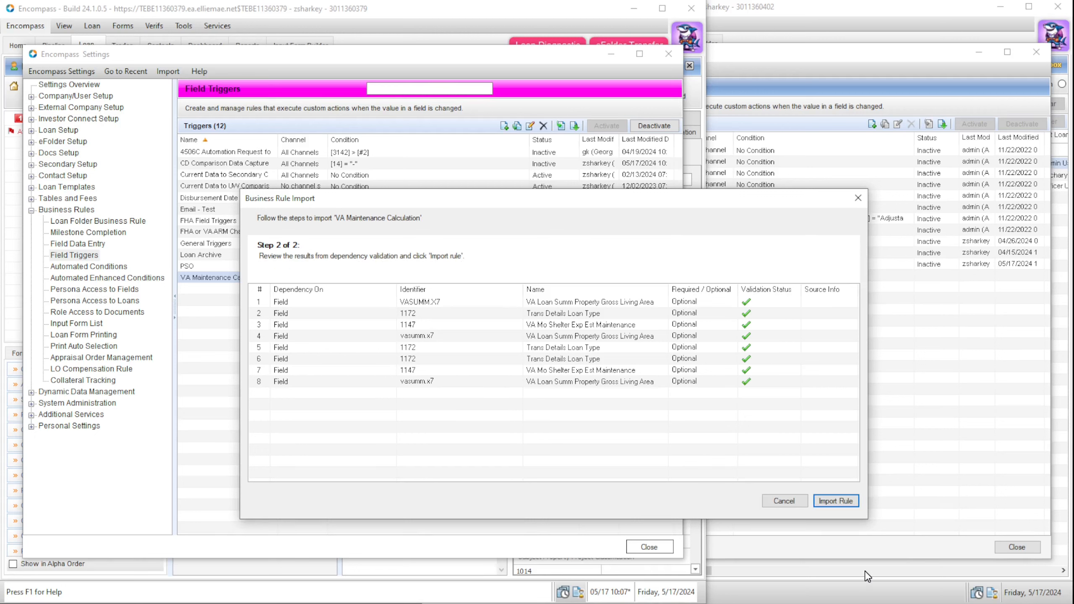
click(836, 502)
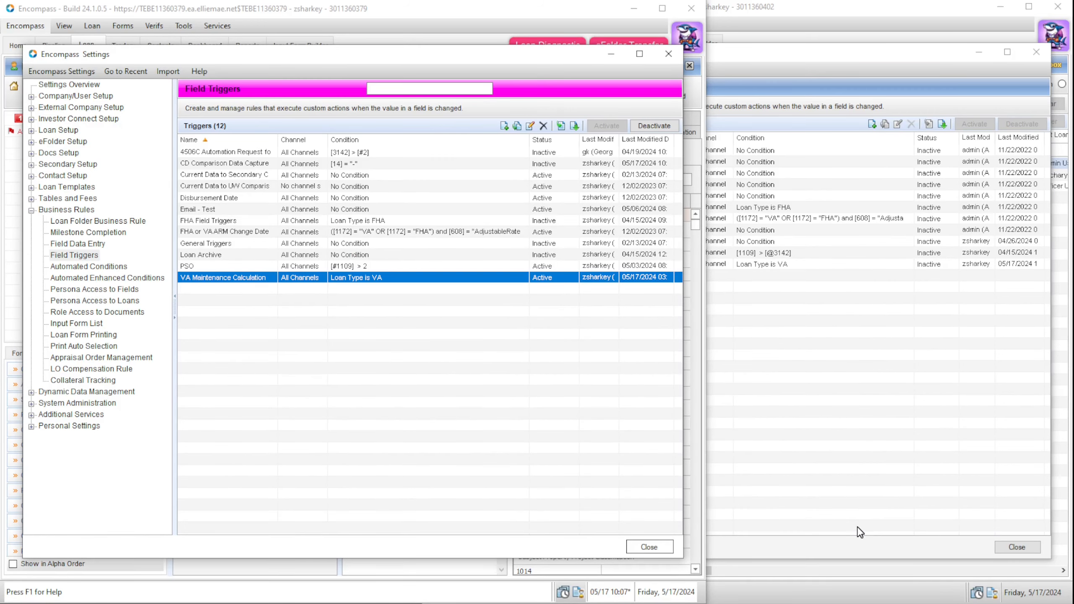
click(831, 416)
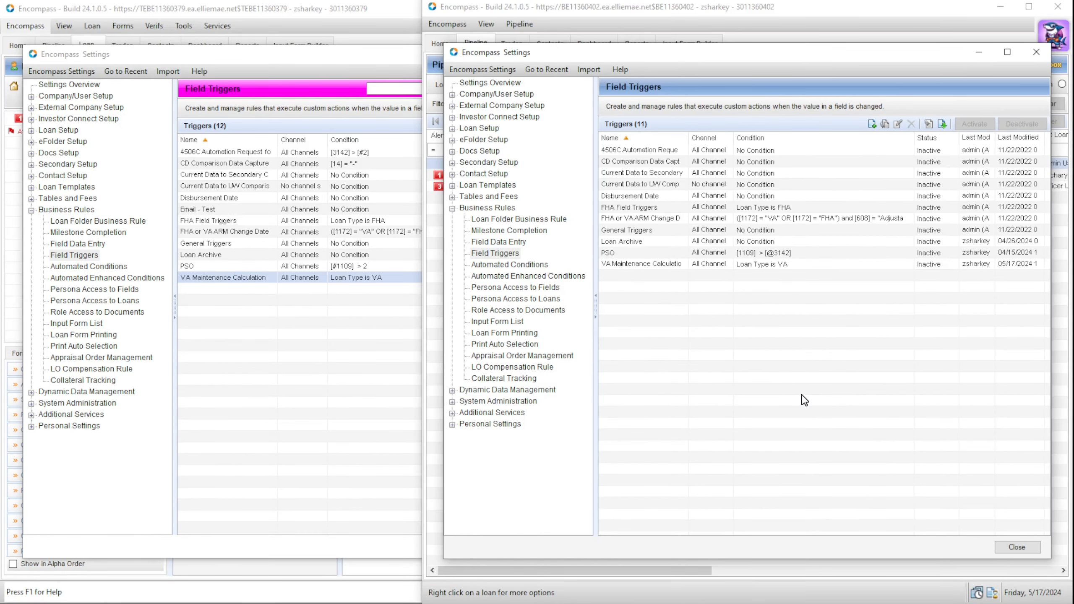
click(492, 264)
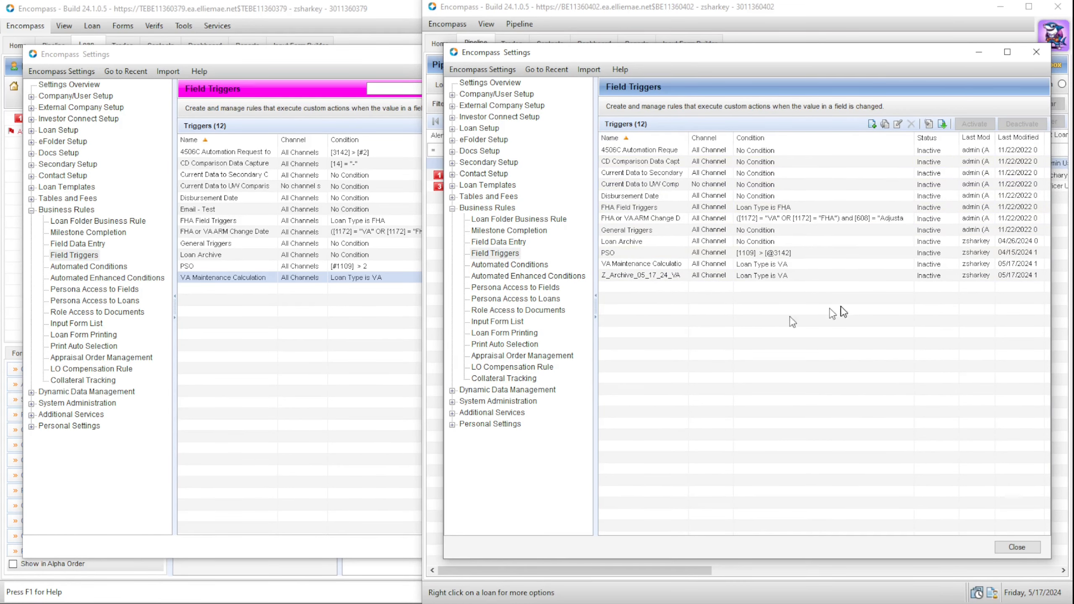
Step: Check the notes of the Z_Archive_05_17_24_VA copy and the imported VA Maintenance Calculation trigger
click(670, 276)
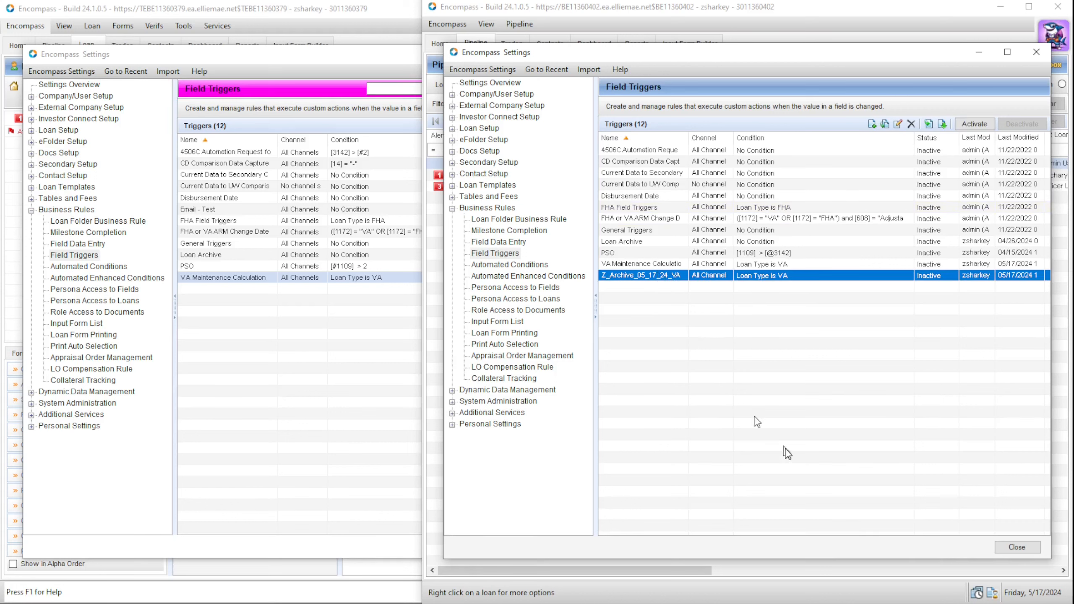
drag(857, 151, 724, 146)
click(859, 189)
drag(859, 179, 710, 179)
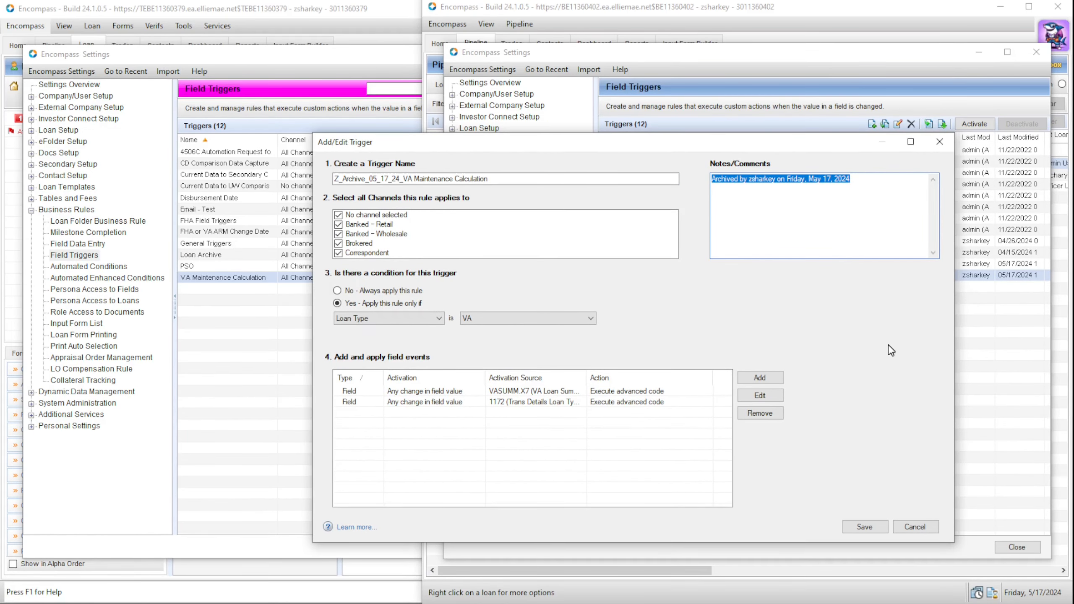
click(939, 142)
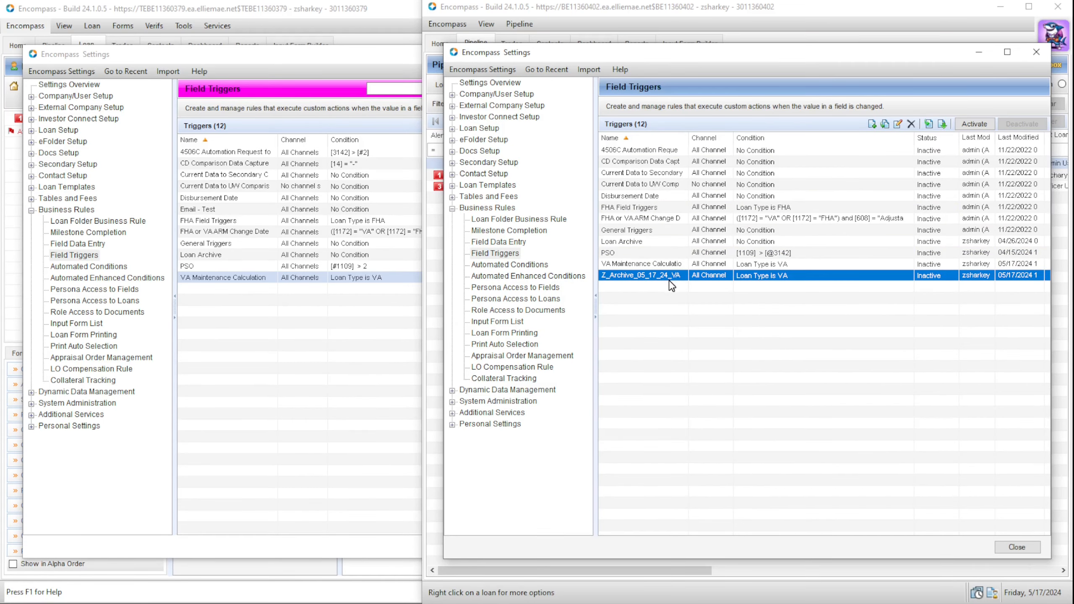
double_click(656, 262)
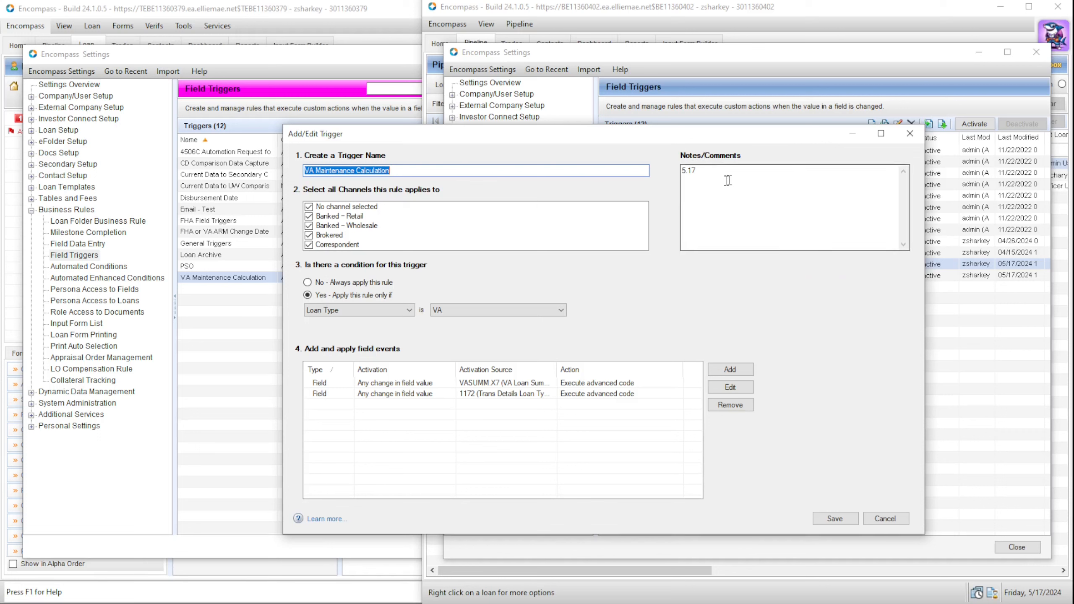
key(Tab)
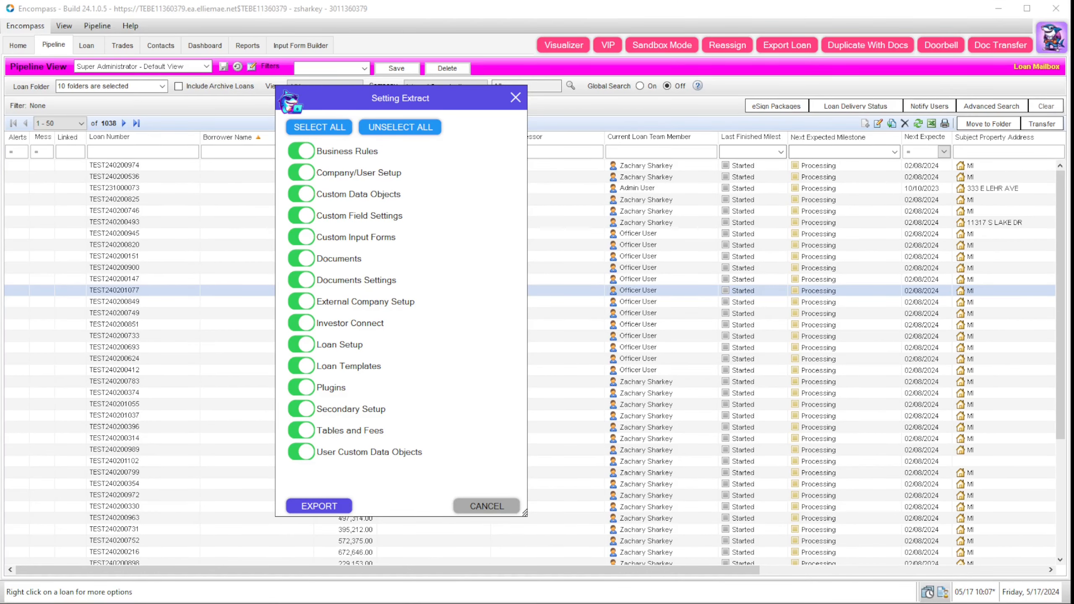
Step: Open Setting Extract and select only the Business Rules category
click(1056, 42)
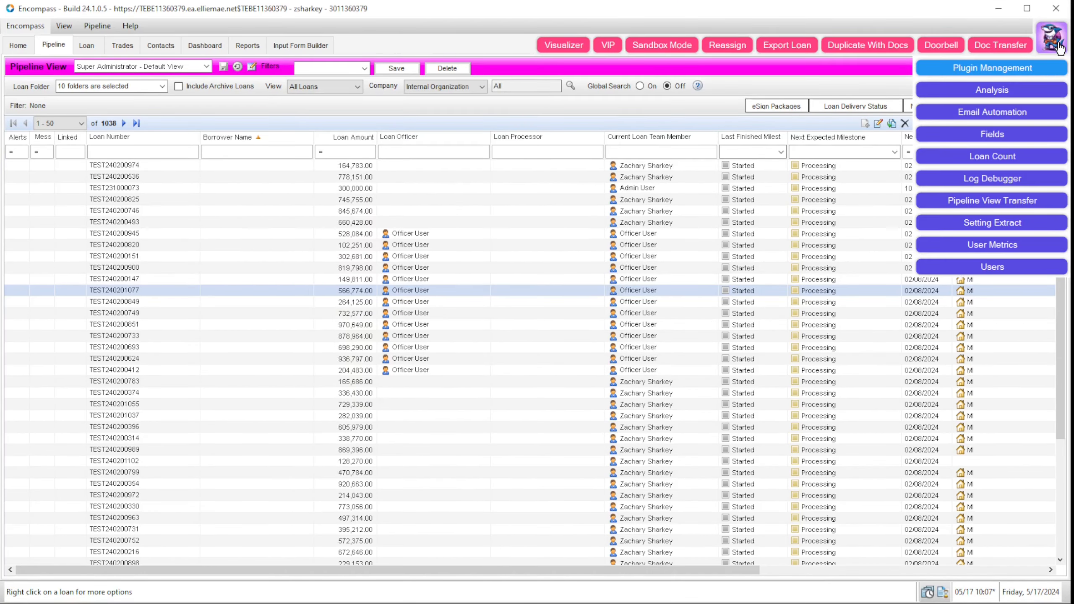
click(1033, 223)
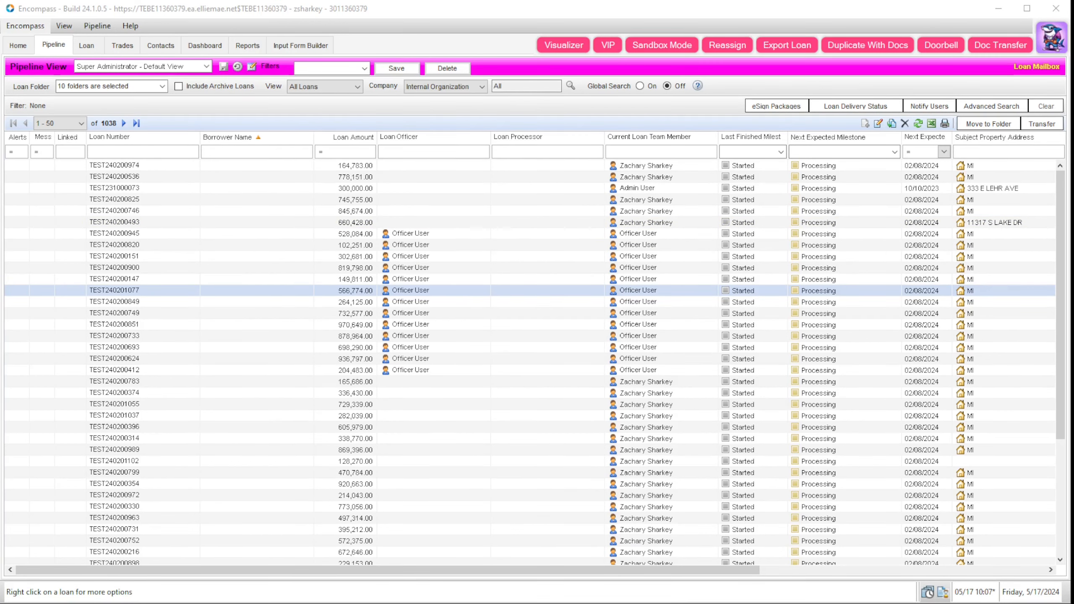
drag(389, 109, 498, 105)
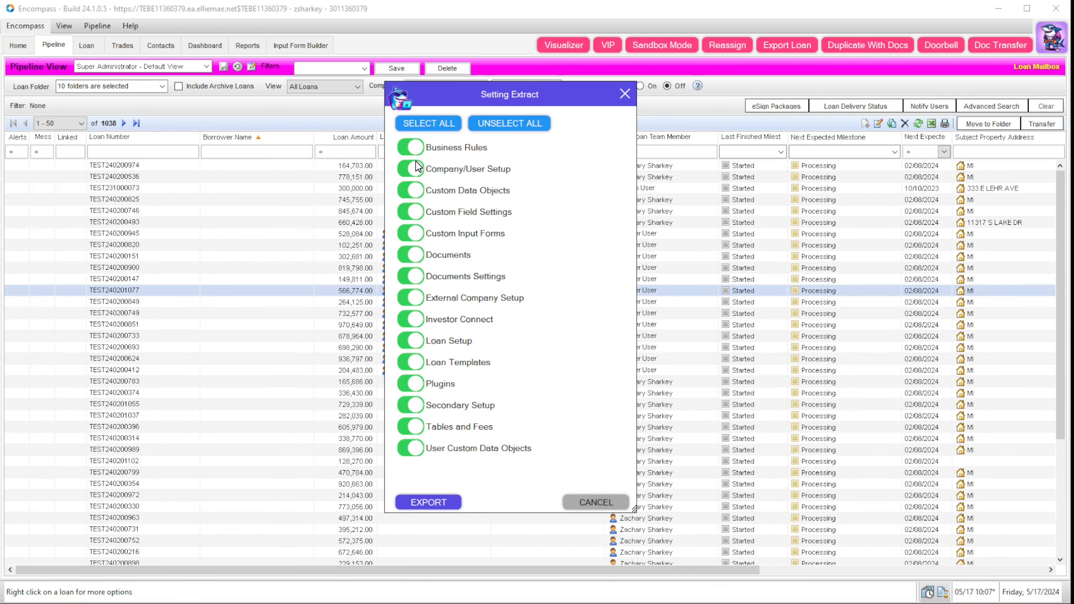
click(542, 128)
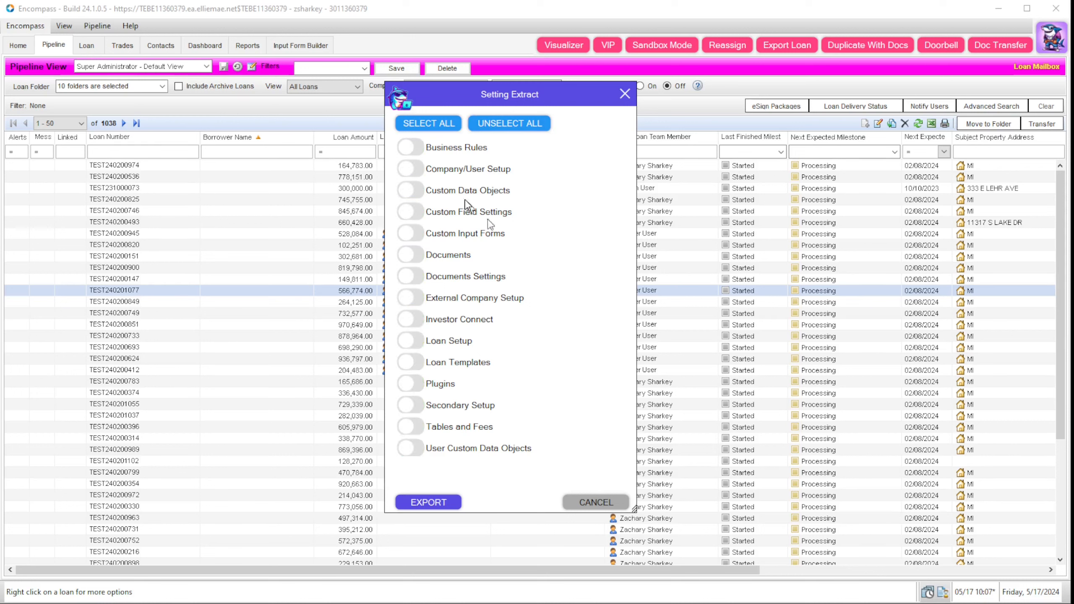
click(416, 152)
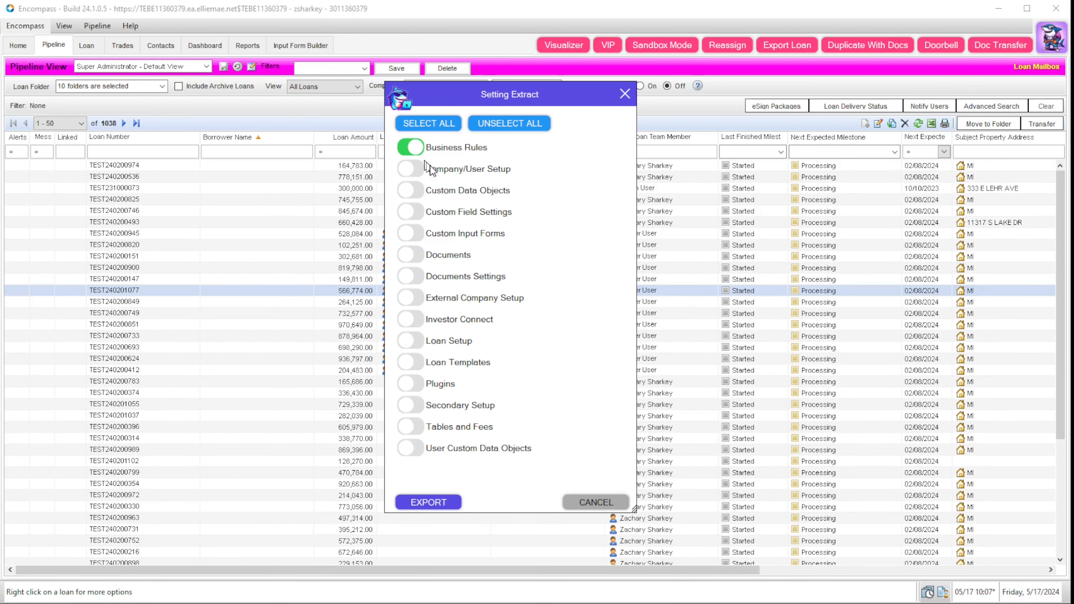
Step: Export the Business Rules settings to a zip file in Downloads and view its folder
click(446, 500)
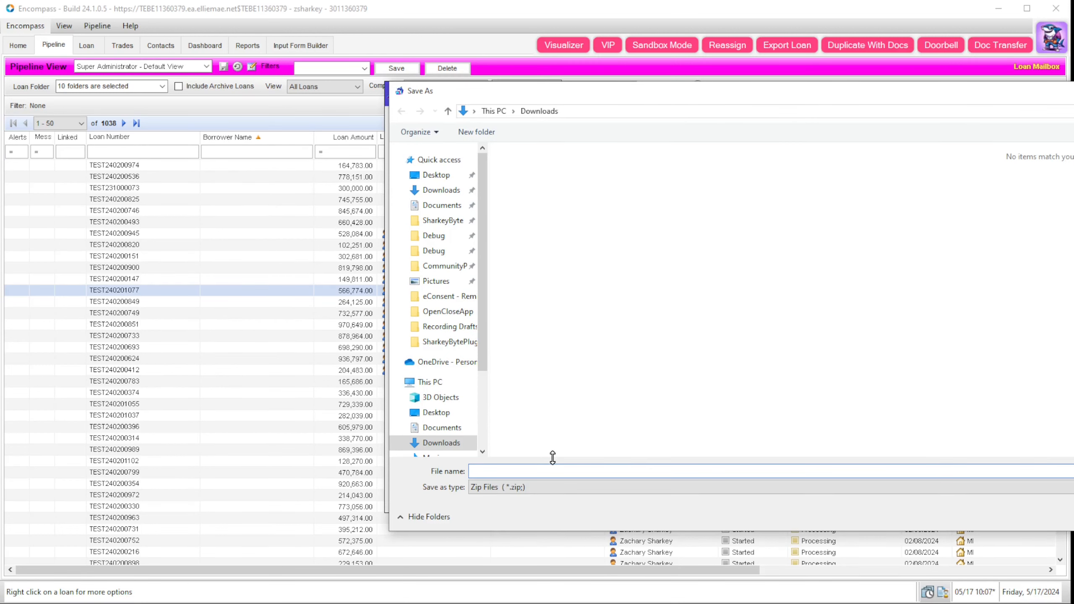
text(7.)
text(2024)
key(Return)
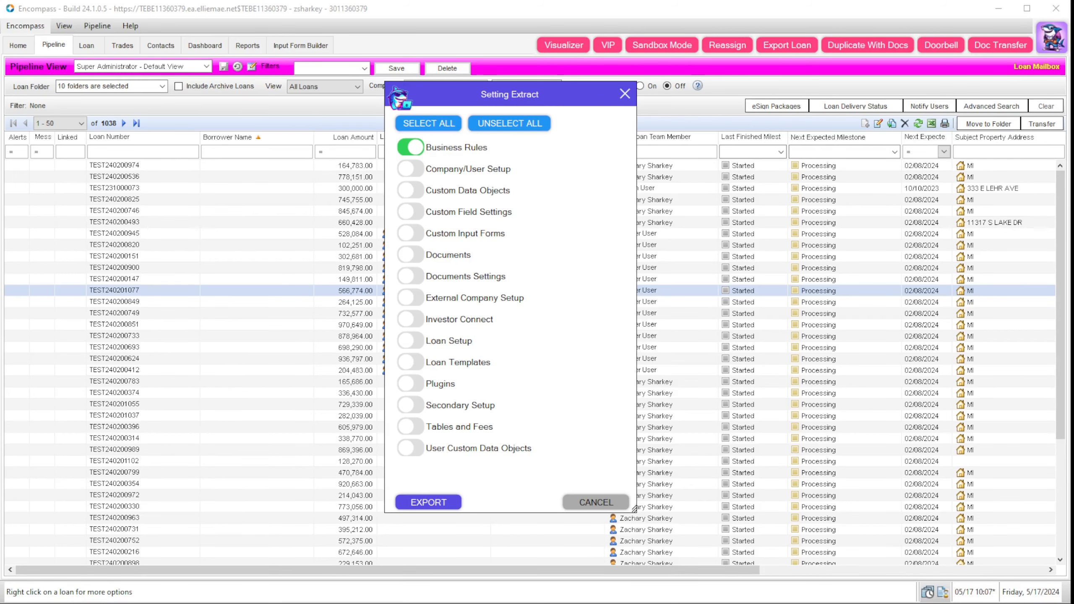
drag(1073, 91, 477, 112)
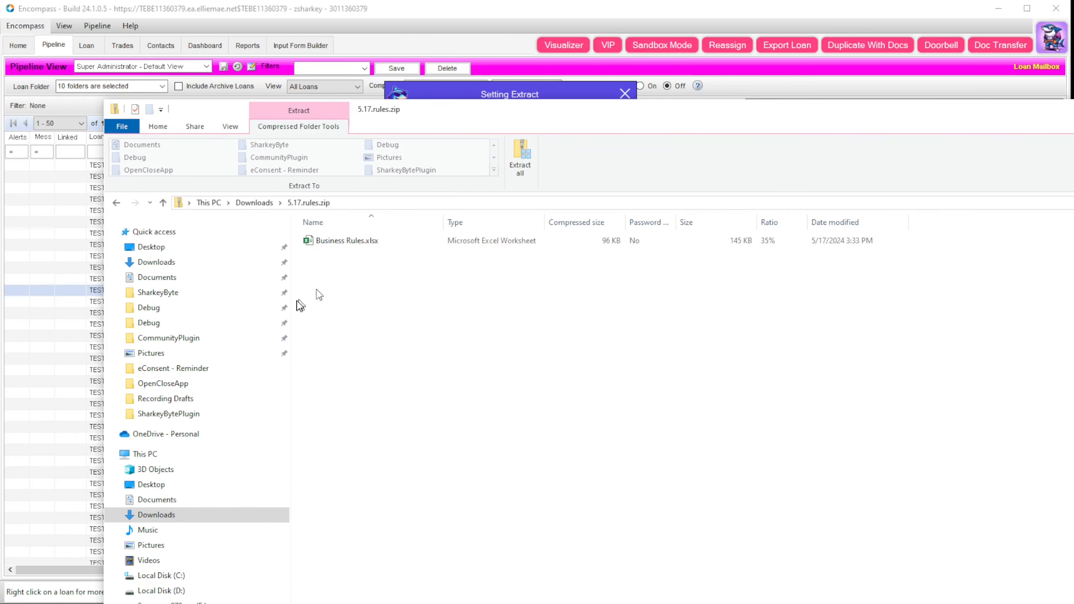
Step: Open Business Rules.xlsx from inside 5.17.rules.zip in Excel
double_click(341, 240)
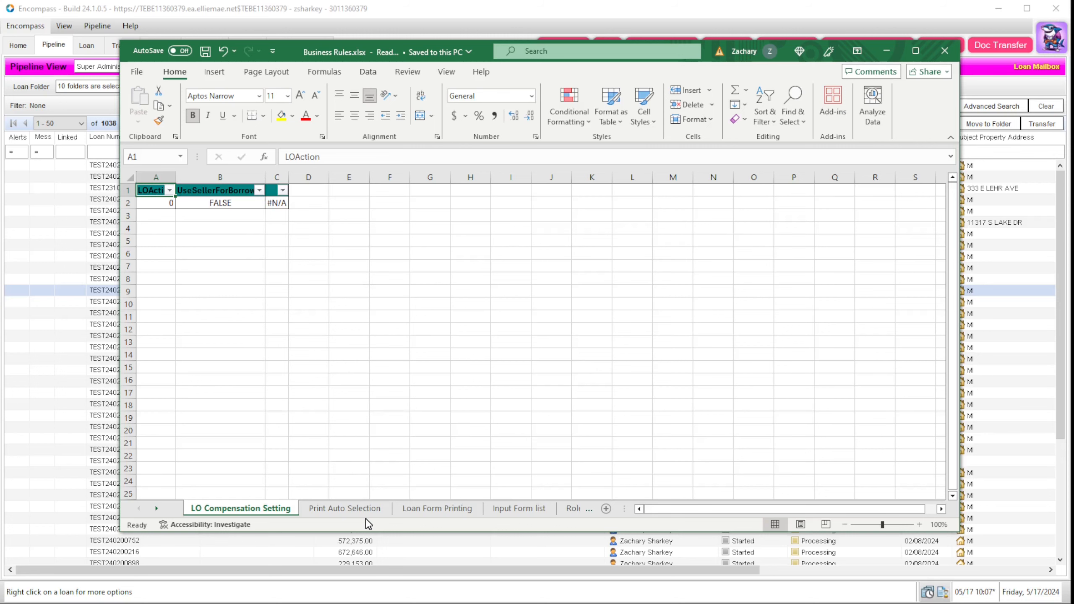
Step: View the Print Auto Selection, Loan Form Printing, Input Form, Persona Access, Conditions and Field Triggers sheets
click(360, 509)
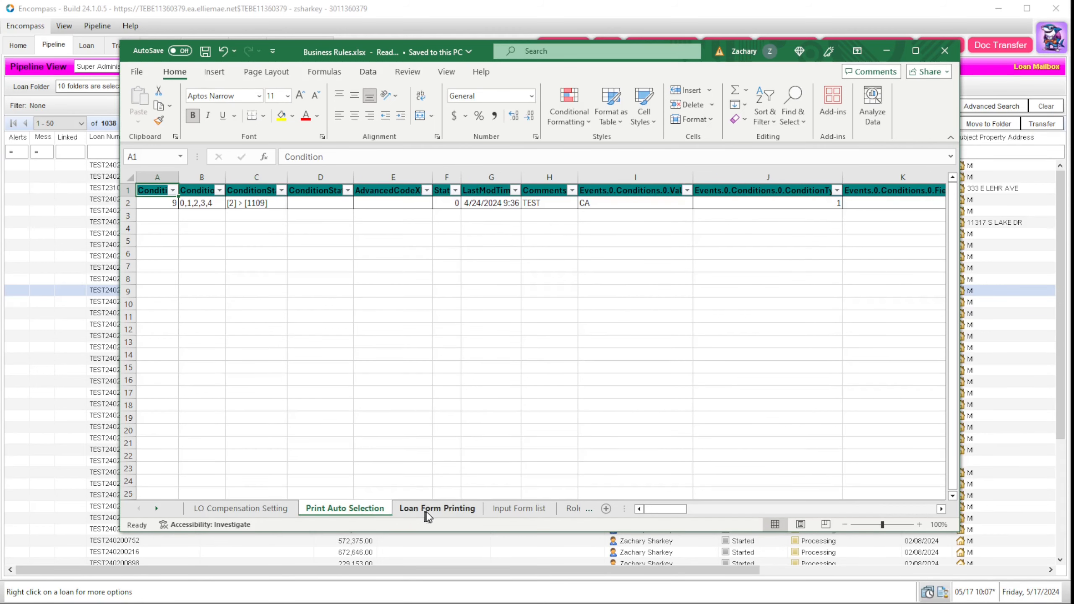
click(430, 512)
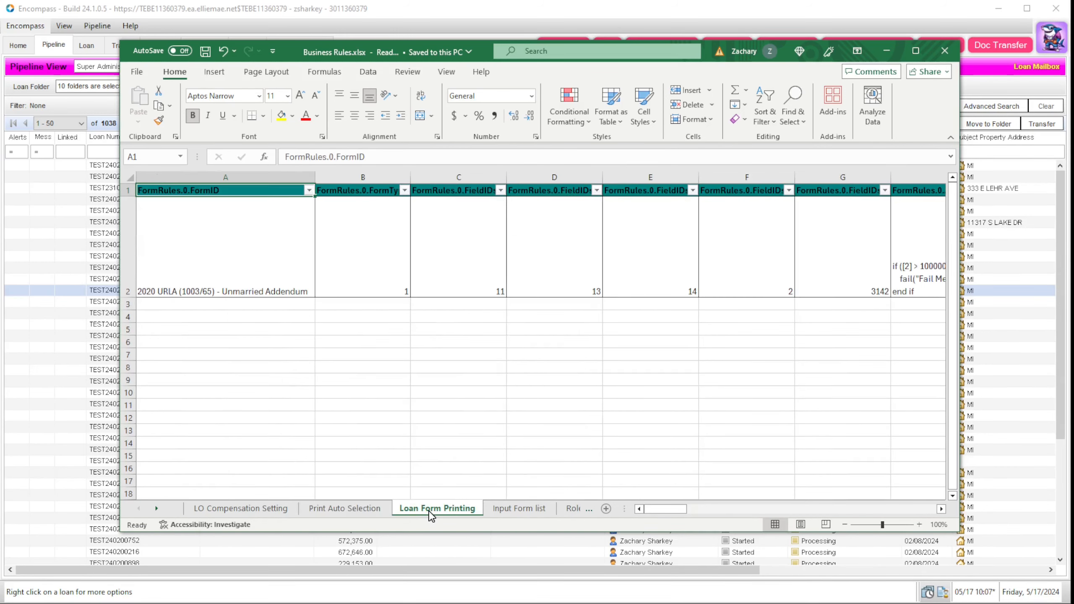
click(528, 512)
click(571, 509)
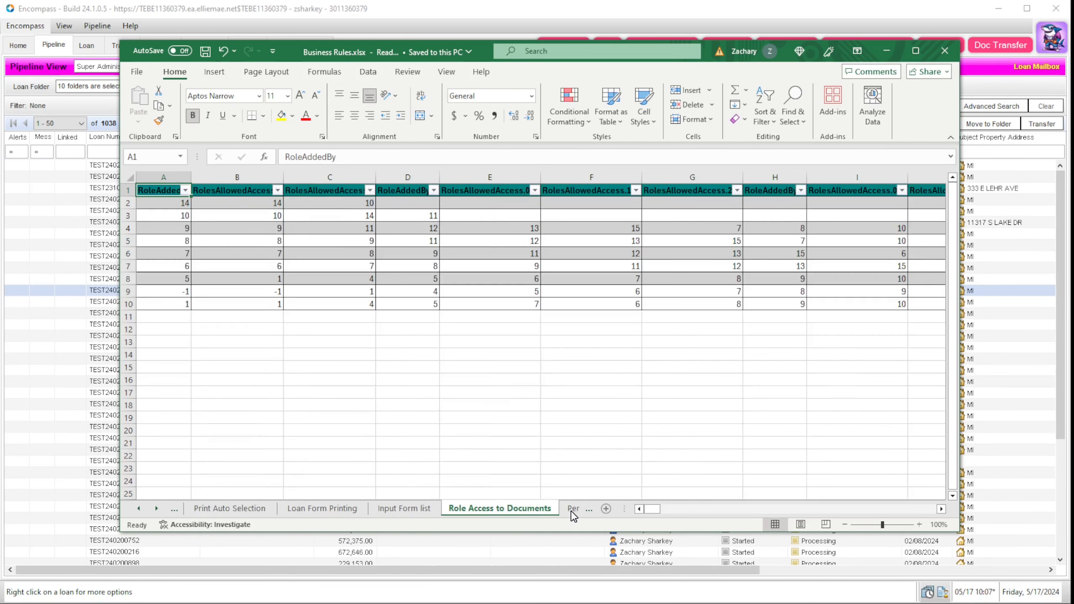
click(571, 510)
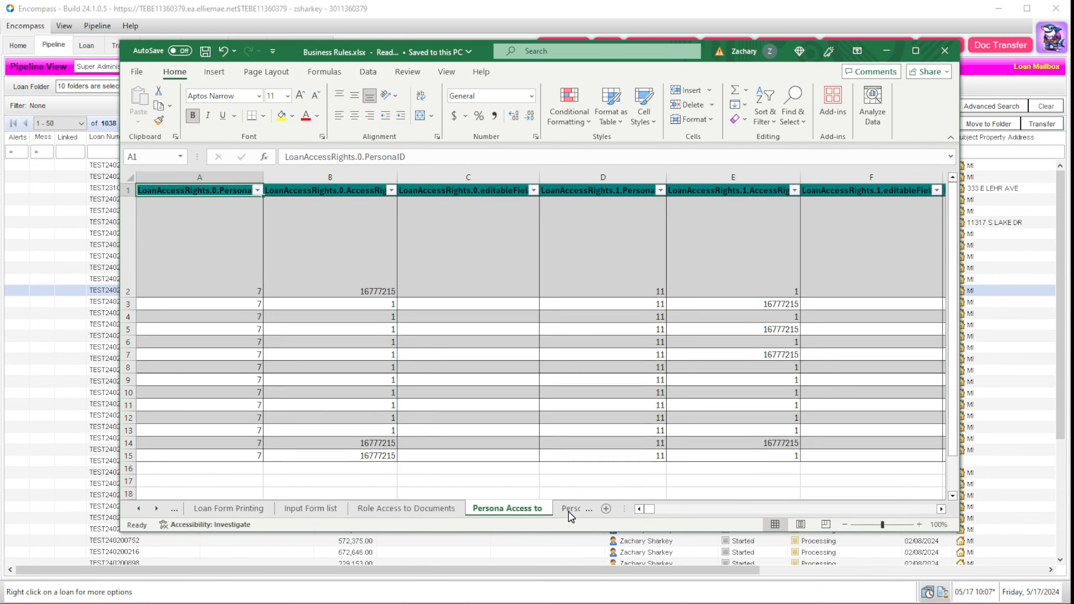
click(570, 510)
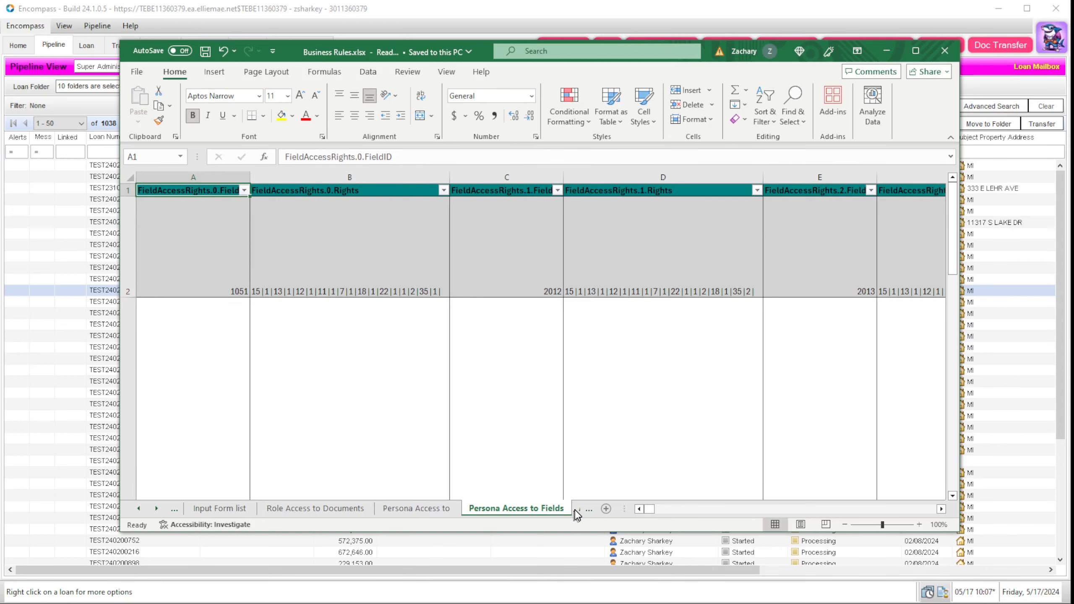
click(573, 511)
click(559, 510)
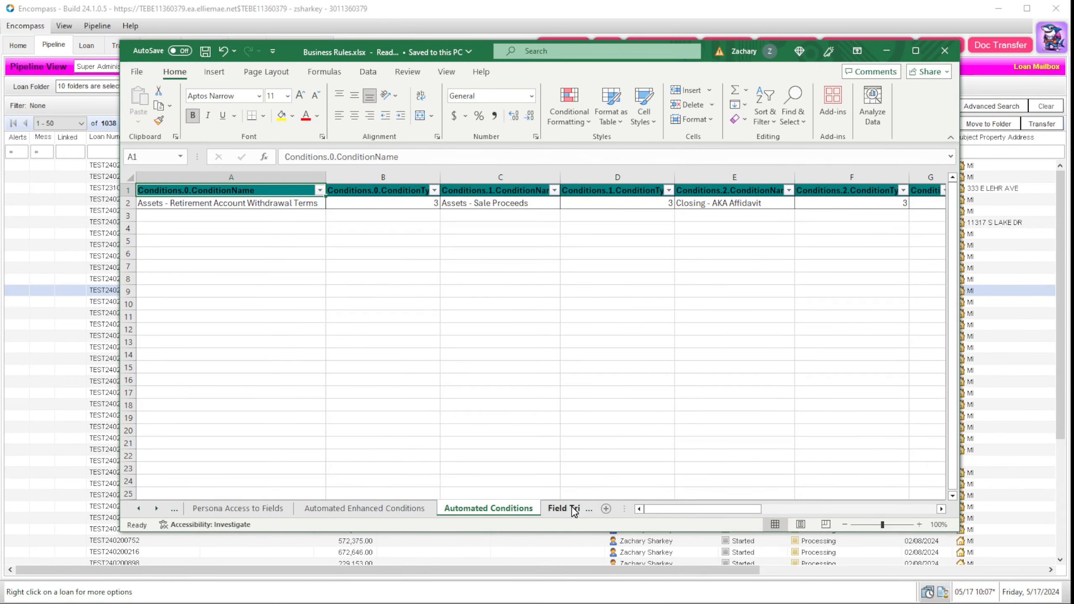
click(550, 510)
click(545, 510)
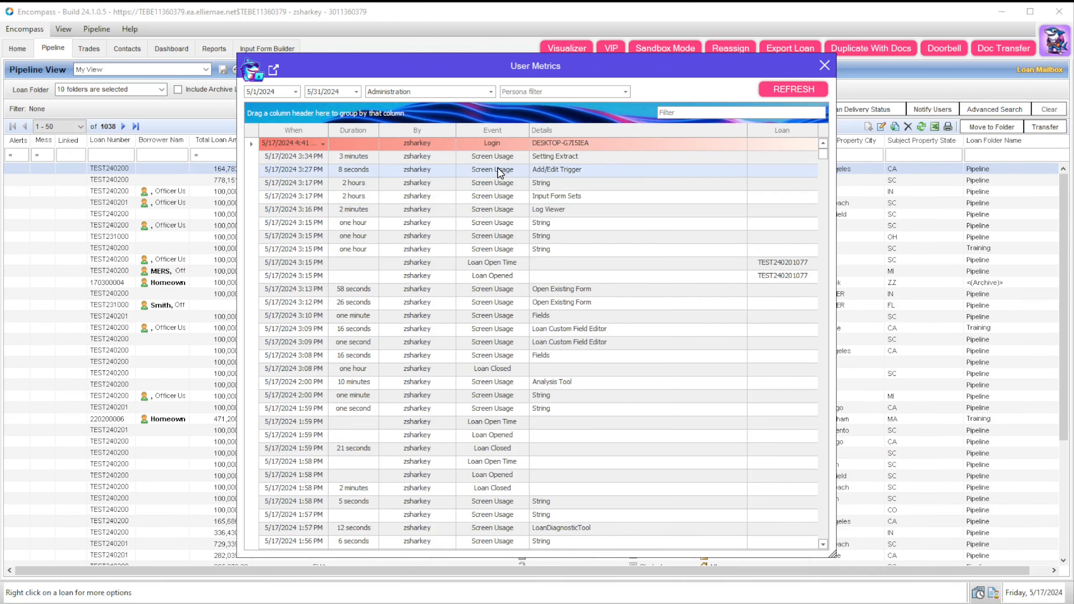
Step: Group the User Metrics log by Event and review the Form Opened and Loan Closed groups
drag(484, 130, 466, 116)
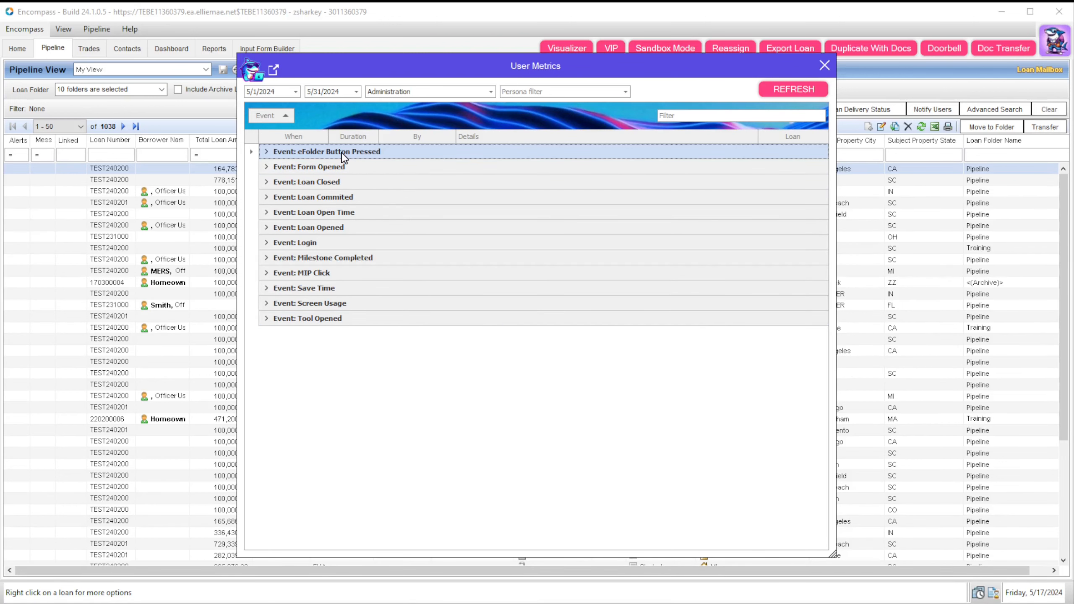
click(266, 167)
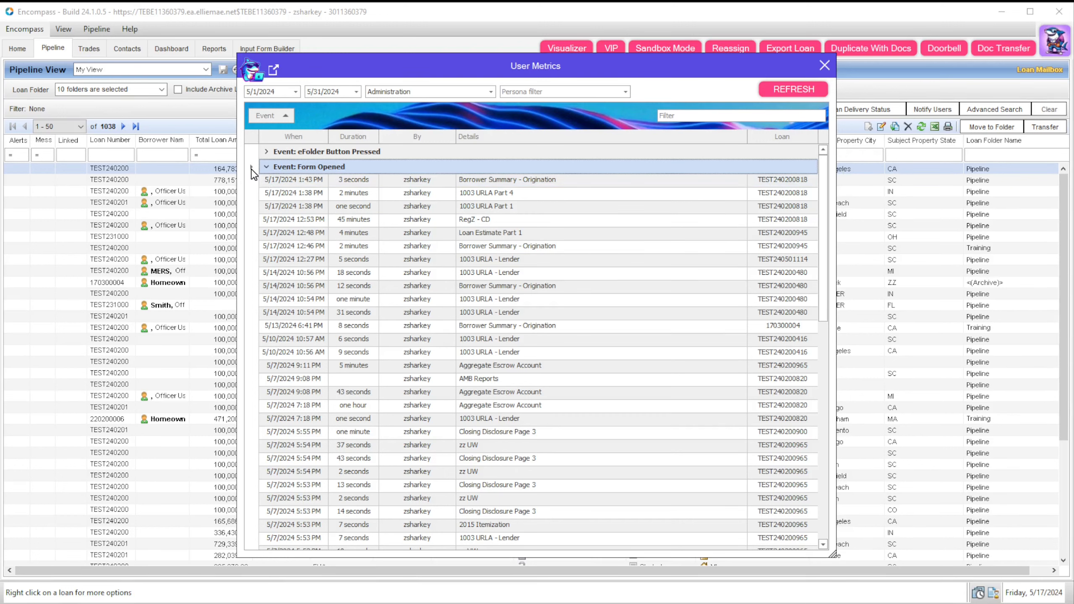
click(267, 167)
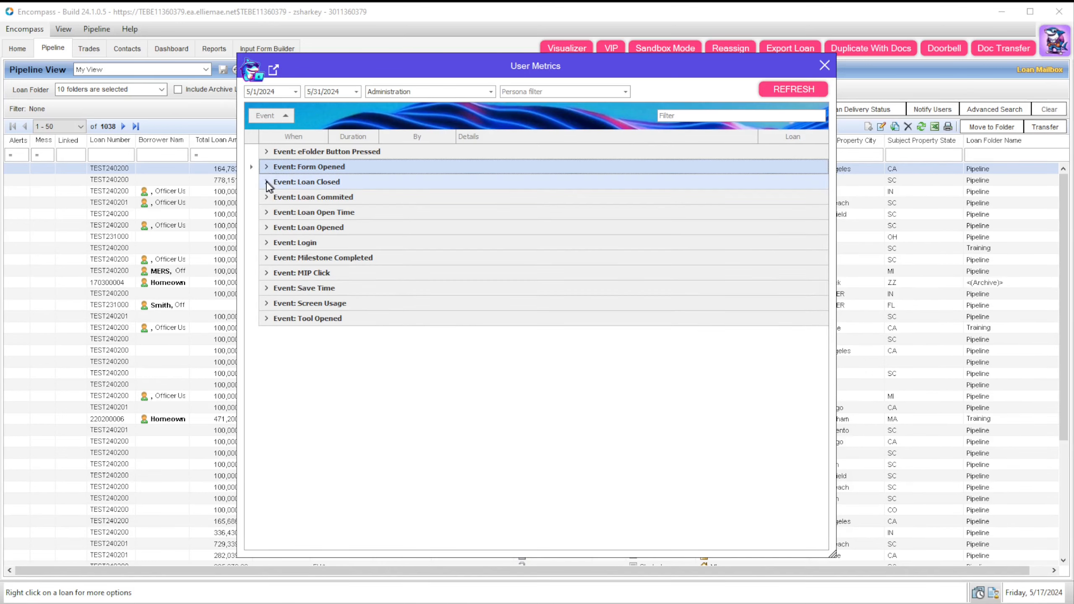
click(266, 182)
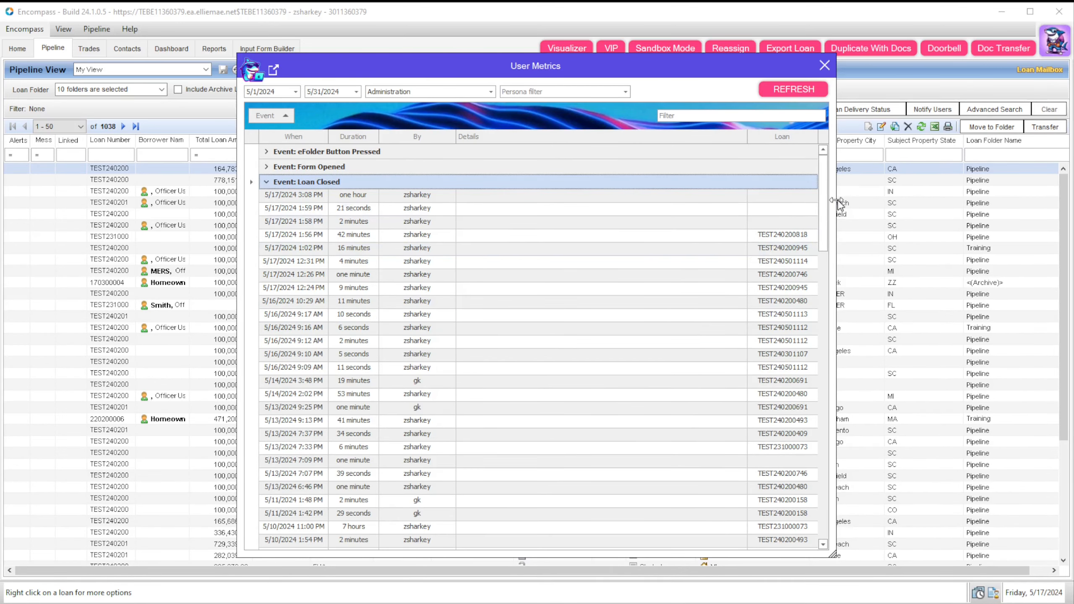
drag(826, 207, 806, 486)
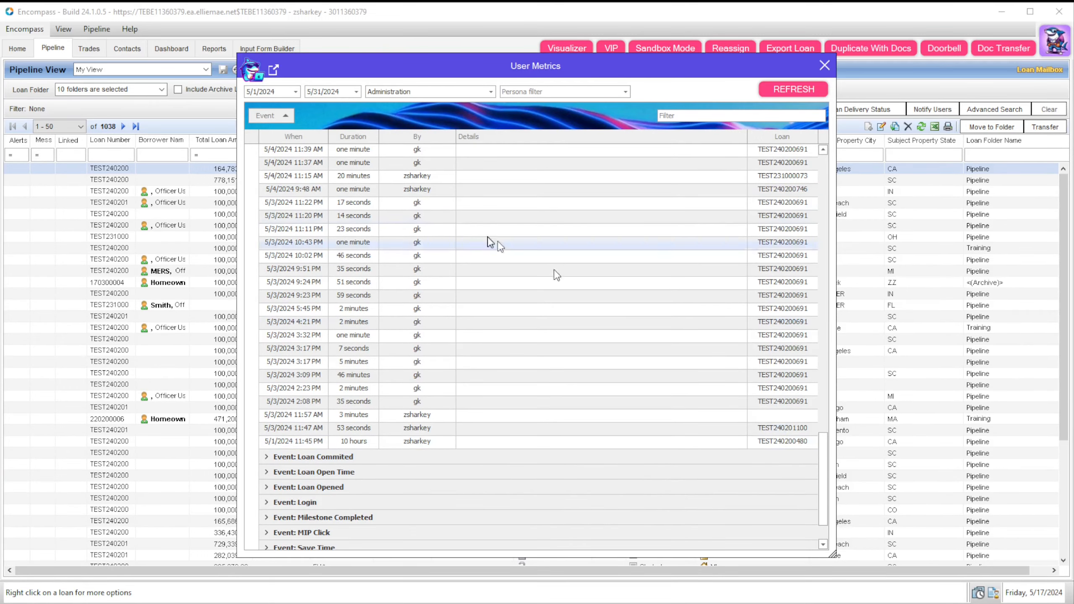
scroll(266, 156, up, 20)
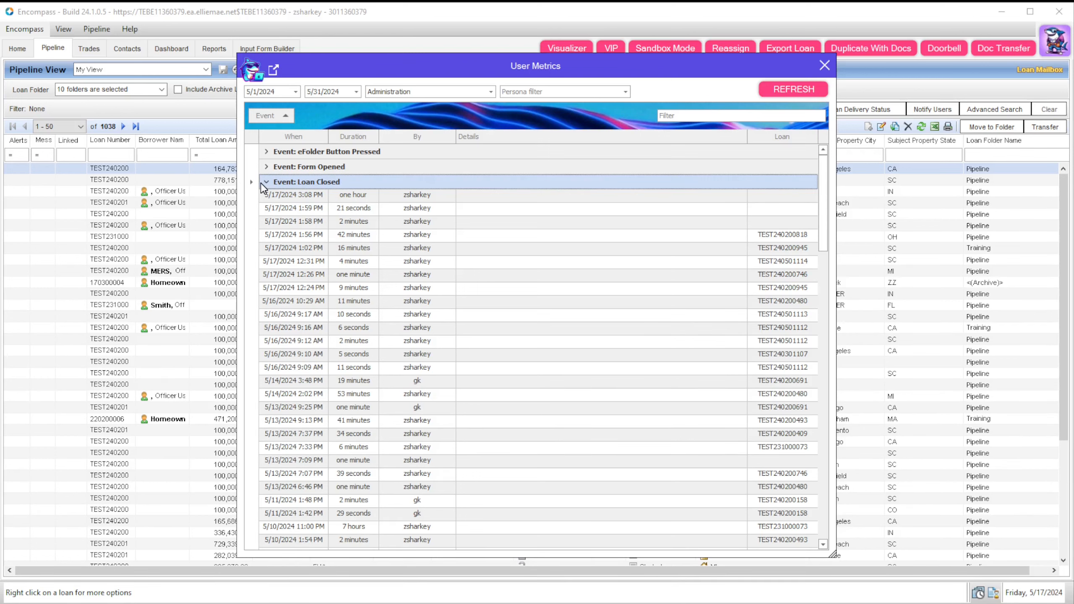
click(267, 184)
Step: Review the Loan Commited and Loan Open Time groups, leaving Loan Opened expanded
click(266, 201)
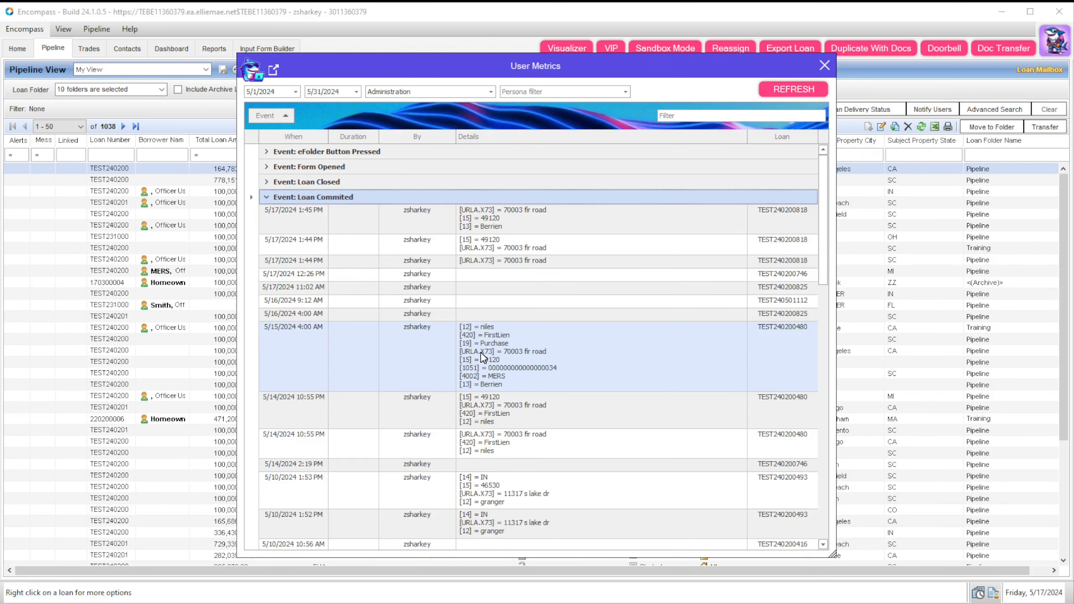
click(266, 197)
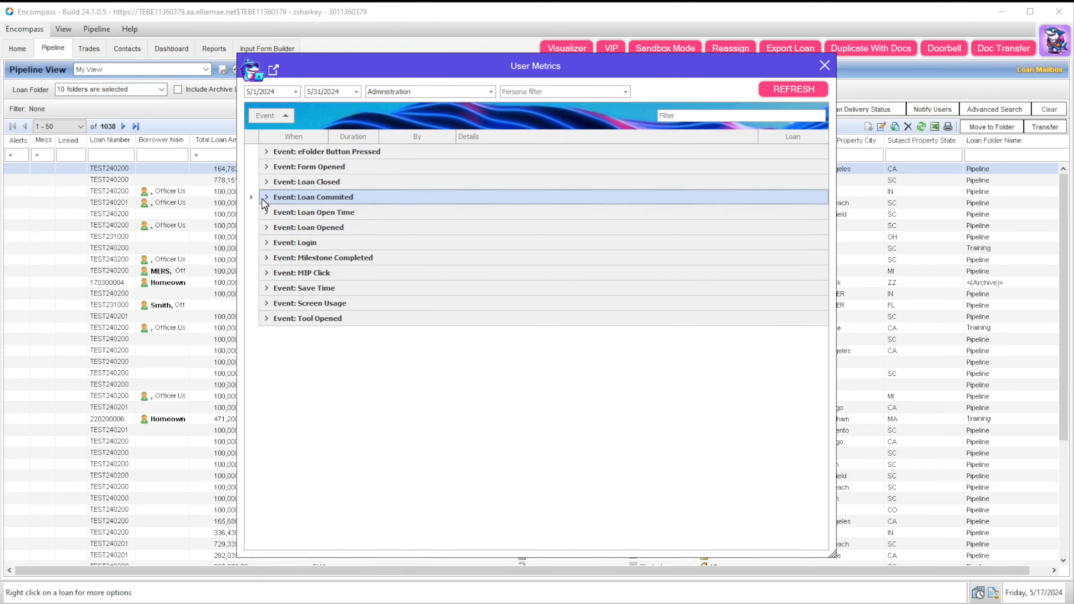
click(267, 212)
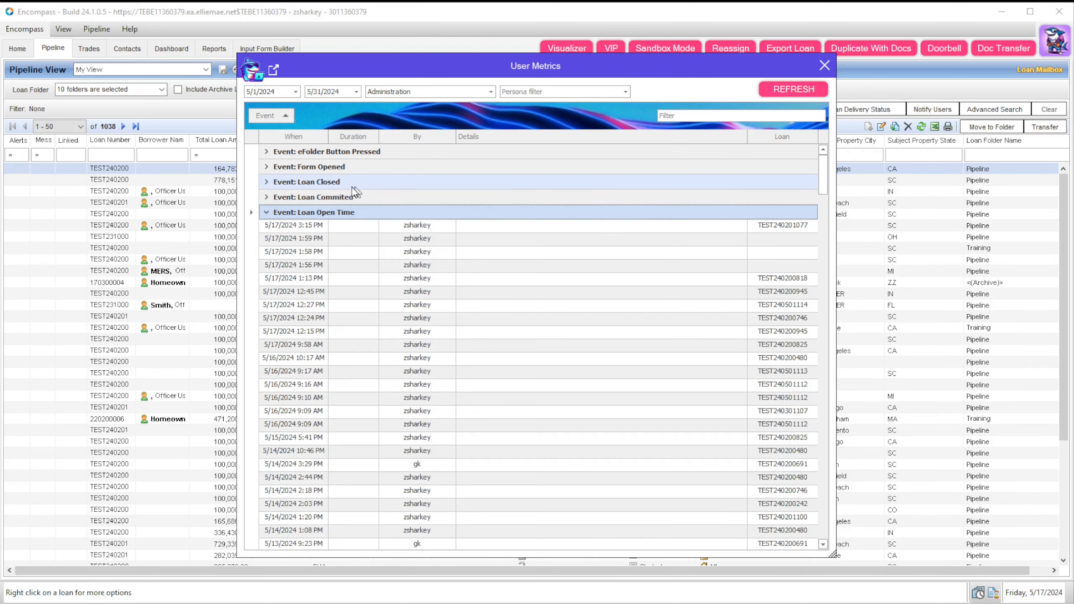
click(268, 213)
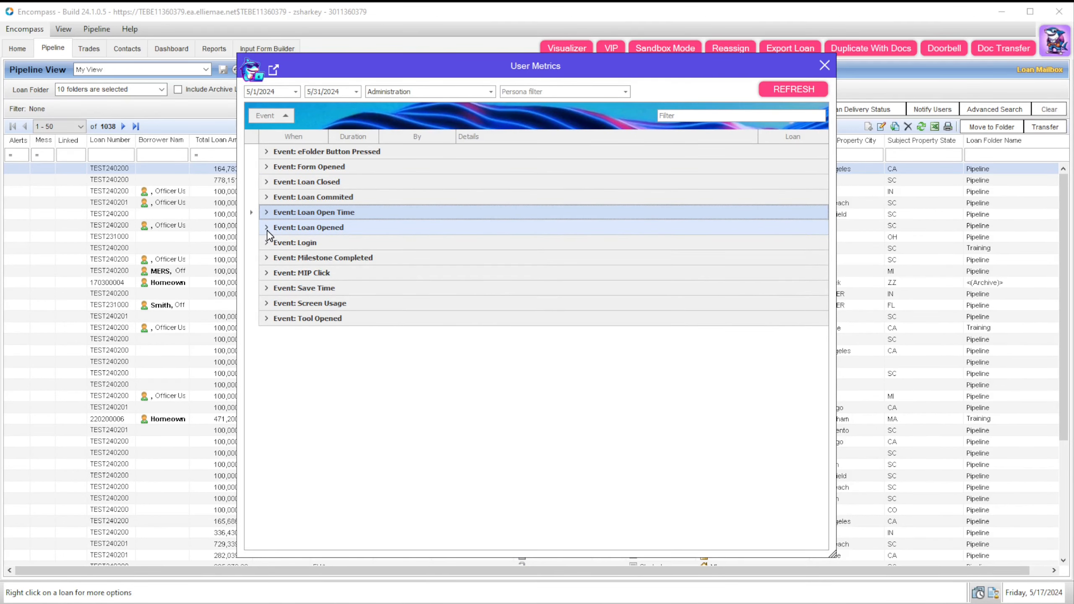
click(267, 229)
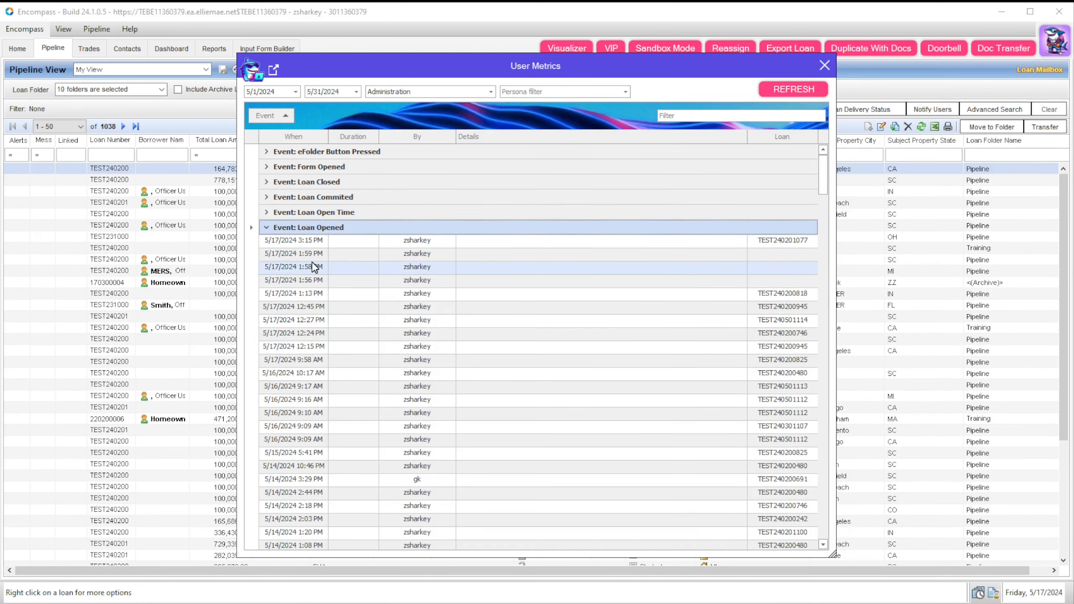
Step: Collapse Loan Opened and review the Login, Milestone Completed and MIP Click event groups
click(267, 229)
click(267, 242)
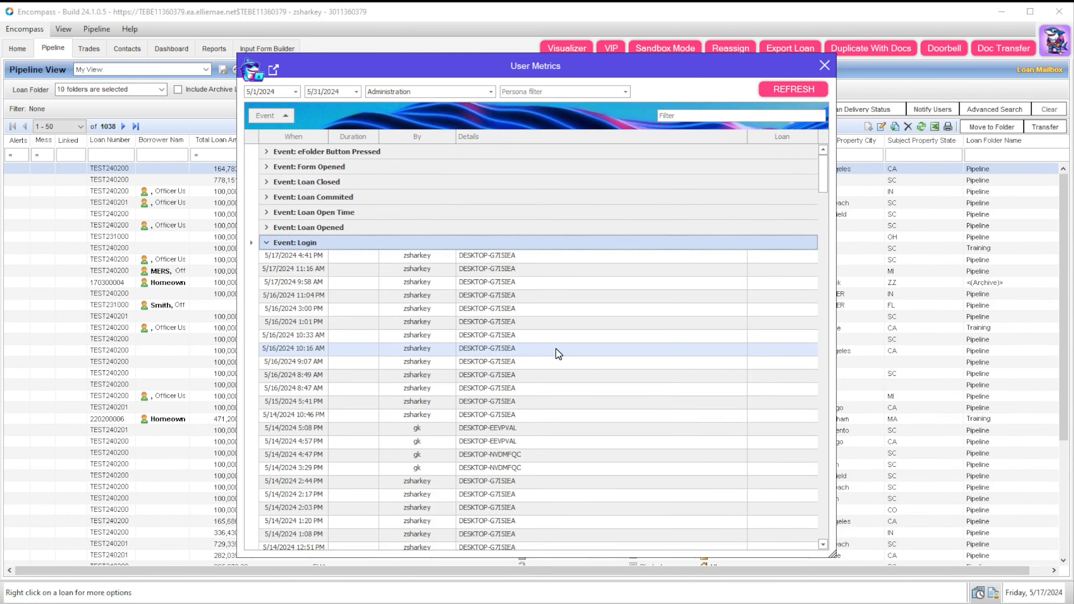
scroll(557, 354, down, 3)
scroll(547, 472, up, 3)
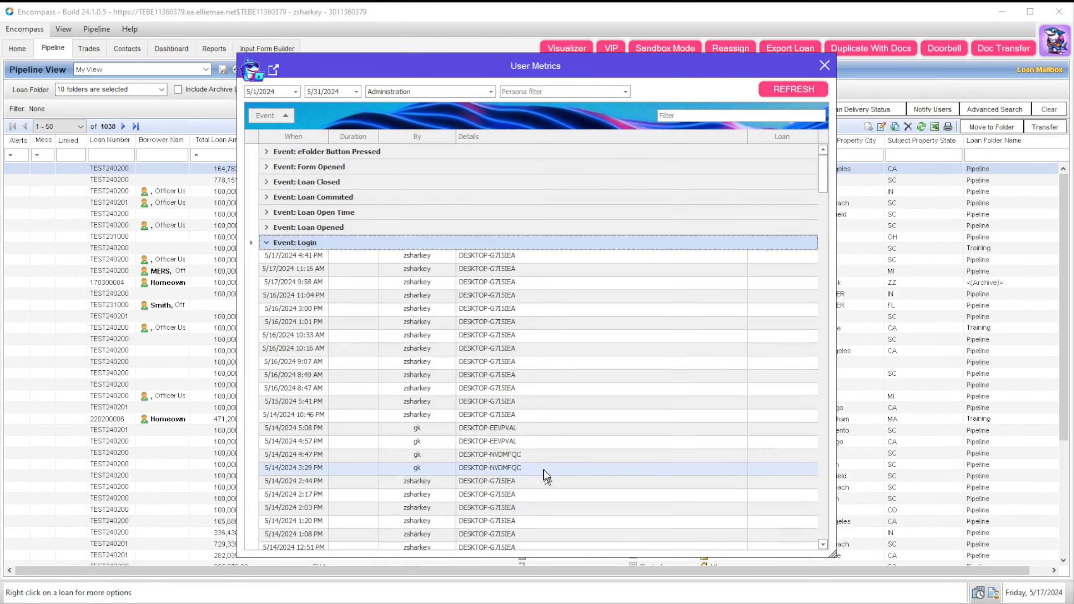
click(266, 243)
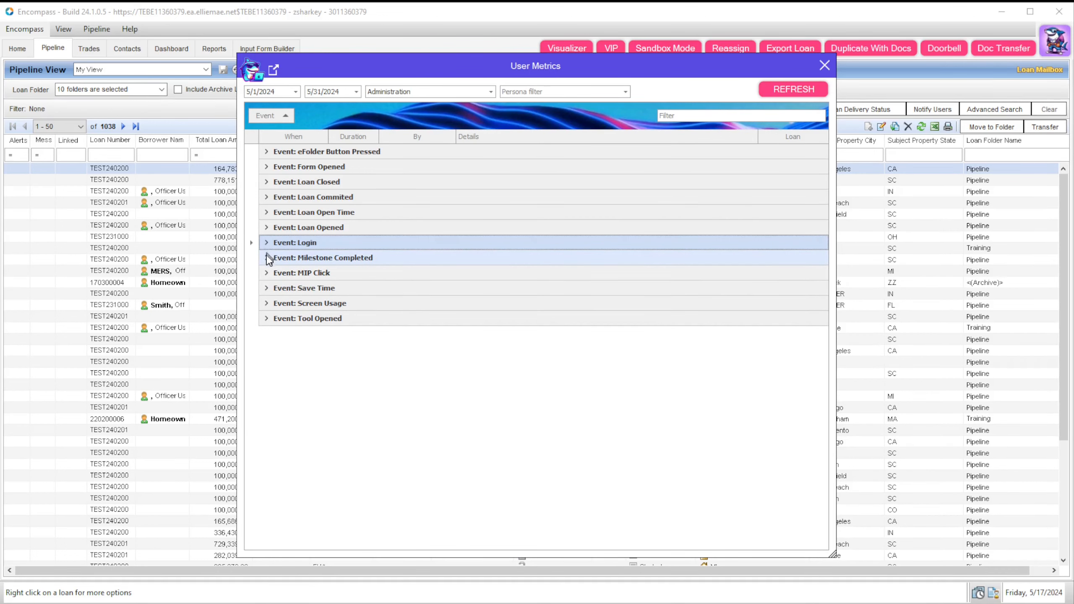
click(267, 258)
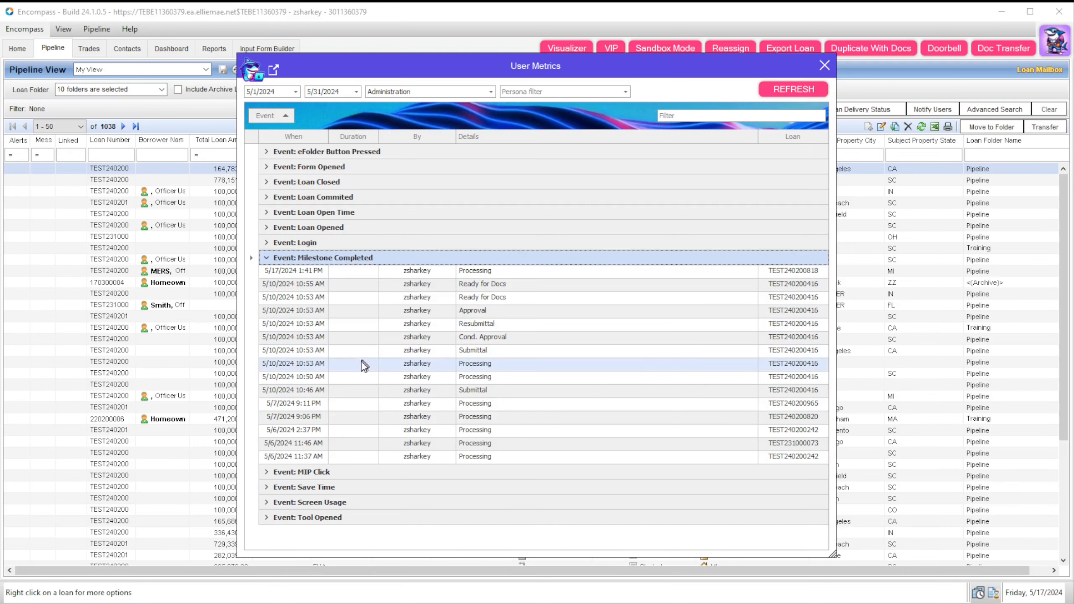
click(267, 258)
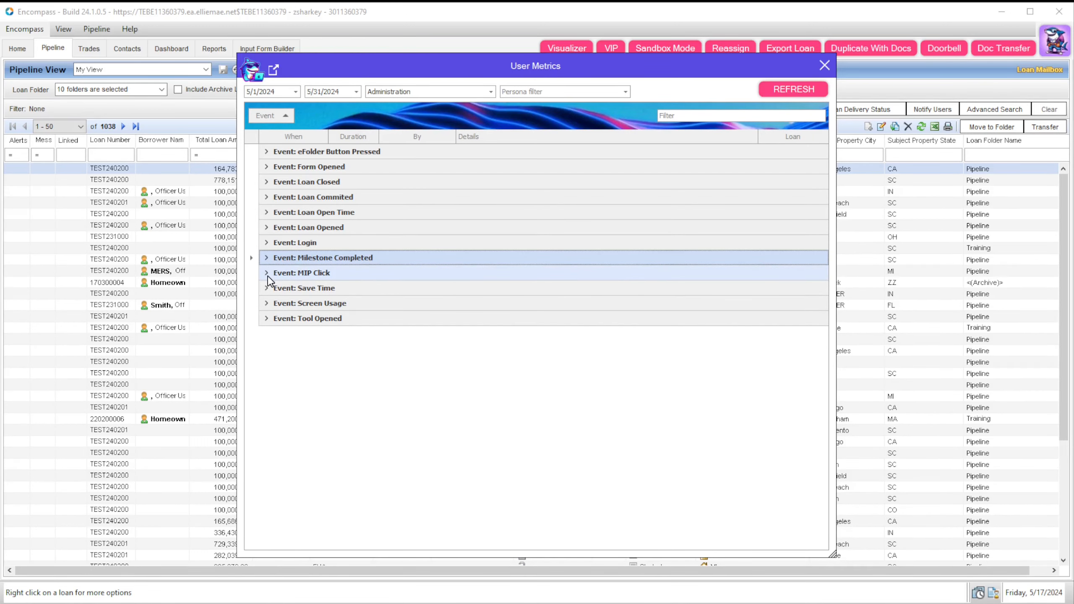
click(266, 274)
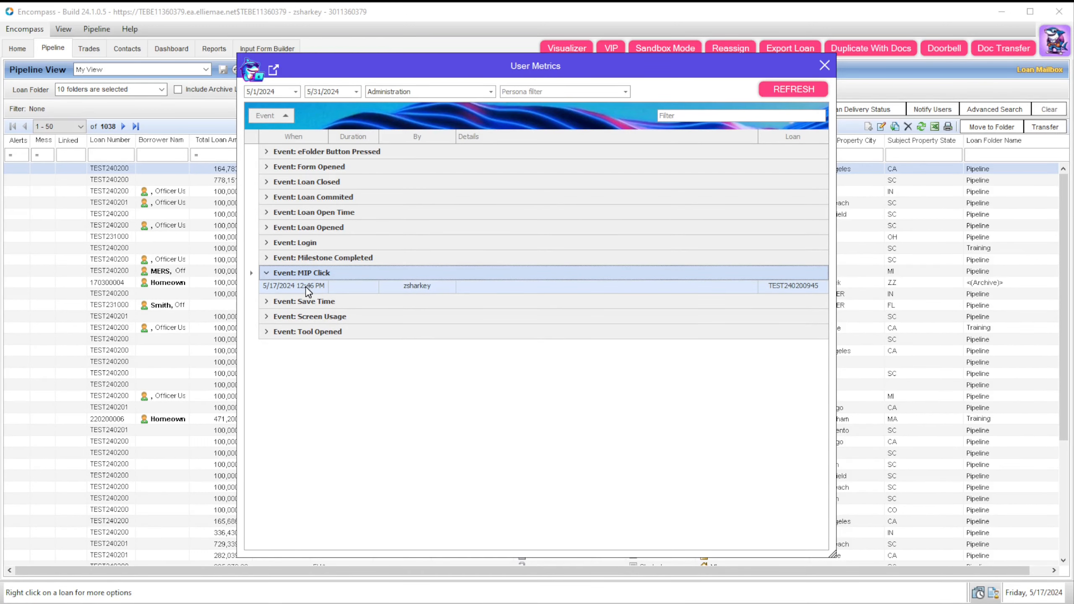
click(267, 273)
Step: Review the Save Time and Screen Usage groups, then expand Tool Opened
click(267, 290)
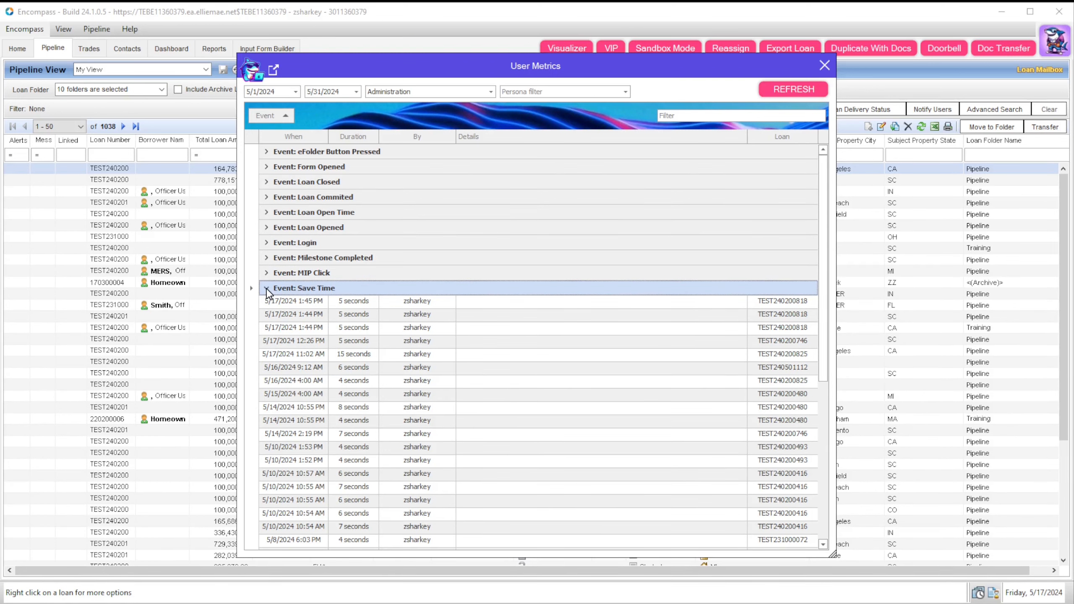
scroll(562, 371, down, 3)
scroll(562, 373, up, 5)
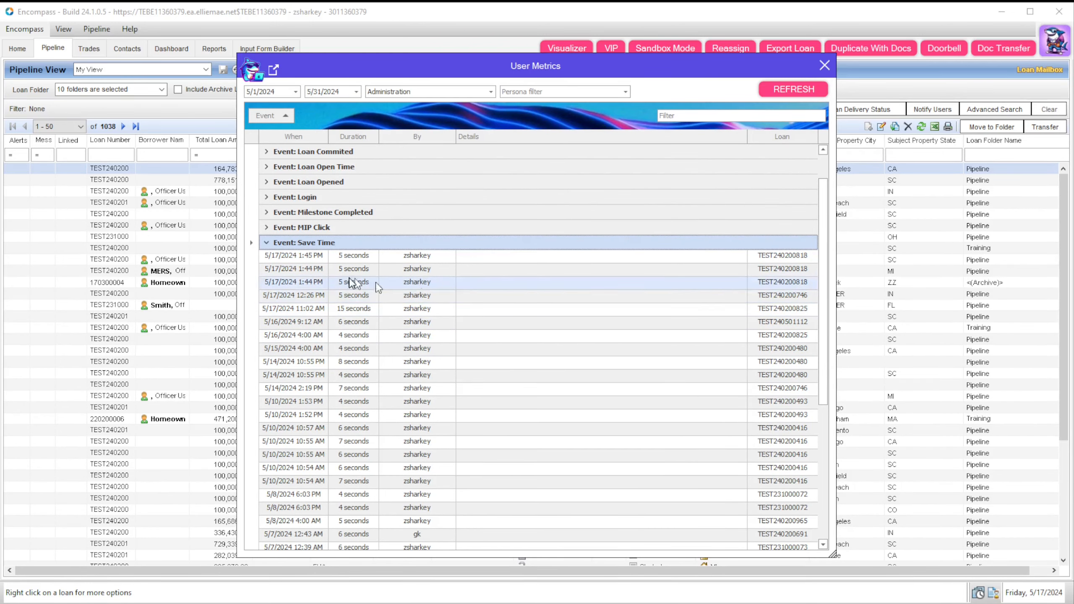
click(267, 242)
click(266, 304)
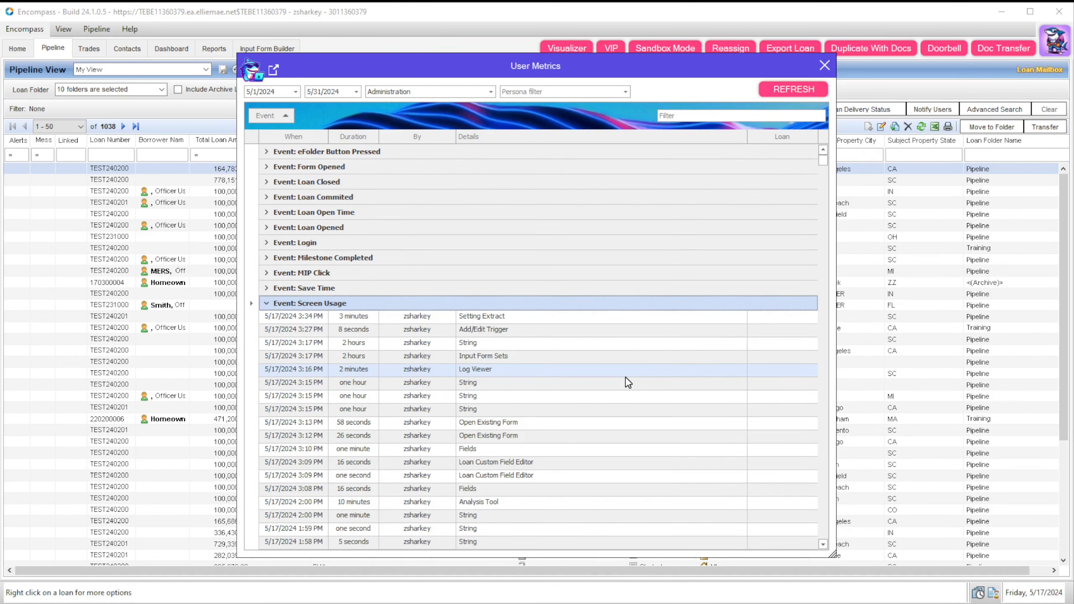
scroll(628, 382, down, 3)
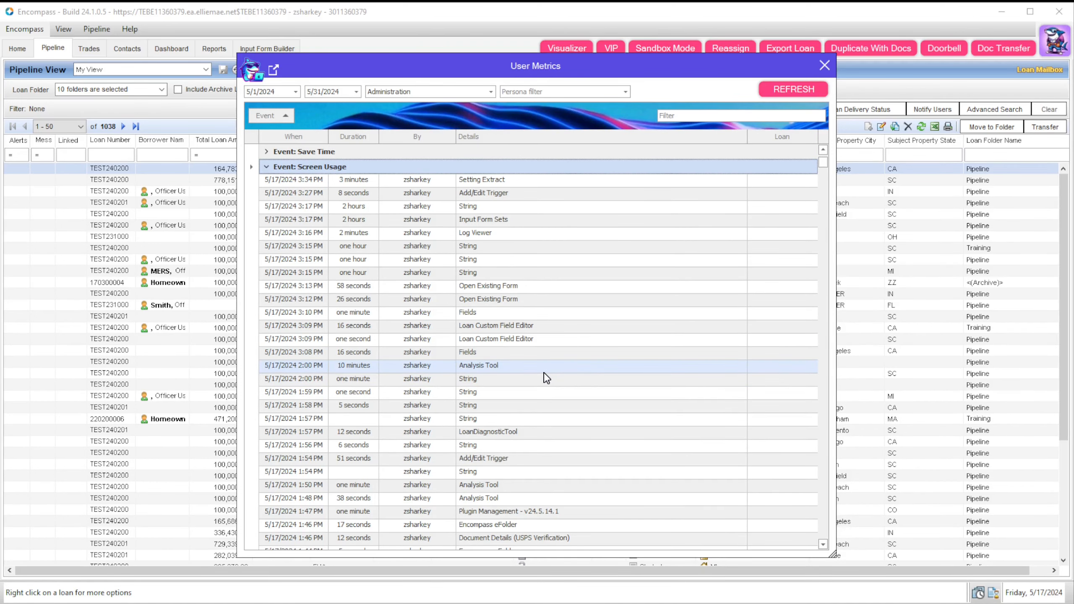
scroll(544, 376, down, 2)
scroll(536, 367, up, 4)
scroll(536, 367, down, 3)
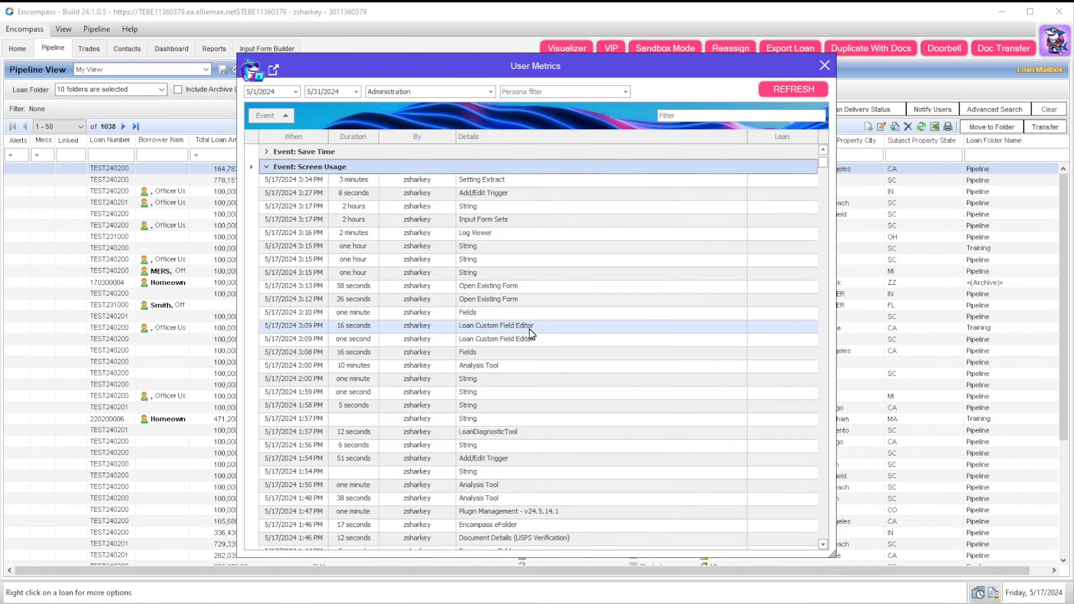
scroll(533, 337, up, 2)
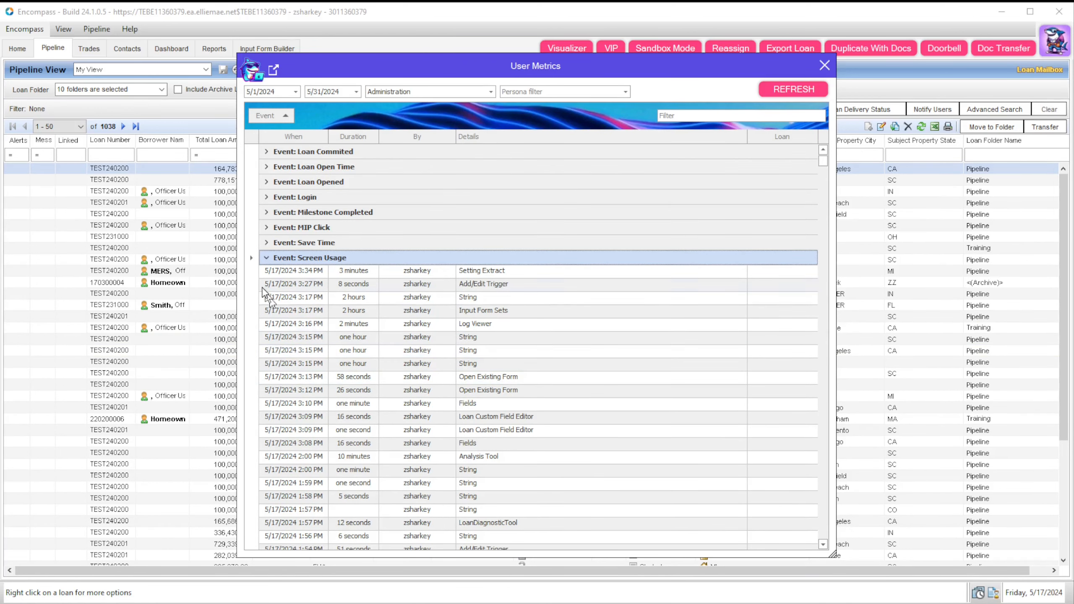
click(266, 257)
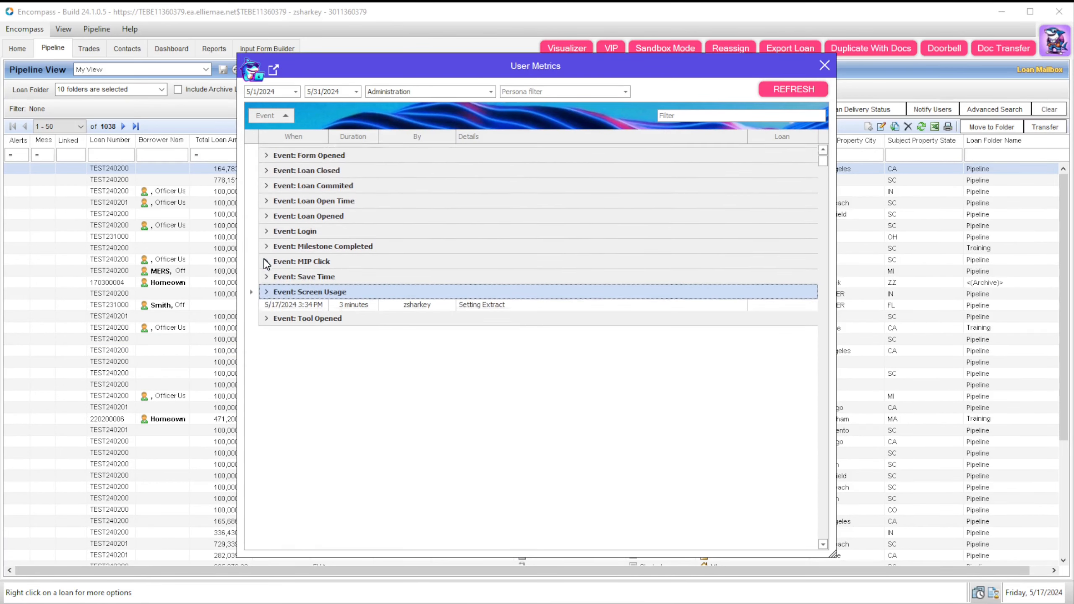
click(266, 318)
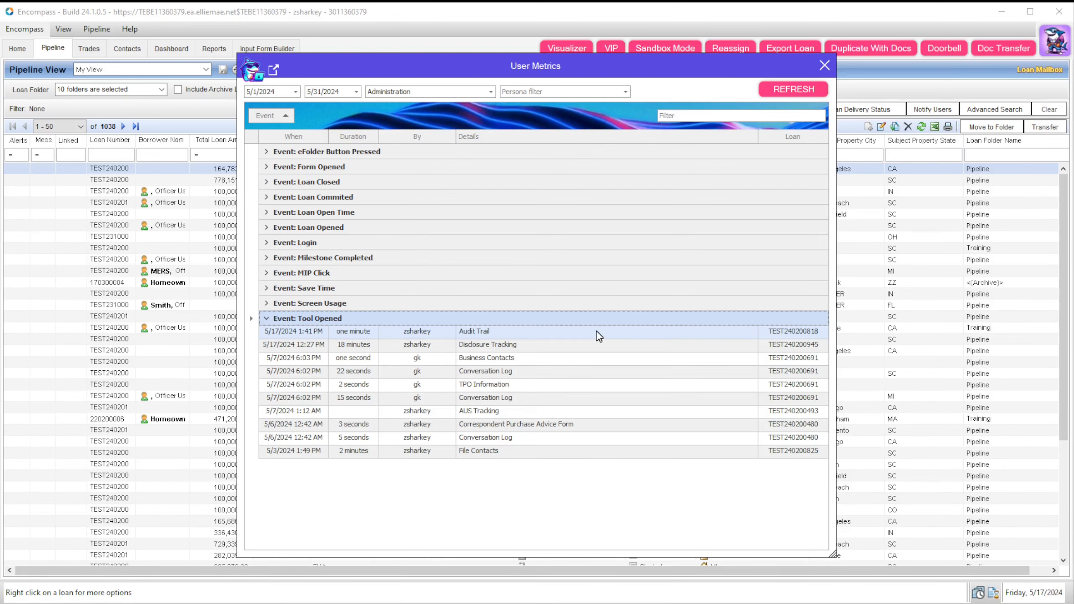
Step: Ungroup the metrics log, sort it by Event, and set the start date to 10/1/2023
drag(276, 115, 329, 138)
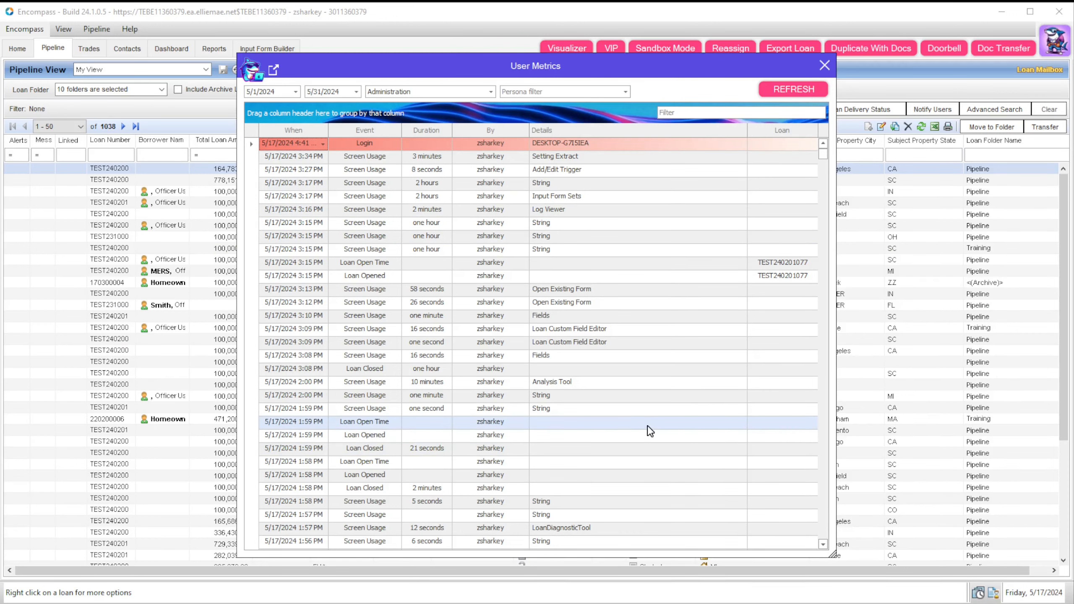
click(367, 129)
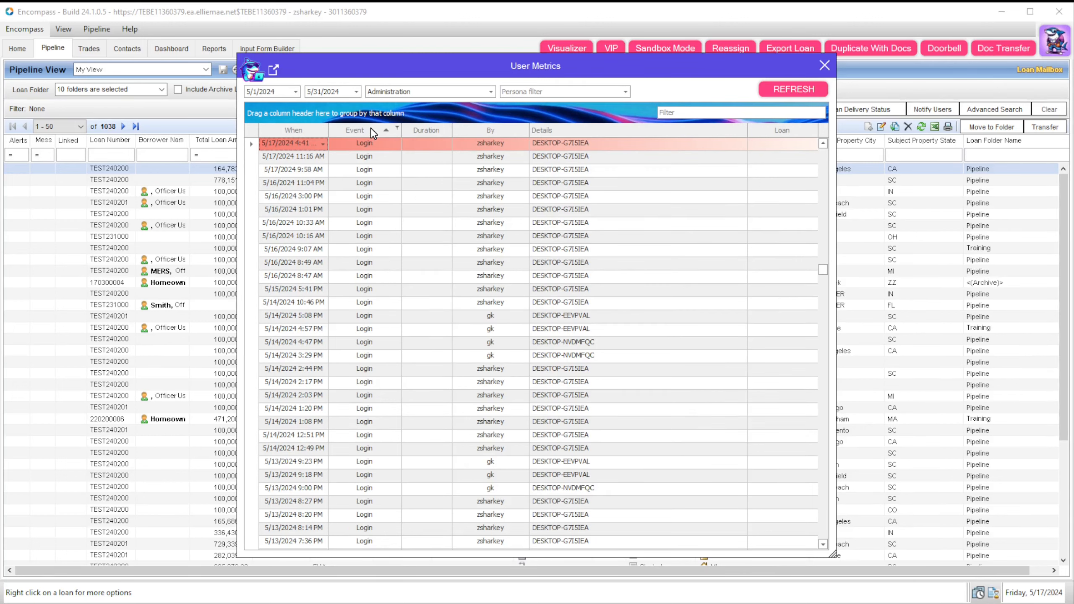
click(296, 94)
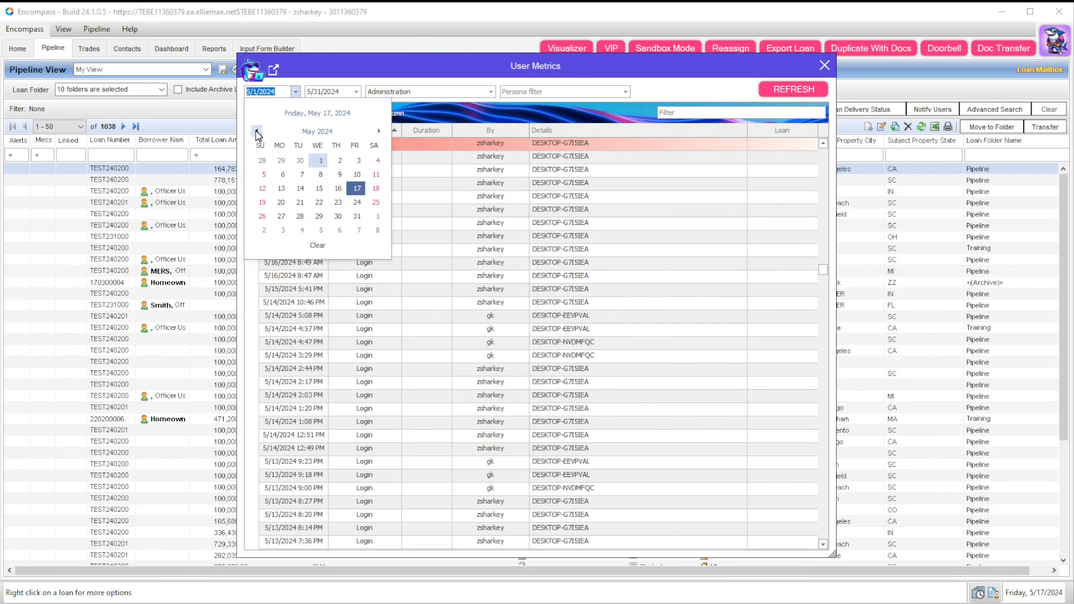
click(257, 132)
click(256, 132)
click(257, 132)
click(257, 132)
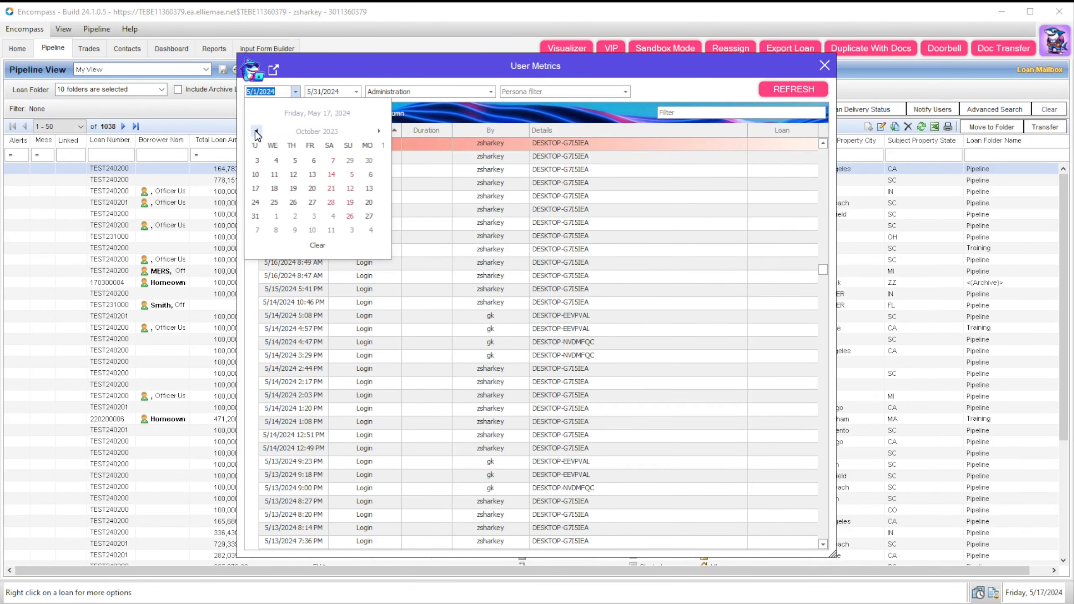
click(257, 132)
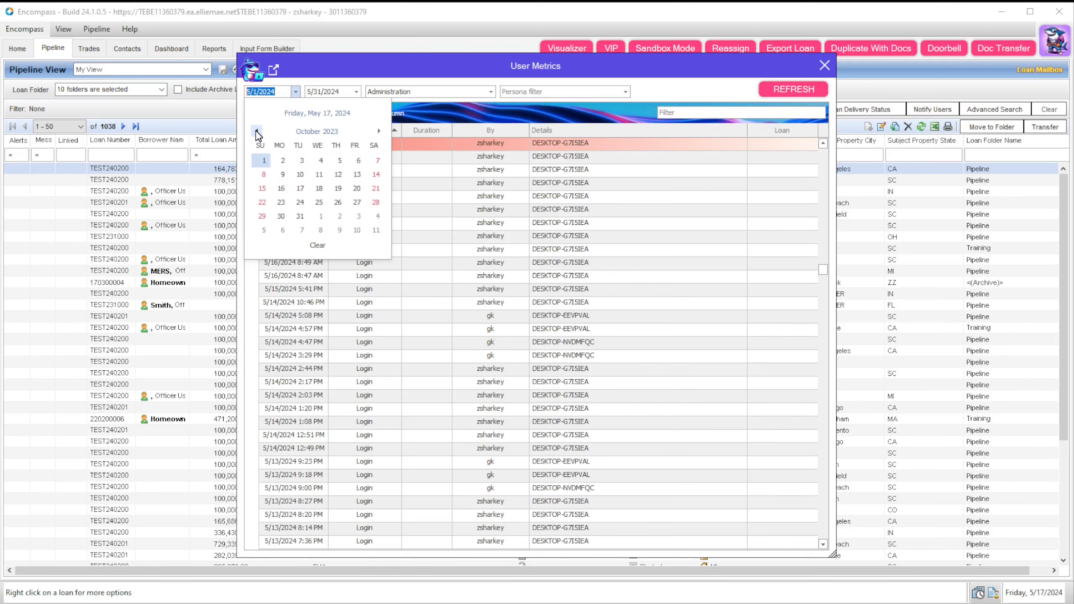
click(261, 162)
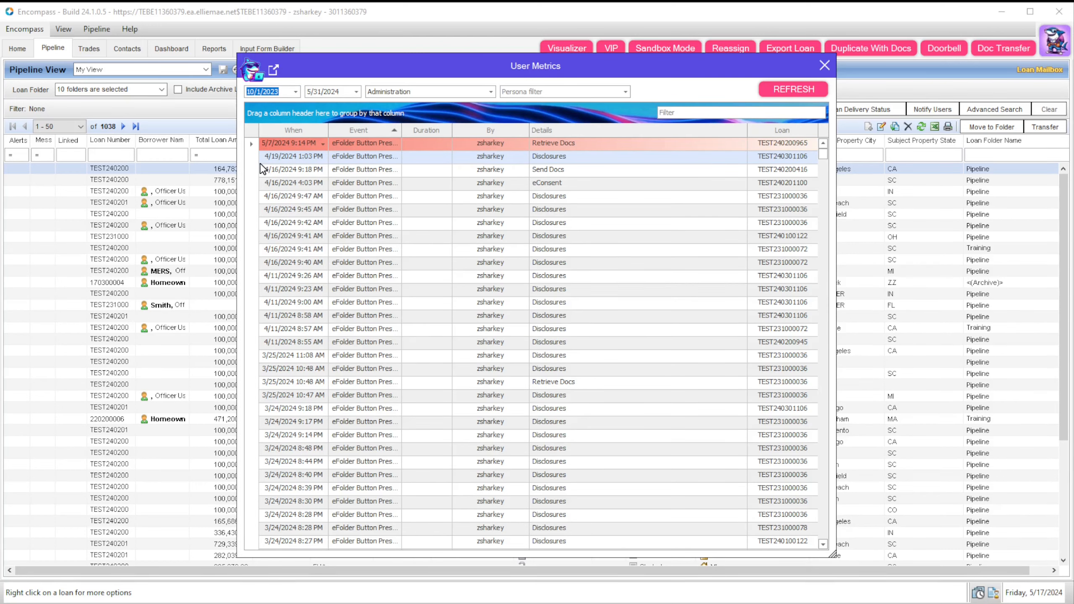
click(491, 92)
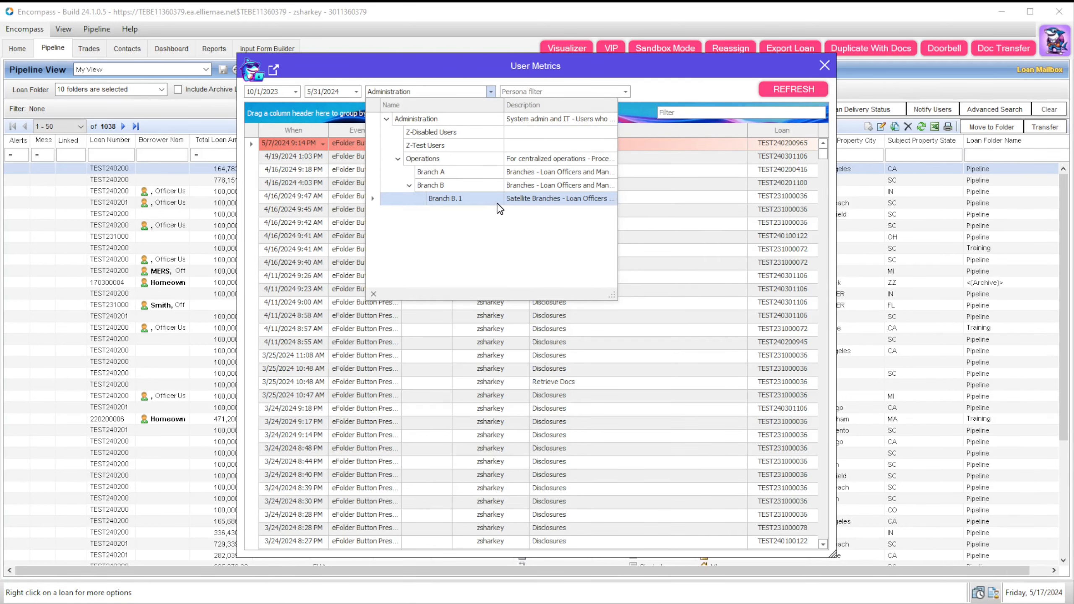
Step: Narrow User Metrics to Branch B.1 events, glancing at the persona filter and export choices without exporting
click(490, 201)
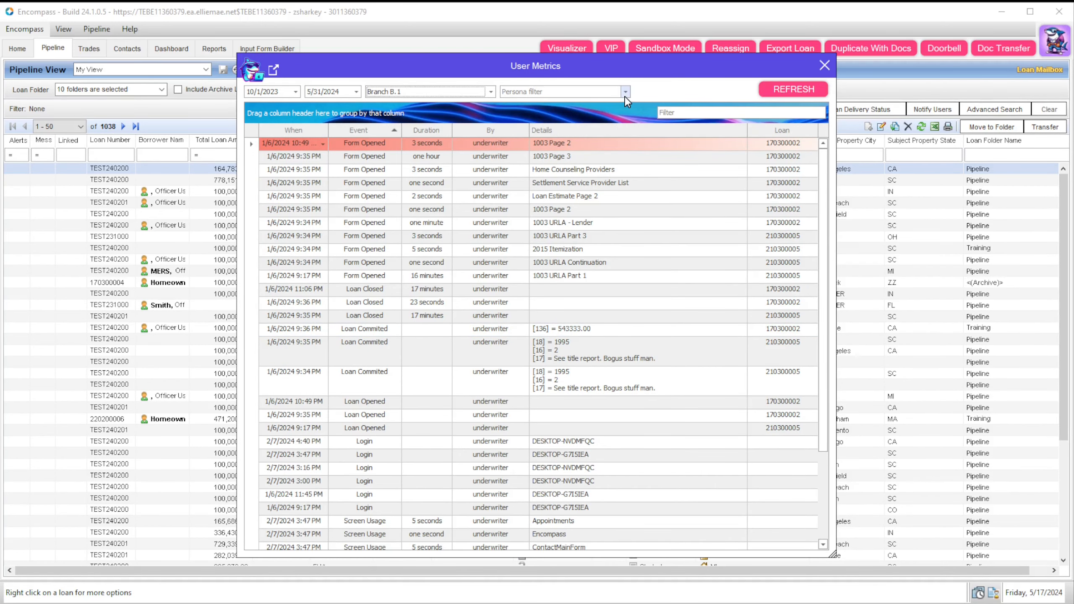
click(625, 96)
scroll(558, 144, down, 3)
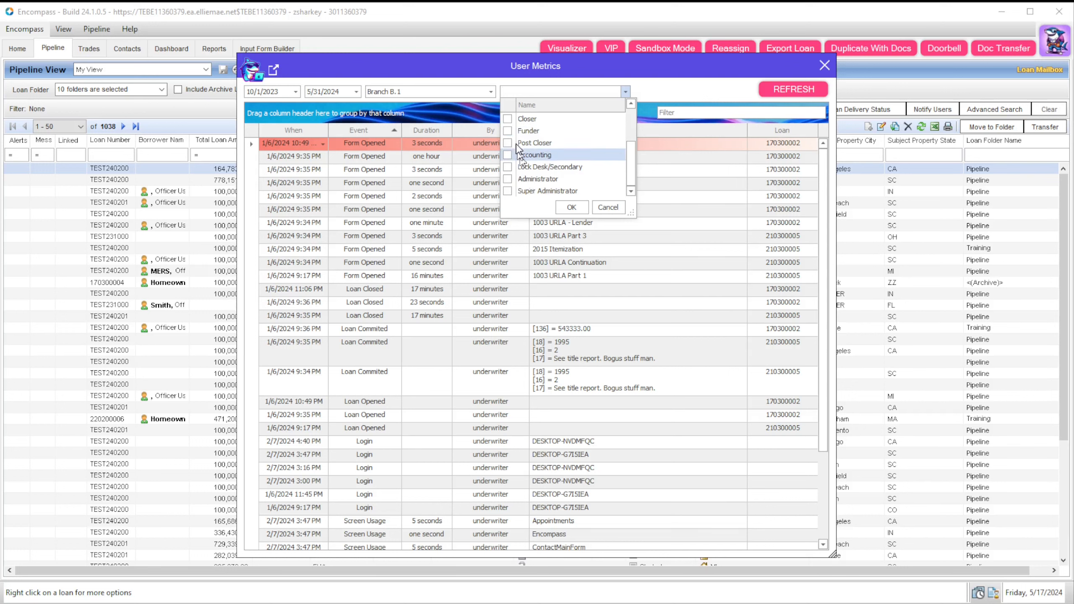
click(667, 89)
click(274, 69)
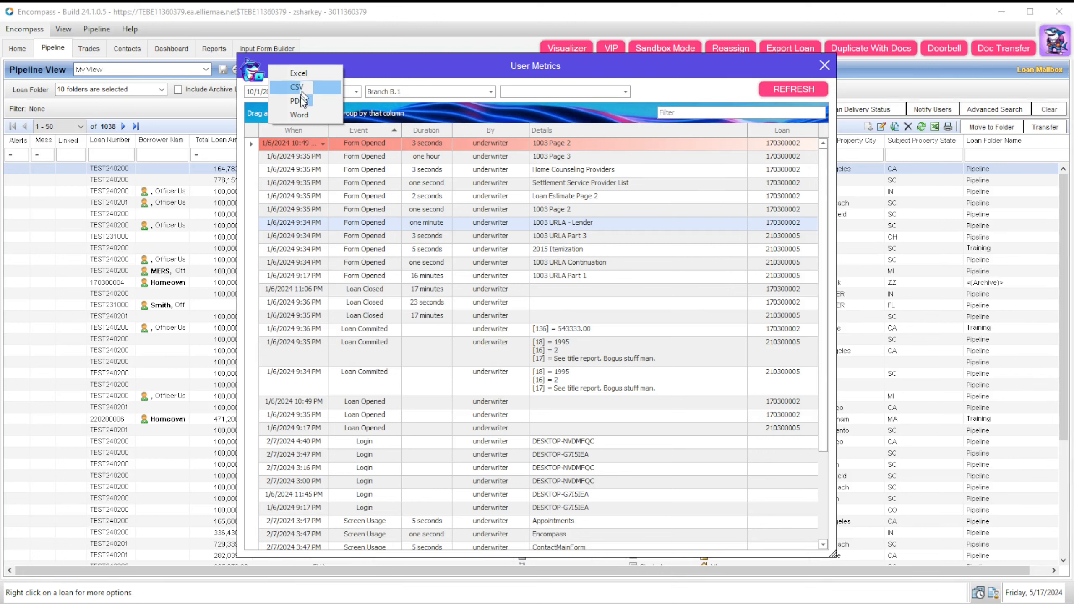
click(676, 65)
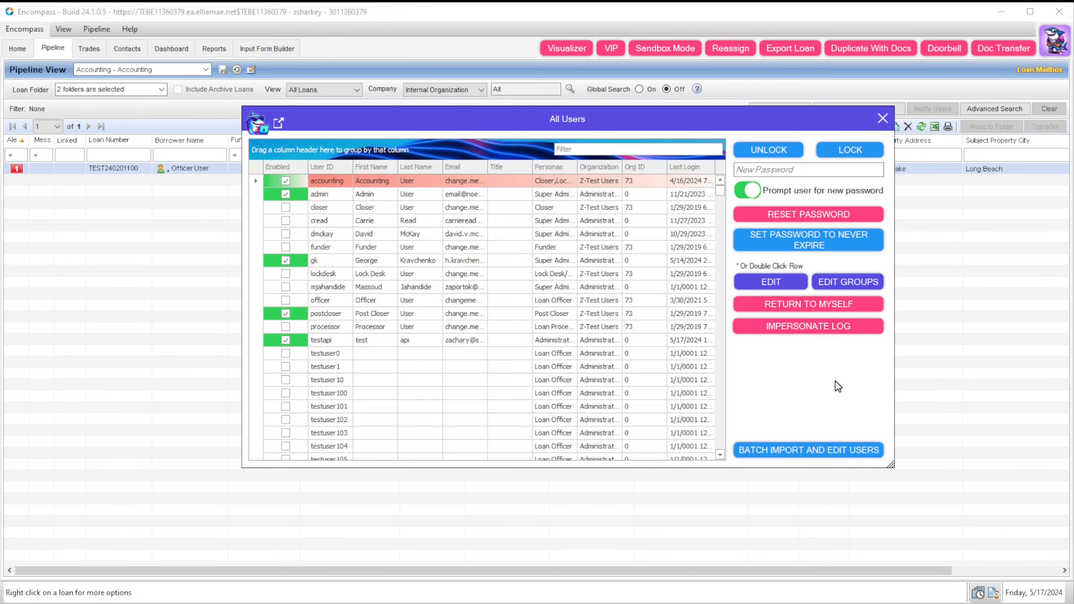
Step: Return to your own account, check the My View pipeline of 1038 loans, and reopen Users from the plugin menu
click(812, 303)
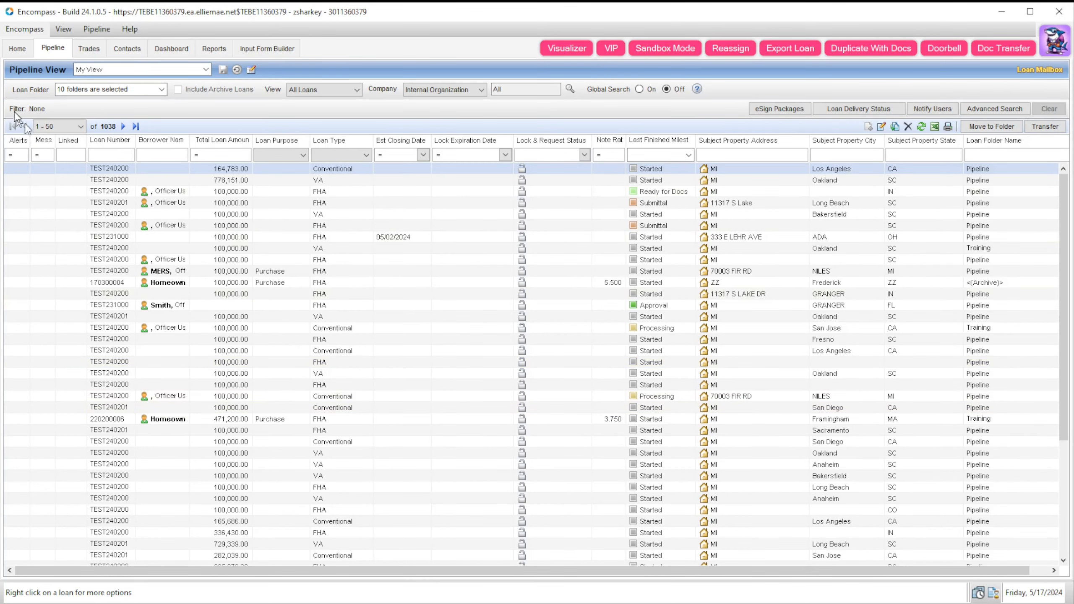
click(205, 69)
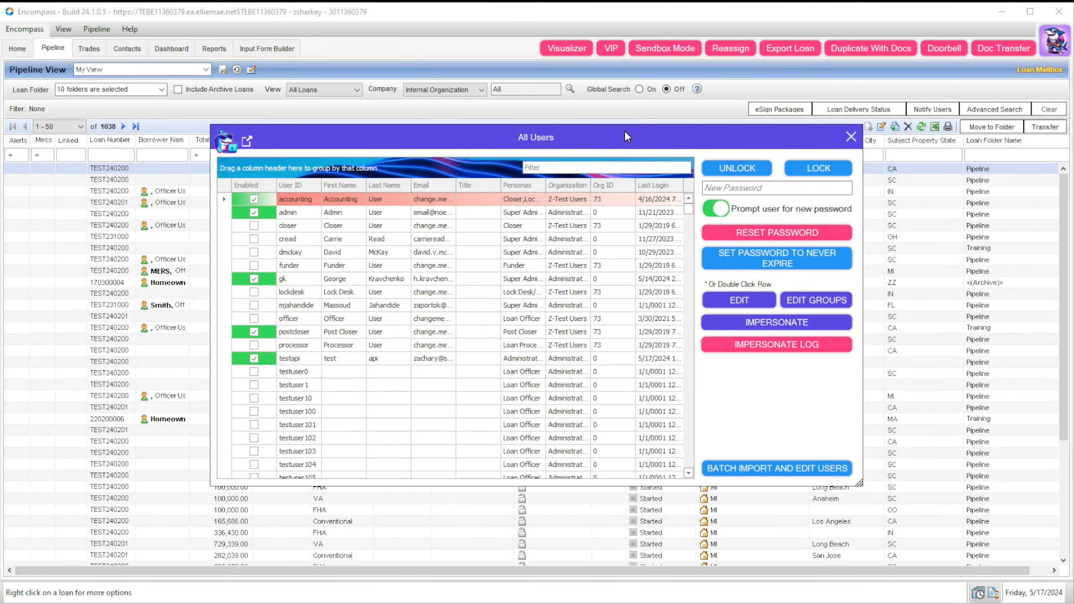
click(1049, 46)
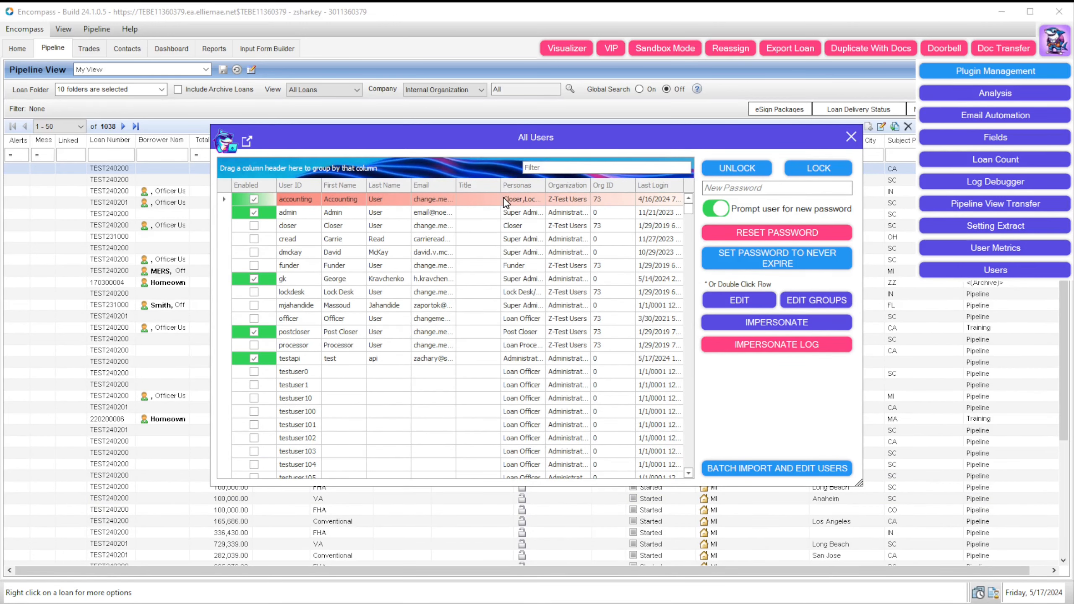
Step: Group users by Personas, then ungroup with Personas after Last Name, and try filtering by 'zshar' before clearing it
drag(531, 186, 478, 171)
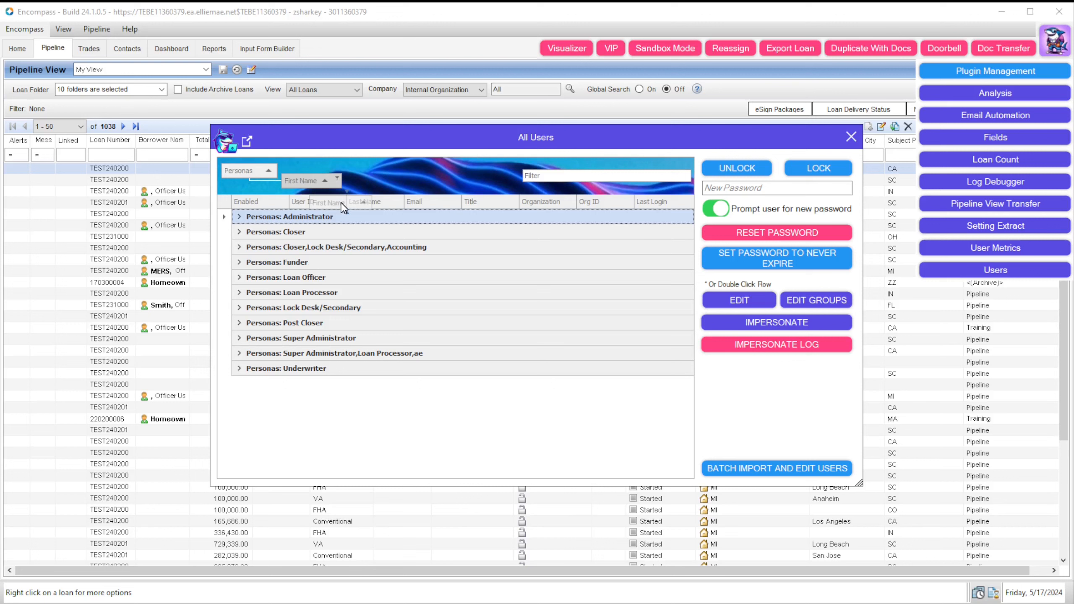
drag(249, 170, 435, 186)
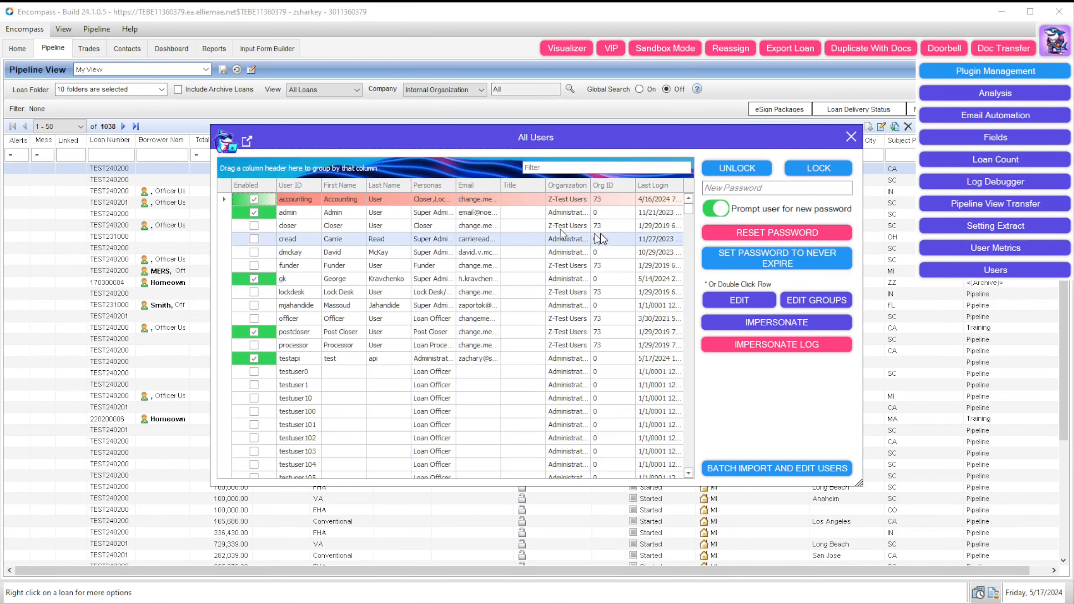
click(636, 167)
text(zs)
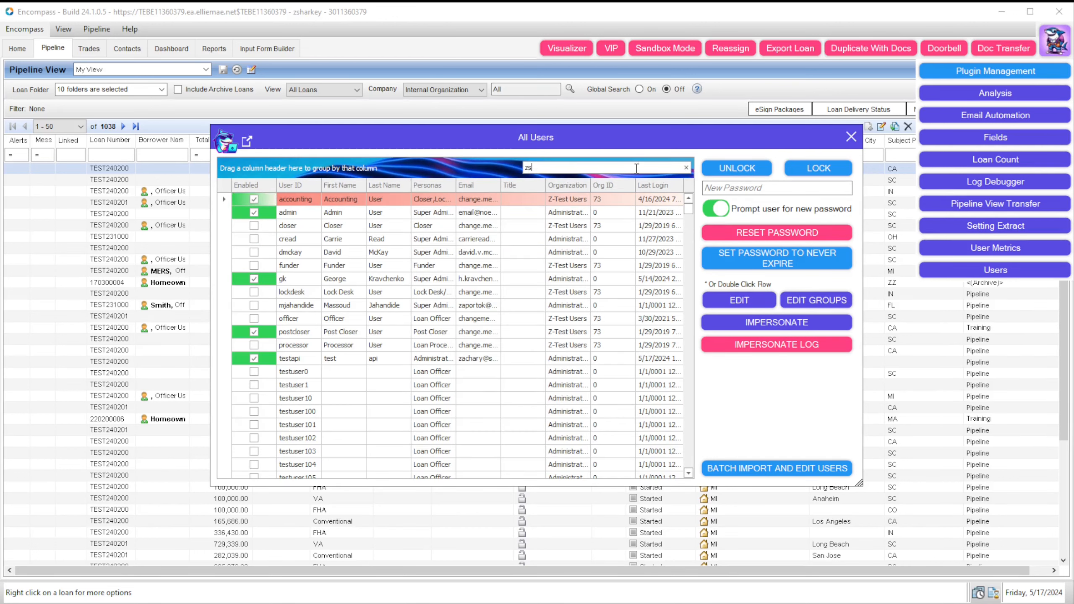
text(har)
key(ctrl+a)
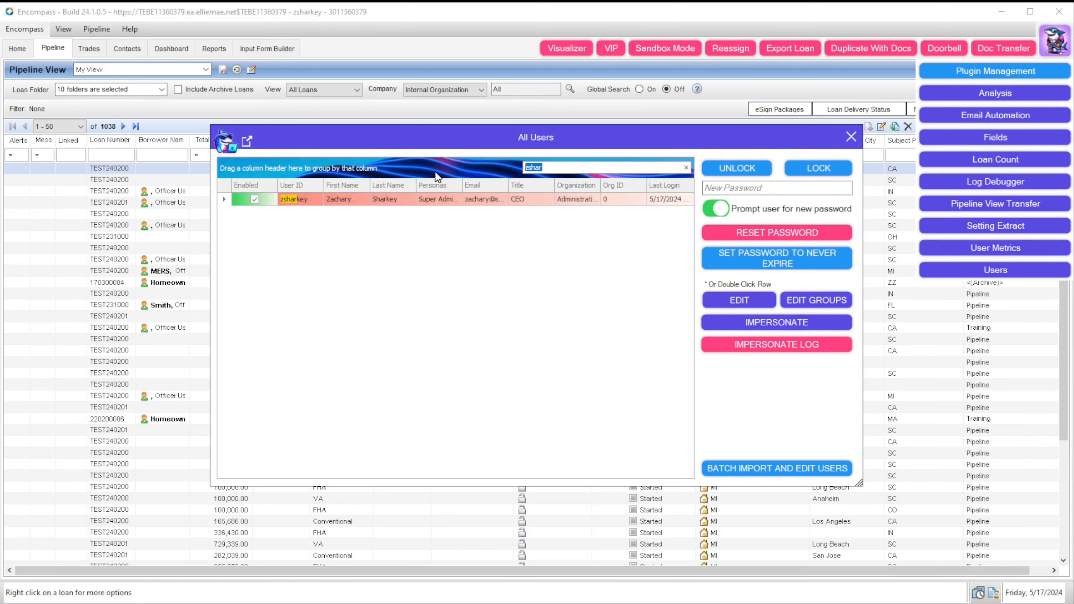
key(BackSpace)
Step: Check the user list's export choices without exporting and scroll through the accounts
click(248, 143)
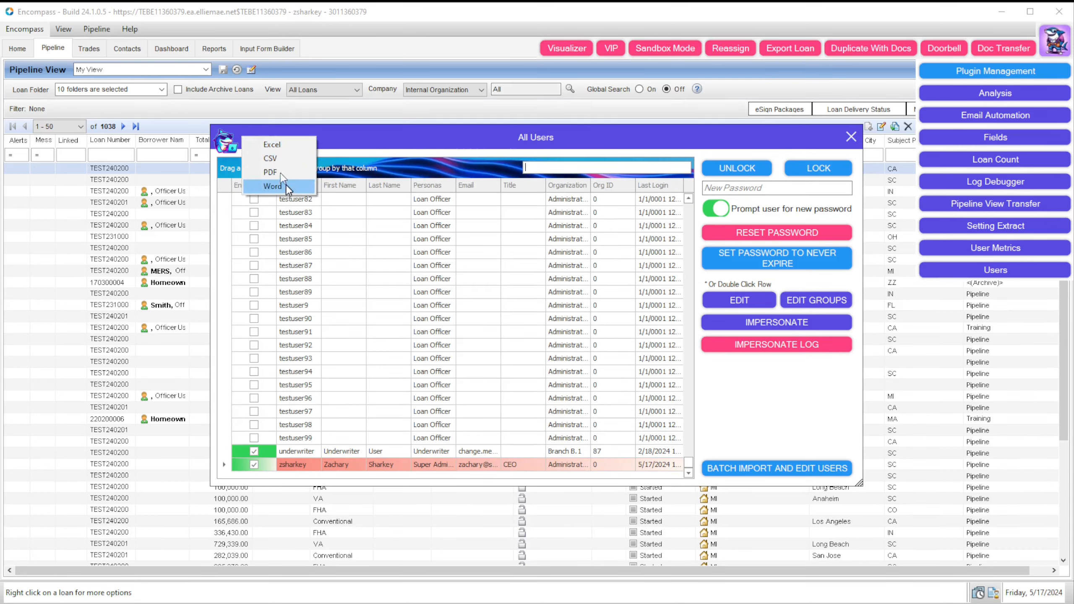
click(275, 186)
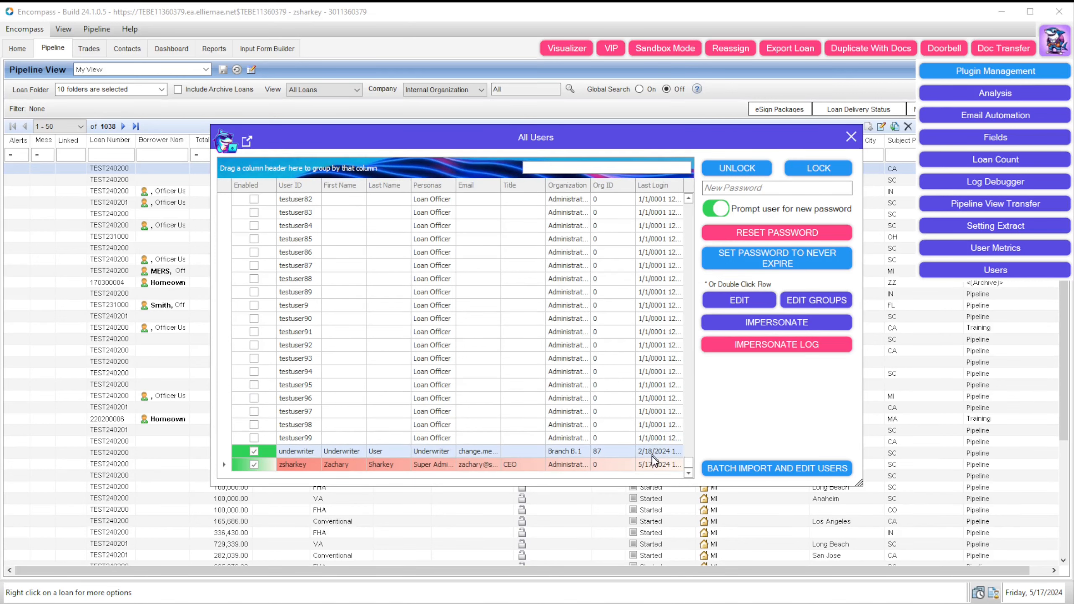
drag(689, 463, 687, 203)
Step: Inspect the lock desk user's details and group memberships
click(449, 201)
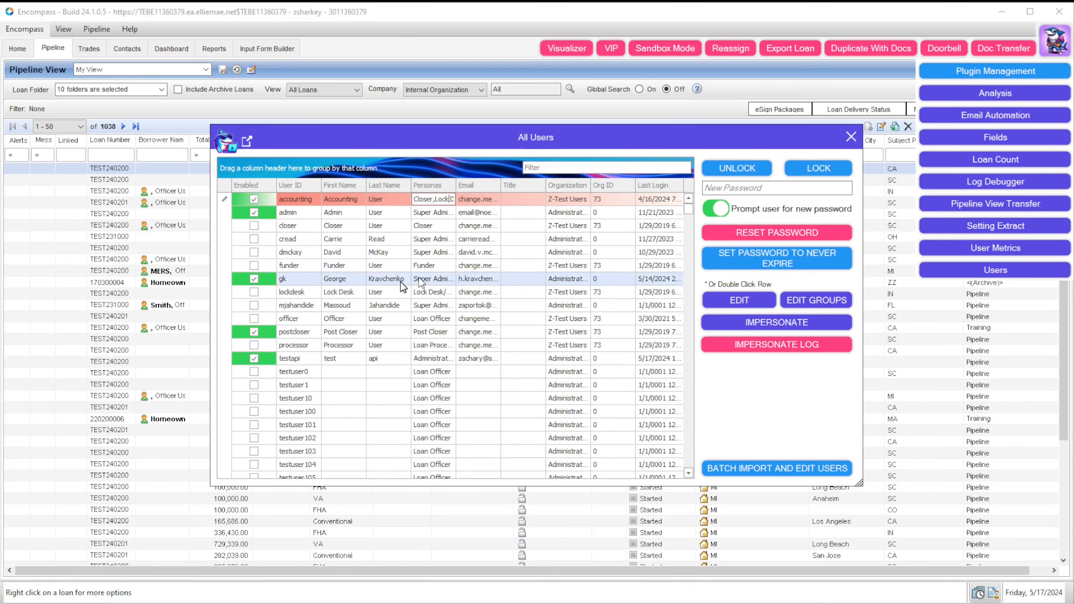
click(385, 292)
click(761, 312)
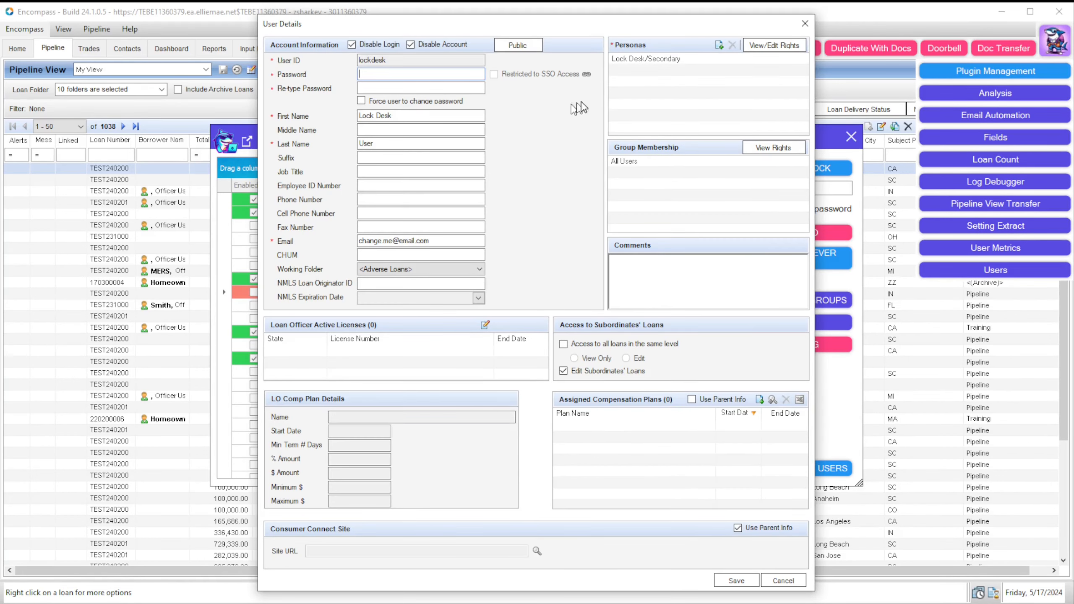
click(804, 20)
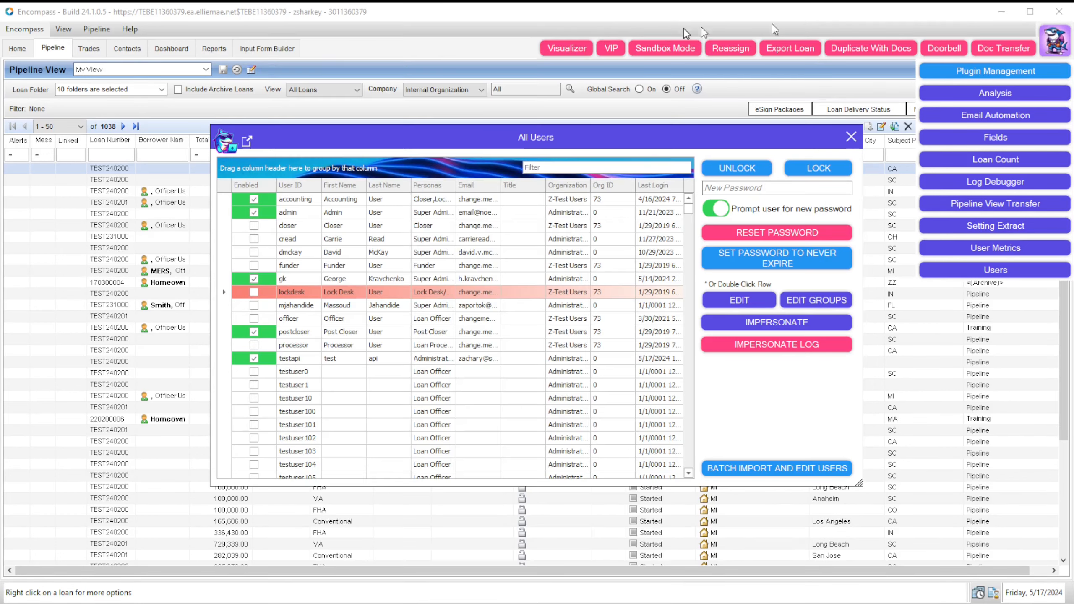
click(821, 303)
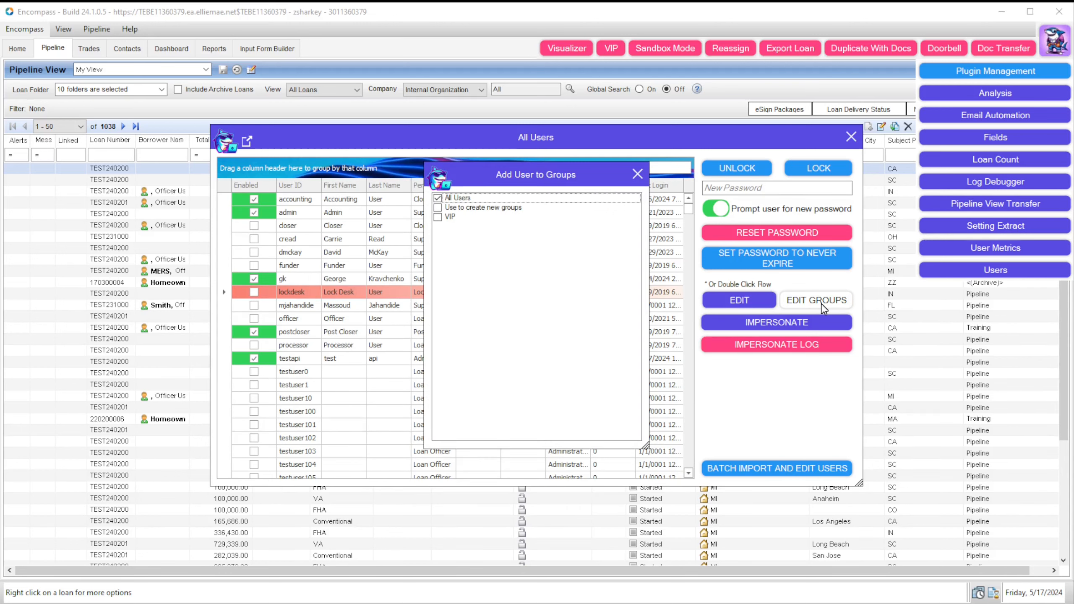
click(636, 173)
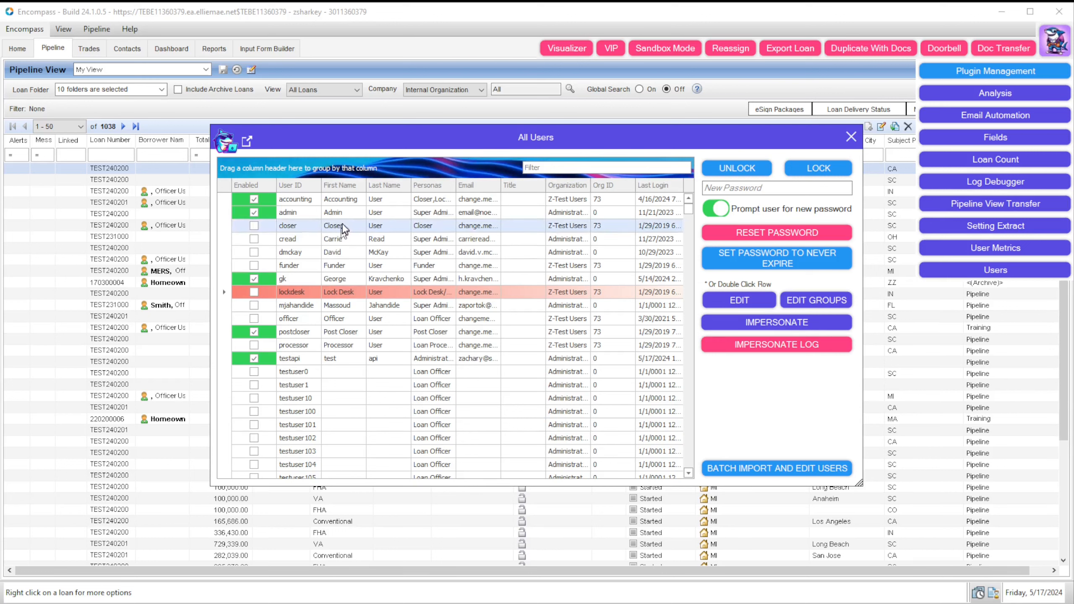
Step: Select the accounting user and start impersonating that account
click(352, 198)
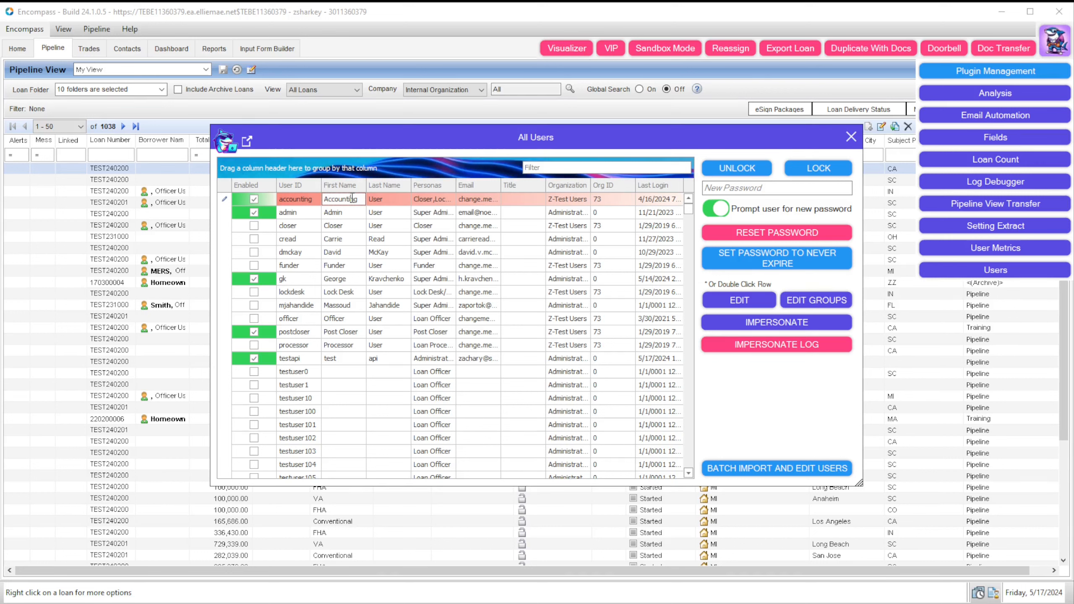
click(384, 213)
click(381, 199)
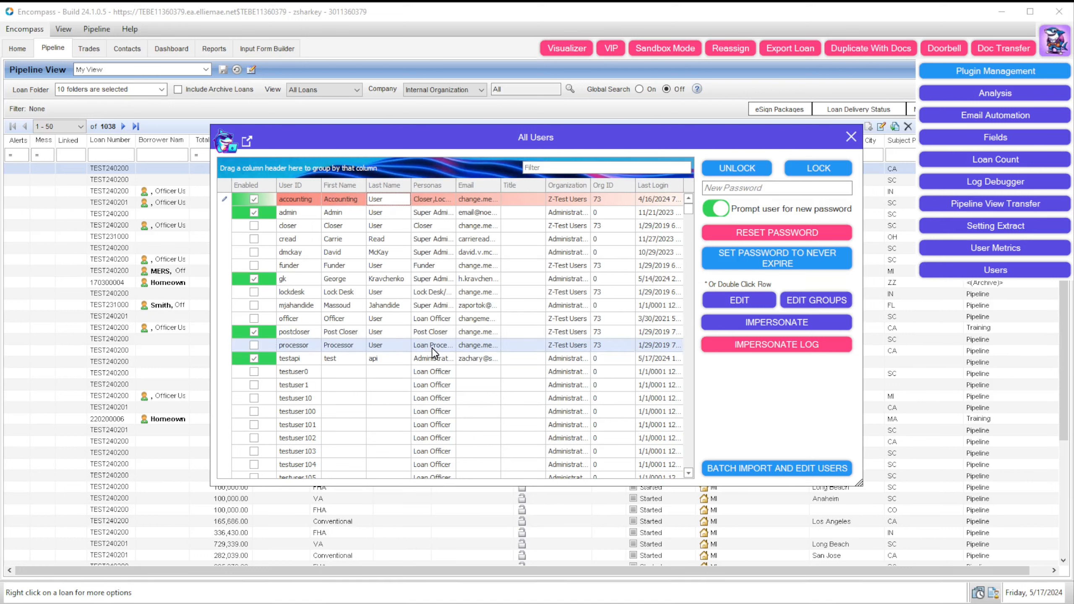
click(782, 324)
click(206, 69)
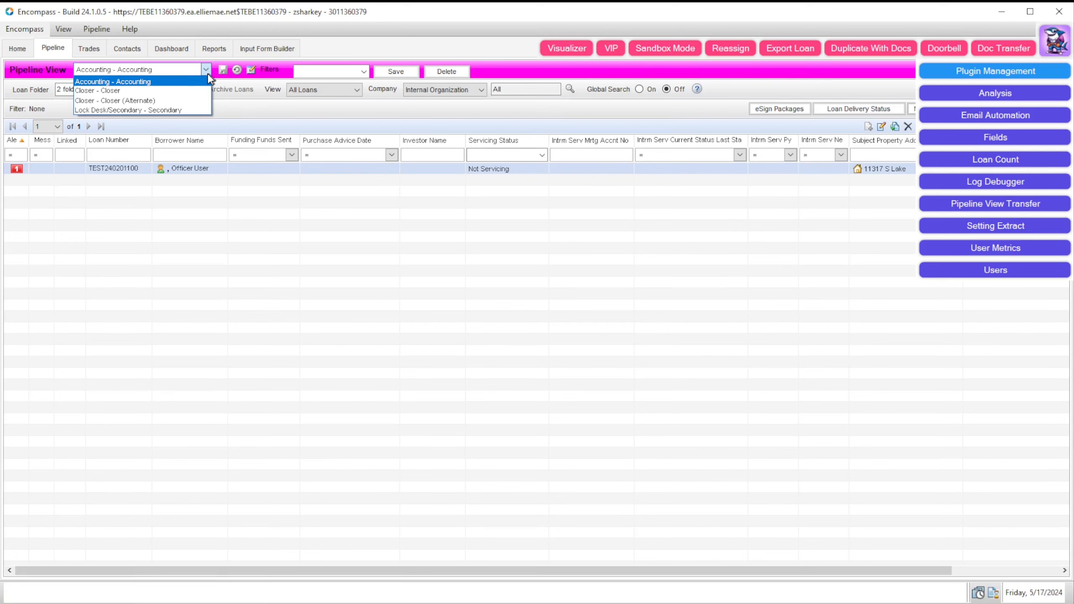
Step: Switch to the Lock Desk/Secondary - Secondary view and open its only loan, TEST240201100
click(155, 110)
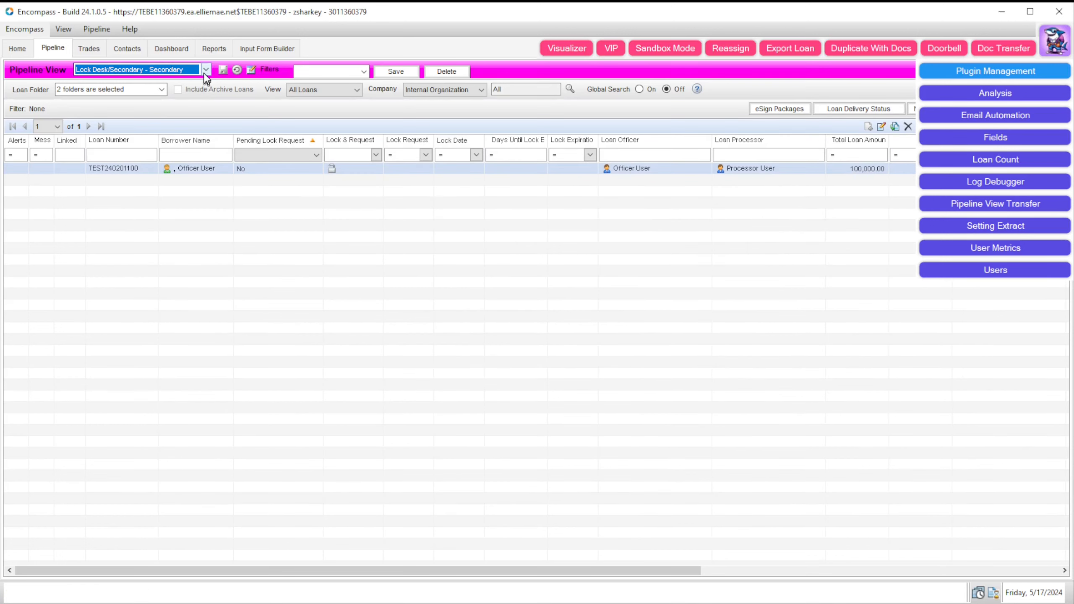
click(207, 168)
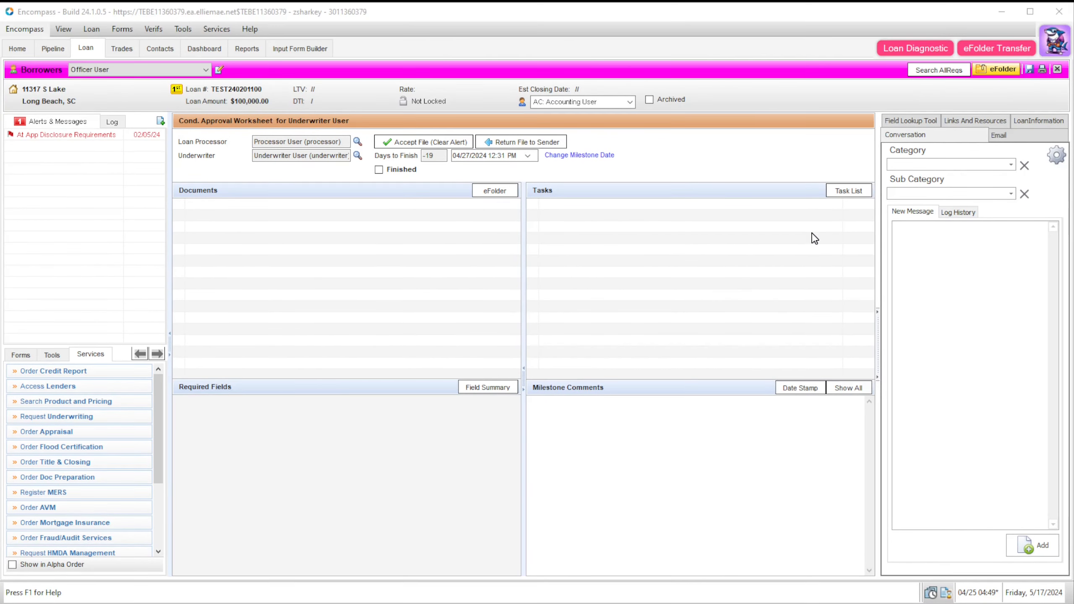
Step: Add an Untitled document to the loan's eFolder and mark it received
click(997, 71)
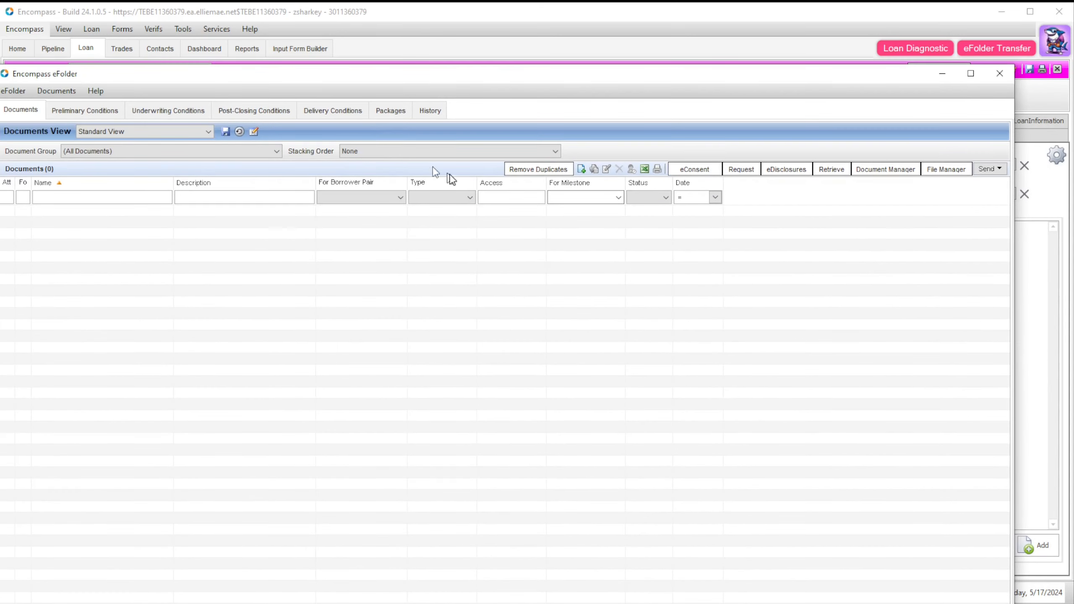
click(581, 169)
click(516, 393)
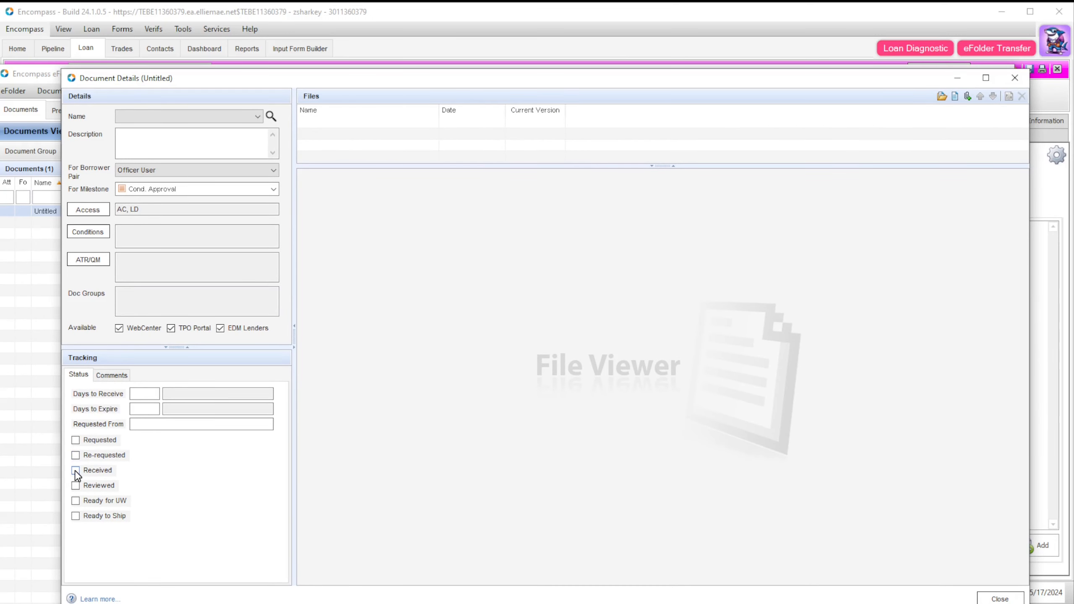
click(76, 469)
double_click(239, 474)
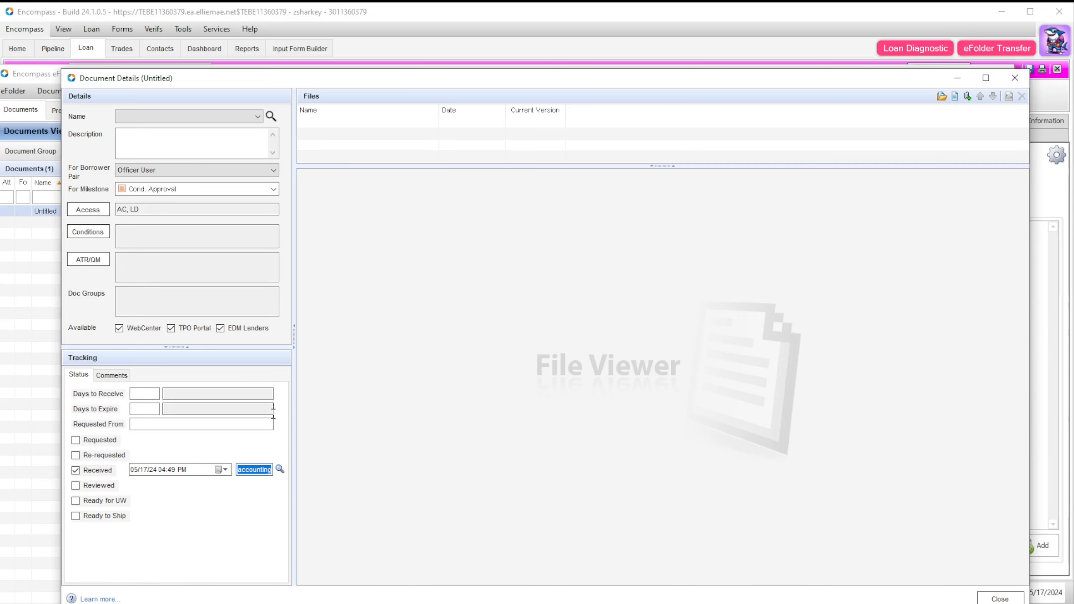
Step: Close the document details, the eFolder, and the loan
click(1014, 78)
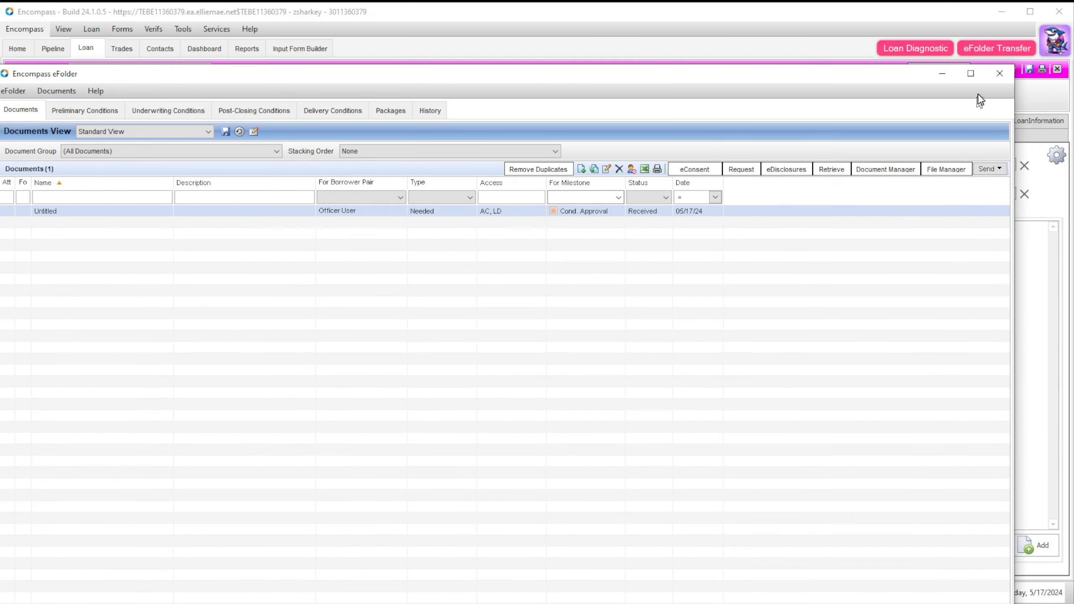
click(999, 73)
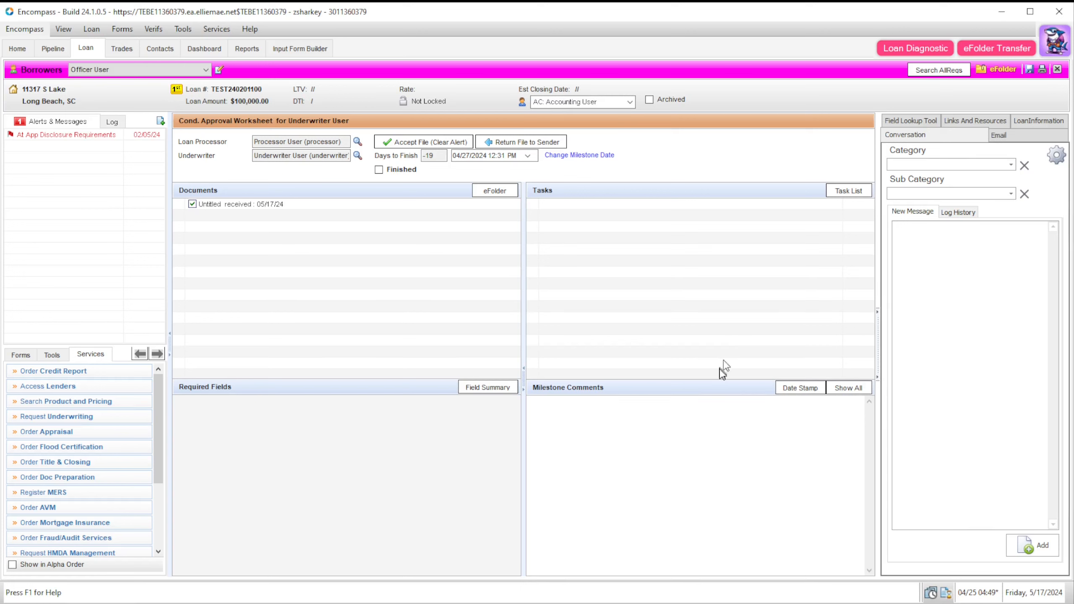
click(1056, 69)
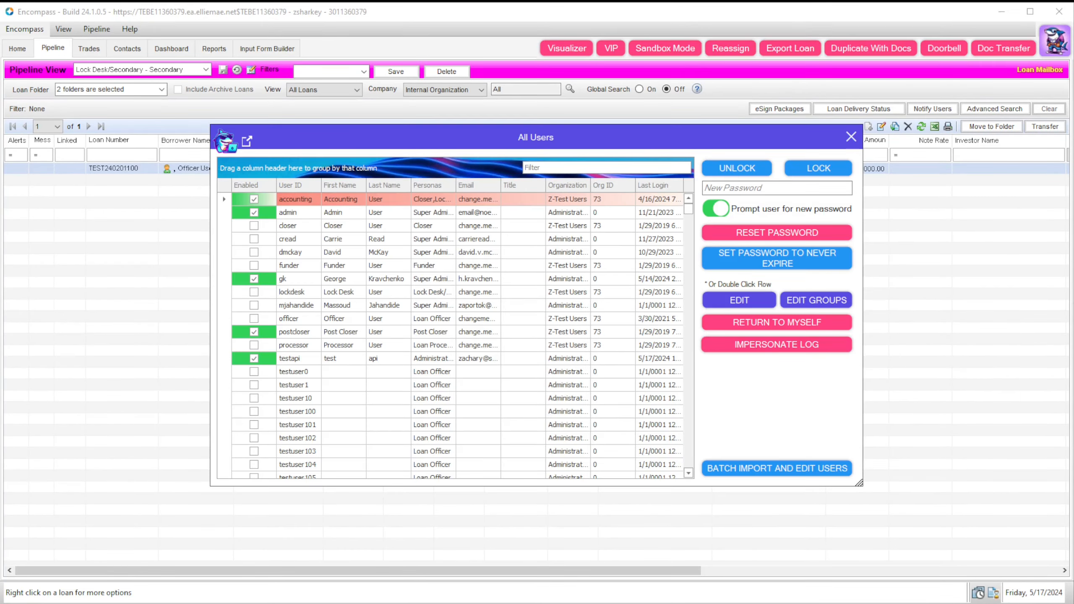
Step: Review the Impersonate Log sessions on TEST240201100, including the 5/17/2024 entry, then close it
click(829, 342)
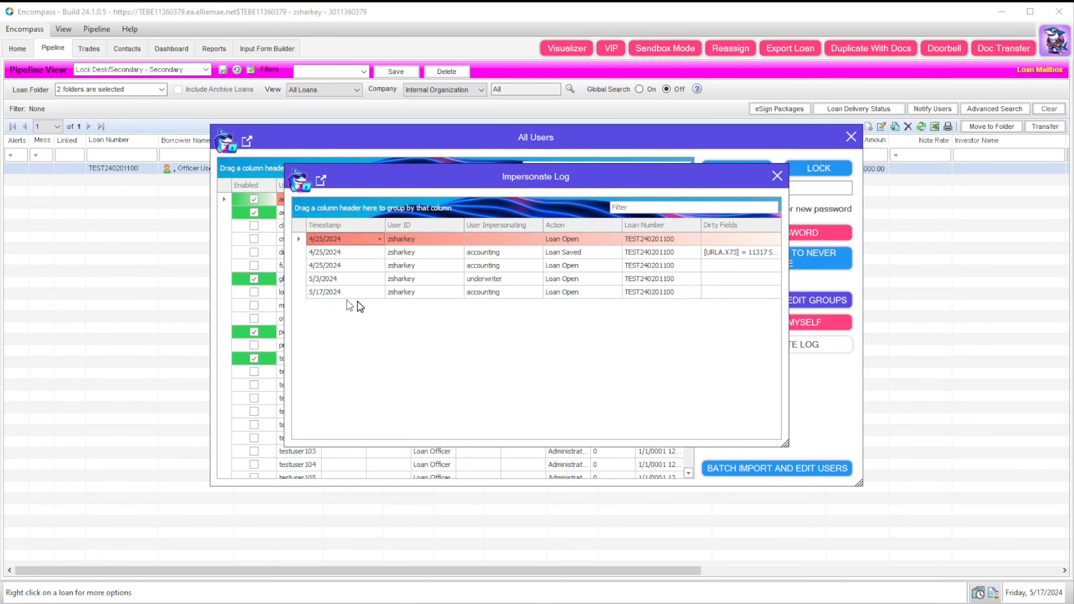
click(379, 295)
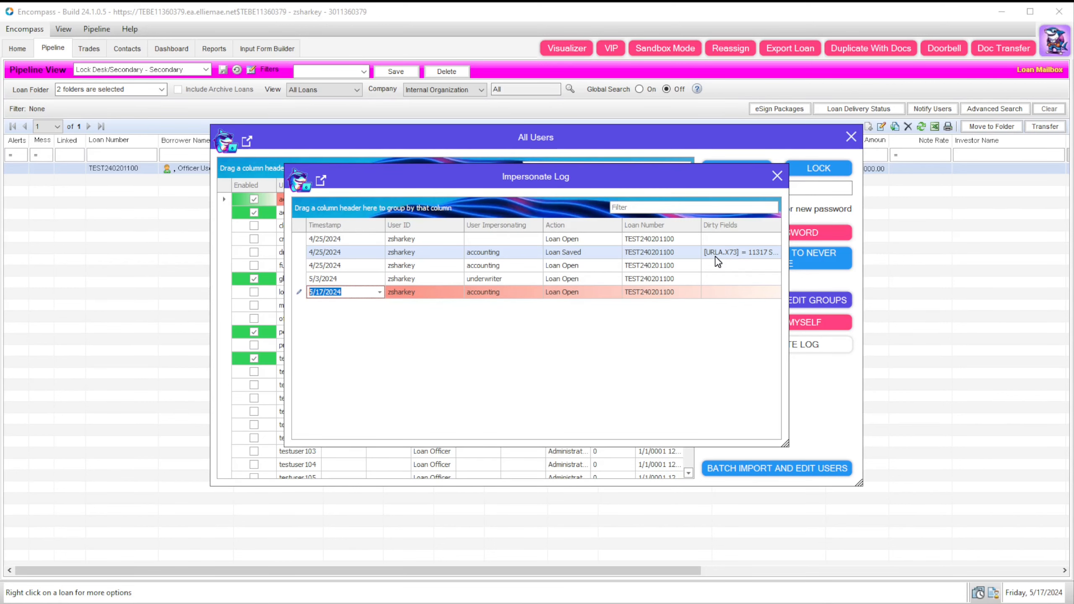
click(777, 176)
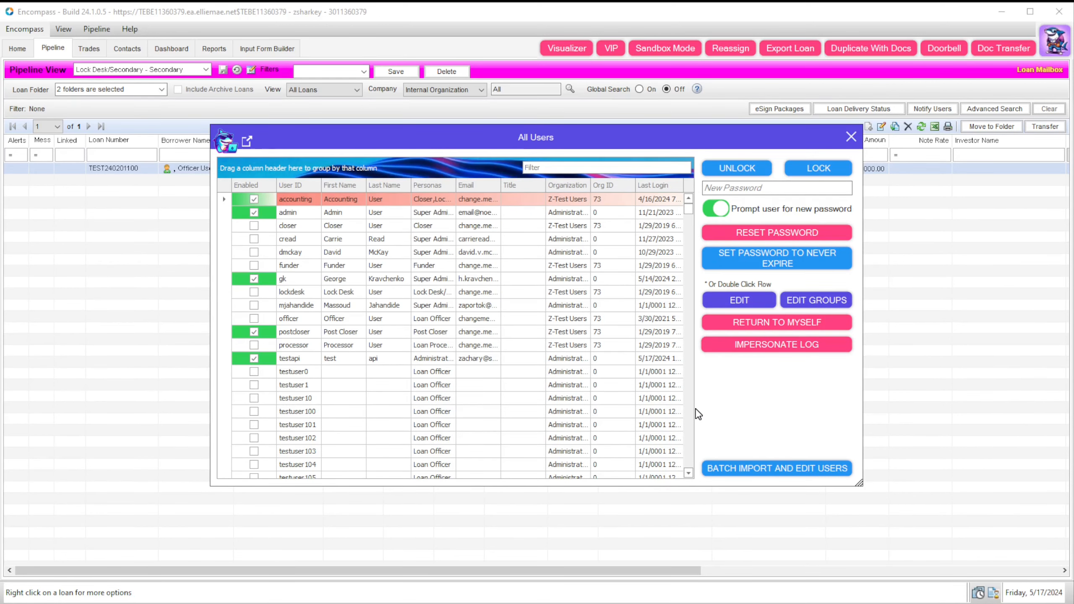
Step: Open and close the batch import of users, then close the All Users list
click(774, 469)
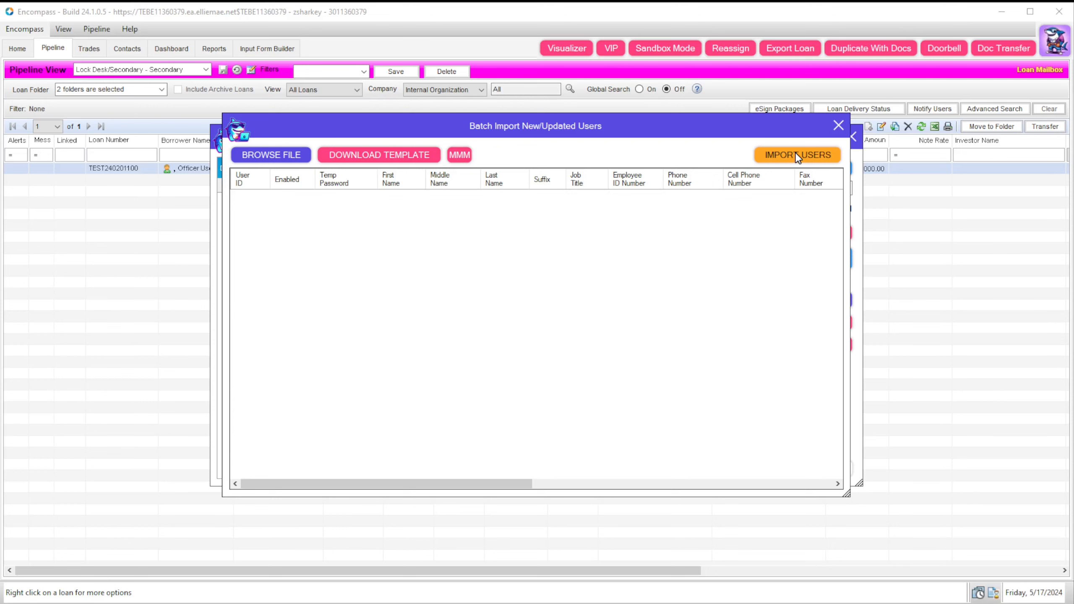
click(838, 127)
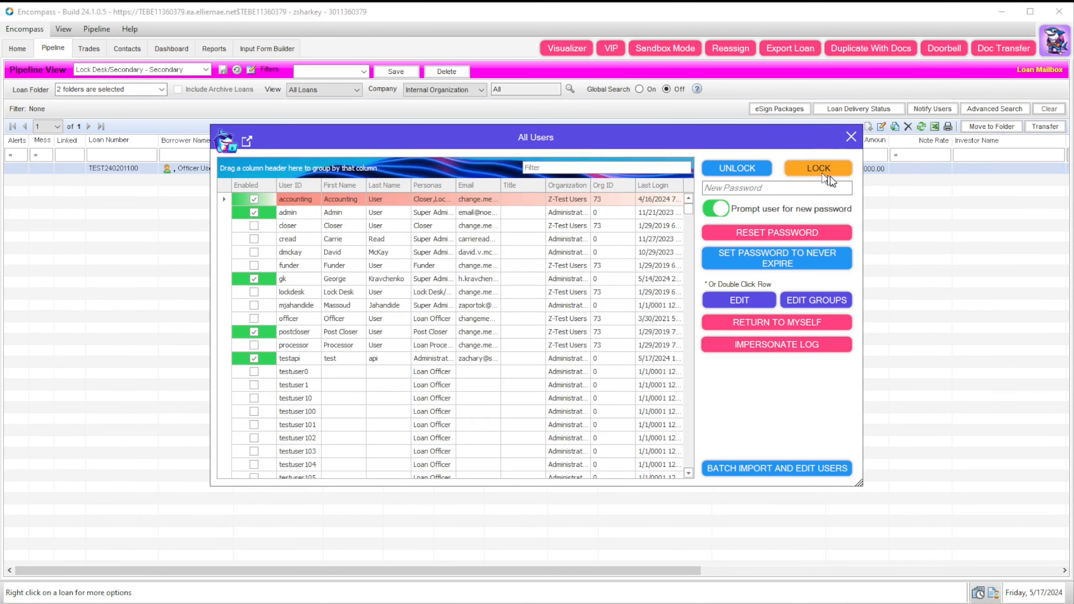
click(850, 136)
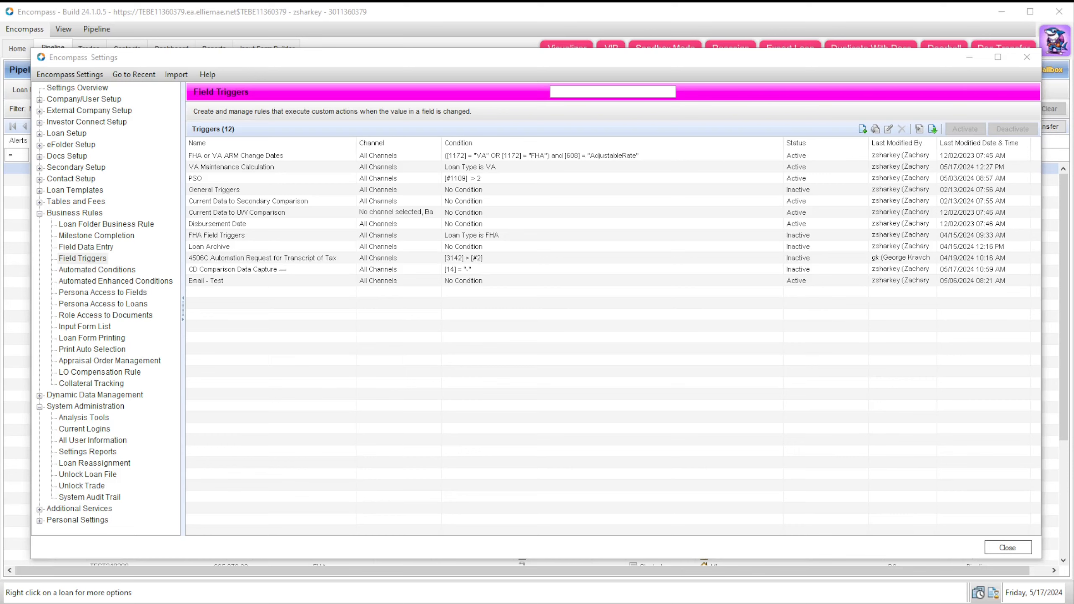
Step: Close Settings, go to the Reports page, and open the Batch update tool
click(1027, 57)
click(213, 48)
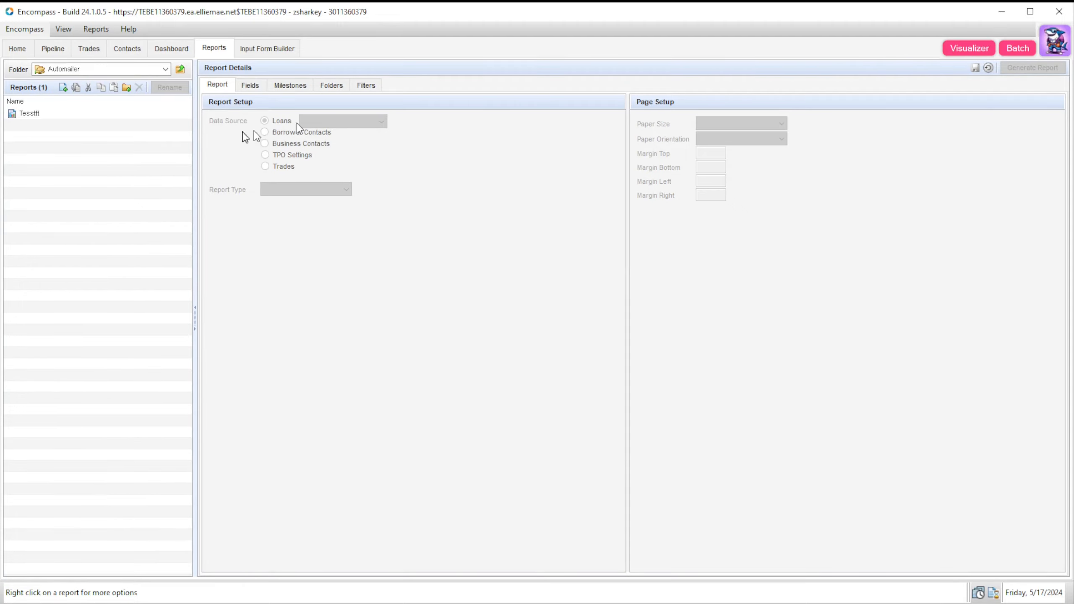
click(1019, 48)
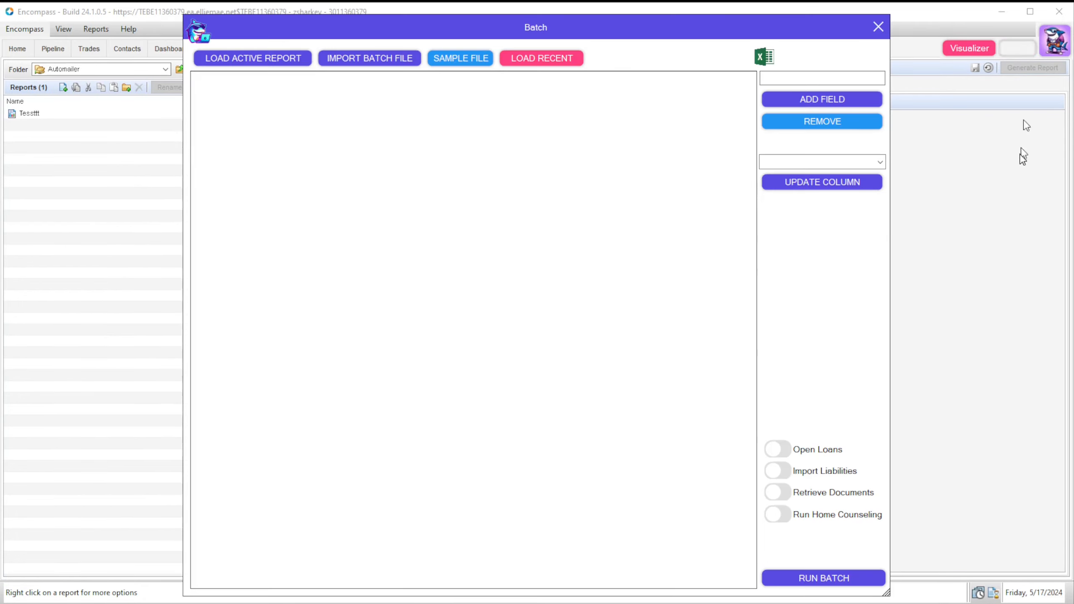
Step: Load the Tessttt report's loans into the Batch grid after dismissing the report-not-found message
drag(522, 36, 575, 44)
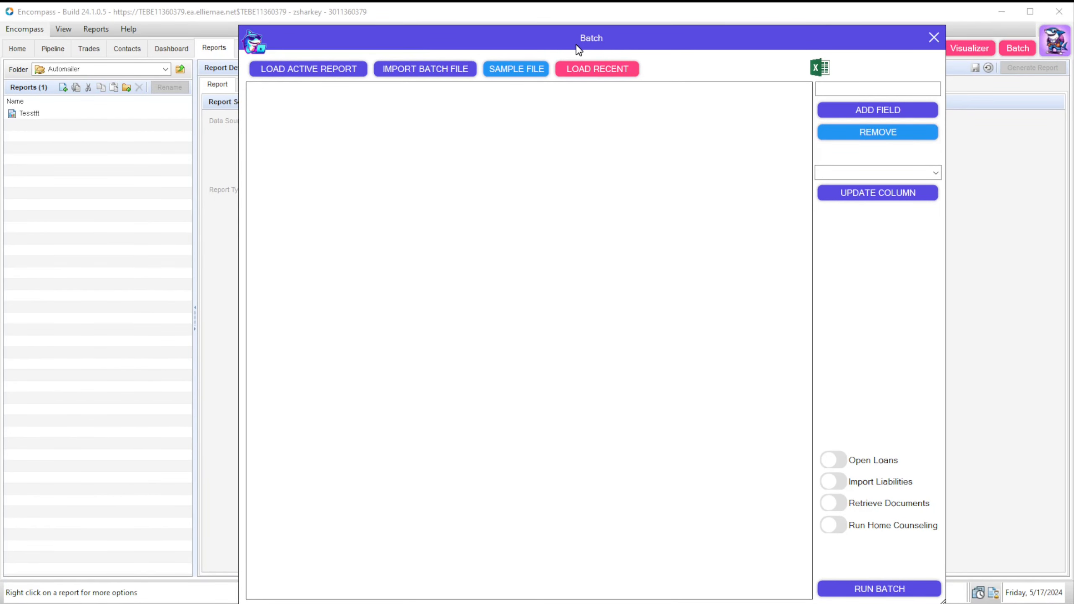
click(281, 80)
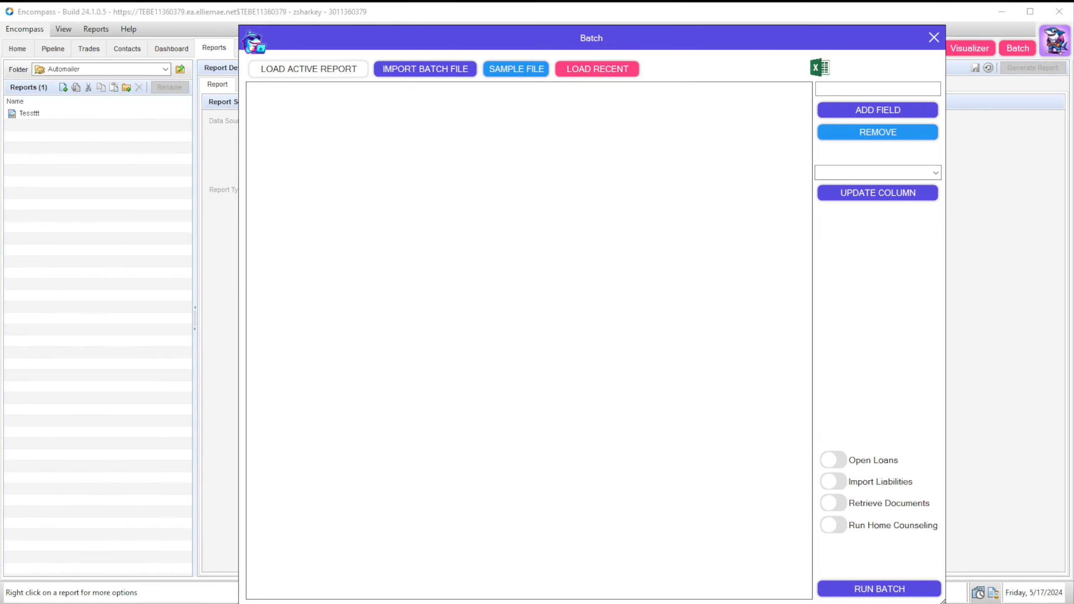
drag(413, 245, 470, 254)
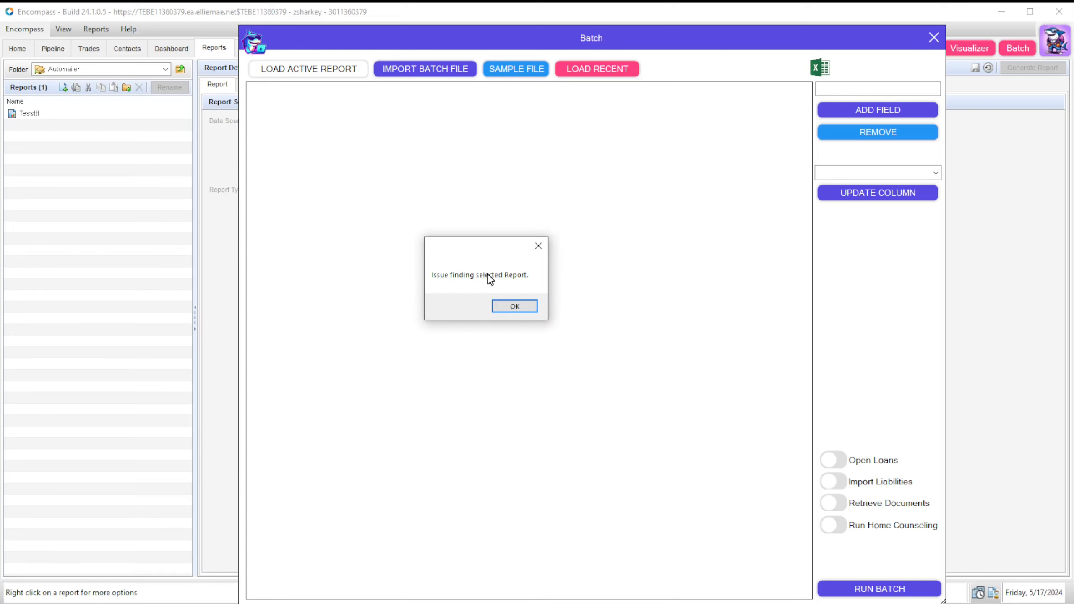
click(523, 312)
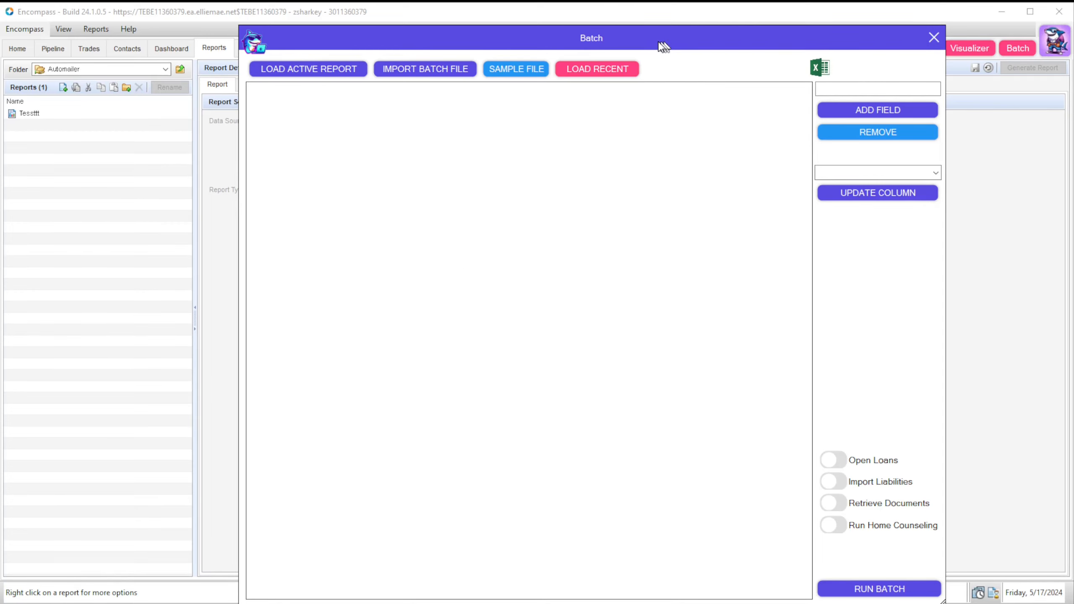
drag(596, 46, 805, 43)
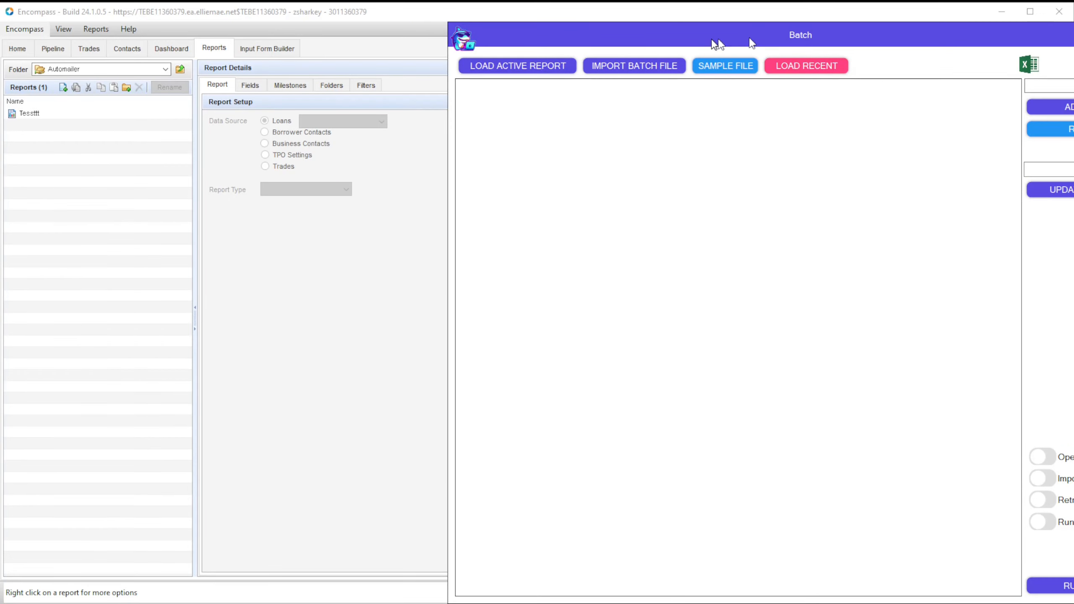
click(74, 114)
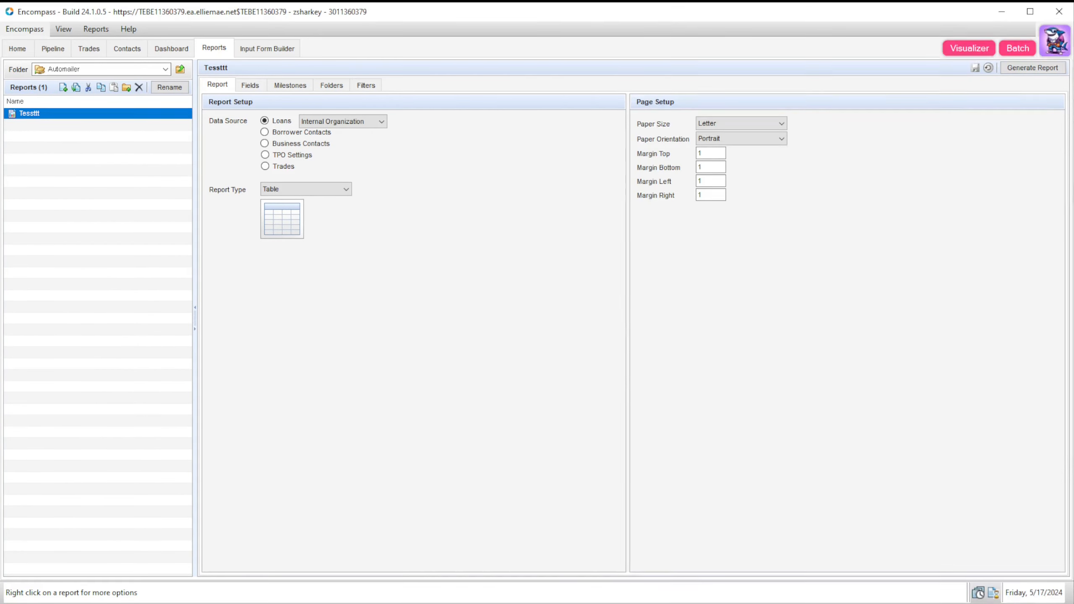
click(1053, 47)
drag(1004, 40, 791, 36)
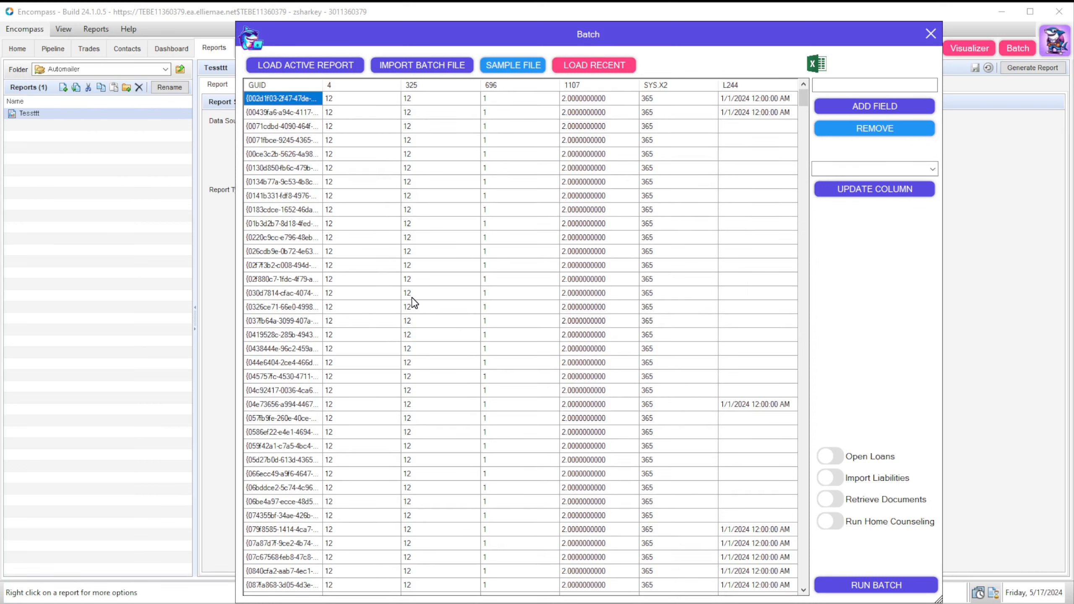
Step: Set every SYS.X2 value in the Batch grid to 360
click(441, 266)
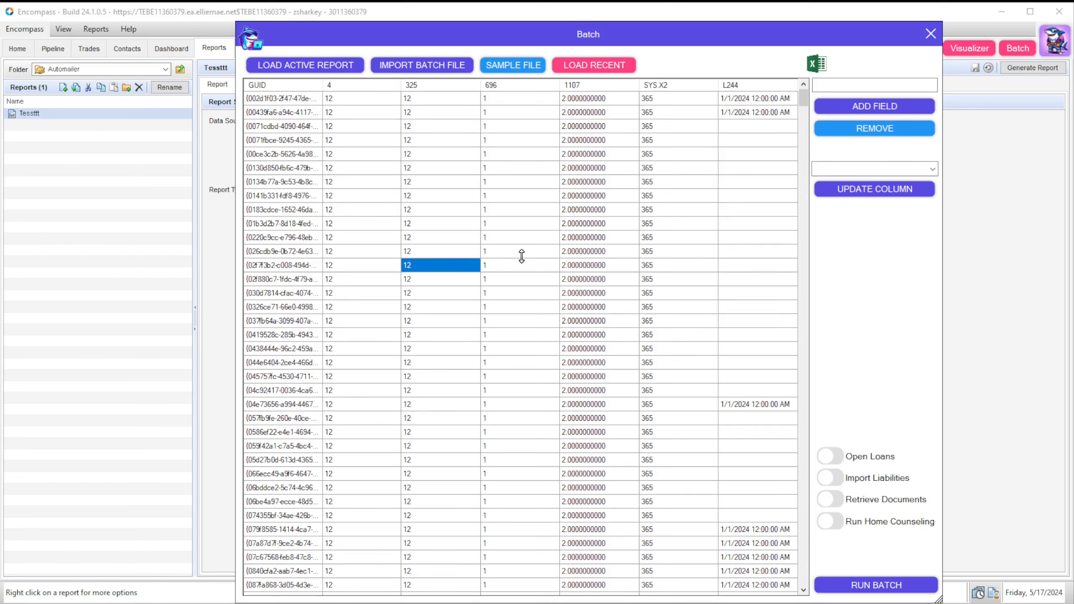
click(528, 268)
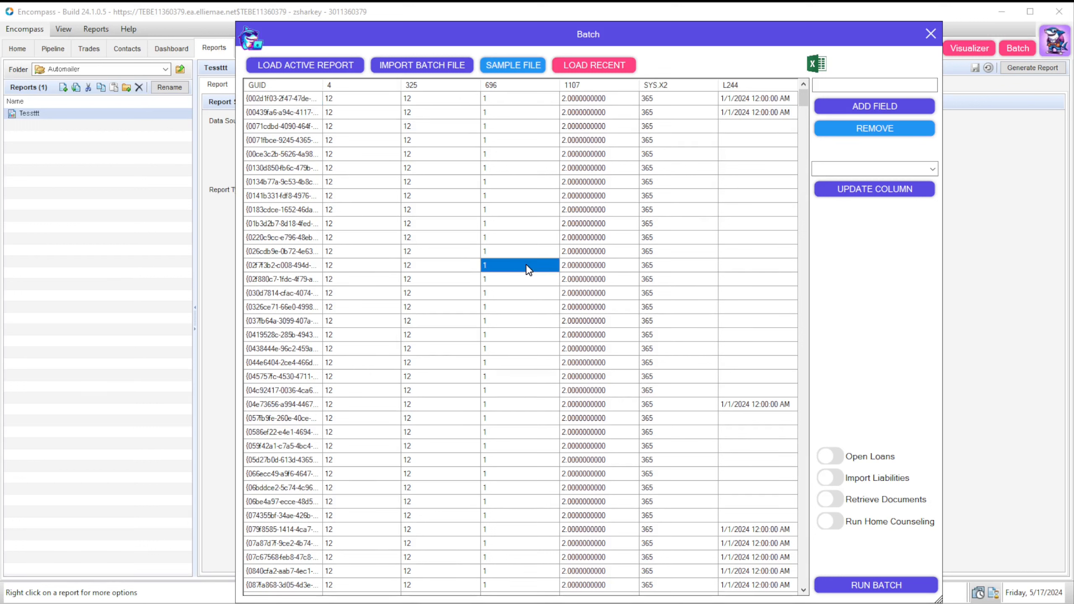
click(668, 253)
click(932, 170)
click(931, 170)
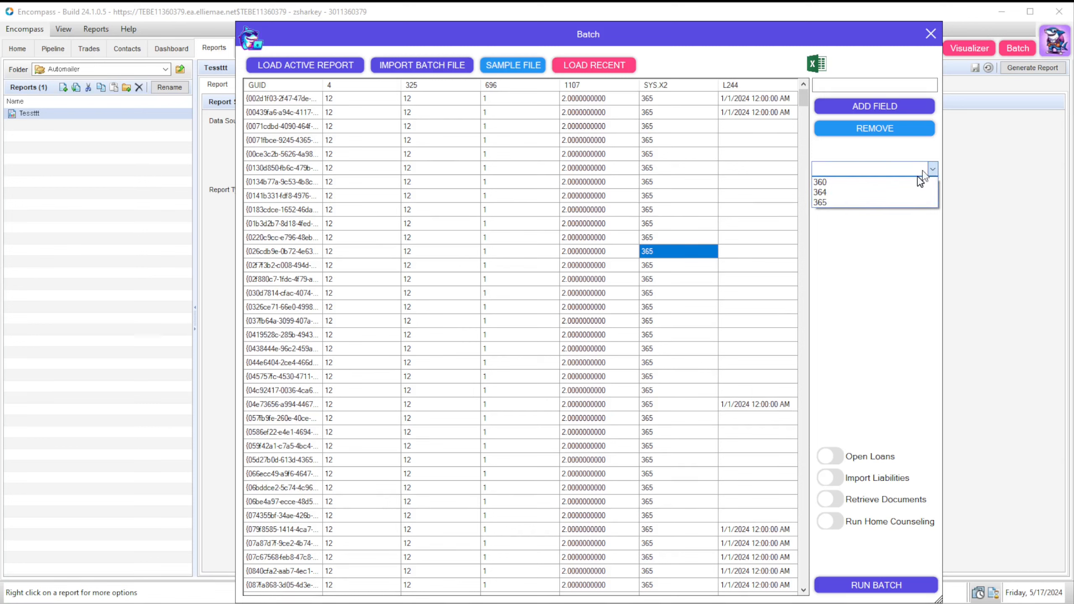
click(909, 182)
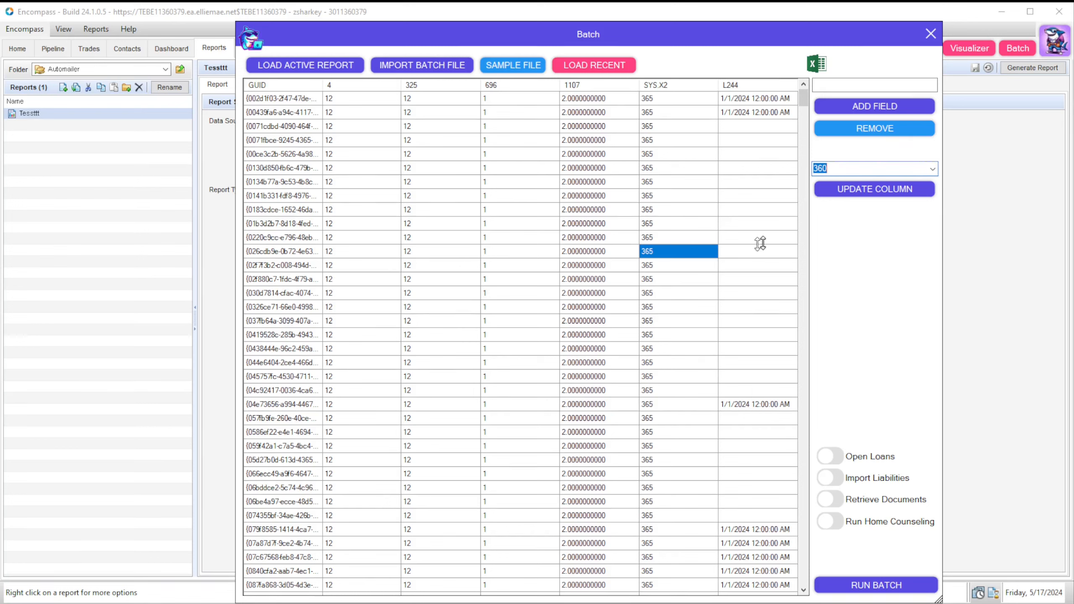
click(890, 194)
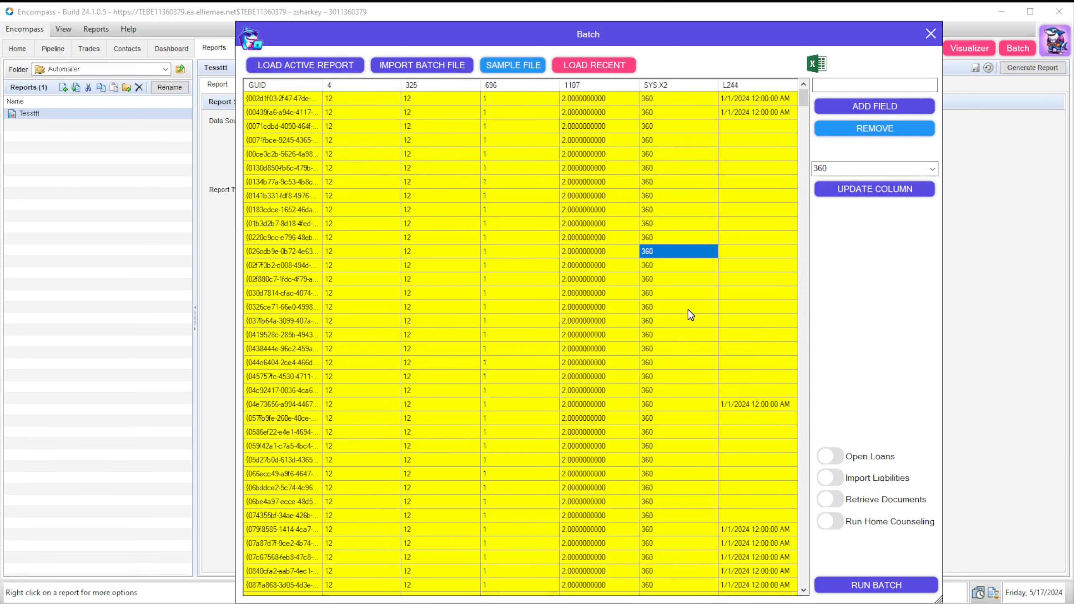
Step: Add field 2 as a new grid column and check its value choices in rows 4 and 5
click(874, 86)
text(2)
click(887, 106)
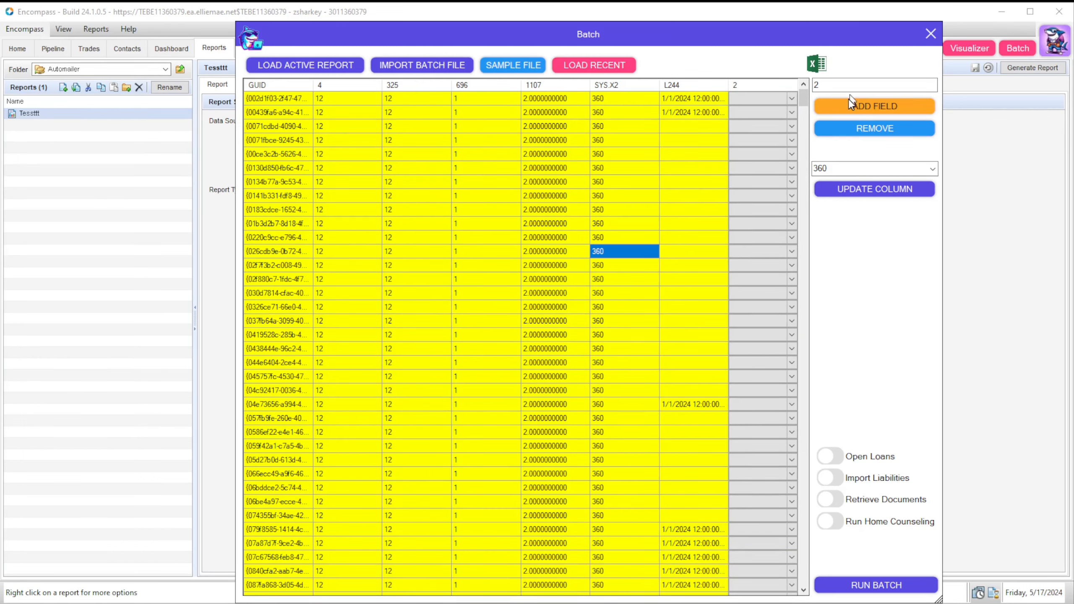
click(768, 99)
click(780, 142)
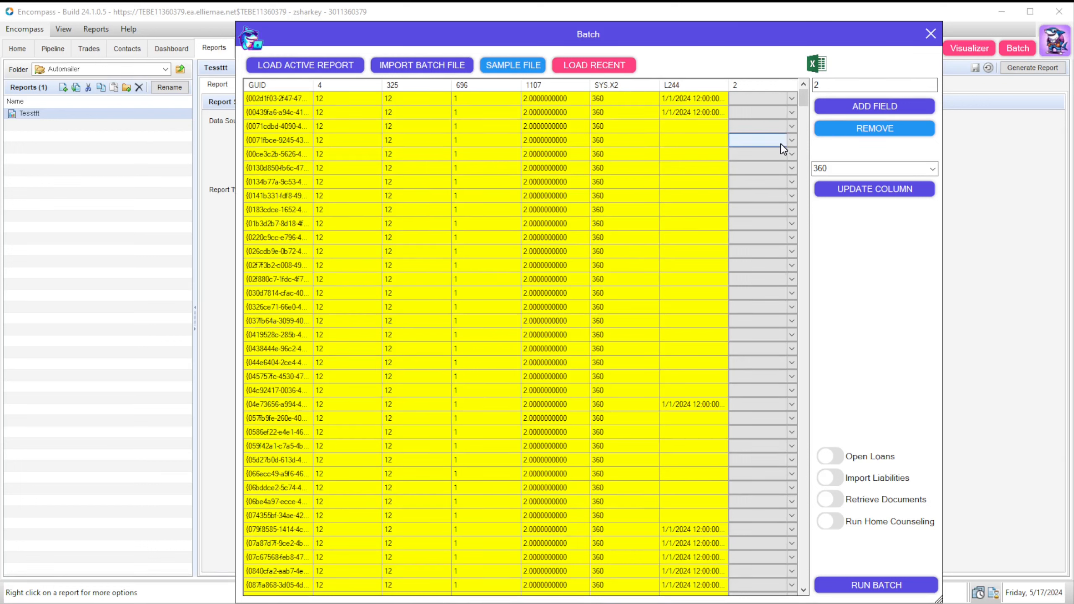
click(792, 140)
click(691, 137)
click(700, 138)
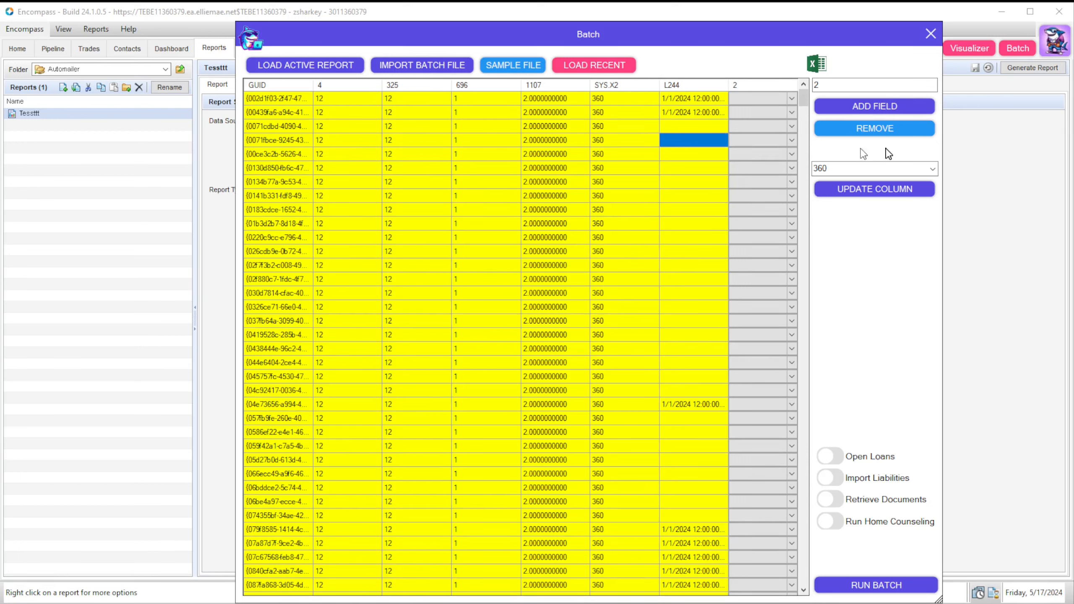
click(766, 155)
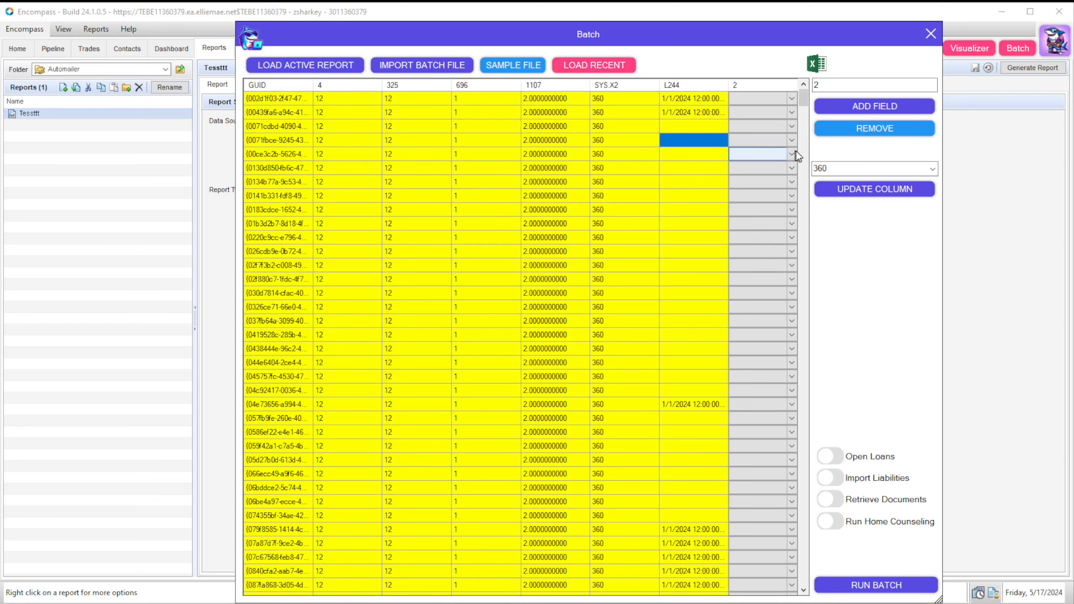
scroll(797, 155, down, 10)
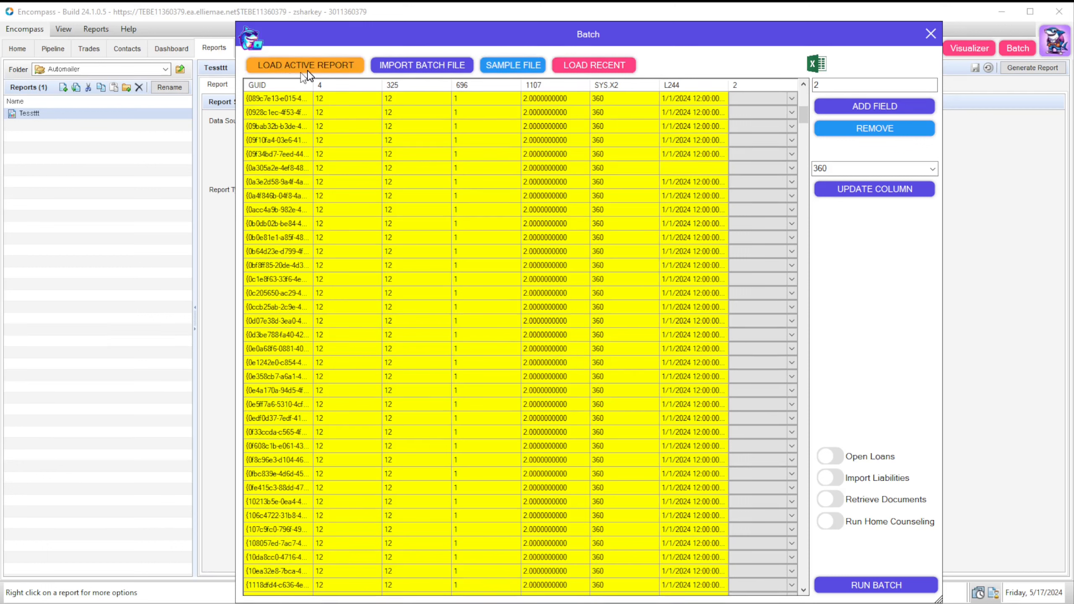
Step: Cancel the batch-file import and open the History of past batch runs instead
click(435, 71)
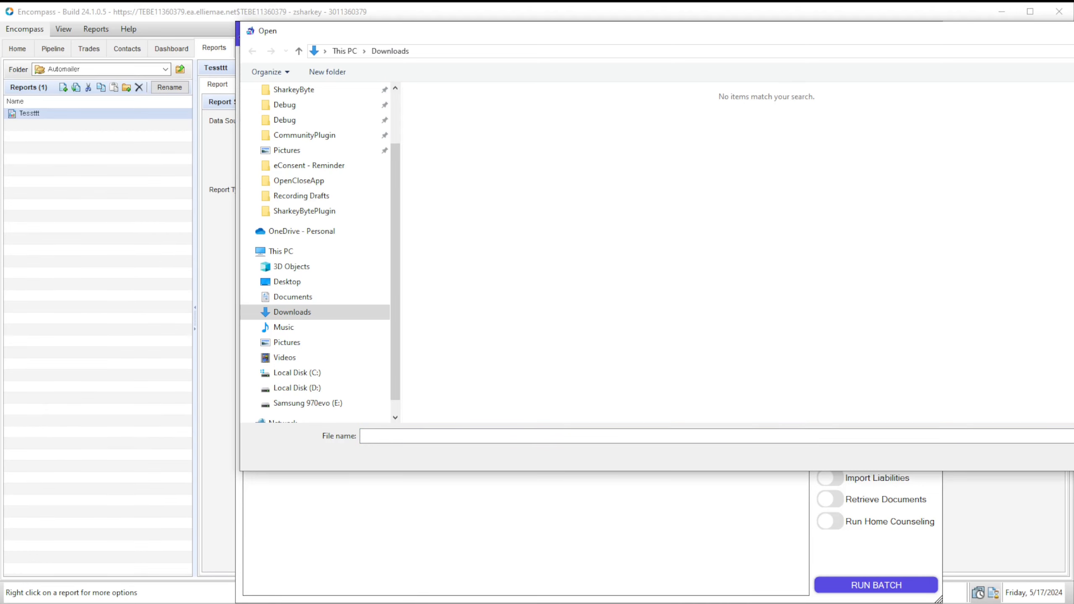
key(Escape)
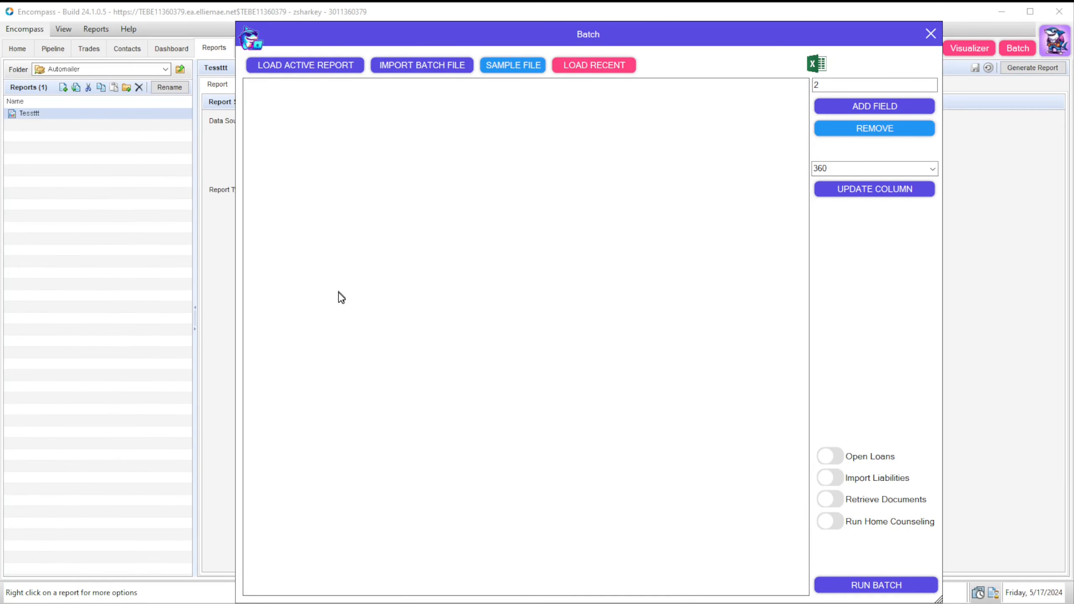
click(594, 64)
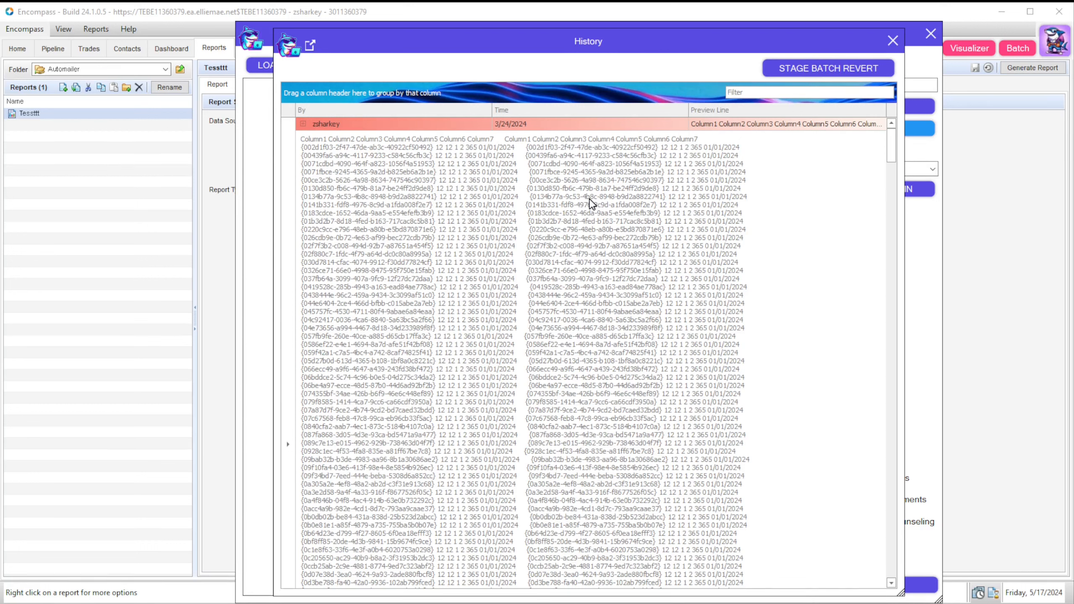
Step: Load the 12/17/2023 field 65 GUID batch from History to stage its revert
scroll(591, 203, down, 10)
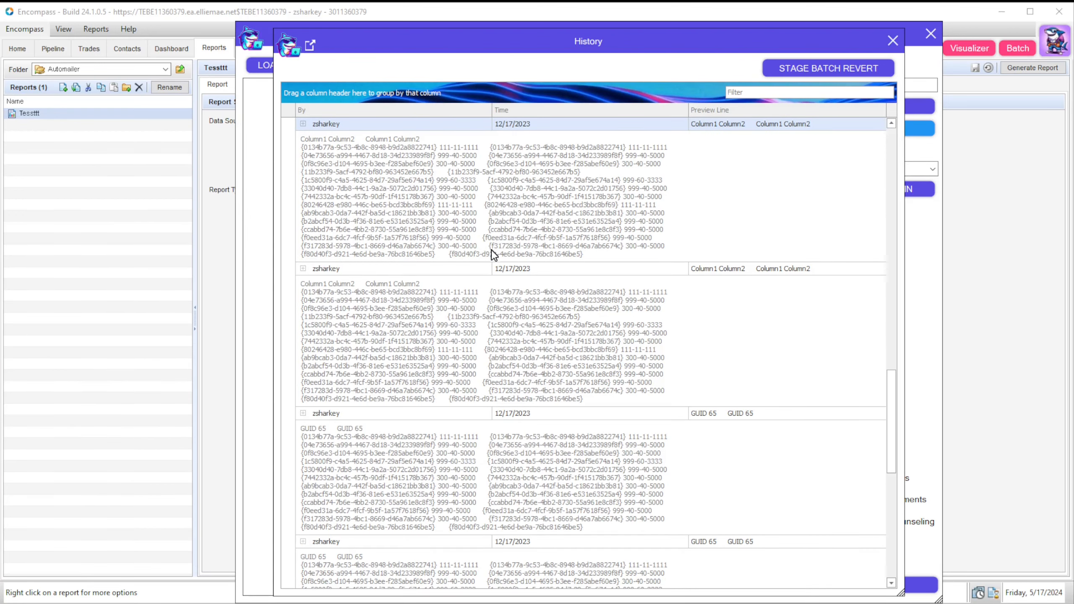
click(645, 406)
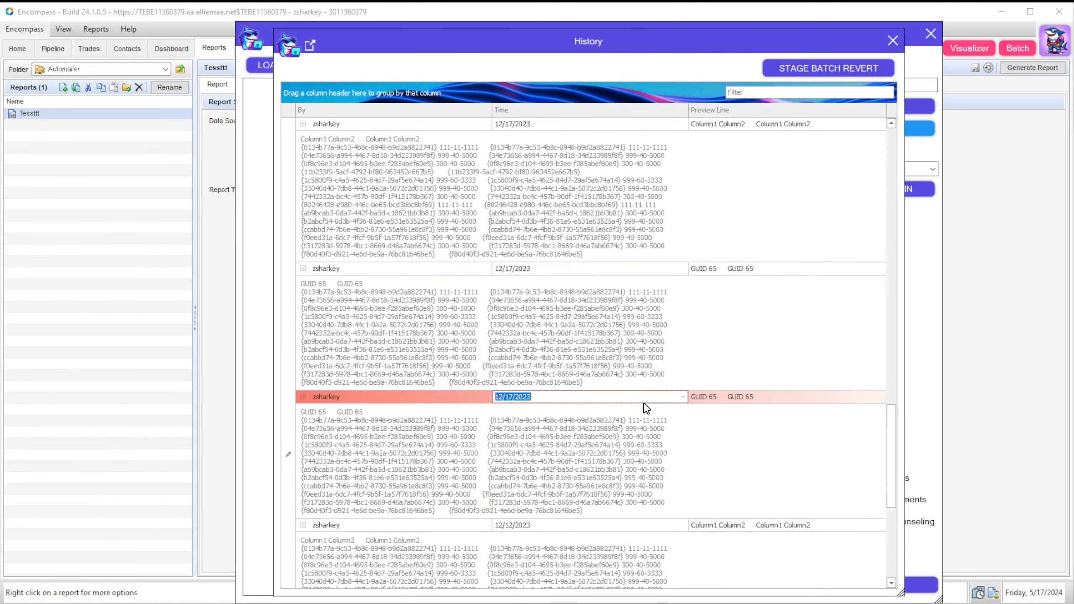
scroll(646, 407, down, 1)
scroll(646, 406, up, 2)
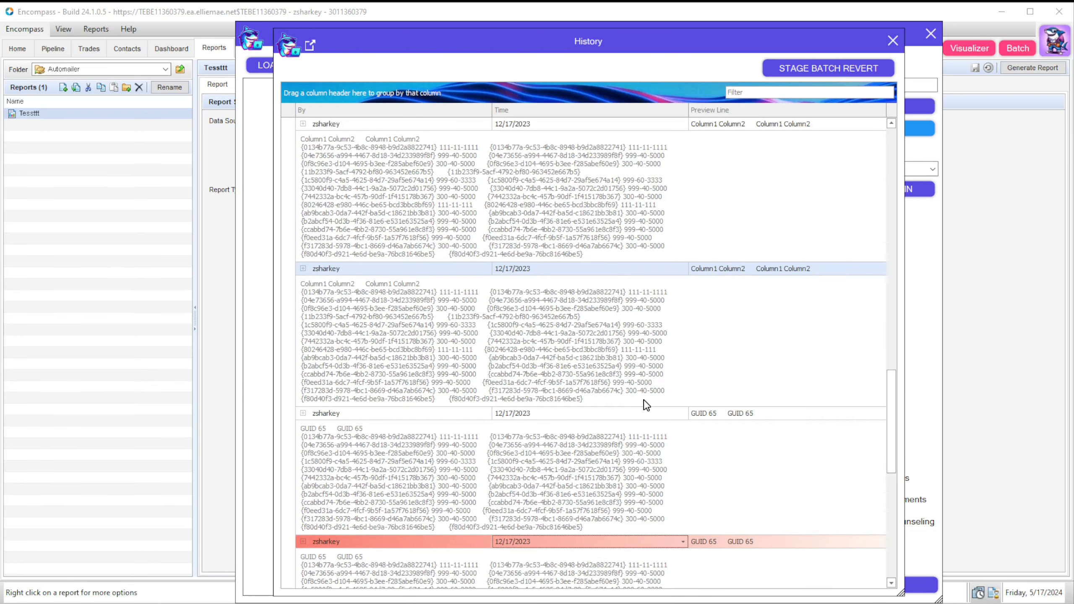
click(664, 429)
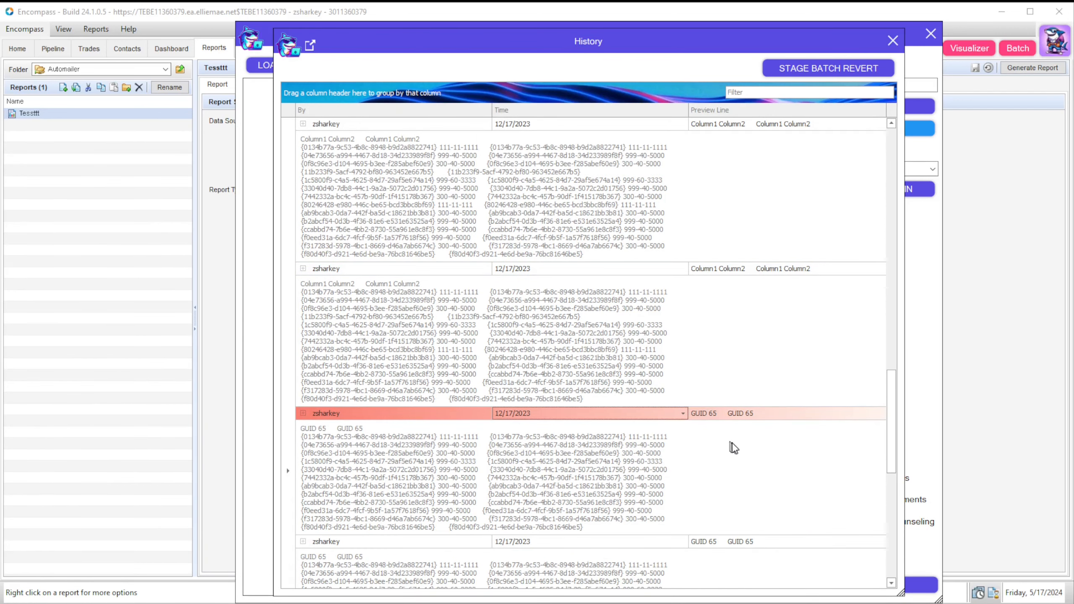
scroll(737, 451, up, 1)
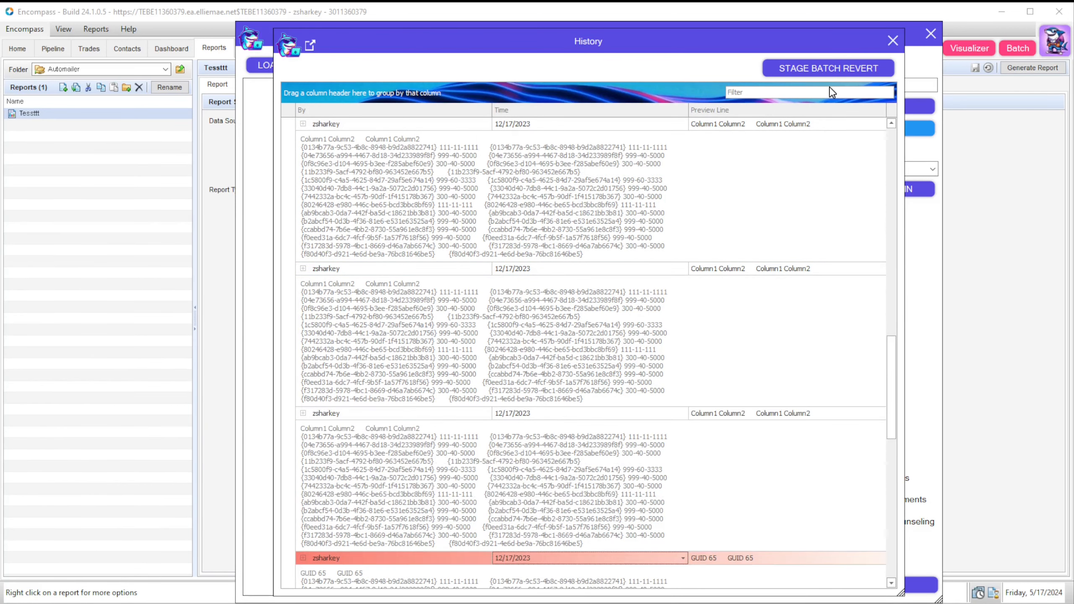
click(823, 69)
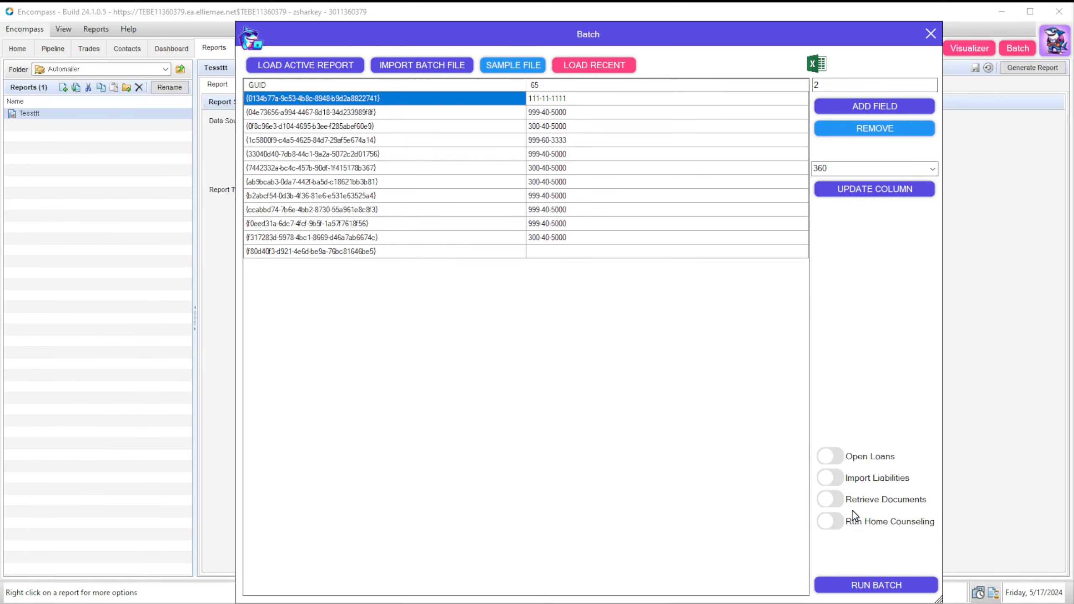
Step: Enable the Open Loans, Import Liabilities, Retrieve Documents and Run Home Counseling batch options
click(829, 459)
click(835, 480)
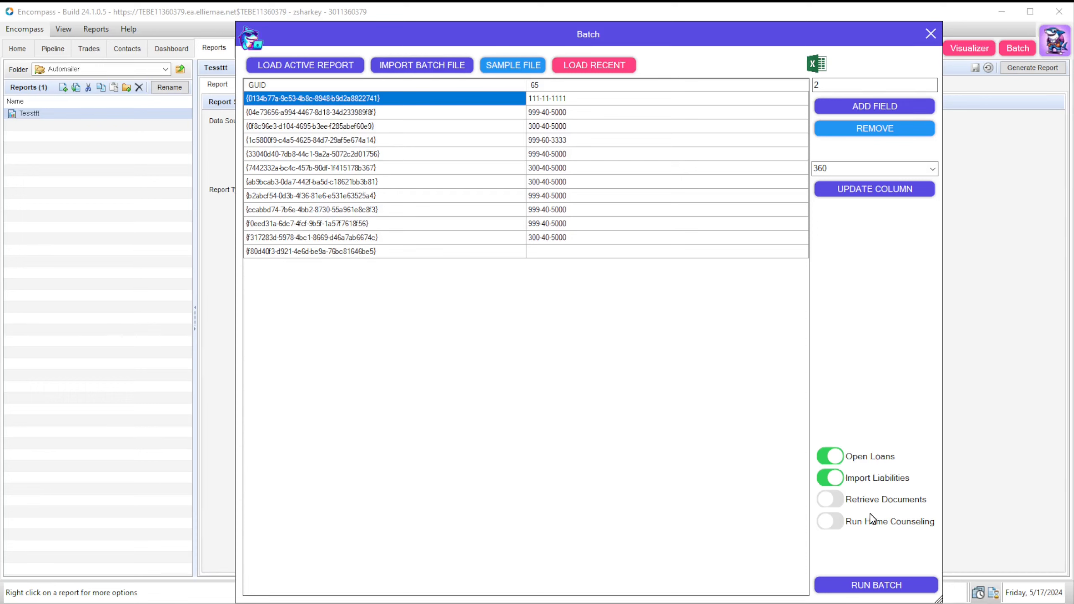
click(832, 503)
click(839, 515)
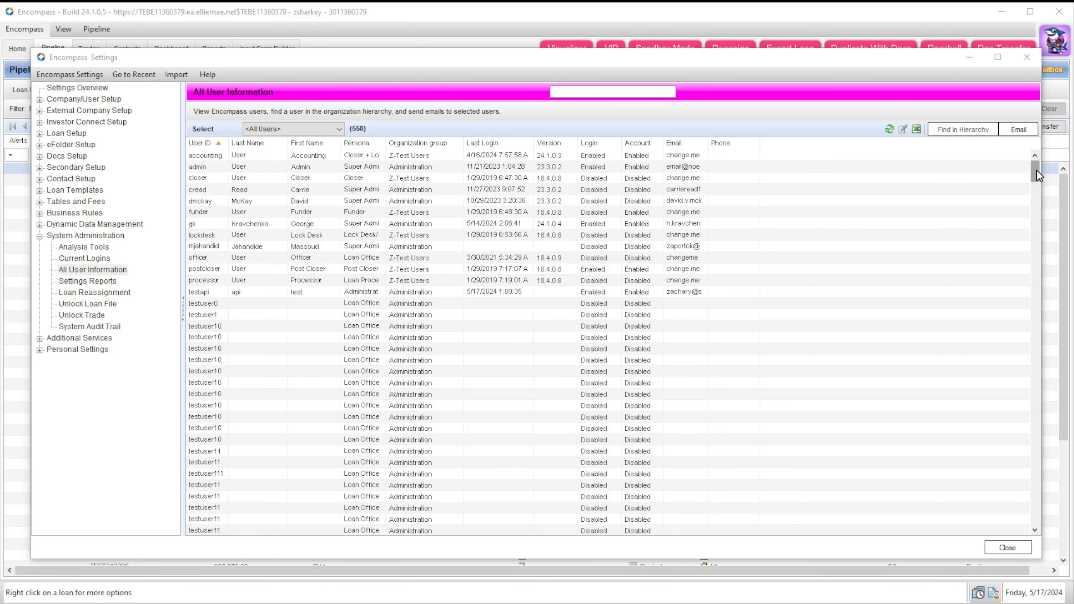
Step: Sort users by First Name, then Last Name descending, and search for one user ID
click(307, 143)
mouse_move(1032, 173)
mouse_down()
mouse_move(1034, 527)
mouse_move(1023, 166)
mouse_up()
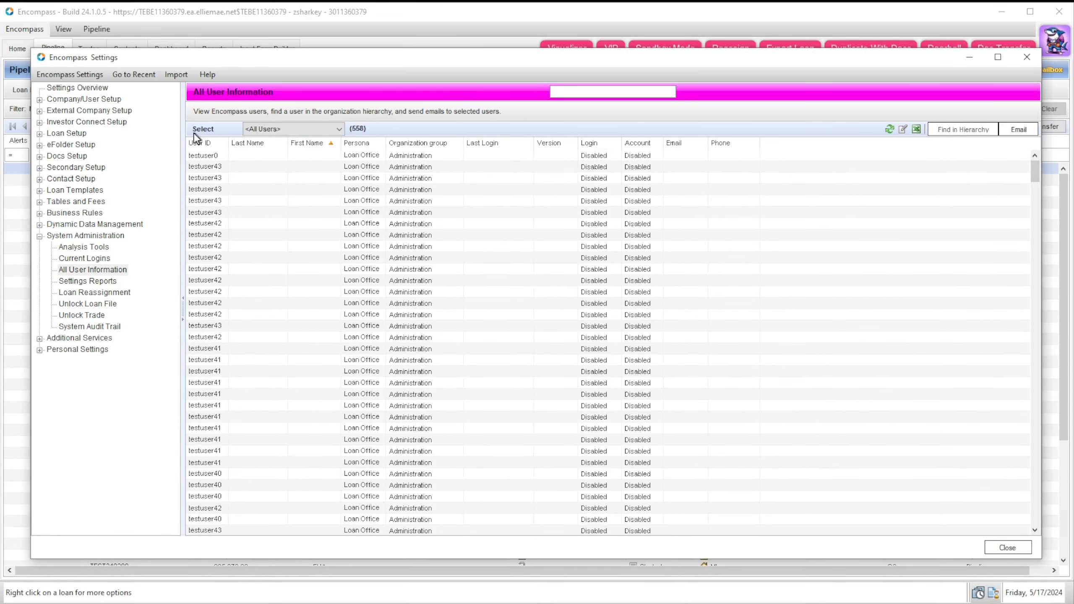
click(245, 143)
click(245, 144)
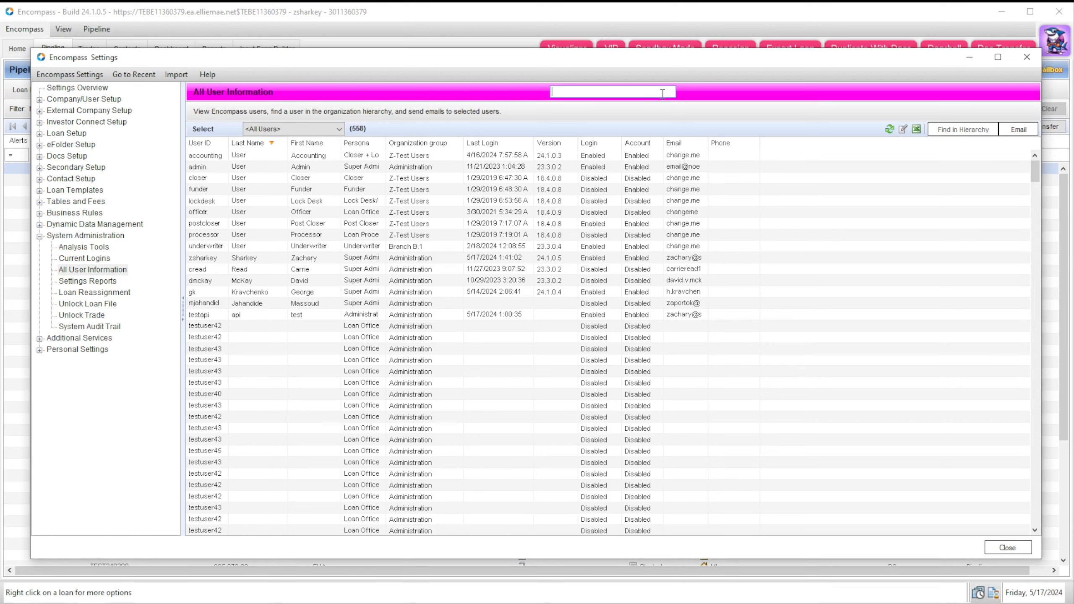
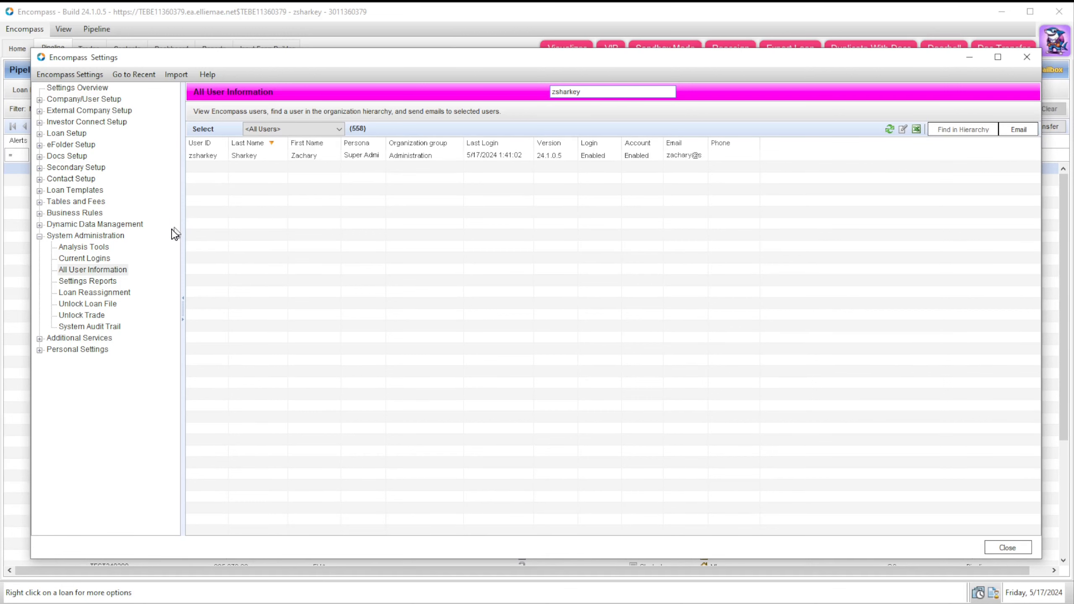
Step: Show Business Rules > Field Triggers, try the searches 'loan ar' and 'va', then clear them
click(40, 213)
click(102, 257)
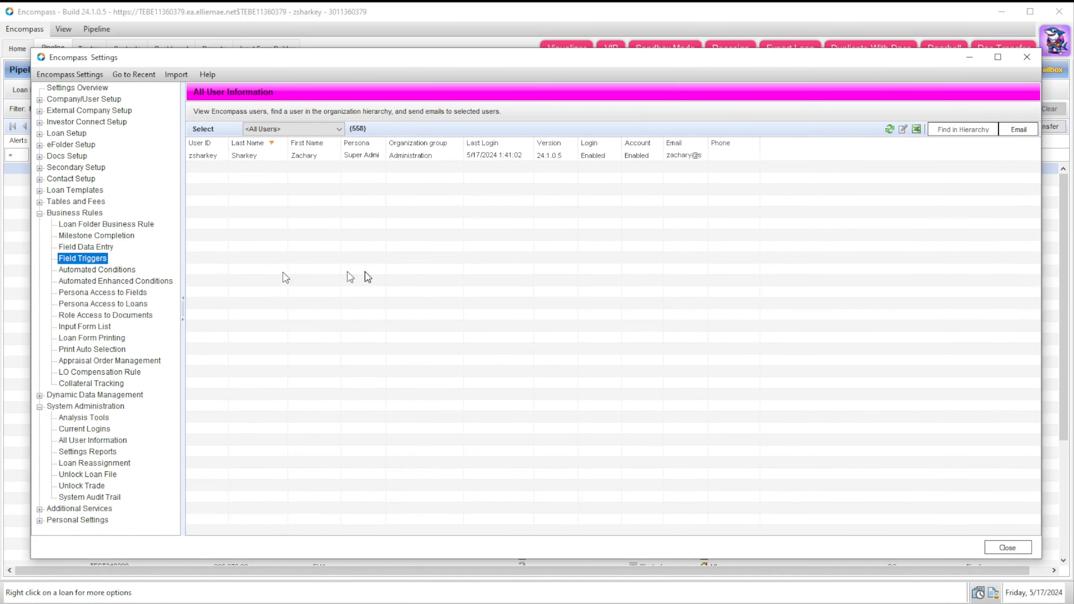
click(627, 94)
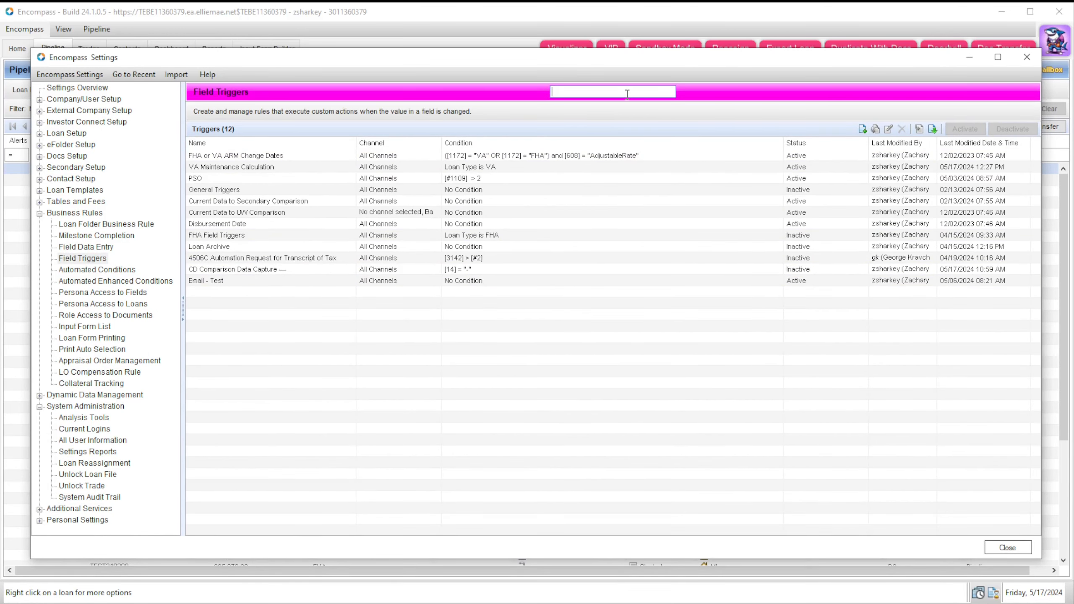
text(loan arc)
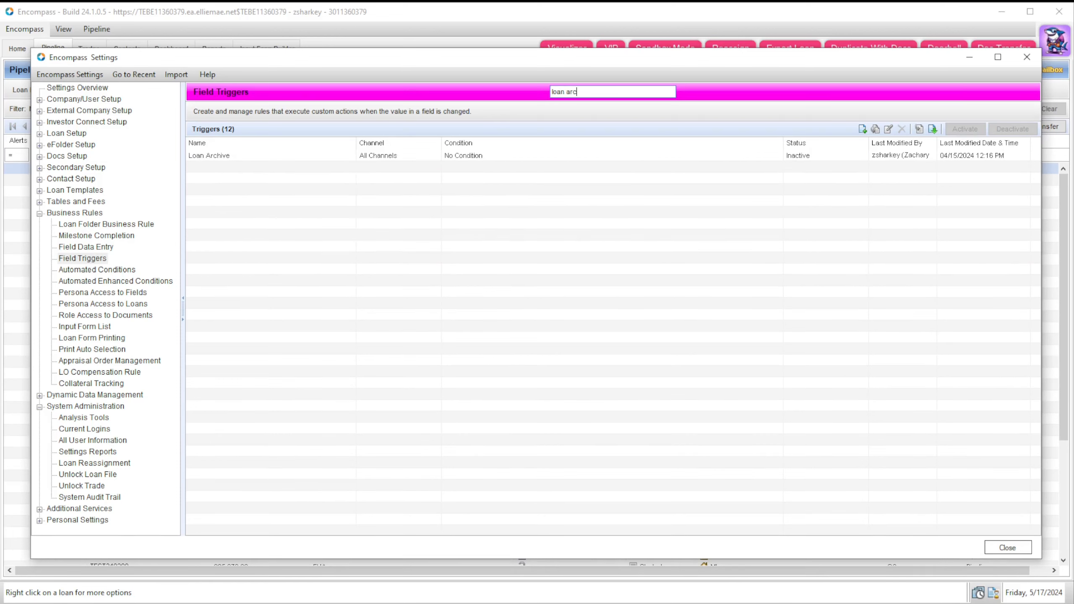
key(BackSpace)
key(BackSpace)
key(BackSpace)
key(BackSpace)
key(BackSpace)
key(BackSpace)
key(BackSpace)
text(v)
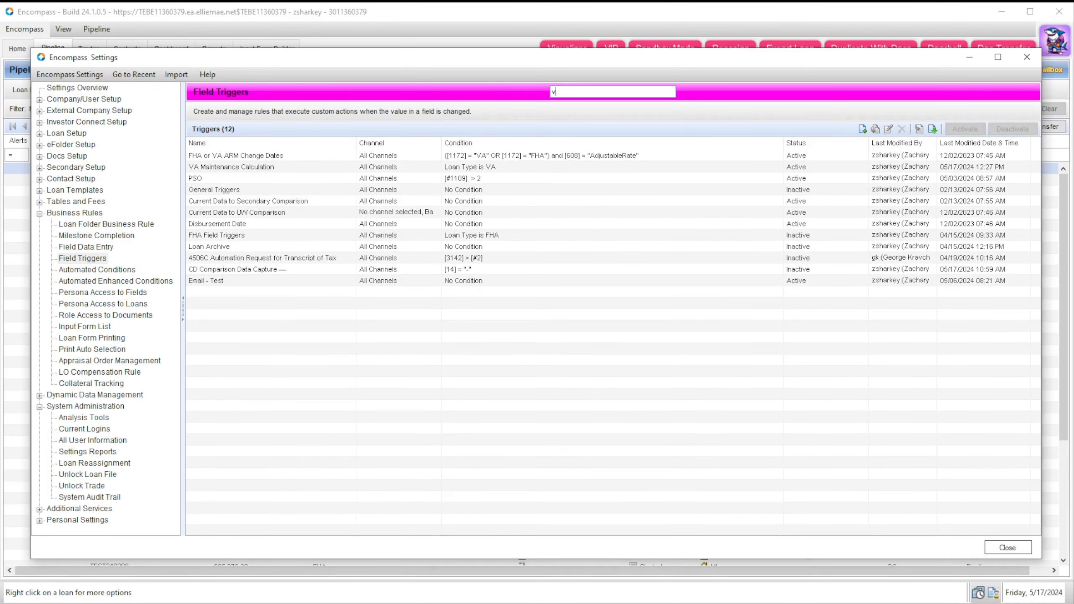
text(a)
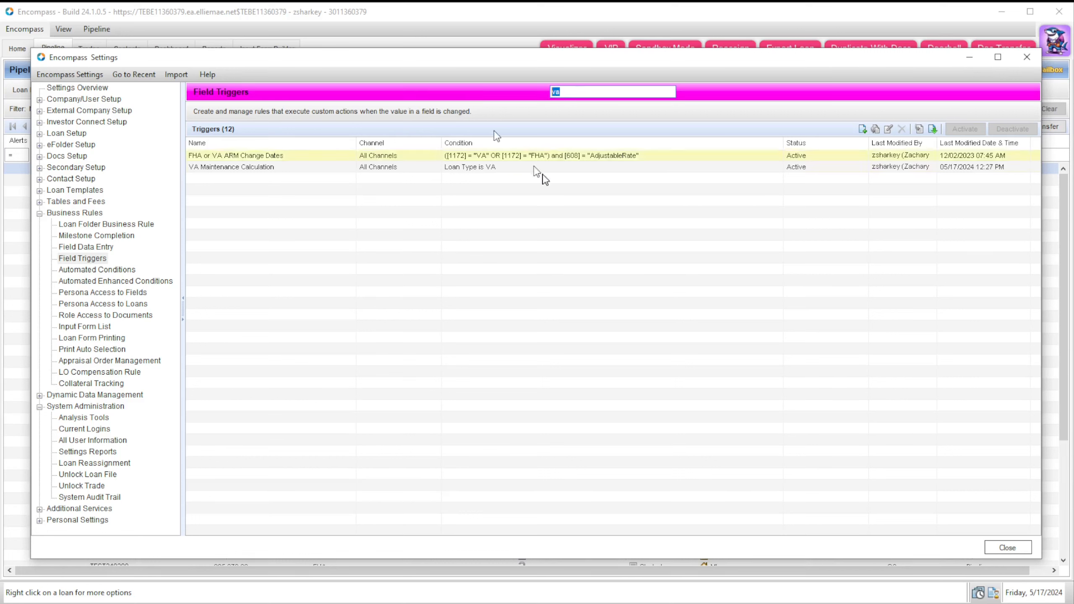
key(BackSpace)
key(BackSpace)
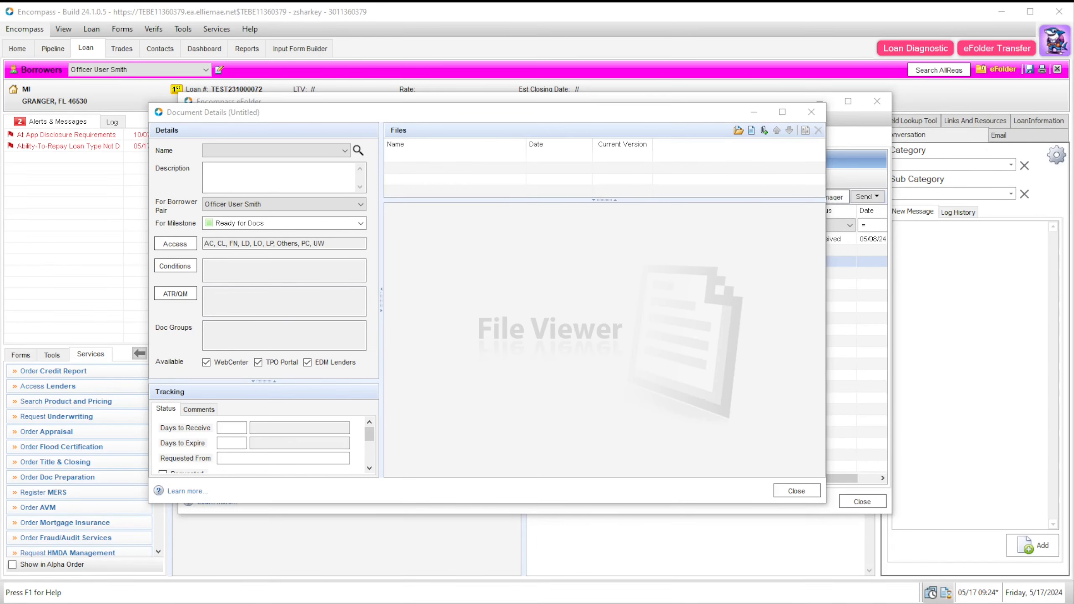
Step: Set the new document's name to 4506T Settlement Service via the document name search
drag(380, 112, 415, 110)
click(377, 151)
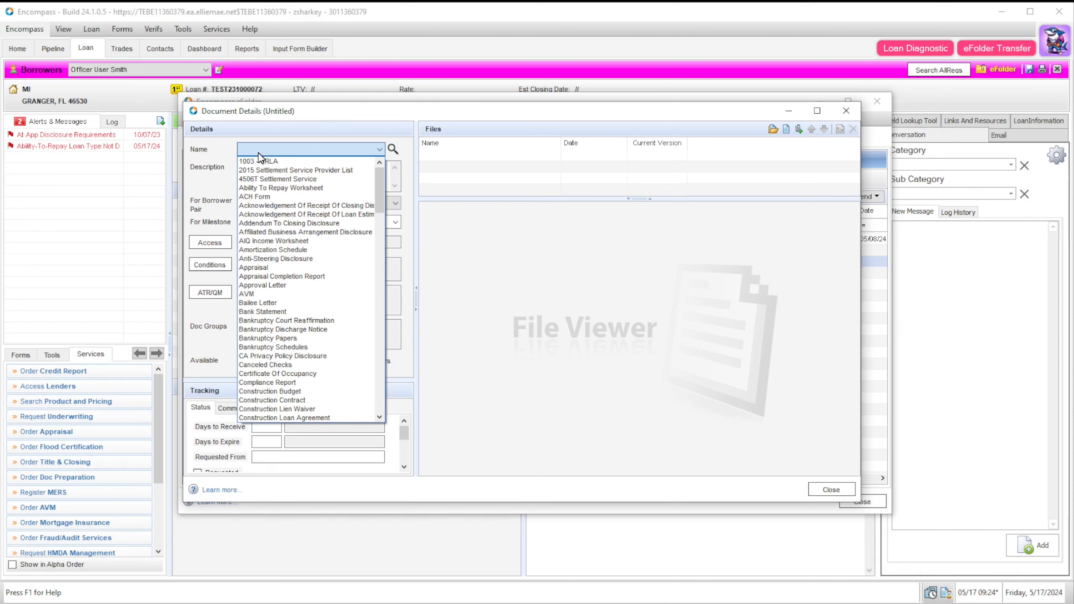
drag(384, 191, 391, 309)
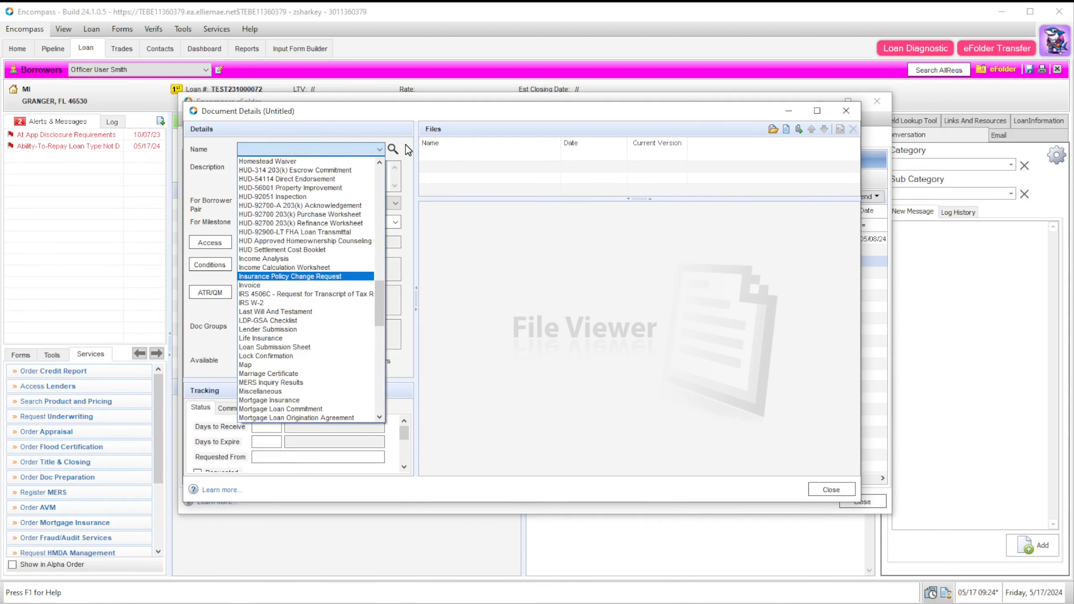
click(393, 150)
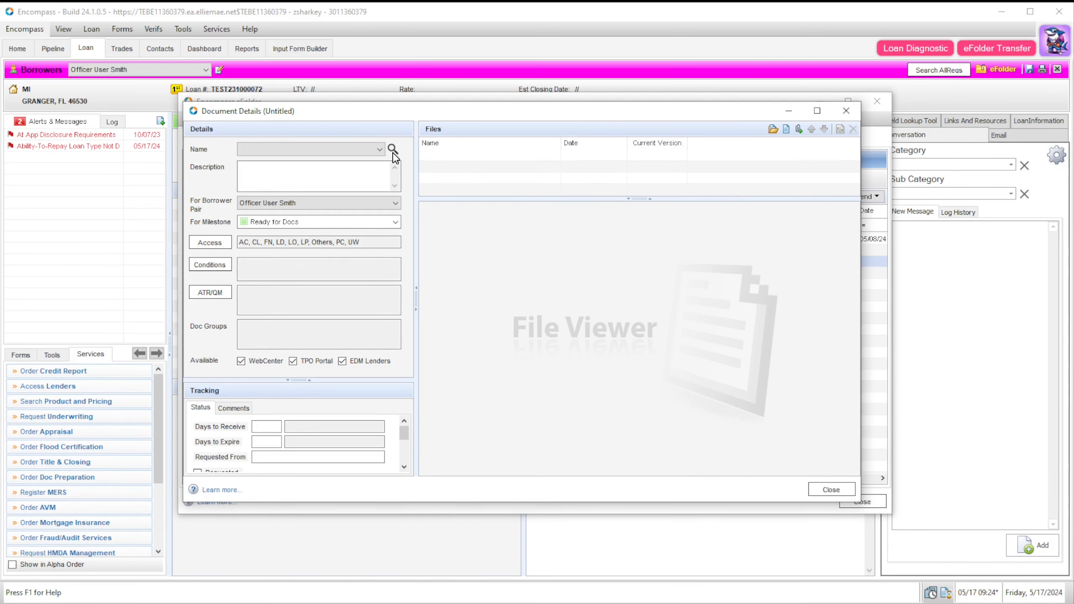
click(392, 150)
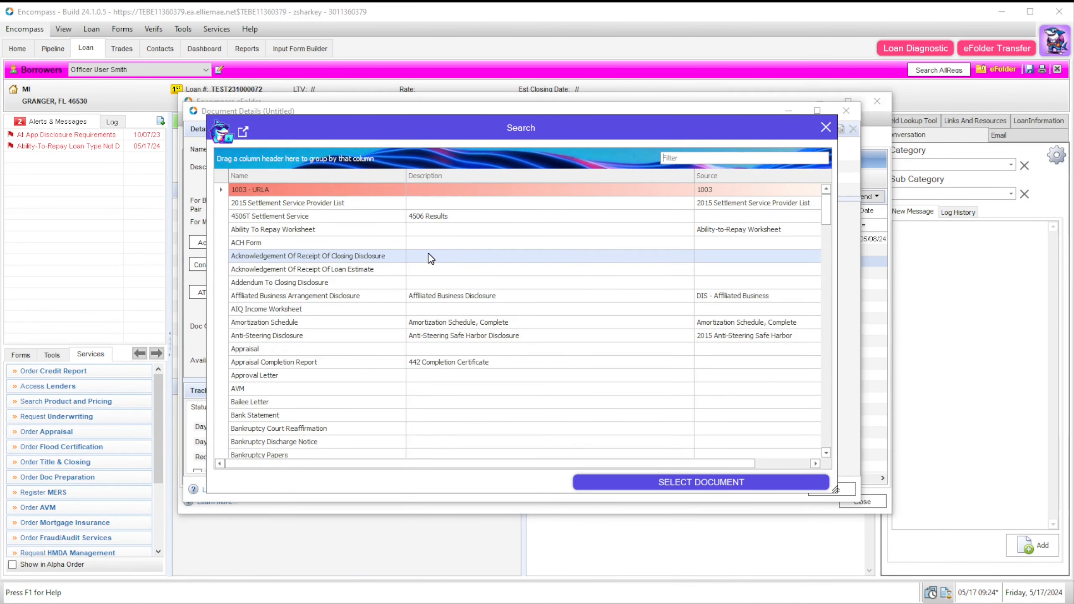
scroll(368, 256, down, 6)
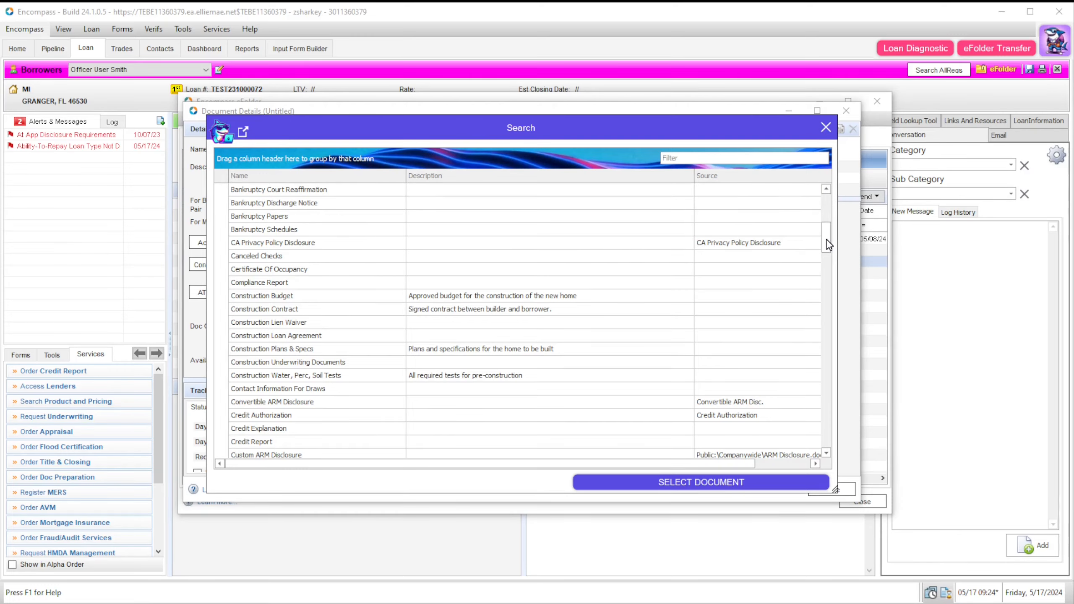
drag(825, 237, 848, 209)
click(663, 217)
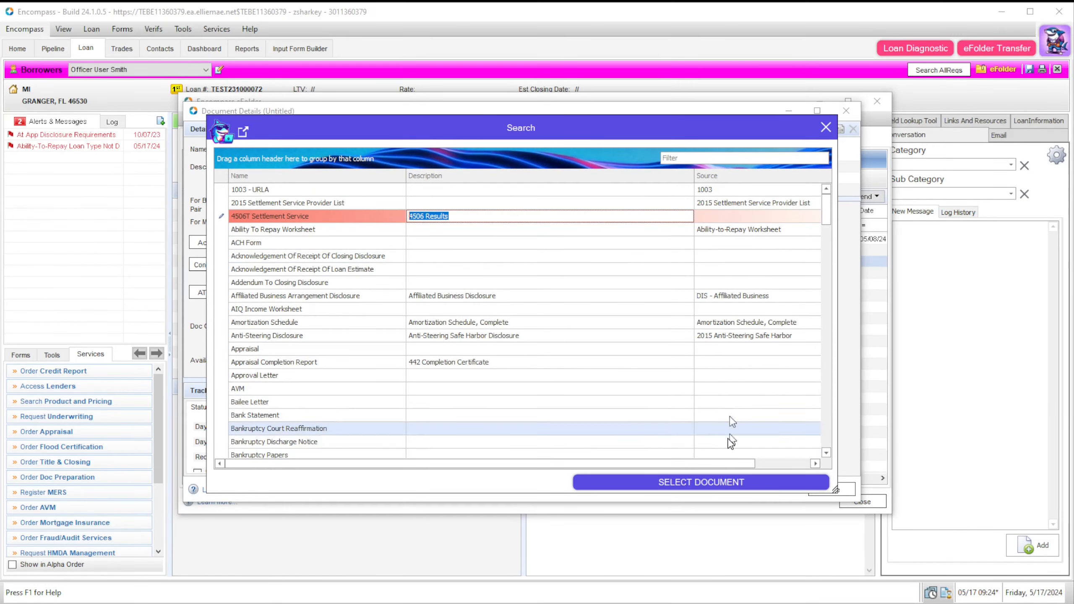
click(694, 483)
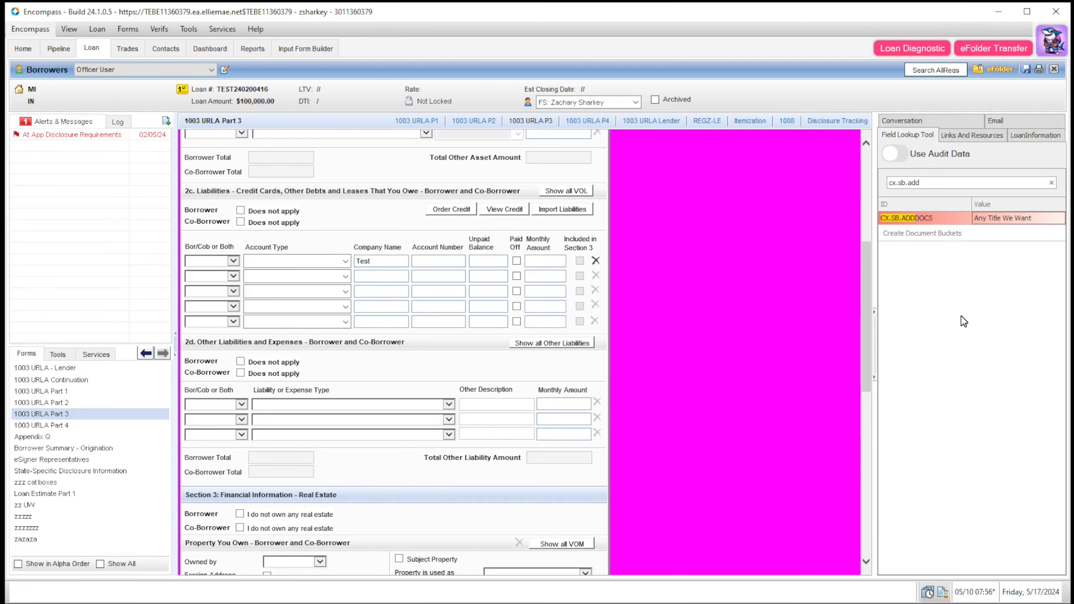
Step: Verify the 'Any Title We Want' document in the loan's eFolder, then close it
click(990, 219)
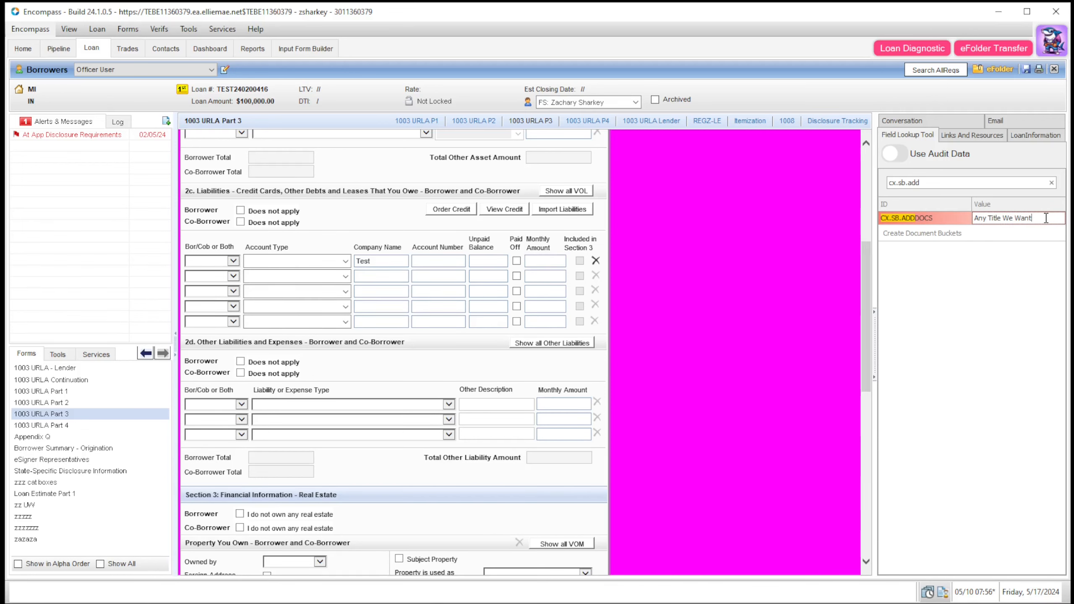
drag(1045, 217, 905, 248)
click(999, 69)
drag(1072, 30, 553, 55)
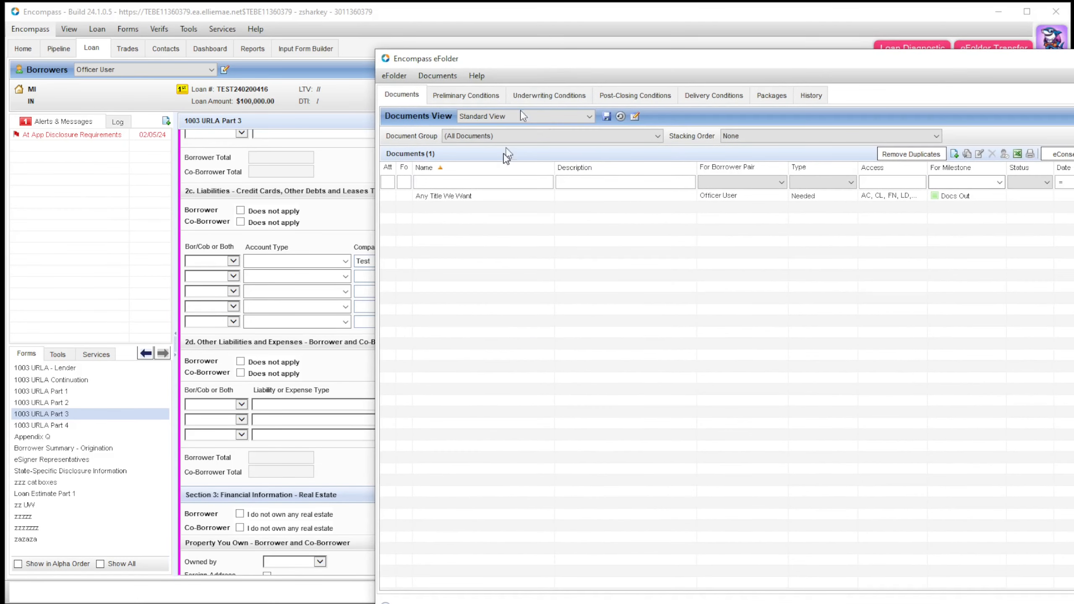
click(430, 198)
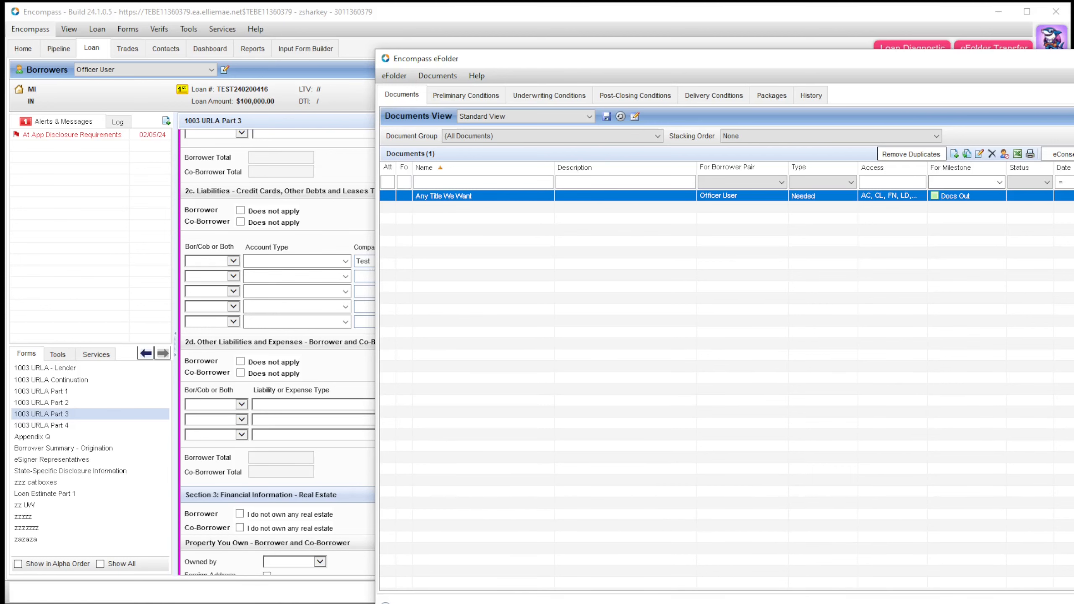
key(Escape)
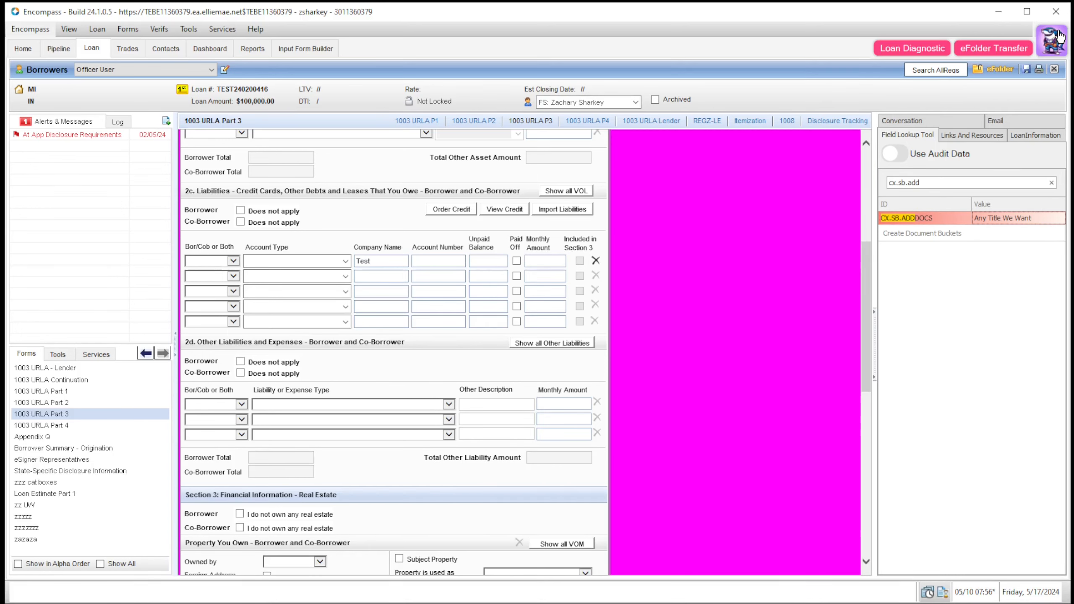
Step: Open the Add Document Bucket settings in Plugin Management and review the Employer row's type choices
click(1051, 41)
click(1009, 76)
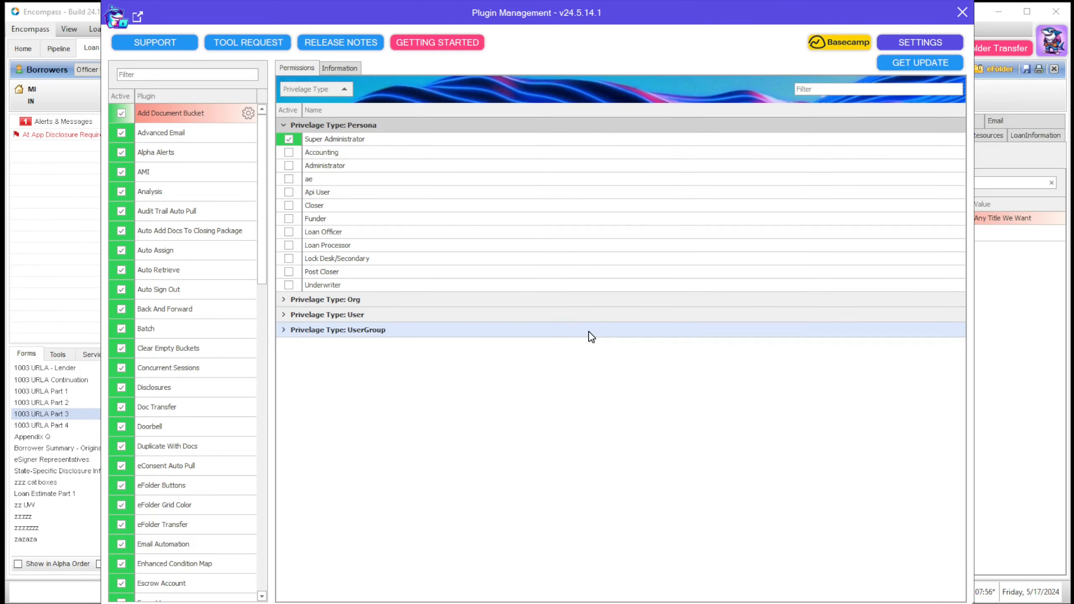
click(248, 113)
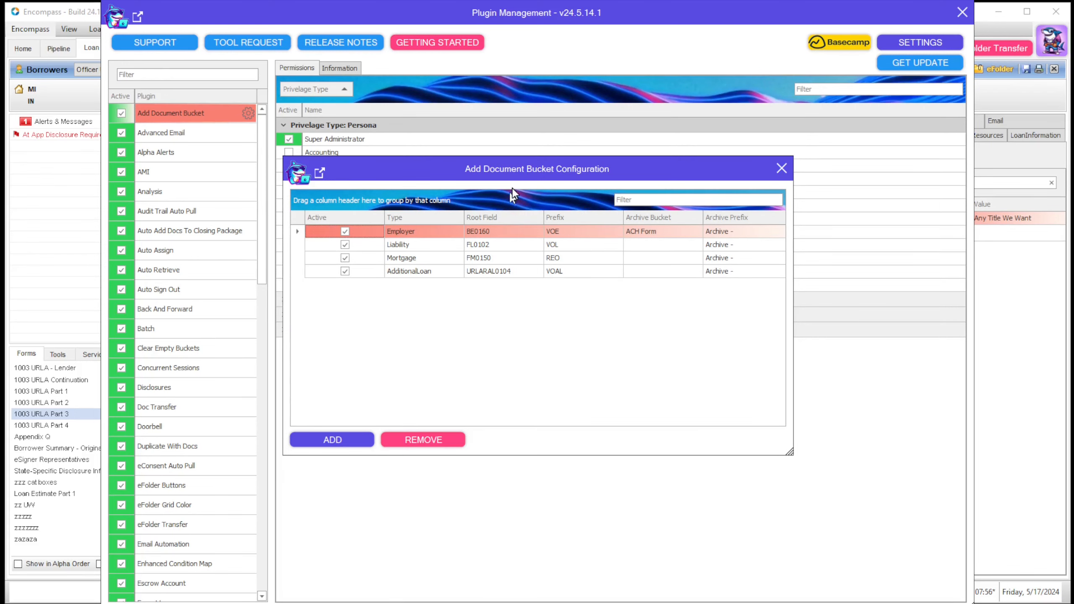
drag(511, 176, 532, 210)
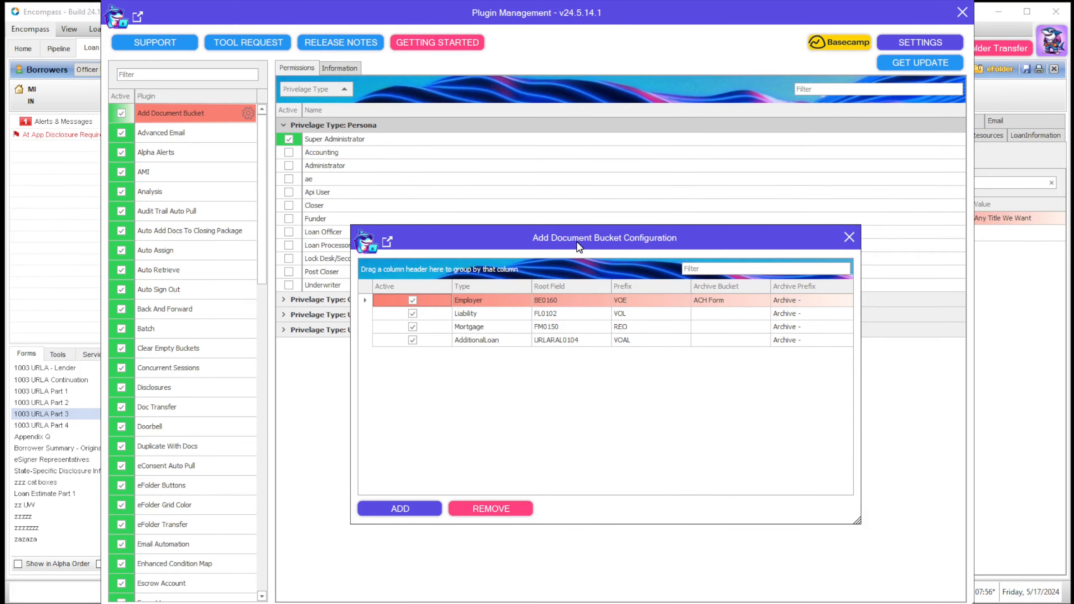
click(509, 304)
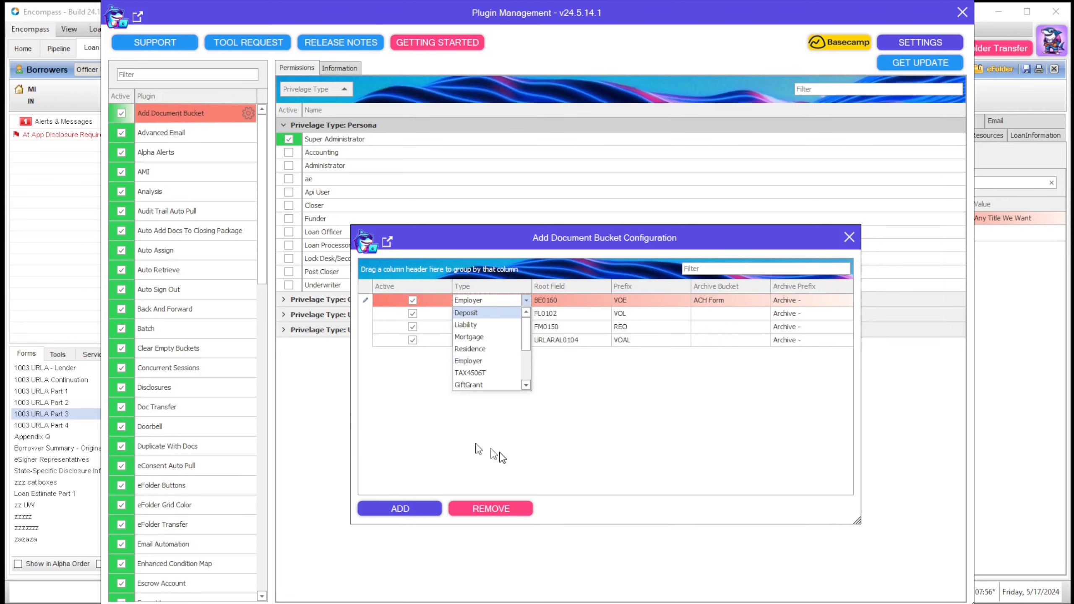
click(710, 416)
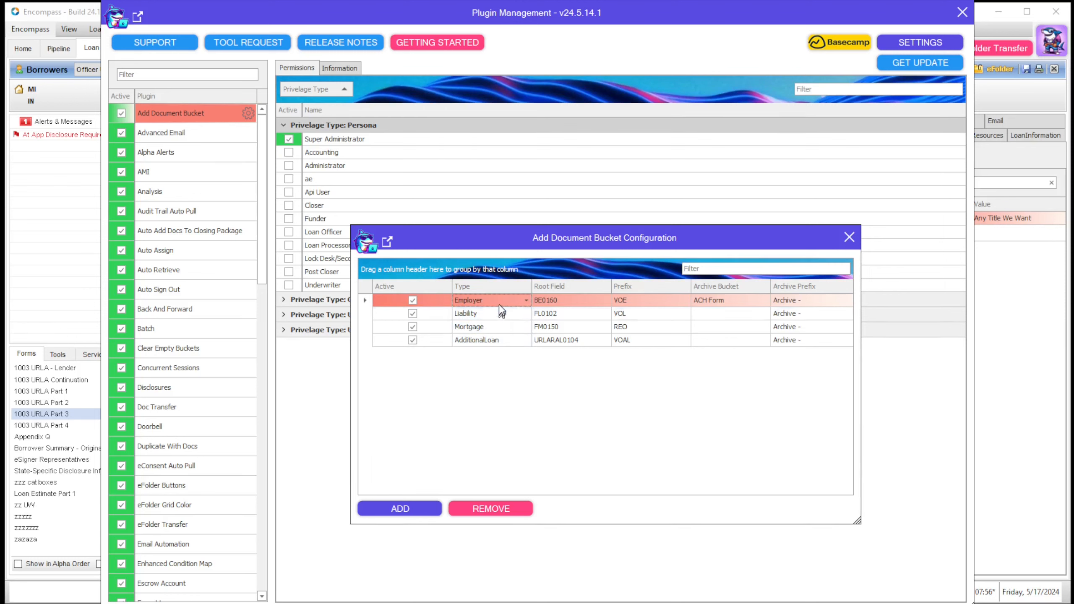
click(526, 299)
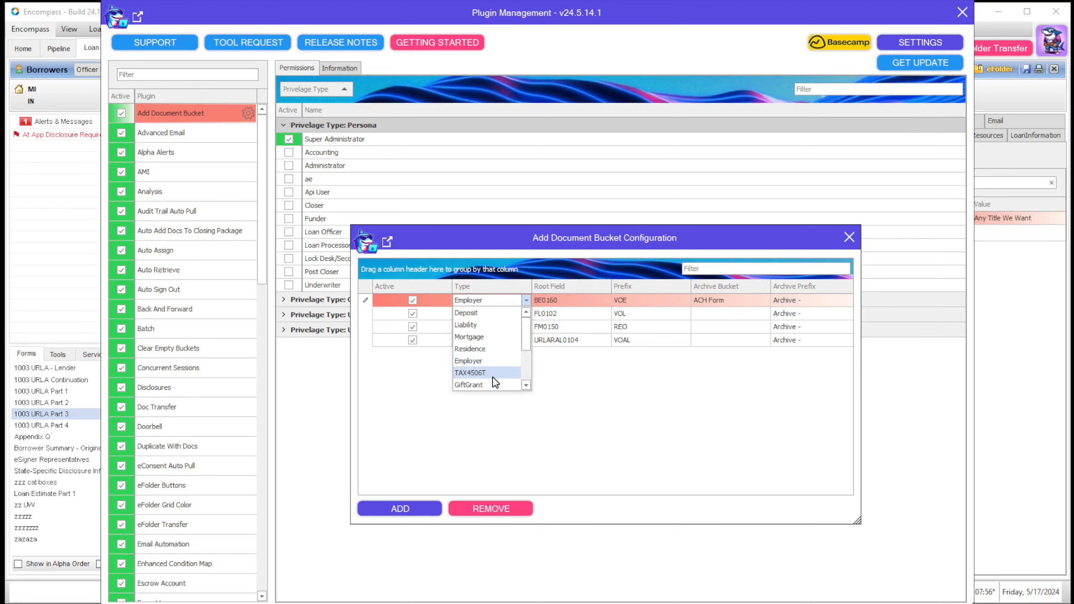
click(600, 387)
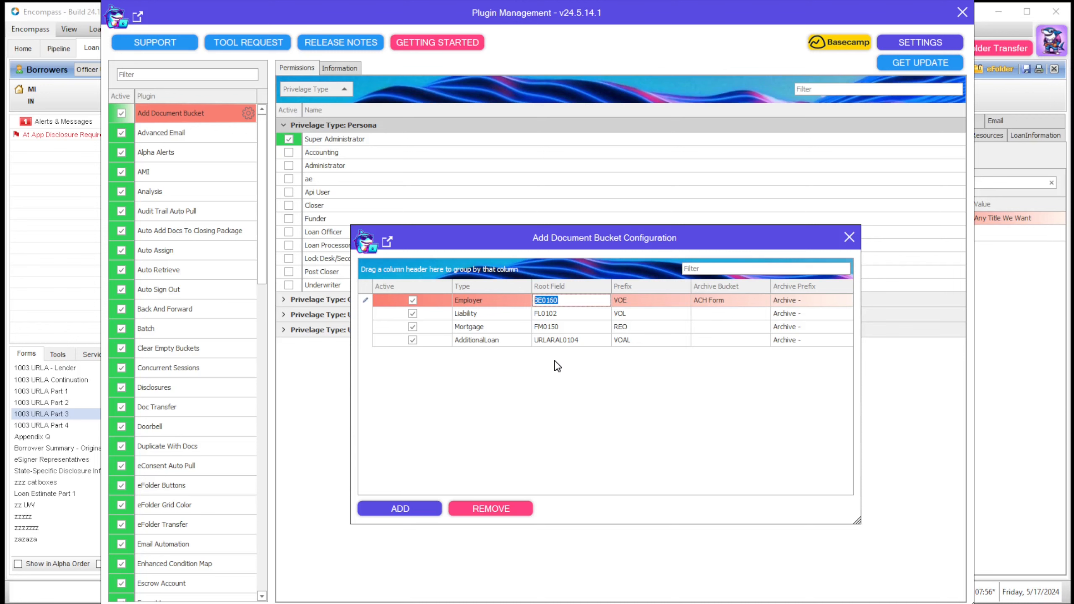
Step: Add a Deposit bucket row with root field DD0102 and review the Employer and Liability root fields
click(557, 299)
click(419, 499)
click(505, 353)
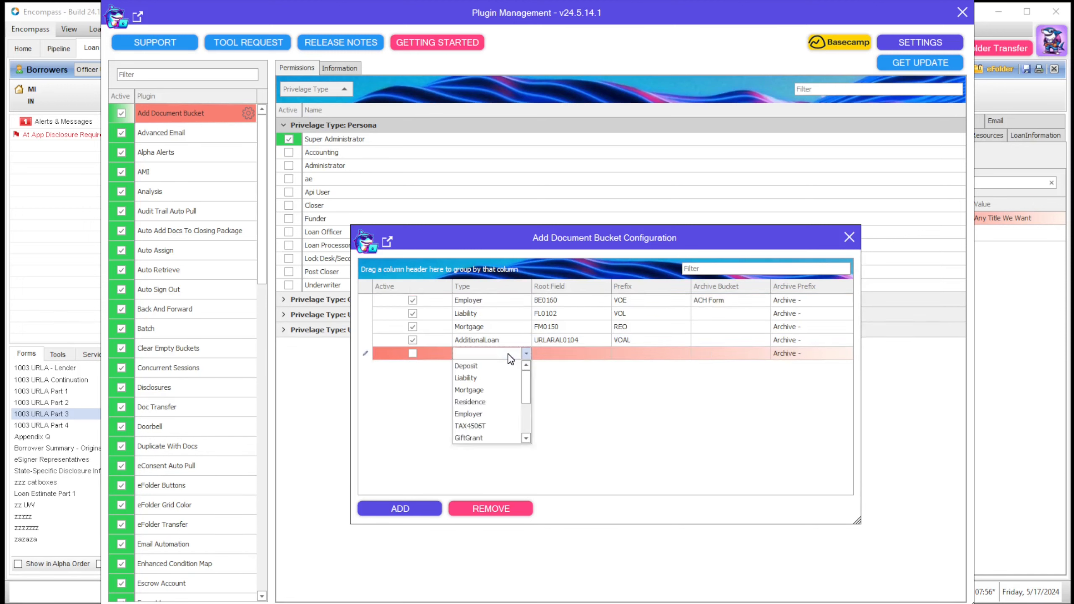
click(503, 368)
click(577, 352)
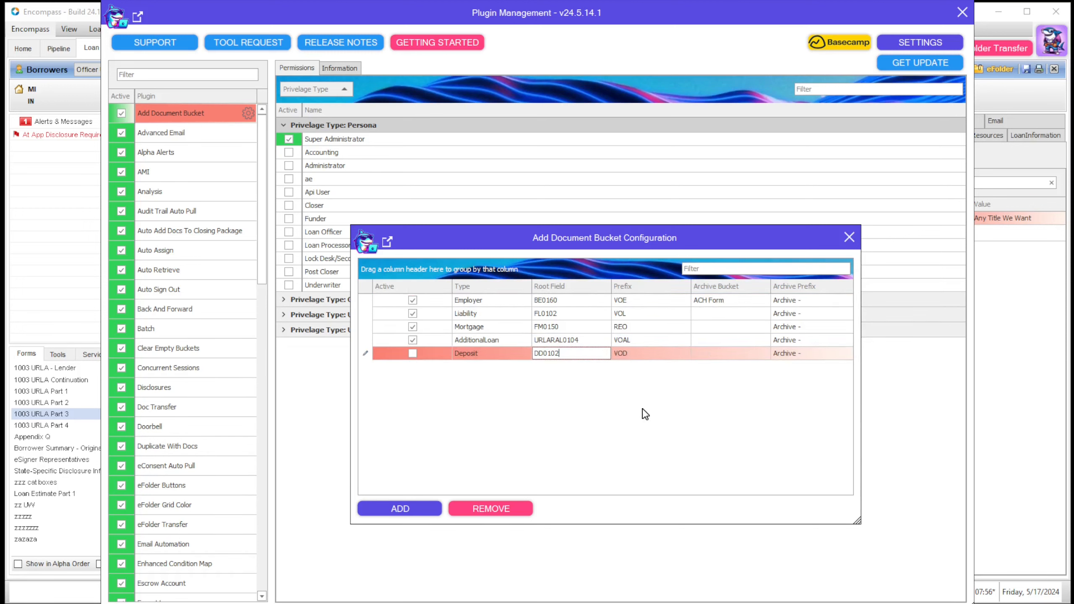
click(640, 406)
click(565, 352)
click(566, 352)
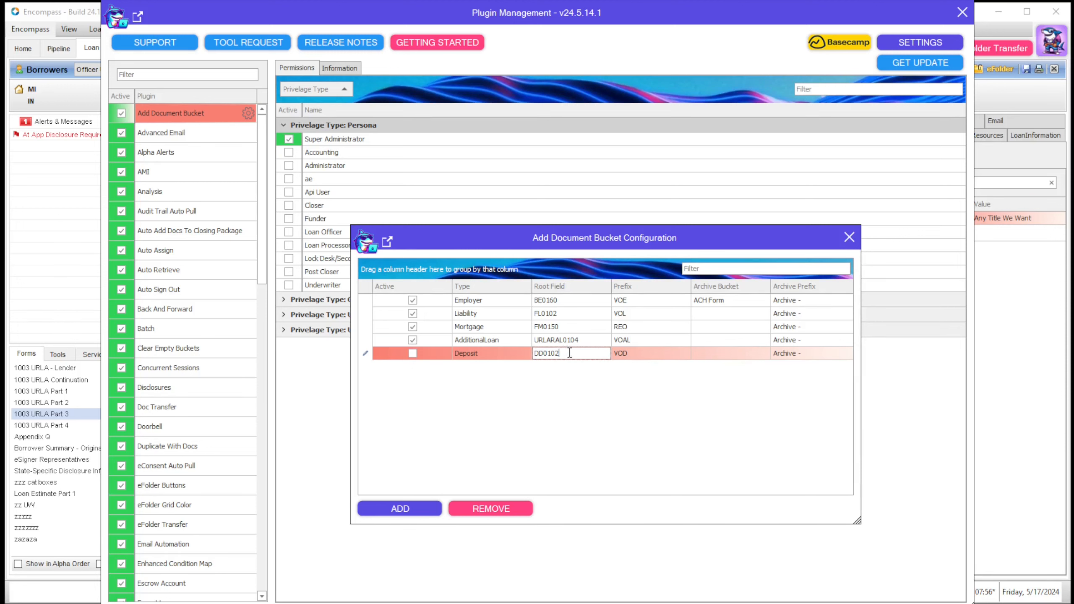
click(565, 301)
click(565, 312)
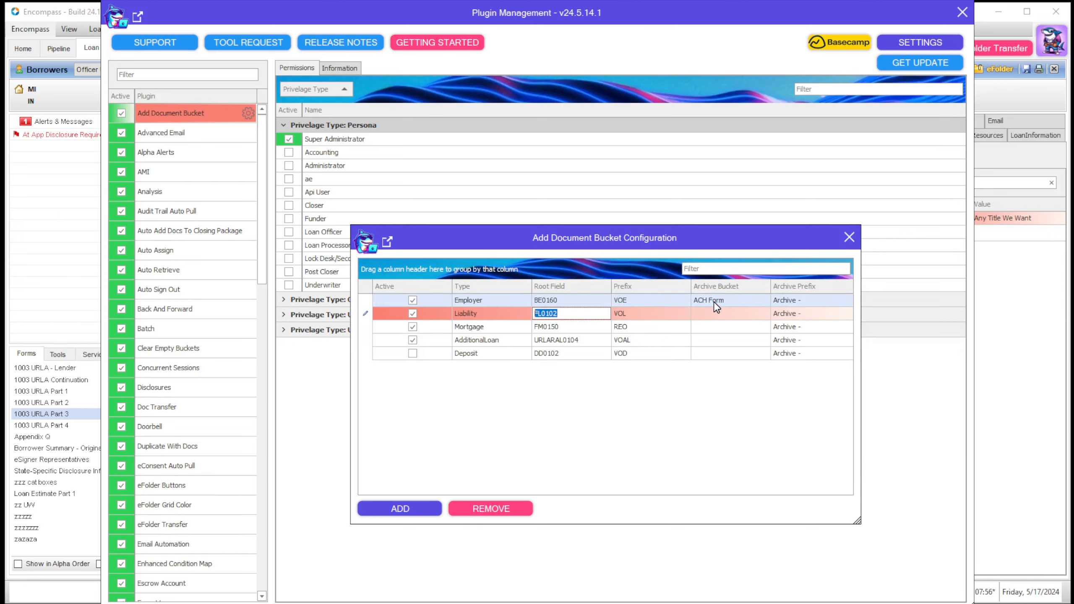
Step: Check the Employer row's archive prefix and close both configuration windows
click(788, 301)
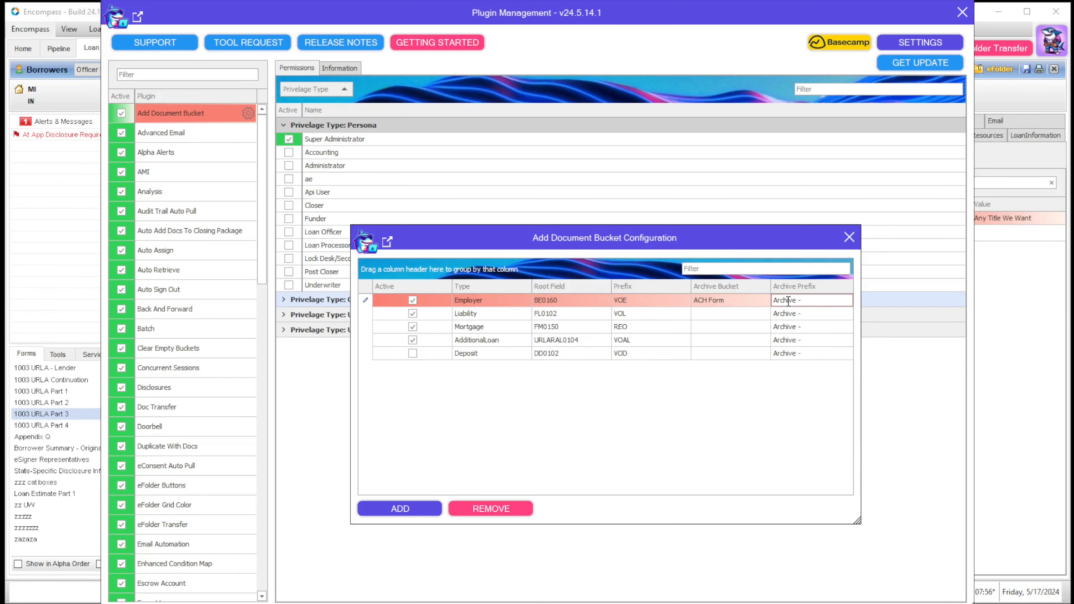
click(849, 237)
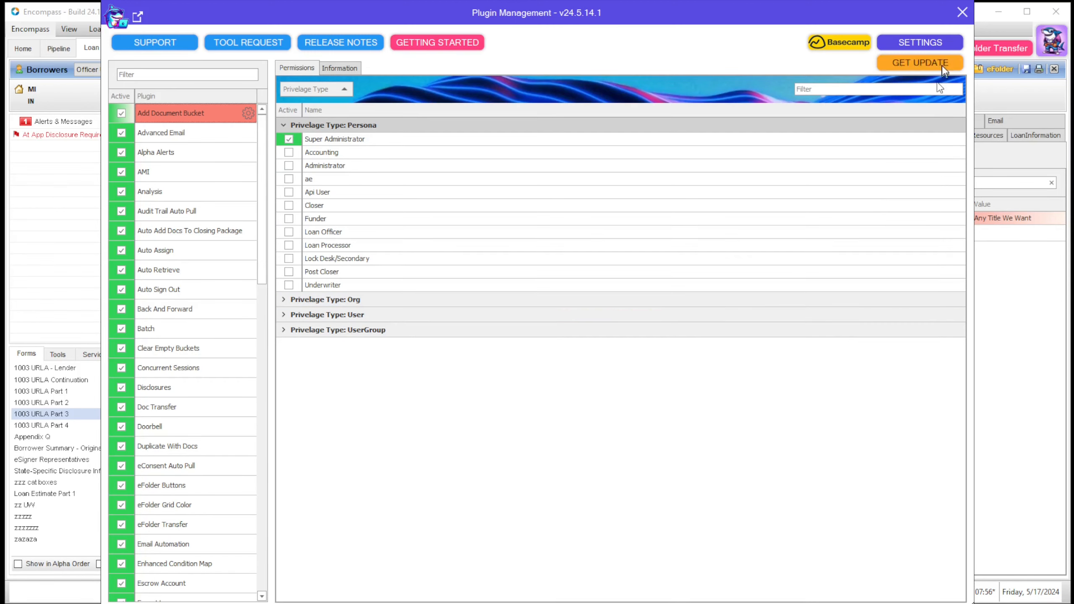
click(962, 14)
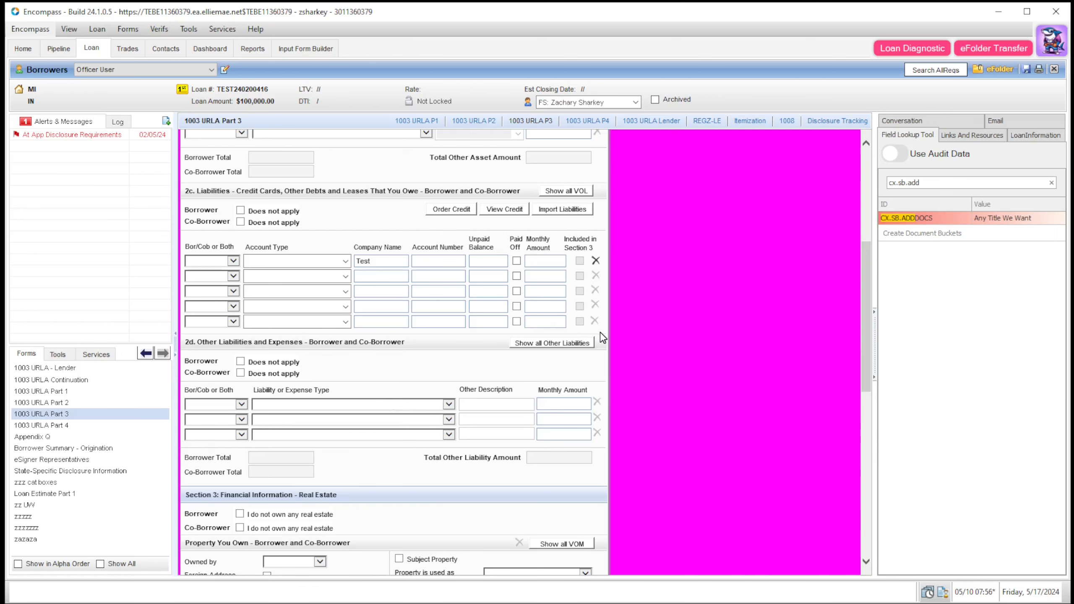
Step: Delete the Test creditor from the VOL quick entry list
click(581, 193)
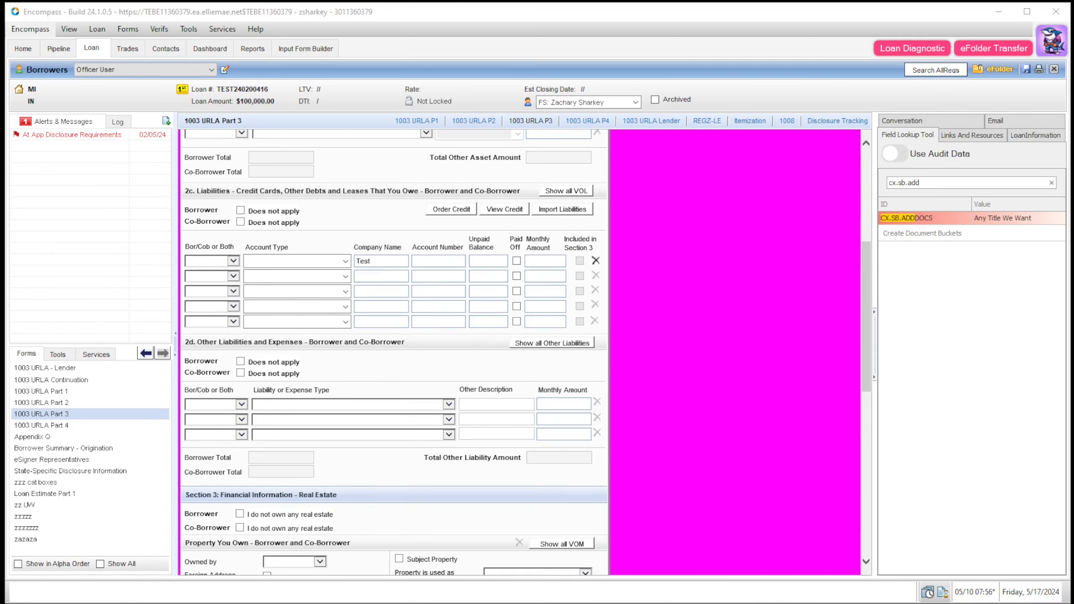
drag(401, 188, 360, 206)
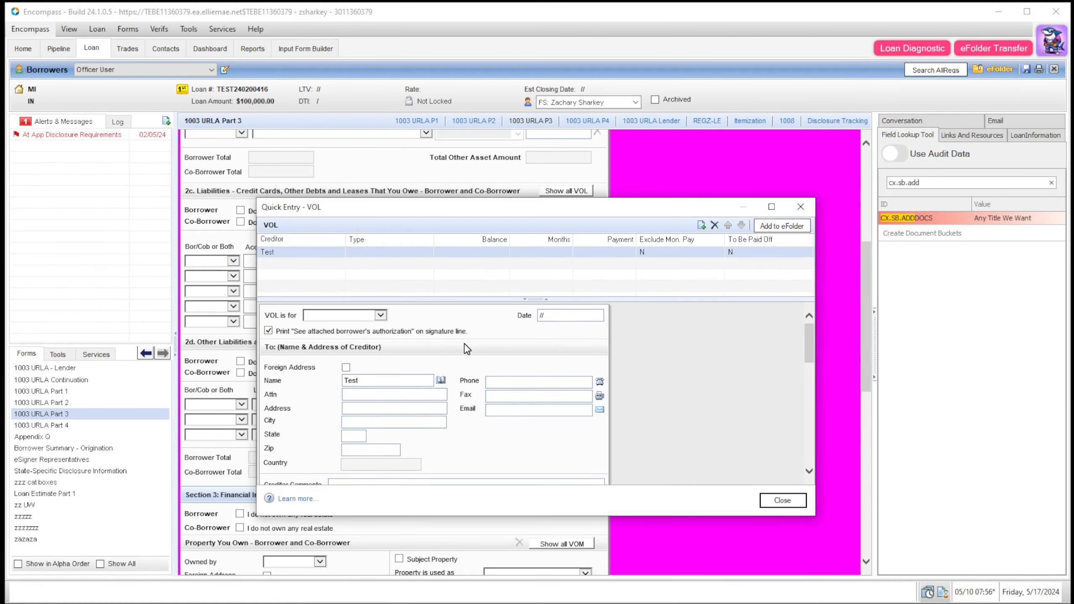
click(715, 226)
key(Return)
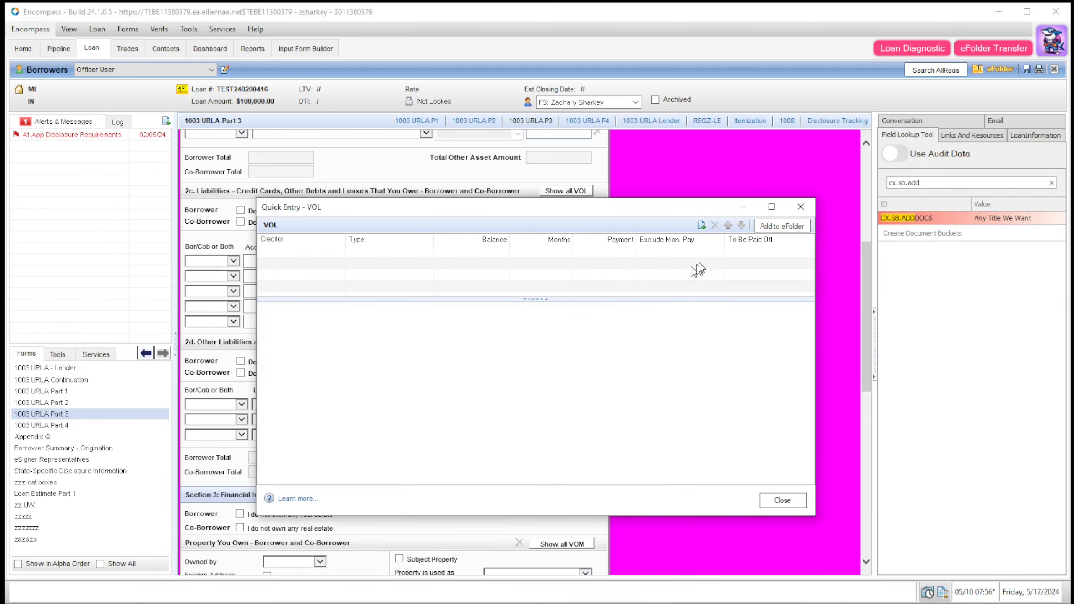
Step: Add two new VOL creditors named Test 2 and Test 3
click(701, 226)
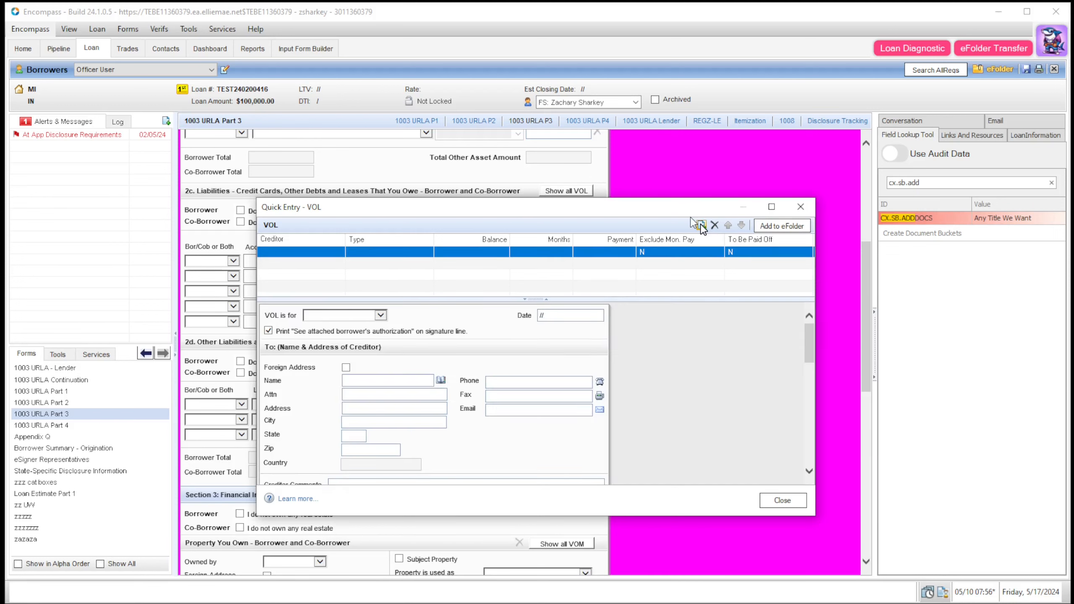
click(381, 379)
text(Test )
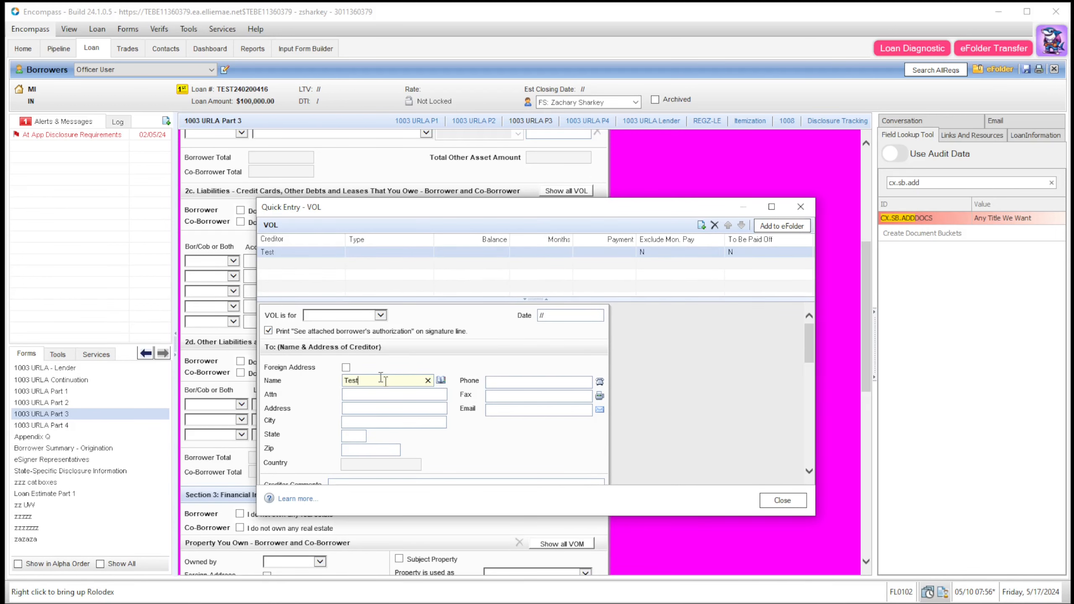
text(2)
click(603, 449)
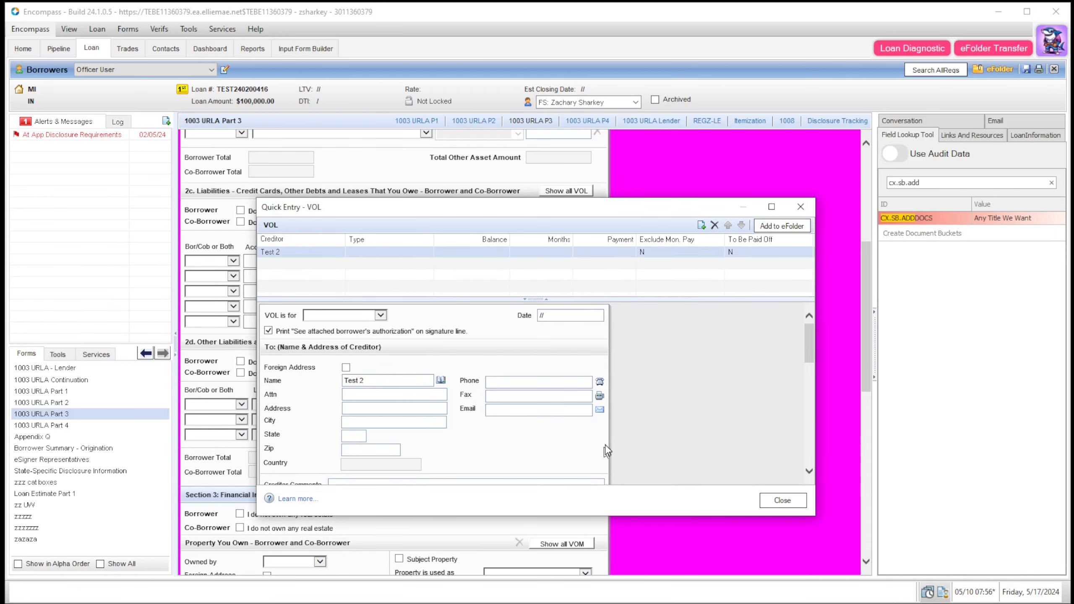
click(701, 225)
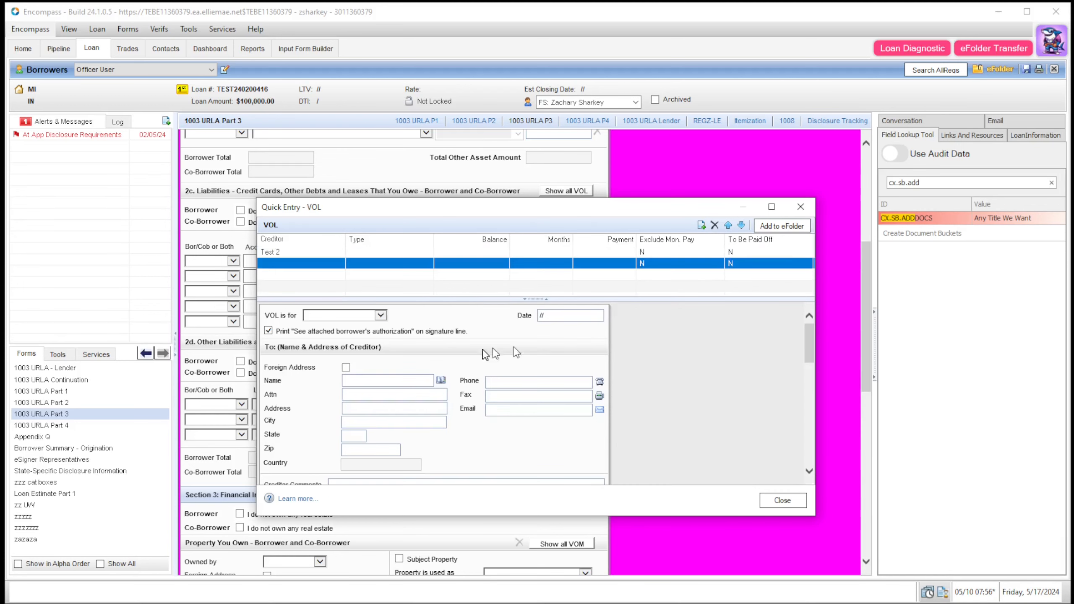
click(374, 380)
text(Te)
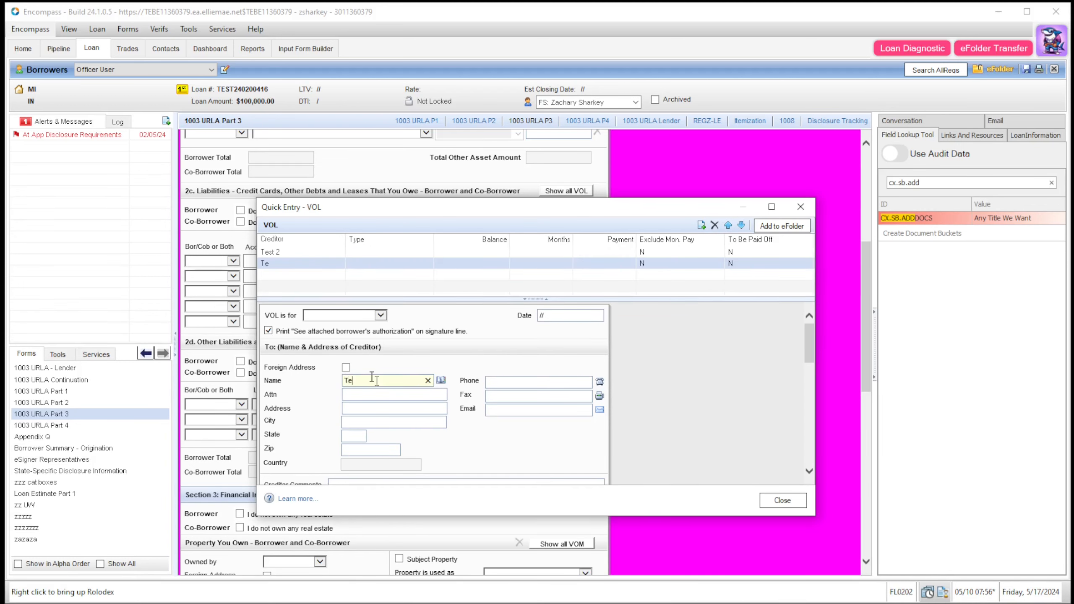
text(st 3)
click(668, 382)
click(800, 207)
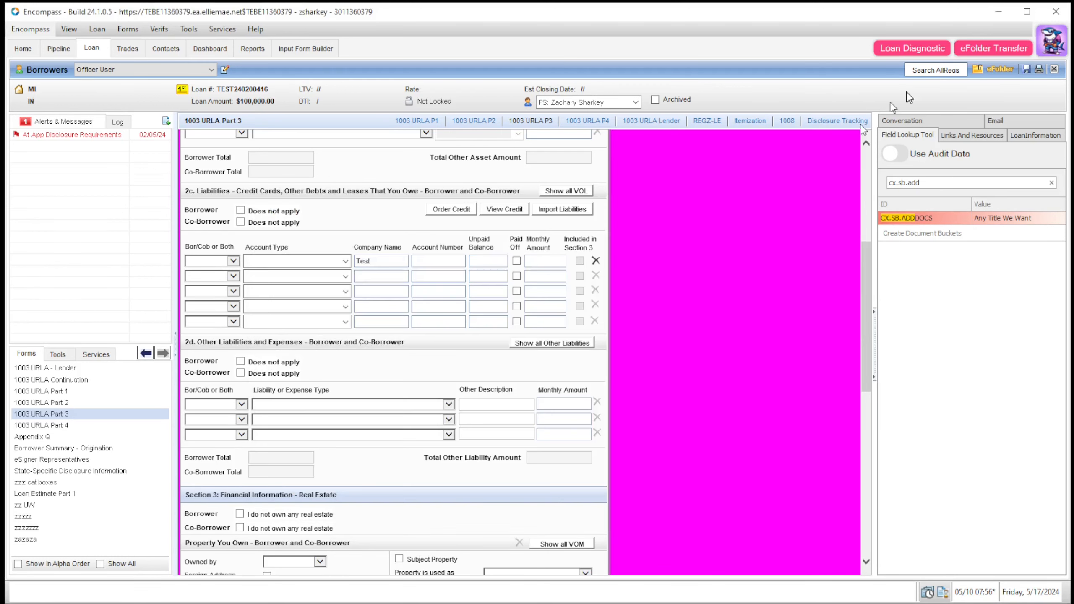
Step: Confirm the eFolder holds VOL - 0 - Test 2 and VOL - 1 - Test 3 documents
click(990, 69)
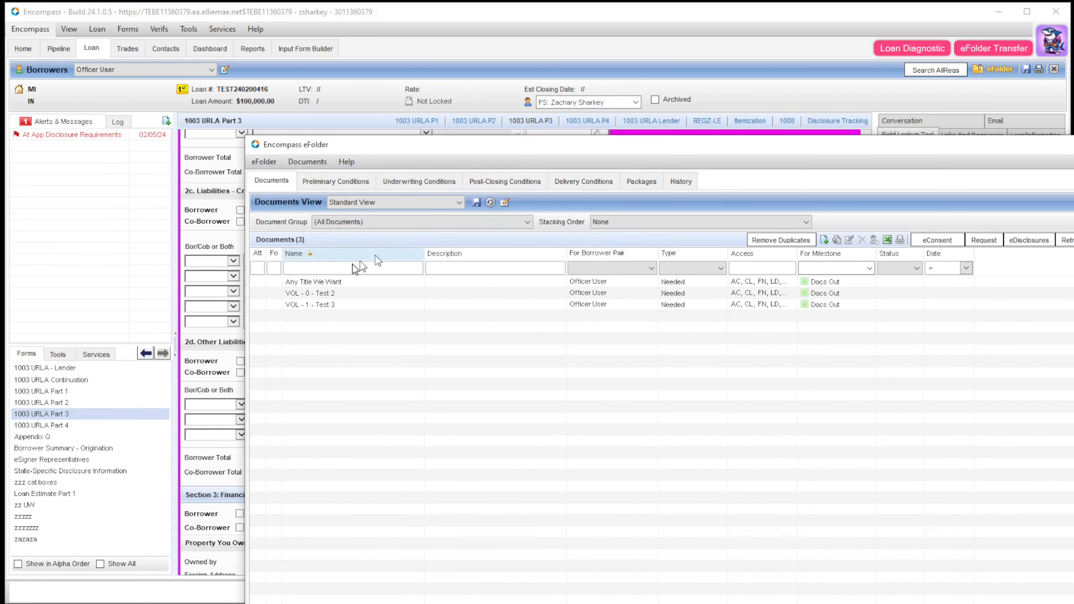
click(326, 295)
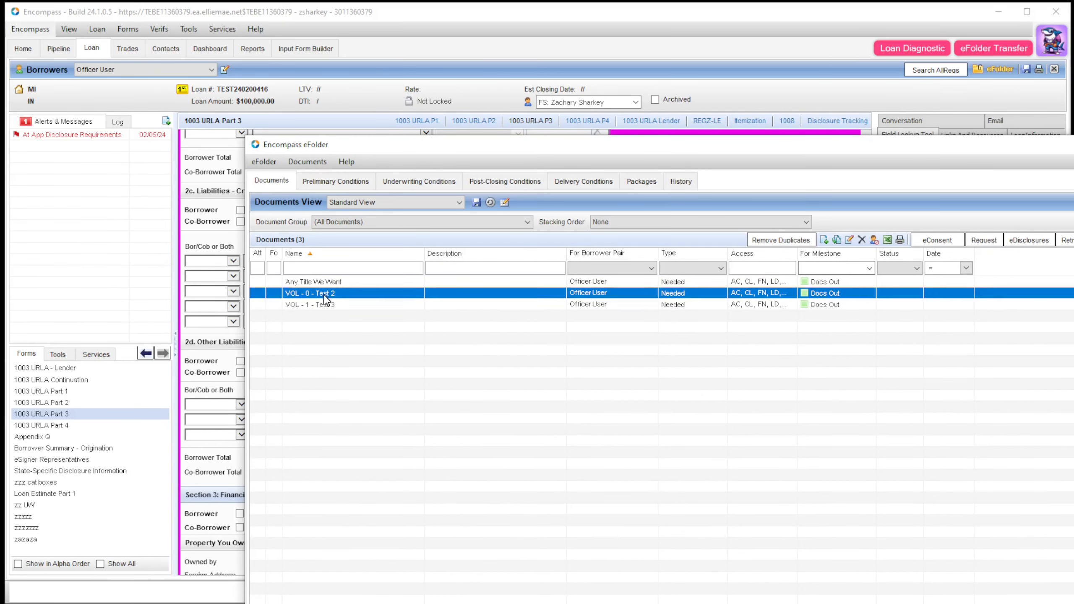
click(353, 305)
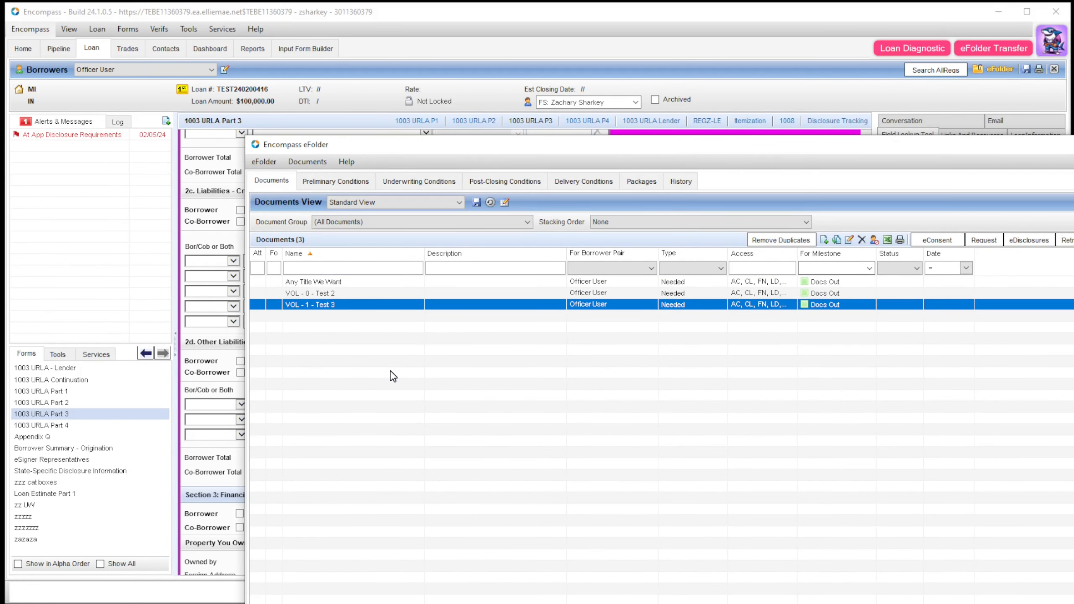
click(1072, 145)
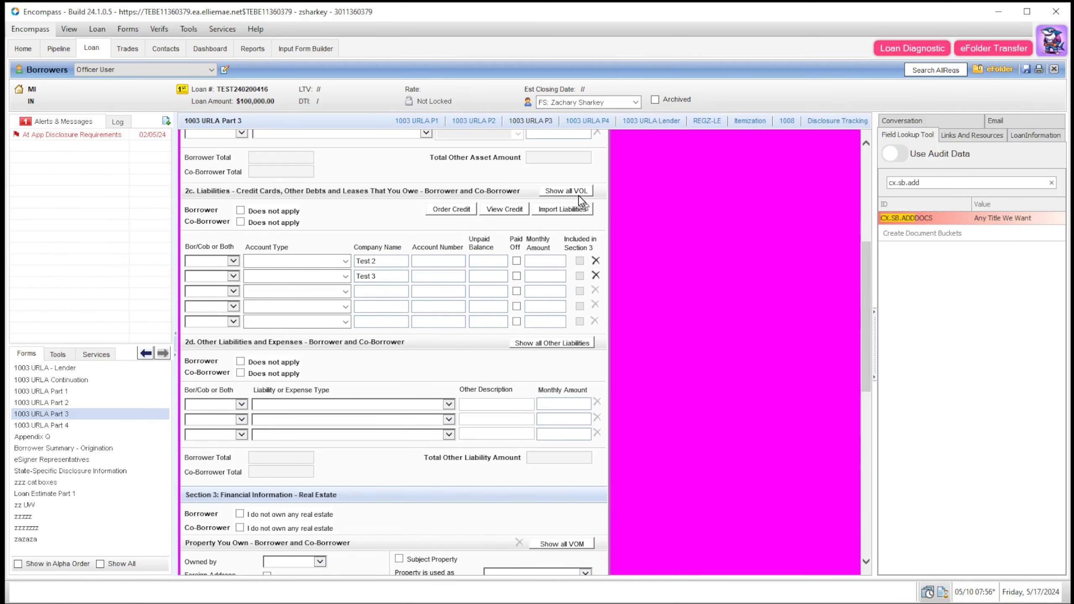
Step: Delete the Test 2 liability and confirm its eFolder document became Archive - VOL - 0 - Test 2
click(565, 190)
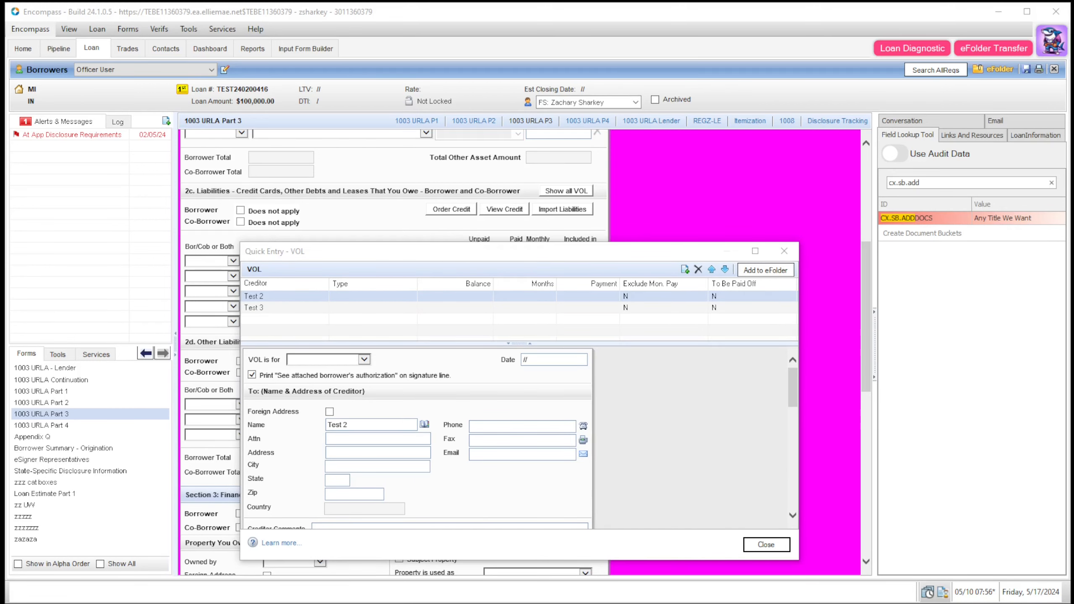
key(Return)
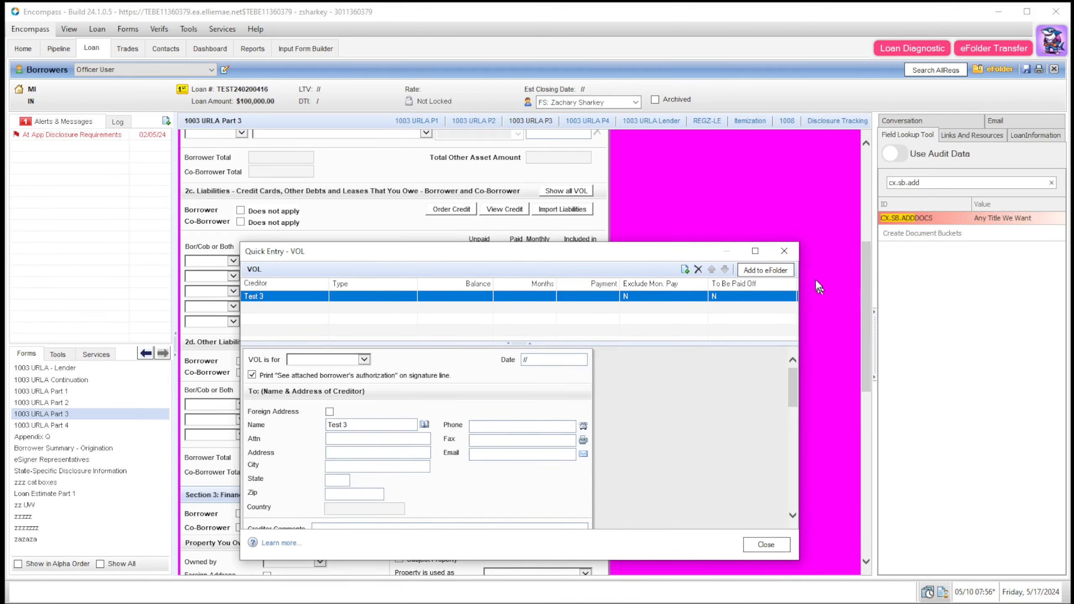
click(784, 252)
click(987, 69)
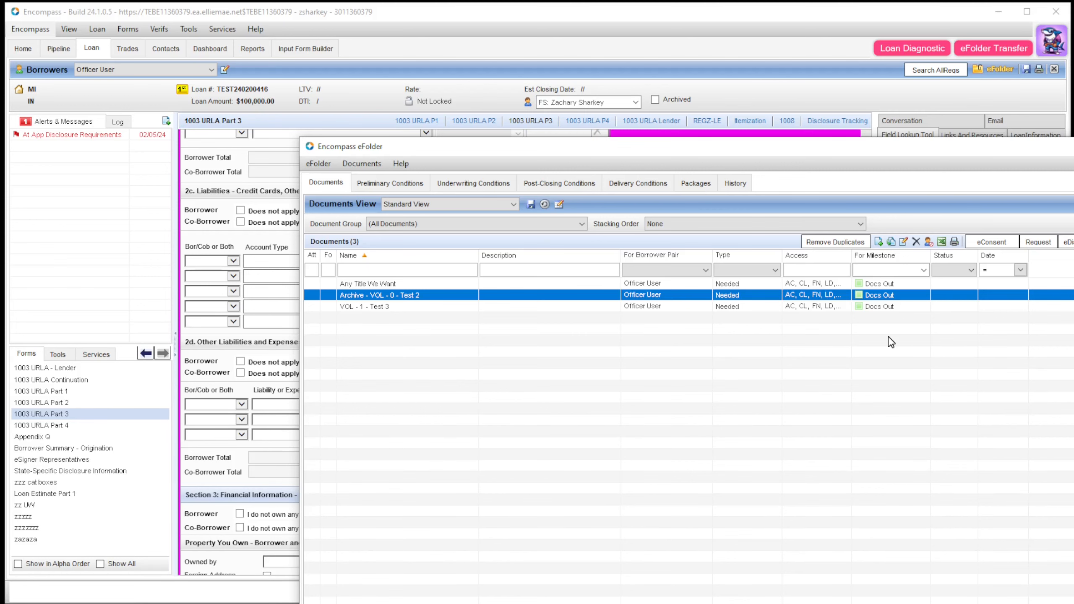
click(1073, 146)
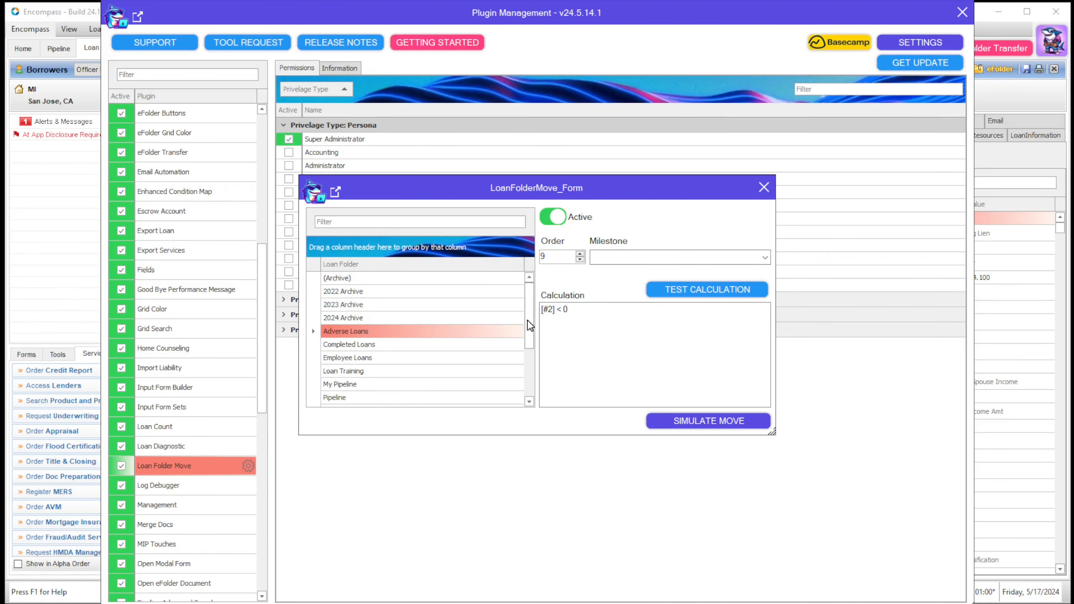
Step: Review the move rules for the VIP, My Pipeline and Loan Training folders
drag(532, 327, 538, 372)
click(371, 397)
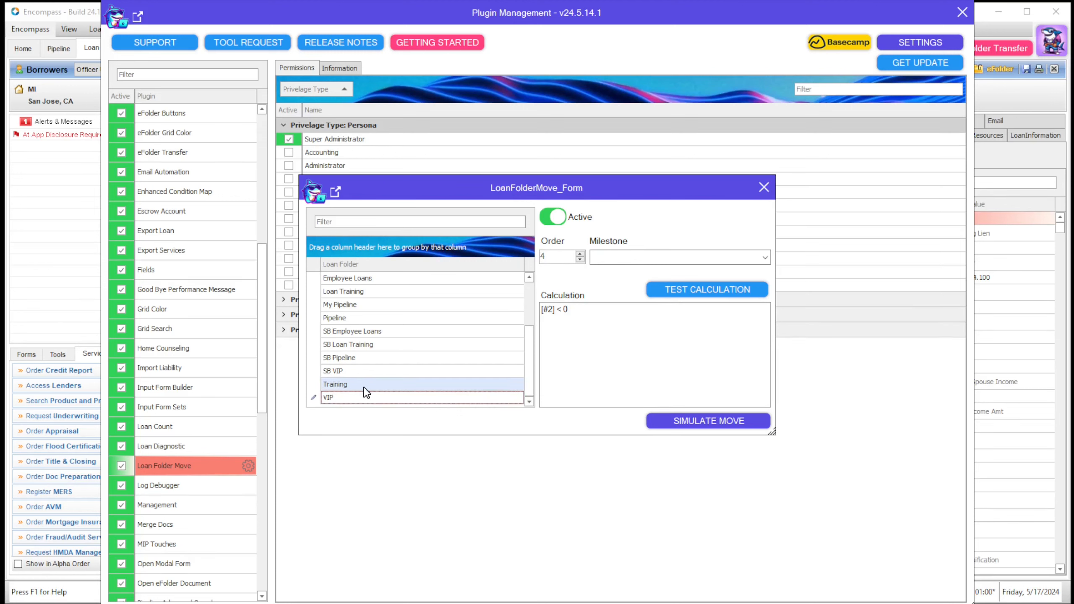
scroll(385, 381, up, 6)
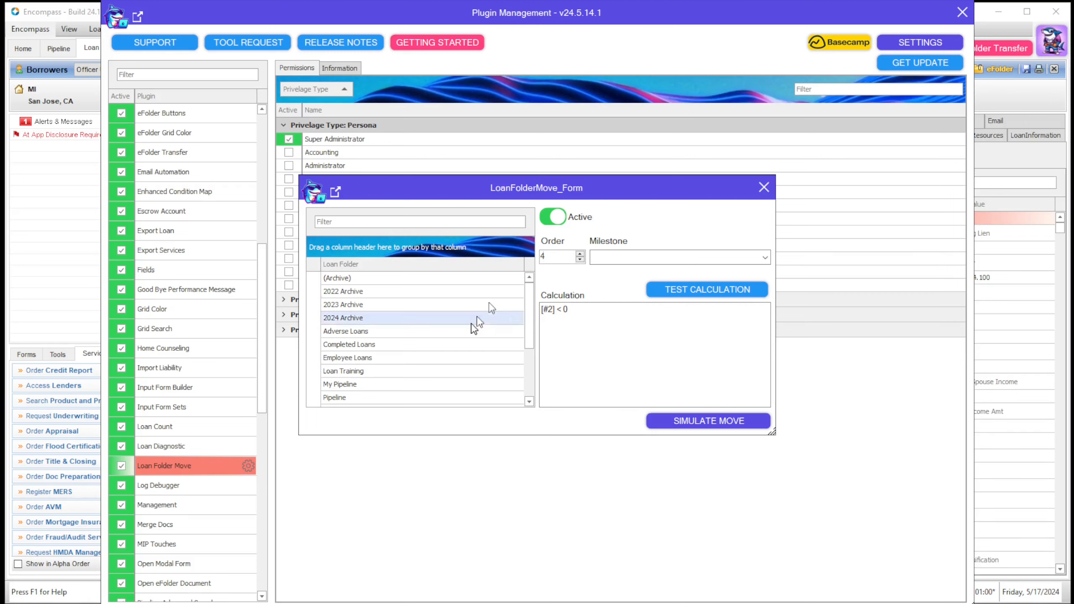
click(399, 384)
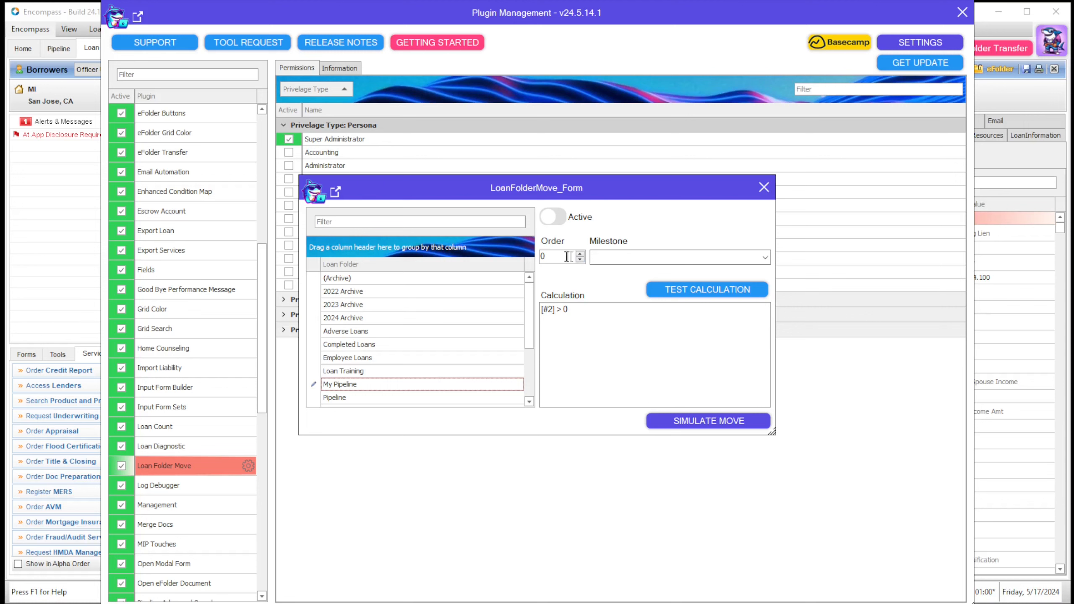
click(438, 371)
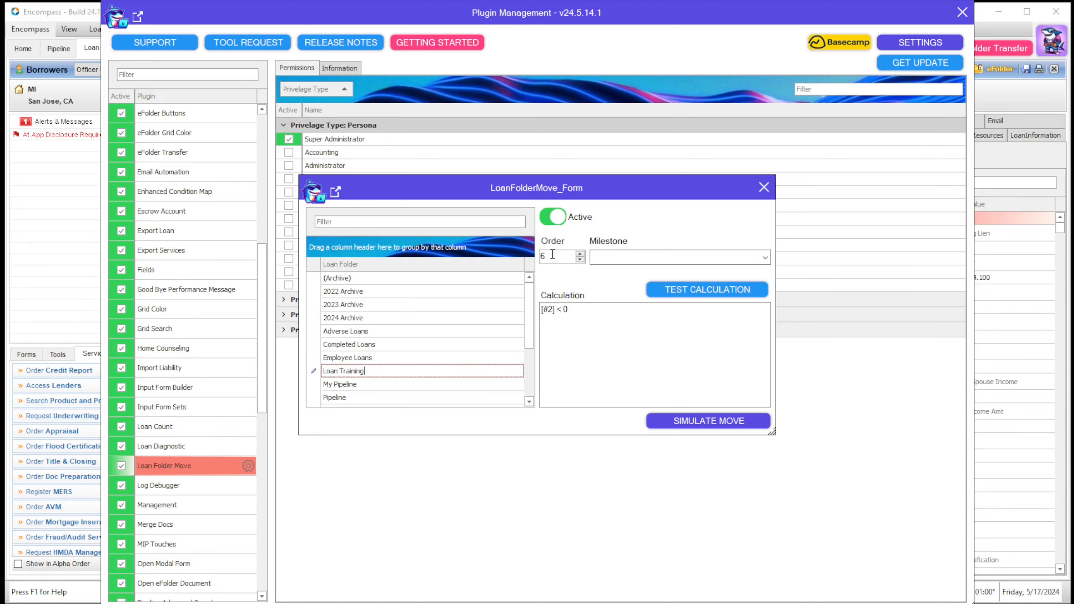
Step: Test the Loan Training rule's calculation [#2] < 0, which evaluates to False
click(765, 257)
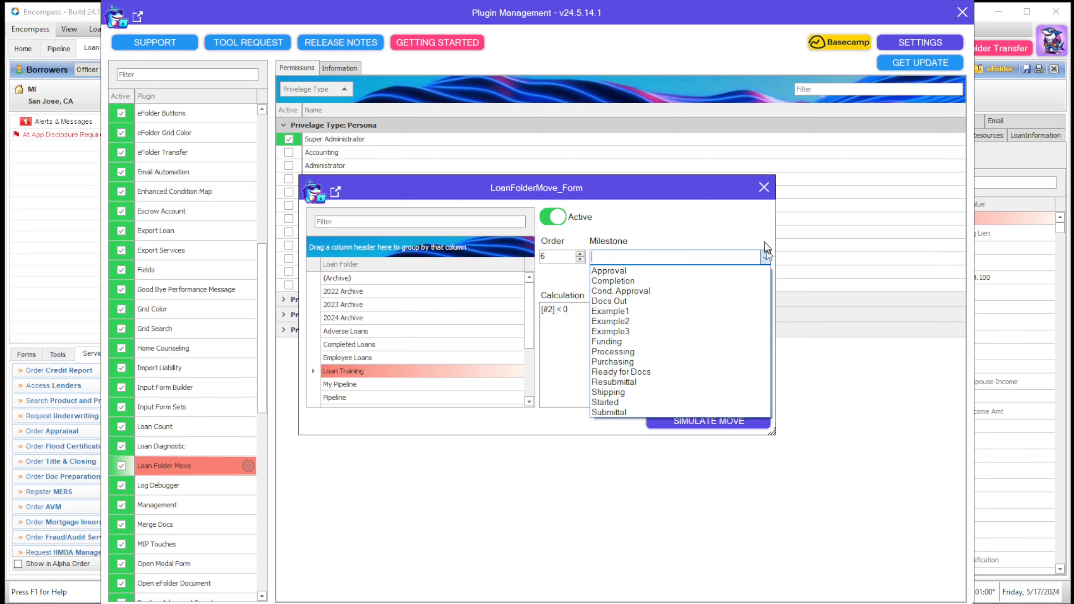
click(766, 258)
click(660, 333)
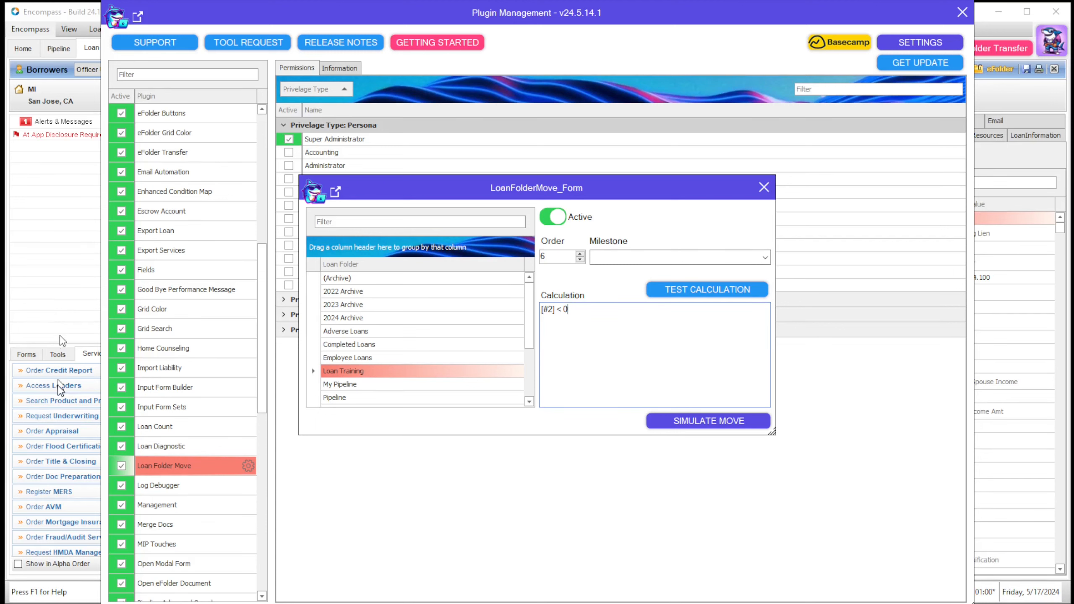
click(715, 303)
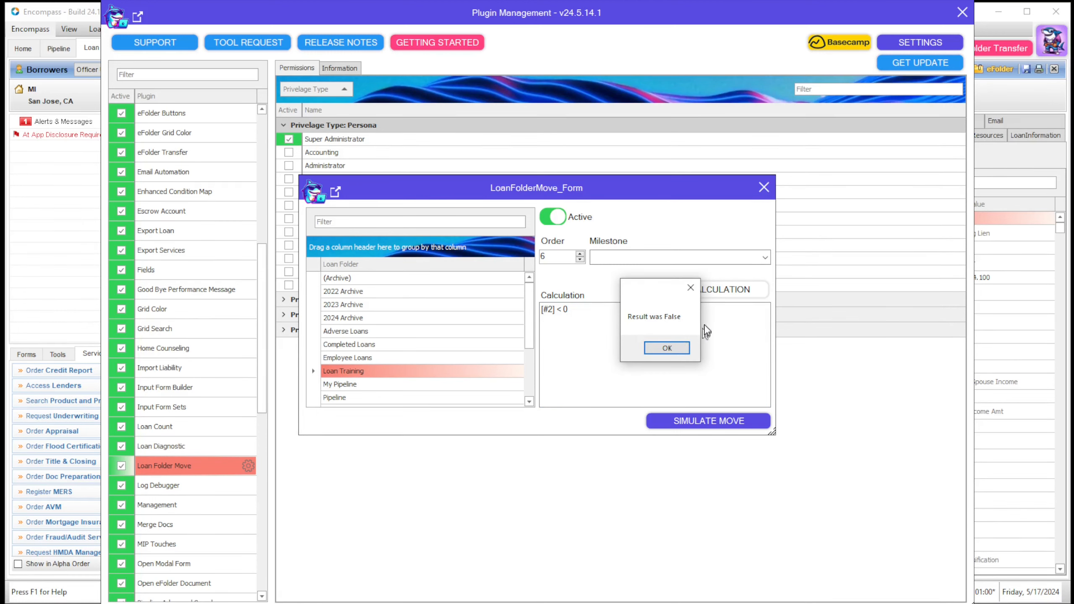
click(665, 349)
click(590, 318)
key(ctrl+a)
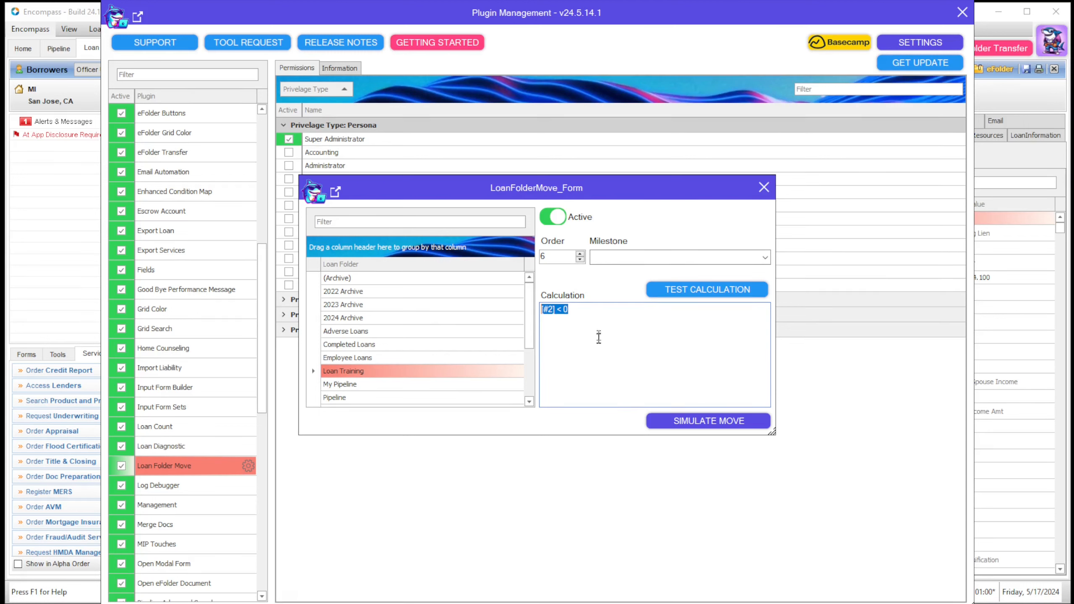
click(583, 312)
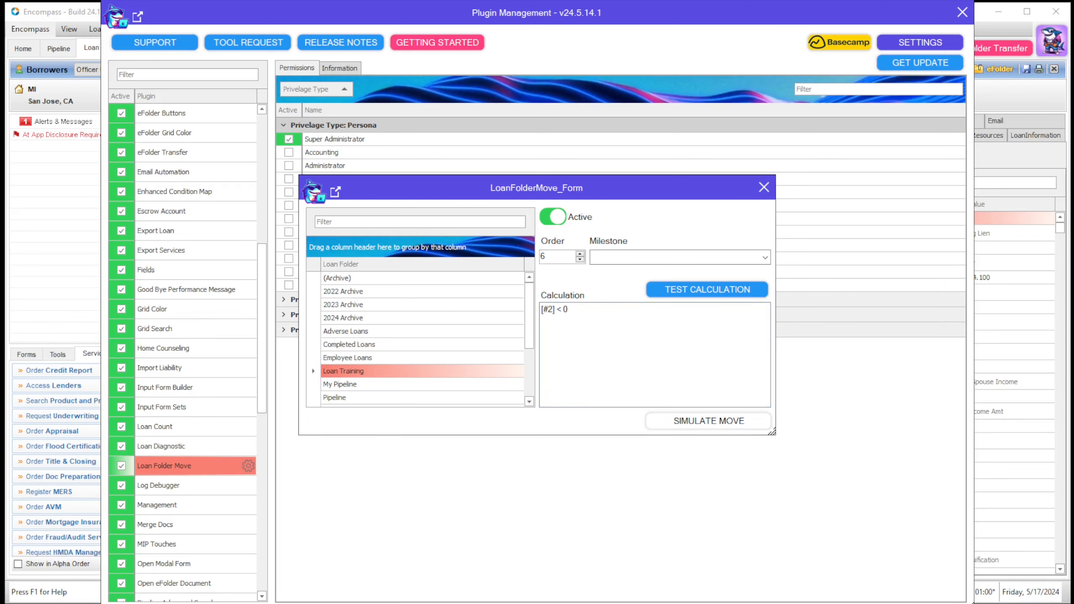
Step: Dismiss the simulation result showing the move to Pipeline and close the LoanFolderMove form
drag(612, 295, 580, 279)
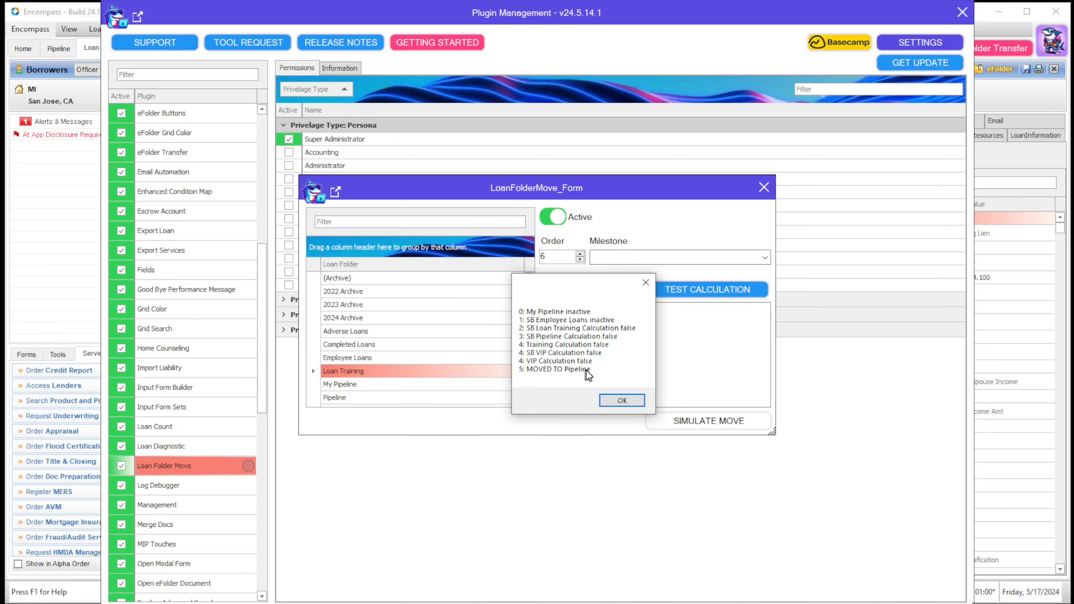
click(620, 401)
click(760, 190)
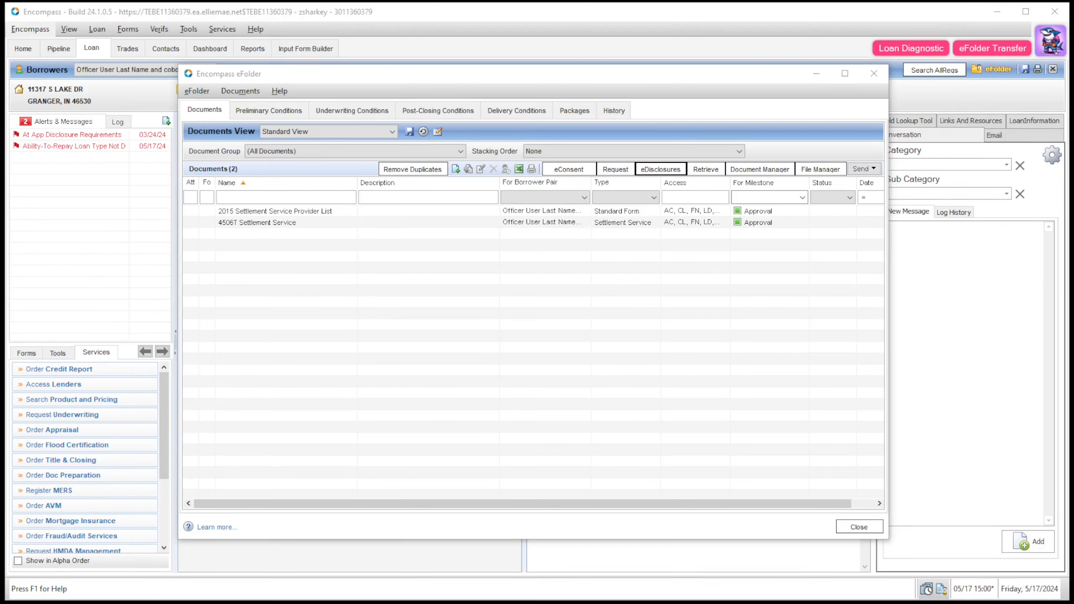
click(660, 169)
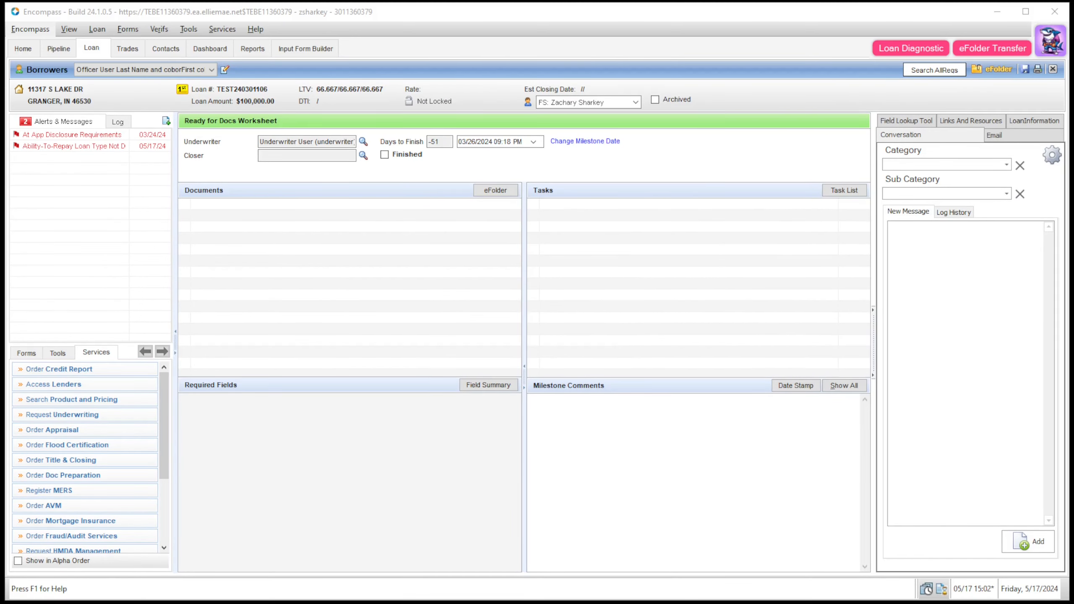
click(758, 485)
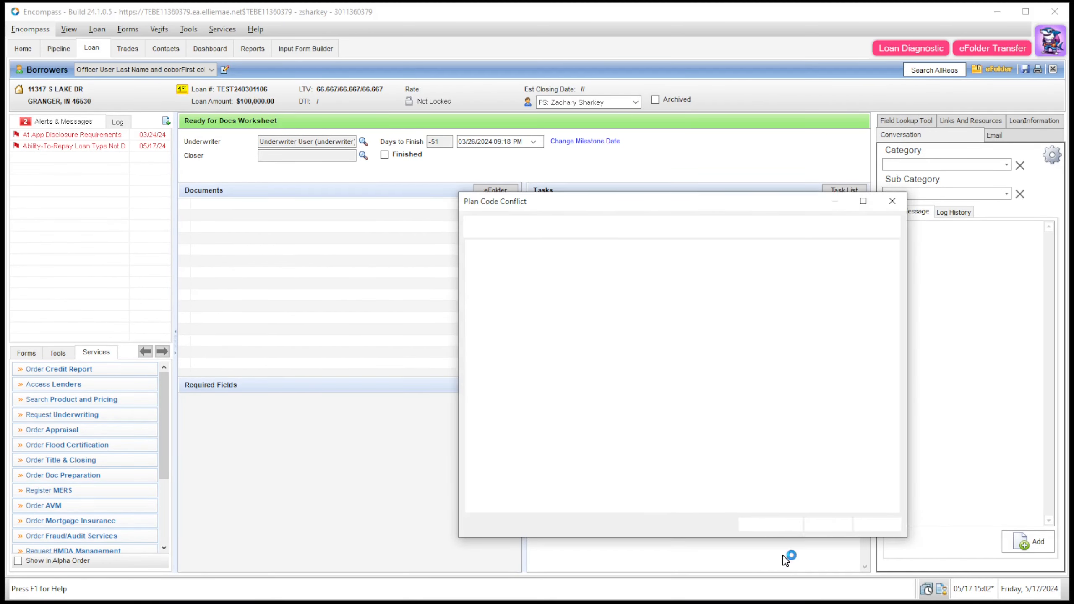
click(836, 525)
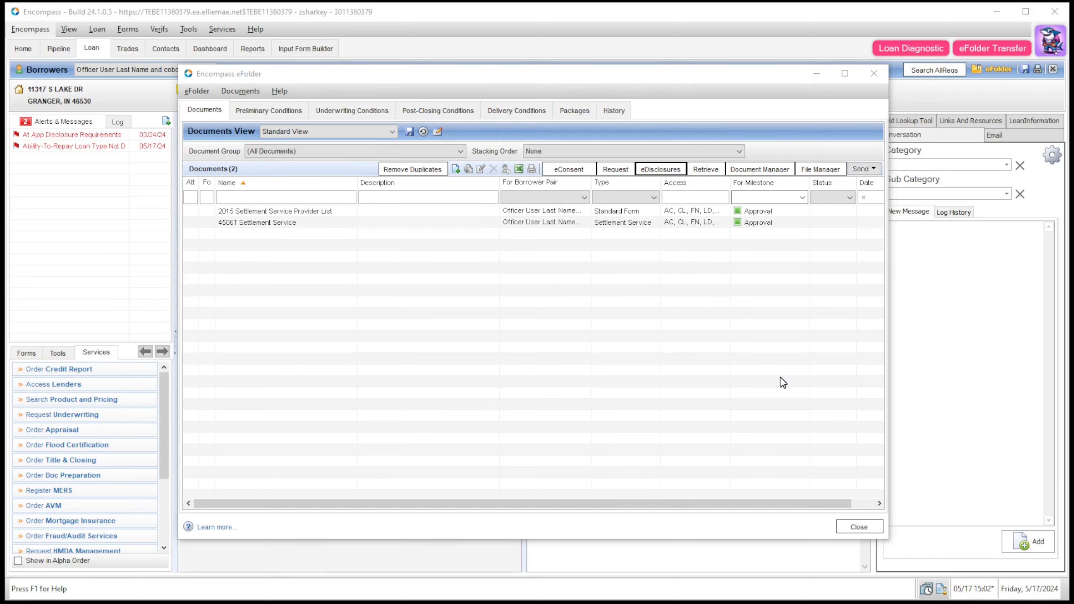
drag(692, 157, 597, 148)
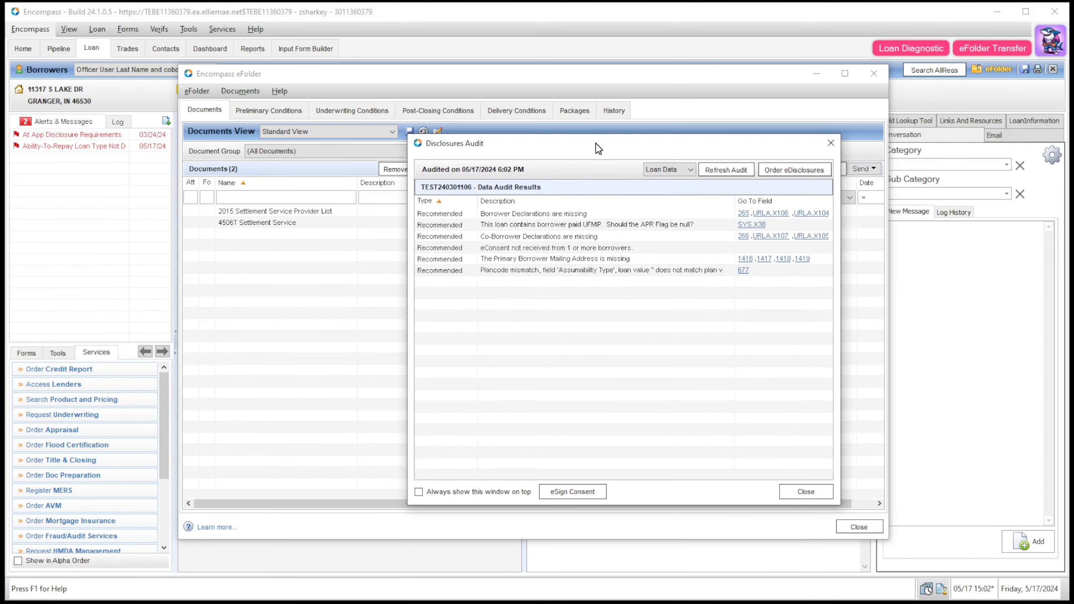
click(794, 170)
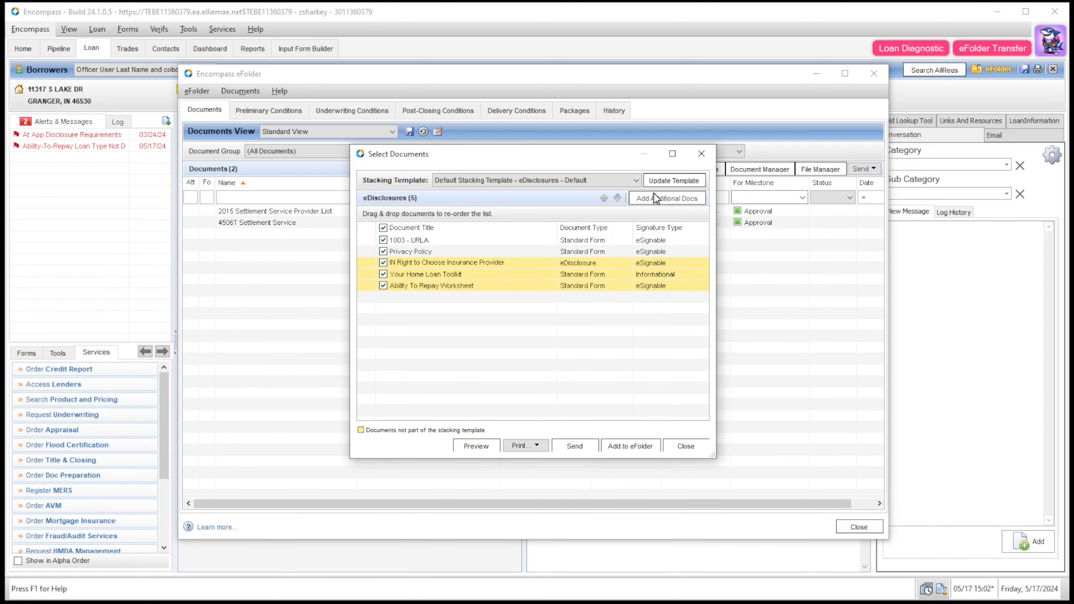
click(701, 154)
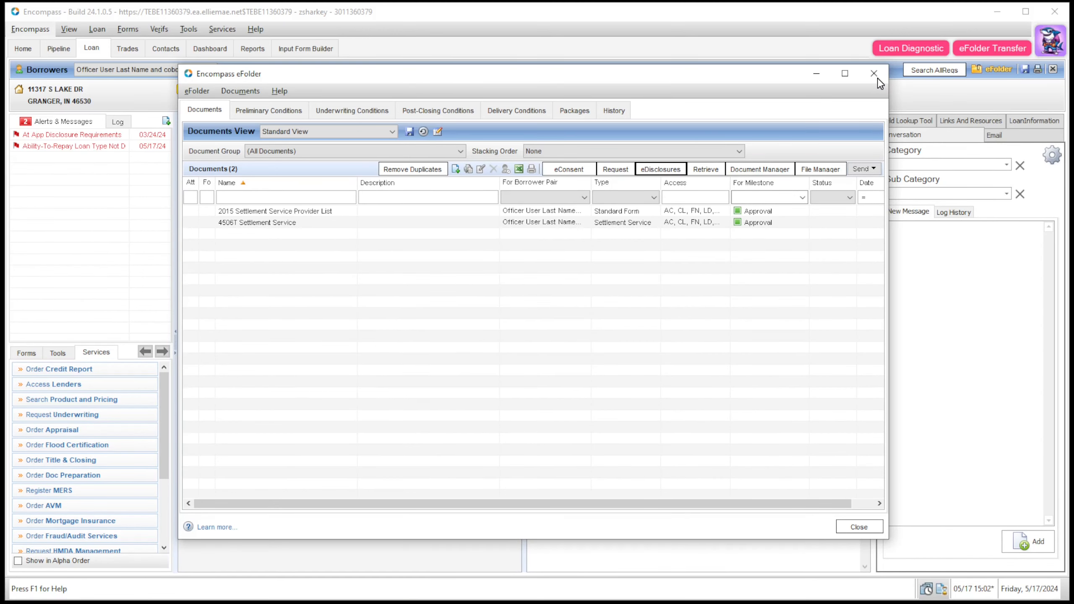
Step: Close the eFolder and open the Auto Add Docs To Closing Package plugin settings
click(875, 76)
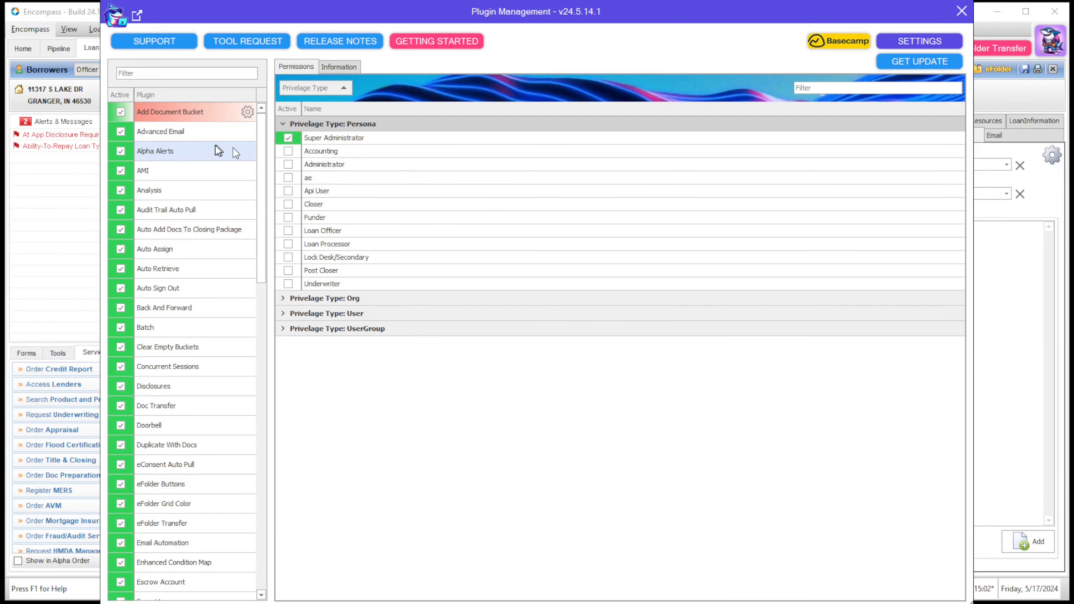
click(236, 229)
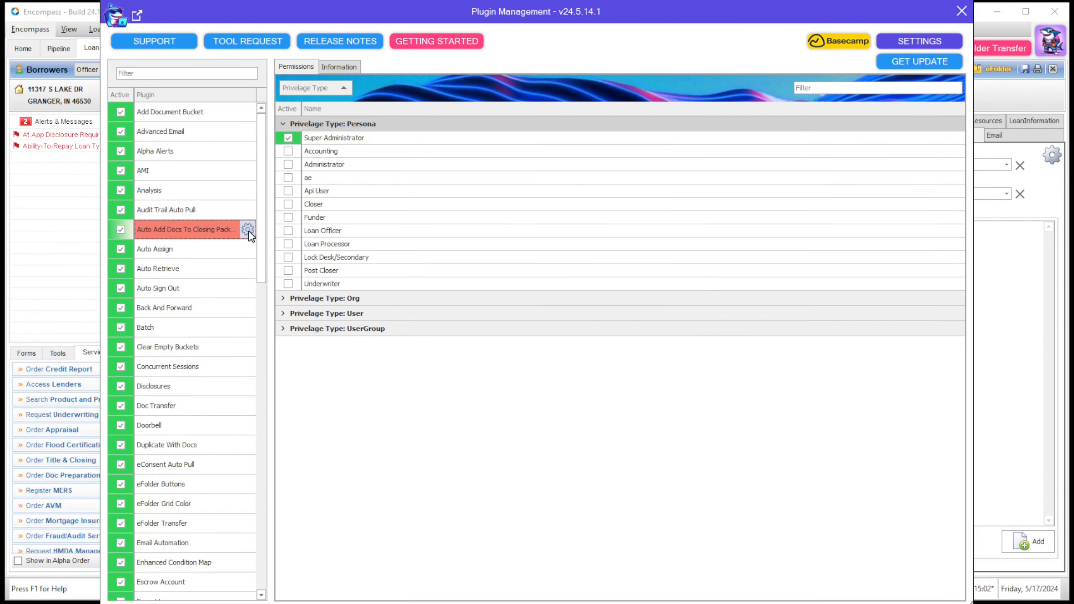
click(247, 229)
drag(415, 68, 608, 180)
Step: Inspect the Auto Add Docs rules and toggle Disable Button on the Ability To Repay Worksheet rule
click(477, 235)
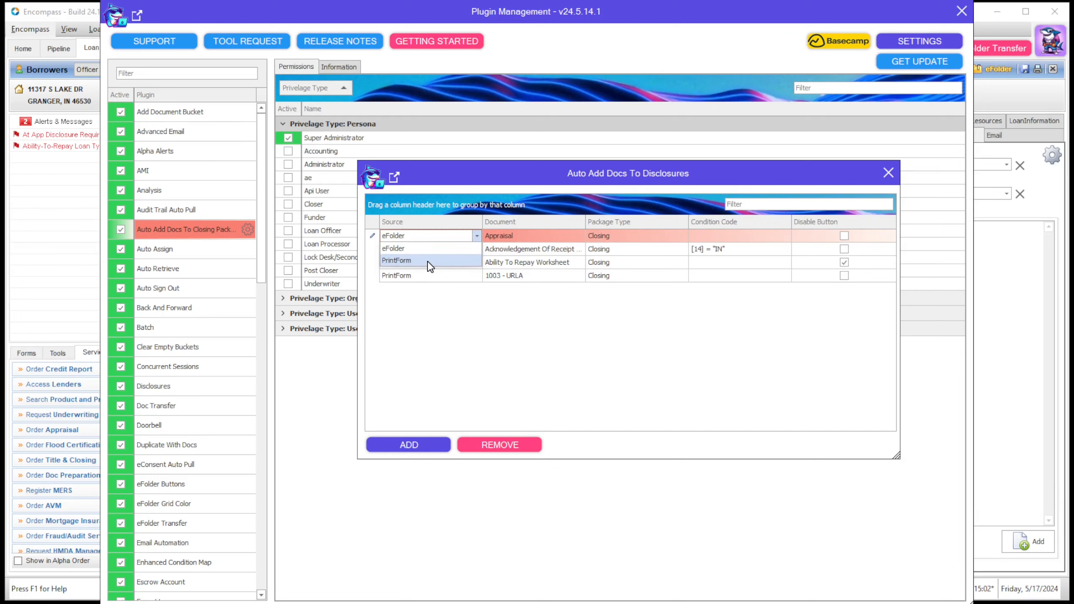
click(500, 246)
click(529, 237)
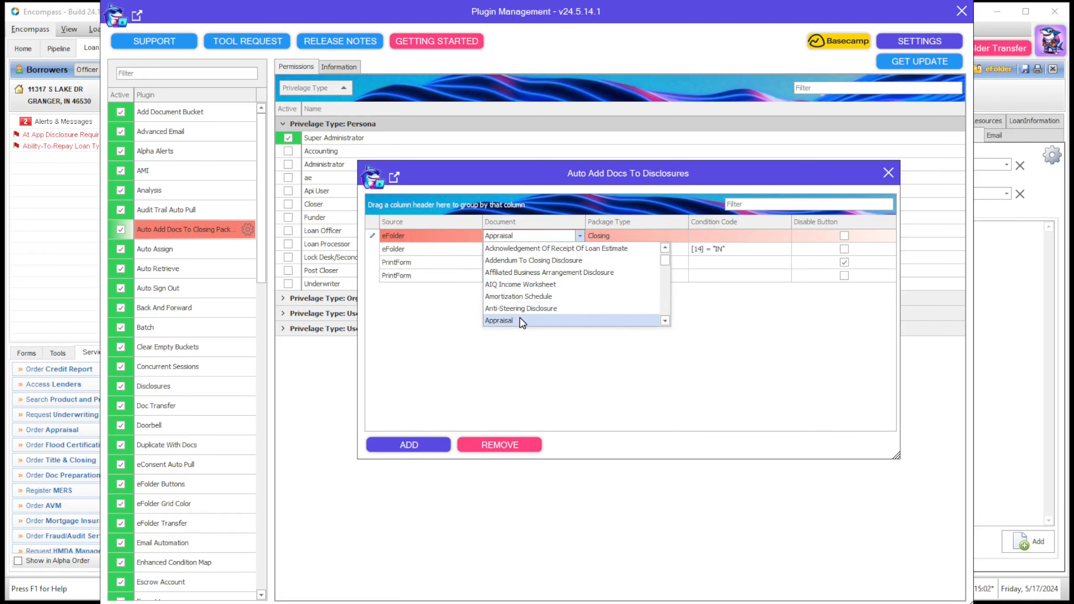
click(643, 236)
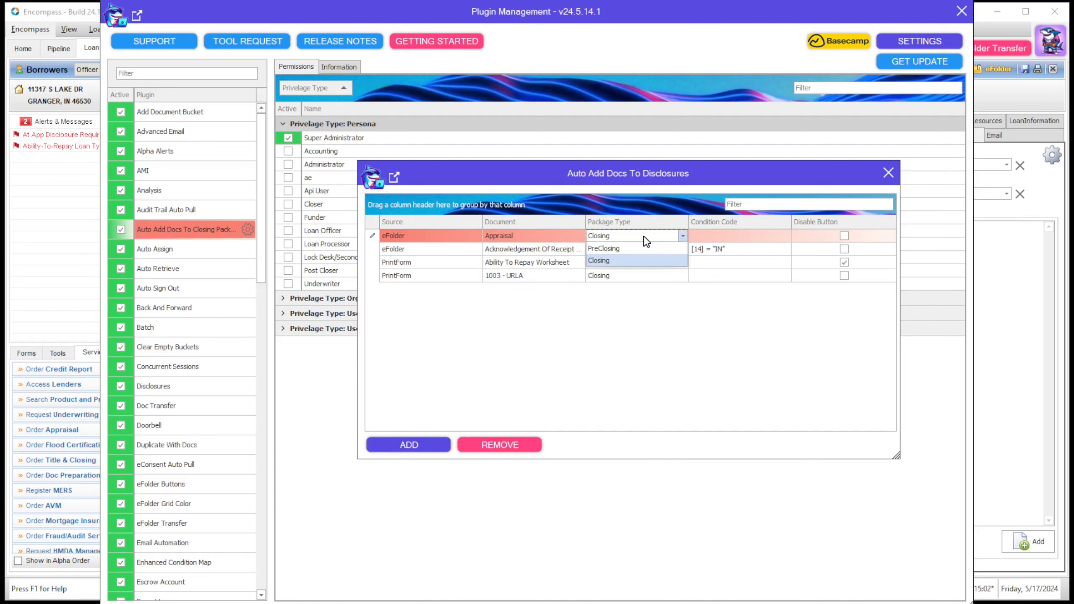
click(729, 236)
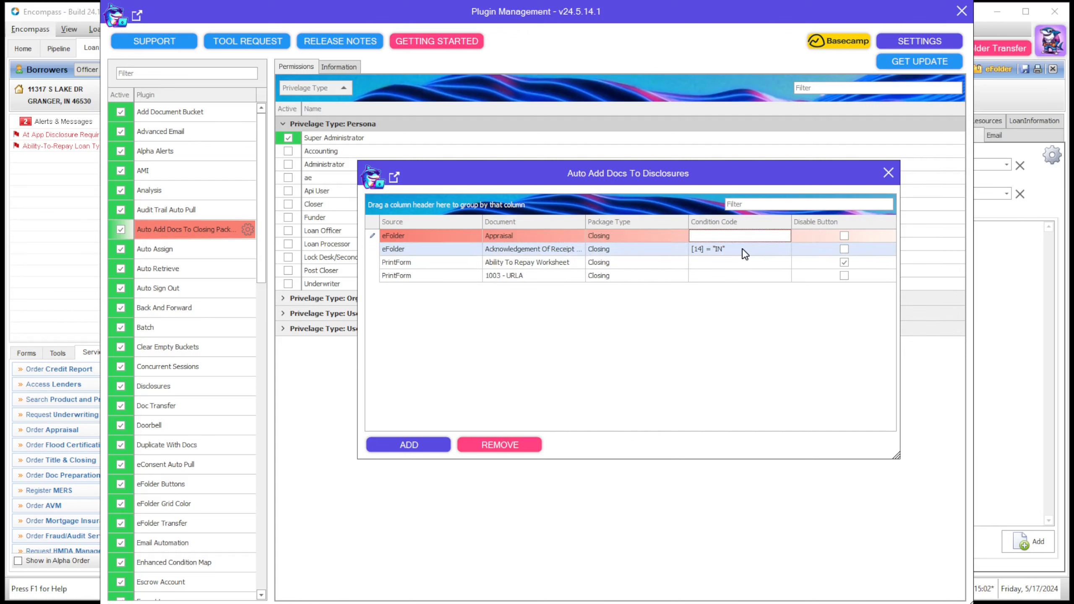
click(742, 250)
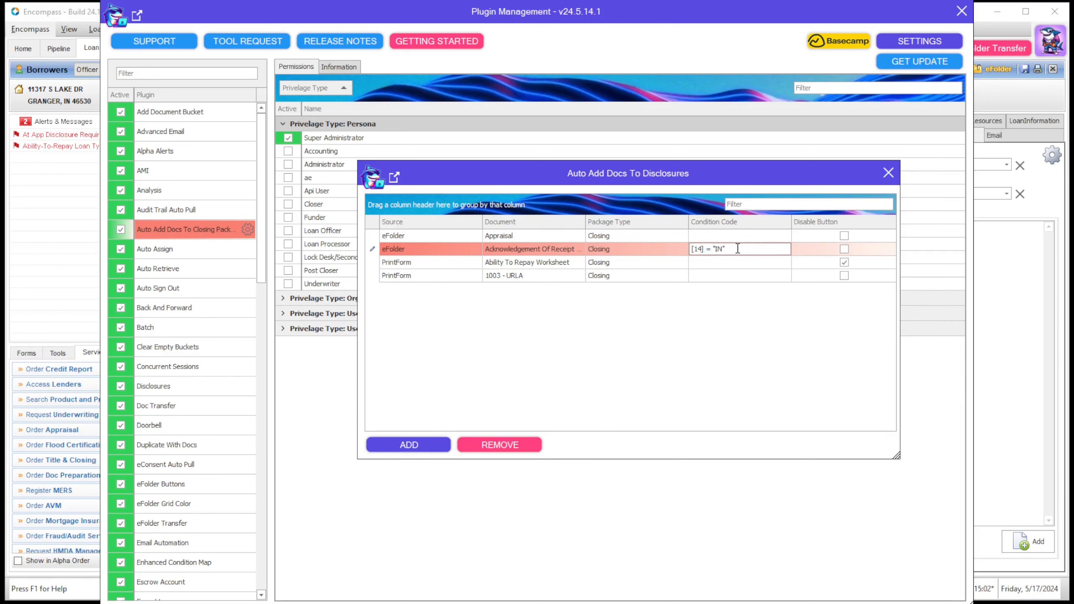
drag(728, 250, 696, 250)
click(789, 332)
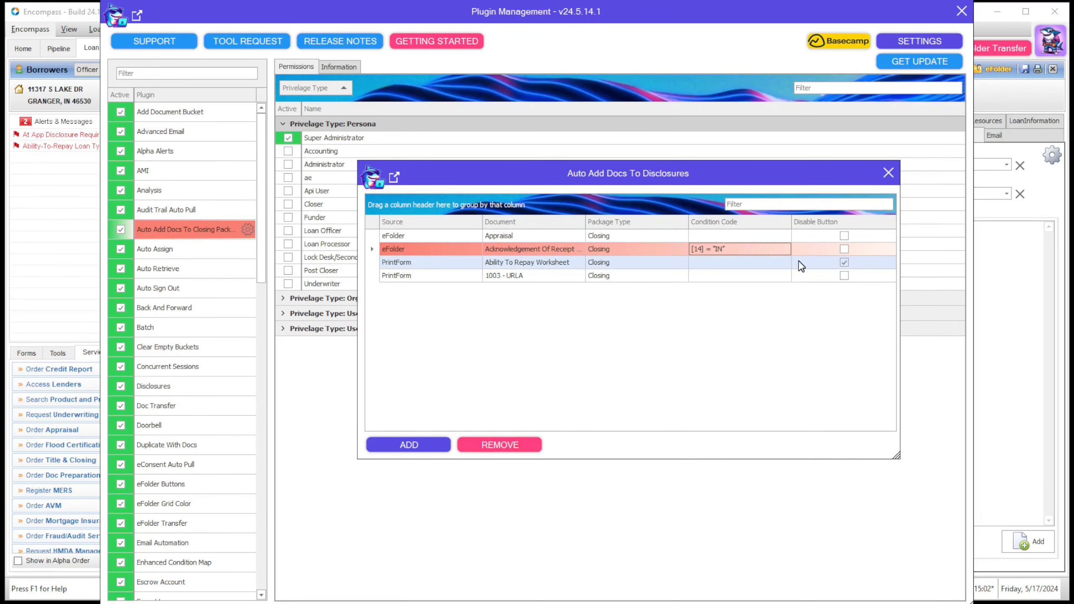
click(844, 263)
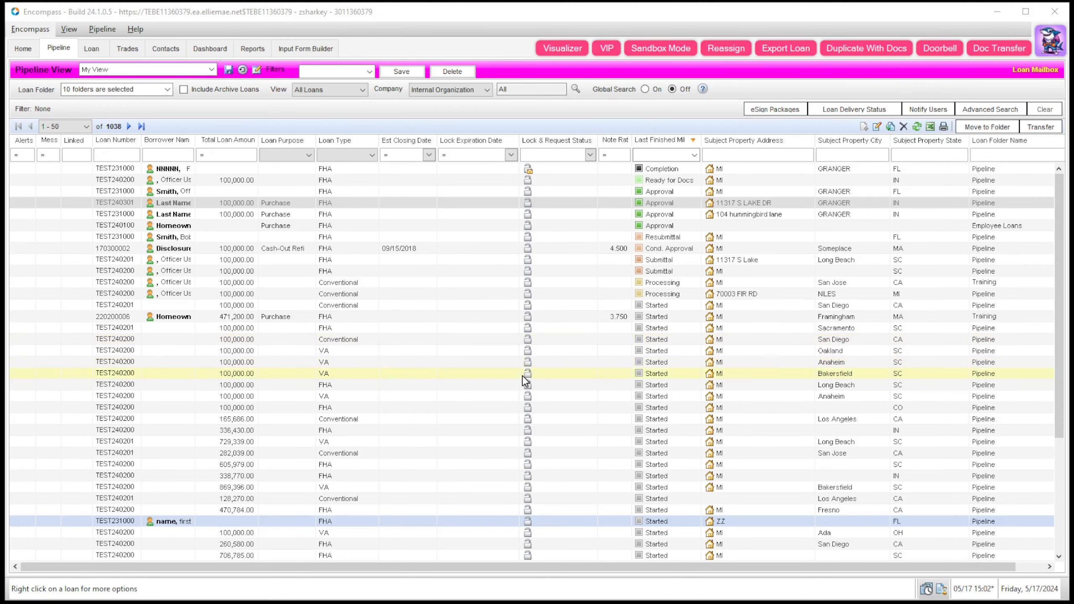
Step: Add field 1109 as a pipeline column through Customize Columns
right_click(405, 145)
click(435, 151)
click(528, 232)
text(1109)
click(810, 232)
click(443, 248)
click(754, 404)
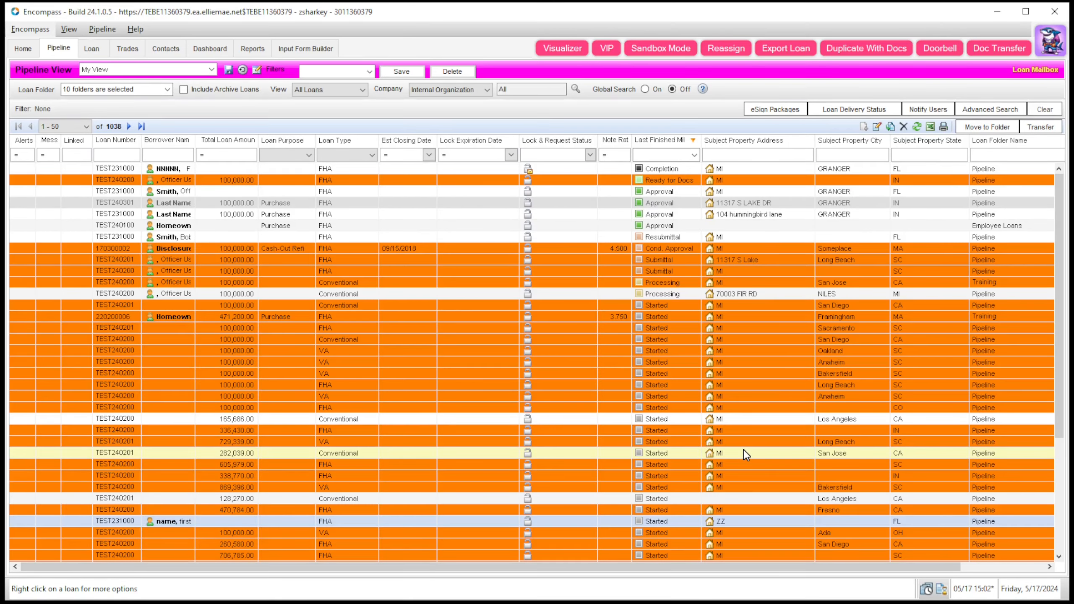
scroll(535, 295, down, 5)
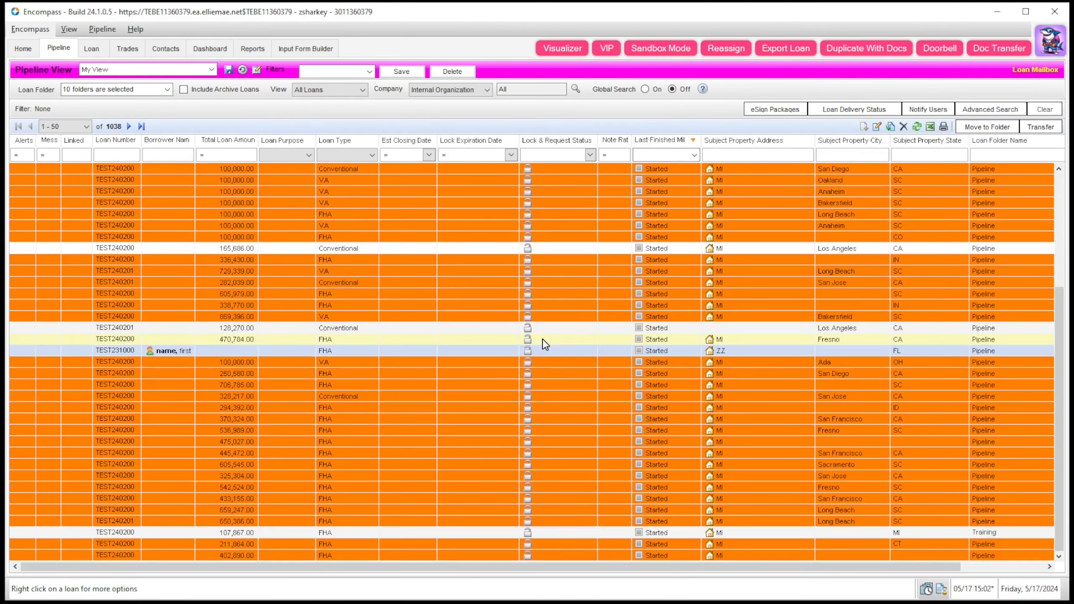
scroll(539, 372, up, 5)
Step: Add field 4000 (Borrower First Name) as a pipeline column and refresh the pipeline
right_click(467, 143)
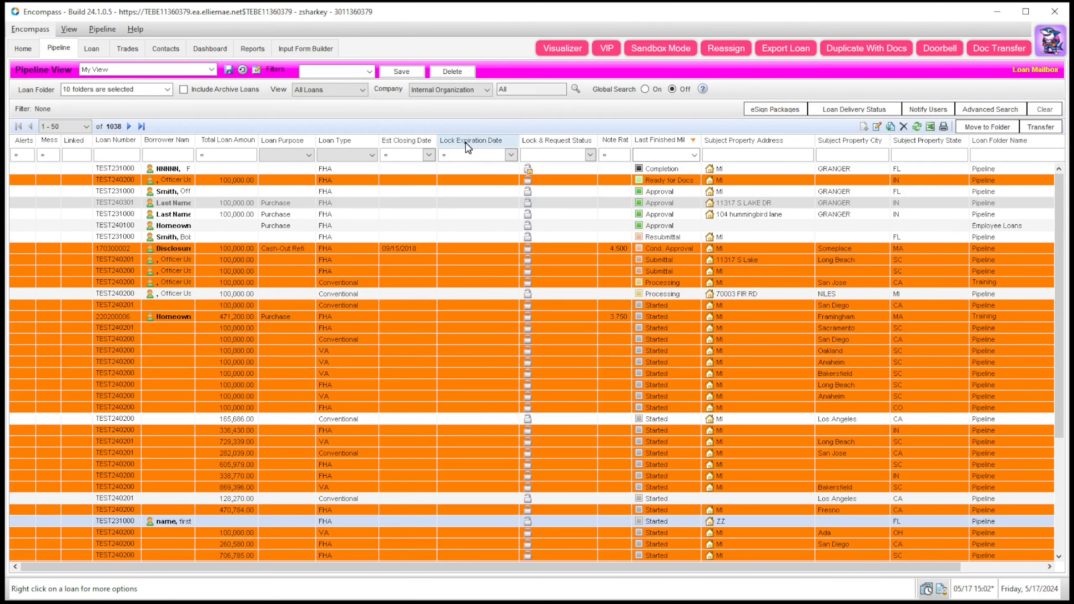
click(484, 153)
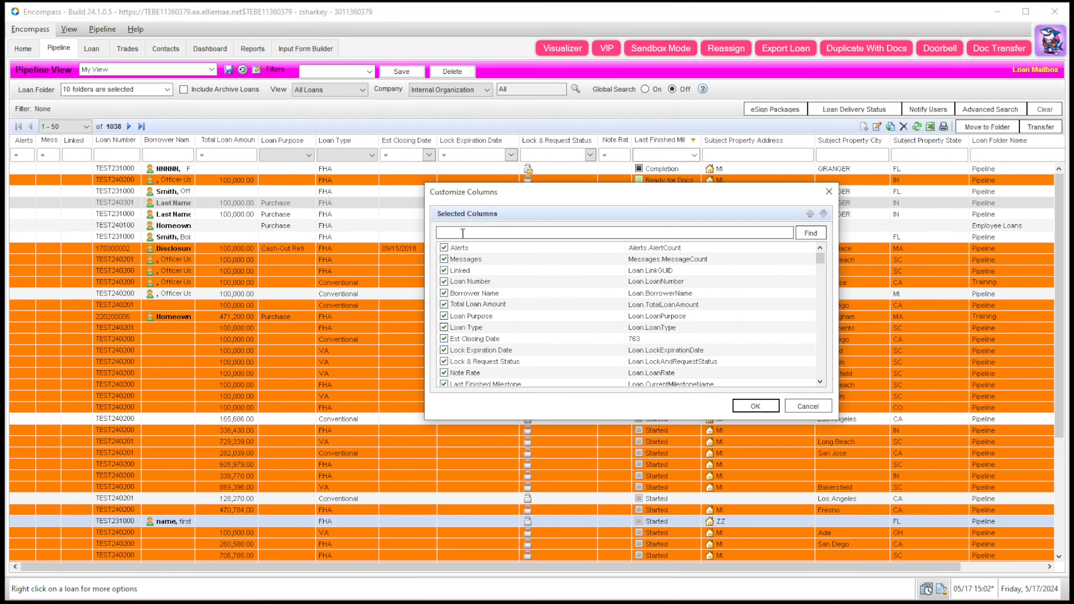
scroll(565, 343, down, 5)
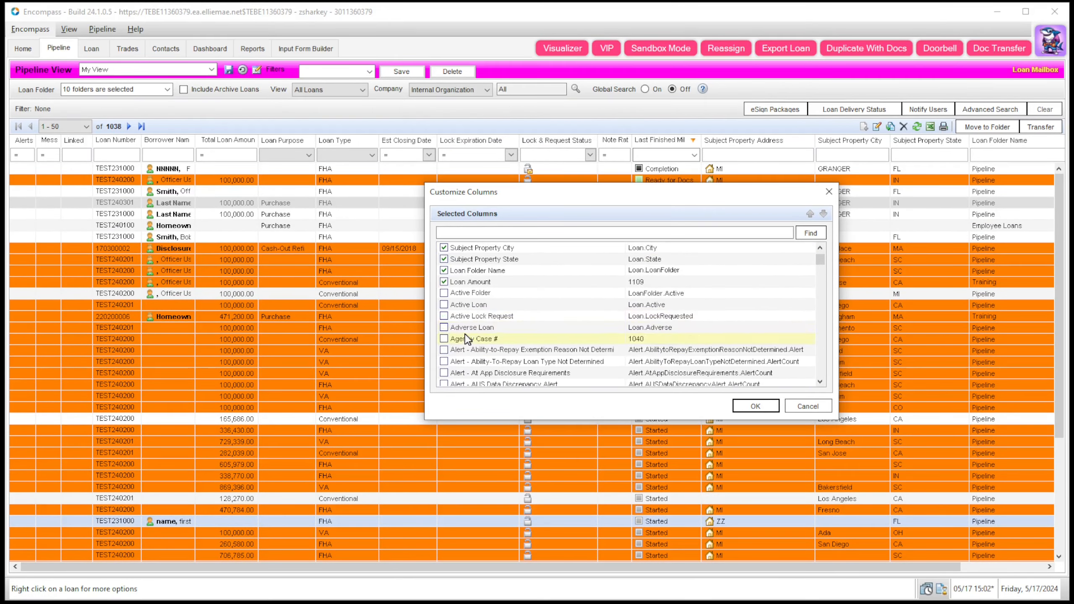
click(532, 232)
text(4000)
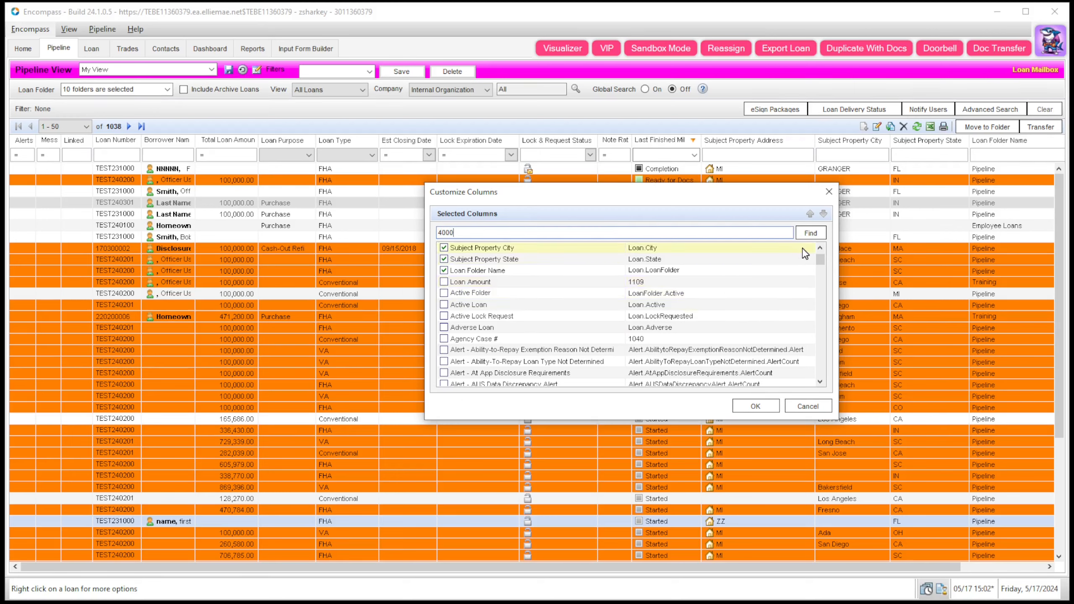
key(Return)
click(444, 248)
click(755, 406)
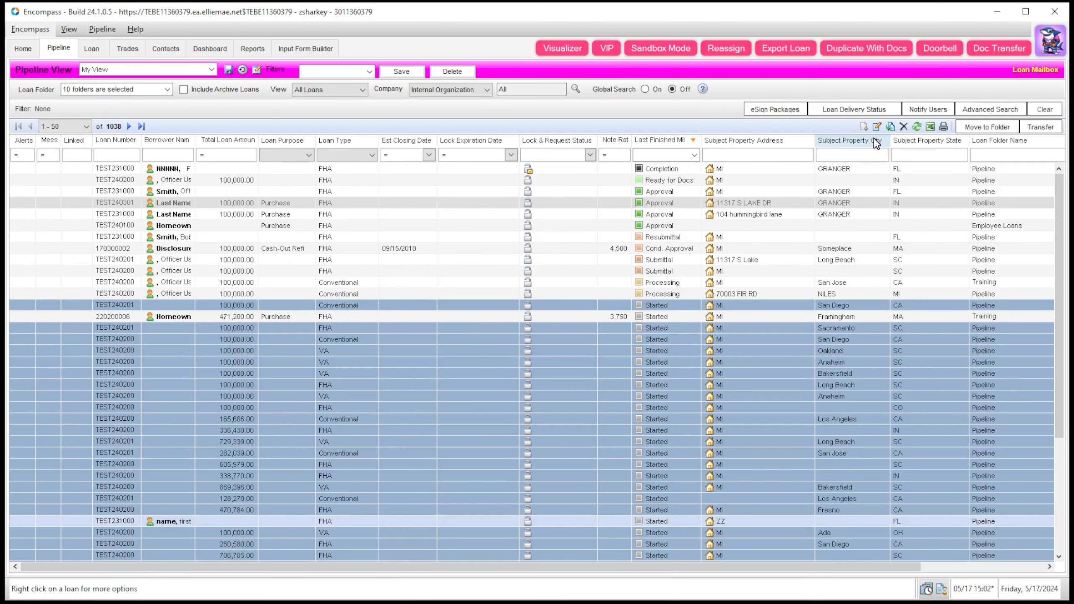
Step: From the shark menu's Plugin Management, open the Grid Color plugin configuration
click(1050, 47)
click(1045, 72)
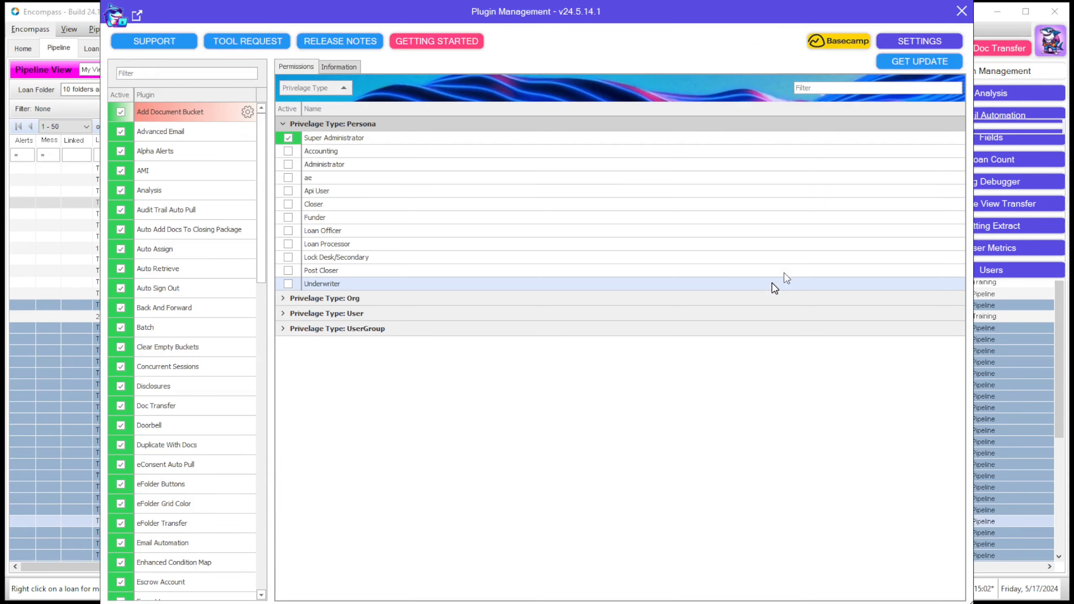
click(209, 545)
scroll(208, 549, down, 1)
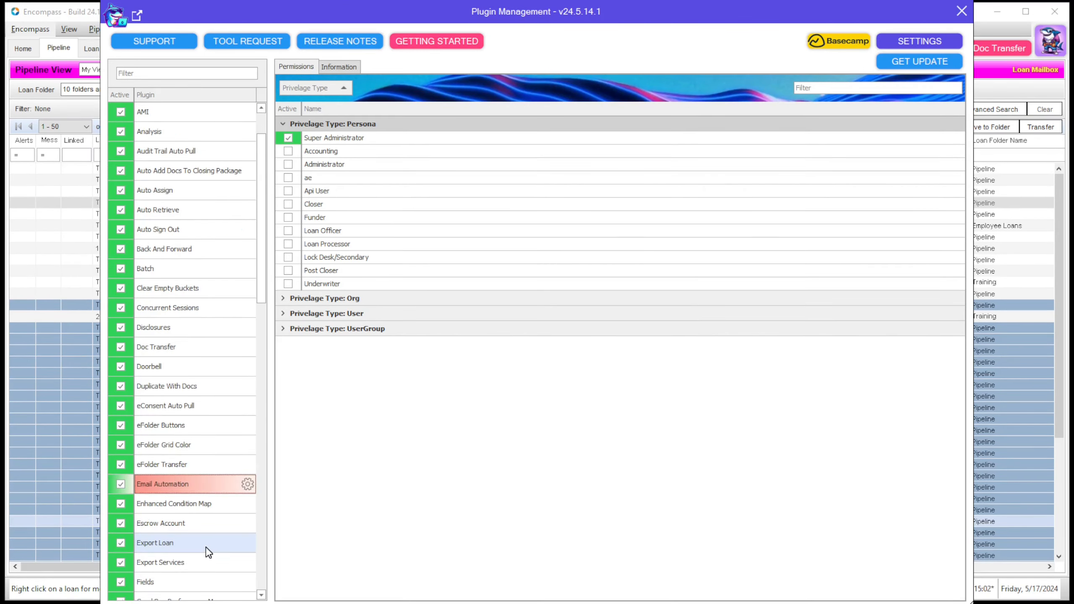
scroll(208, 552, down, 2)
click(199, 504)
click(248, 503)
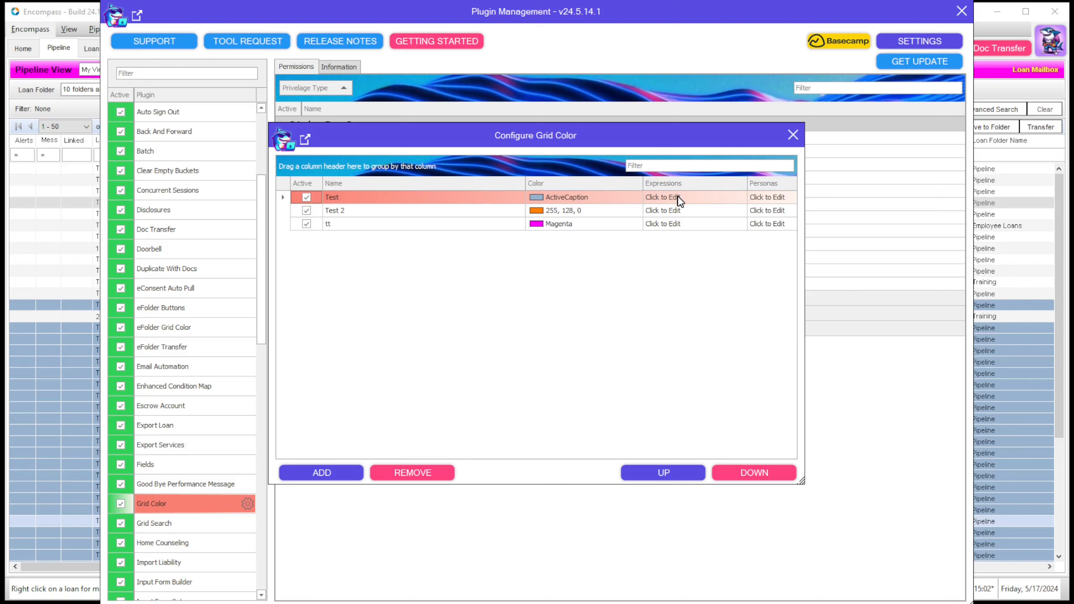
Step: Set the Test rule's condition to field 3142 compared against date Today
click(566, 198)
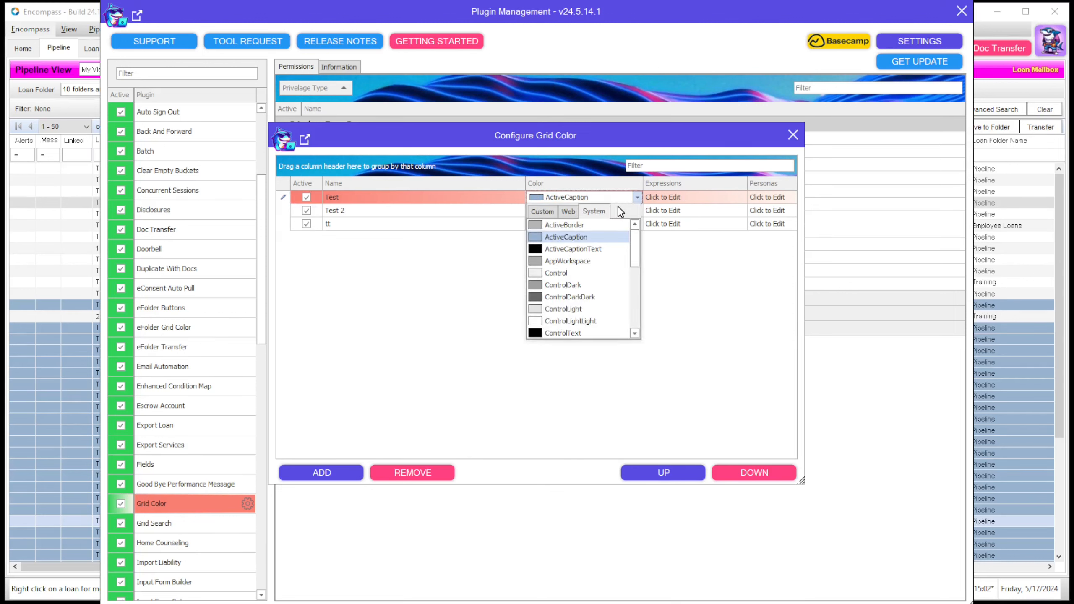
click(668, 258)
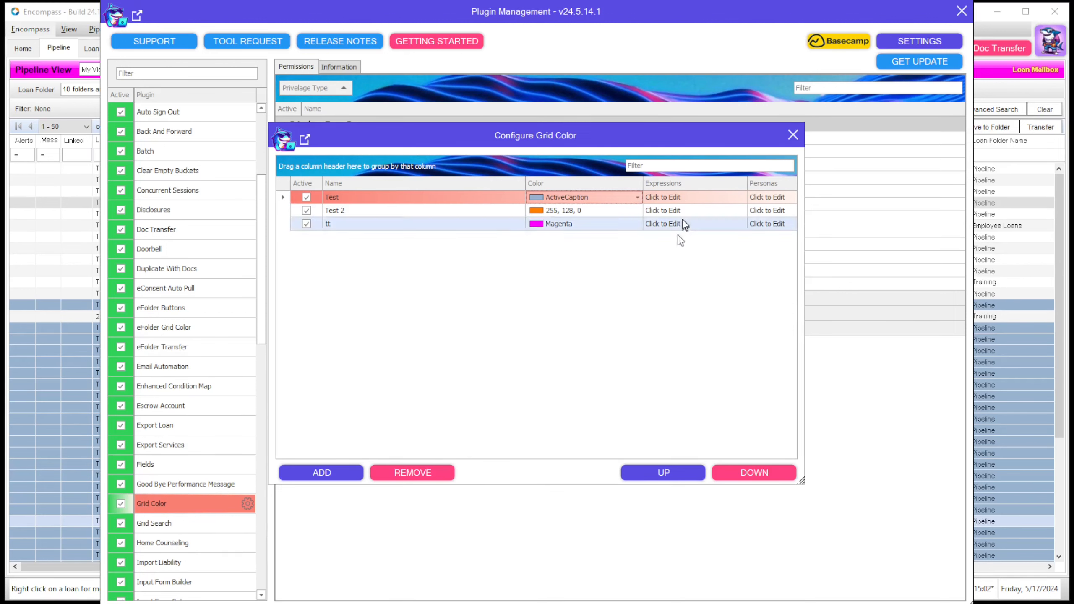
click(690, 201)
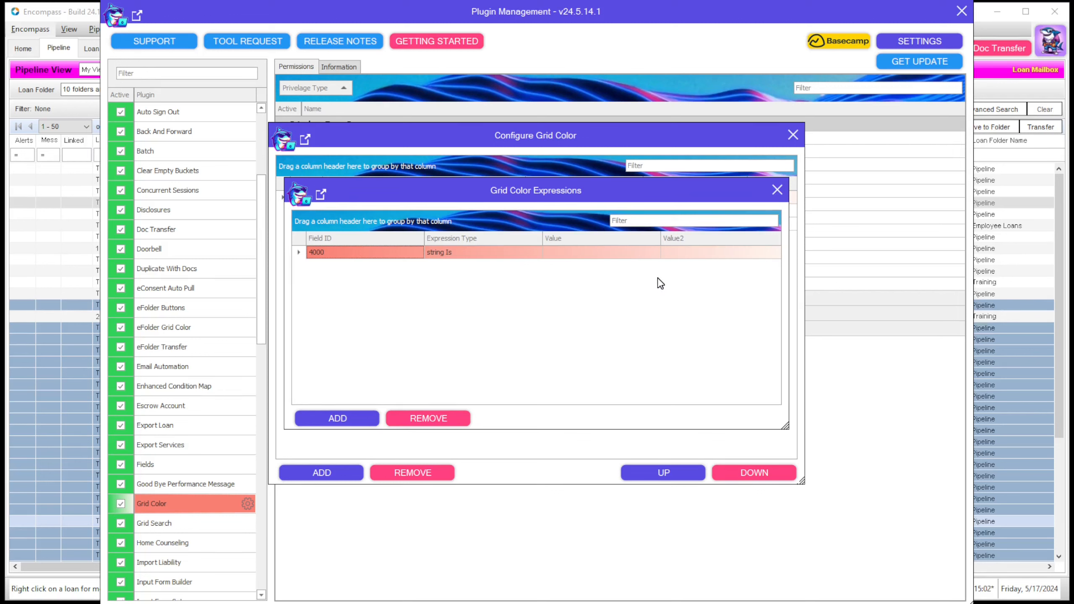
click(370, 253)
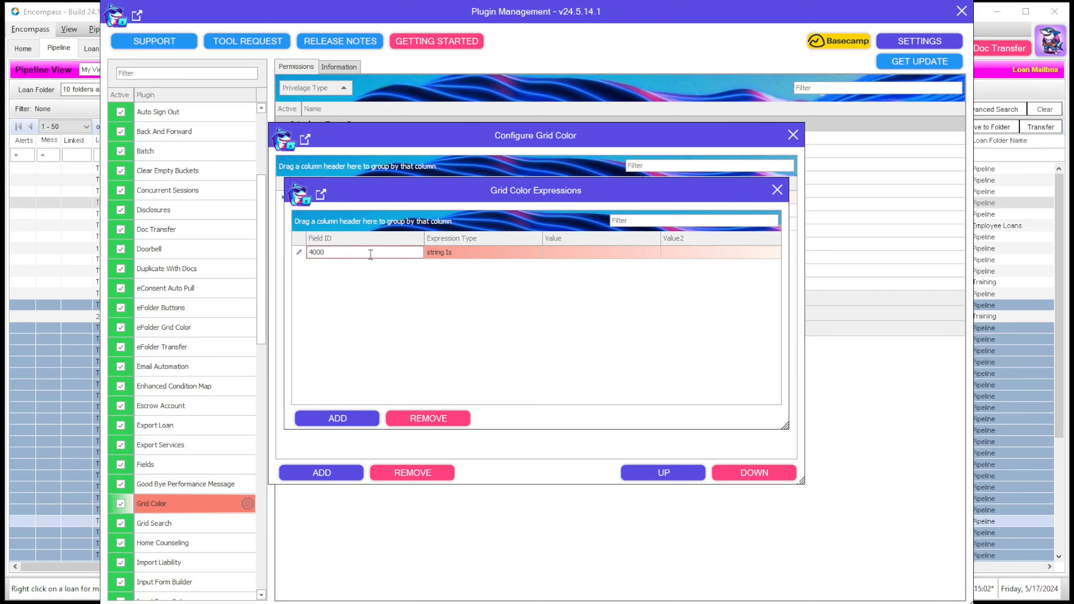
drag(370, 254, 207, 253)
text(4002)
click(454, 253)
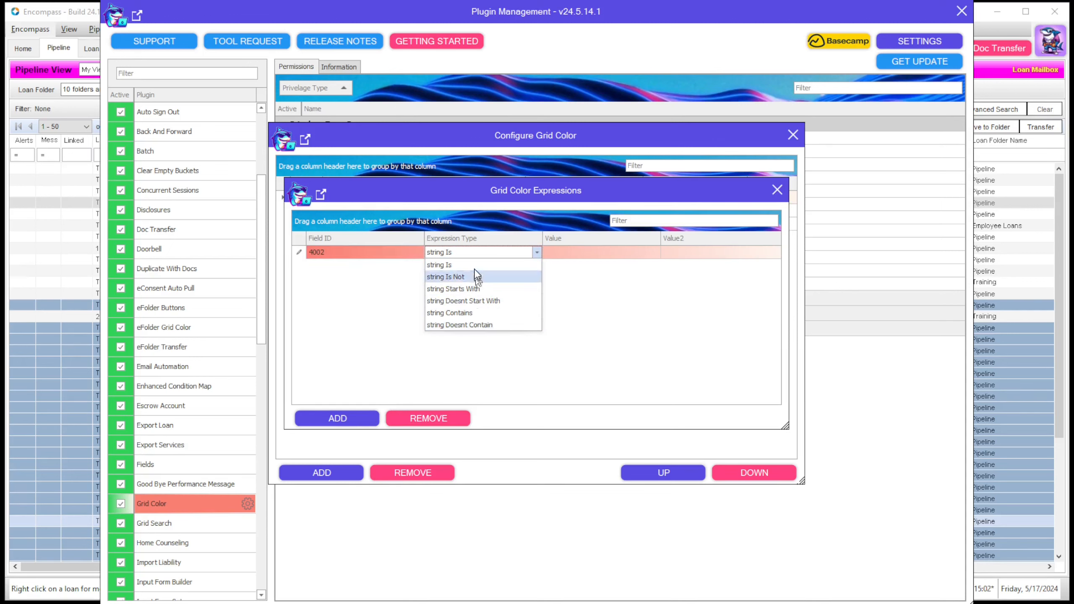
click(346, 253)
text(3142)
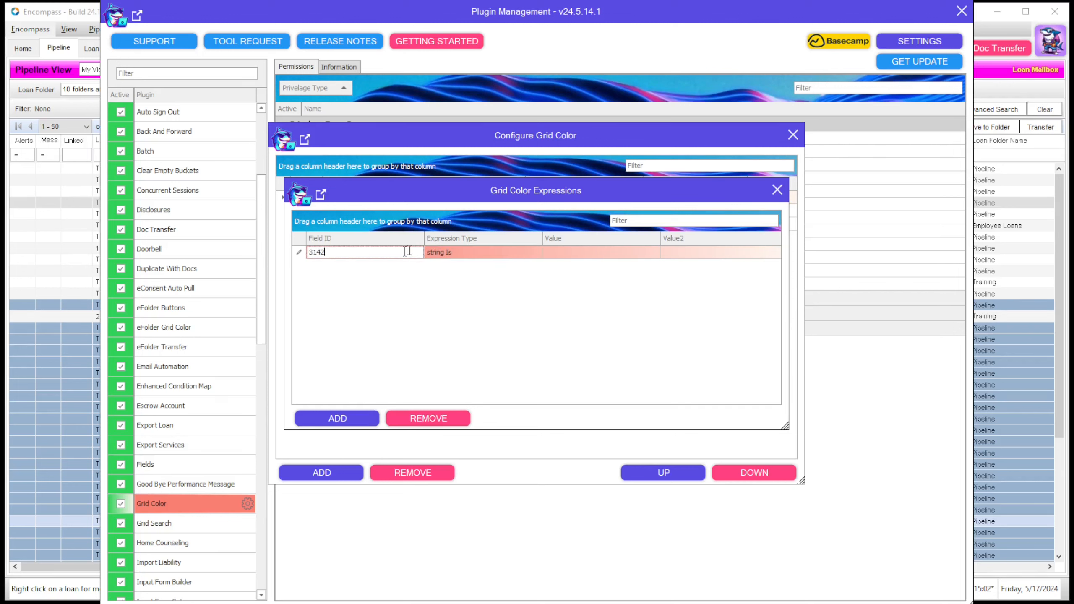
click(465, 253)
scroll(518, 291, down, 3)
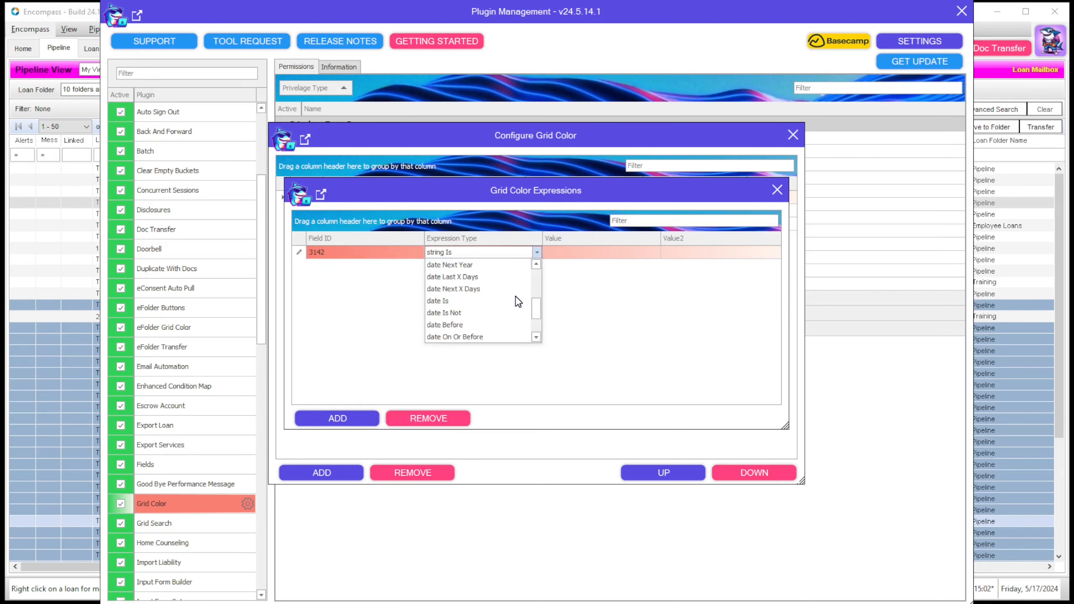
scroll(518, 301, up, 3)
click(465, 265)
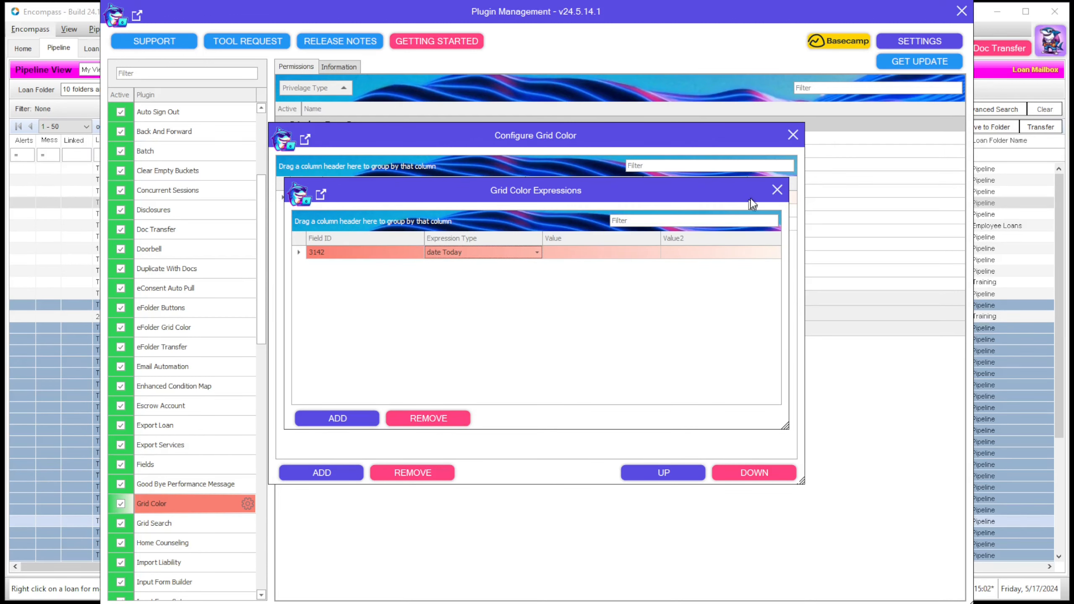
click(776, 190)
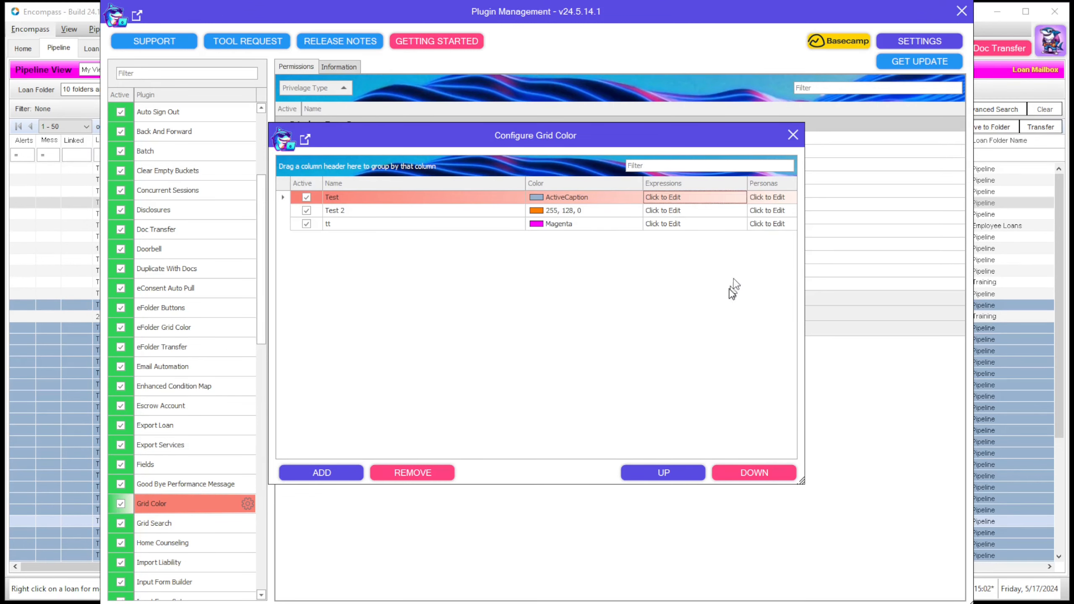
Step: Limit the Test rule to Lock Desk/Secondary, Administrator and Super Administrator personas
click(767, 197)
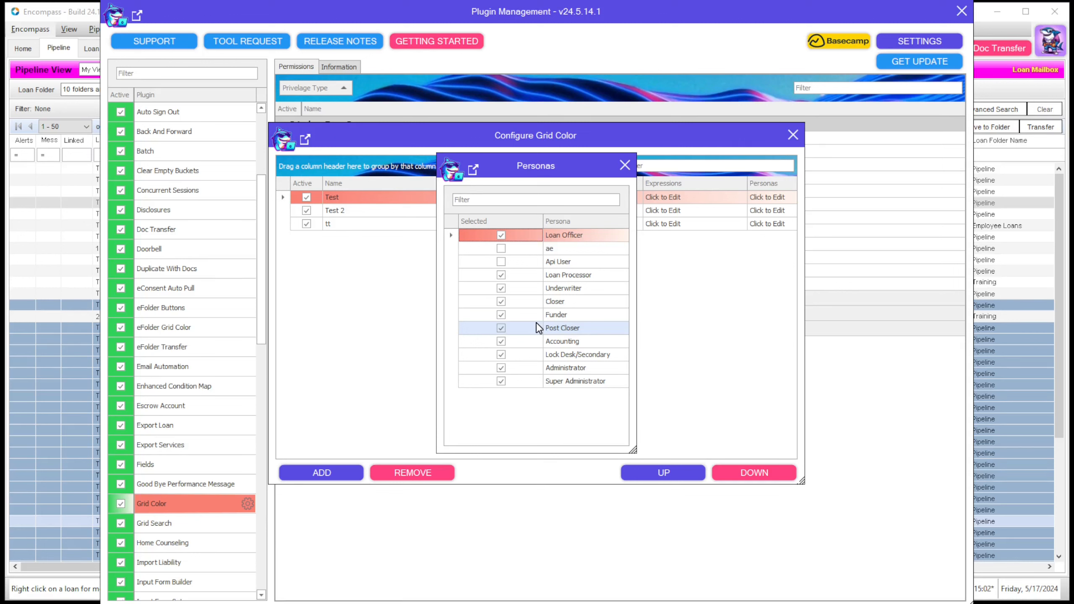
click(500, 236)
click(500, 275)
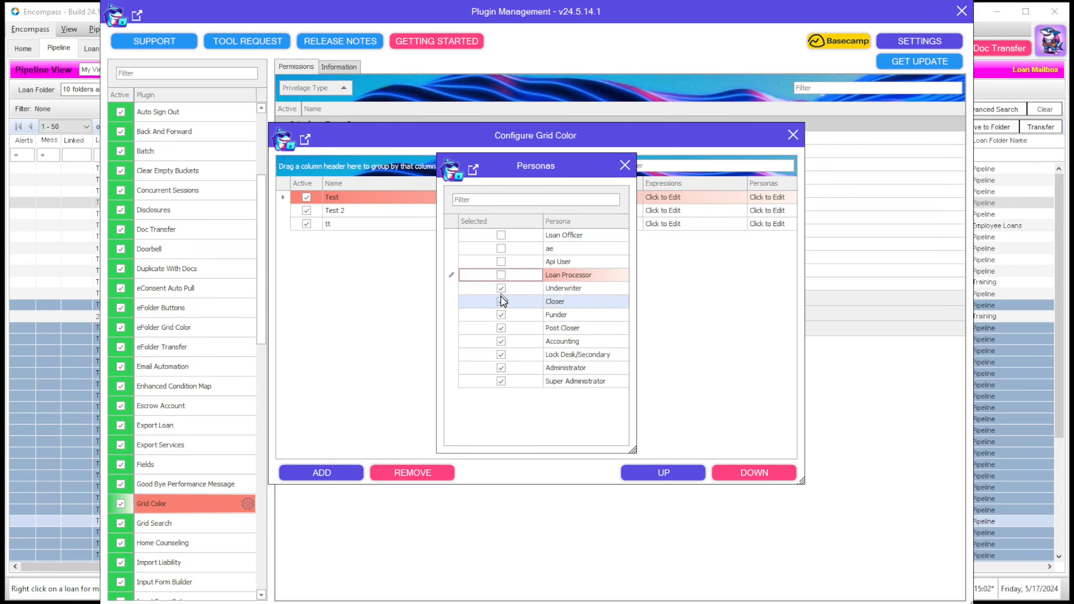
click(501, 288)
click(501, 302)
click(501, 328)
click(500, 341)
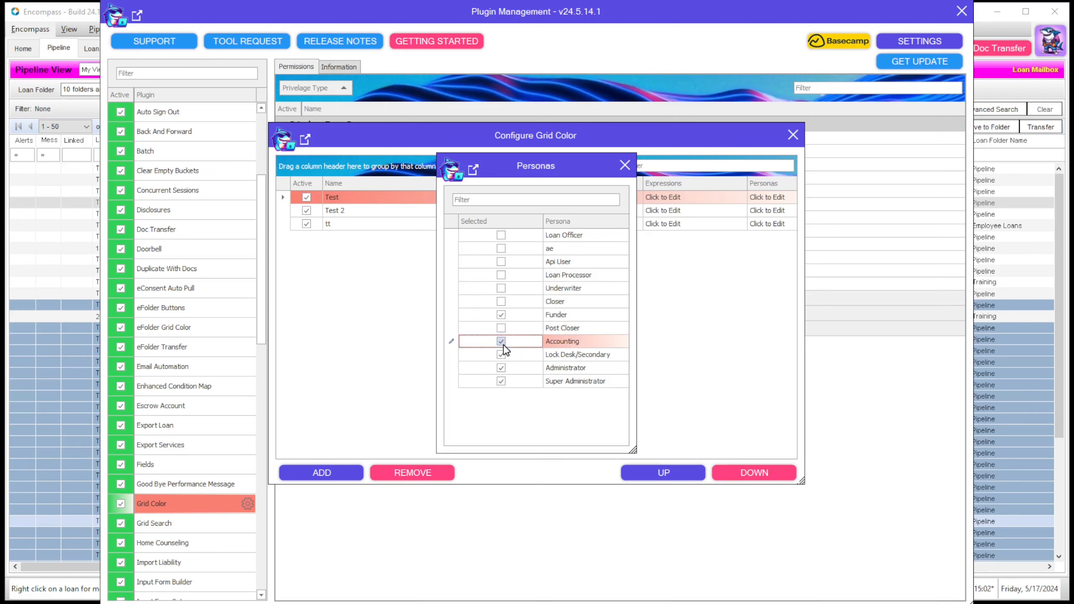
click(501, 314)
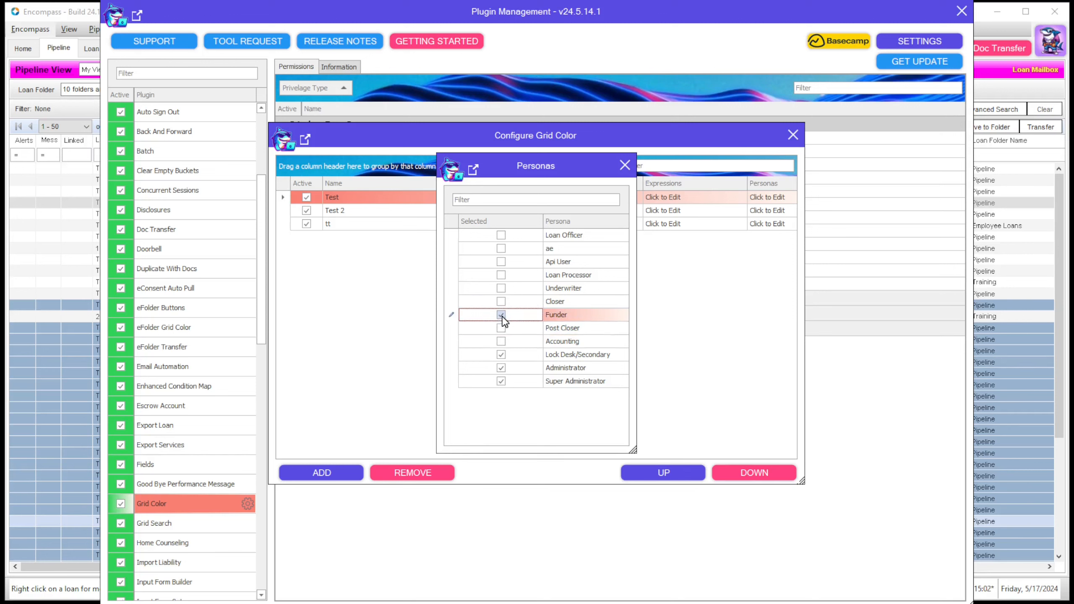
click(624, 165)
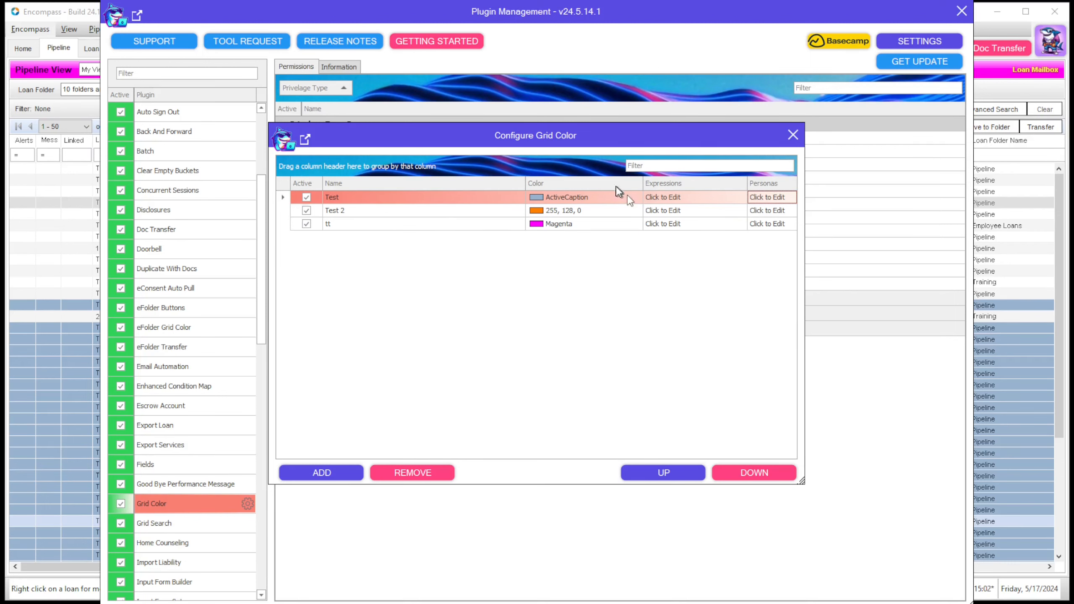
click(439, 210)
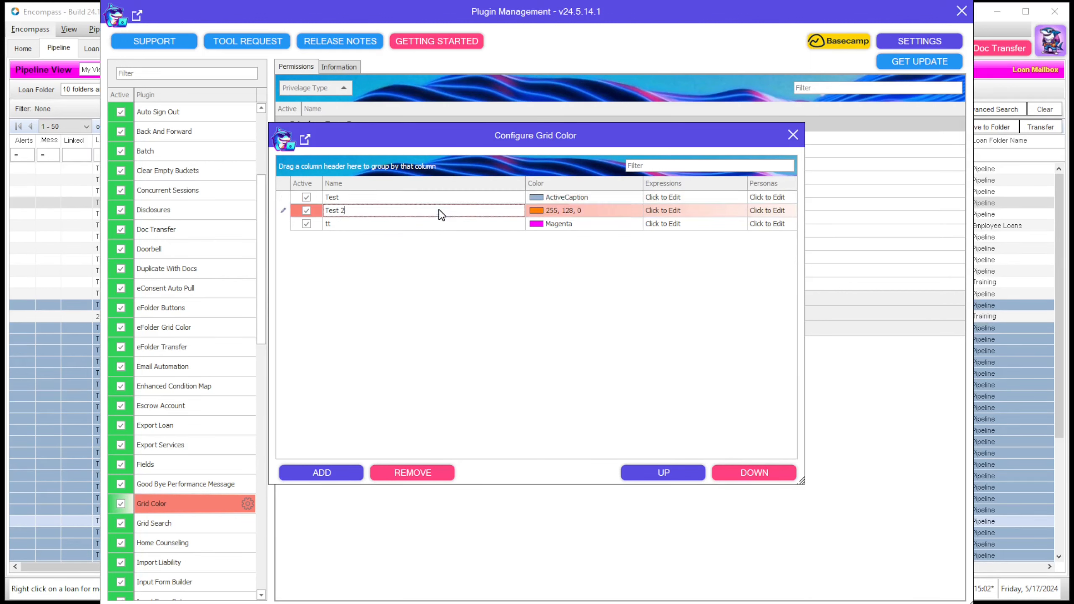
Step: Rank Test 2 above Test, then add all 157 All Documents - Sample documents to the eFolder
click(691, 473)
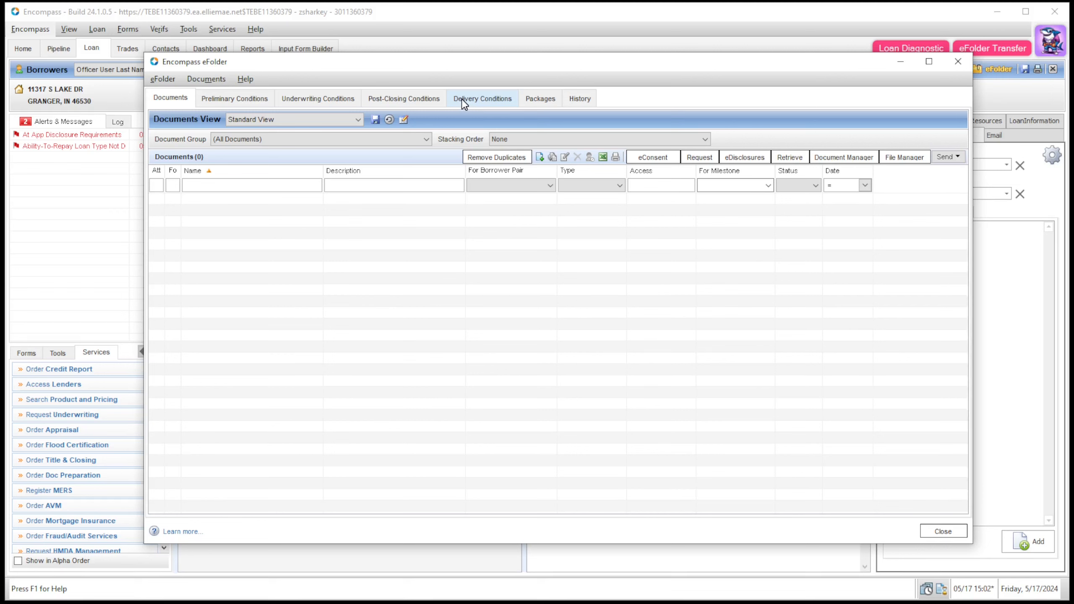
click(540, 157)
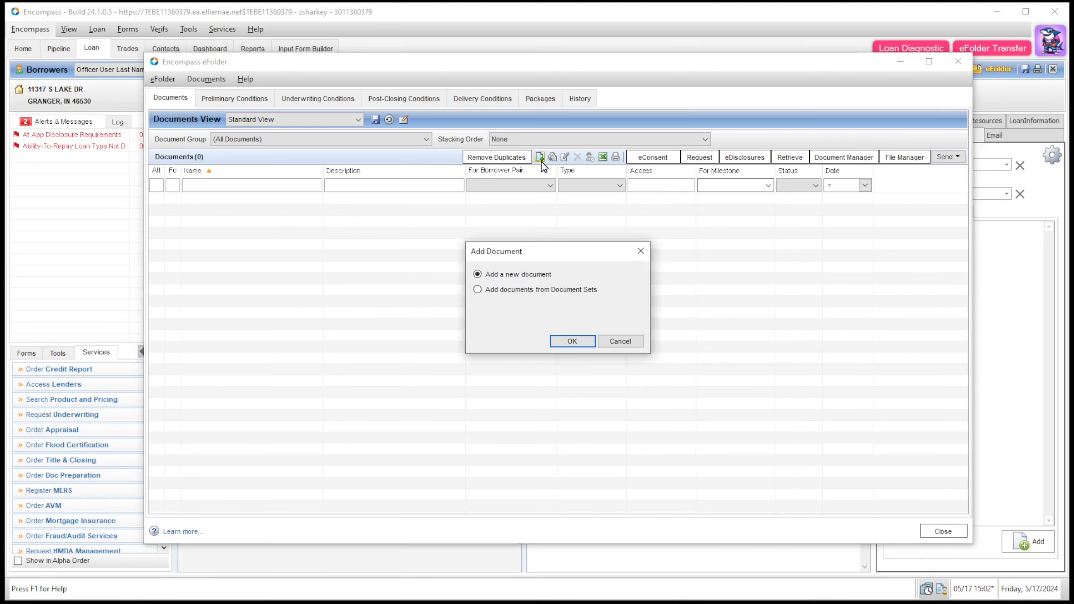
click(539, 291)
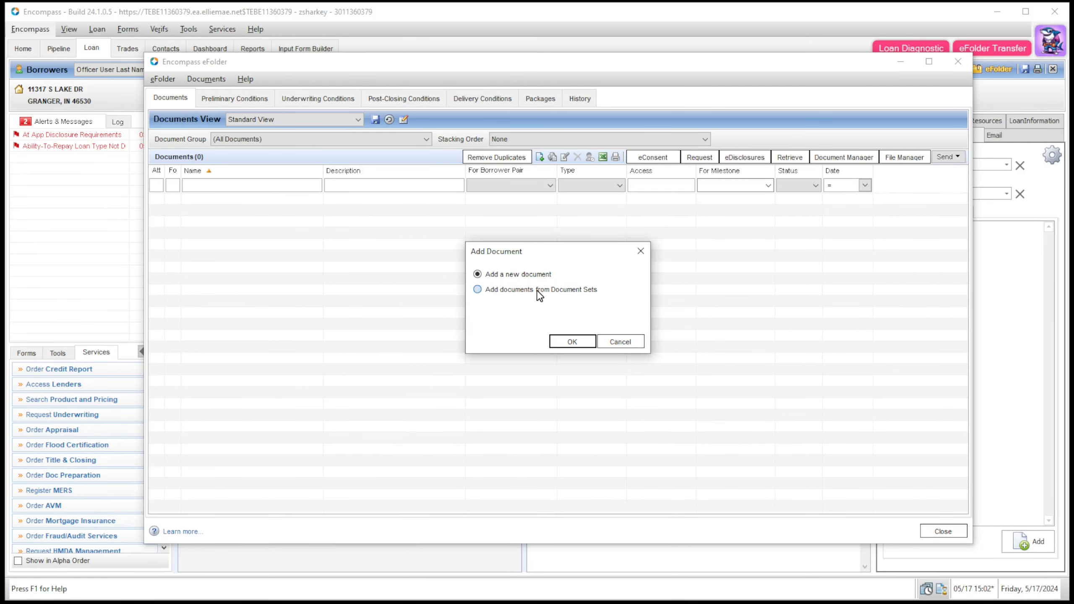
click(572, 341)
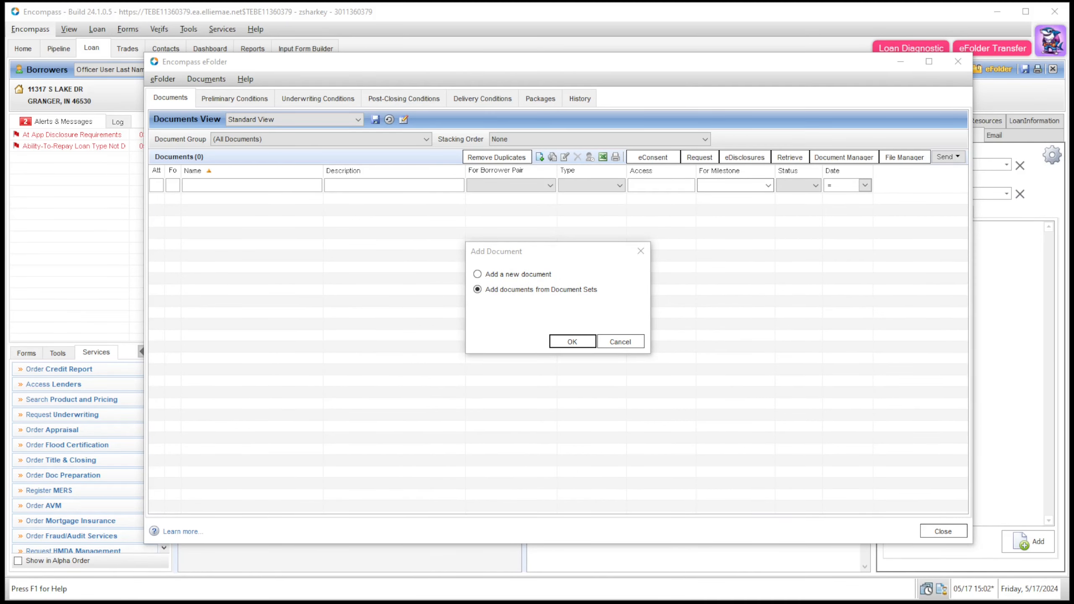
click(622, 453)
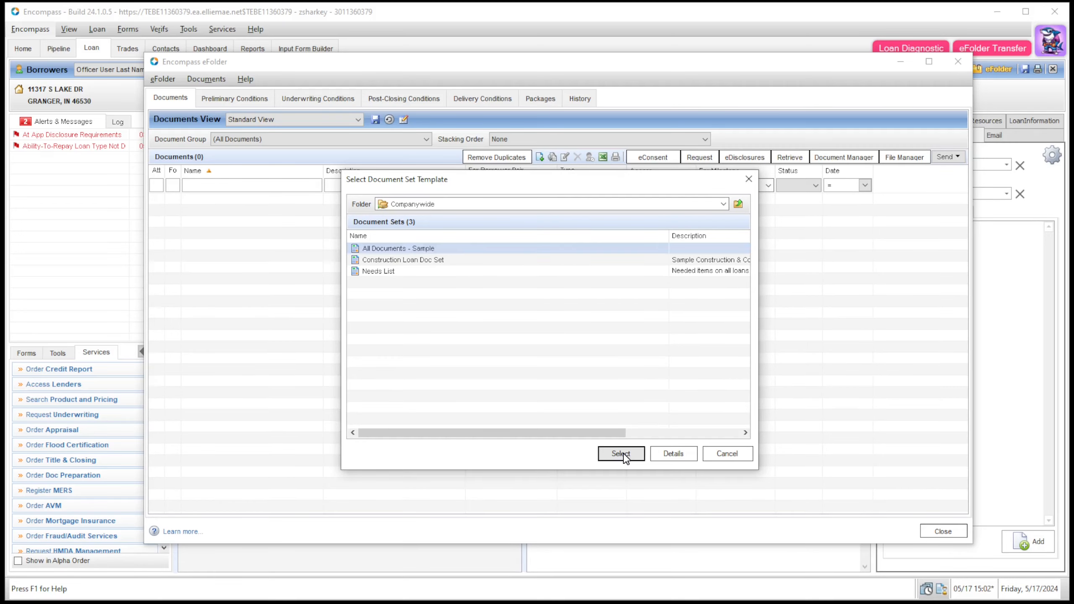
click(437, 307)
key(ctrl+a)
click(564, 298)
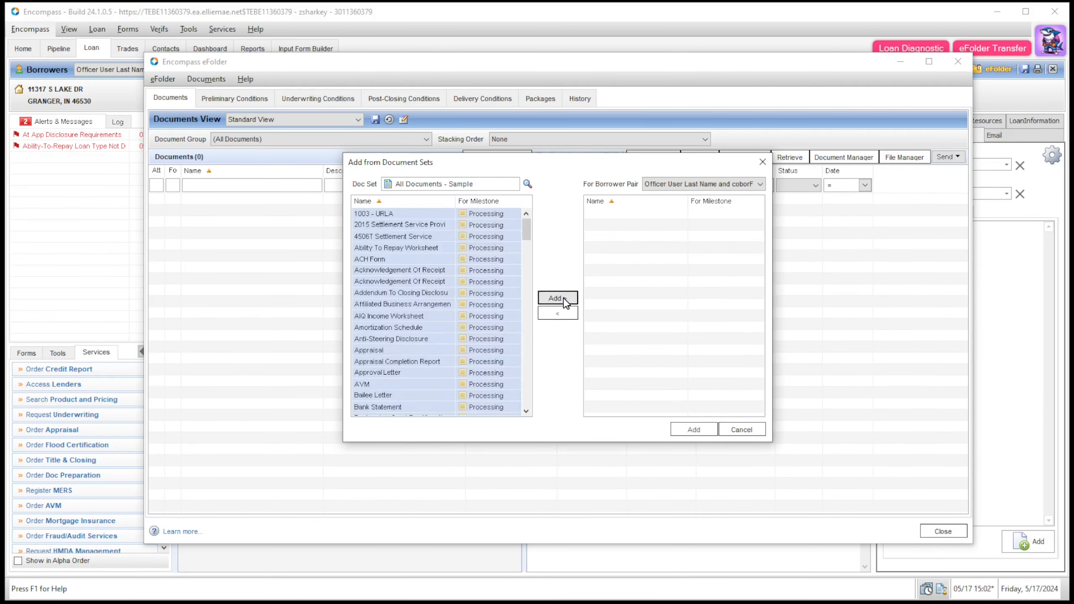
click(694, 429)
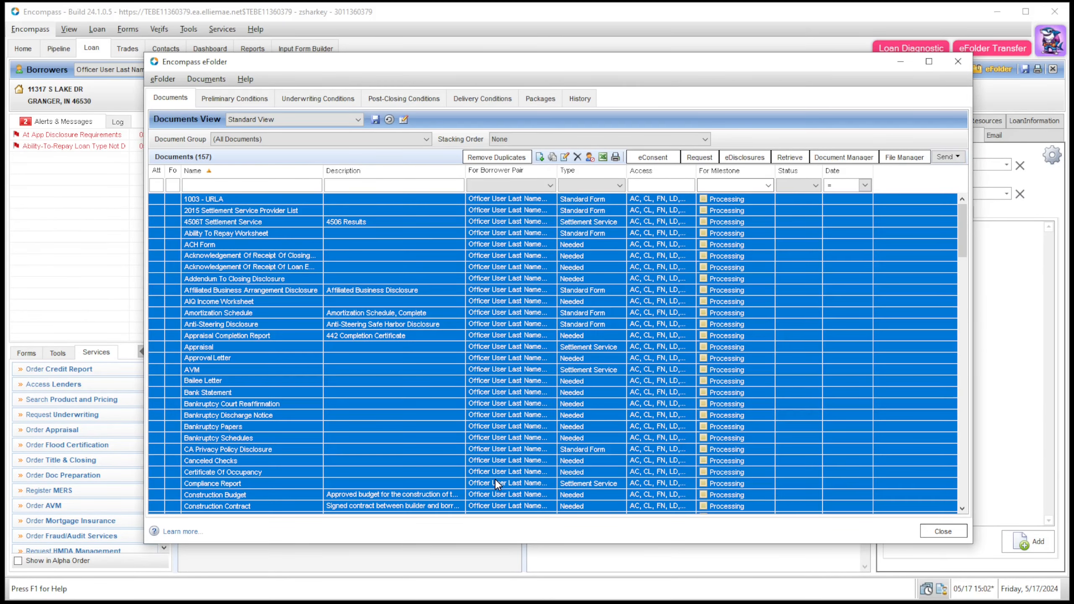
Step: Check the rule-coloured document rows, glance at the column setup, and close the eFolder
click(435, 416)
mouse_move(962, 216)
mouse_down()
mouse_move(963, 226)
mouse_move(962, 211)
mouse_up()
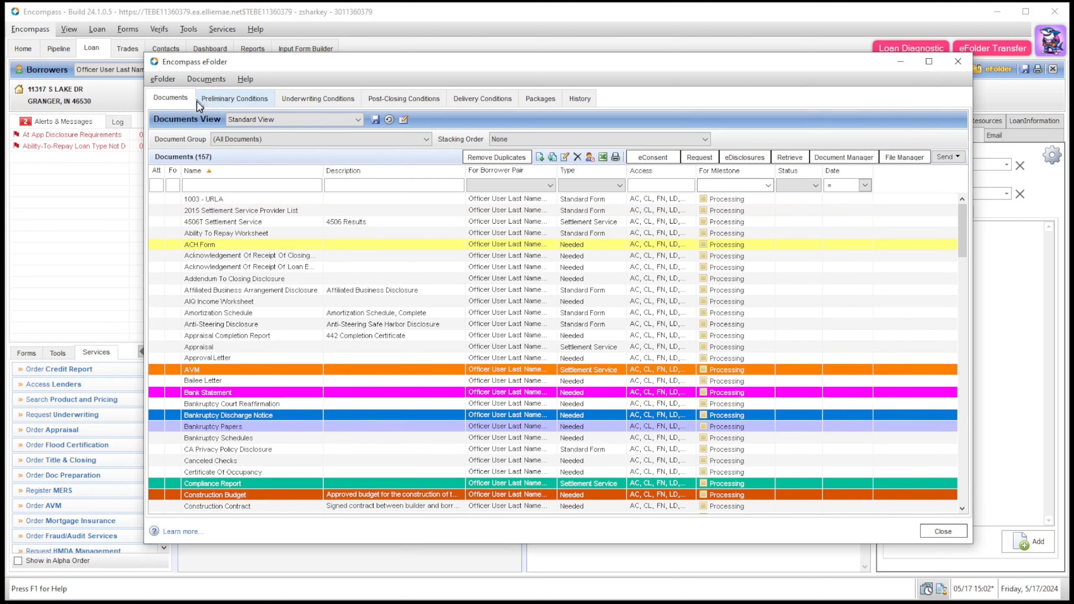
right_click(300, 171)
click(312, 178)
click(850, 193)
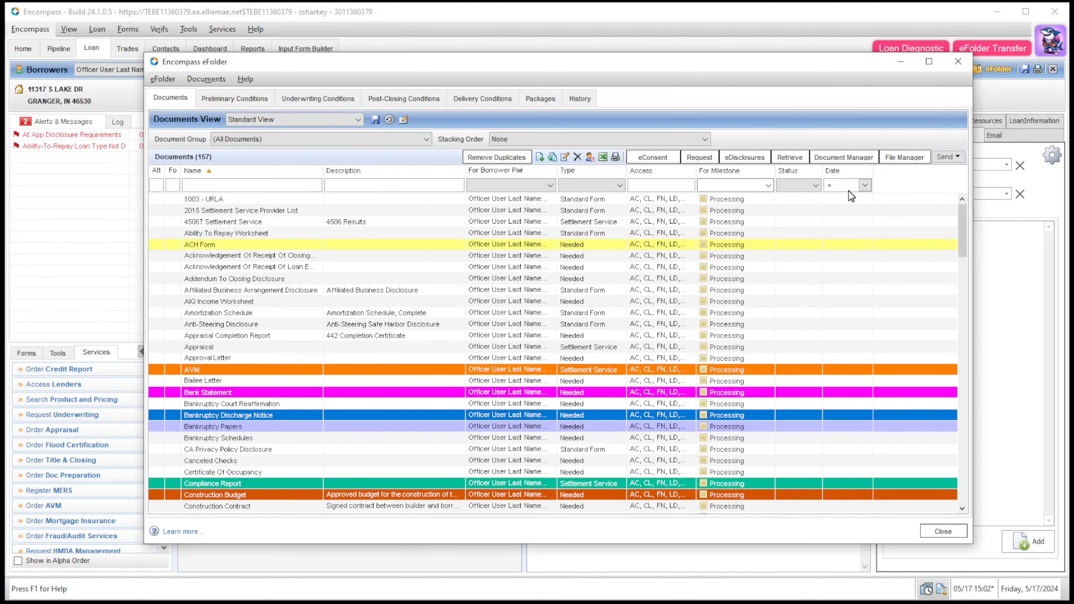
click(965, 63)
click(1048, 51)
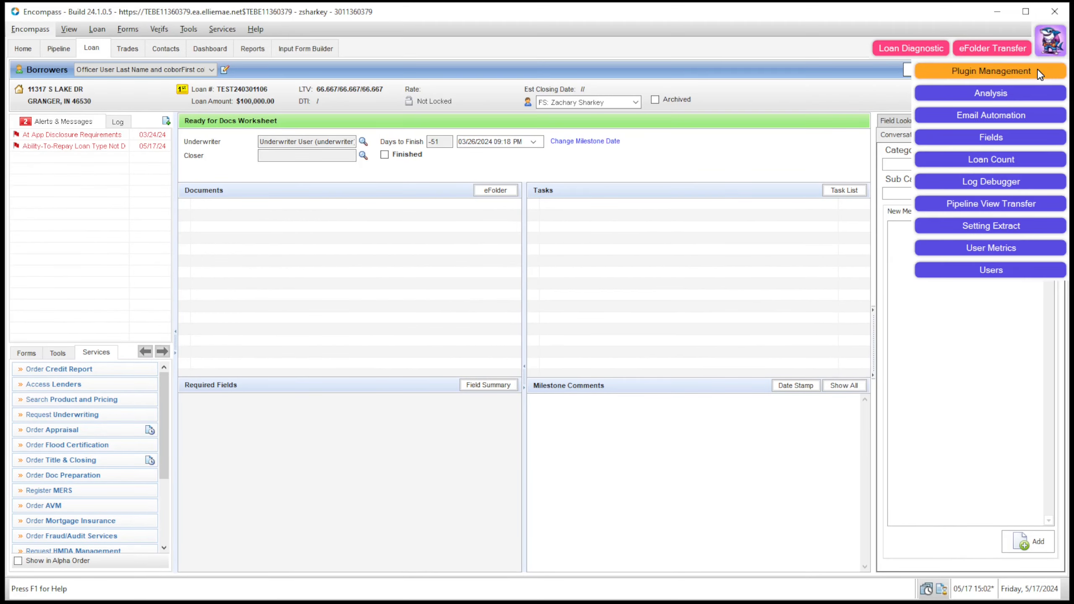
Step: Open the eFolder Grid Color plugin's rules from Plugin Management
click(972, 70)
scroll(220, 538, down, 3)
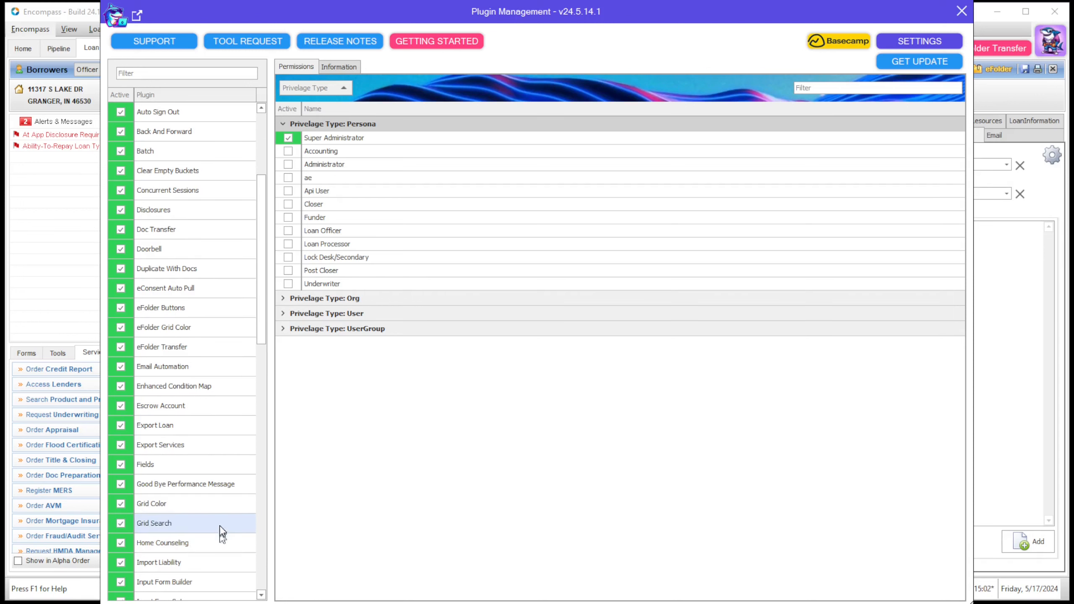
scroll(215, 493, down, 1)
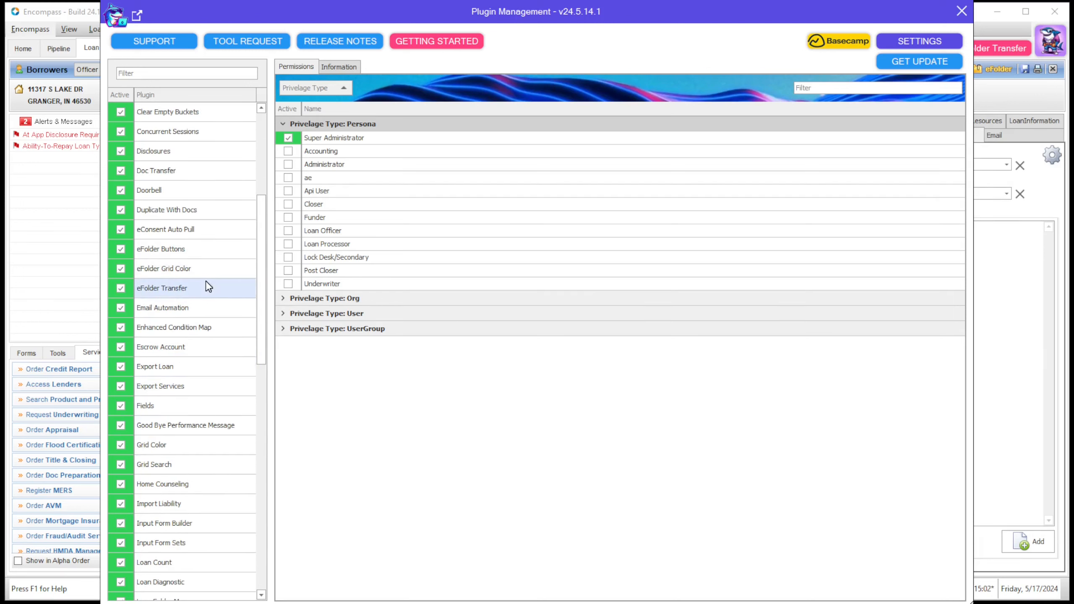
click(158, 268)
click(248, 269)
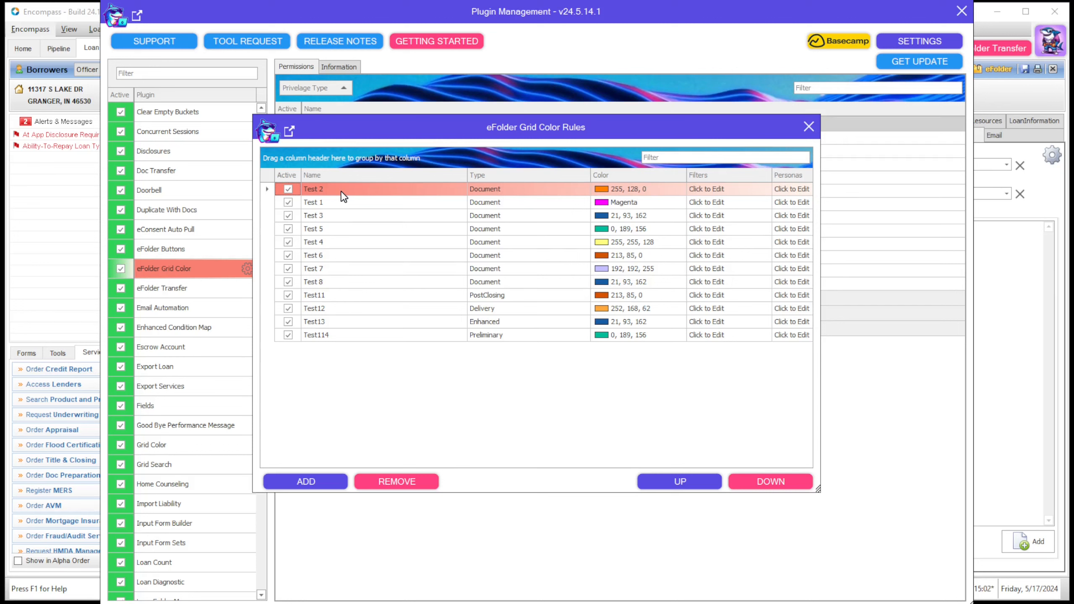
Step: Keep Test 2's type as Document and open its filter conditions
click(537, 191)
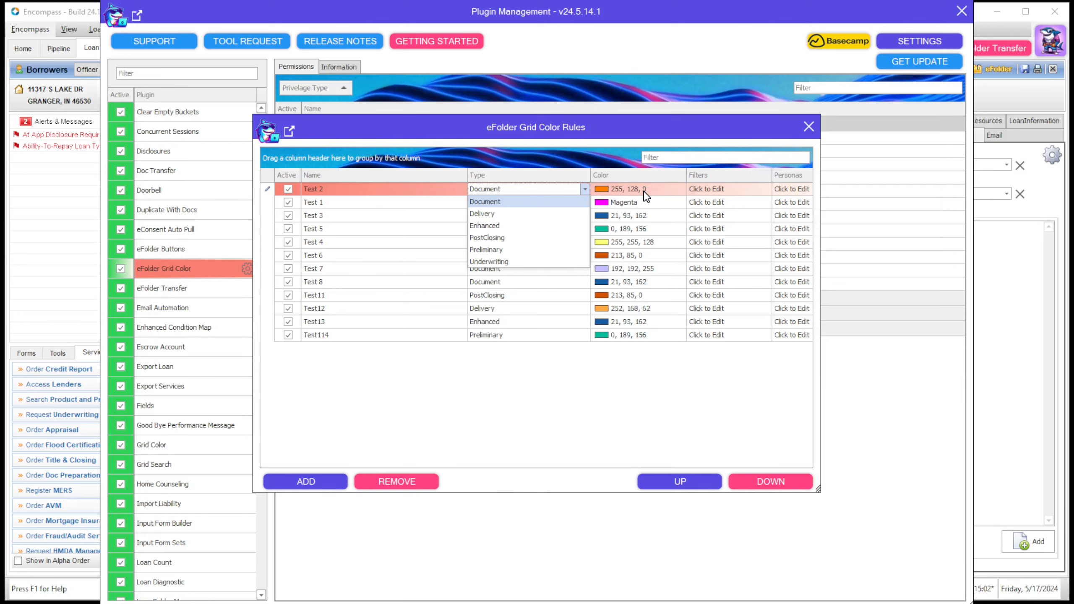
click(627, 166)
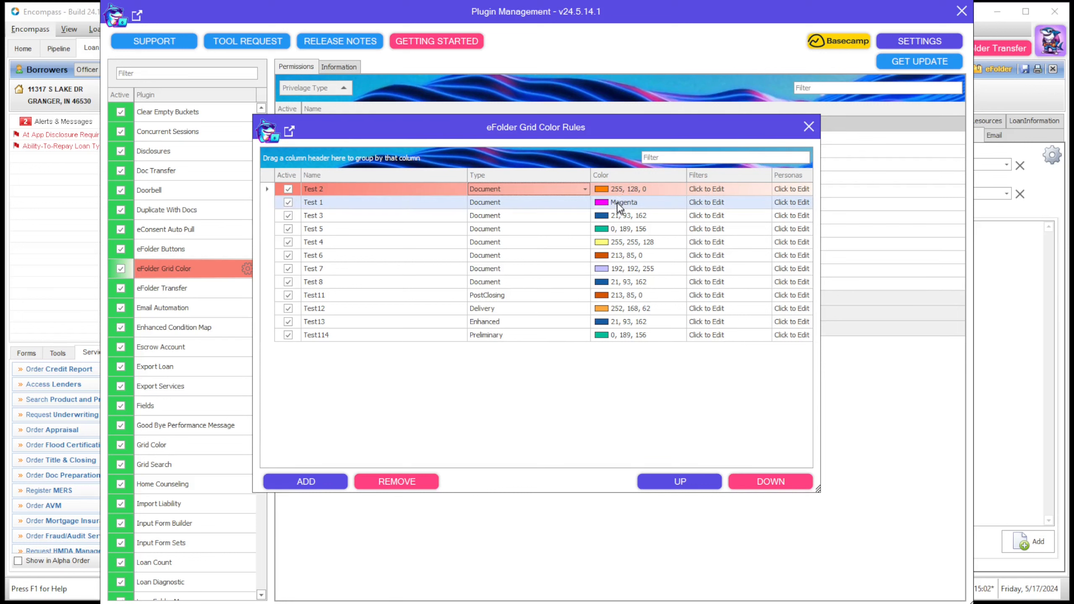
click(696, 189)
drag(549, 187, 548, 175)
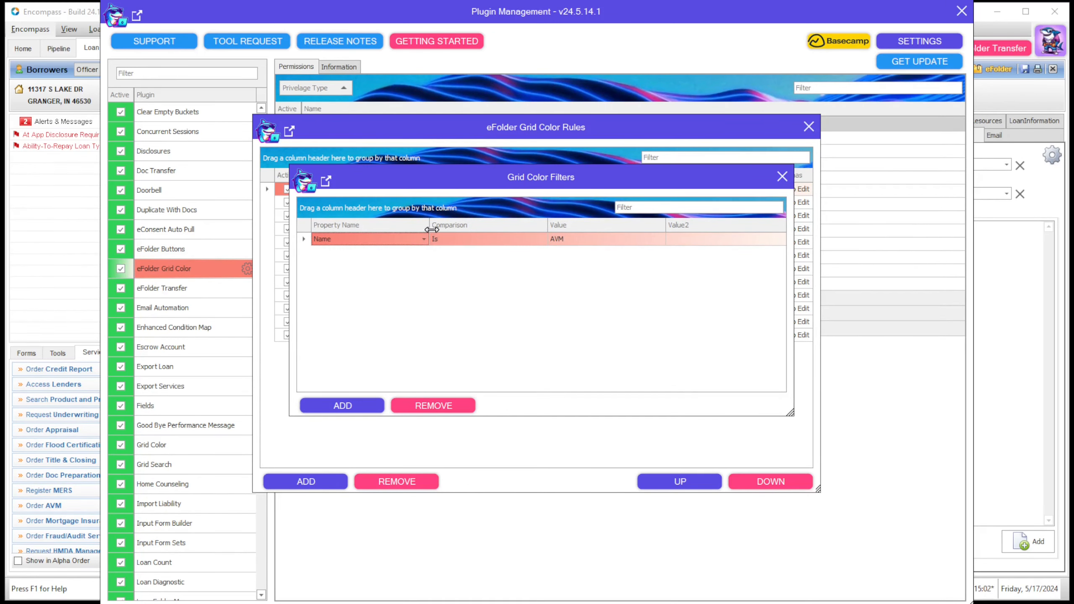
Step: Try the Days To Recieve and Date filter properties, then restore Name Is AVM and close
click(423, 239)
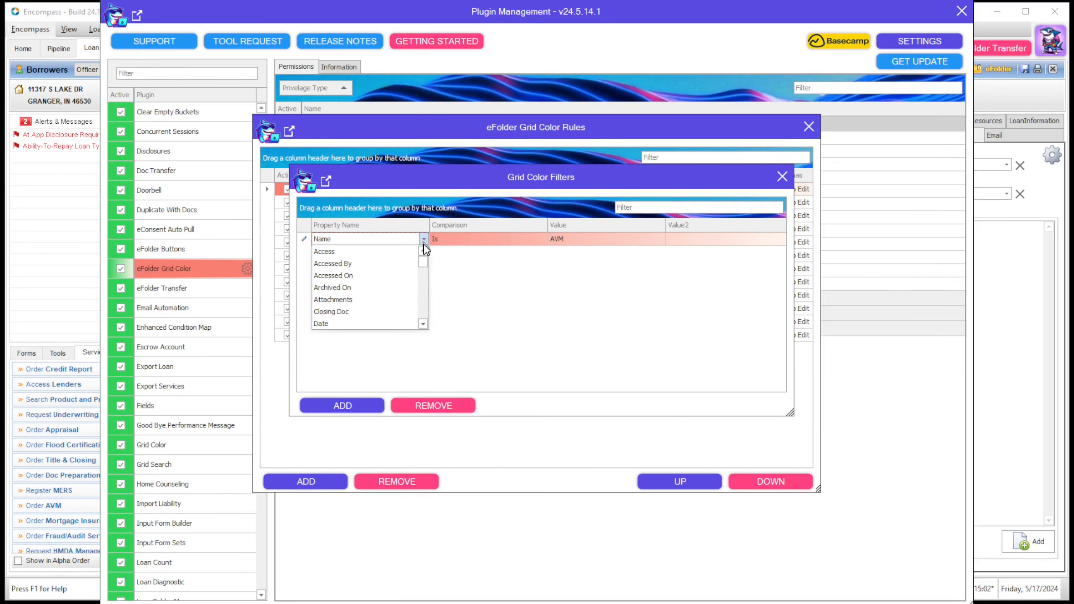
mouse_move(424, 266)
mouse_down()
mouse_move(425, 323)
mouse_move(423, 260)
mouse_move(427, 275)
mouse_up()
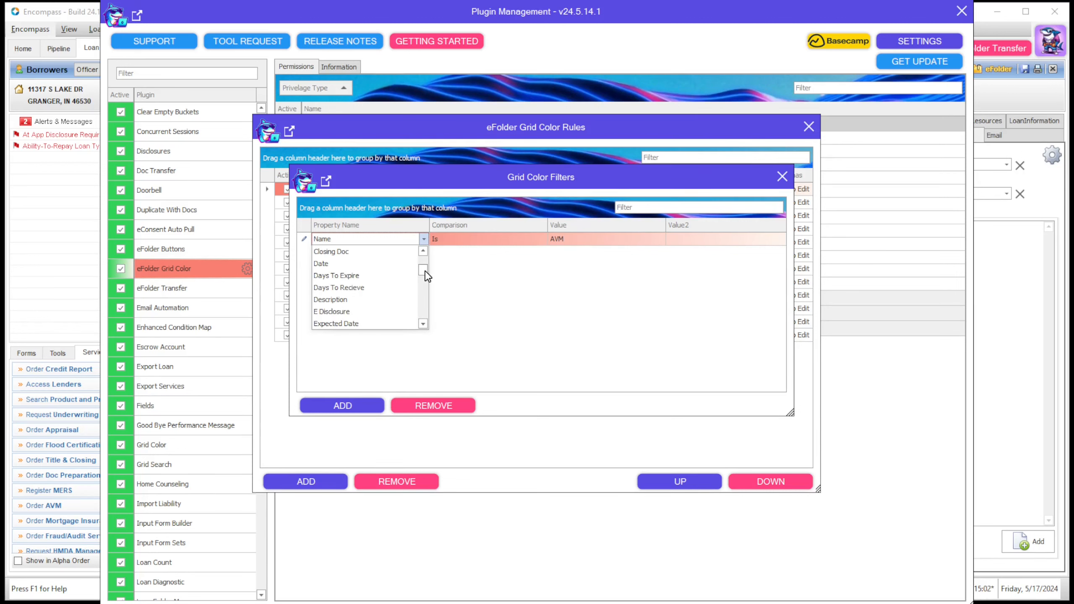
click(374, 288)
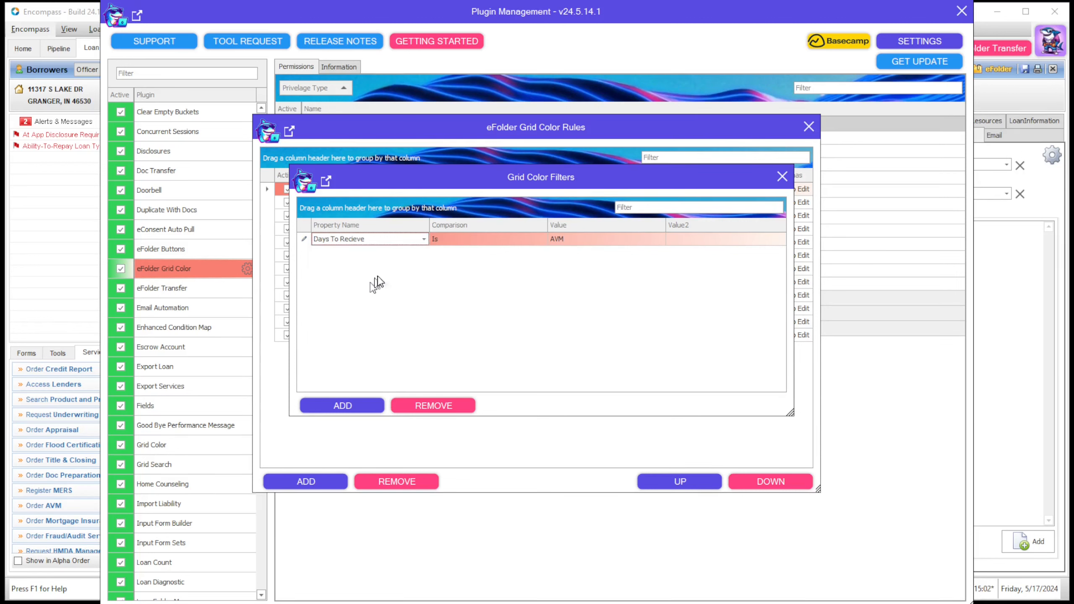
click(465, 244)
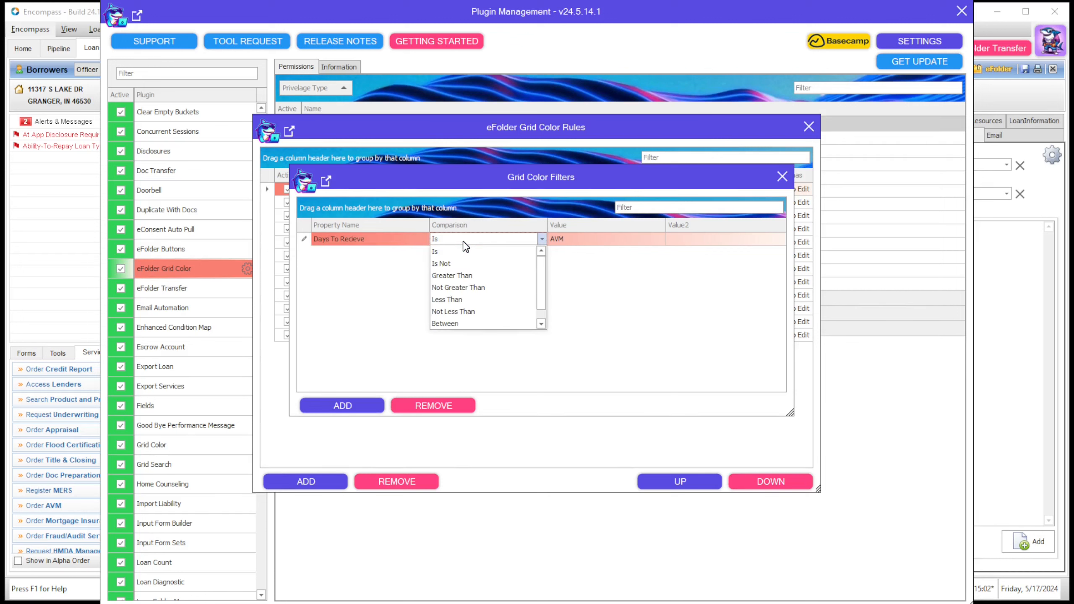
click(390, 239)
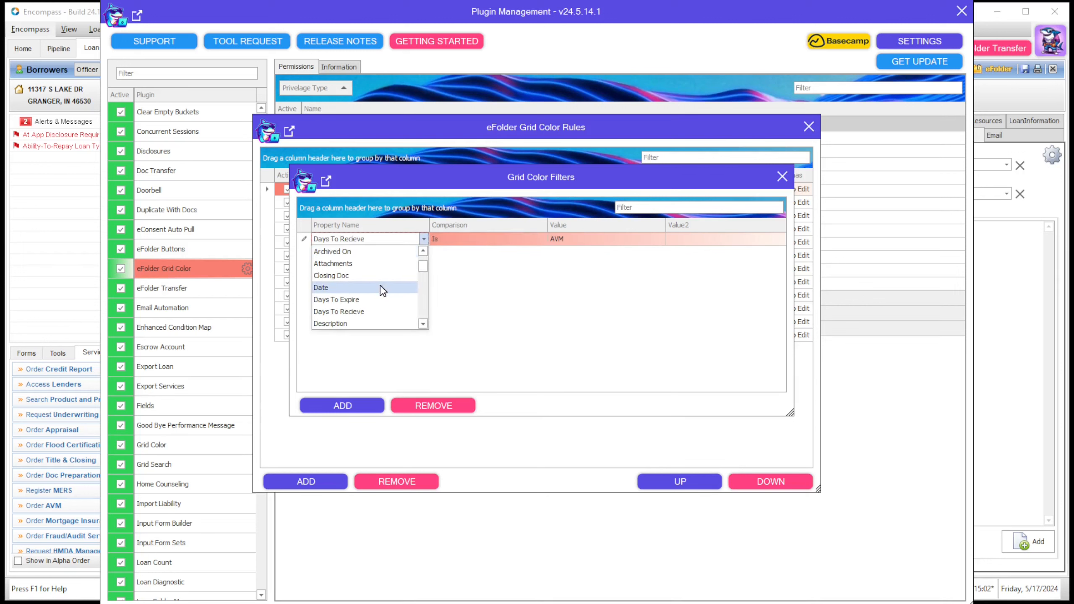
click(380, 287)
click(490, 240)
click(407, 238)
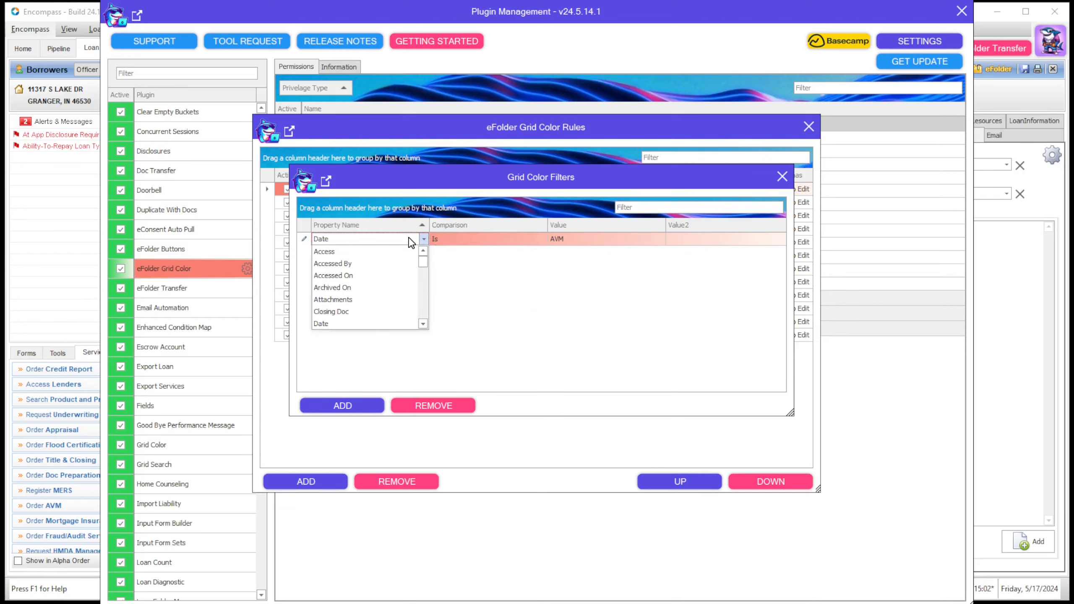
drag(423, 261, 423, 290)
click(338, 287)
click(491, 239)
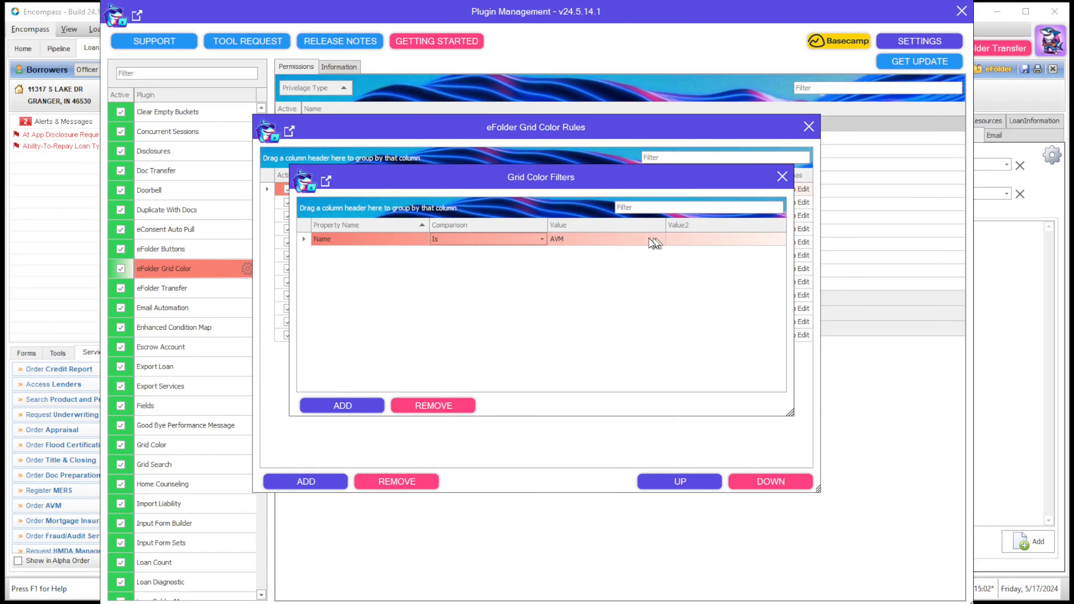
click(783, 177)
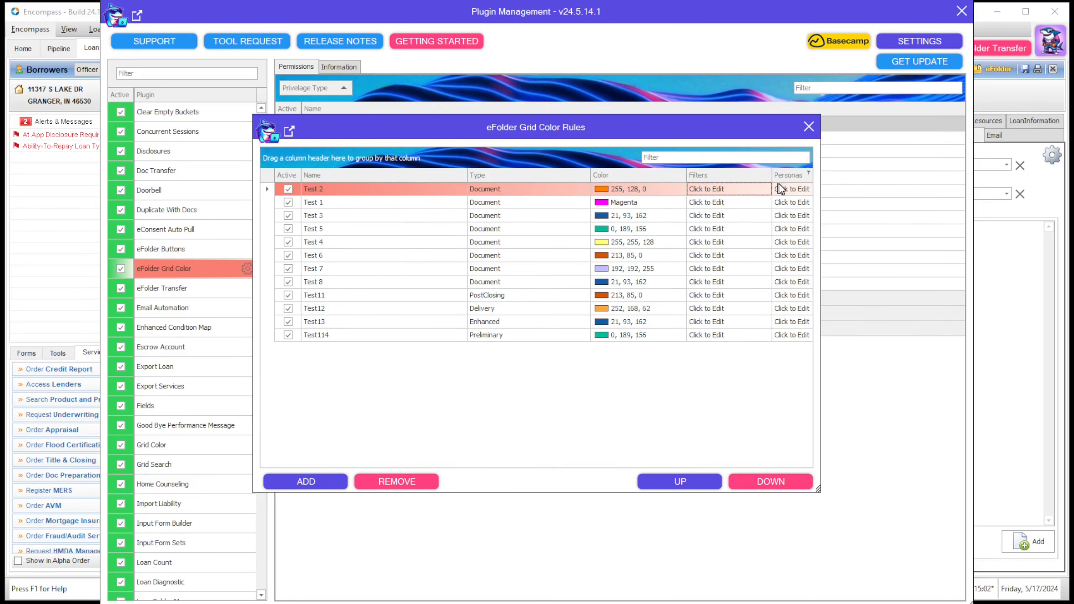
Step: Review the Test 2 rule's personas, then move the Test 1 color rule above Test 2
click(785, 191)
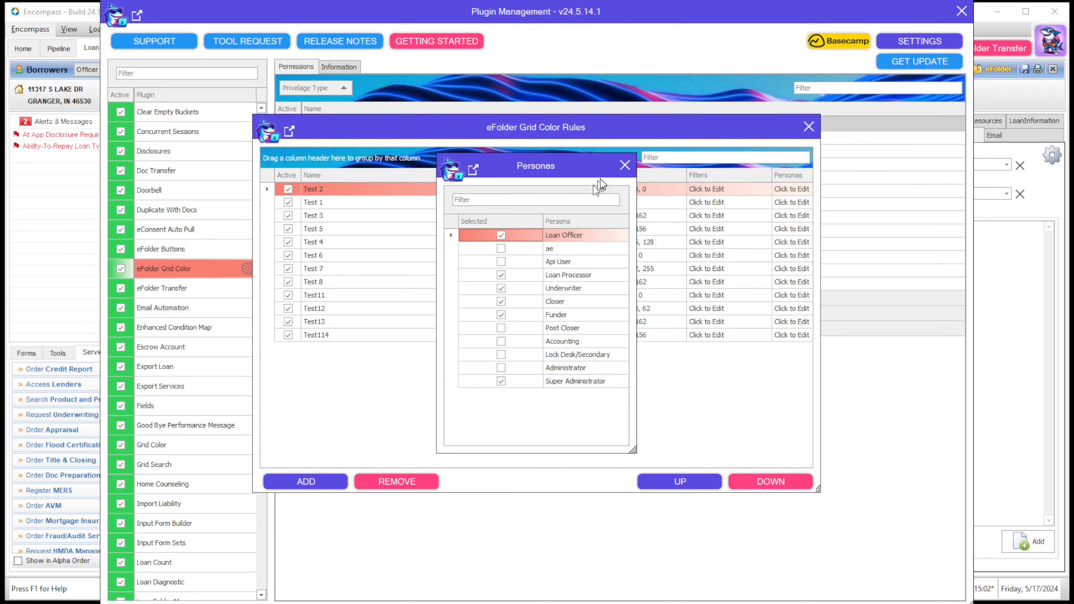
click(625, 165)
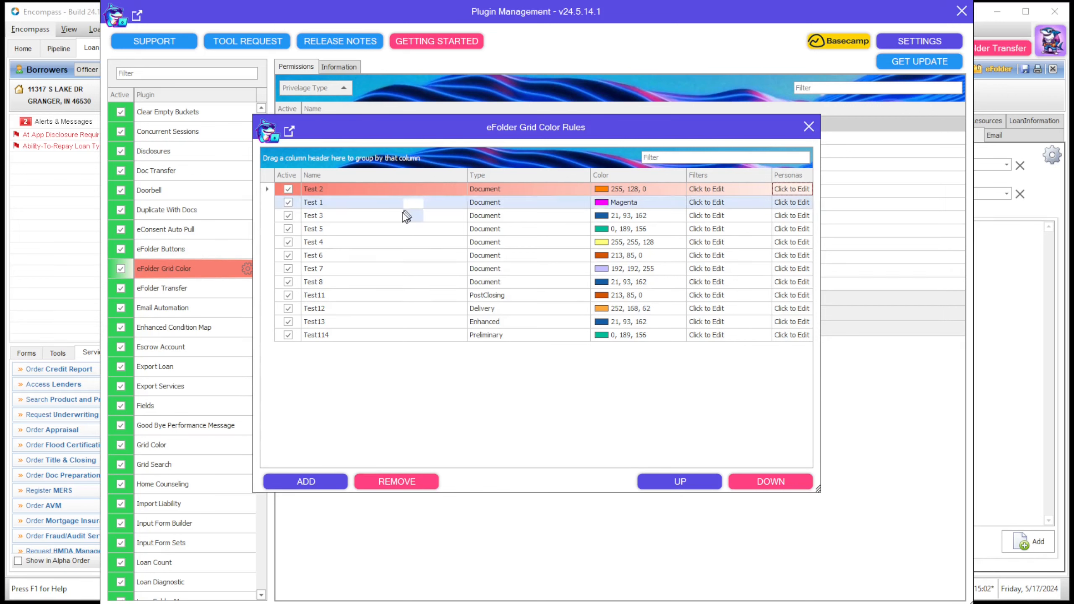
click(385, 207)
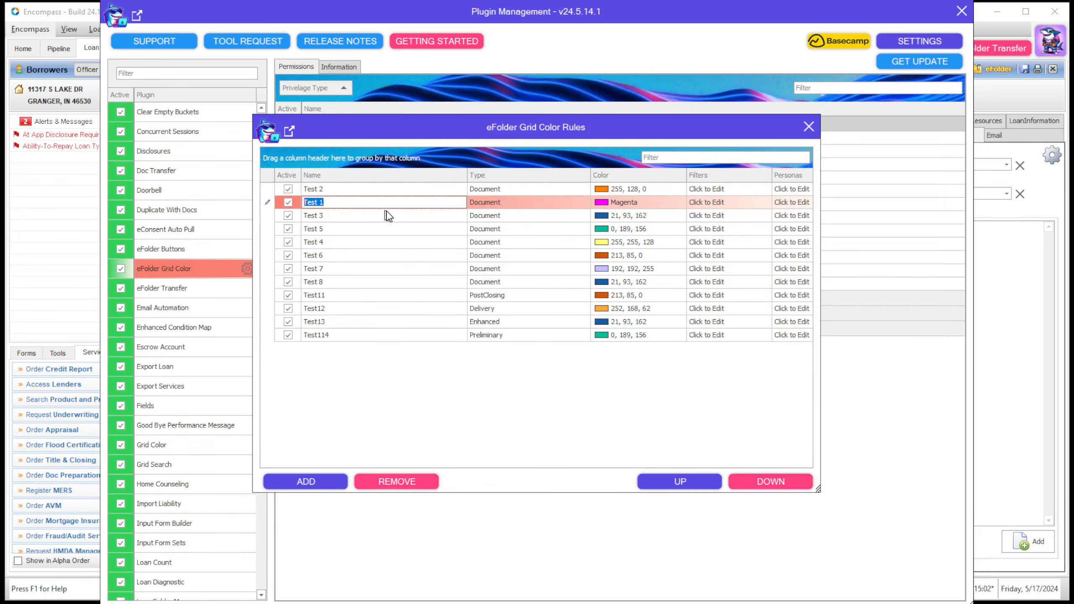
click(714, 488)
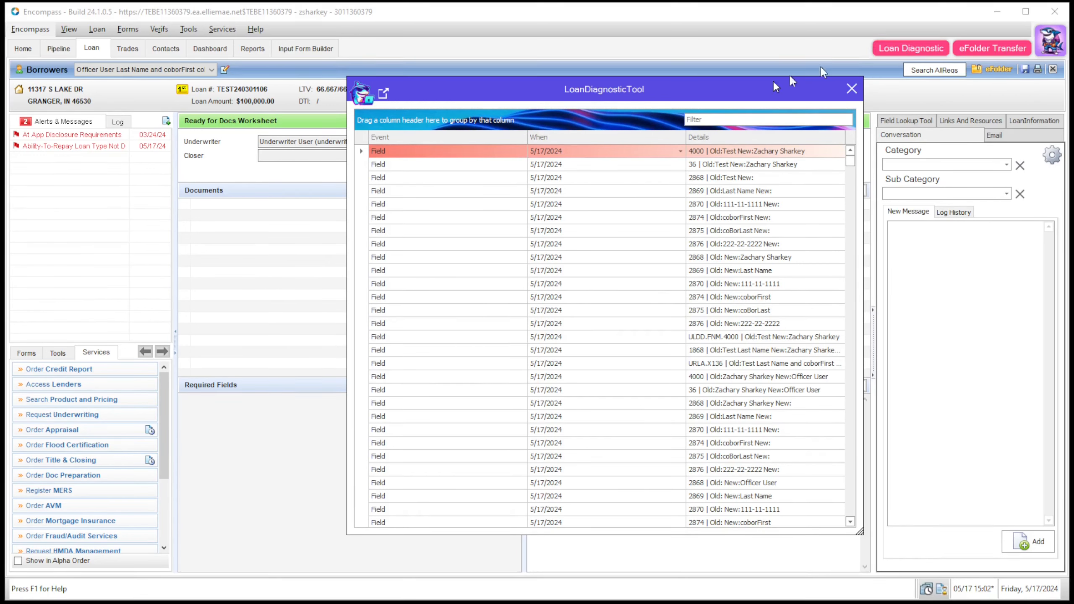
Step: Reposition the Loan Diagnostic window, briefly group its event log by When, scroll it, and close it
drag(587, 84, 527, 77)
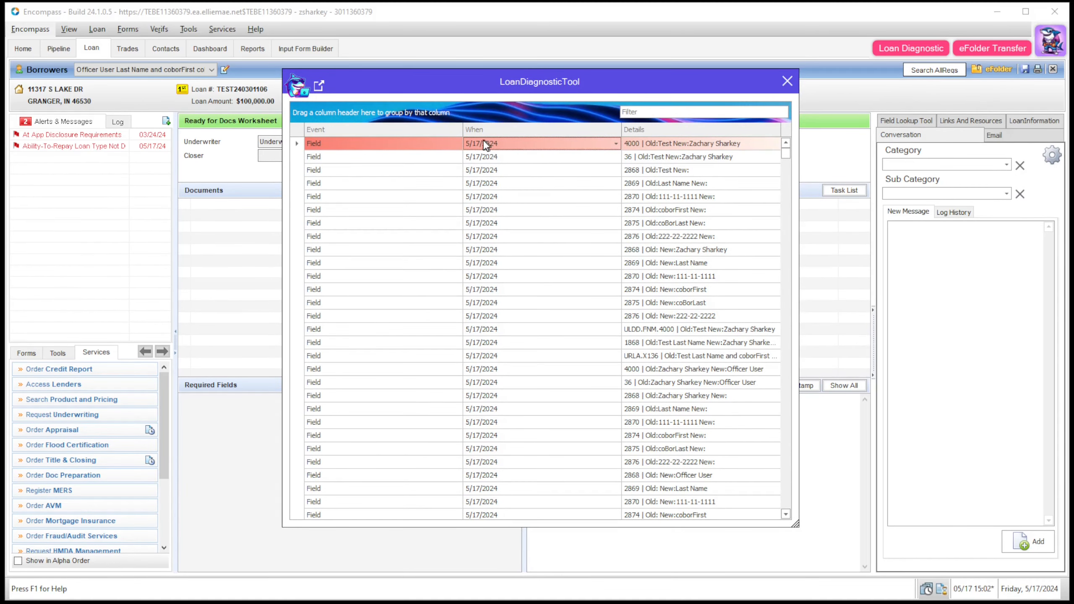
drag(482, 142, 422, 116)
drag(330, 113, 469, 130)
scroll(783, 229, up, 5)
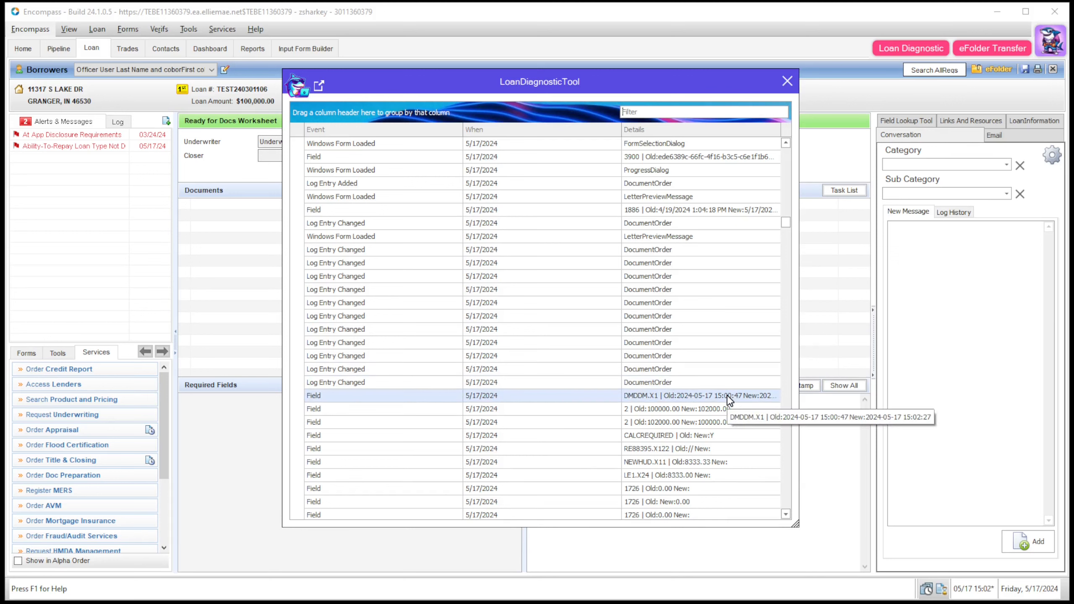
scroll(728, 400, down, 10)
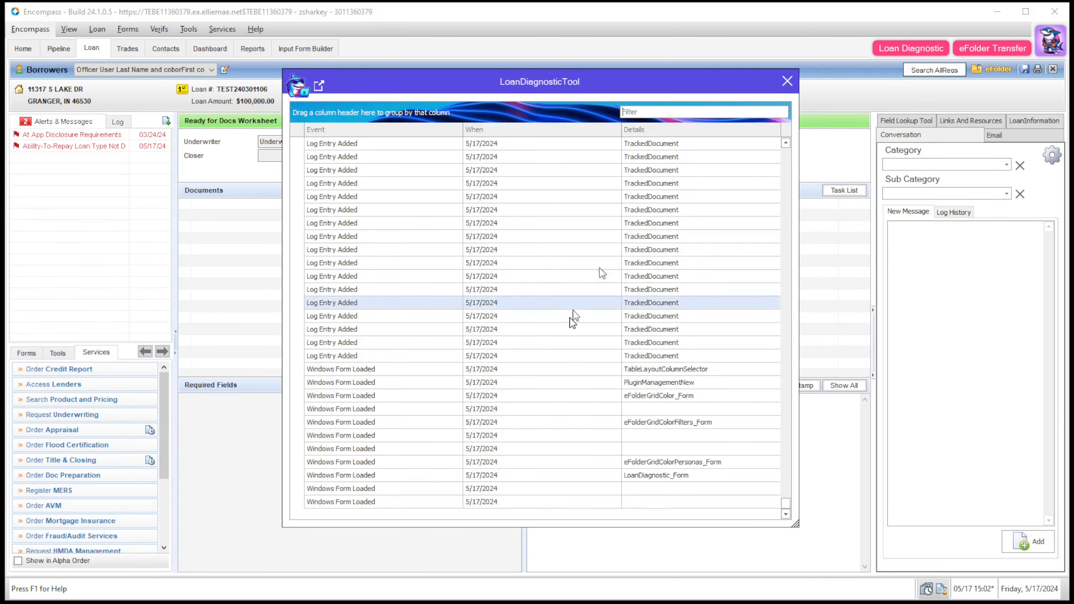
click(786, 81)
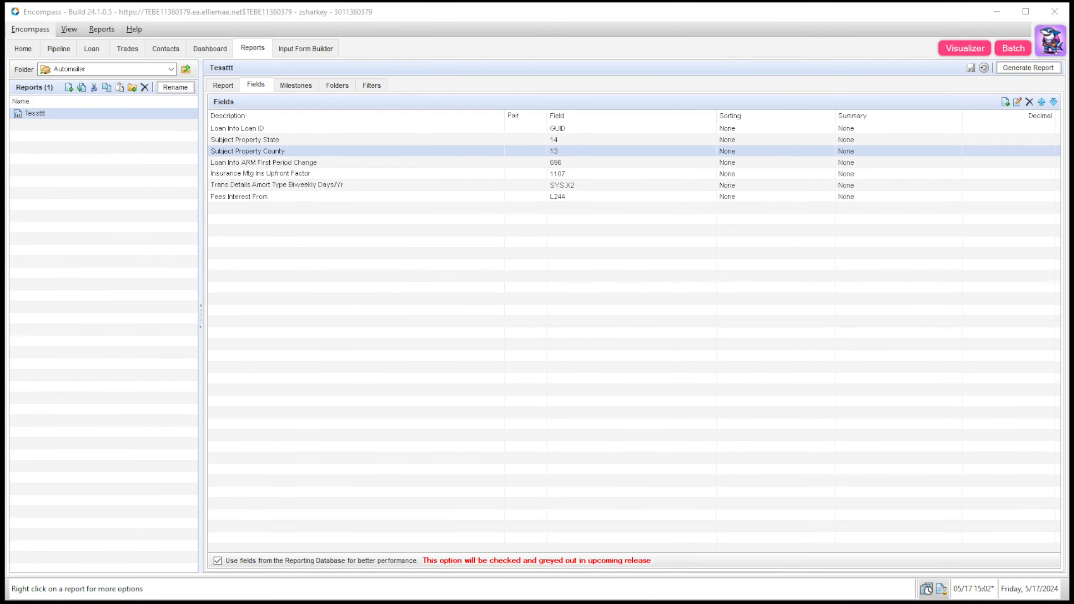
Step: Open the Data Visualizer for the Tessttt report, leaving the Tile Area dropdown empty
click(58, 49)
click(254, 48)
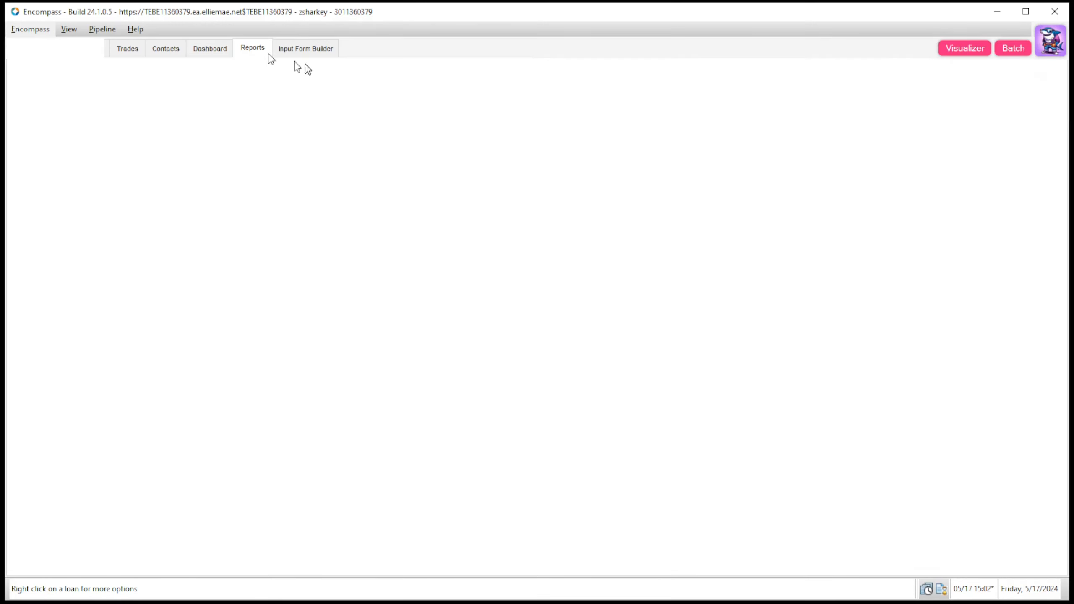
click(172, 113)
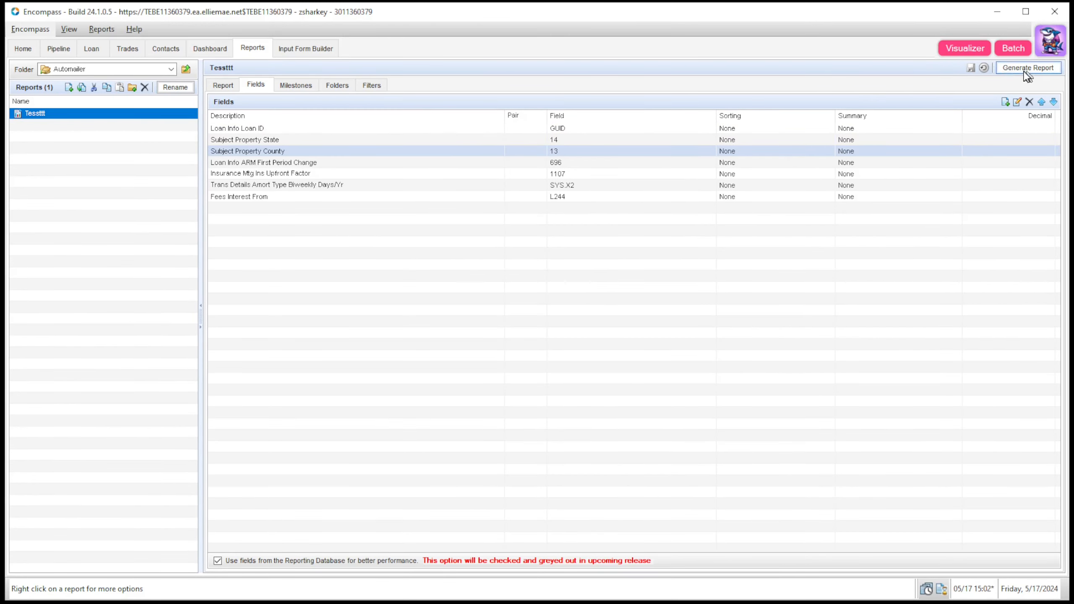
click(966, 50)
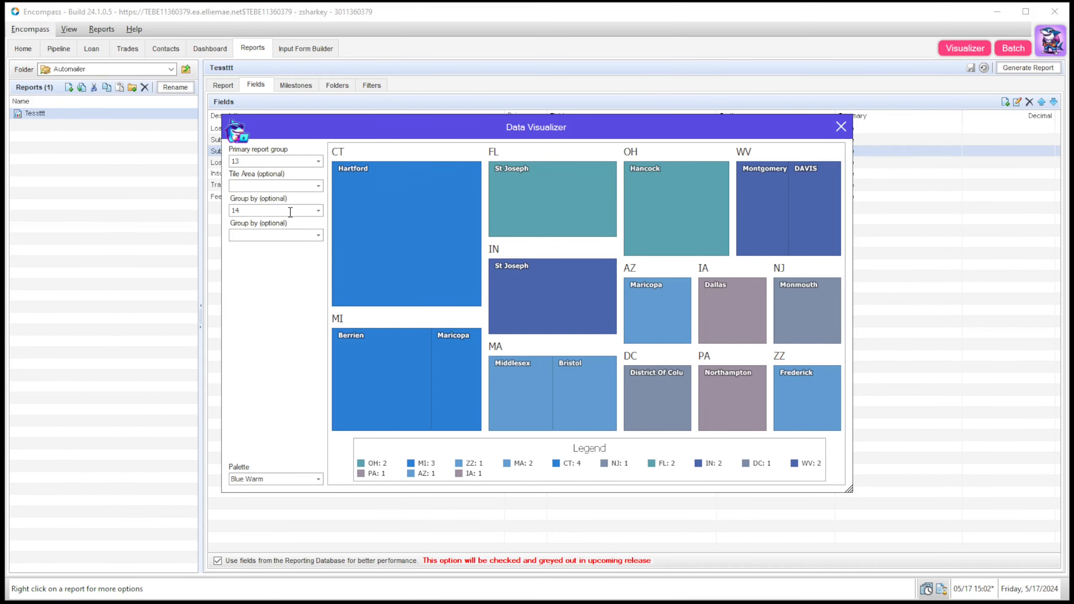
click(318, 187)
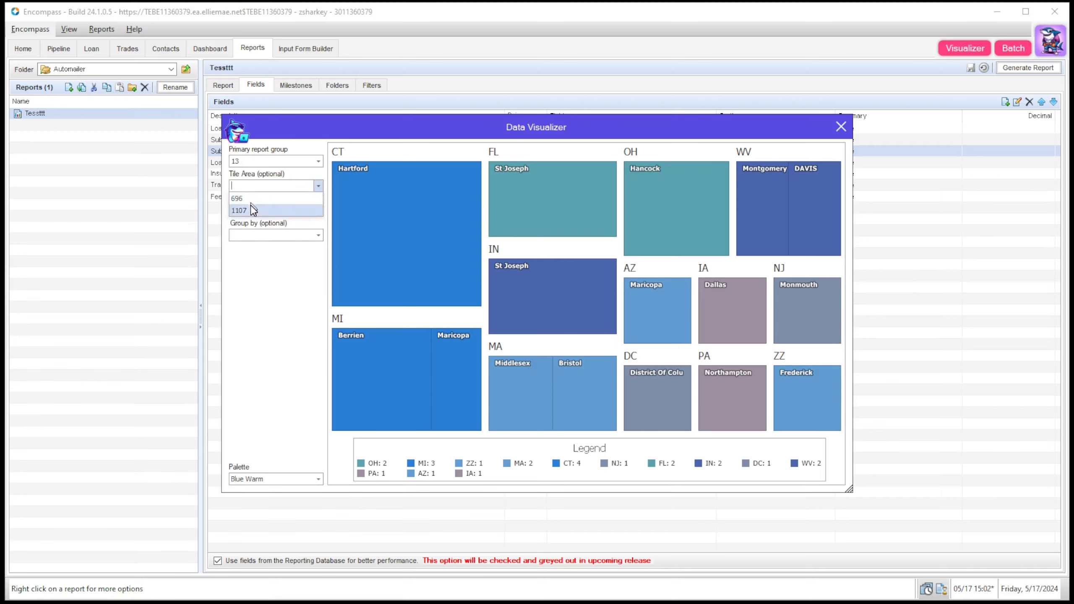
click(253, 210)
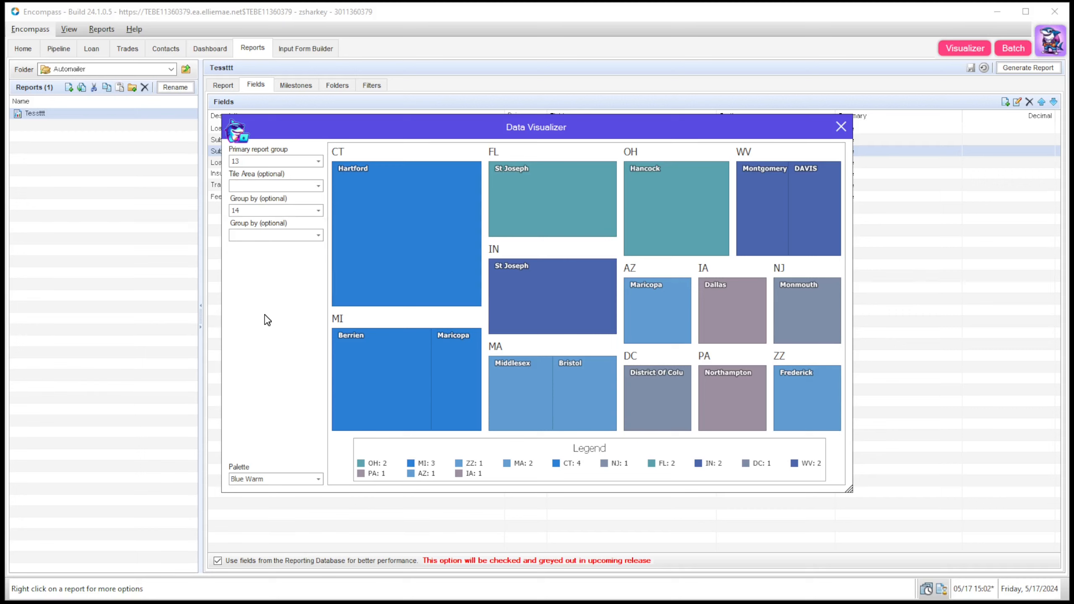